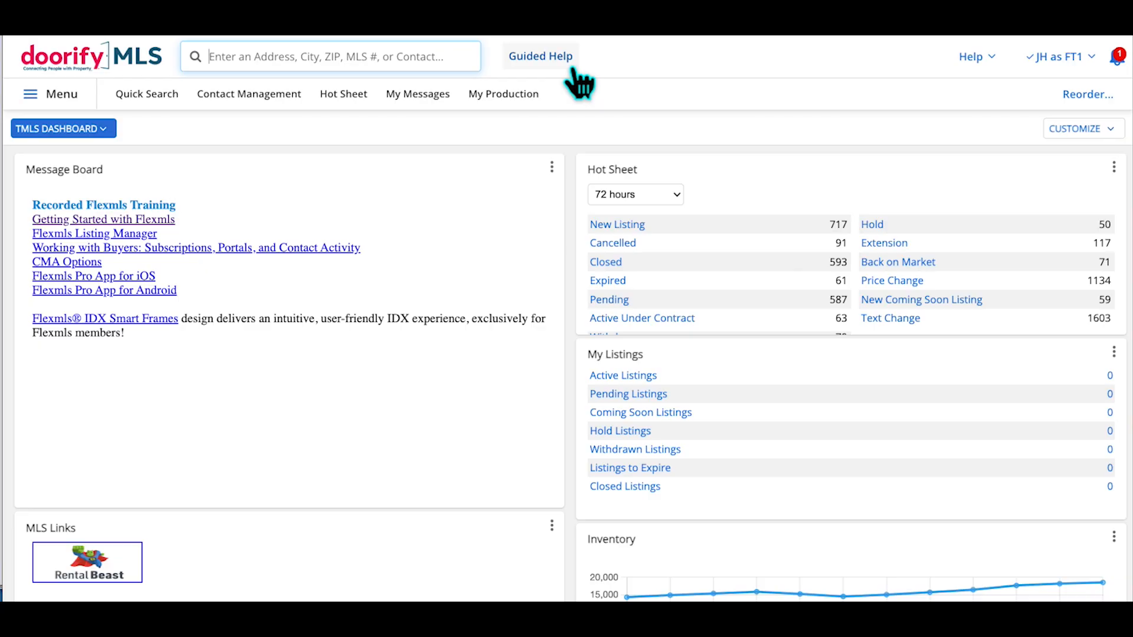
# Open the Guided Help Resource Center and scroll down to the Appraiser Guided Tours topic
pyautogui.click(562, 59)
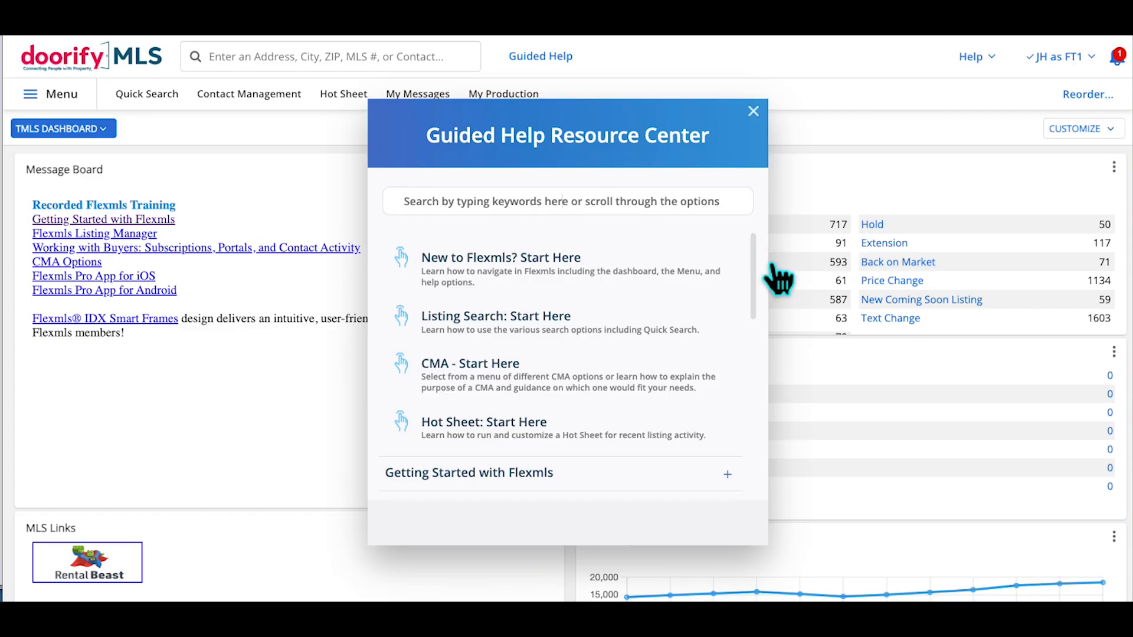
pyautogui.moveTo(753, 250); pyautogui.dragTo(754, 439)
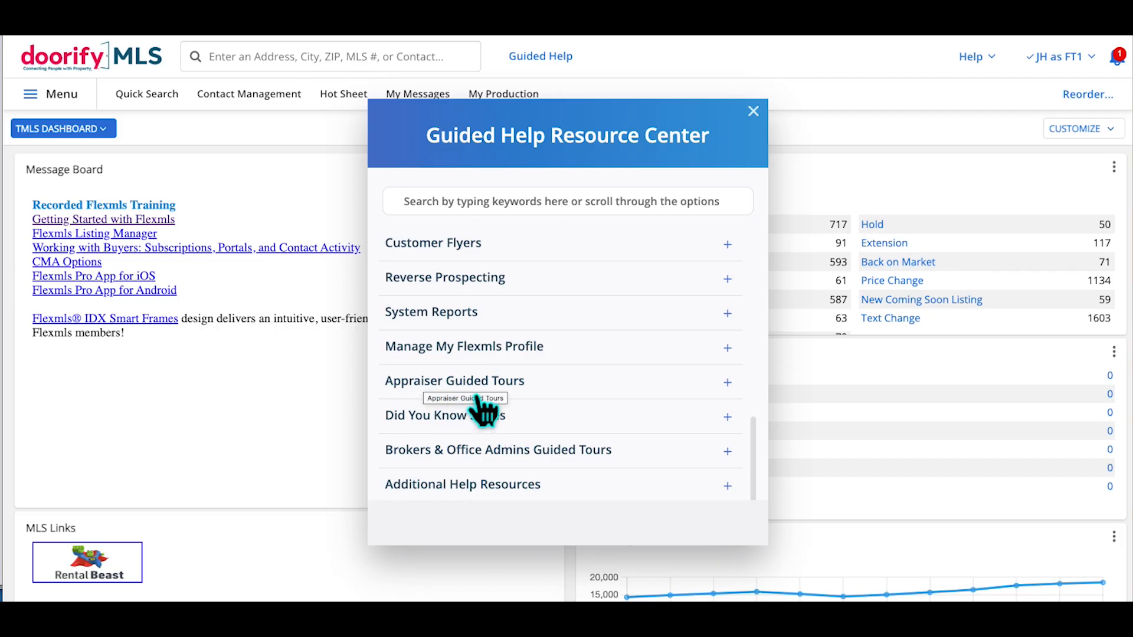
# Expand Appraiser Guided Tours and launch the Create a Radius Search tour
pyautogui.click(745, 397)
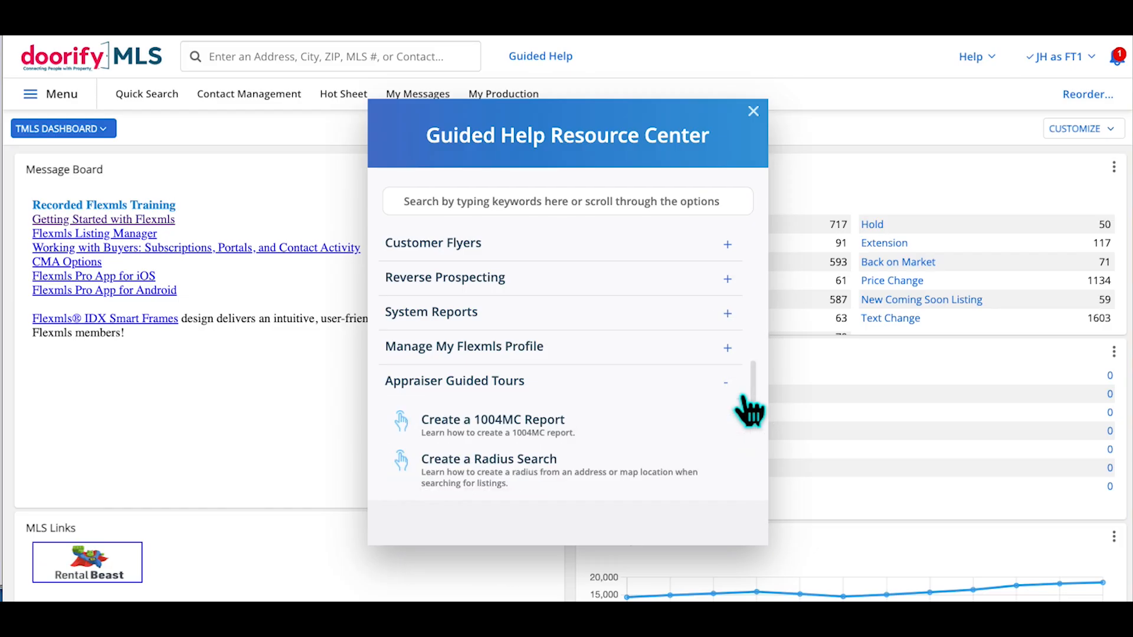
pyautogui.scroll(-6, 667, 386)
pyautogui.scroll(4, 666, 386)
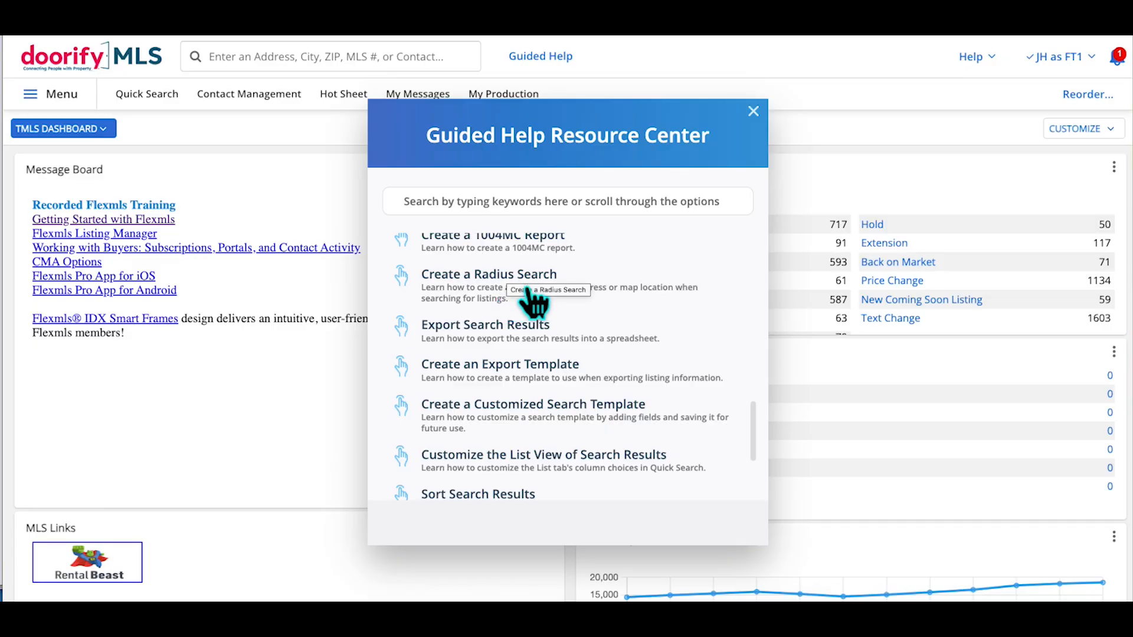
pyautogui.click(457, 282)
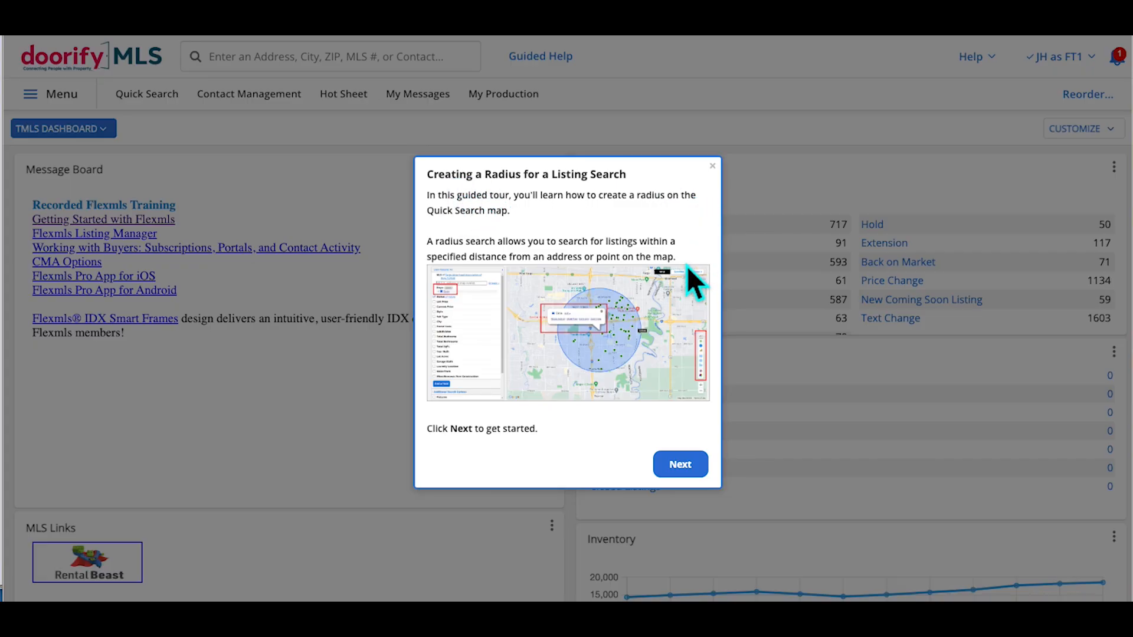
# Advance the radius tour into Quick Search and choose Use an Address
pyautogui.click(696, 472)
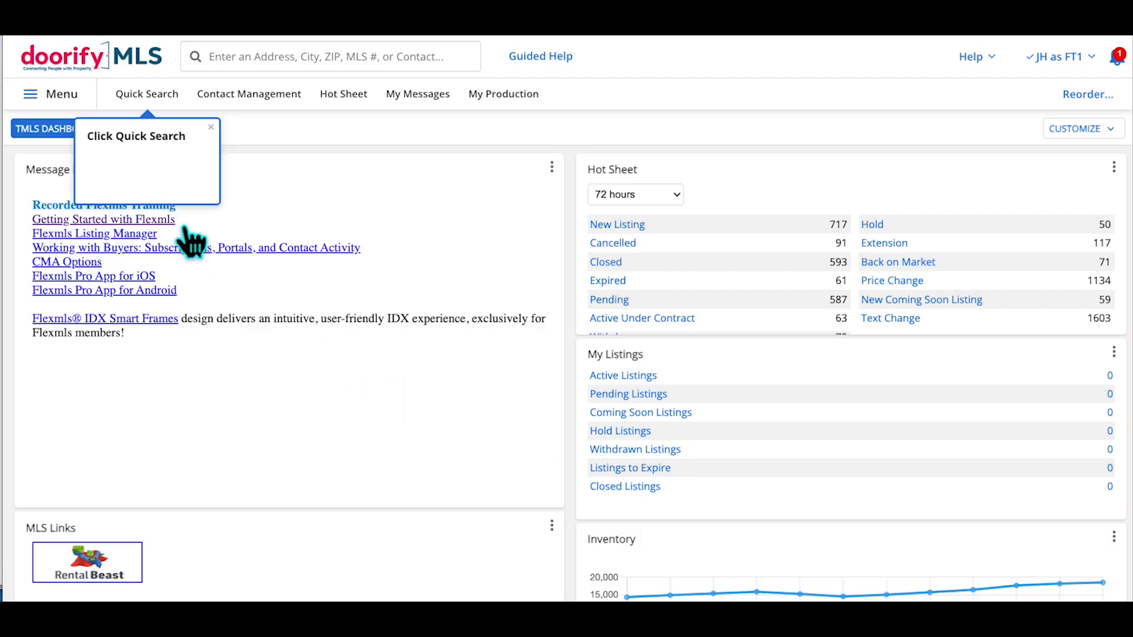
pyautogui.click(159, 111)
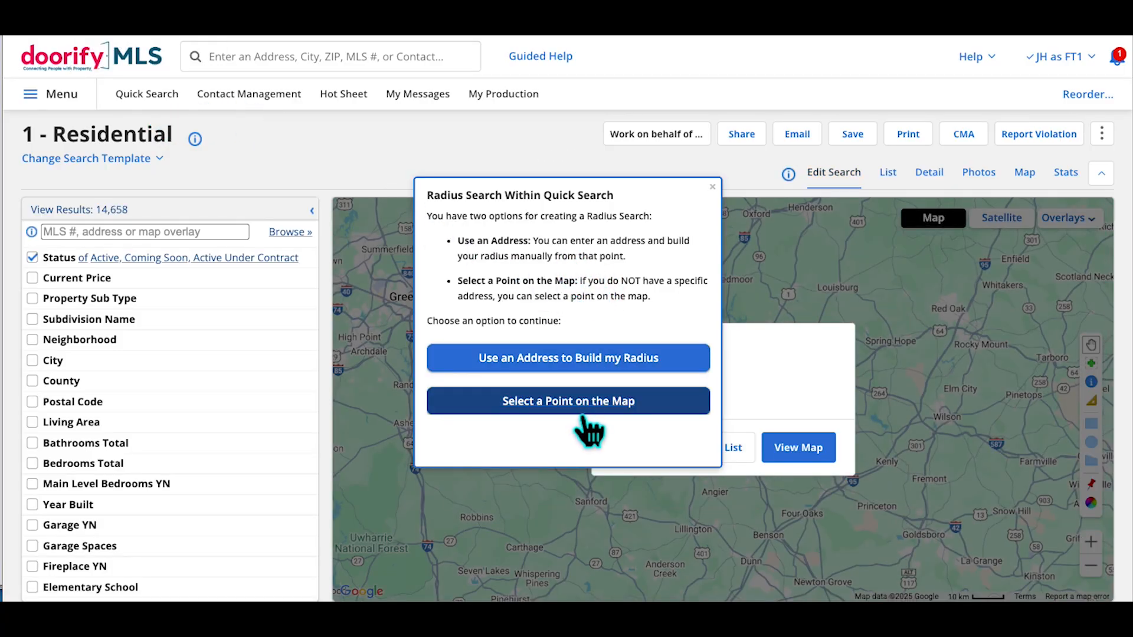
pyautogui.click(612, 367)
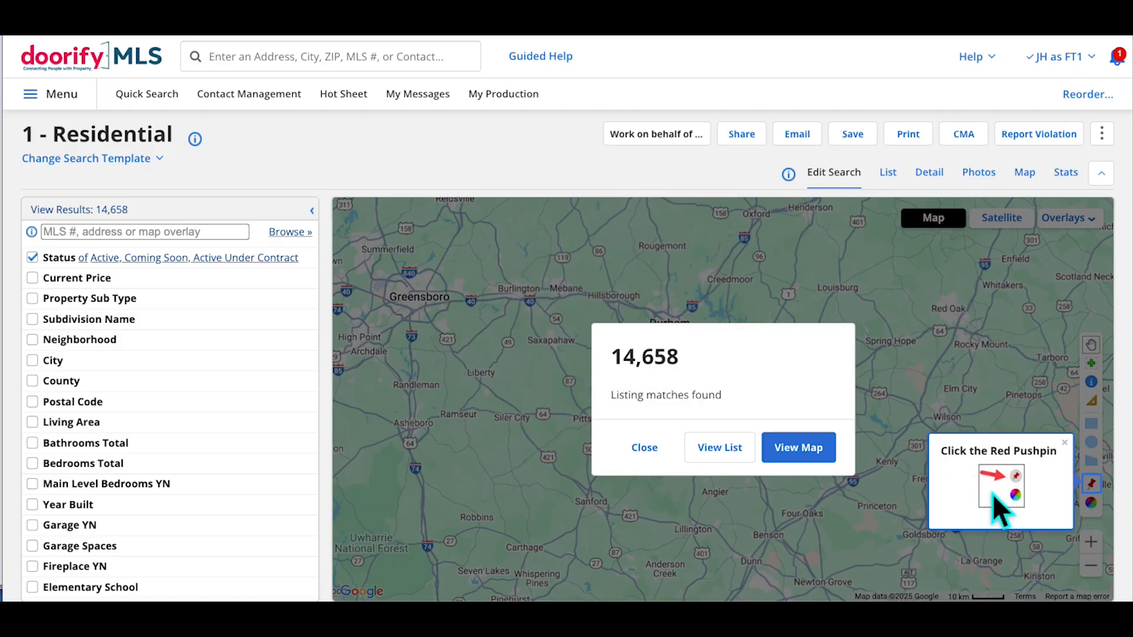
# Dismiss the 14,658-listing count summary, then open and close the Locate Address box
pyautogui.click(1101, 494)
pyautogui.click(1091, 484)
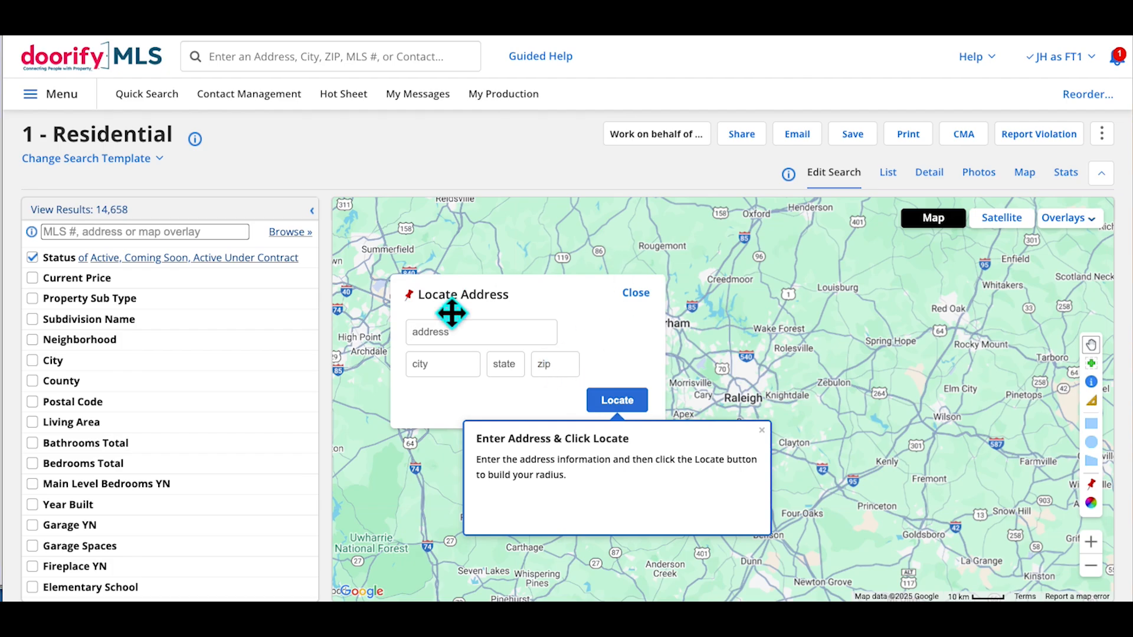
pyautogui.click(660, 320)
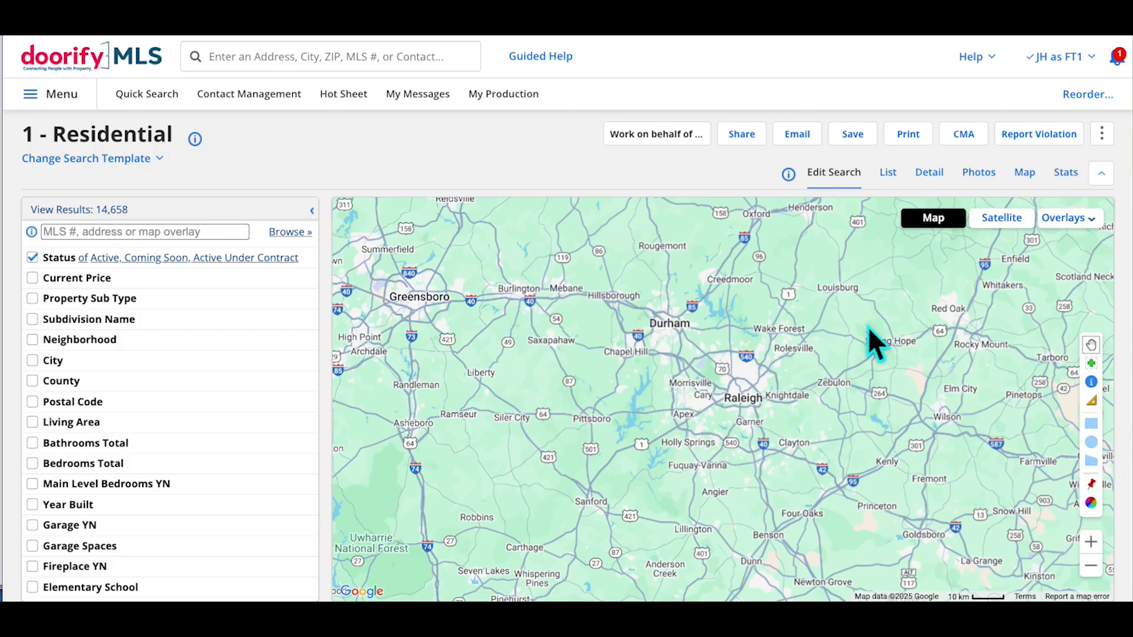
# Open and close Guided Help, then return to the TMLS Dashboard via the MLS logo
pyautogui.click(555, 65)
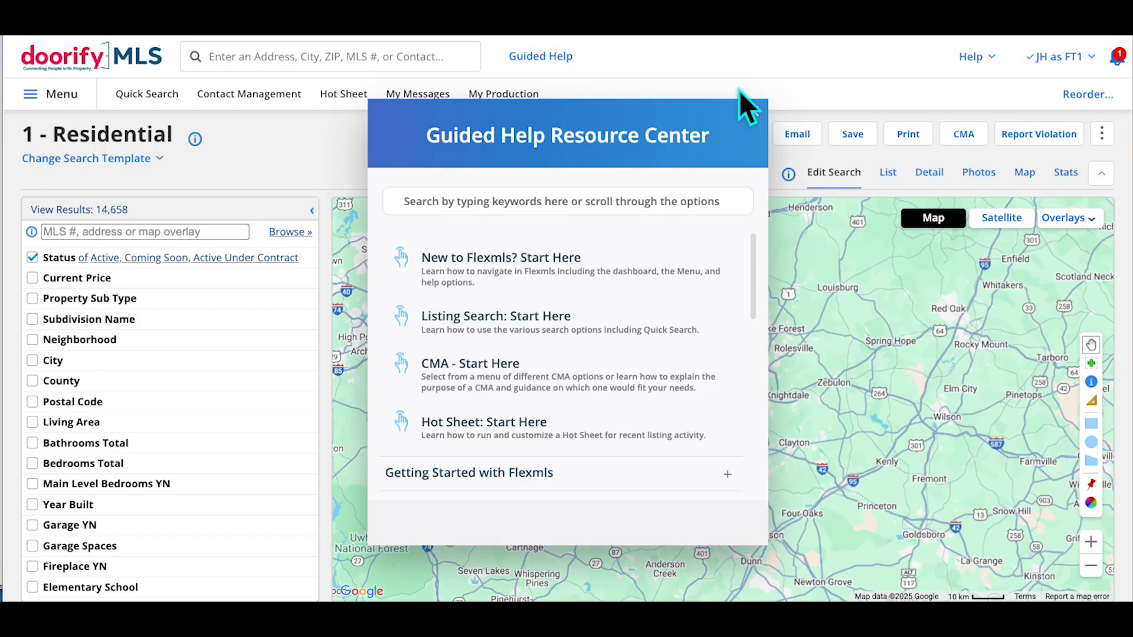
pyautogui.click(754, 112)
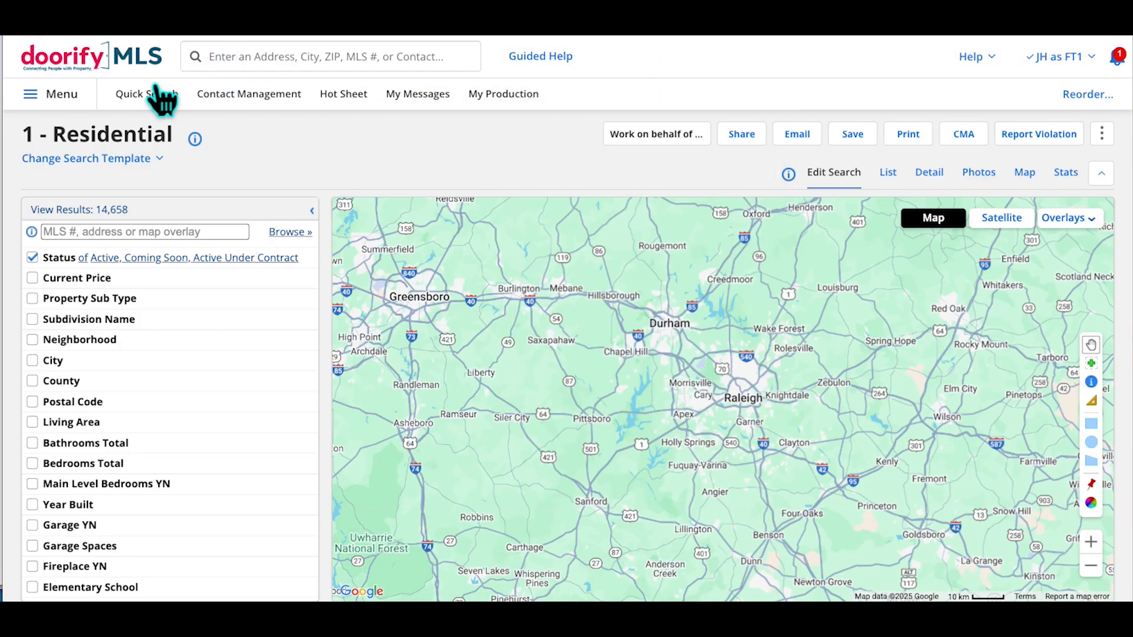
pyautogui.click(135, 80)
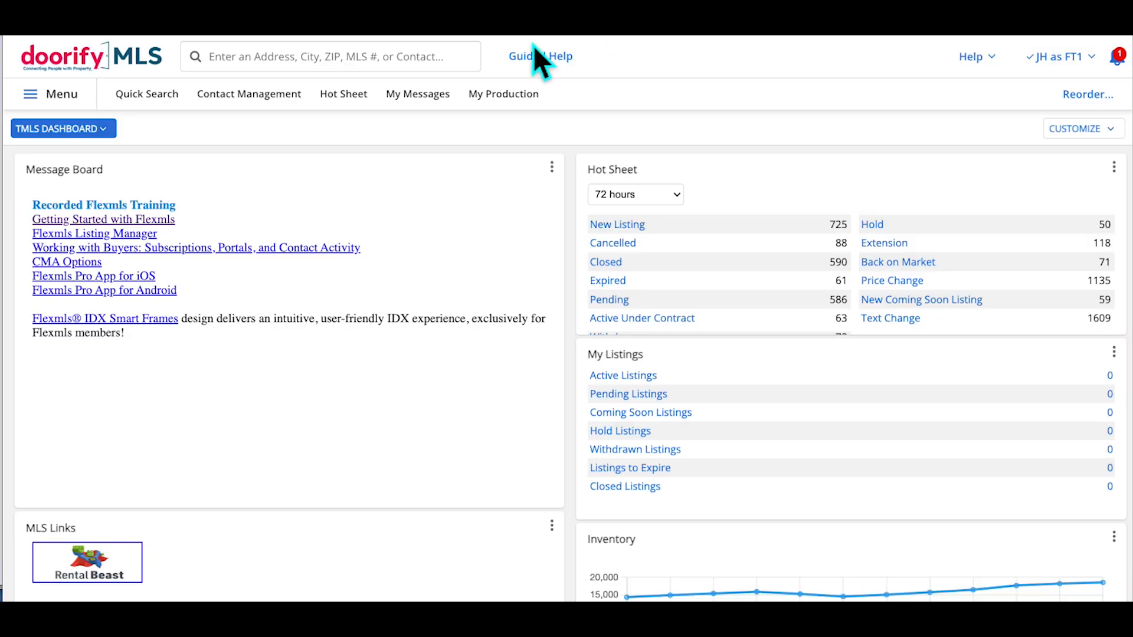
# Reopen and close Guided Help, then bring up the Help menu's resource list
pyautogui.click(555, 71)
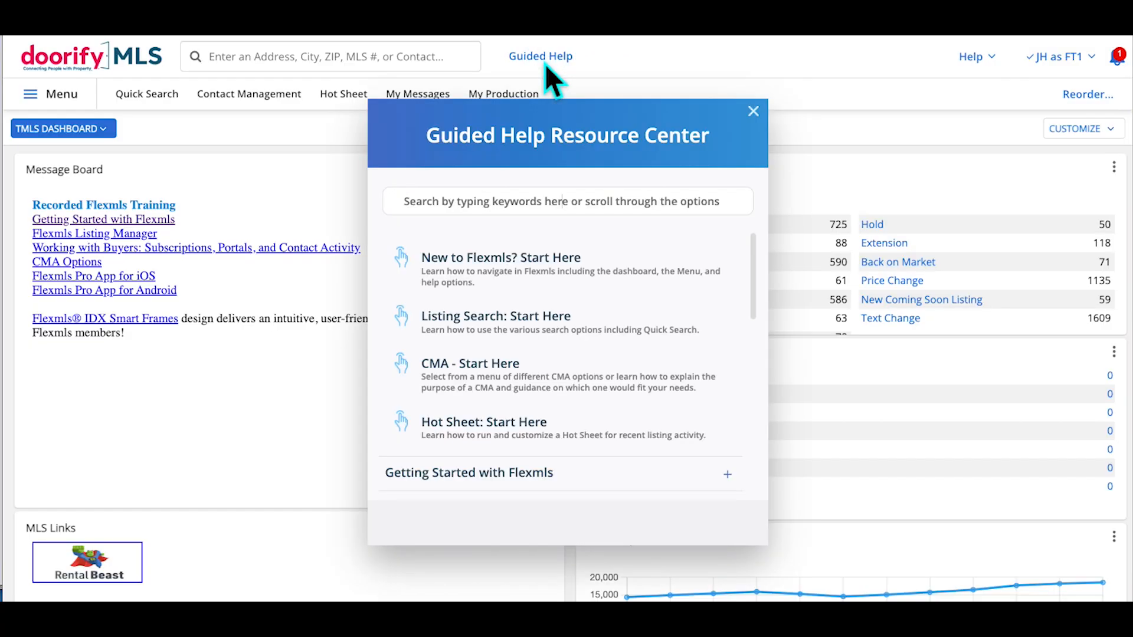
pyautogui.click(758, 114)
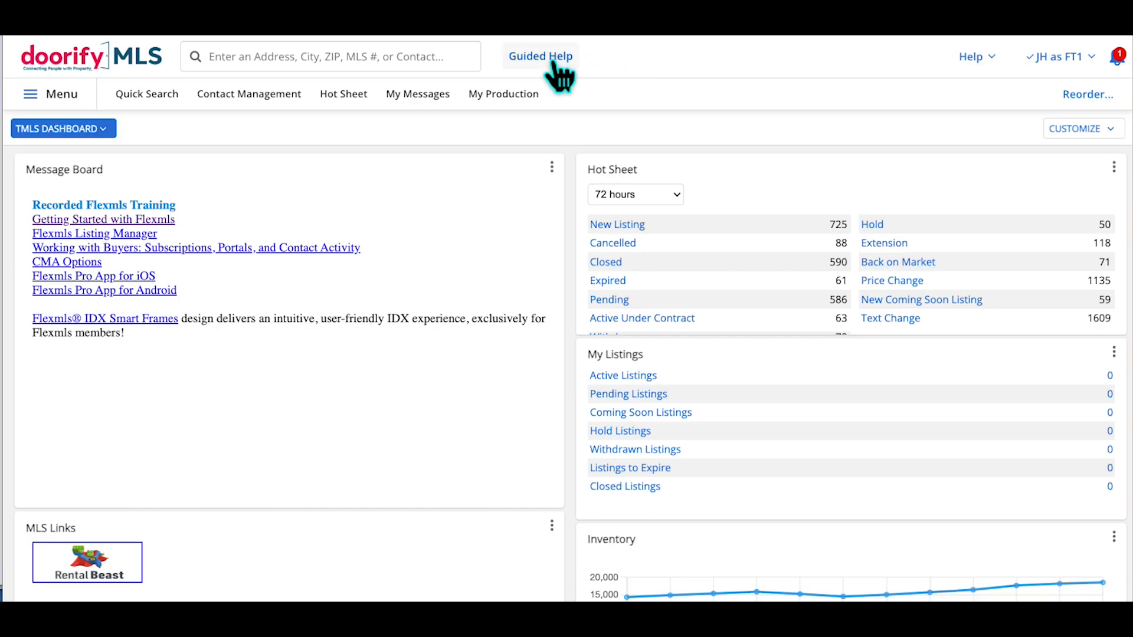
pyautogui.click(984, 72)
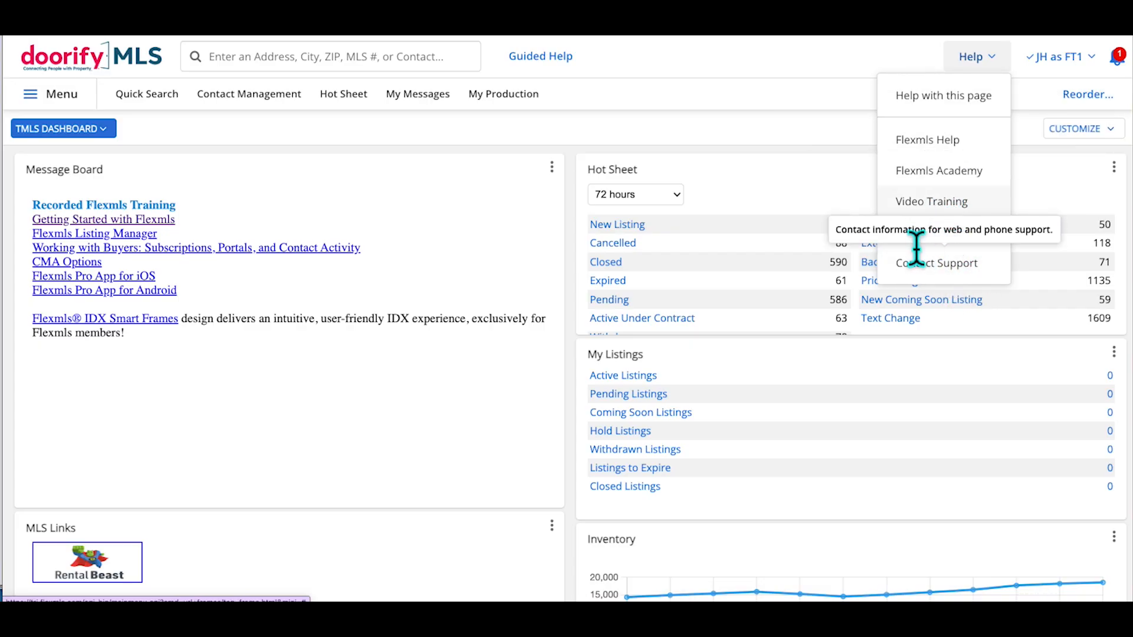
# Open the Flexmls Help site and browse its home page
pyautogui.click(952, 159)
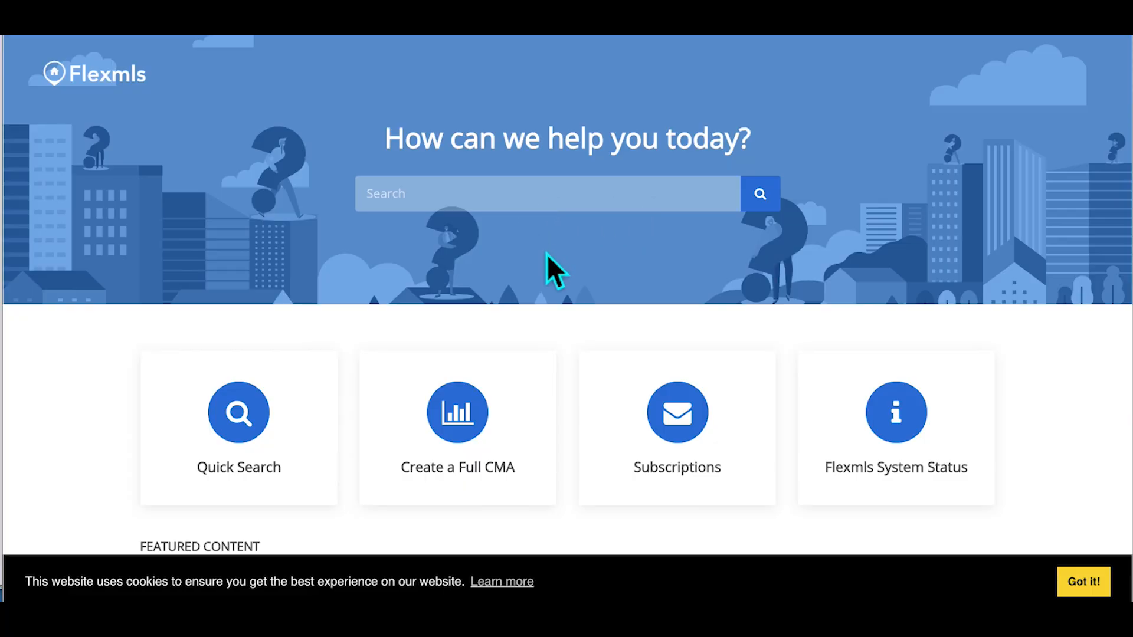
pyautogui.scroll(-2, 590, 274)
pyautogui.scroll(-3, 590, 277)
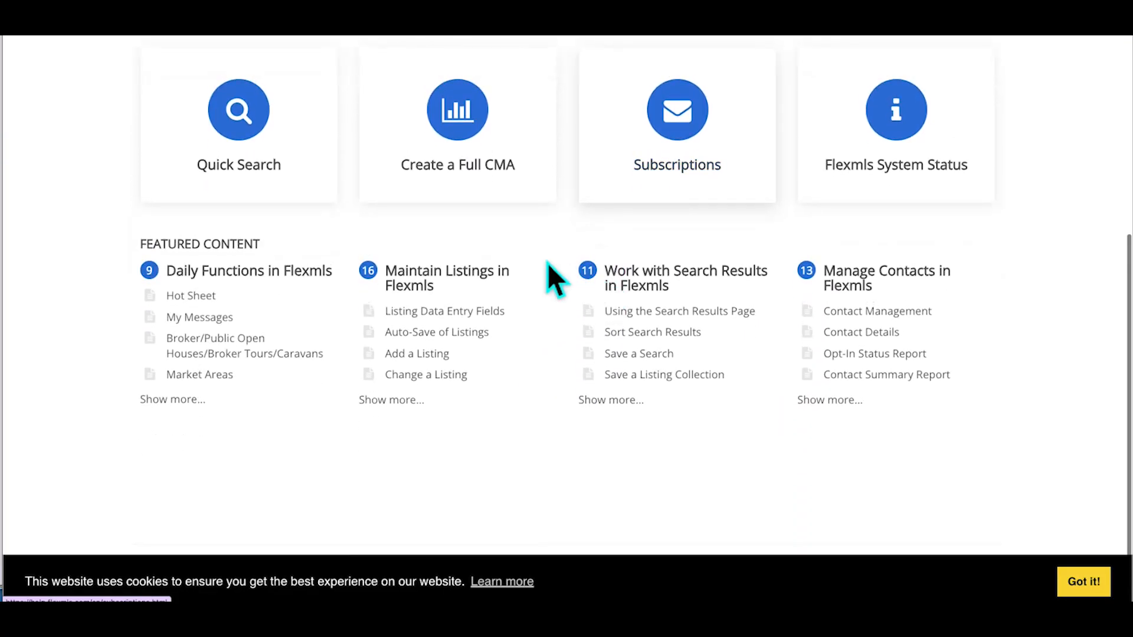
pyautogui.scroll(4, 571, 295)
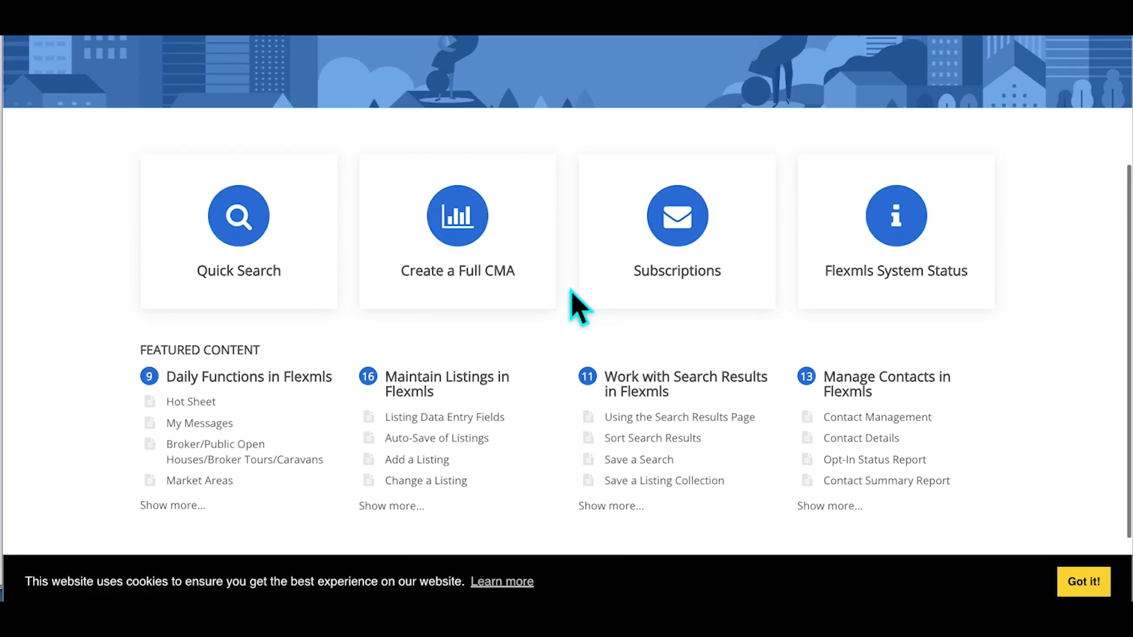
# Search Flexmls Help for 'guided help' and review the matching articles
pyautogui.click(449, 118)
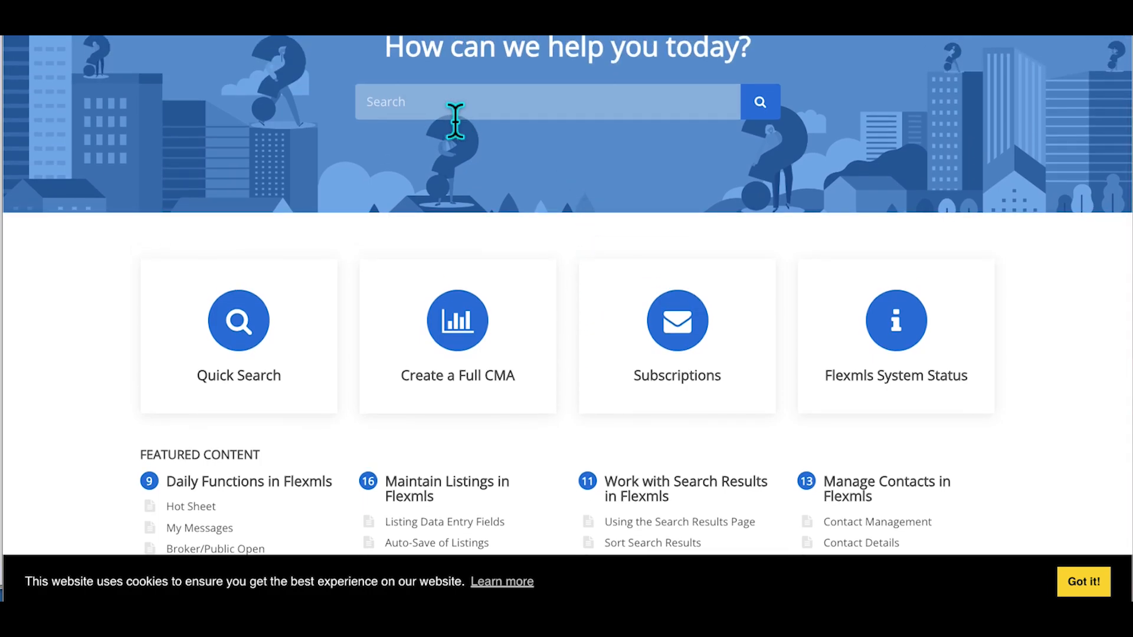
pyautogui.write('guided')
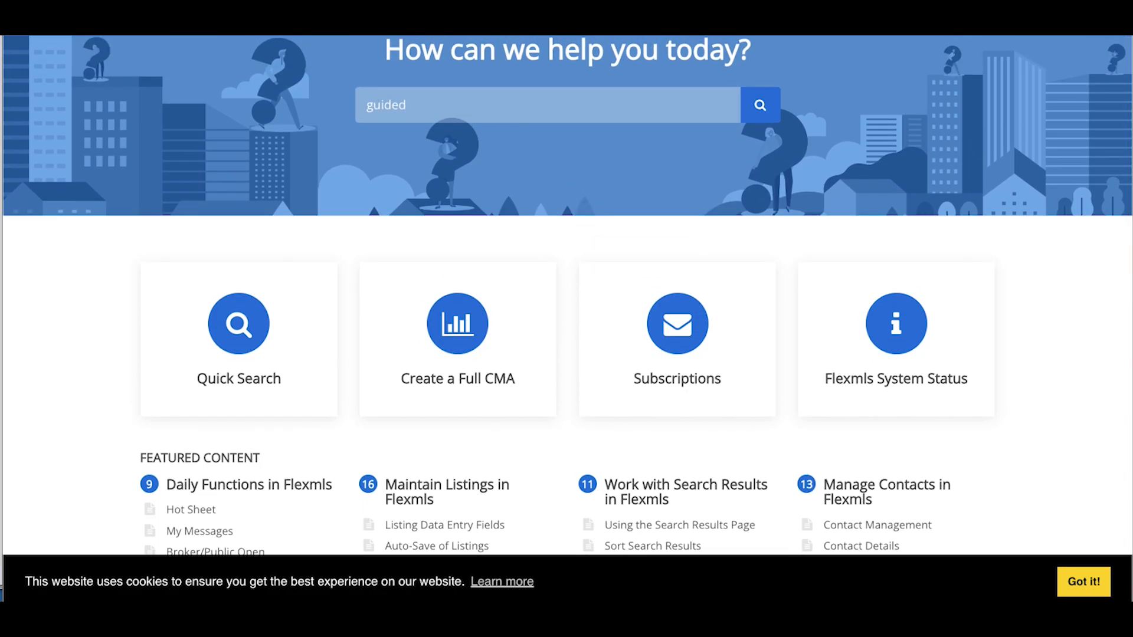
pyautogui.write(' help')
pyautogui.press('Return')
pyautogui.scroll(-6, 600, 226)
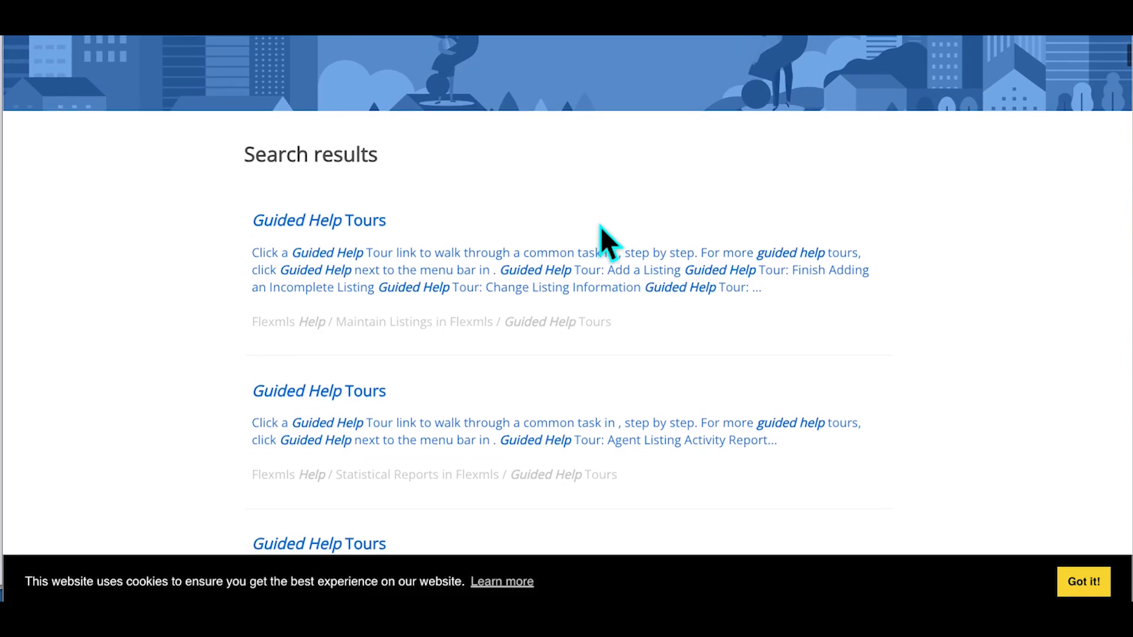
pyautogui.scroll(-5, 600, 225)
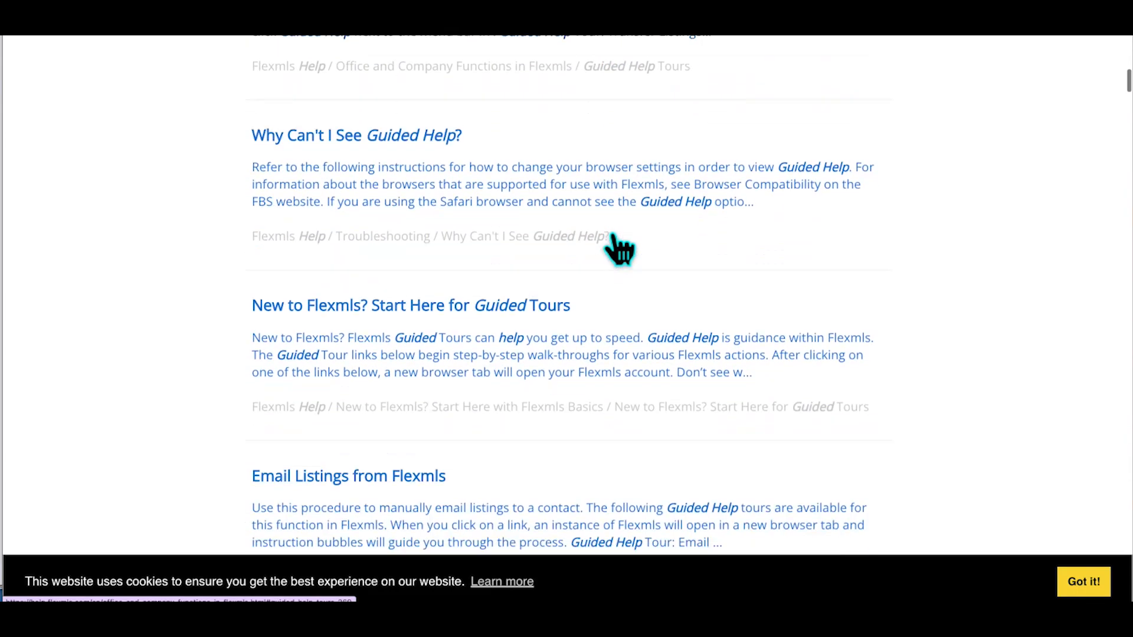
# Read the Why Can't I See Guided Help? article on browser settings
pyautogui.click(394, 124)
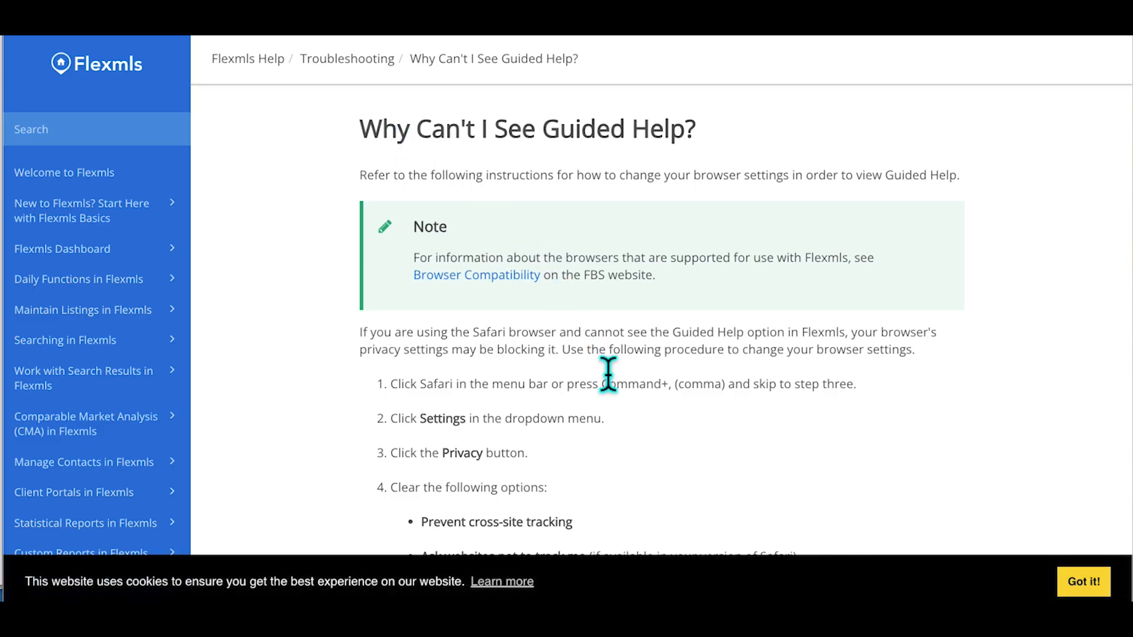
pyautogui.scroll(-1, 618, 368)
pyautogui.scroll(-2, 618, 369)
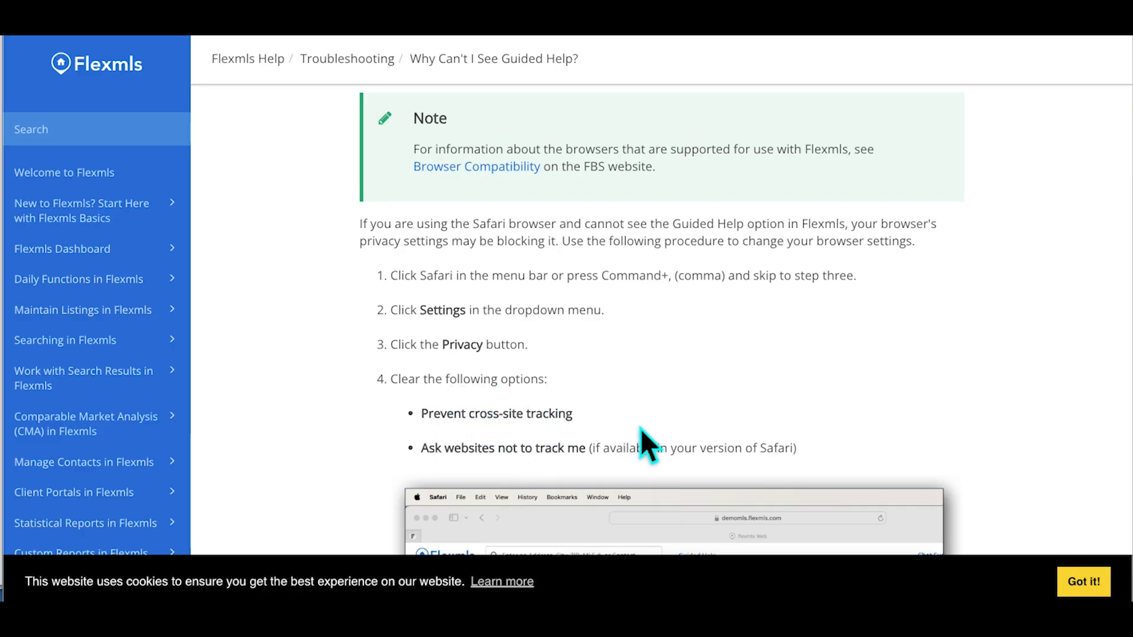
pyautogui.scroll(-6, 640, 368)
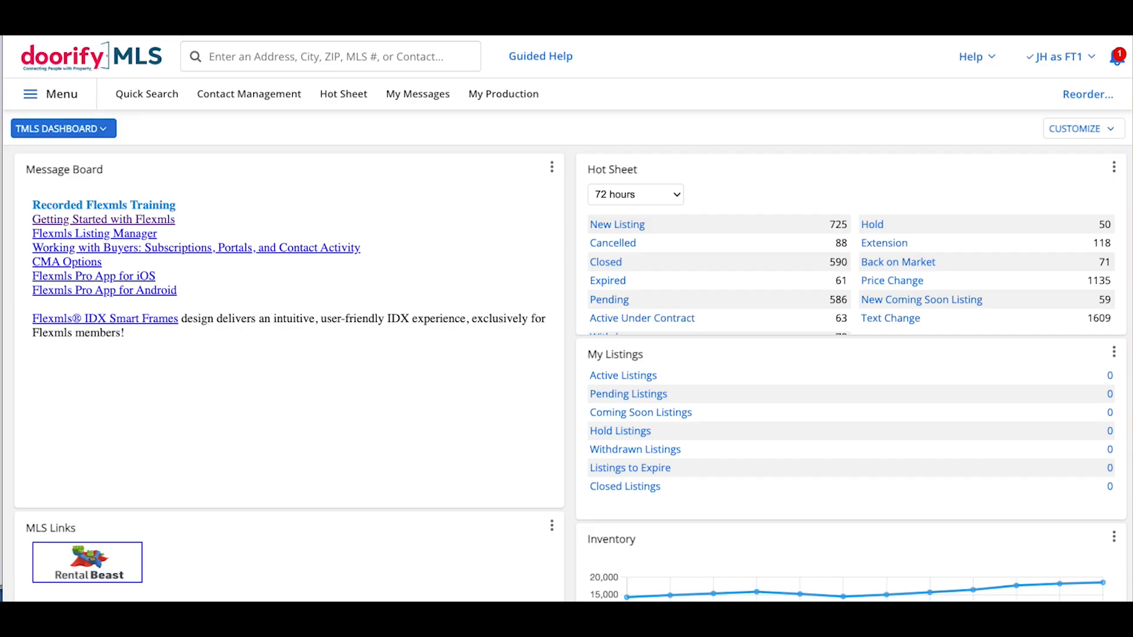
pyautogui.click(979, 65)
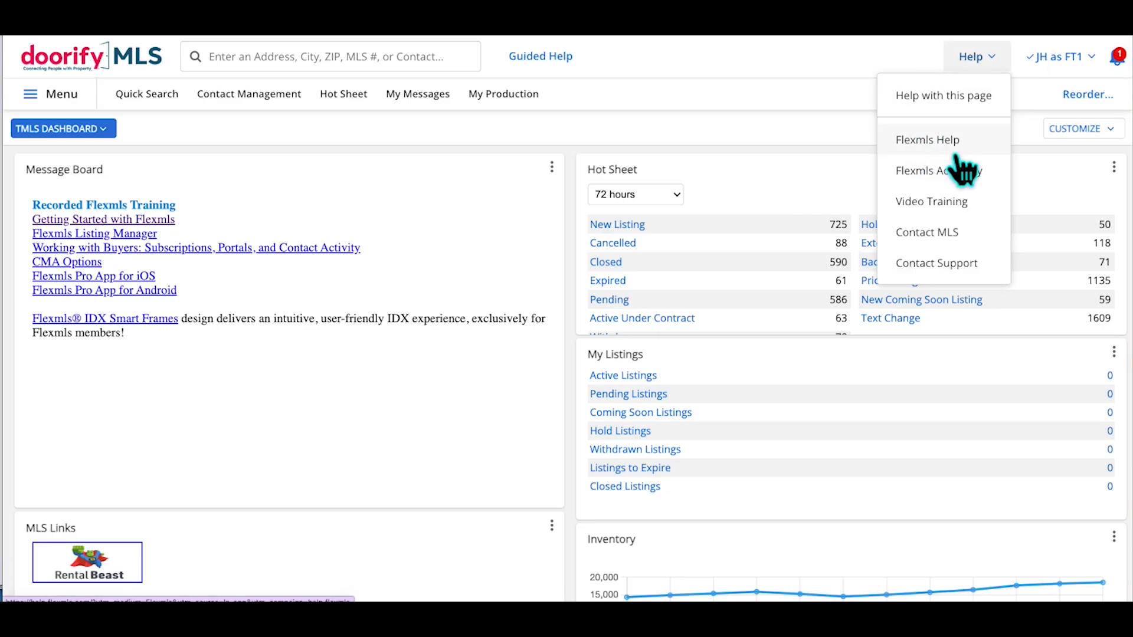
pyautogui.click(813, 53)
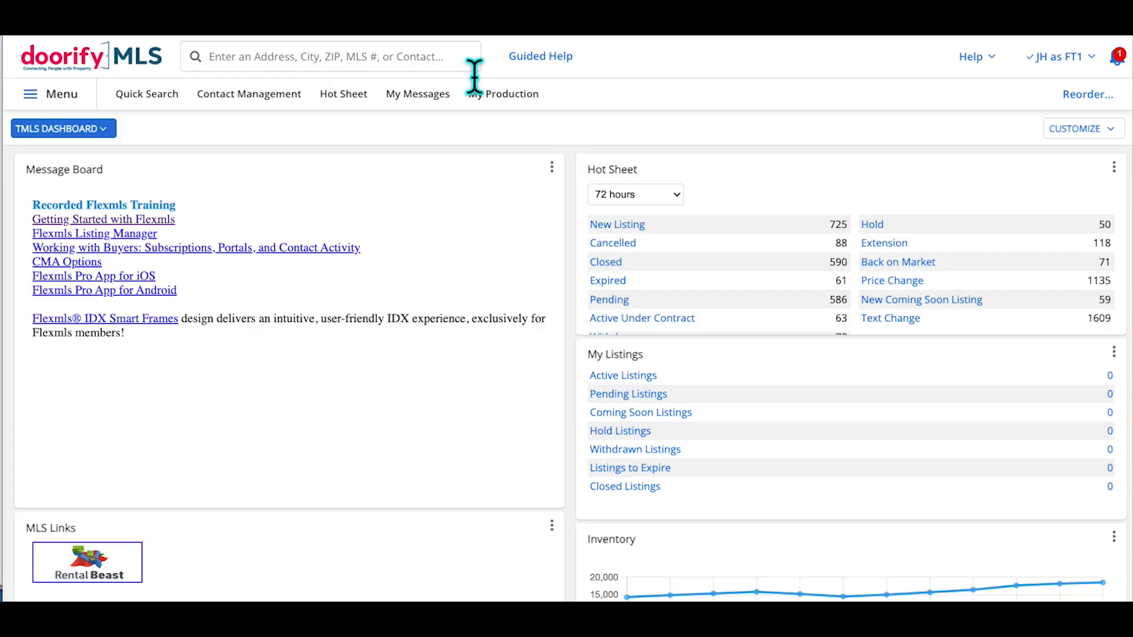
# Search the property's street address and open the closed Burlington listing in a new tab
pyautogui.click(429, 64)
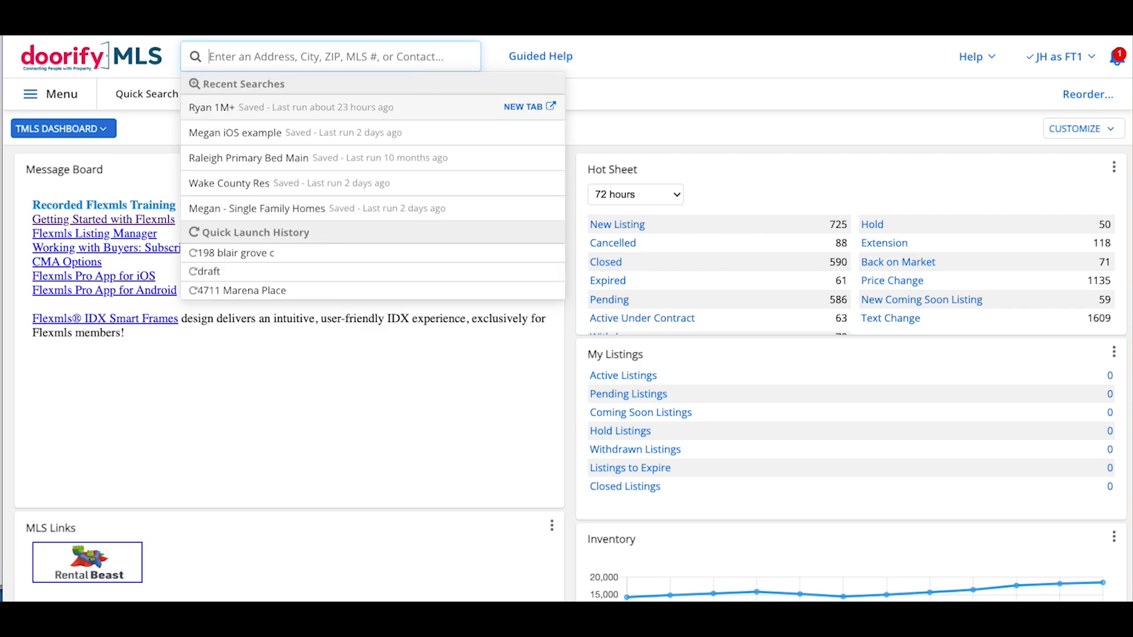
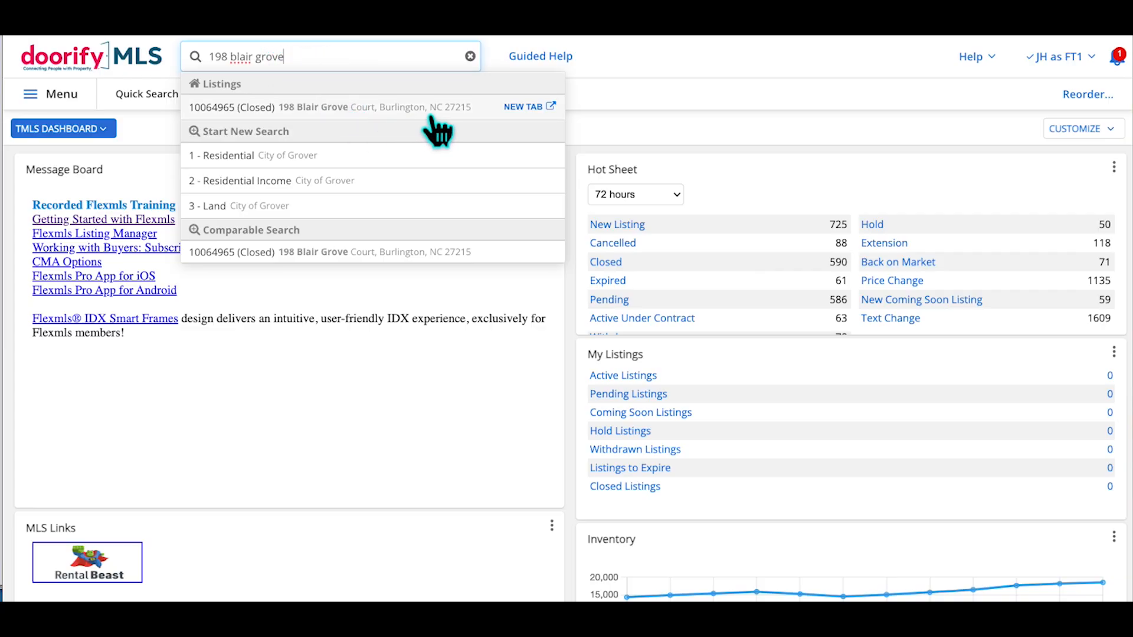
pyautogui.click(531, 108)
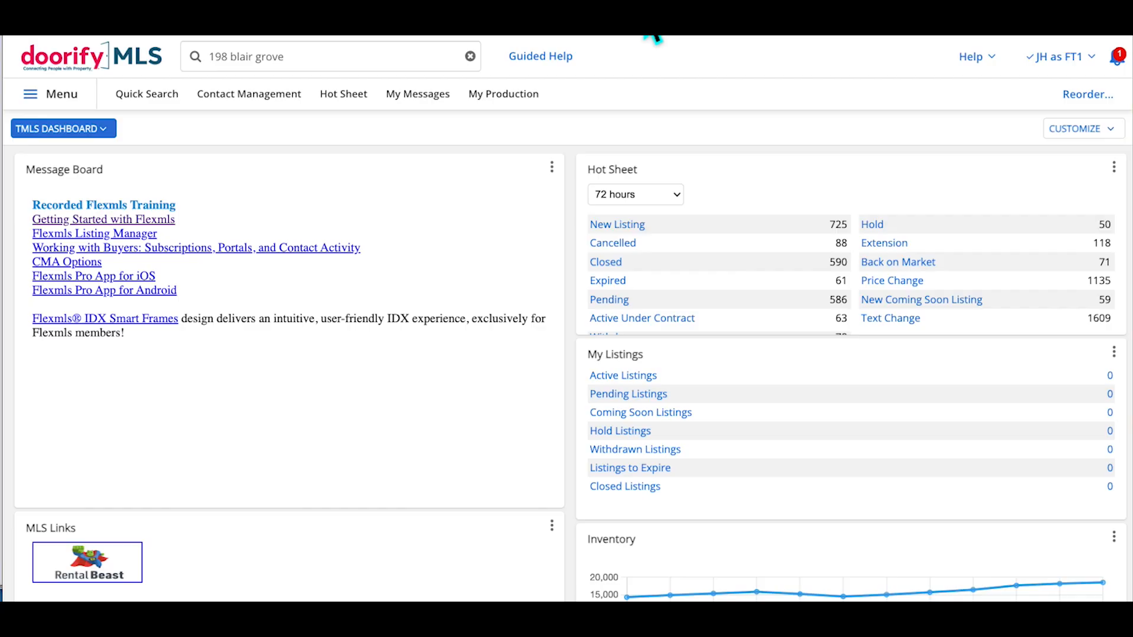
# Clear the address search text and bring up the main navigation menu
pyautogui.click(359, 68)
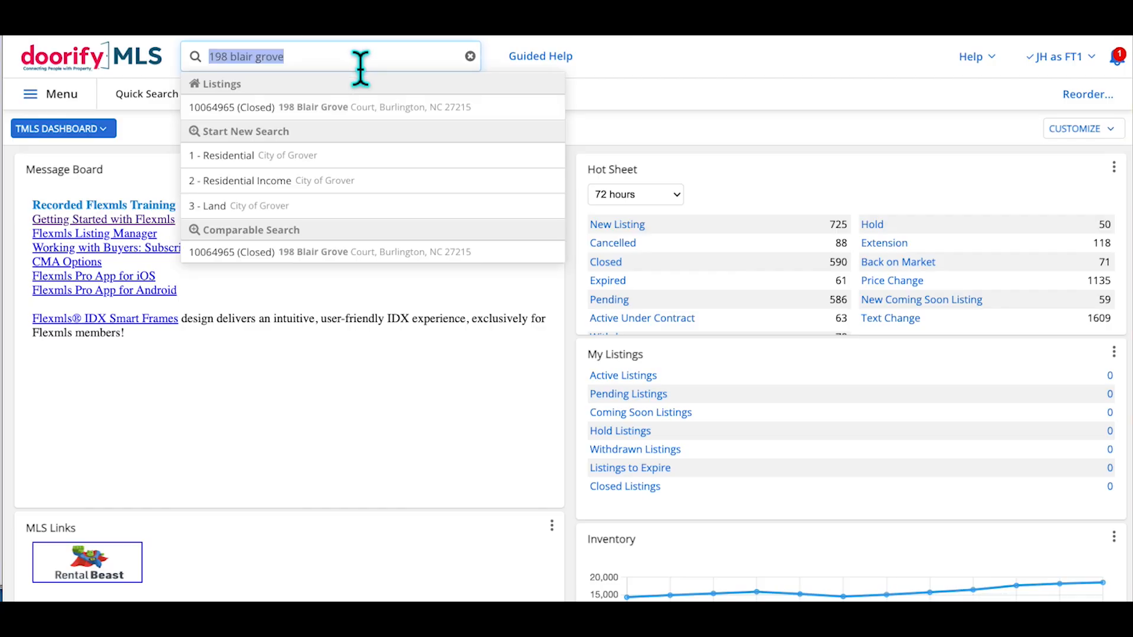
pyautogui.press('BackSpace')
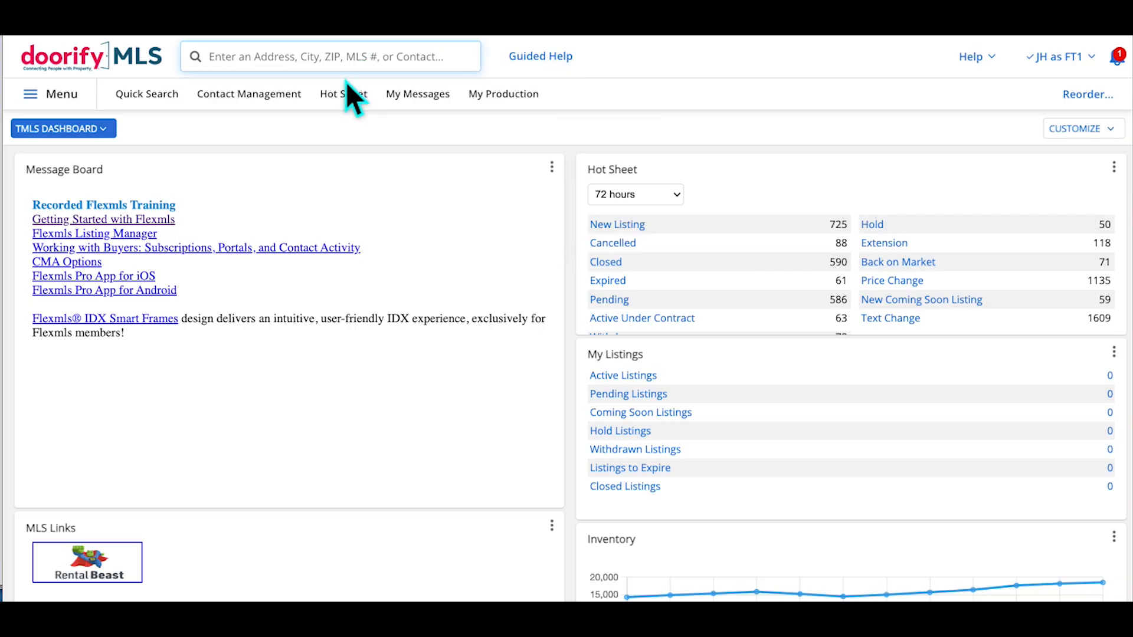
pyautogui.click(89, 105)
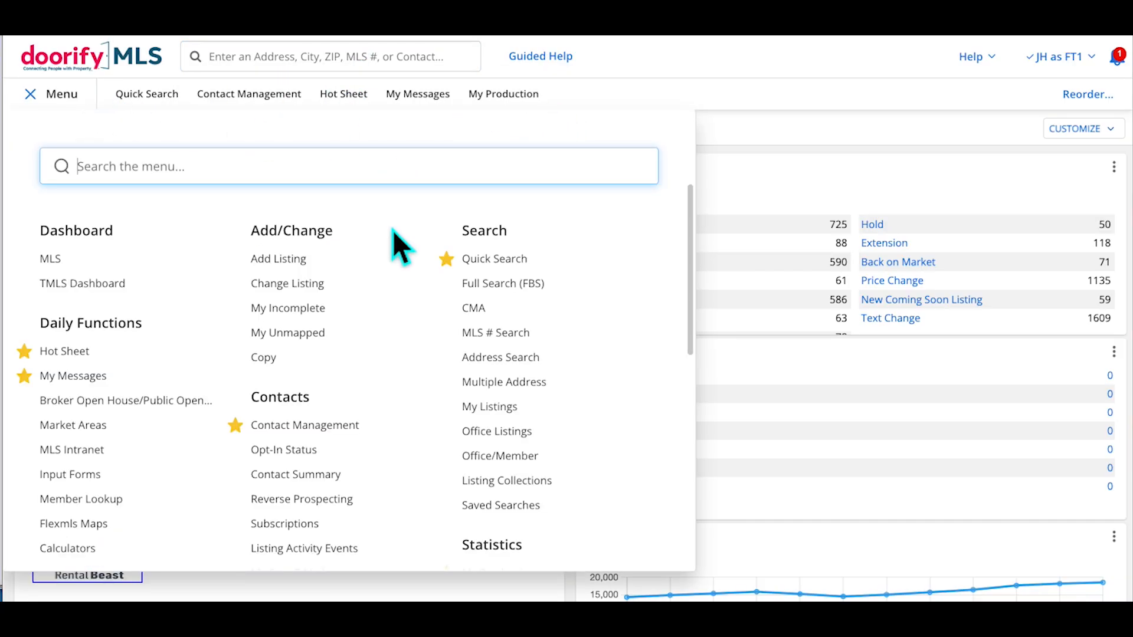
# Scroll through the main navigation mega menu, then close it
pyautogui.scroll(-10, 402, 293)
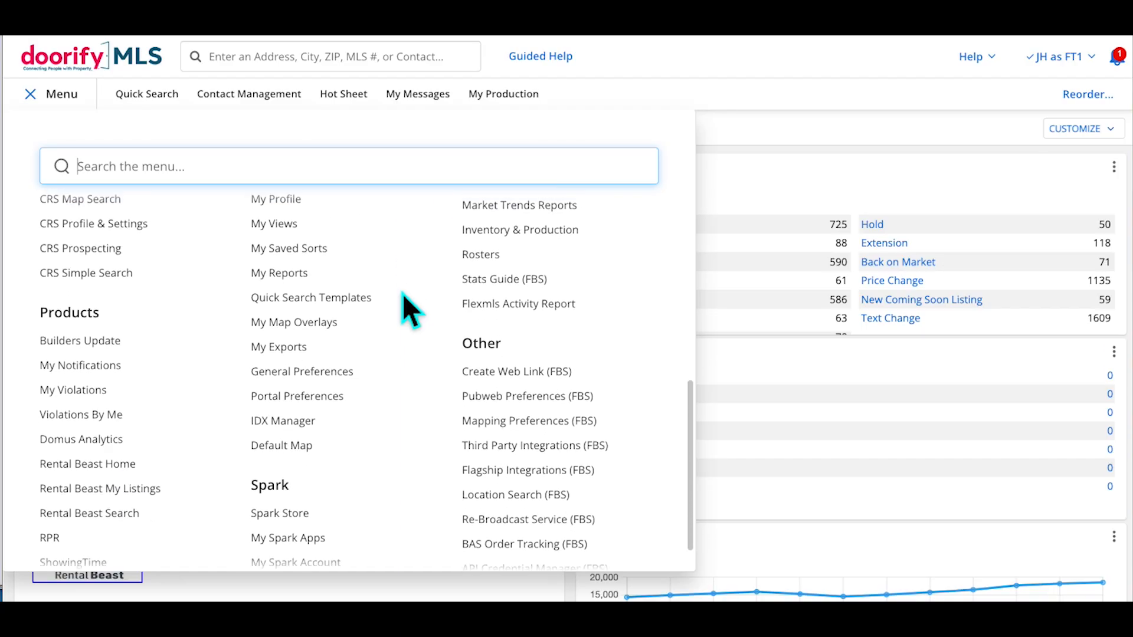
pyautogui.scroll(10, 402, 293)
pyautogui.click(64, 97)
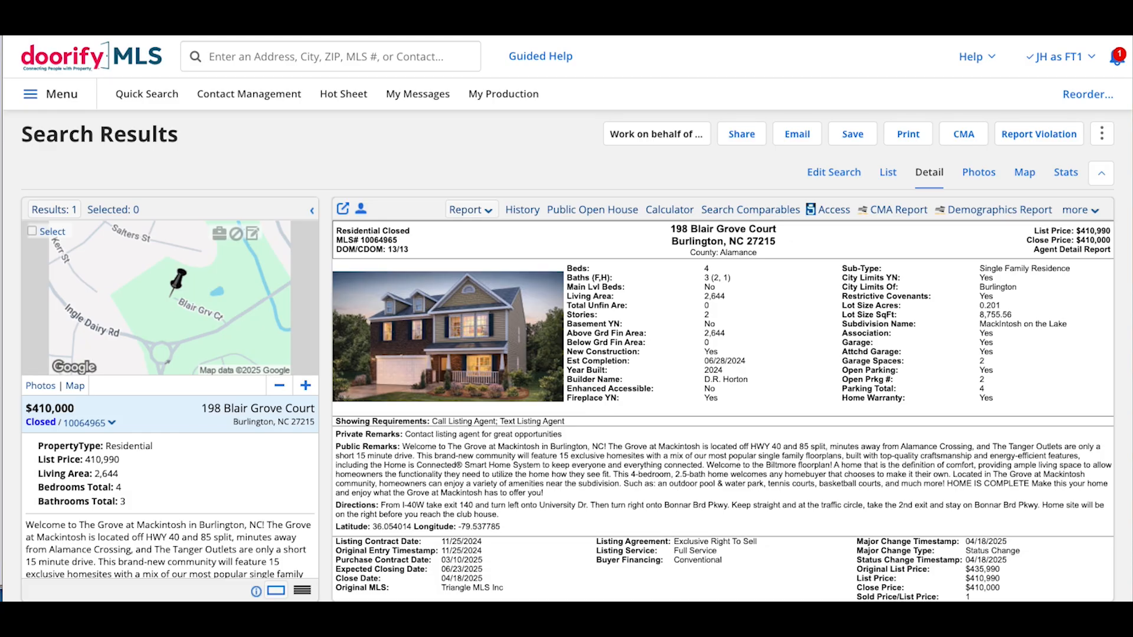
# Display the quick search's Recent Searches and Quick Launch History suggestions
pyautogui.click(349, 61)
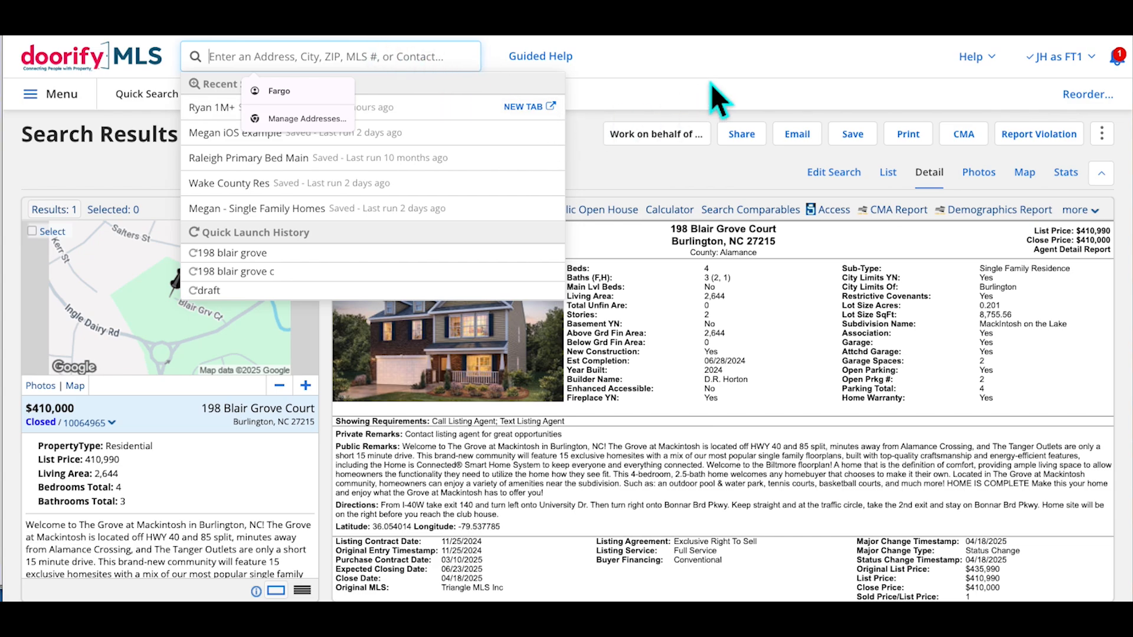
pyautogui.click(726, 74)
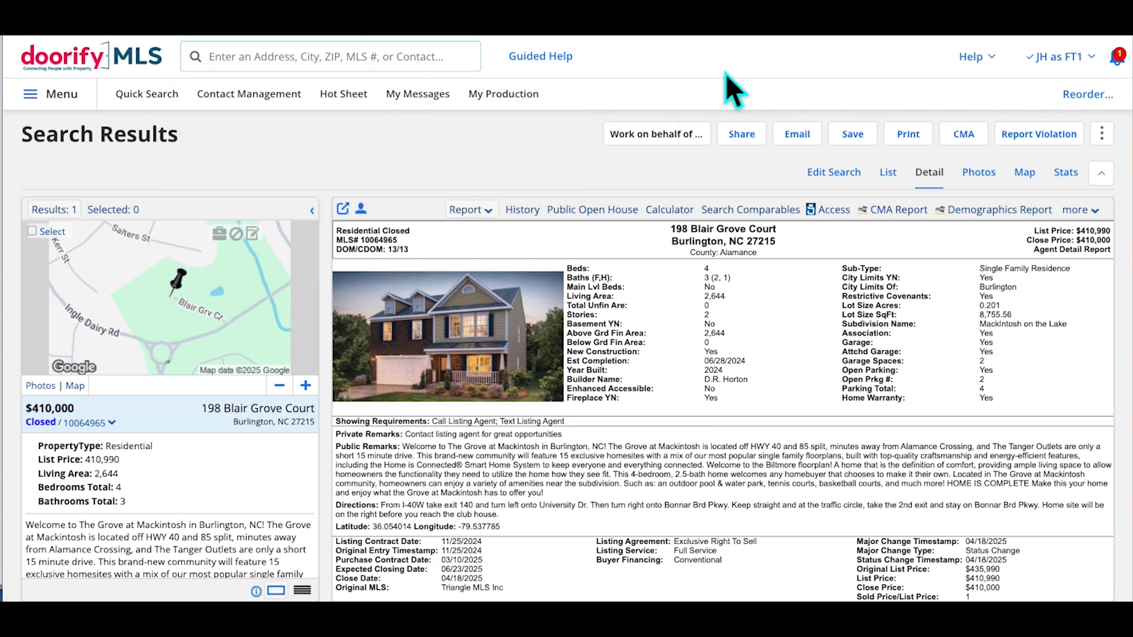
pyautogui.click(462, 66)
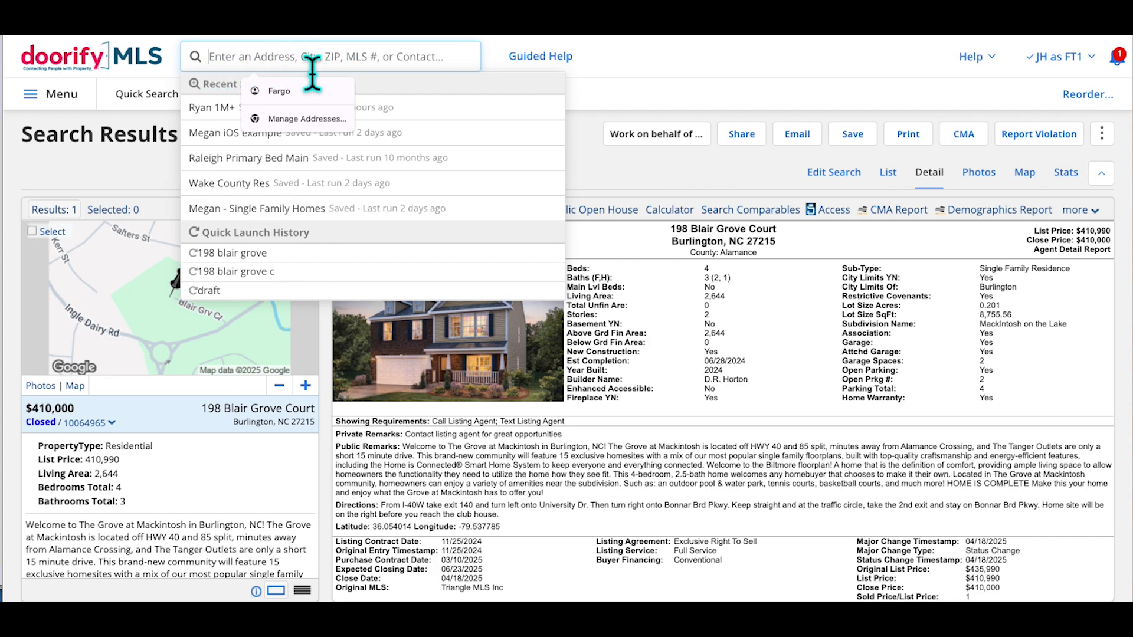
# Search 'draft' and open the latest Draft Residential Search's 280 results in a new tab
pyautogui.write('draft')
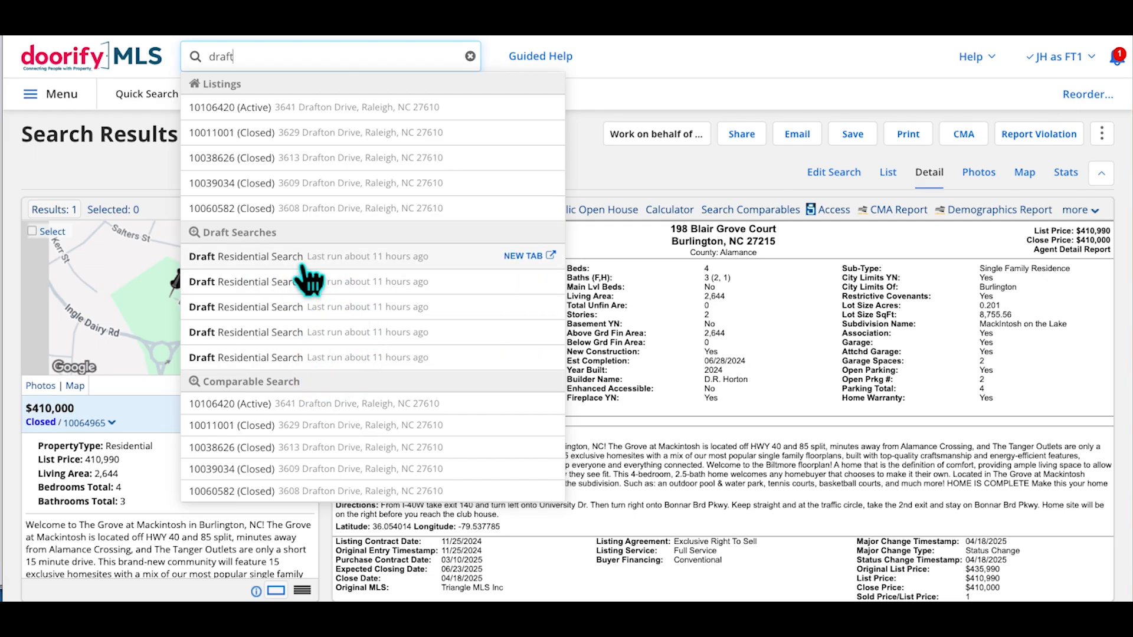
pyautogui.click(546, 263)
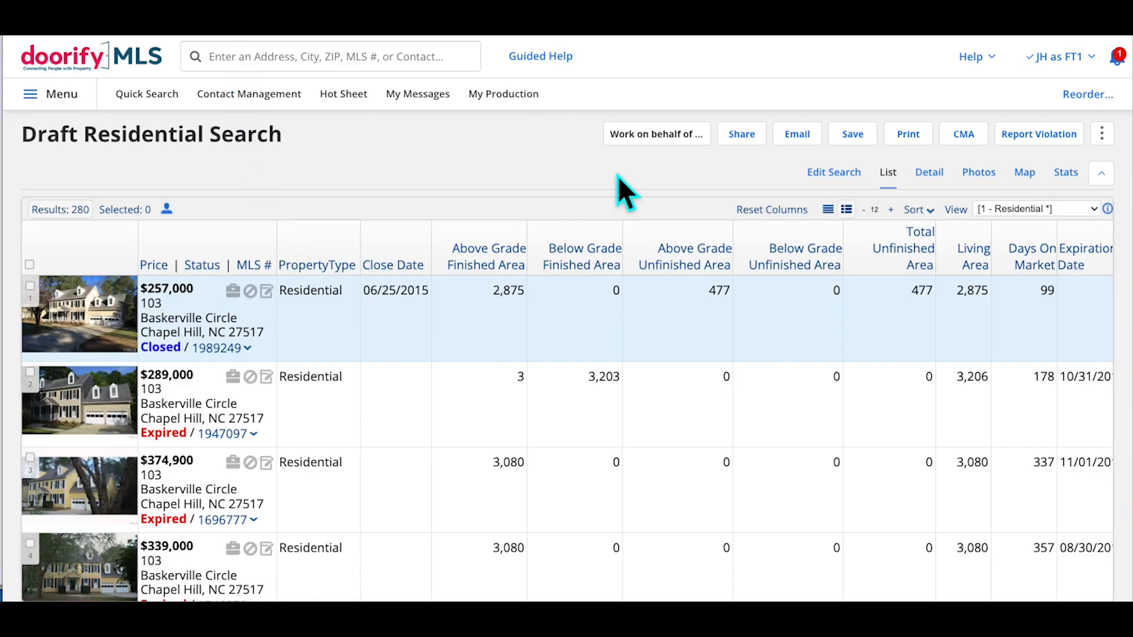
# Edit the draft search's criteria, then bring up the main menu over the TMLS Dashboard
pyautogui.click(832, 176)
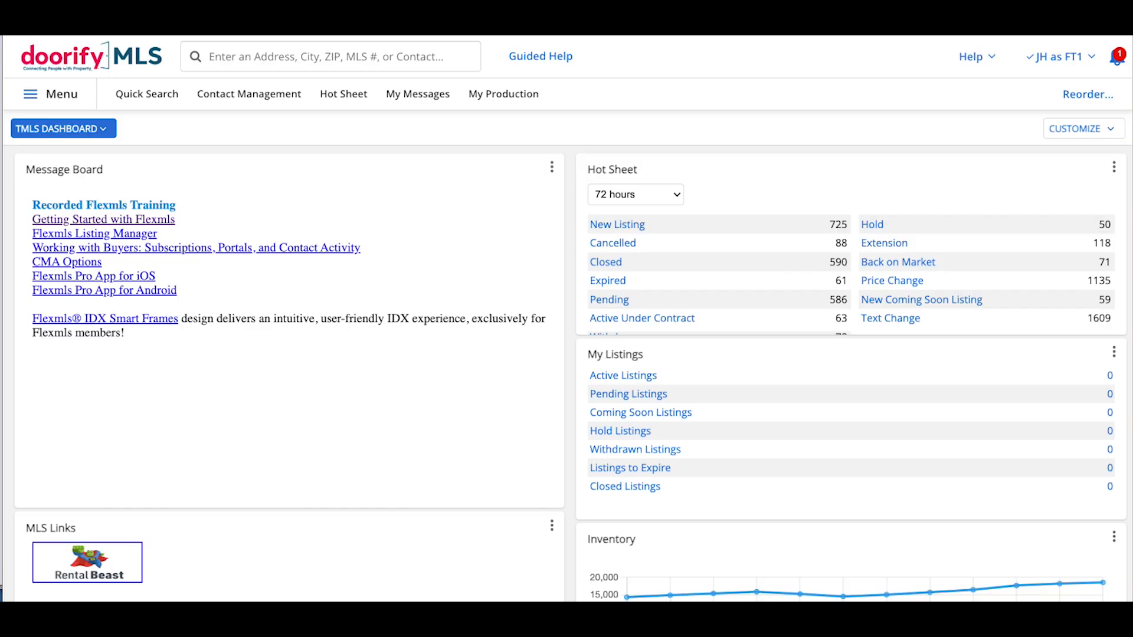
pyautogui.click(71, 106)
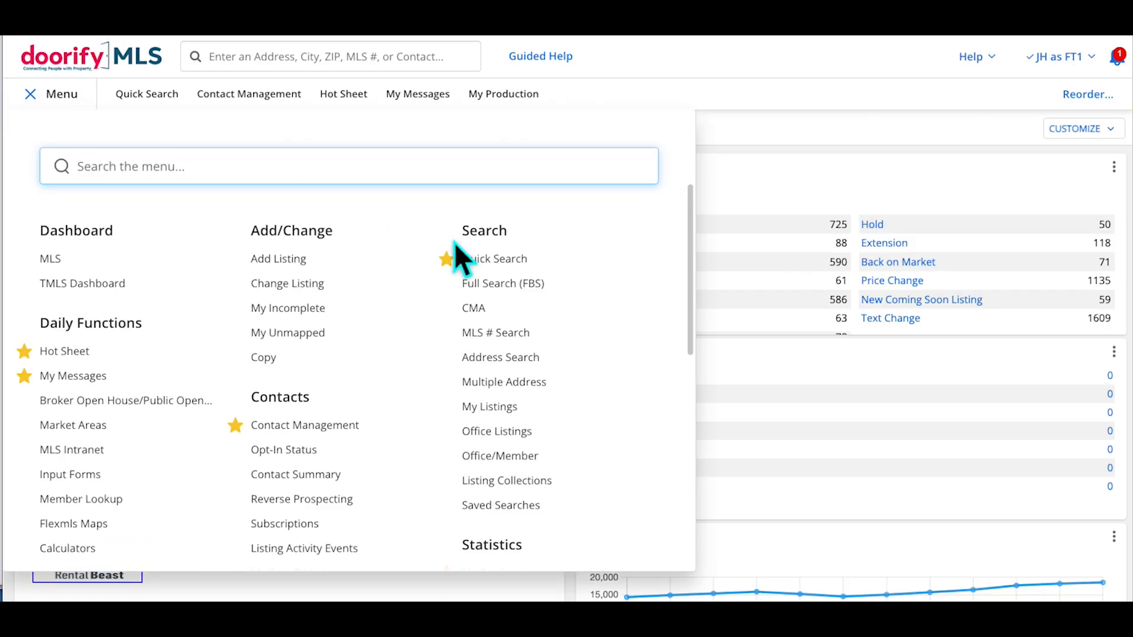
# Browse the saved searches, their four Favorites and three Drafts, then return to the dashboard
pyautogui.click(520, 514)
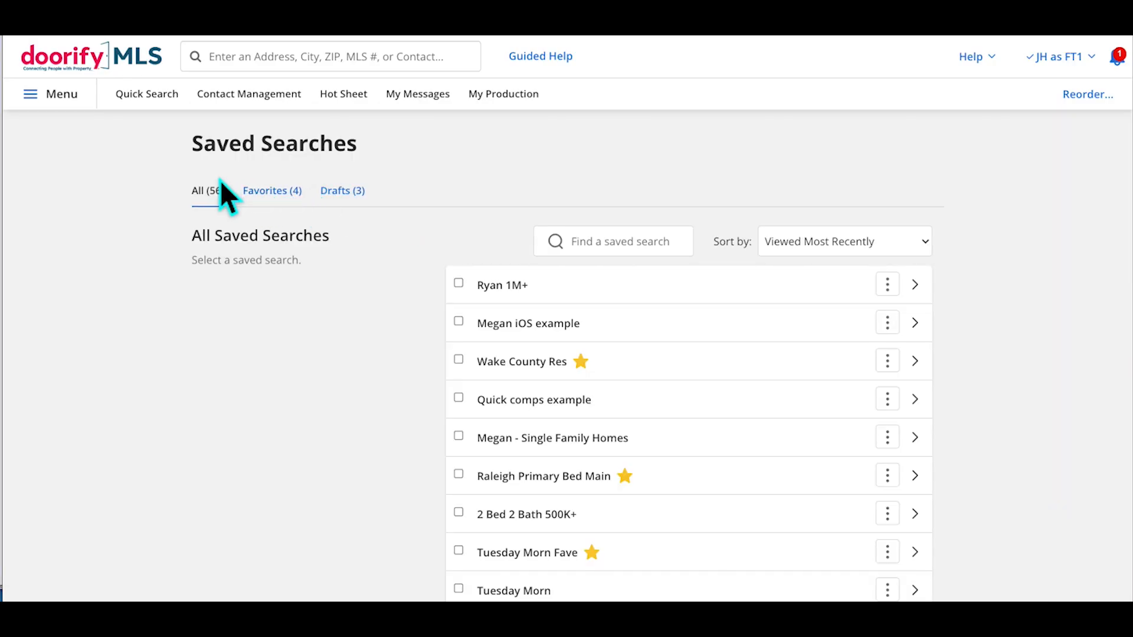
pyautogui.click(306, 201)
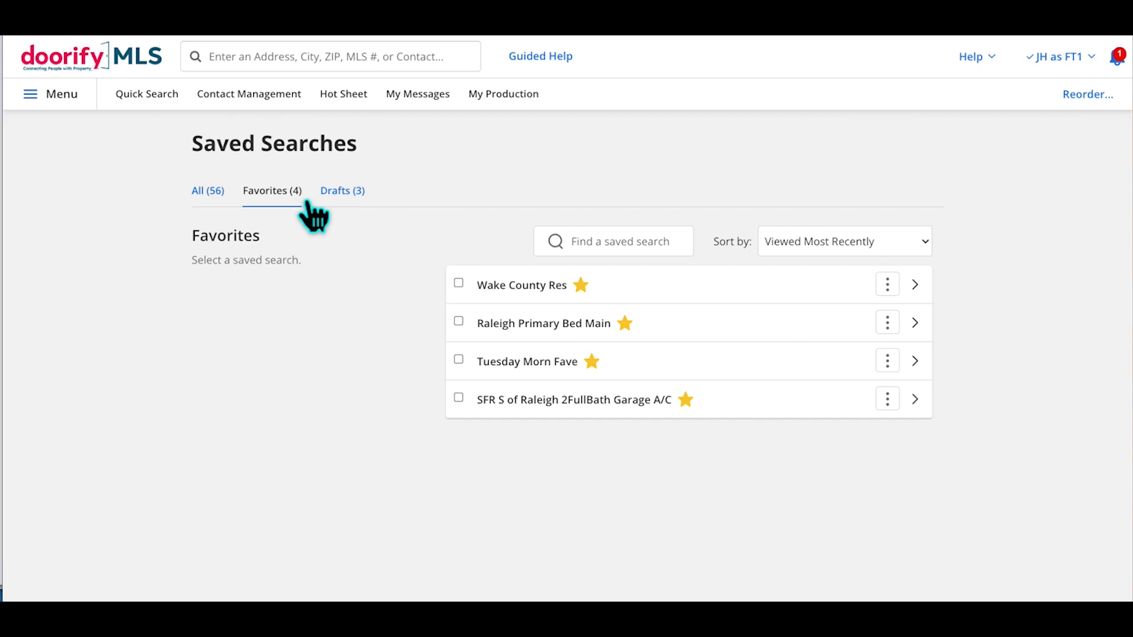
pyautogui.click(357, 206)
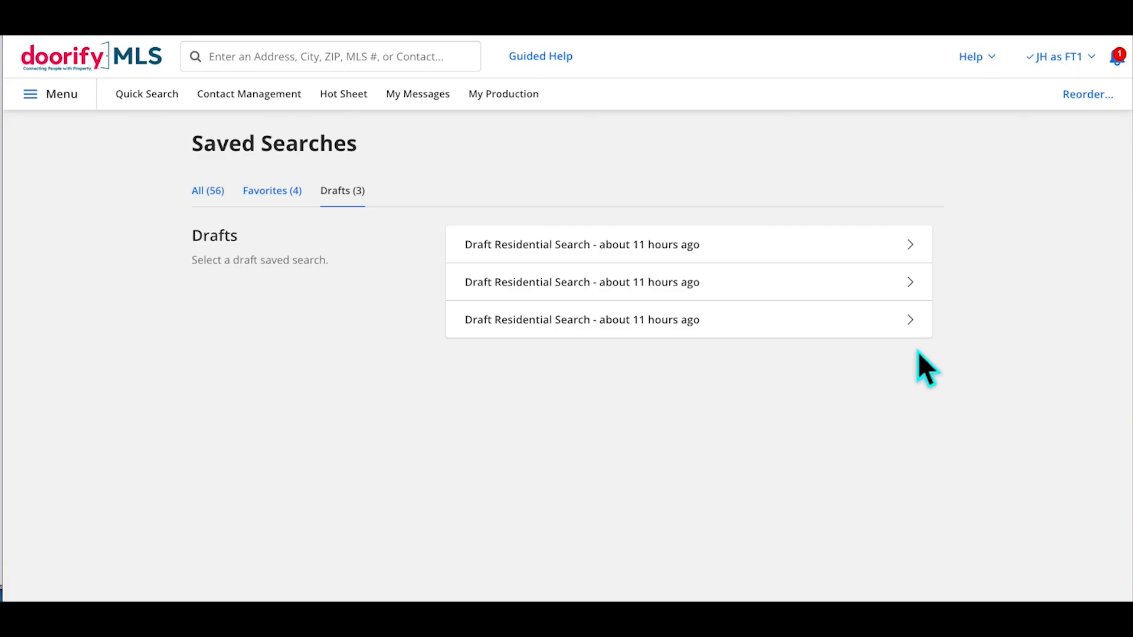
pyautogui.click(366, 66)
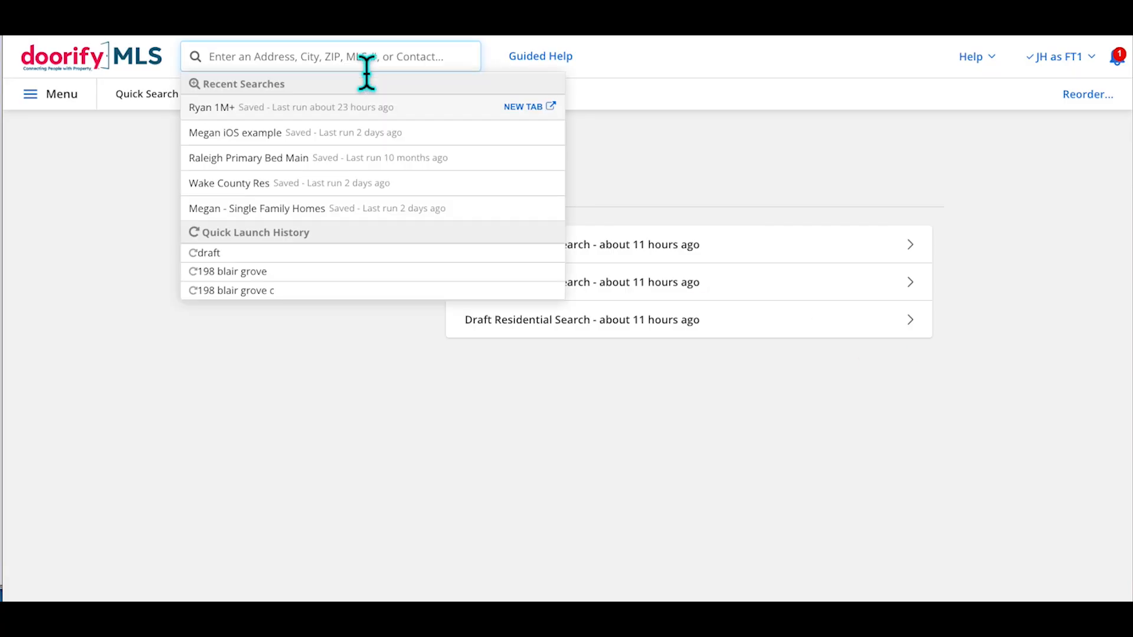
pyautogui.click(145, 94)
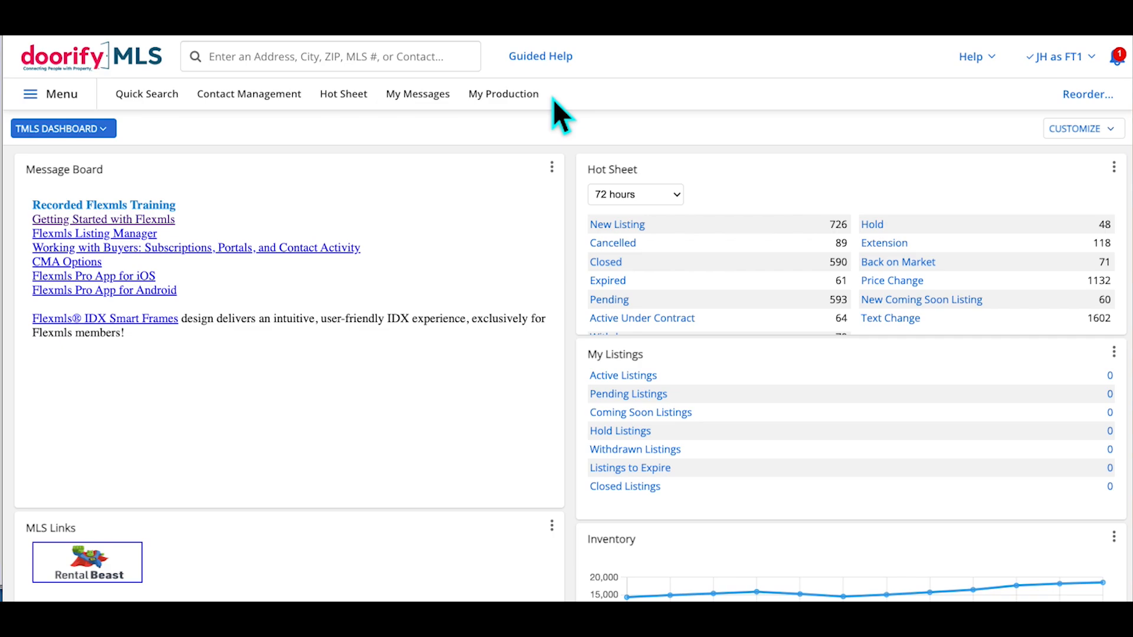
# Unstar Contact Management and My Production in the menu, keeping Quick Search, Hot Sheet and My Messages
pyautogui.click(91, 109)
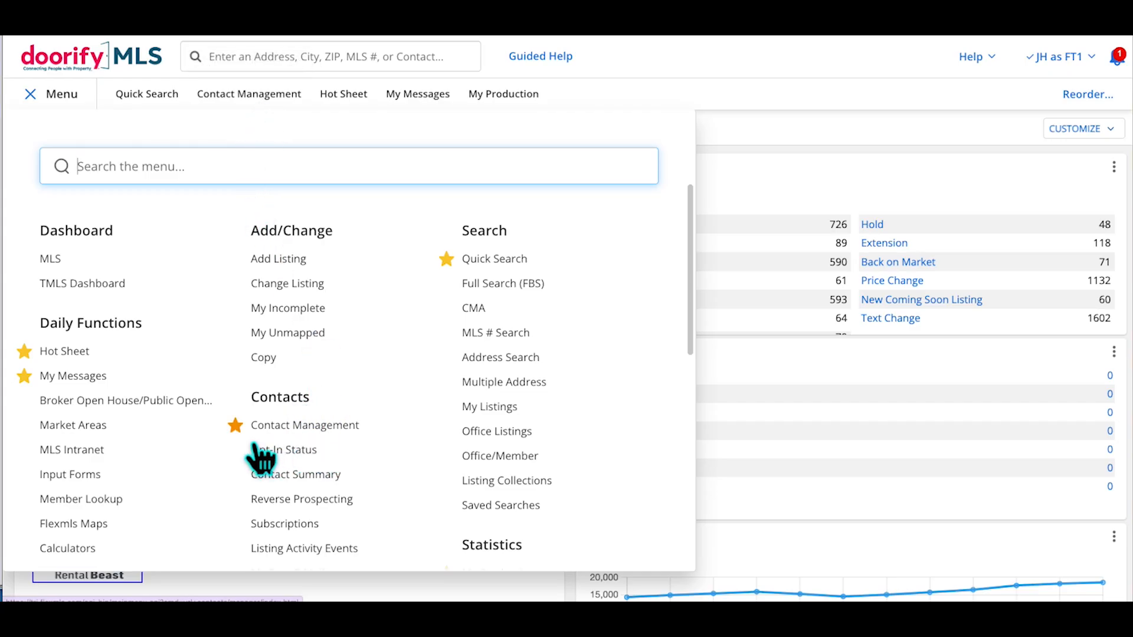
pyautogui.click(236, 426)
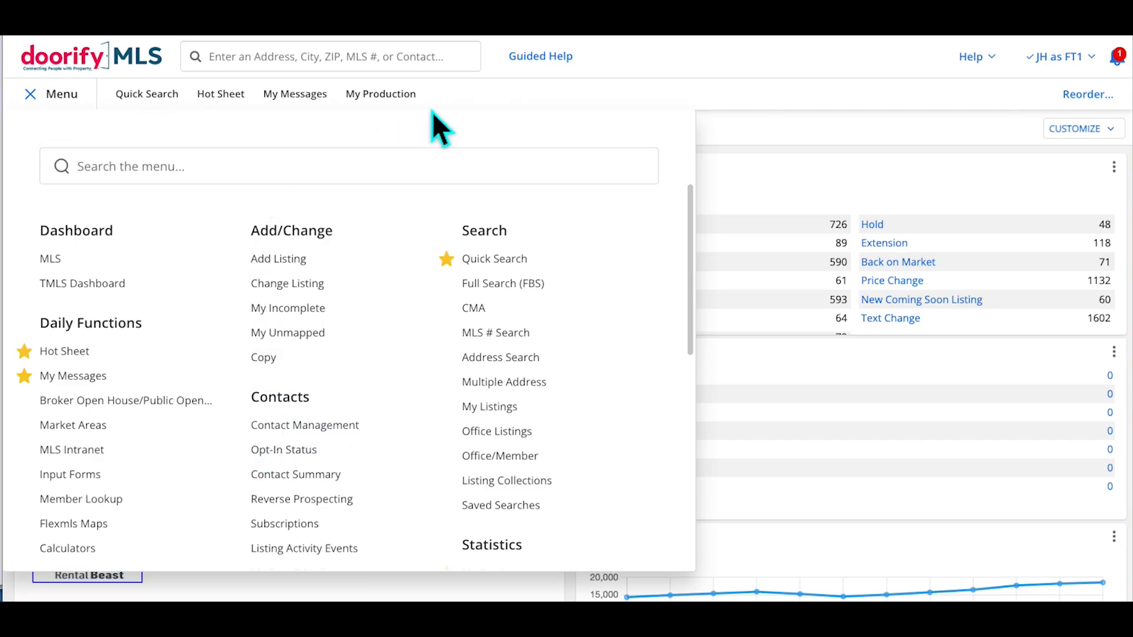
pyautogui.scroll(-2, 429, 251)
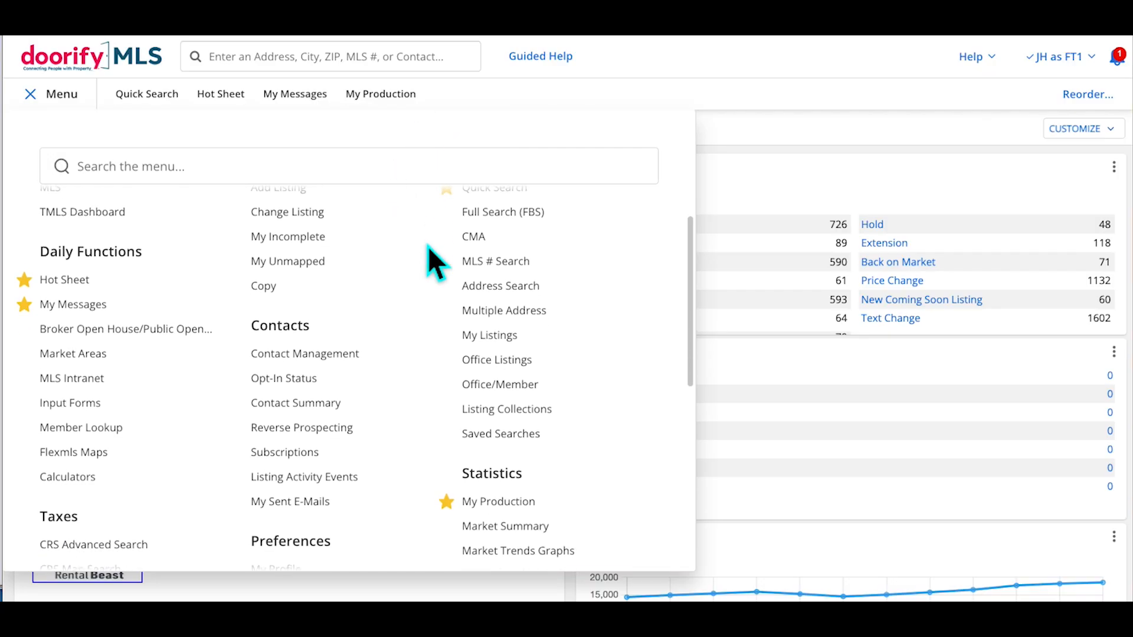
pyautogui.click(448, 452)
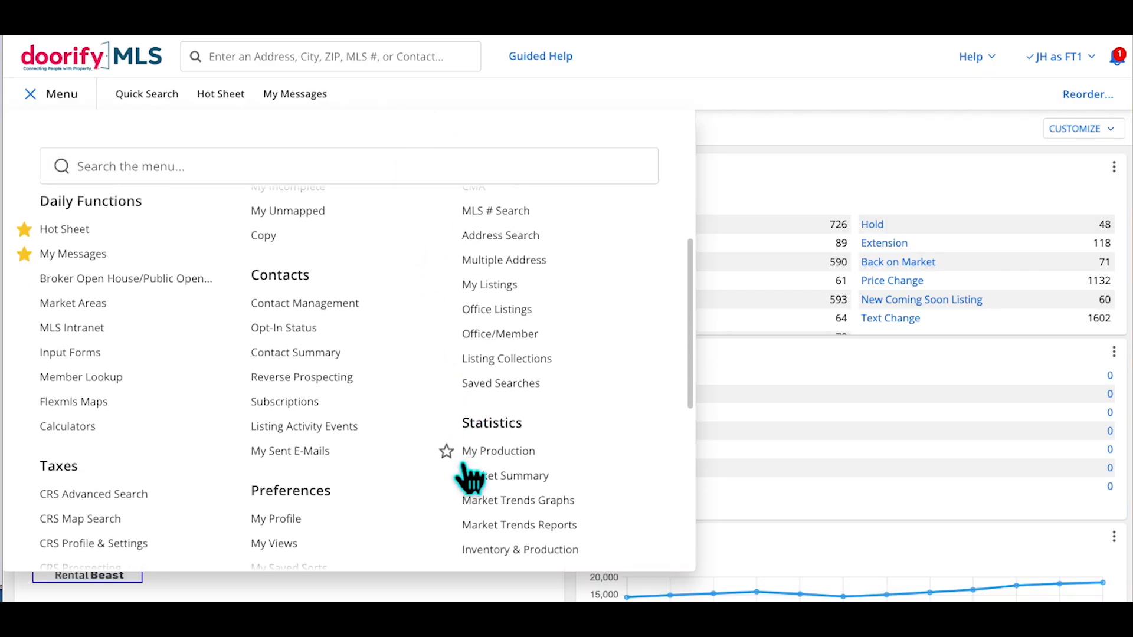
pyautogui.scroll(1, 466, 475)
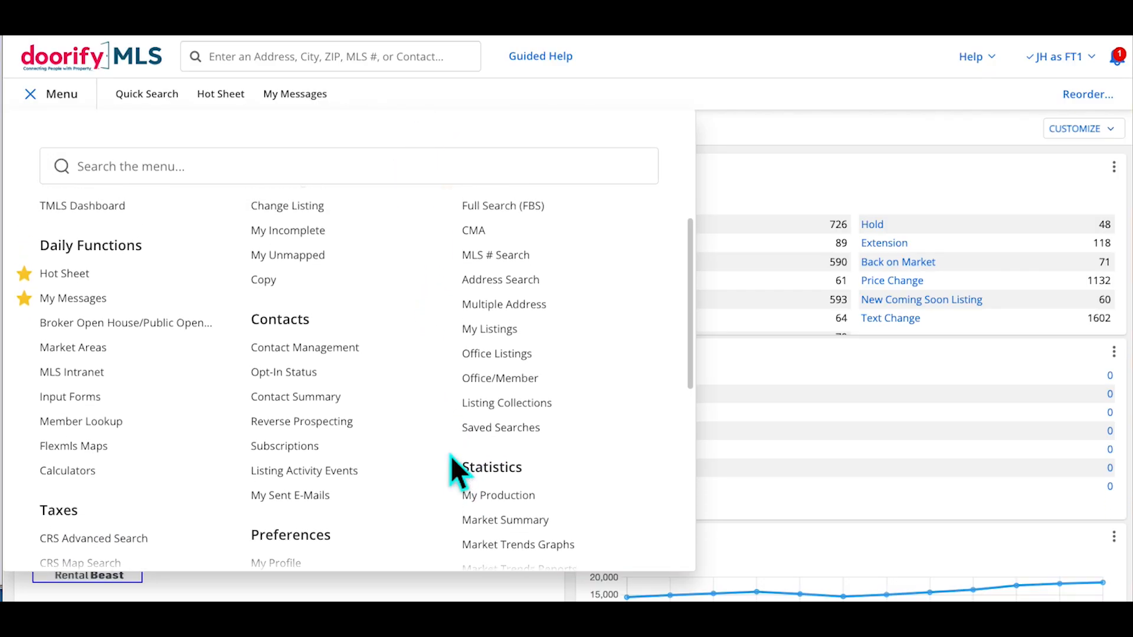
pyautogui.scroll(-2, 451, 456)
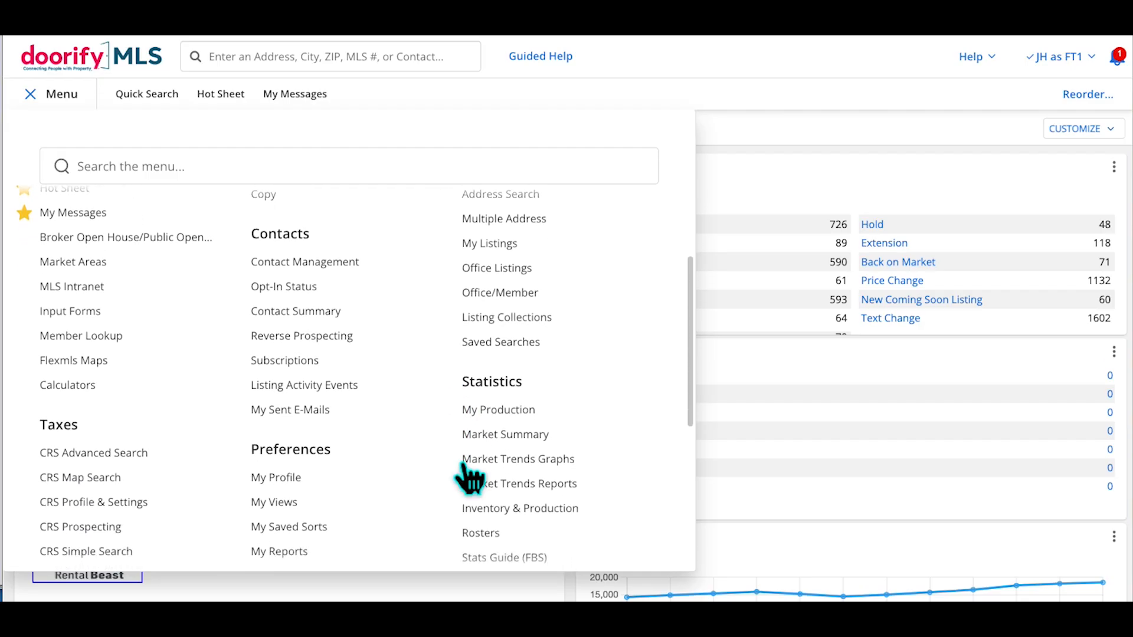
# Star Saved Searches as a favourite in the navigation menu
pyautogui.click(447, 309)
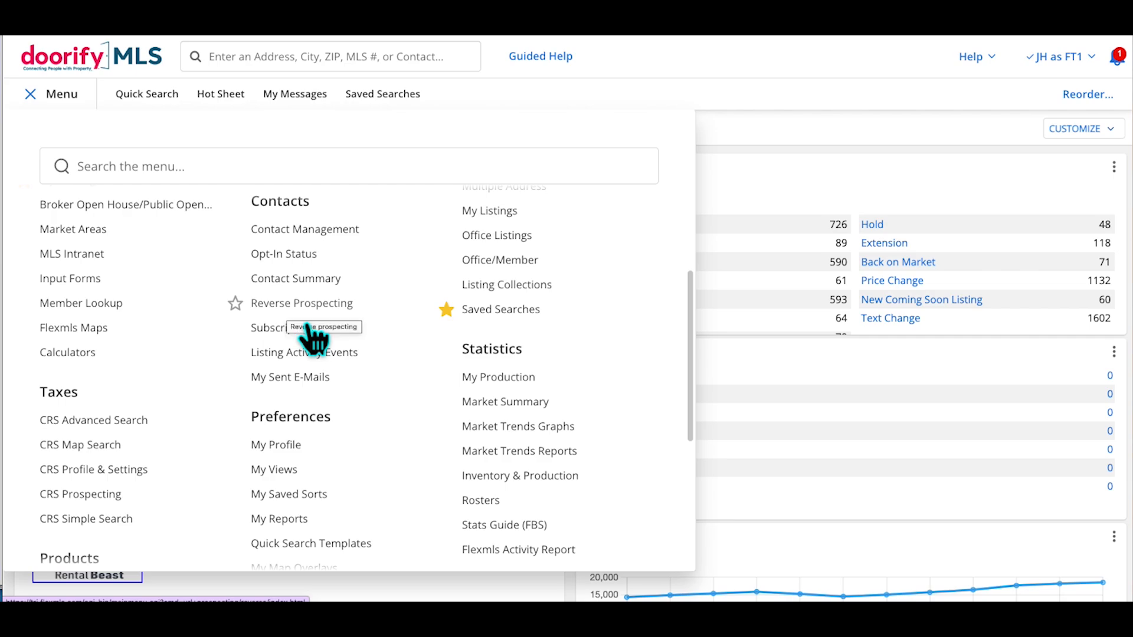
pyautogui.scroll(-5, 312, 338)
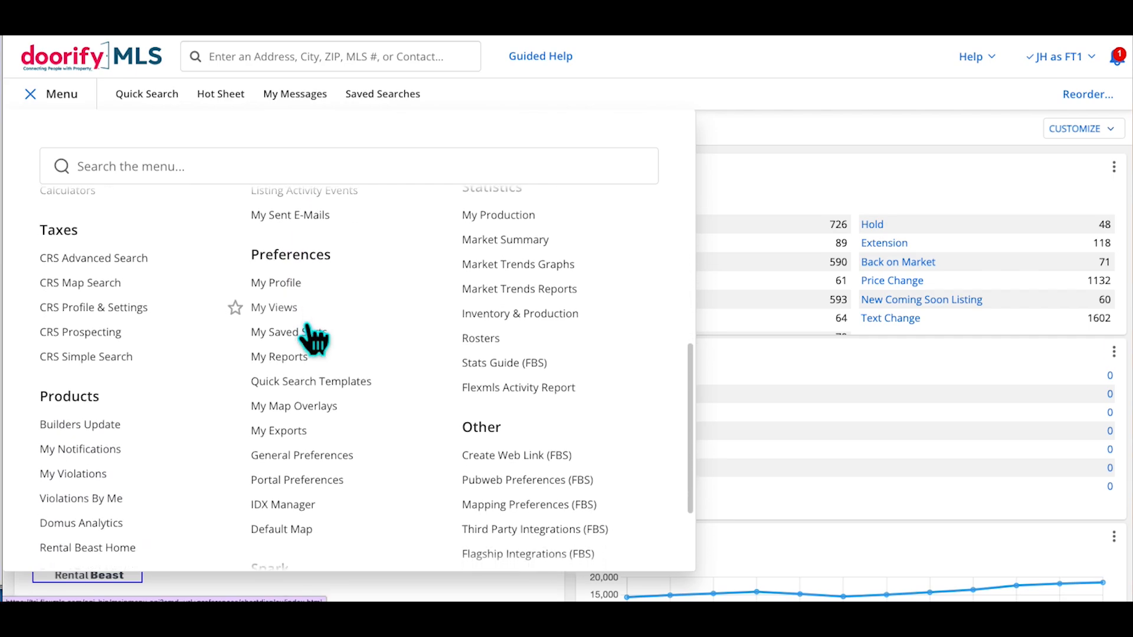
pyautogui.scroll(-1, 313, 337)
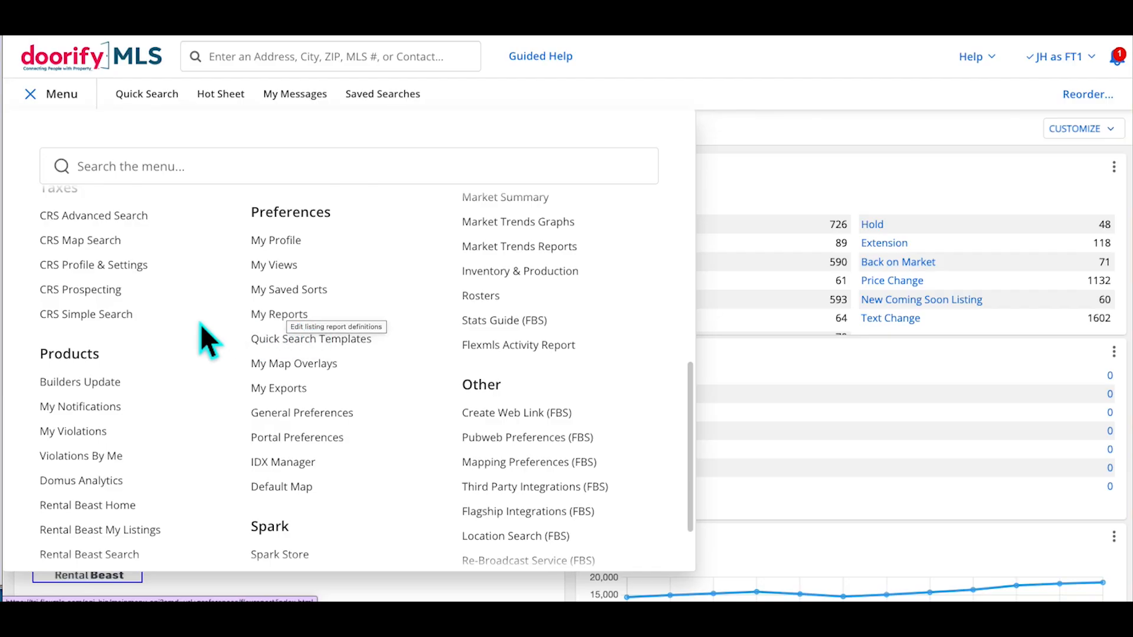
pyautogui.scroll(1, 201, 263)
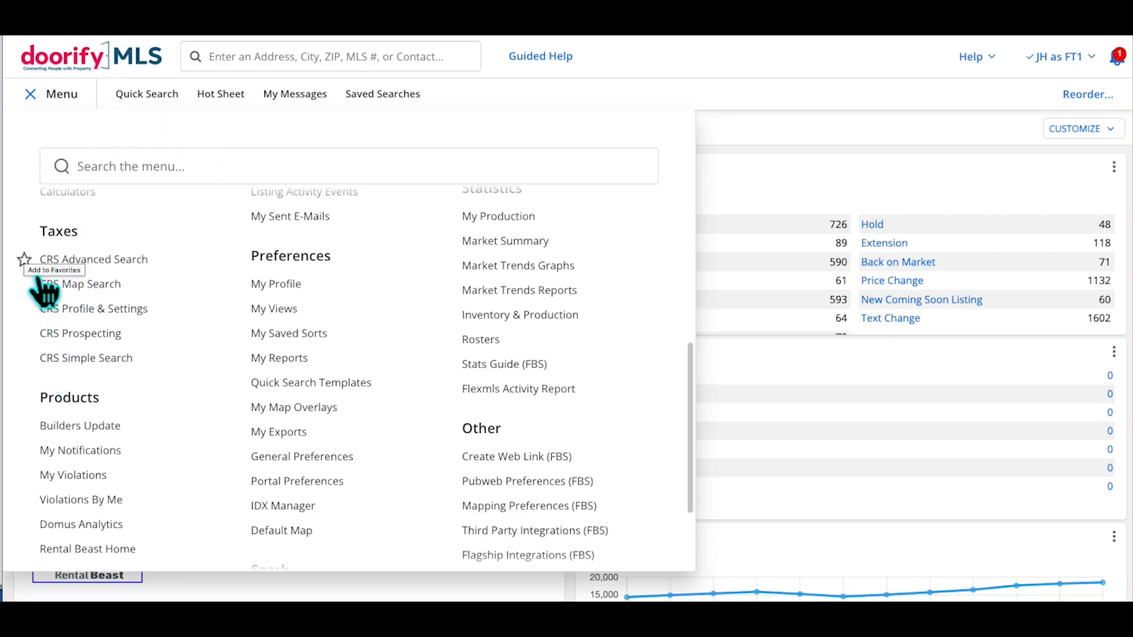
# Star CRS Advanced Search, leave Rental Beast Search unstarred, and close the menu
pyautogui.click(25, 260)
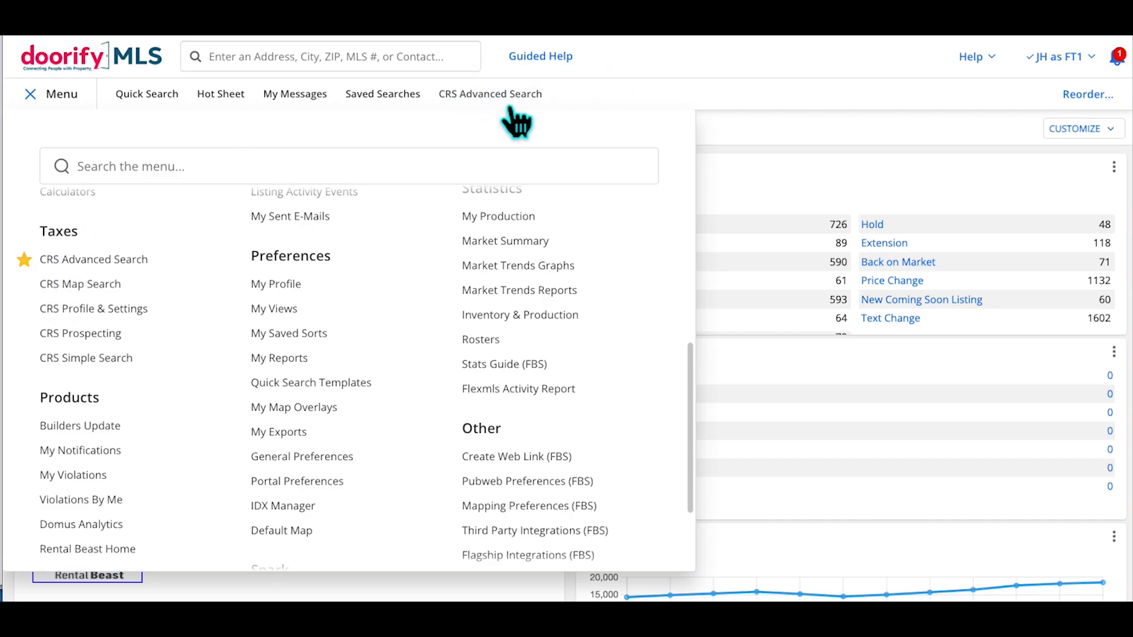
pyautogui.scroll(-3, 131, 341)
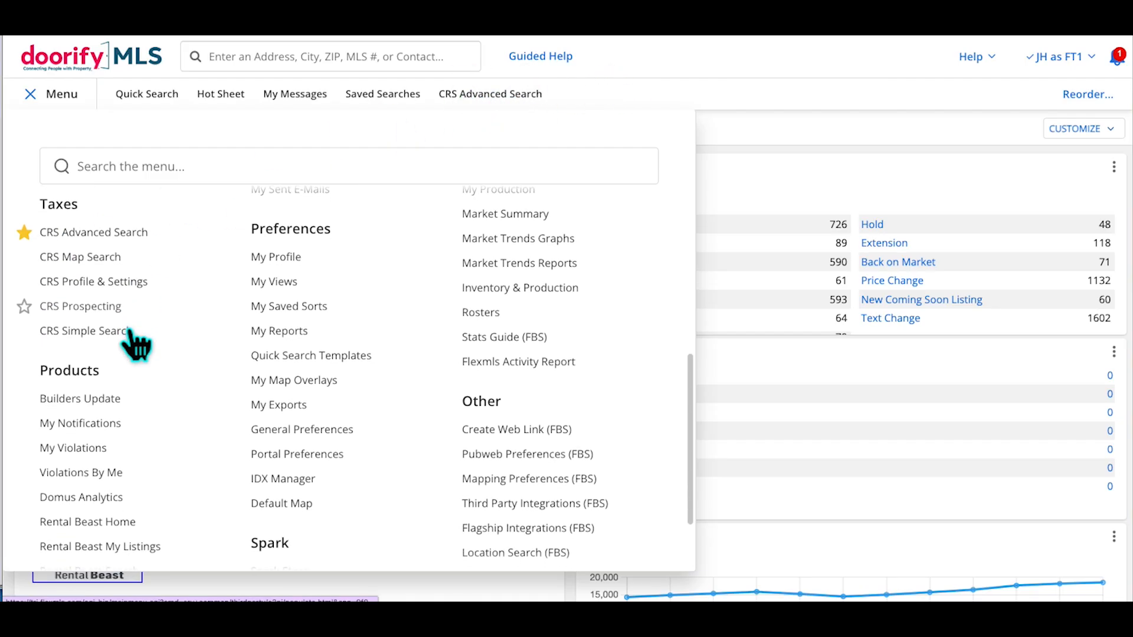
pyautogui.scroll(-2, 130, 342)
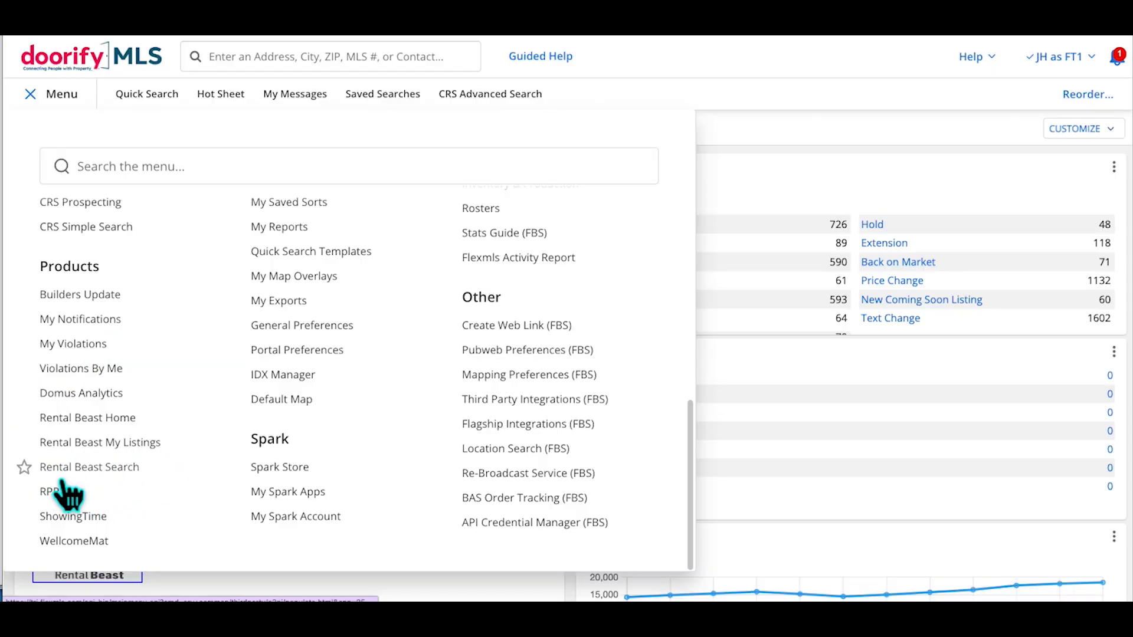
pyautogui.click(24, 467)
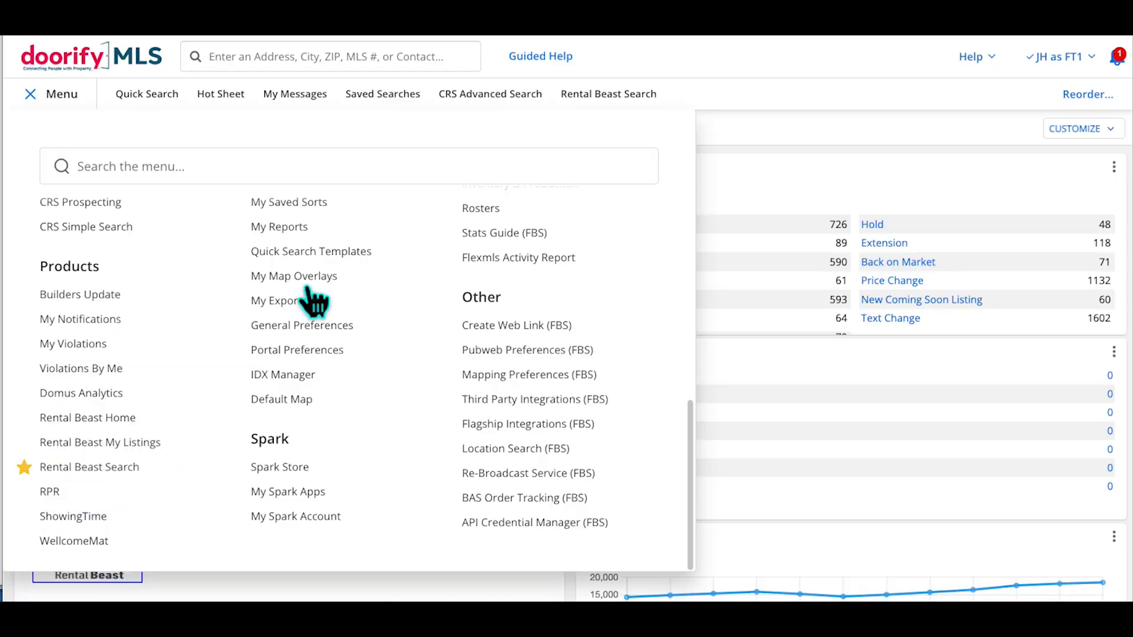
pyautogui.scroll(1, 117, 292)
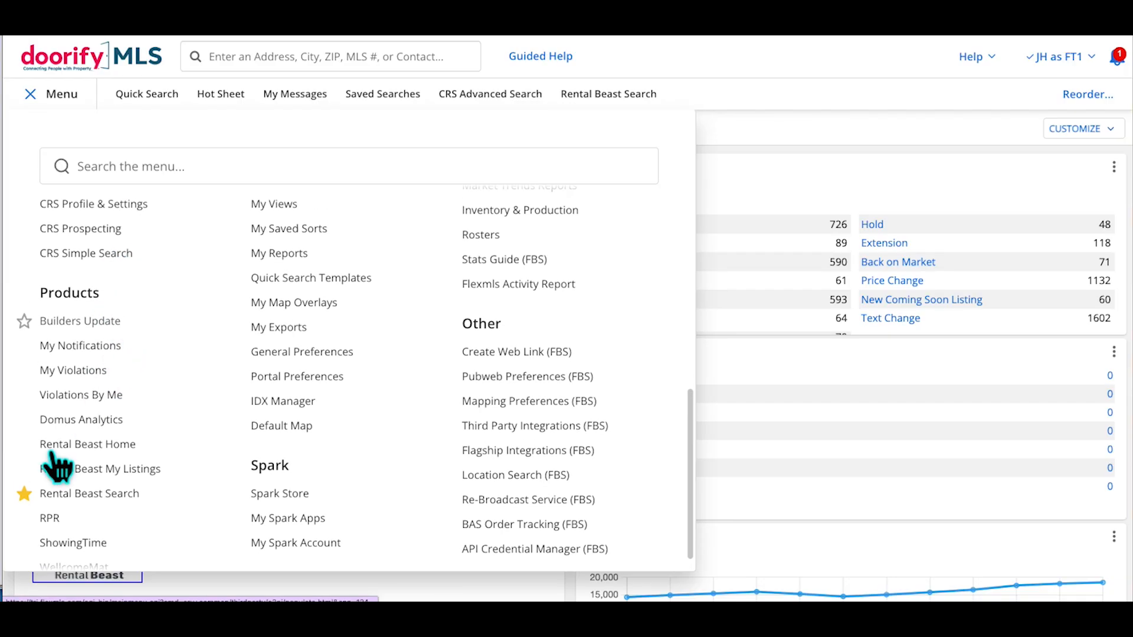
pyautogui.click(24, 494)
pyautogui.scroll(2, 139, 455)
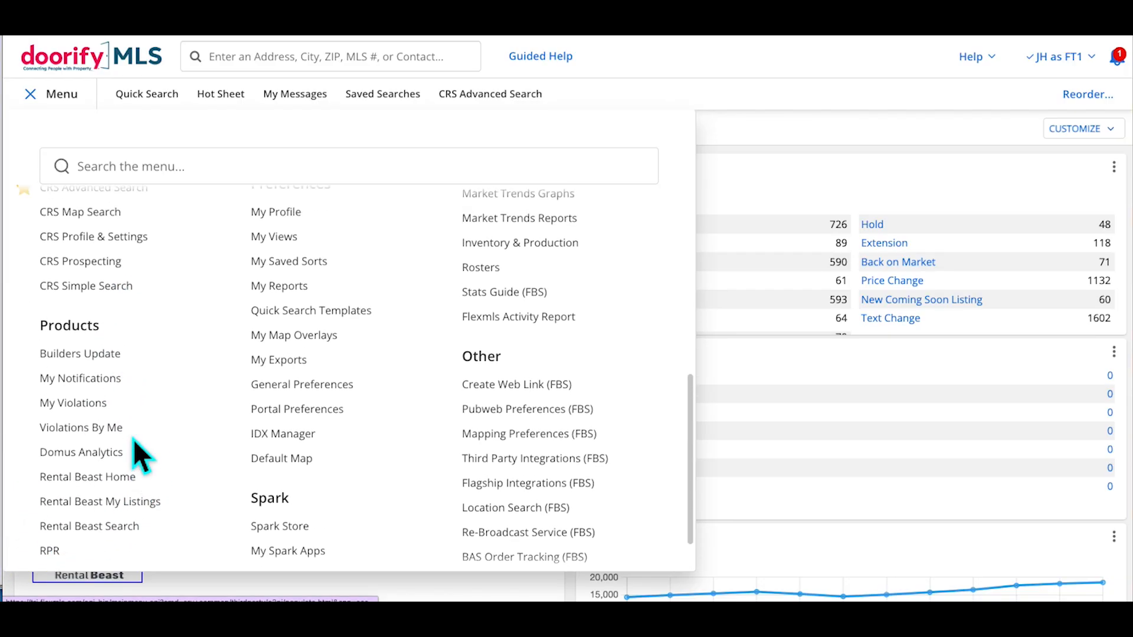
pyautogui.scroll(7, 140, 456)
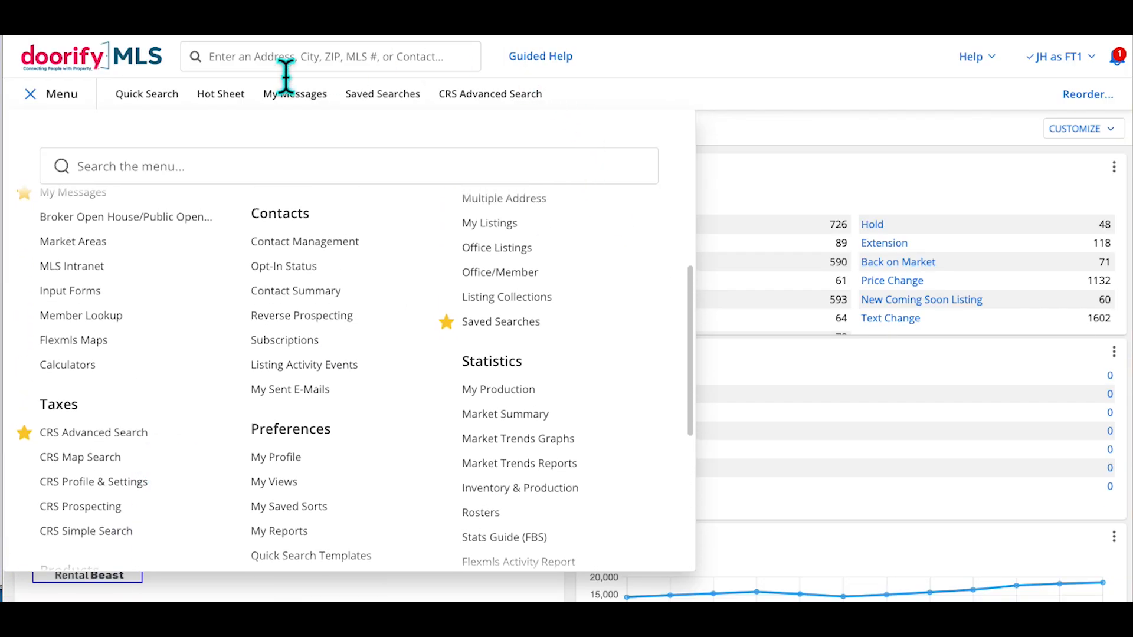
pyautogui.click(67, 107)
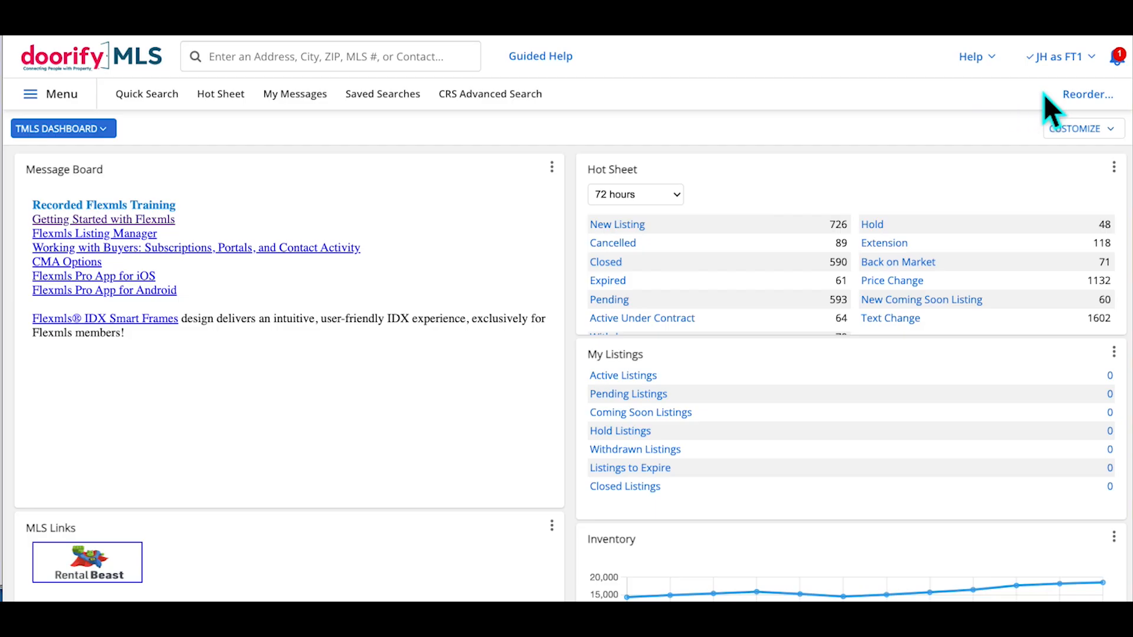
# Reorder favourites so CRS Advanced Search sits second after Quick Search, and save
pyautogui.click(1091, 97)
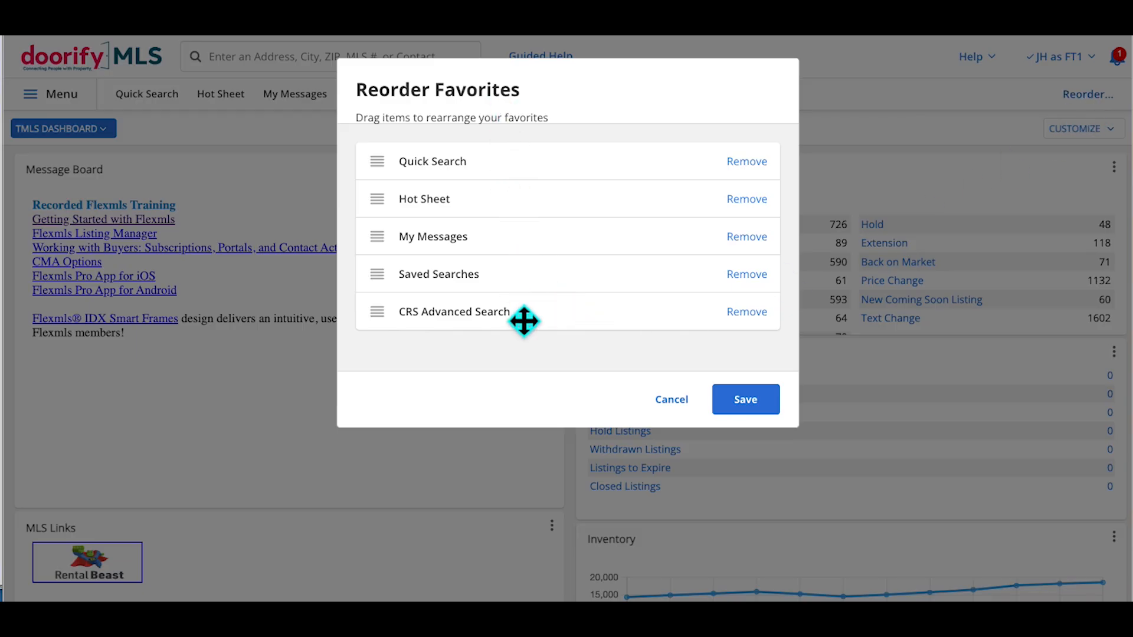
pyautogui.moveTo(402, 340); pyautogui.dragTo(400, 216)
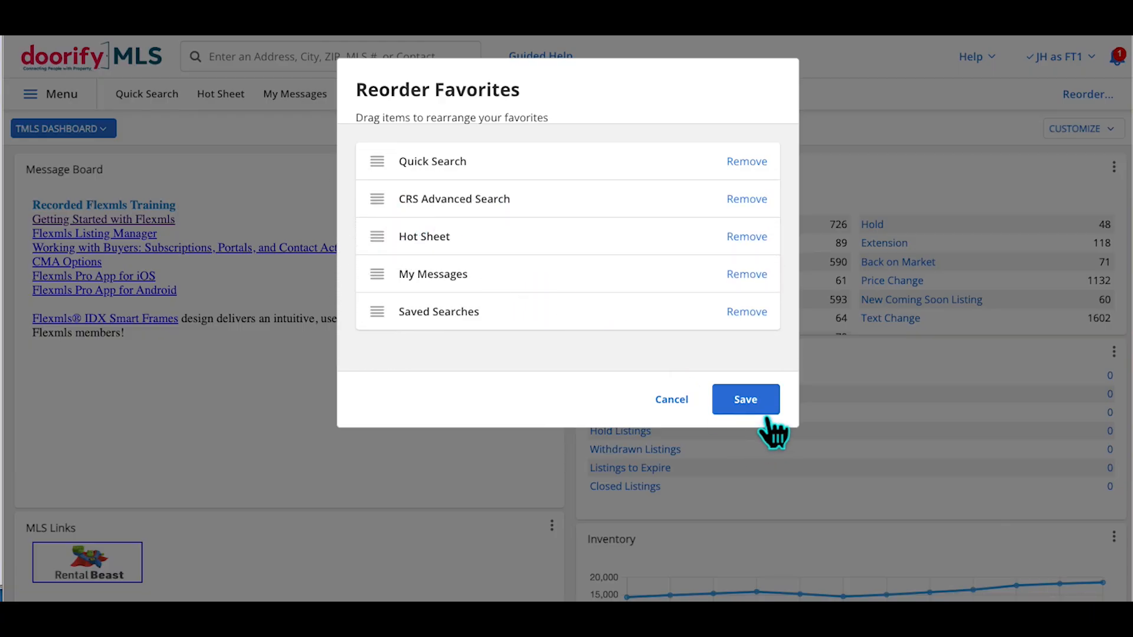
pyautogui.click(752, 406)
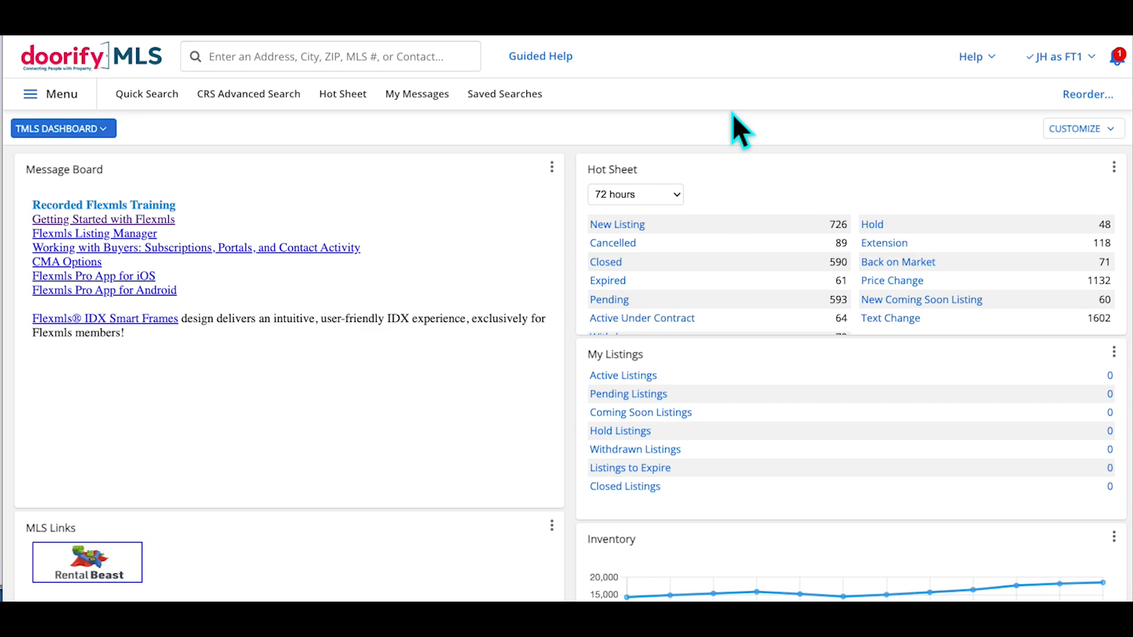
# Star Address Search in the navigation menu, then close the menu
pyautogui.click(69, 97)
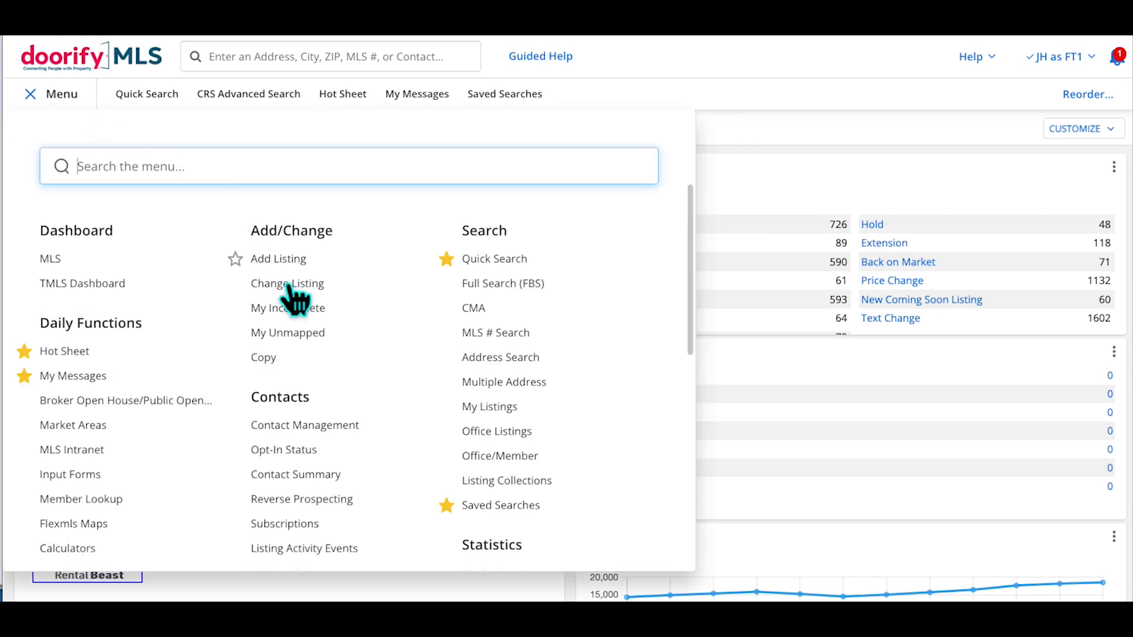
pyautogui.click(446, 358)
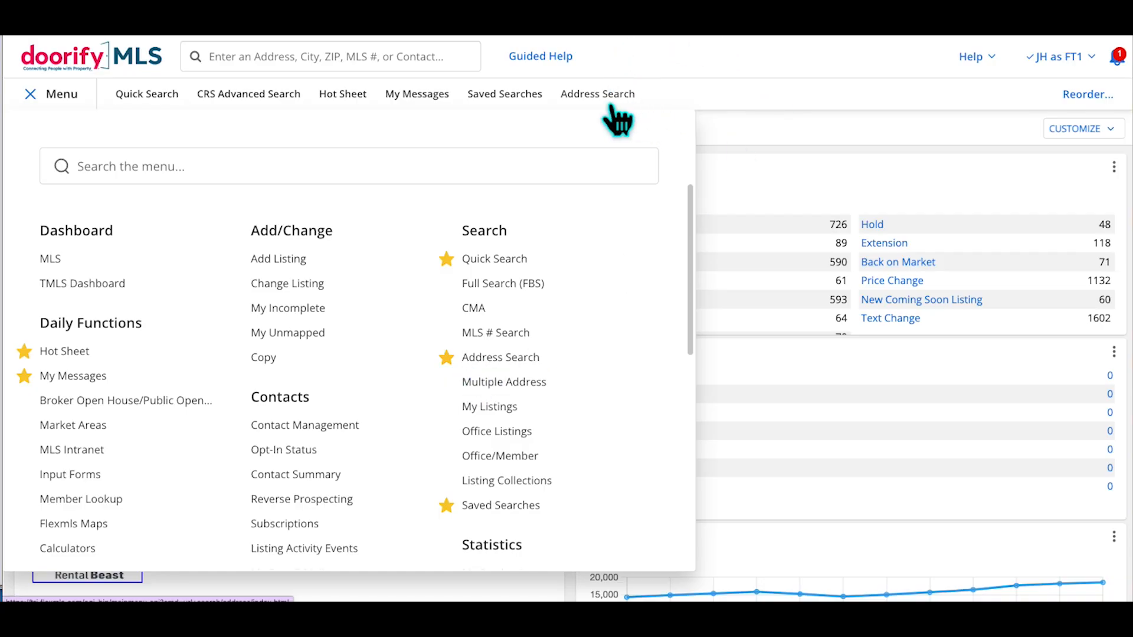
pyautogui.click(83, 101)
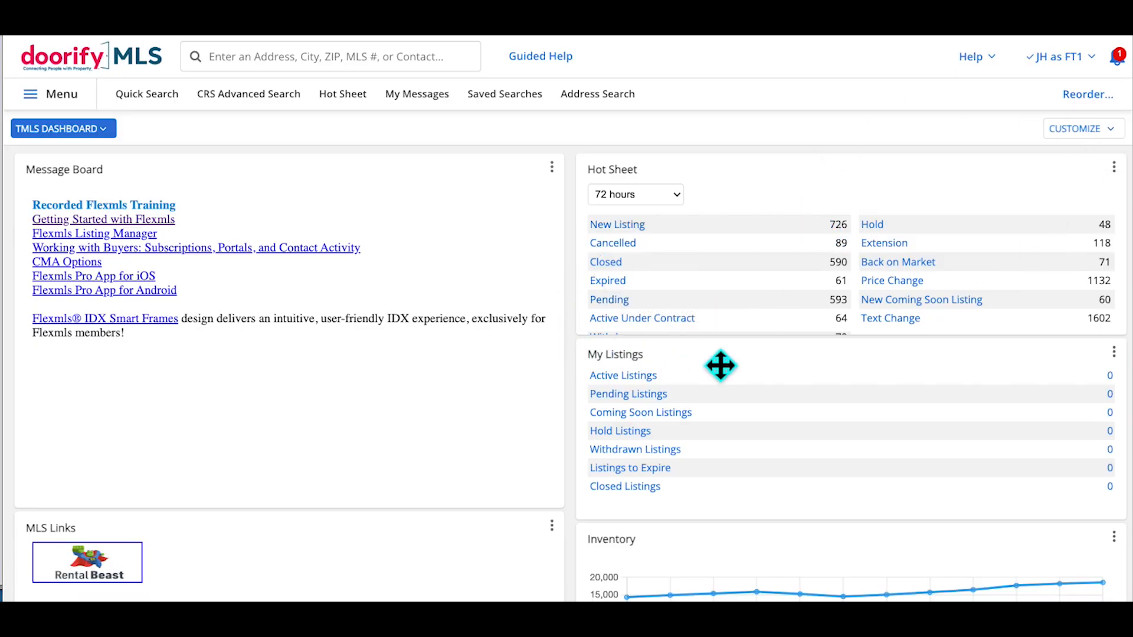
# Remove the My Listings gadget from the dashboard
pyautogui.moveTo(746, 377); pyautogui.dragTo(728, 194)
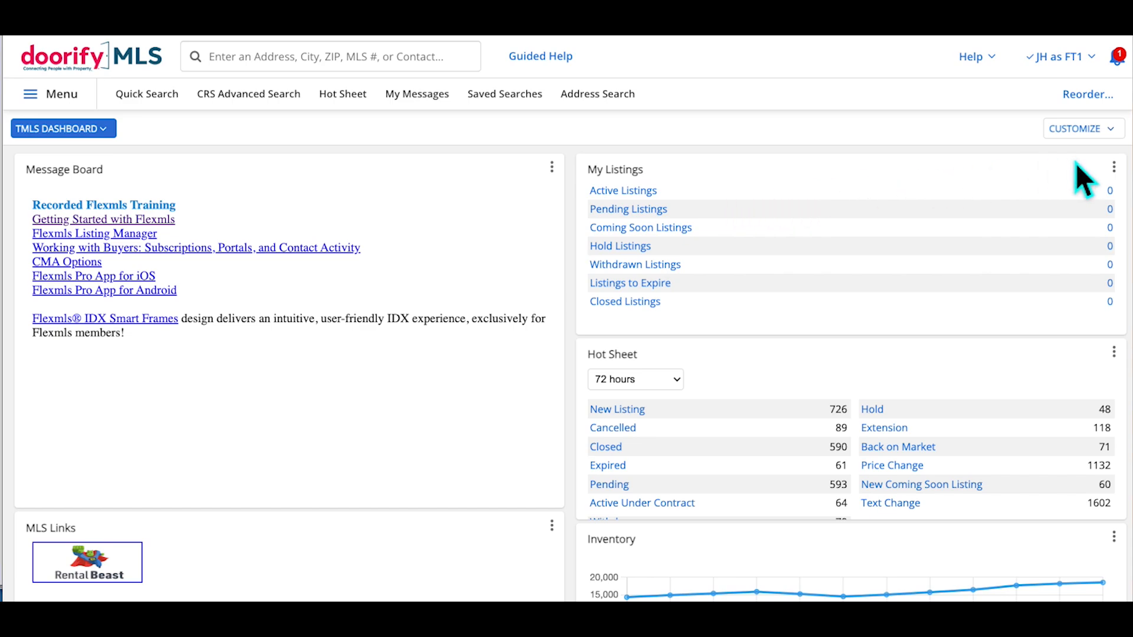
pyautogui.click(1113, 167)
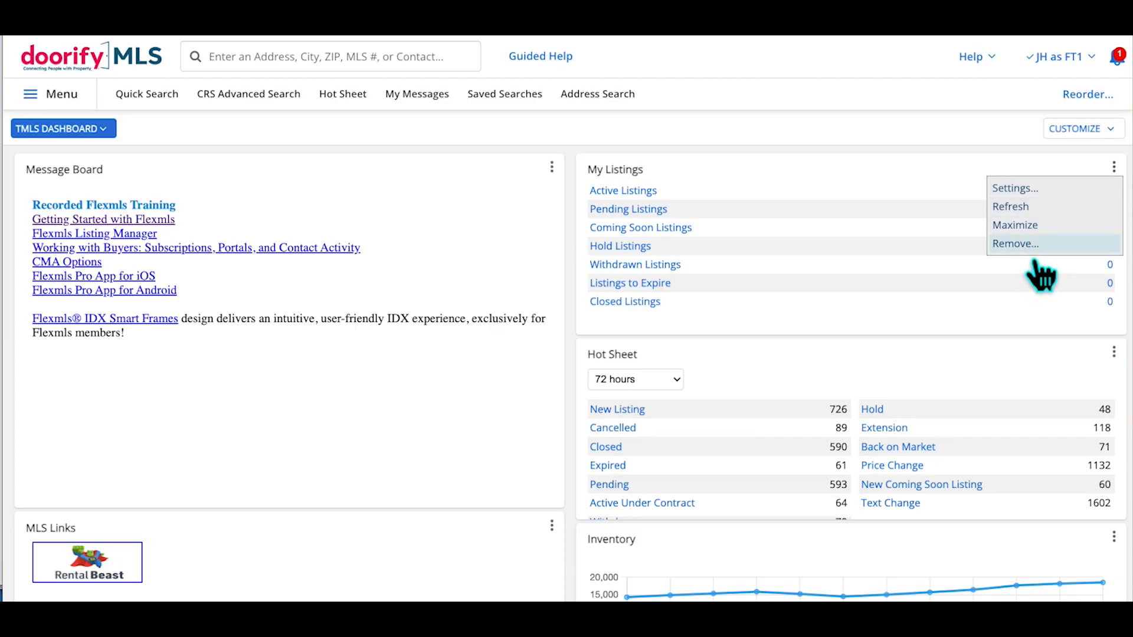
pyautogui.click(1016, 244)
pyautogui.click(670, 96)
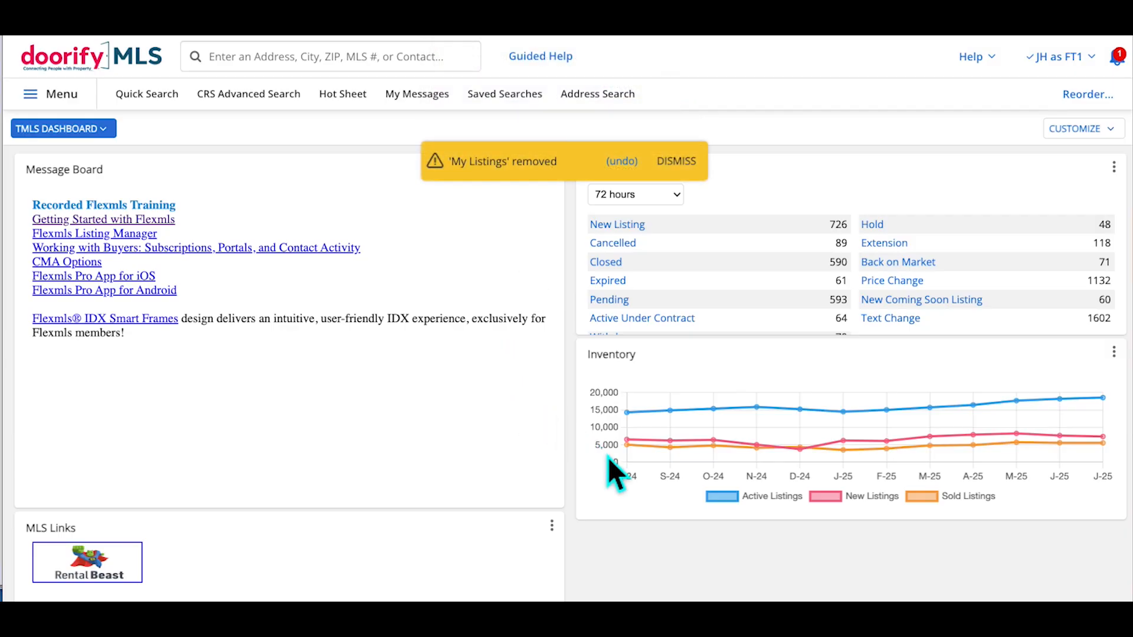
pyautogui.scroll(-3, 613, 553)
pyautogui.scroll(3, 614, 553)
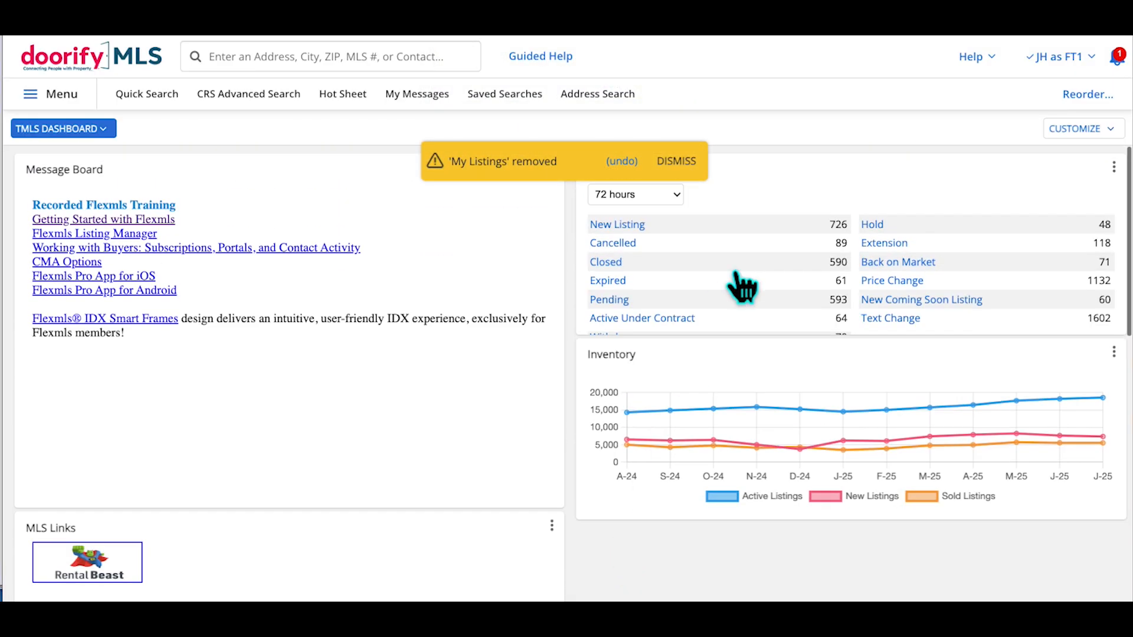
# Move the Hot Sheet gadget to the top of the left column
pyautogui.click(865, 187)
pyautogui.moveTo(865, 188); pyautogui.dragTo(235, 157)
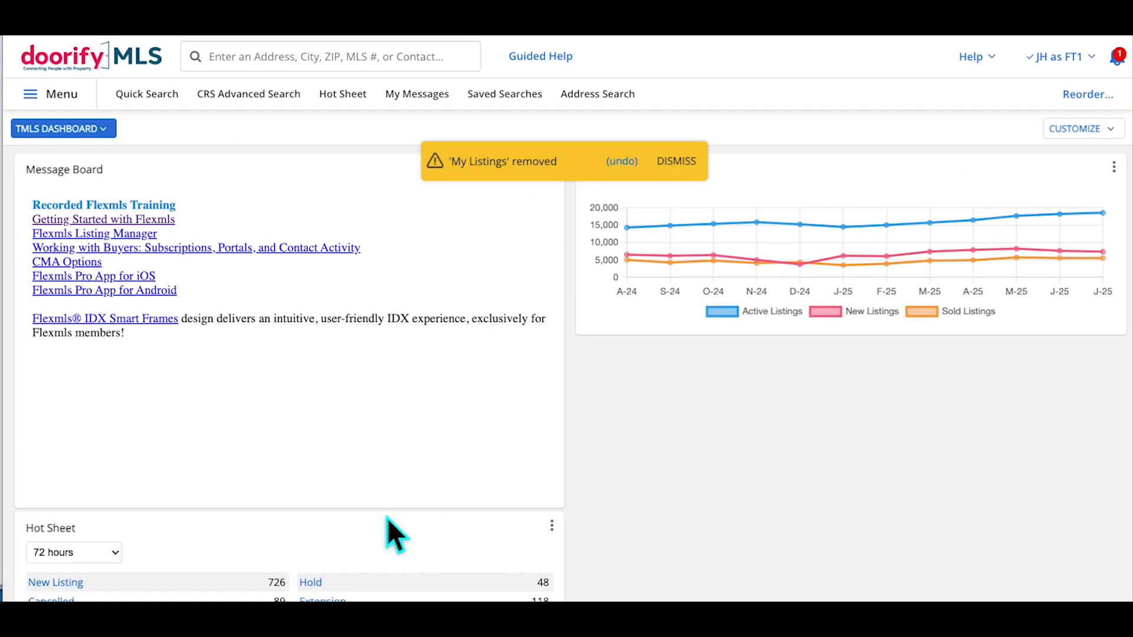
pyautogui.moveTo(395, 539); pyautogui.dragTo(224, 366)
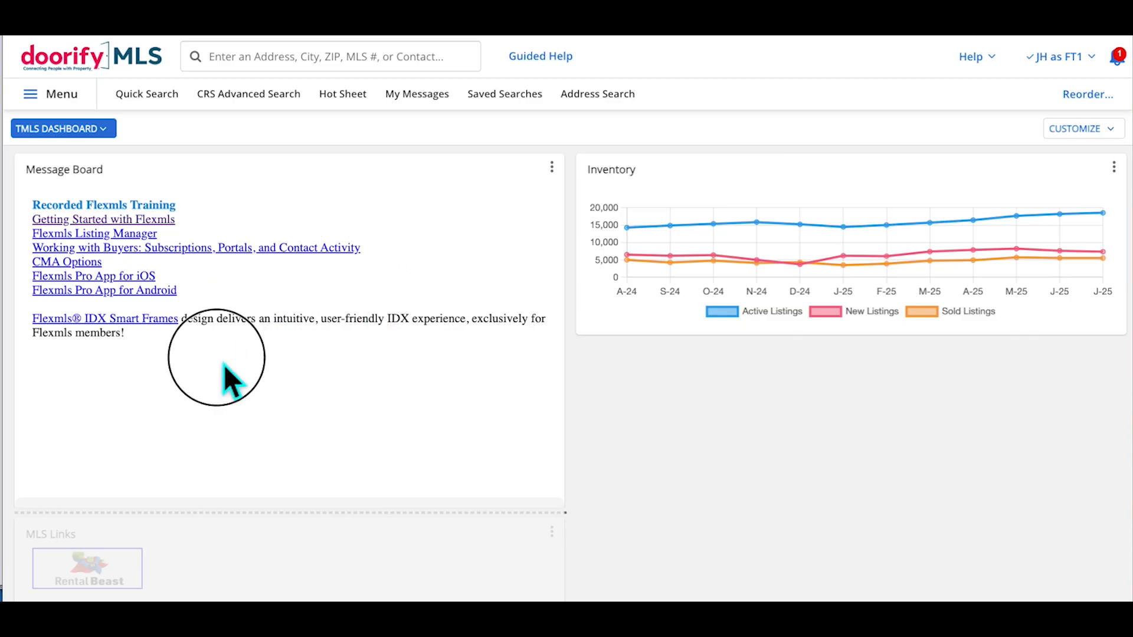
pyautogui.moveTo(239, 562); pyautogui.dragTo(337, 189)
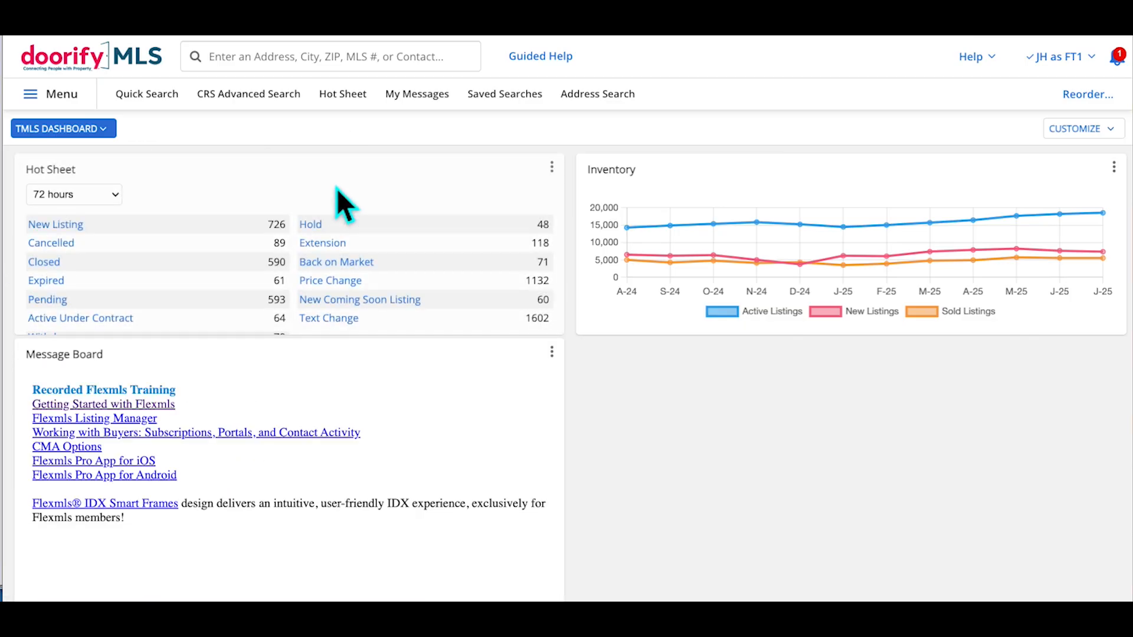
# Move the Saved Searches gadget into the top of the right column
pyautogui.scroll(-8, 751, 434)
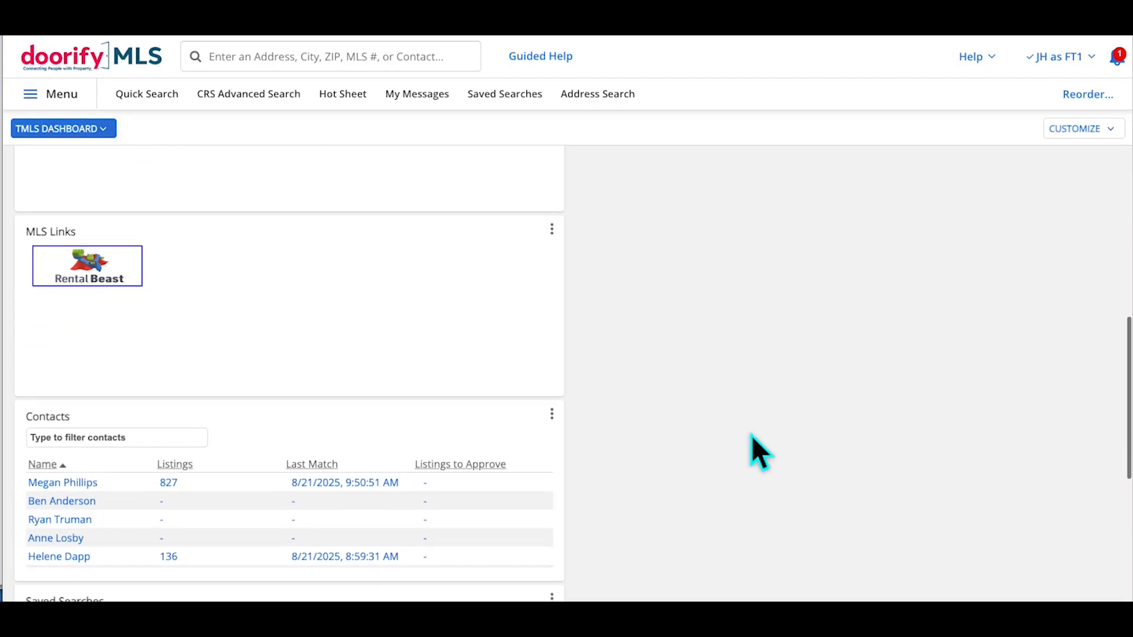
pyautogui.scroll(-2, 751, 434)
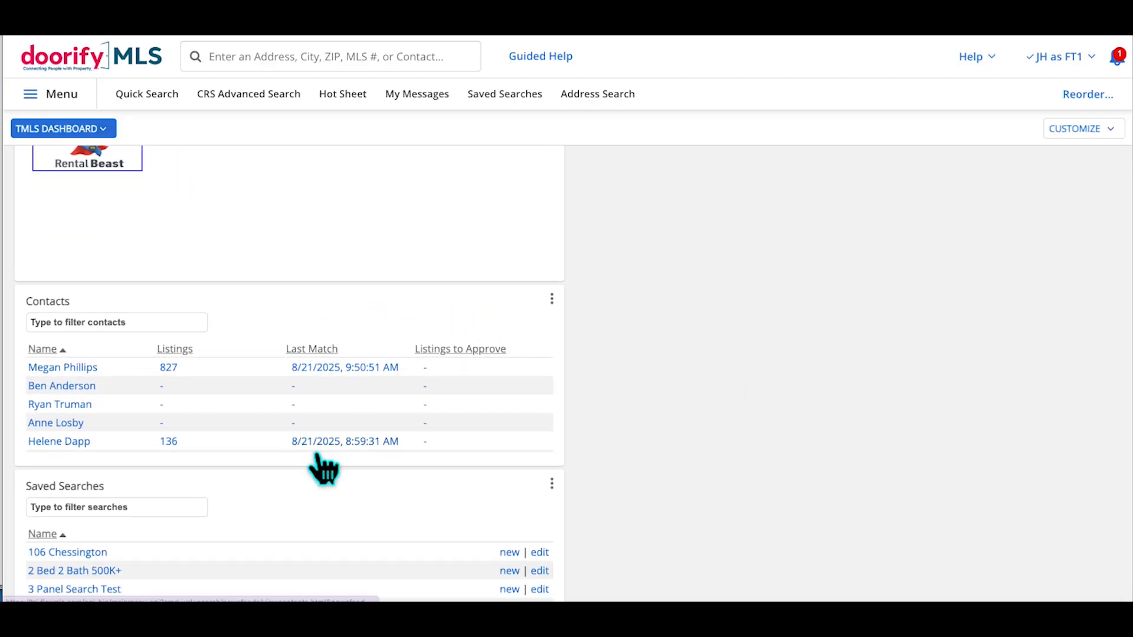
pyautogui.moveTo(297, 495); pyautogui.dragTo(834, 266)
pyautogui.scroll(4, 581, 381)
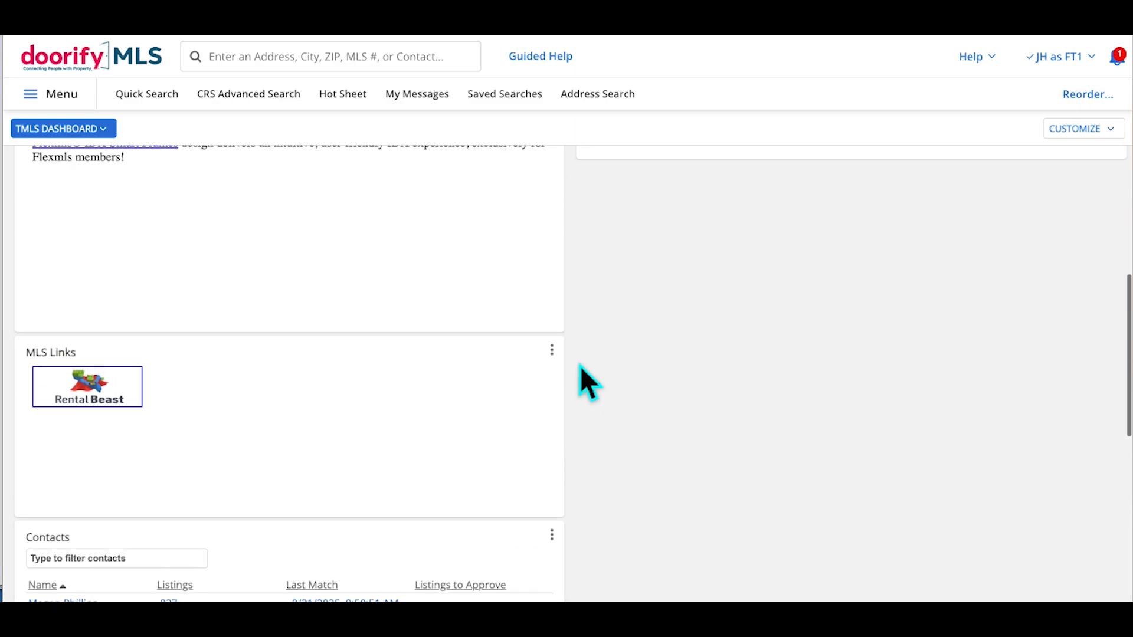
pyautogui.scroll(6, 581, 381)
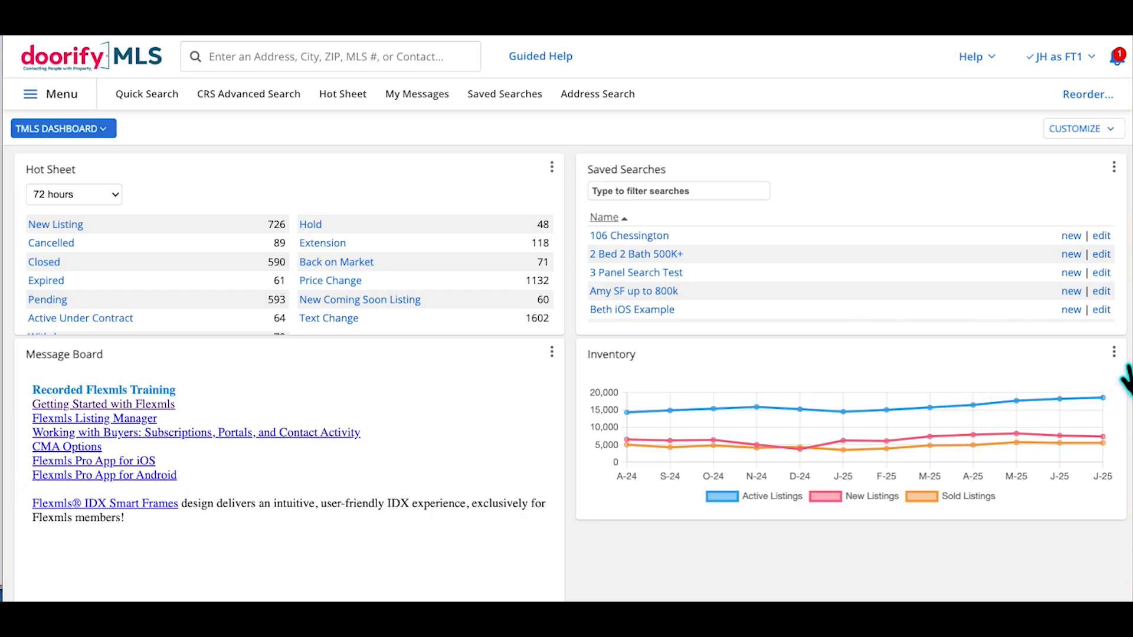
# Set the Inventory chart to Residential and include Pended Listings in its counts
pyautogui.click(1114, 351)
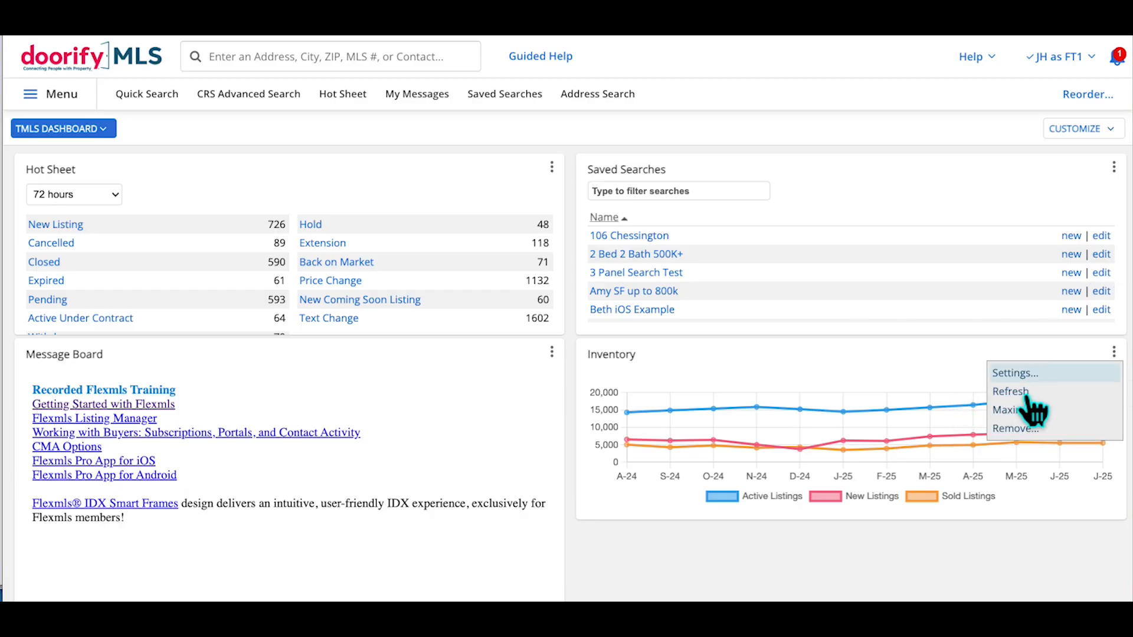
pyautogui.click(1027, 374)
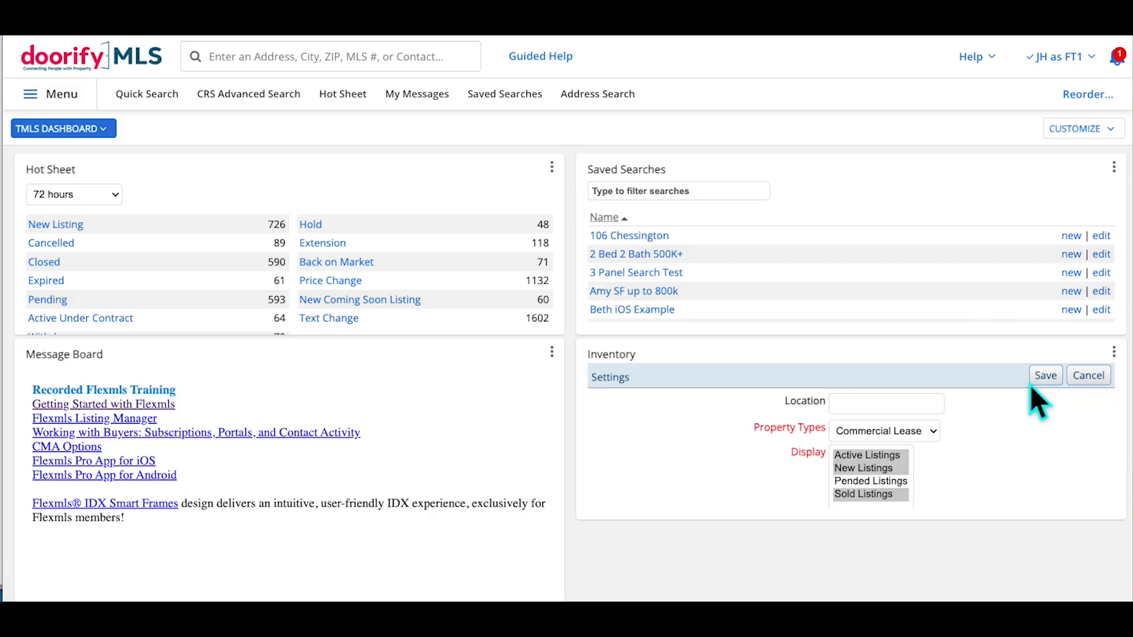
pyautogui.click(933, 433)
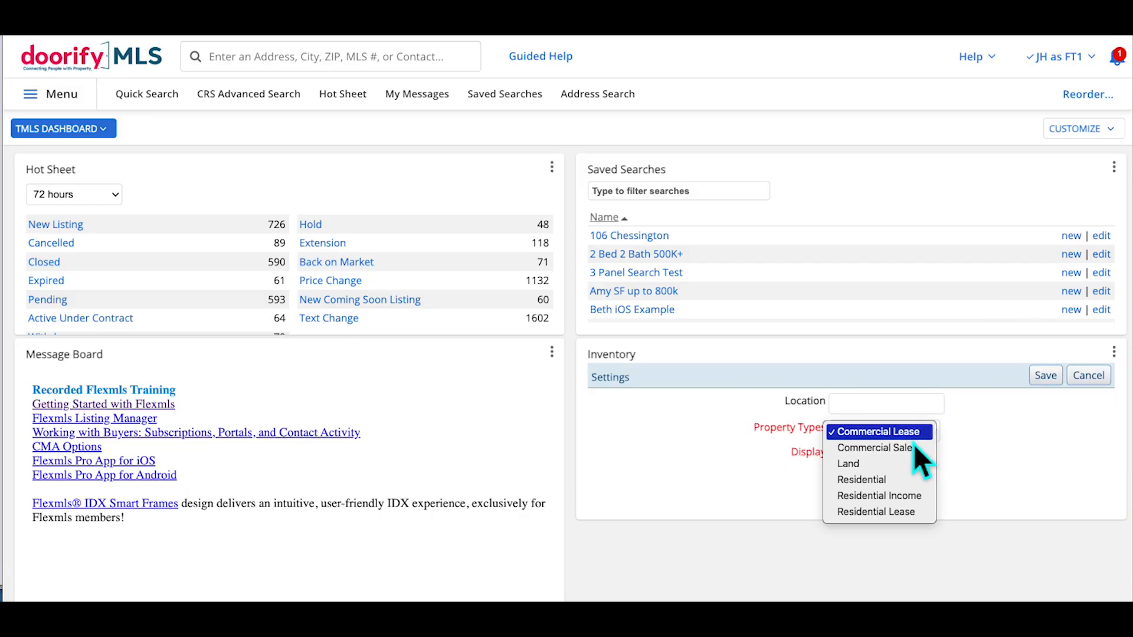
pyautogui.click(921, 484)
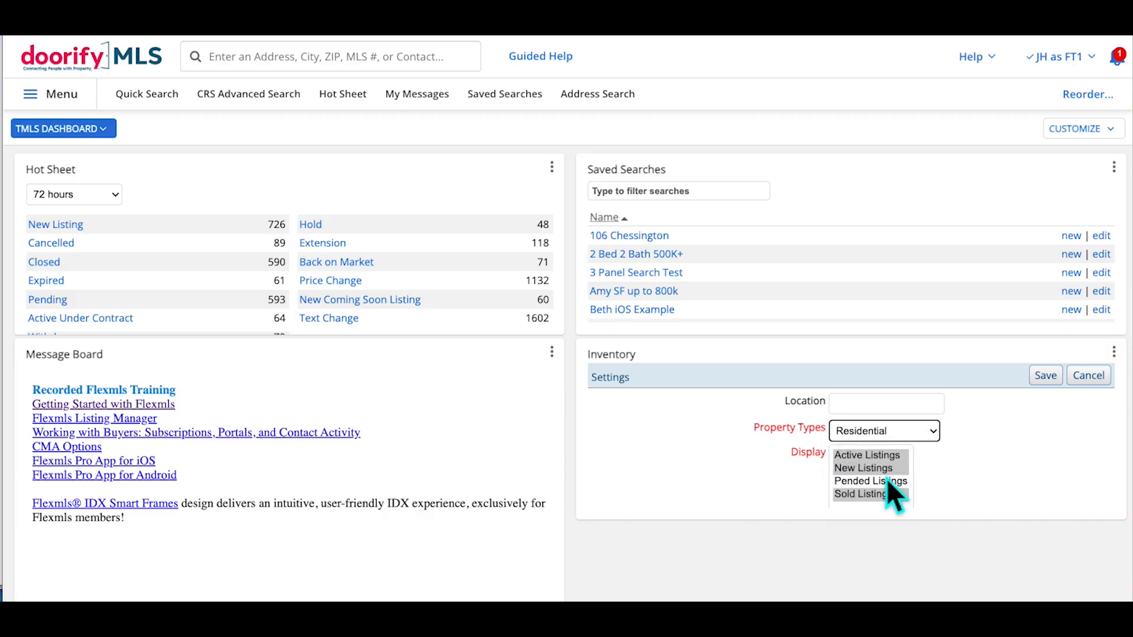
pyautogui.scroll(-1, 886, 483)
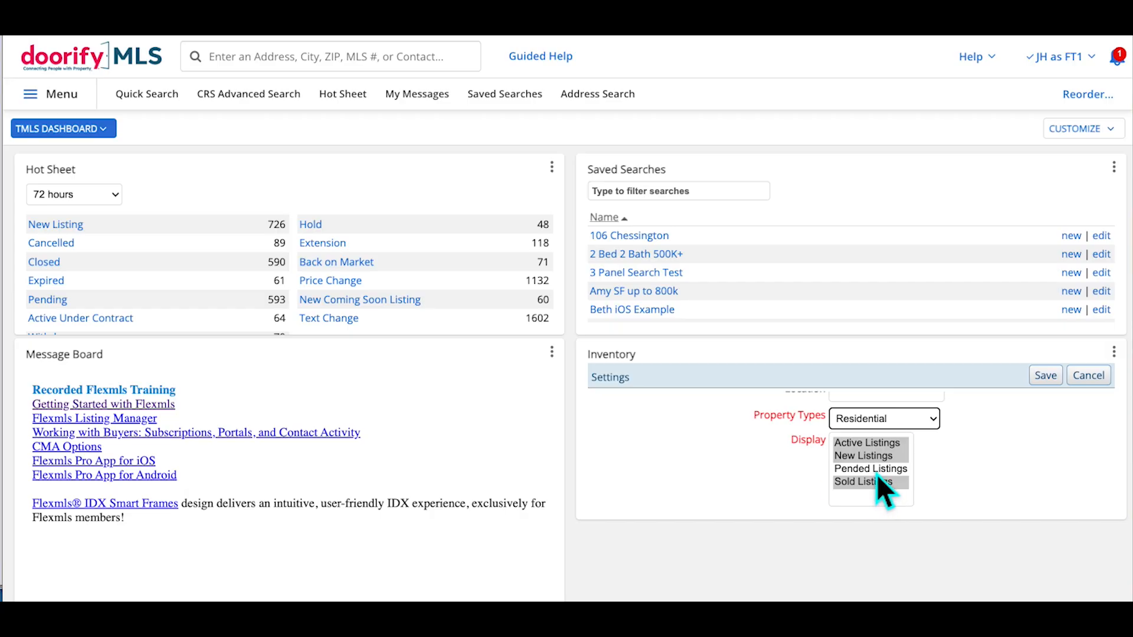
pyautogui.keyDown('ctrl'); pyautogui.click(876, 470); pyautogui.keyUp('ctrl')
pyautogui.scroll(1, 954, 482)
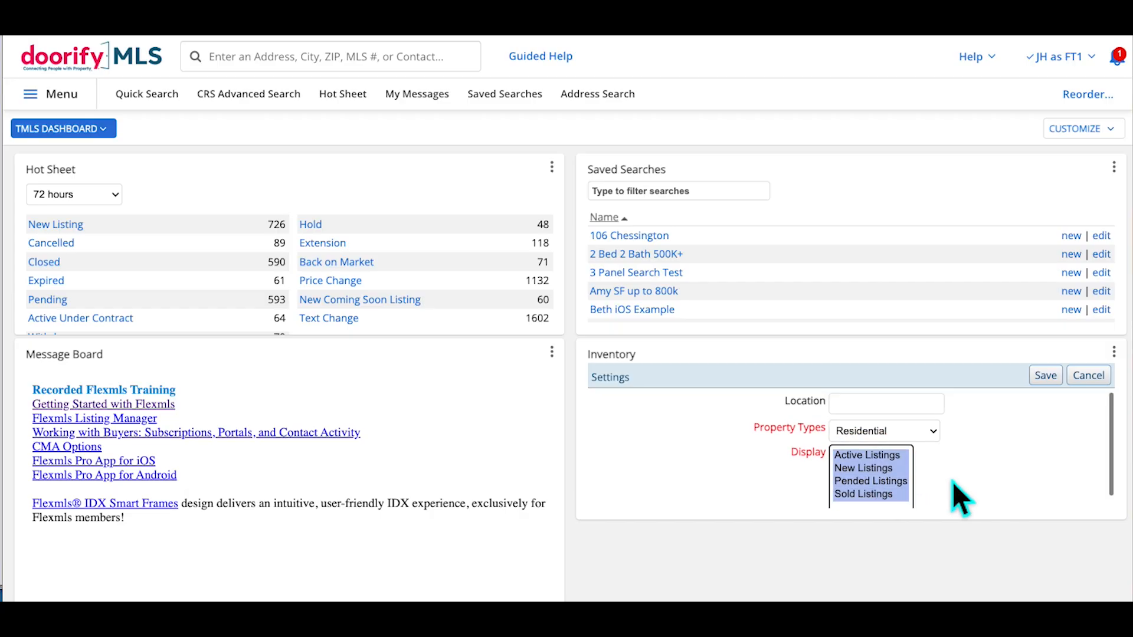
# Add Alamance County as the chart location and save the Inventory settings
pyautogui.click(872, 407)
pyautogui.write('b')
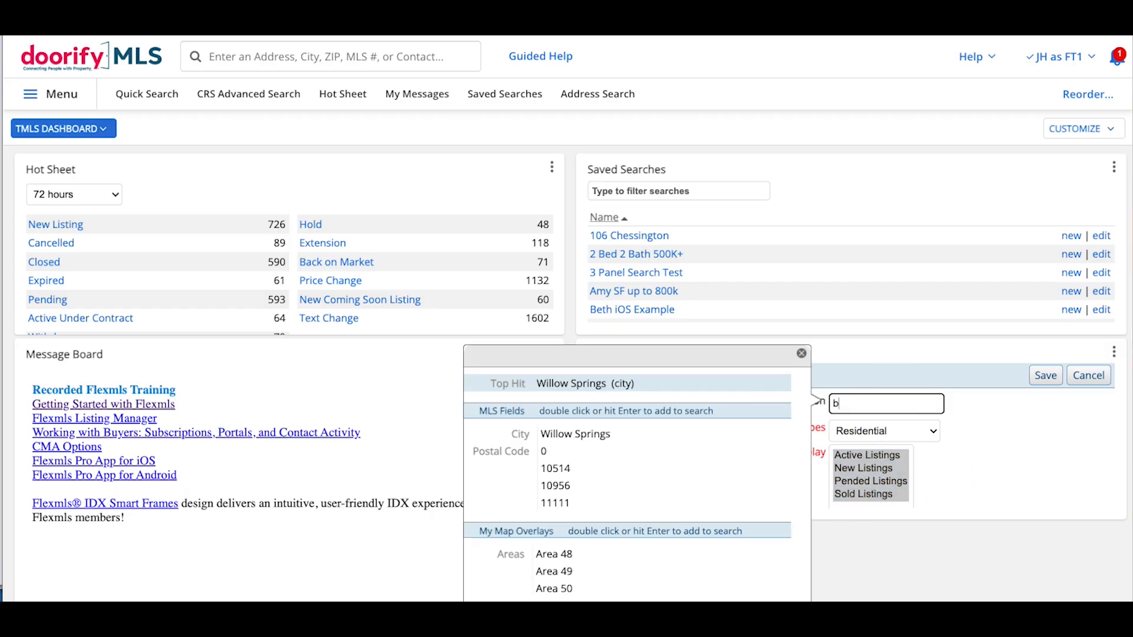
pyautogui.write('urling')
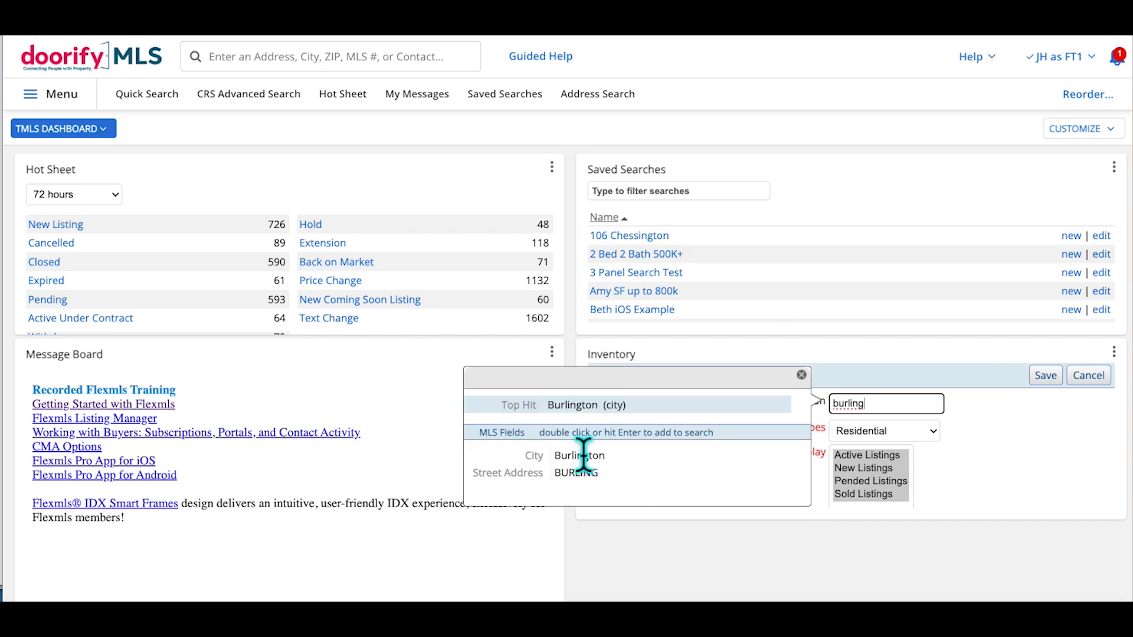
pyautogui.doubleClick(881, 410)
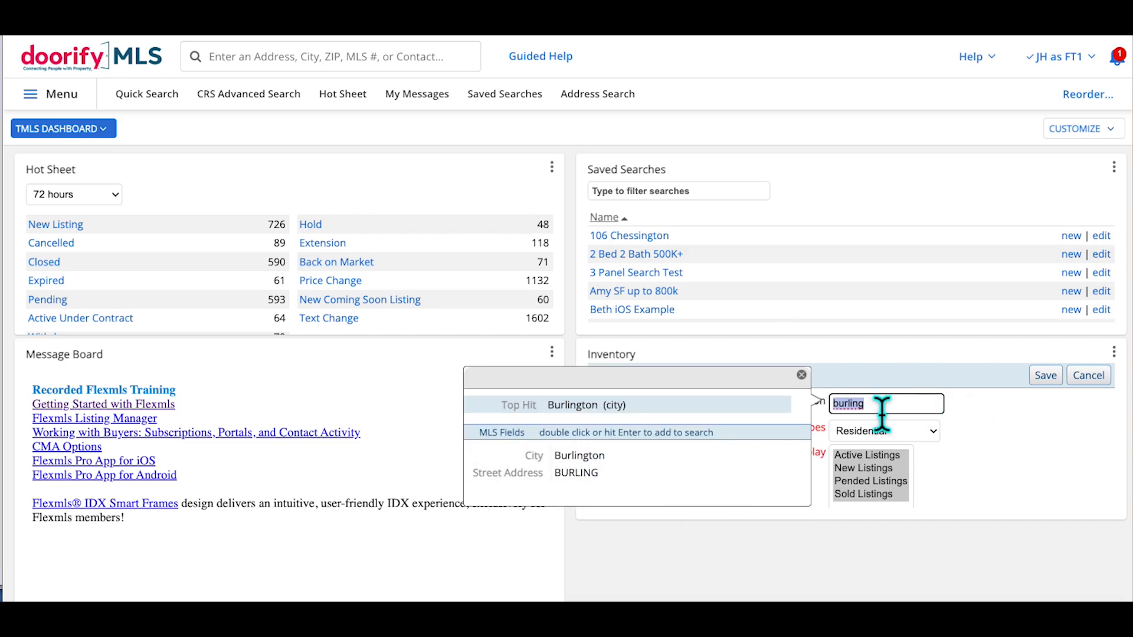
pyautogui.write('ja')
pyautogui.write('alamanc')
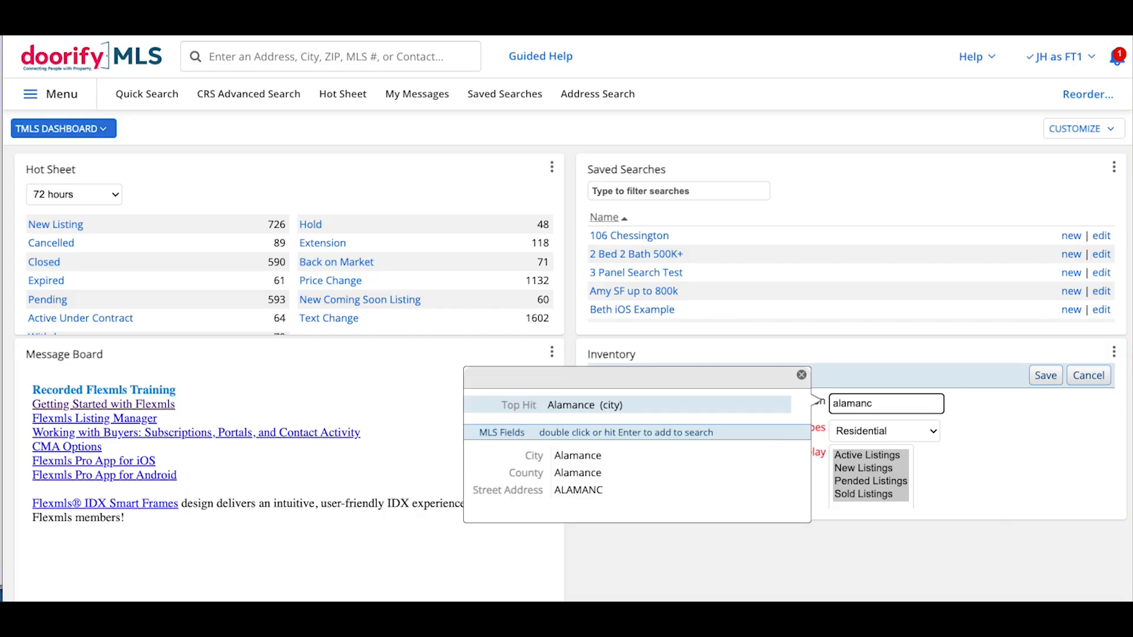
pyautogui.doubleClick(605, 479)
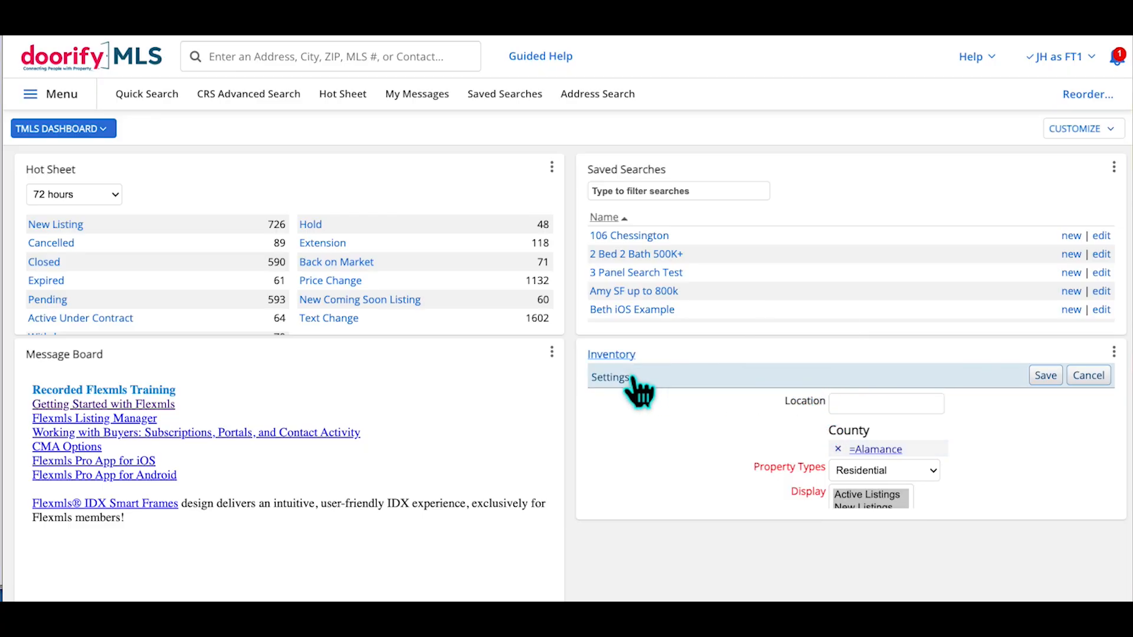
pyautogui.click(1056, 381)
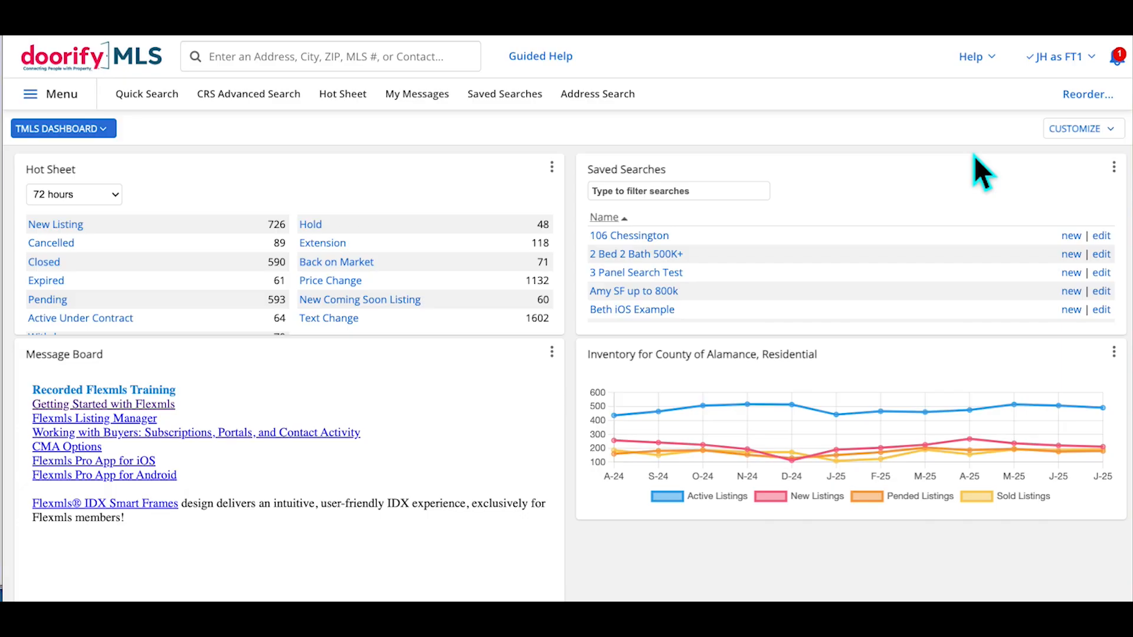
pyautogui.click(1114, 132)
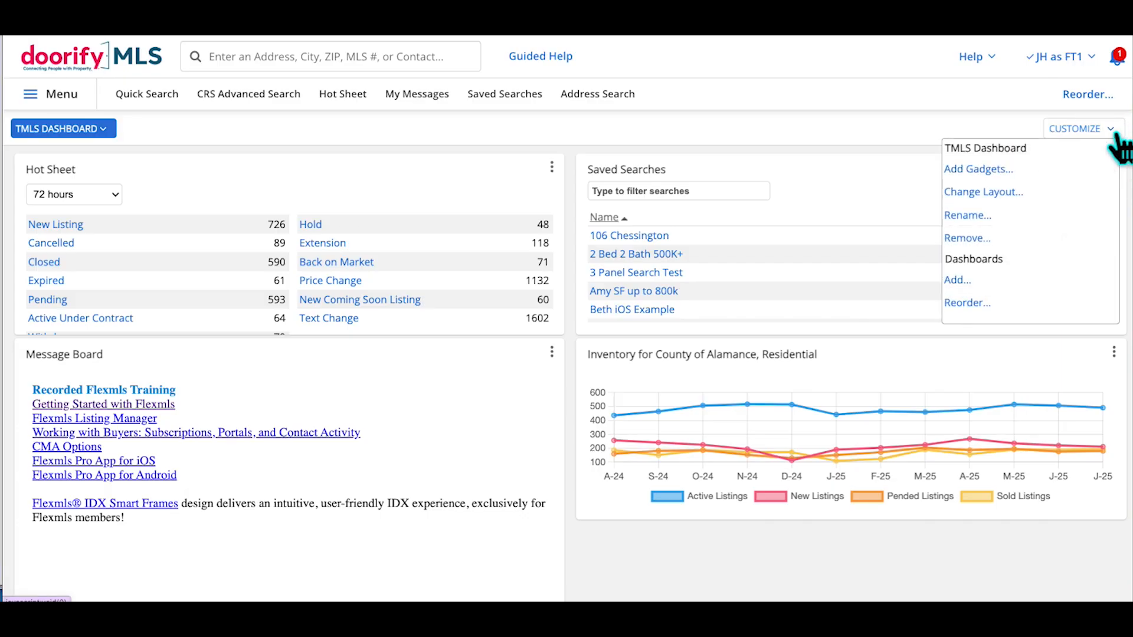
pyautogui.click(979, 191)
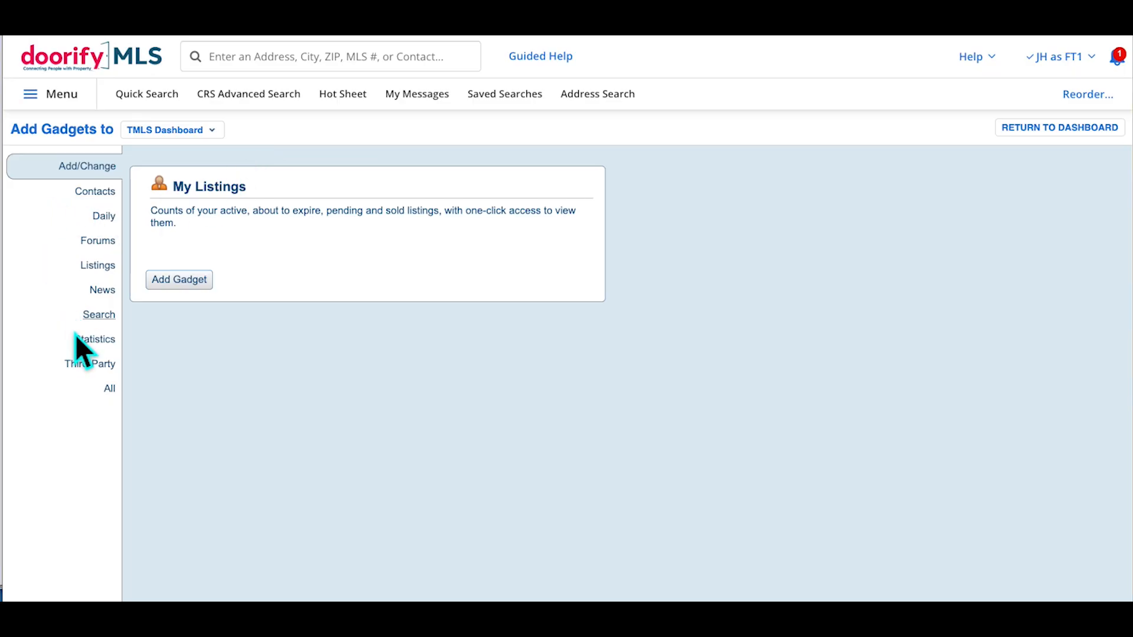
pyautogui.click(99, 345)
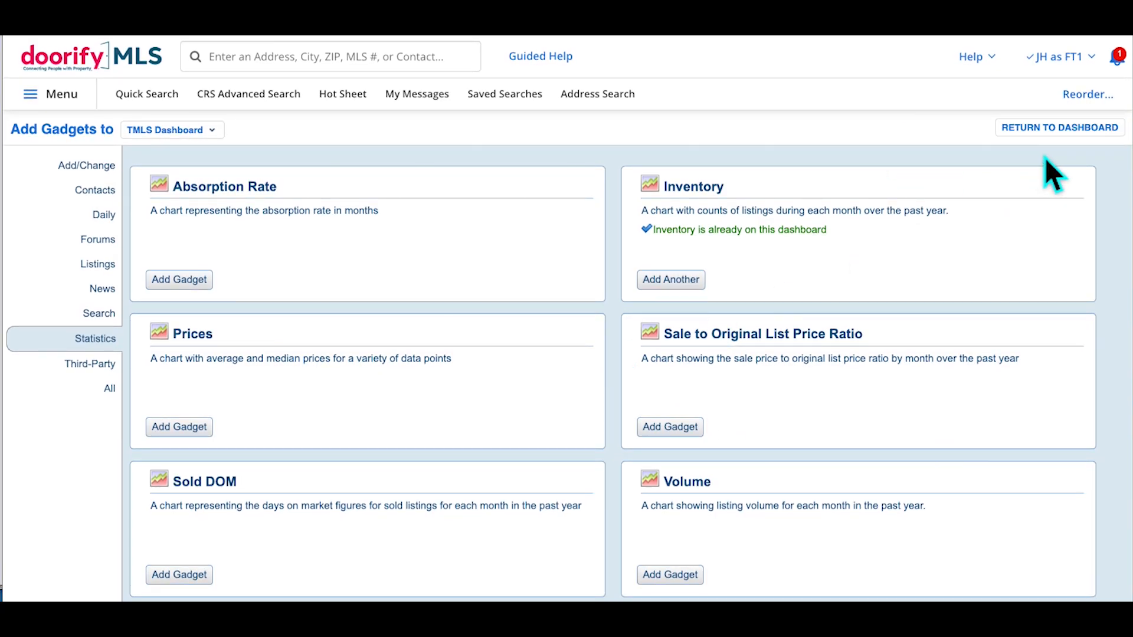
pyautogui.click(1059, 128)
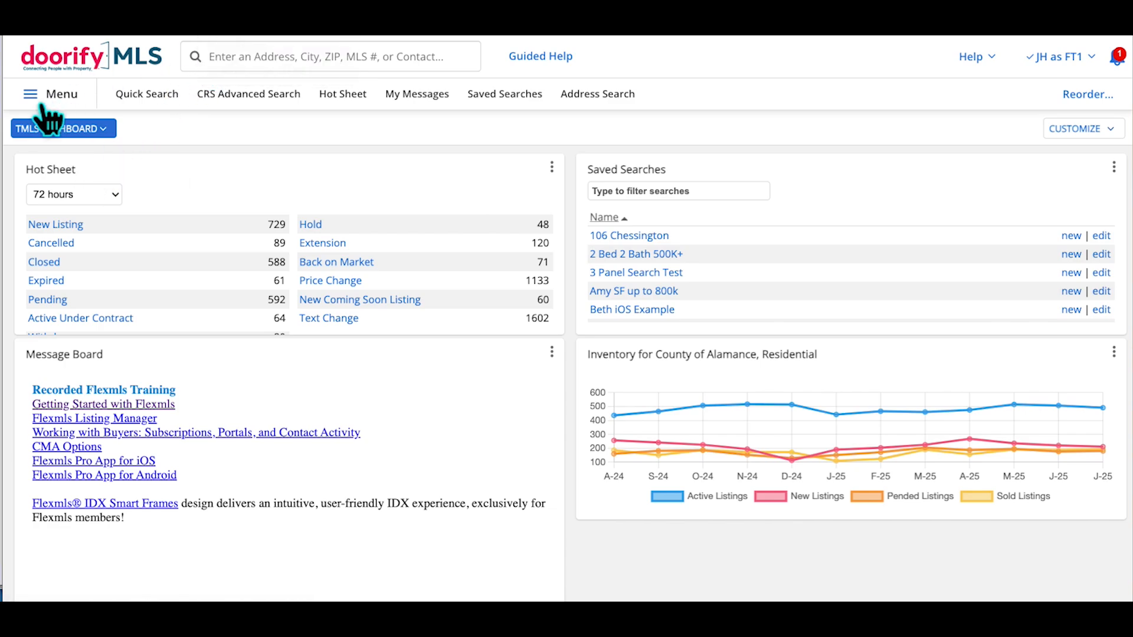
# Launch a new 1 - Residential quick search showing 14,655 active and coming-soon matches
pyautogui.click(72, 107)
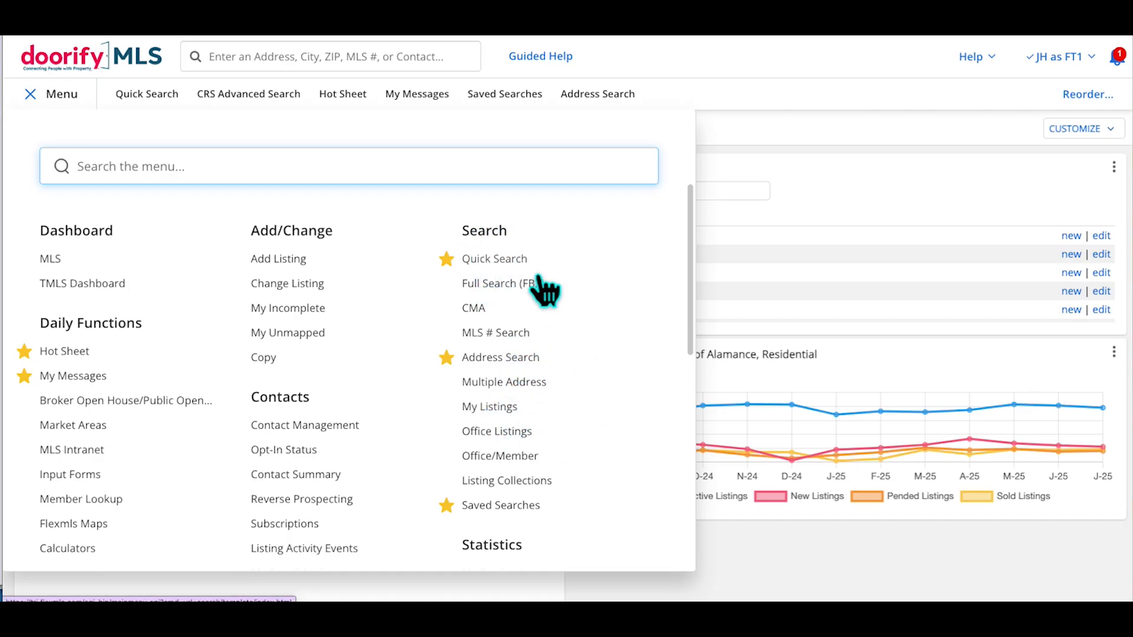
pyautogui.click(82, 100)
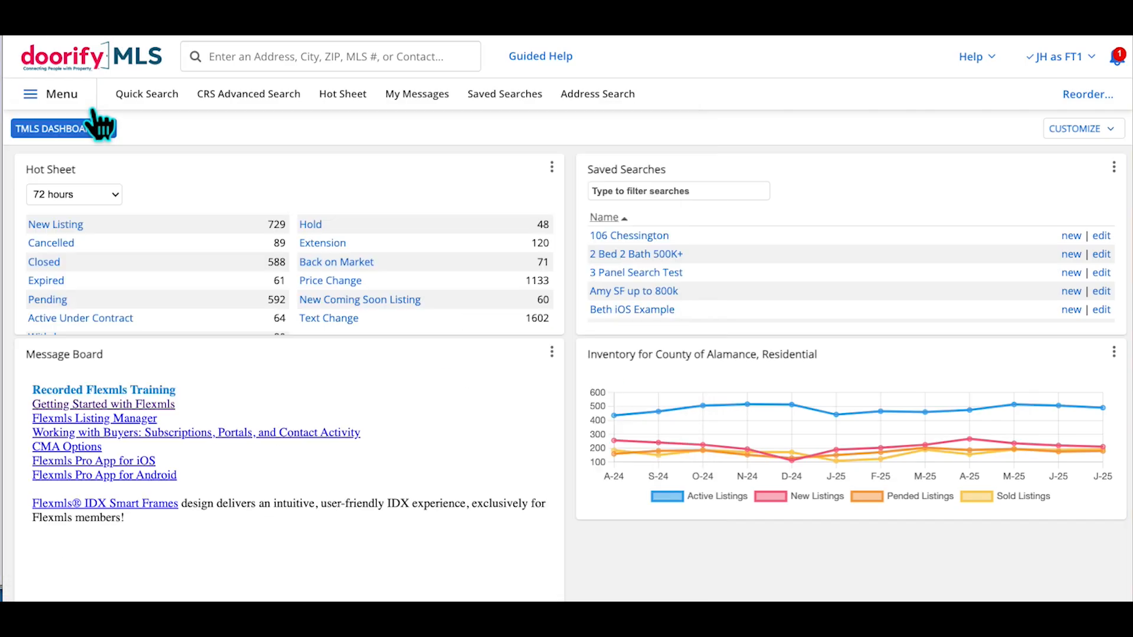
pyautogui.click(158, 111)
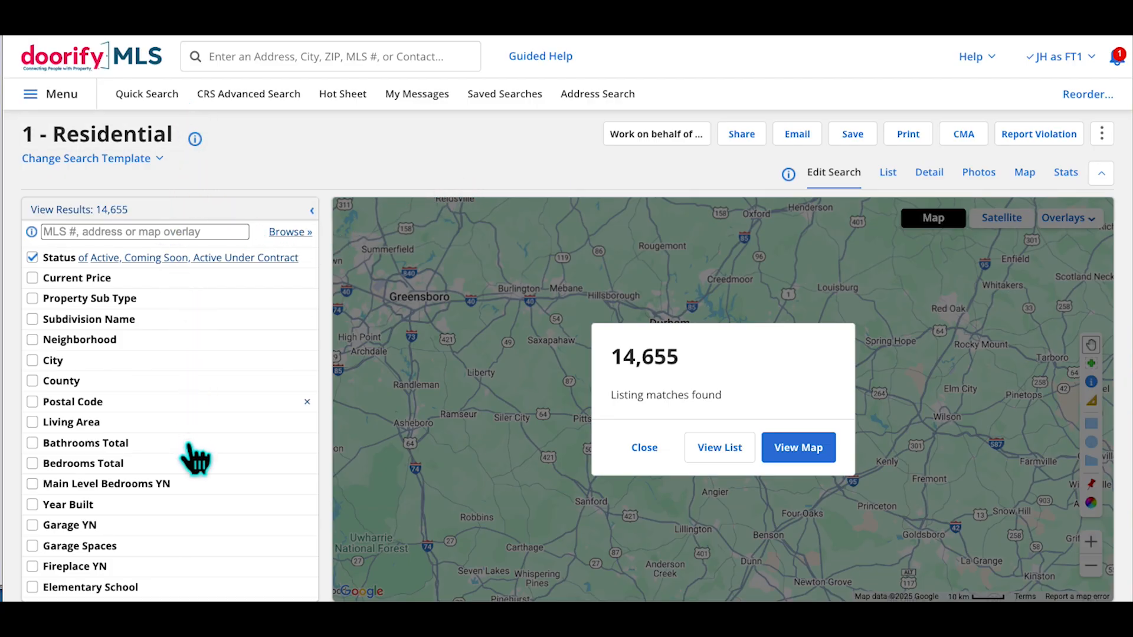
# Switch to the 3 - Land template and view its 2,557 results as a list
pyautogui.click(160, 158)
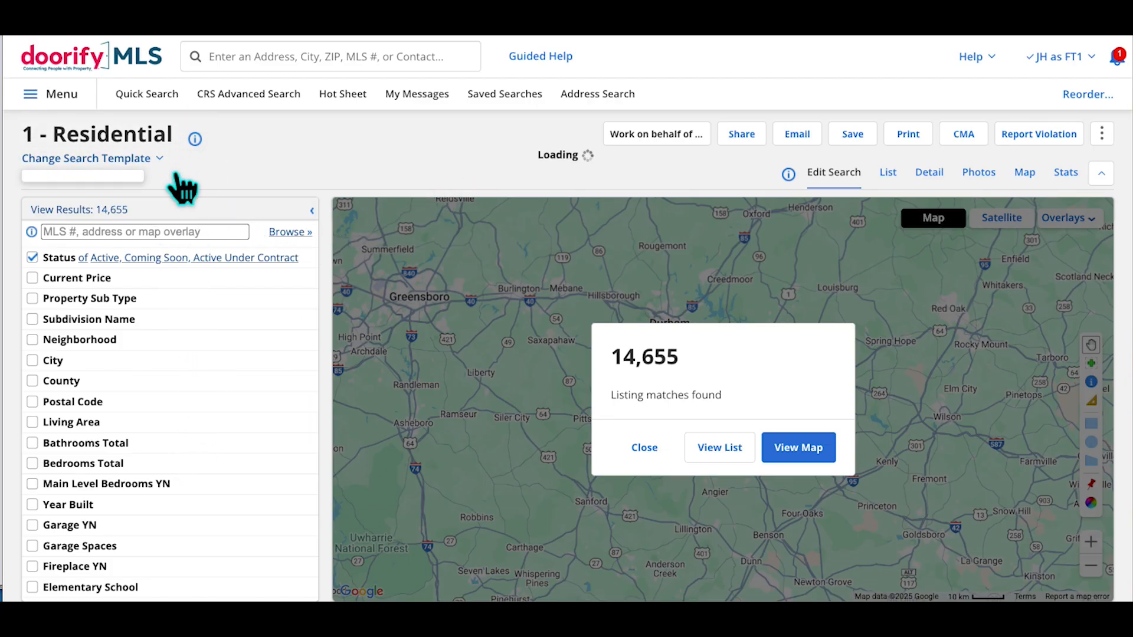
pyautogui.click(101, 266)
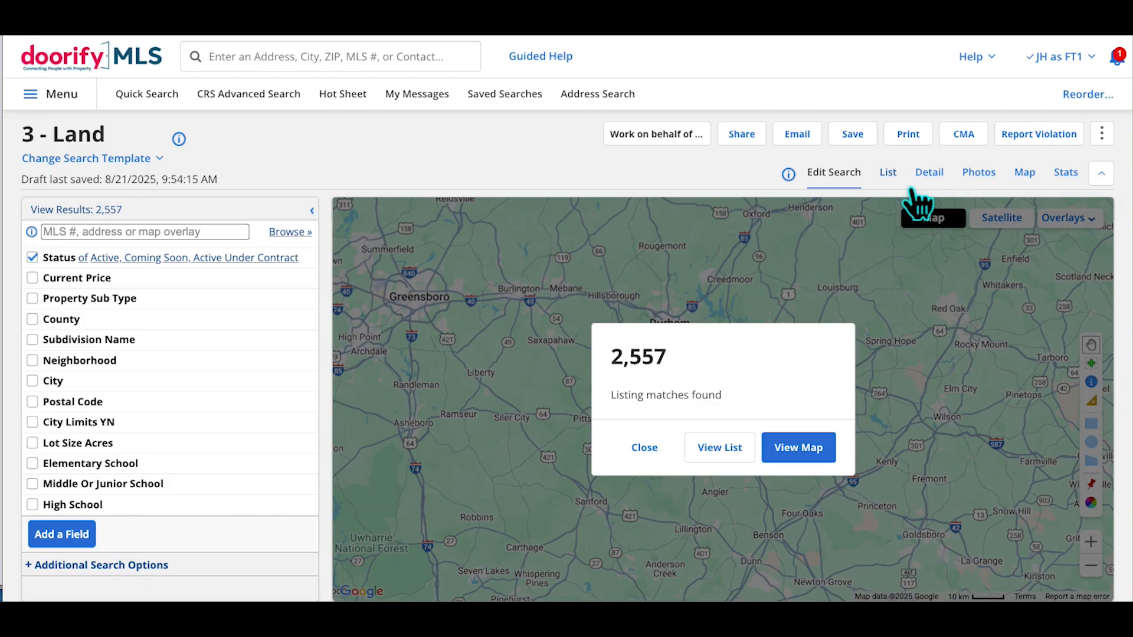
pyautogui.click(892, 175)
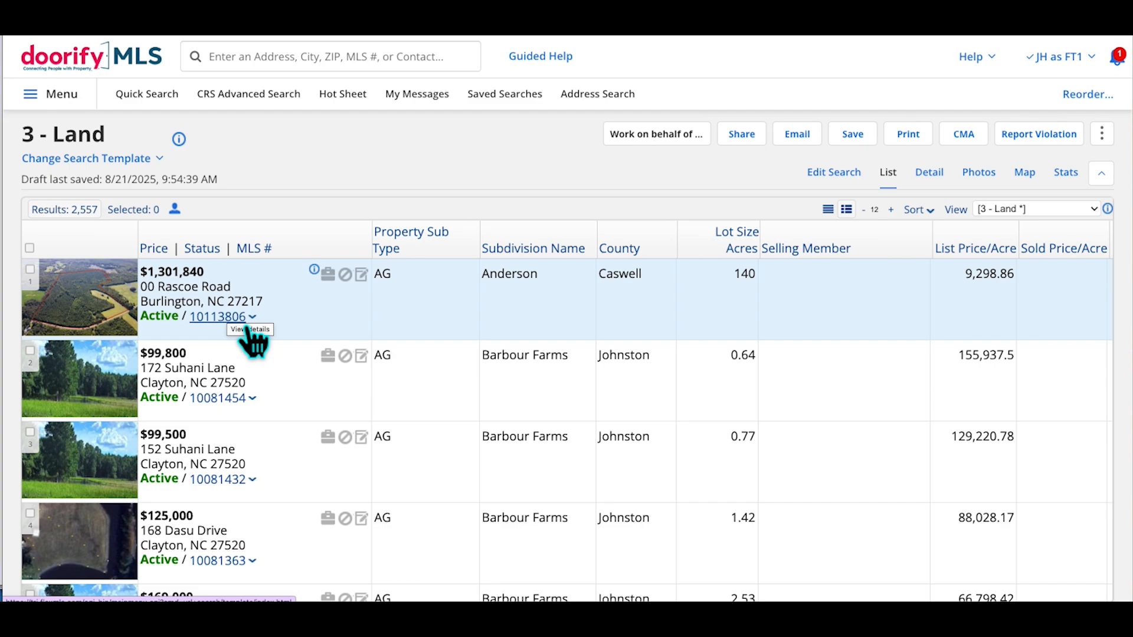
# Select the first, third and fourth land listings, then start a new Quick Search
pyautogui.click(51, 289)
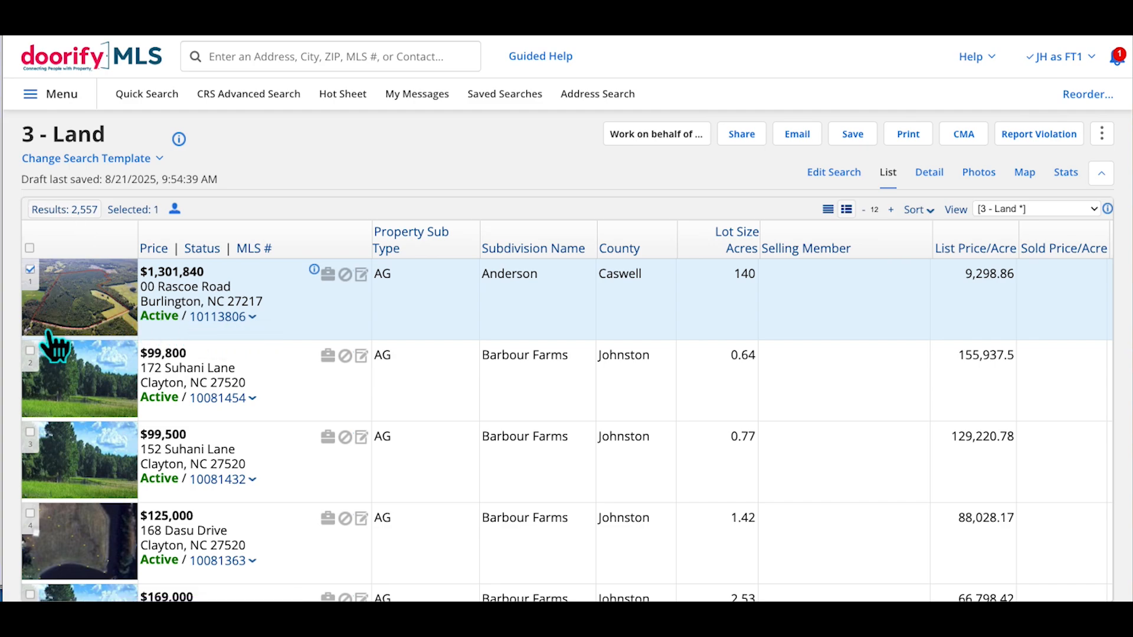
pyautogui.click(57, 461)
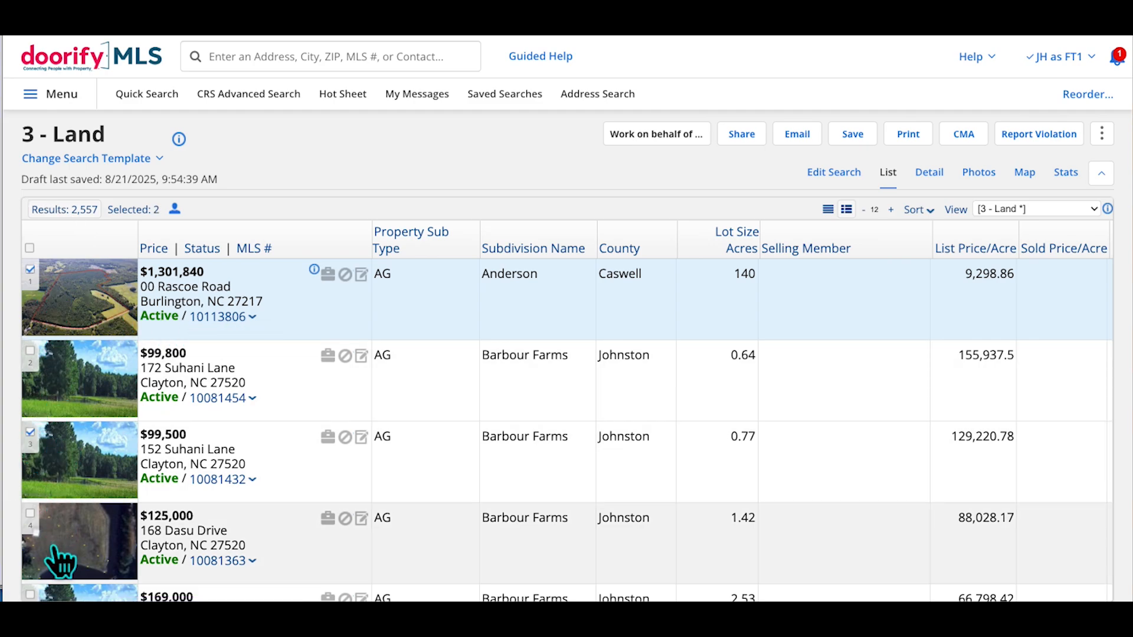
pyautogui.click(54, 545)
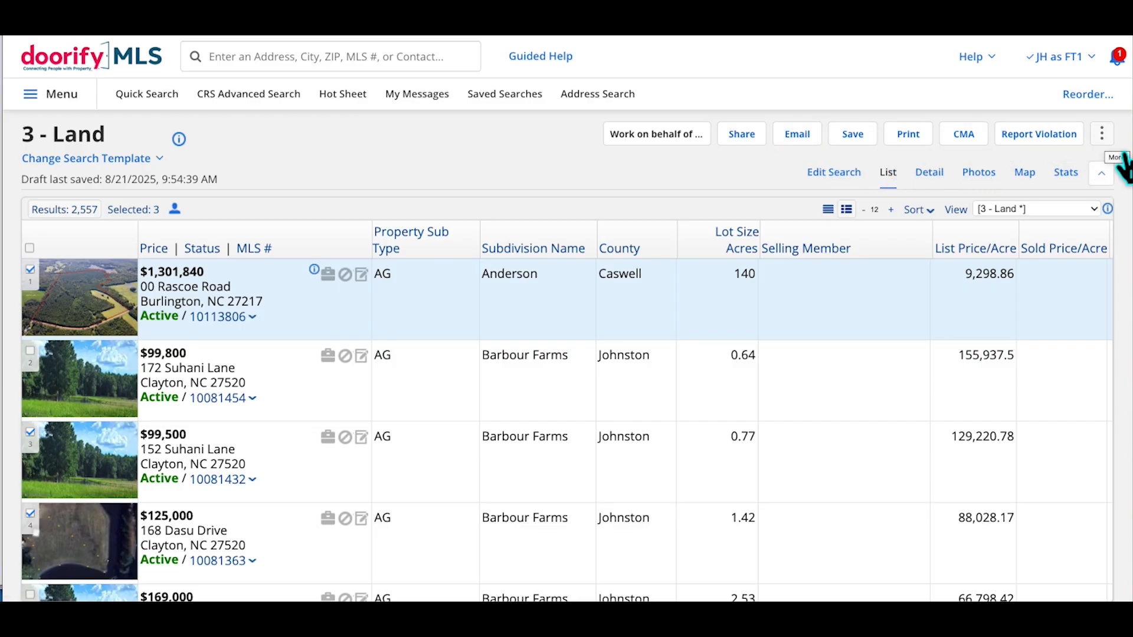
pyautogui.click(1102, 135)
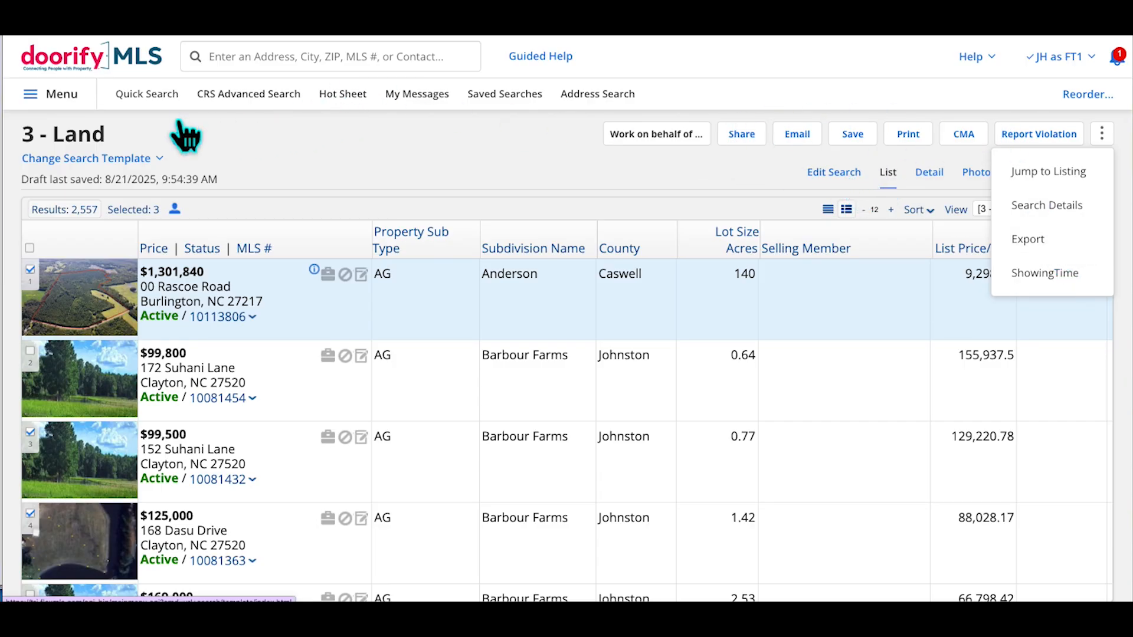
pyautogui.click(152, 111)
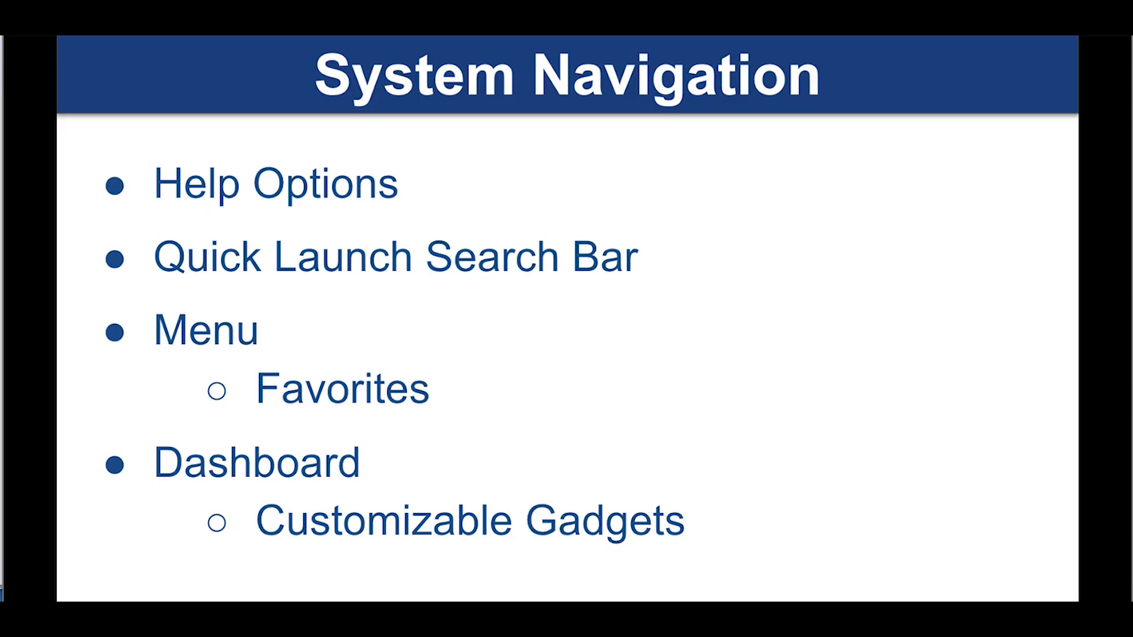
# Flip between the System Navigation, Quick Search and Search Results slides, finishing on Quick Search
pyautogui.press('Right')
pyautogui.press('Left')
pyautogui.press('Right')
pyautogui.press('Right')
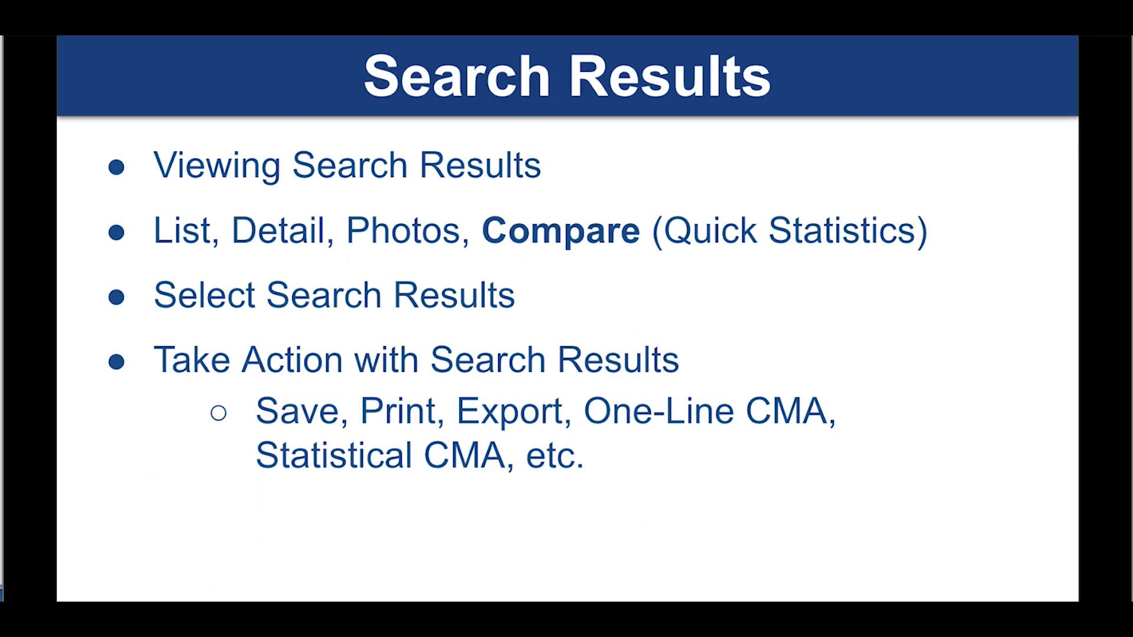
pyautogui.press('Left')
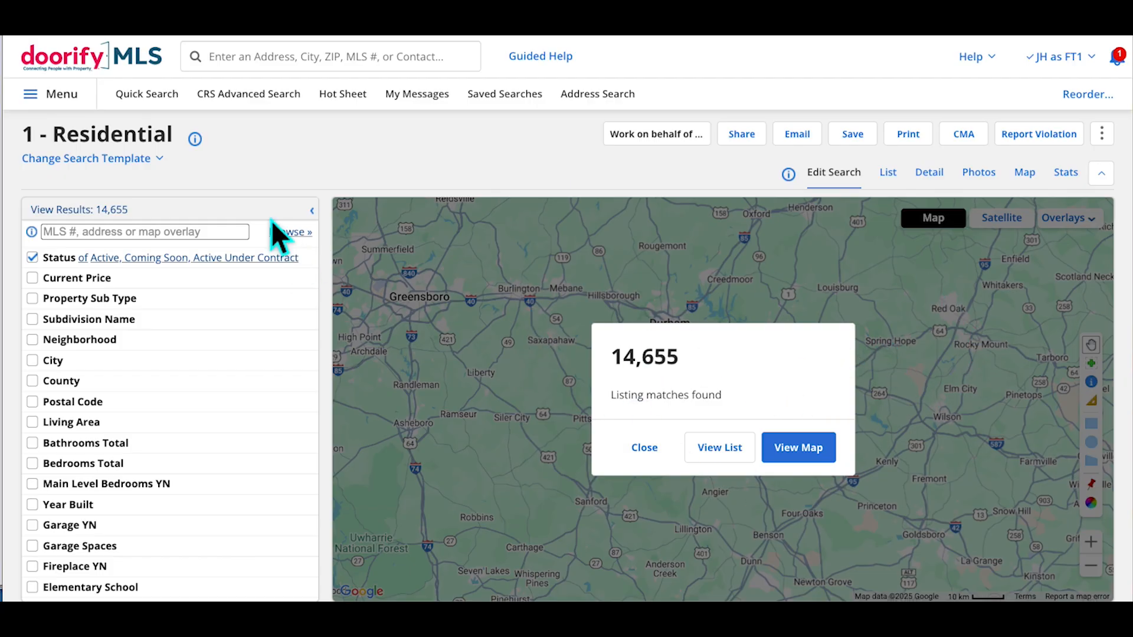
# Restrict the Residential search Status to Closed only and zoom the page to 150%
pyautogui.click(172, 165)
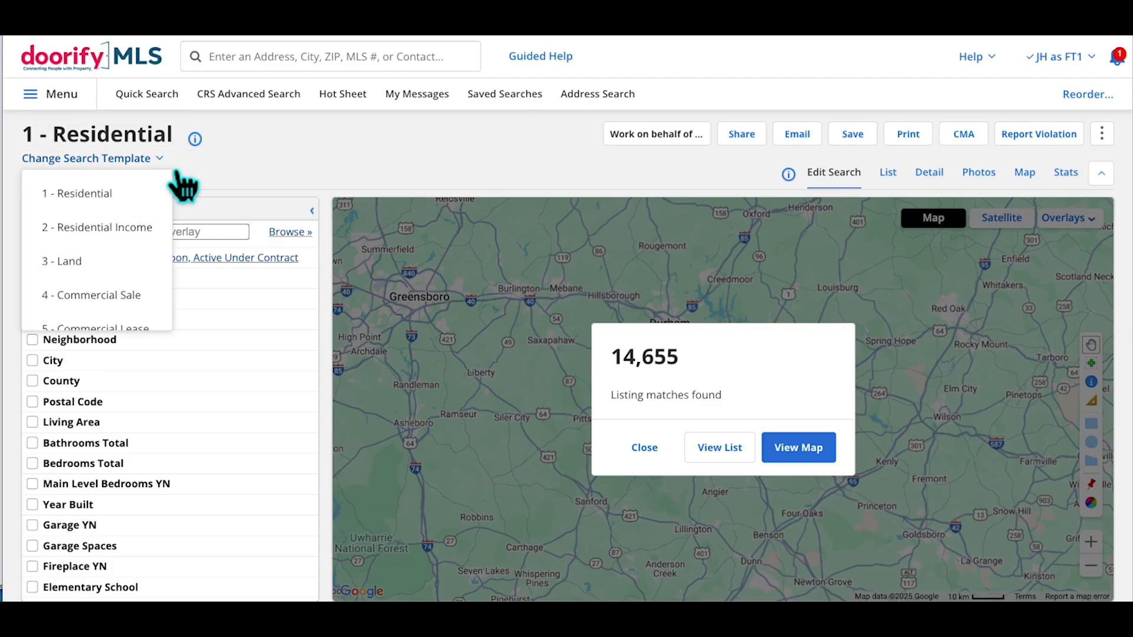
pyautogui.click(252, 169)
pyautogui.scroll(-3, 191, 378)
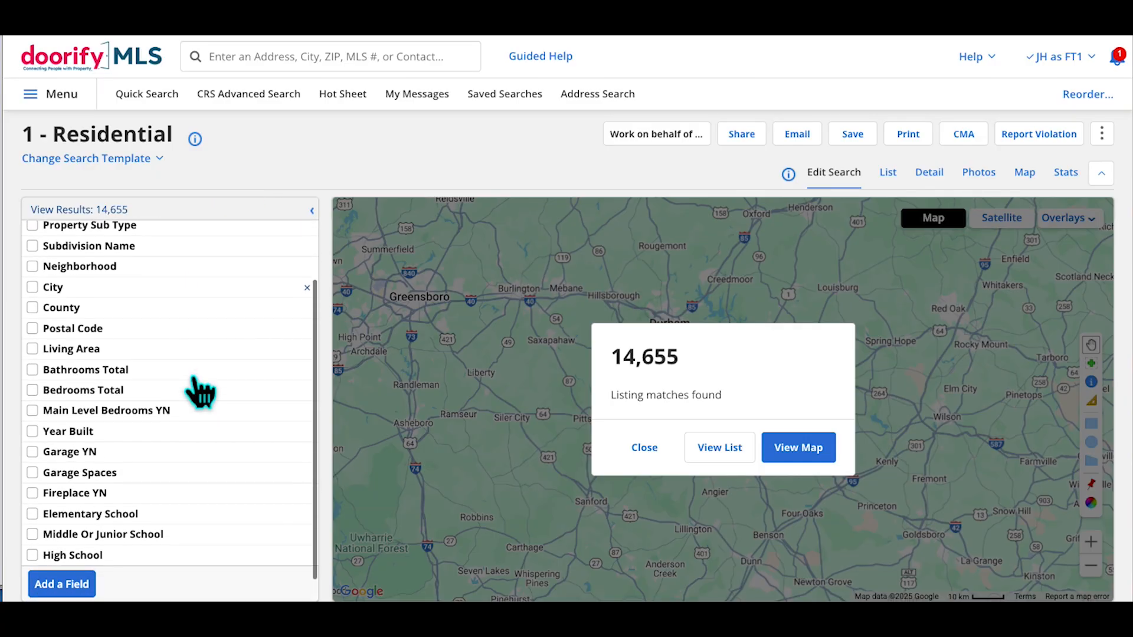
pyautogui.scroll(3, 200, 392)
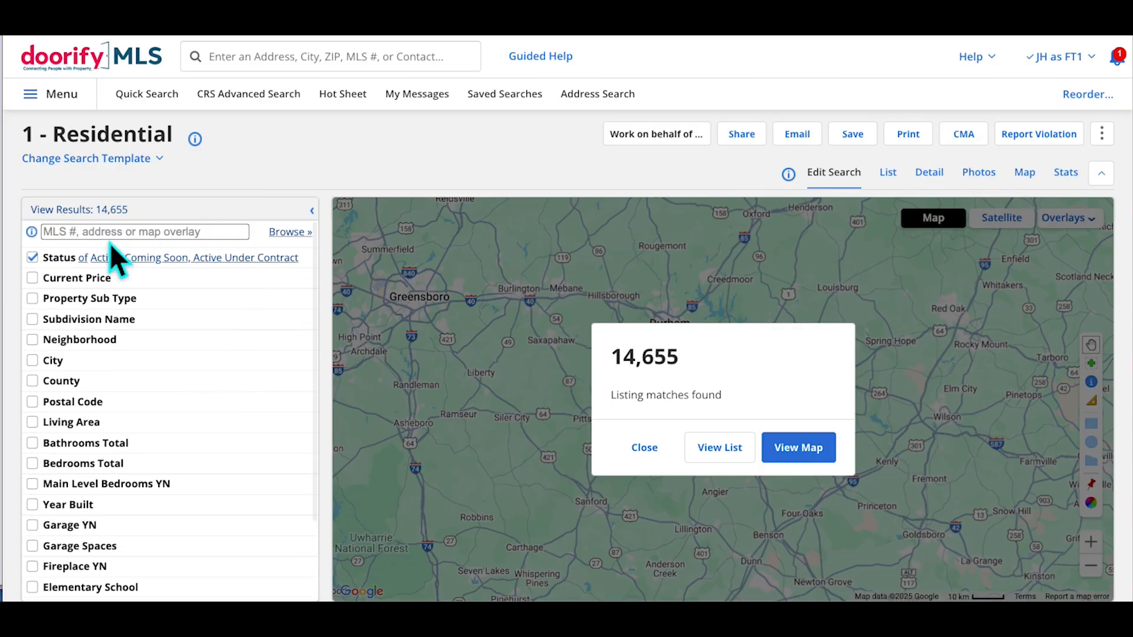
pyautogui.click(72, 271)
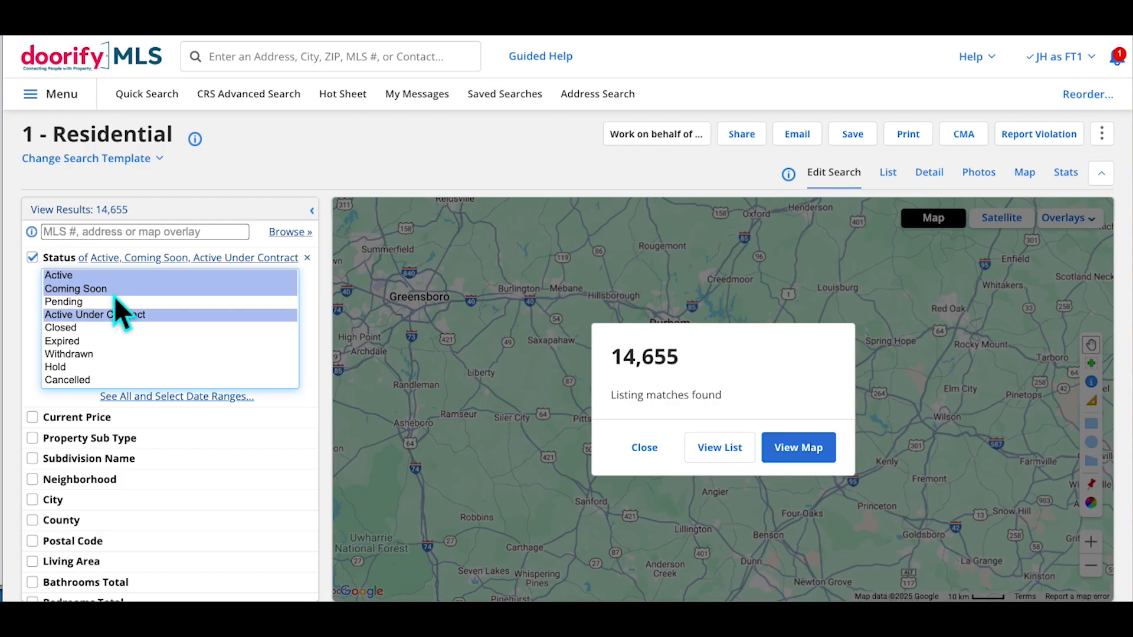
pyautogui.click(72, 329)
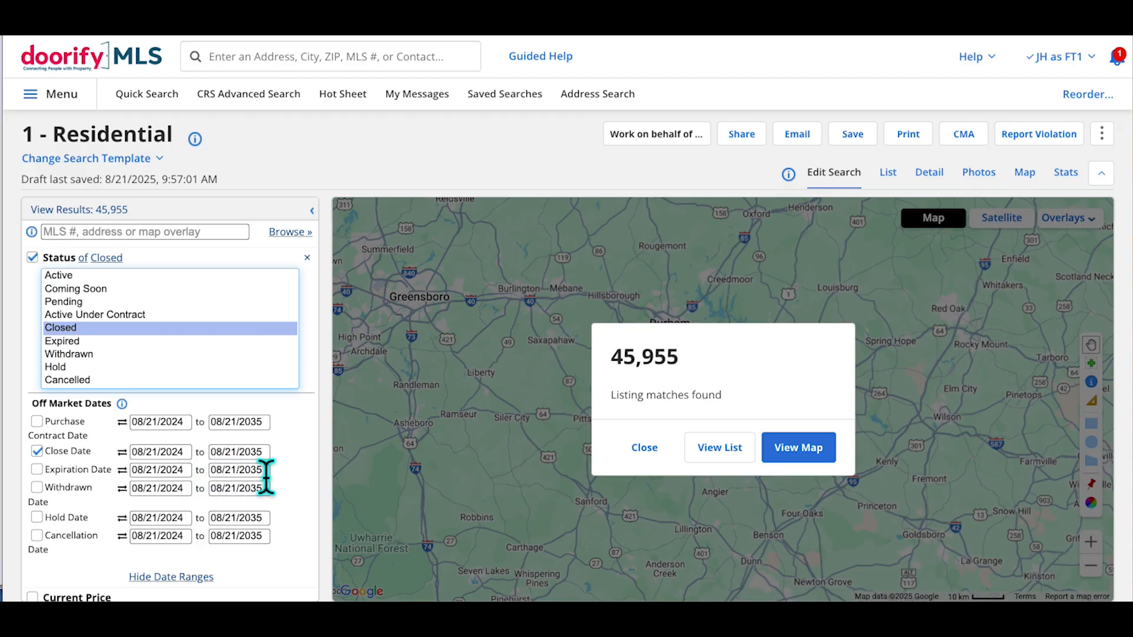
pyautogui.hotkey('ctrl', '+')
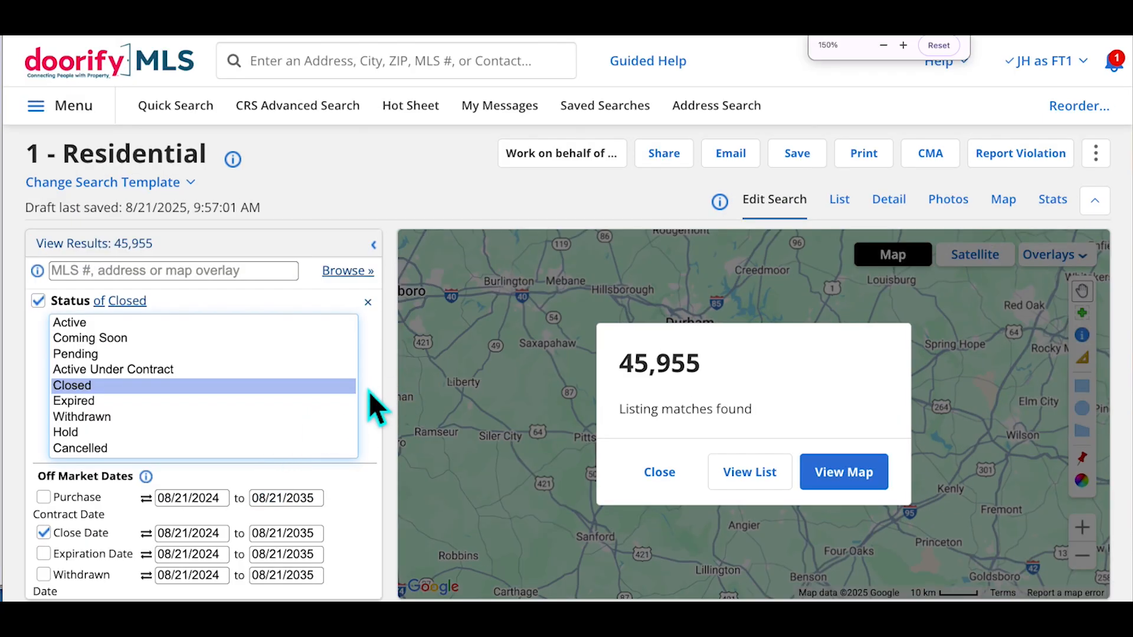
pyautogui.scroll(-3, 370, 391)
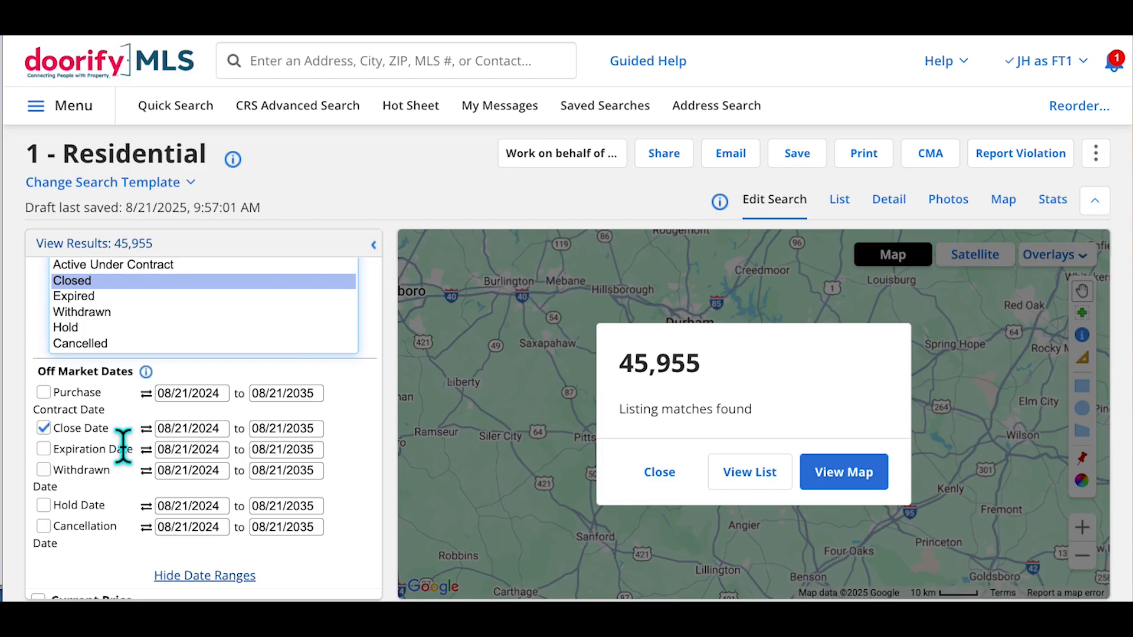
pyautogui.click(166, 445)
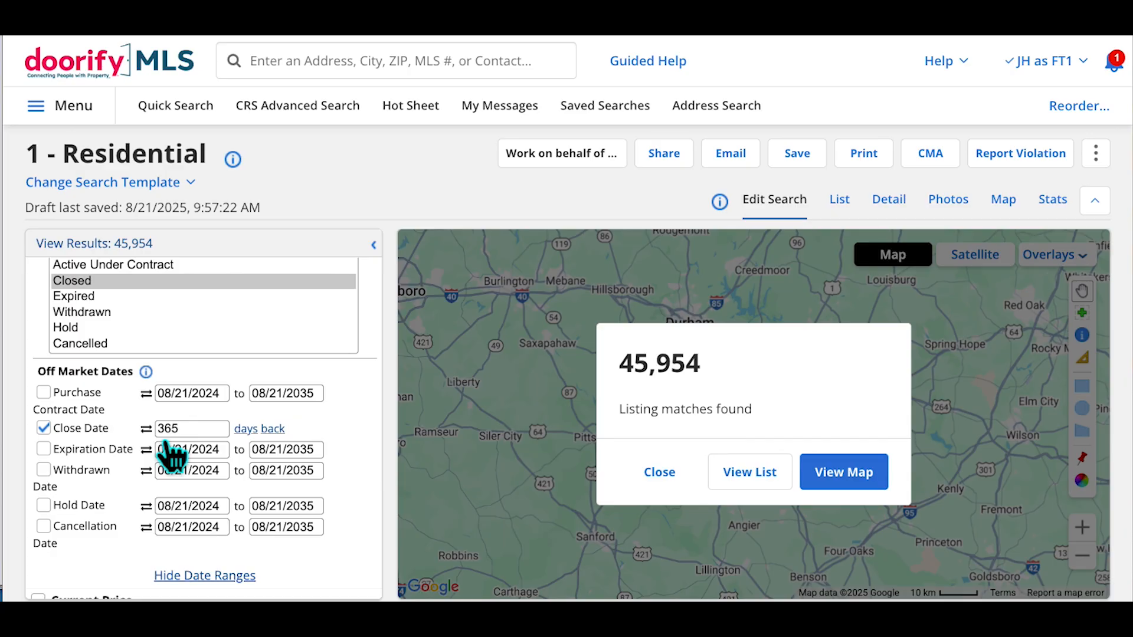
pyautogui.doubleClick(197, 435)
pyautogui.write('90')
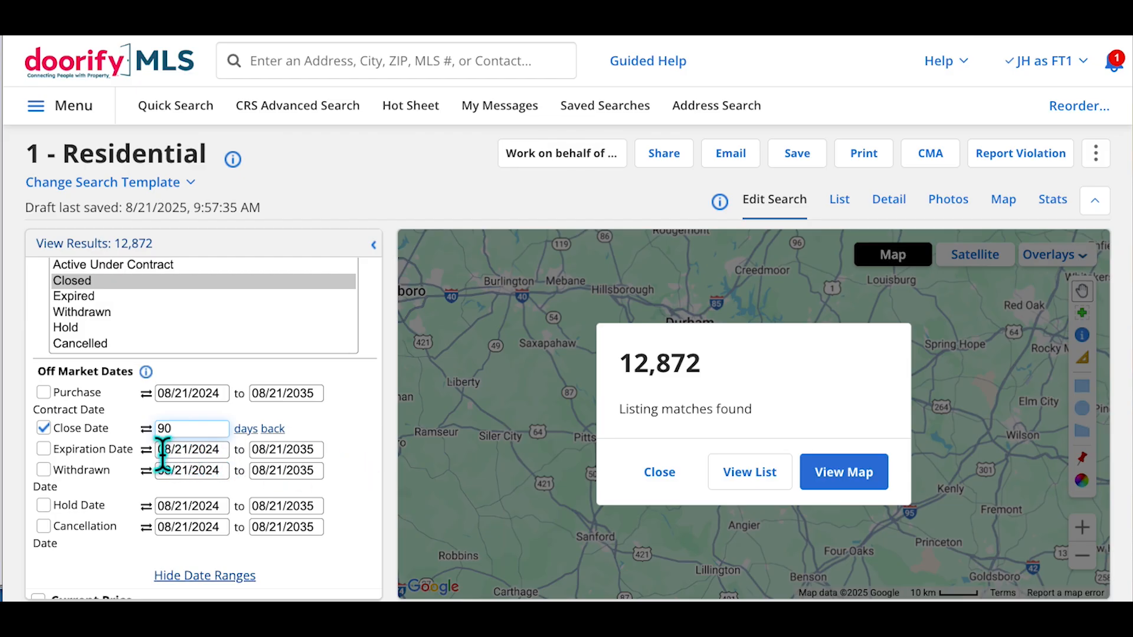
pyautogui.click(148, 429)
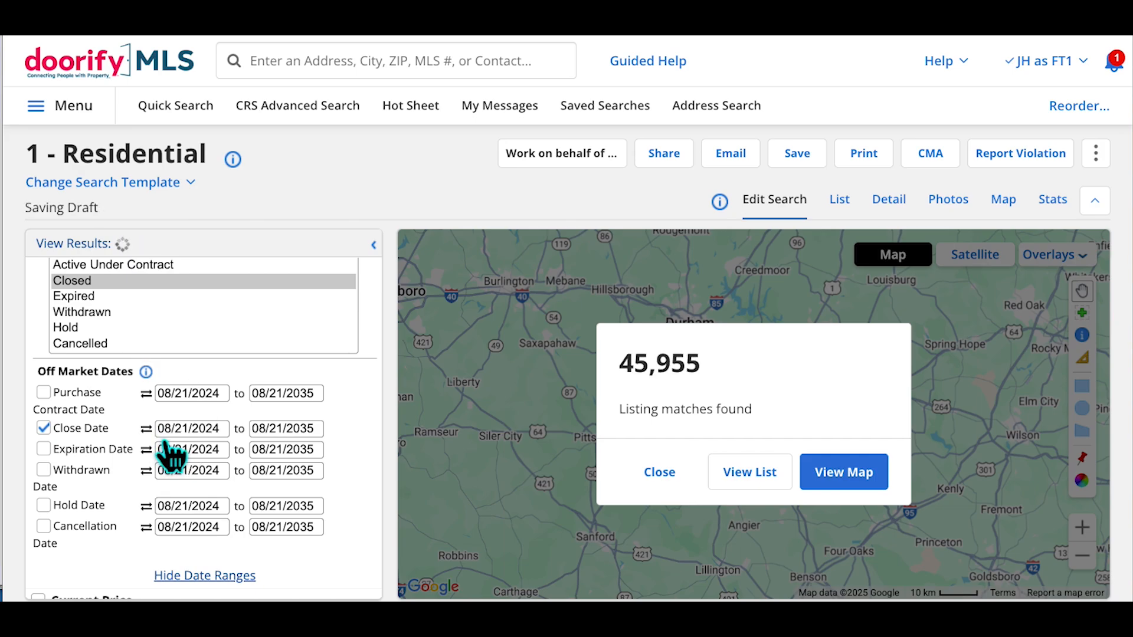
pyautogui.scroll(1, 171, 456)
pyautogui.click(146, 429)
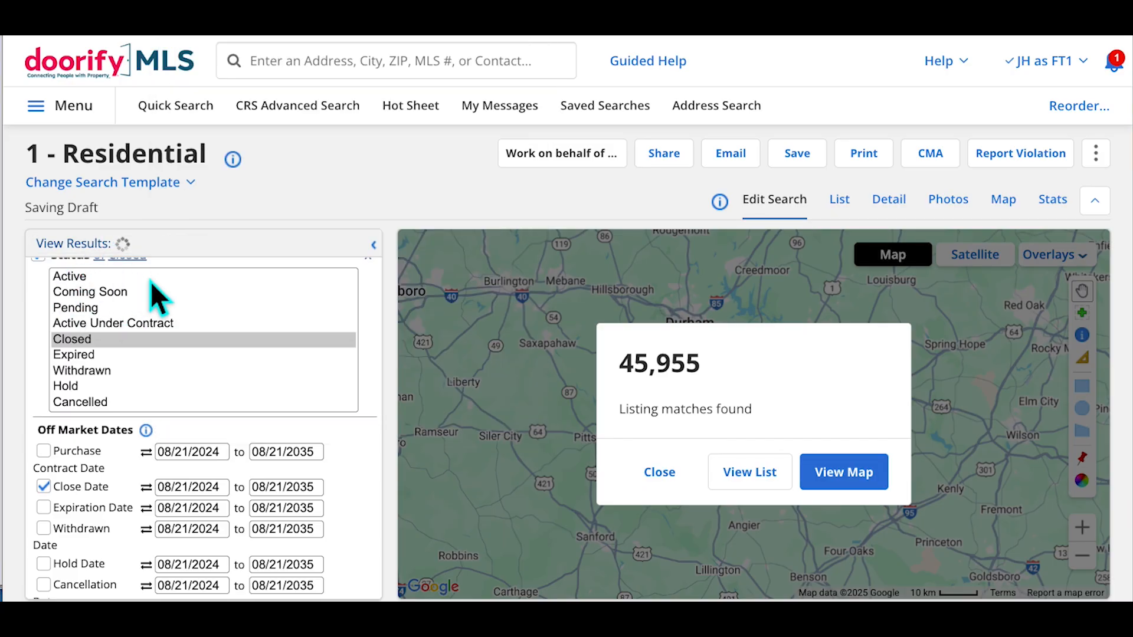
# Select Active, Pending and Closed as the search statuses and collapse the list
pyautogui.scroll(1, 246, 366)
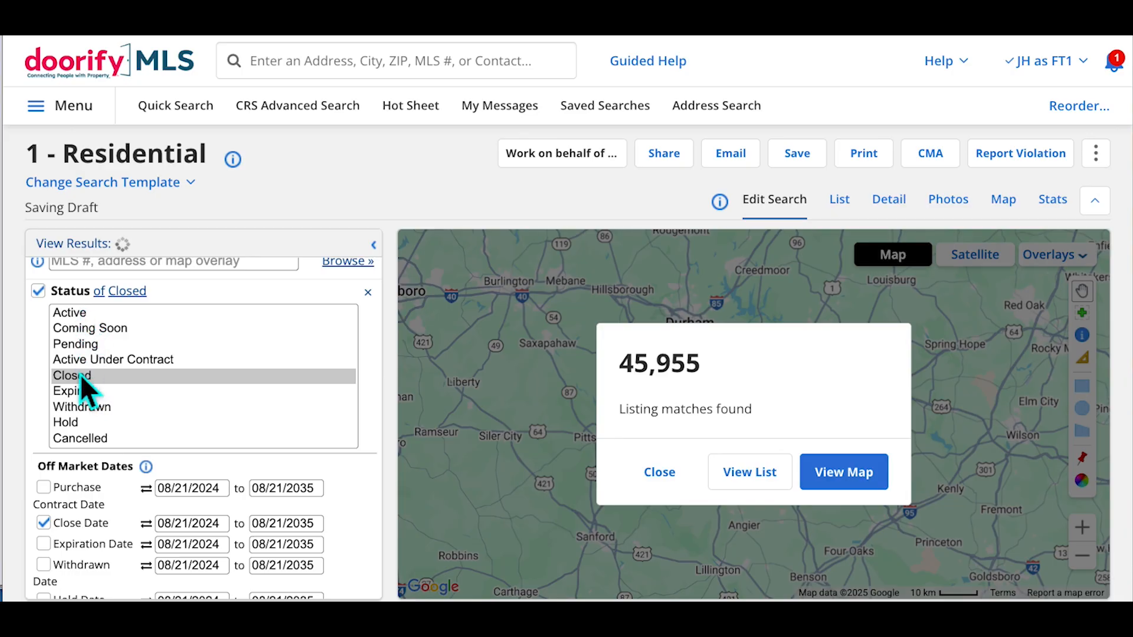
pyautogui.click(73, 313)
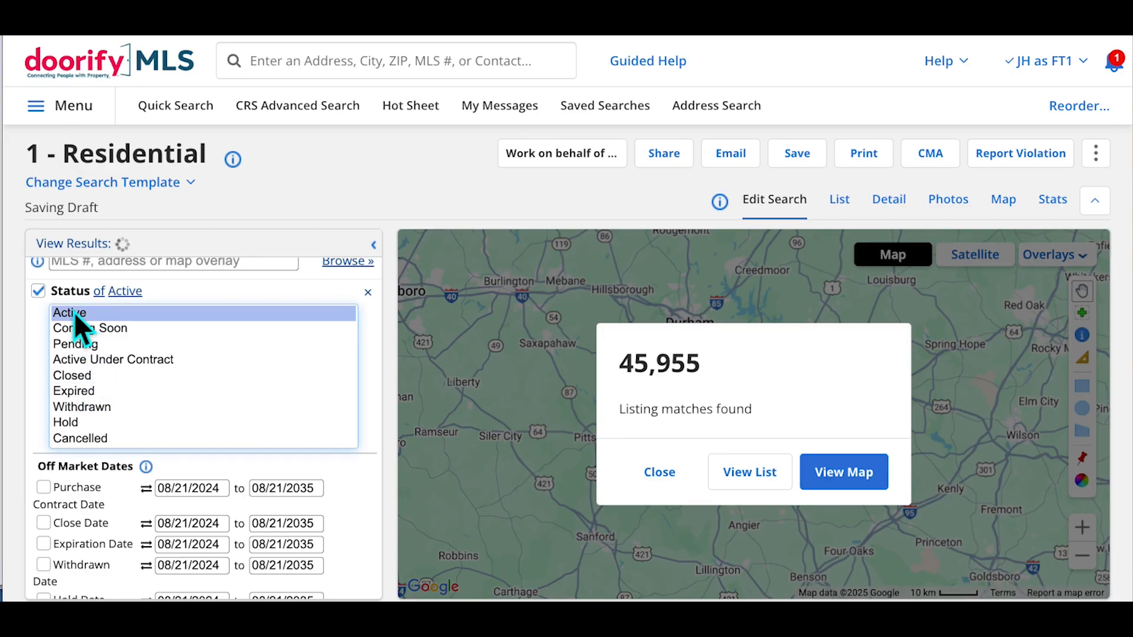
pyautogui.keyDown('ctrl'); pyautogui.click(85, 344); pyautogui.keyUp('ctrl')
pyautogui.keyDown('ctrl'); pyautogui.click(87, 377); pyautogui.keyUp('ctrl')
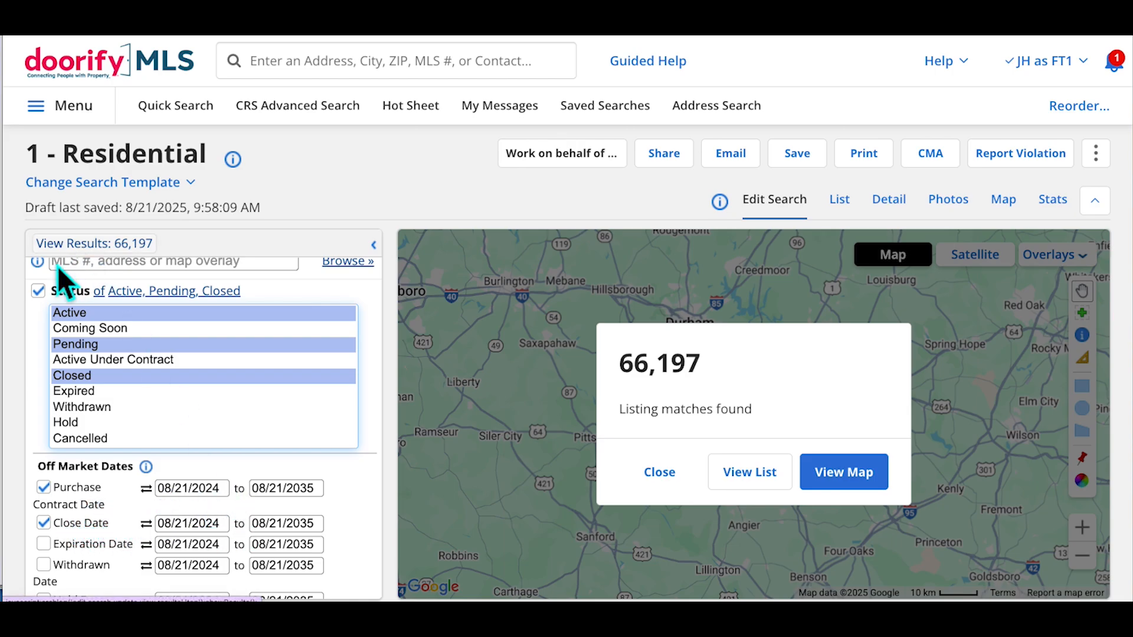
pyautogui.click(89, 303)
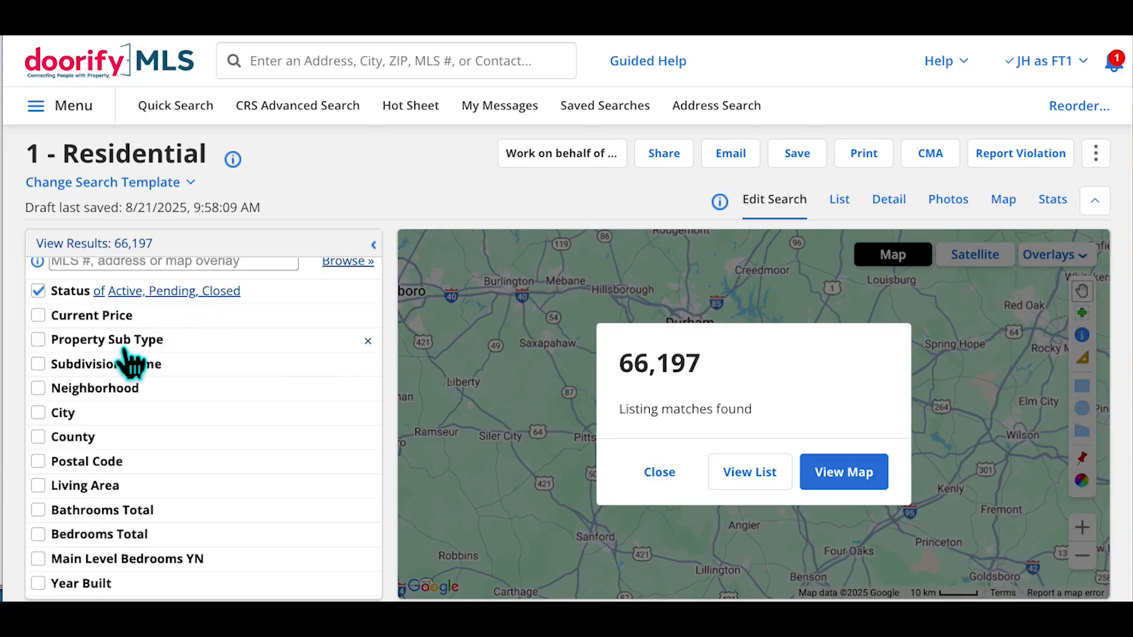
# Set Property Sub Type to Single Family Residence
pyautogui.click(141, 350)
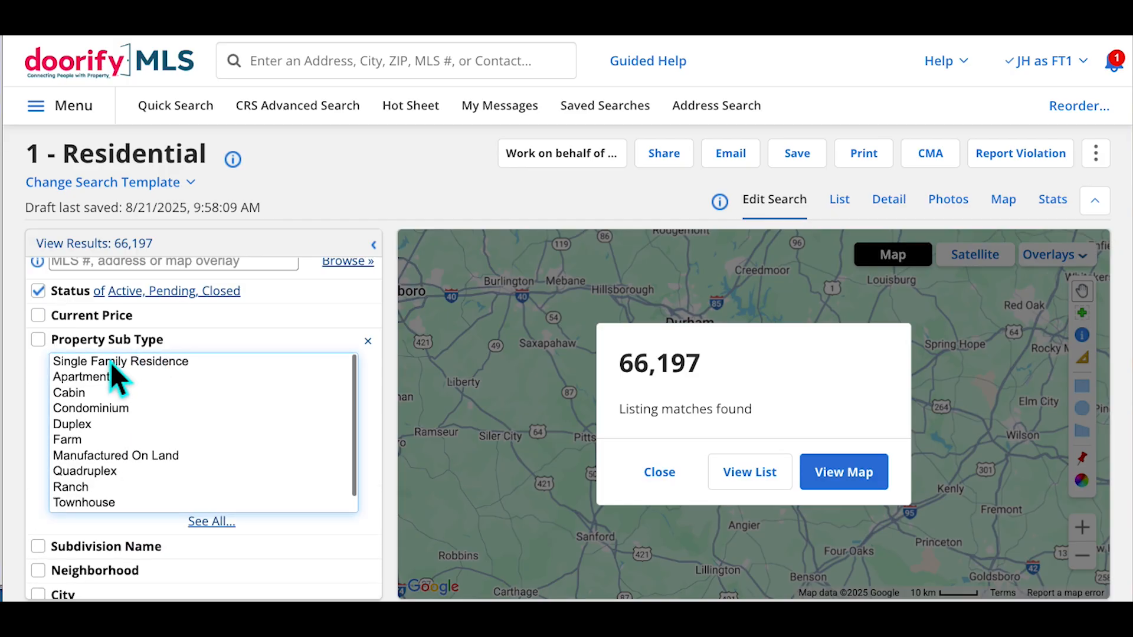
pyautogui.click(111, 361)
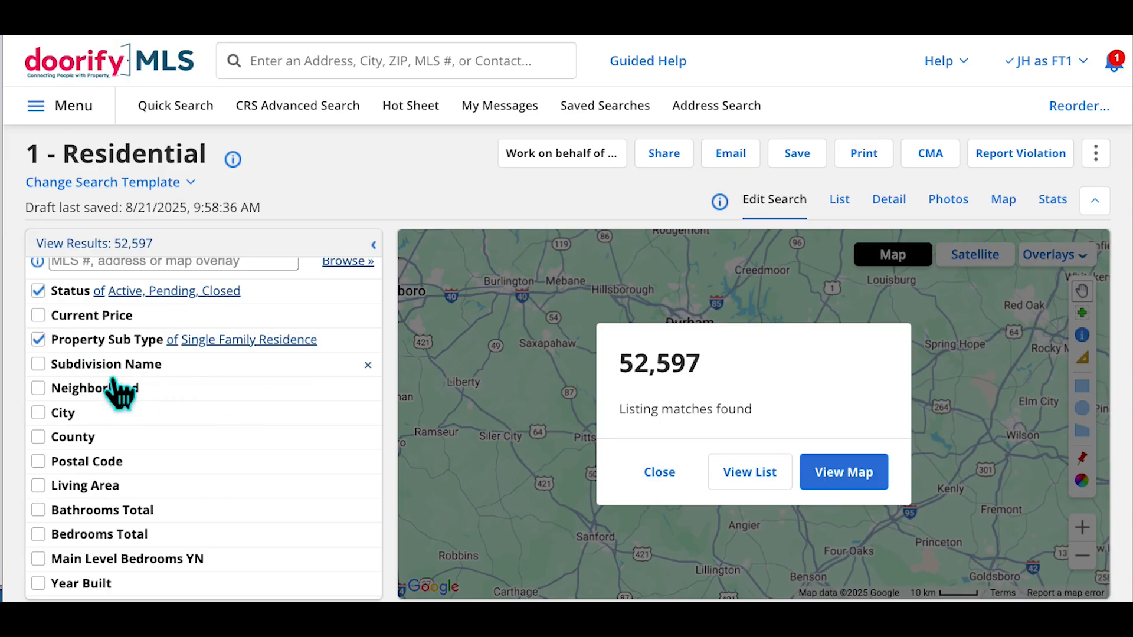
pyautogui.click(113, 377)
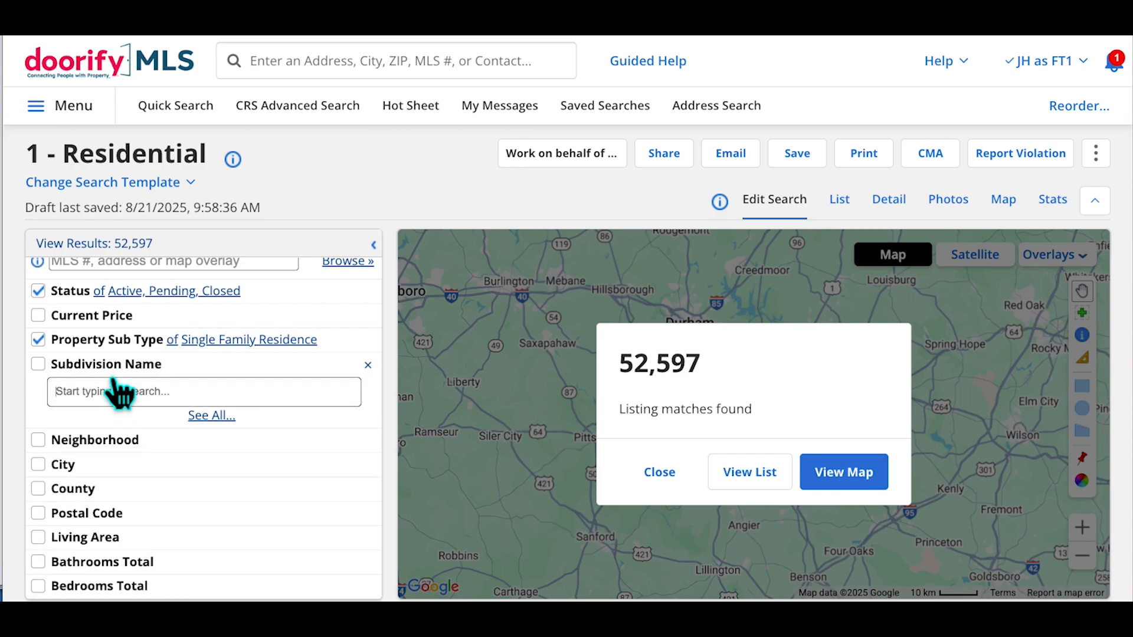
# Filter Subdivision Name to Governors Club and zoom the map into its listings
pyautogui.write('govern')
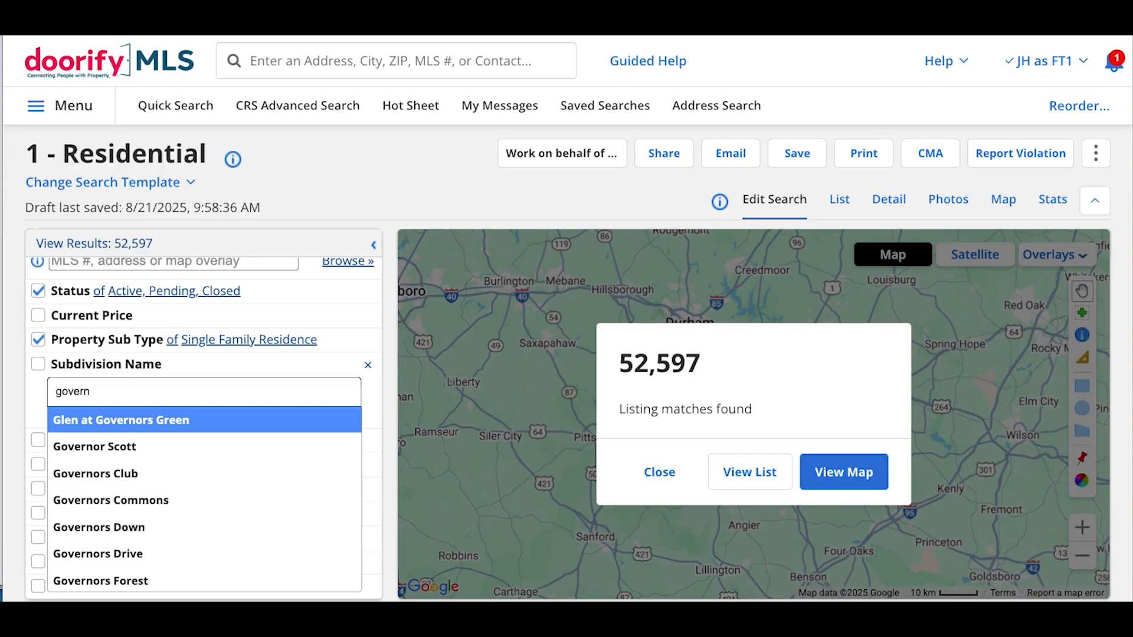
pyautogui.write('ors')
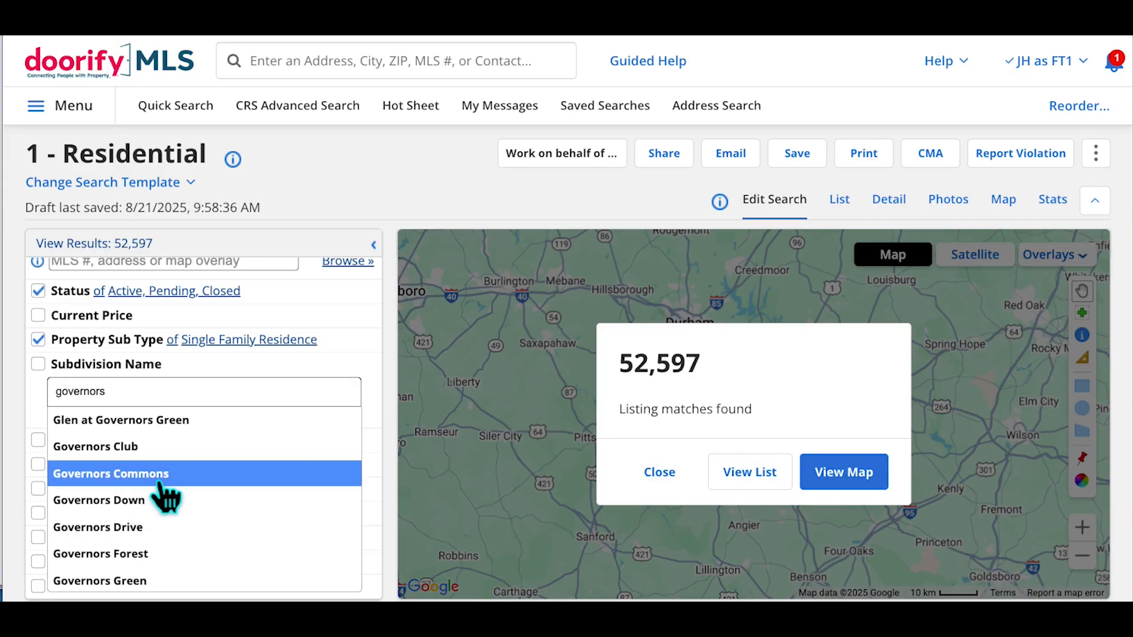
pyautogui.click(149, 453)
pyautogui.click(146, 380)
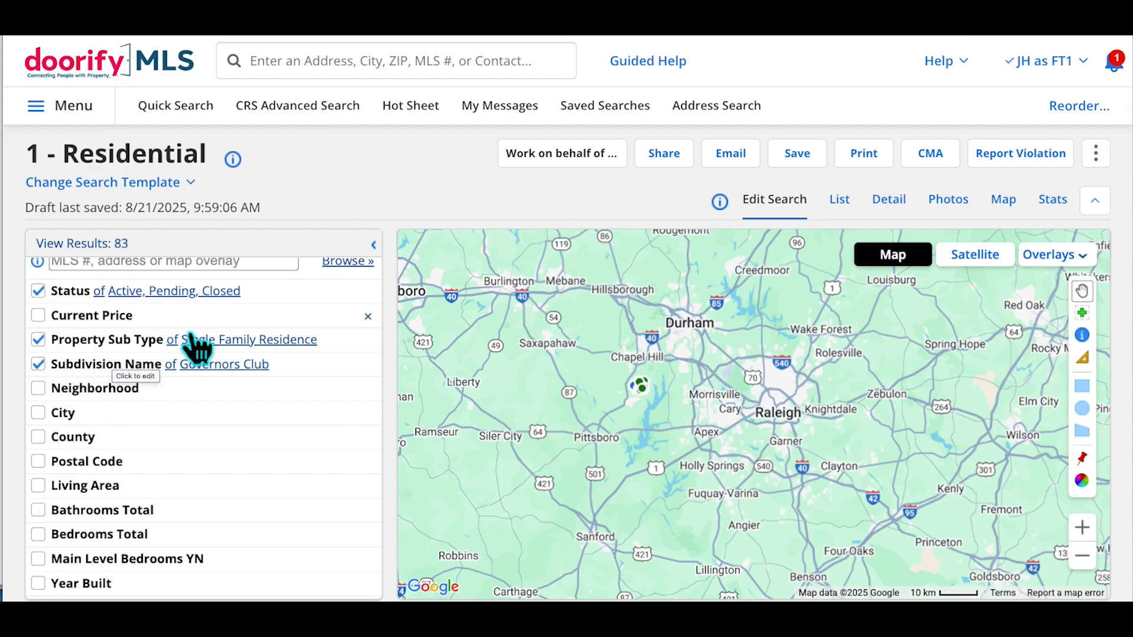
pyautogui.doubleClick(645, 401)
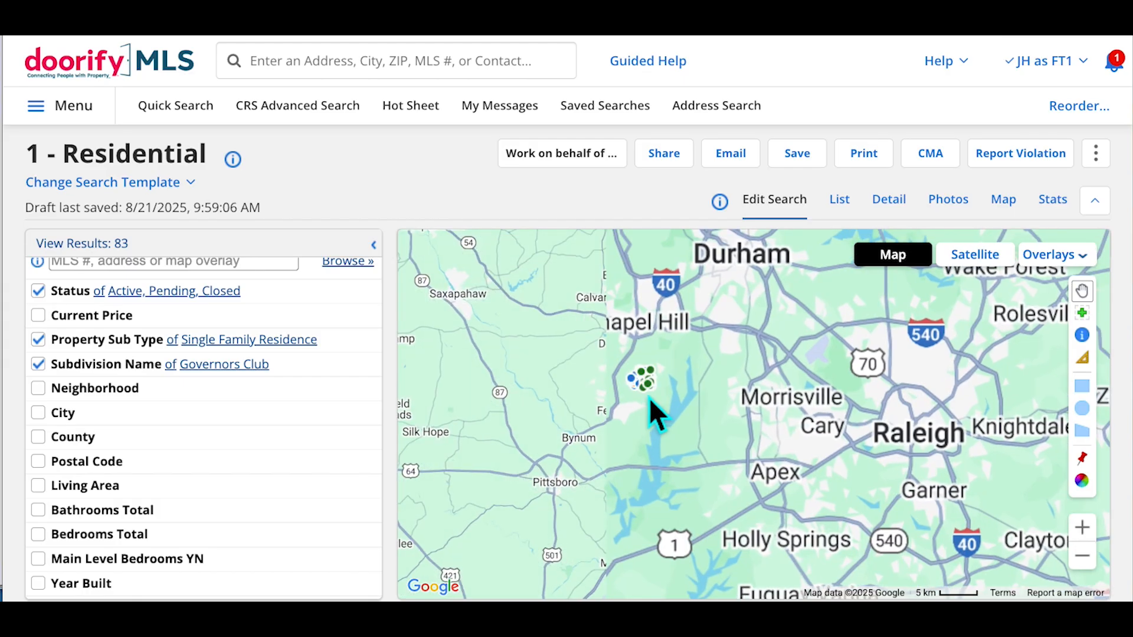
pyautogui.doubleClick(649, 398)
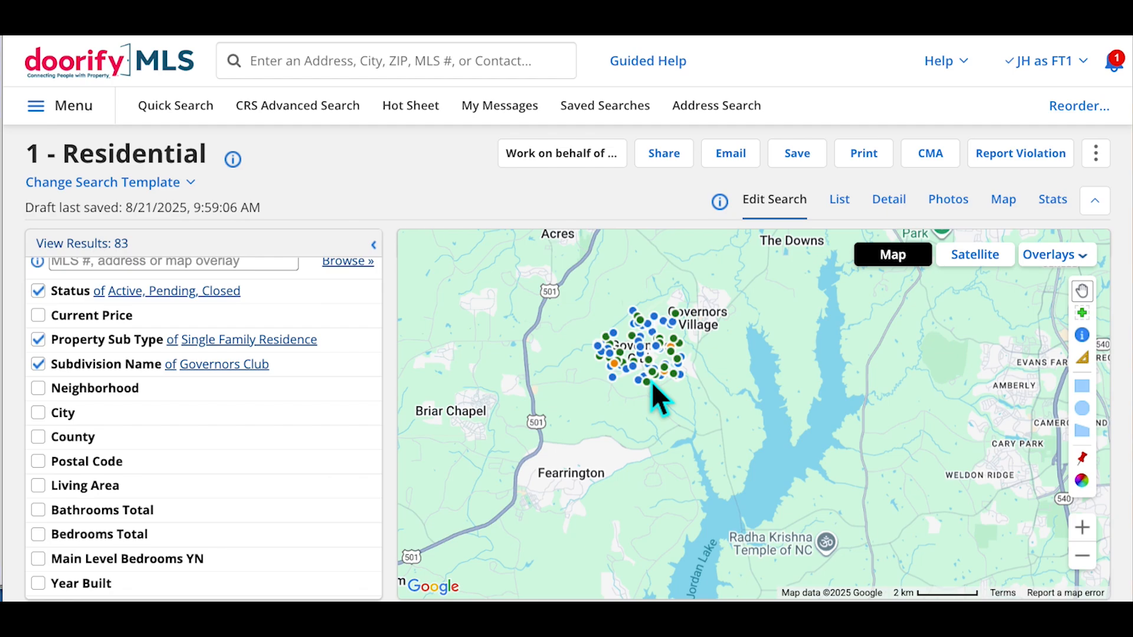
# Add Governors Forest, then remove both subdivision tags and open the Neighborhood field
pyautogui.click(316, 390)
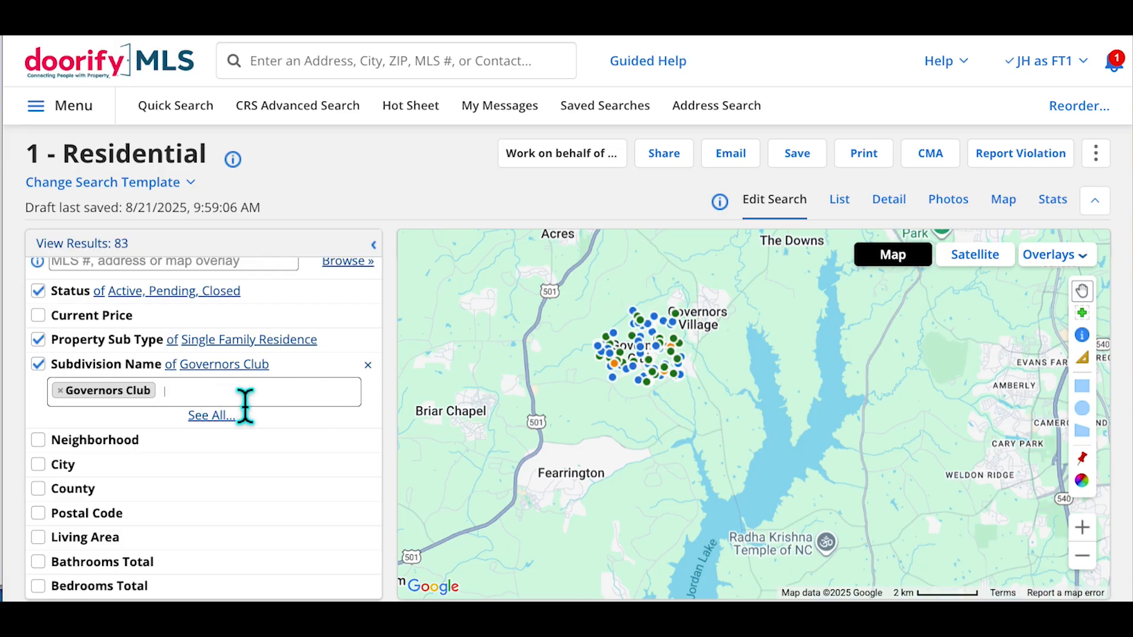
pyautogui.write('governors')
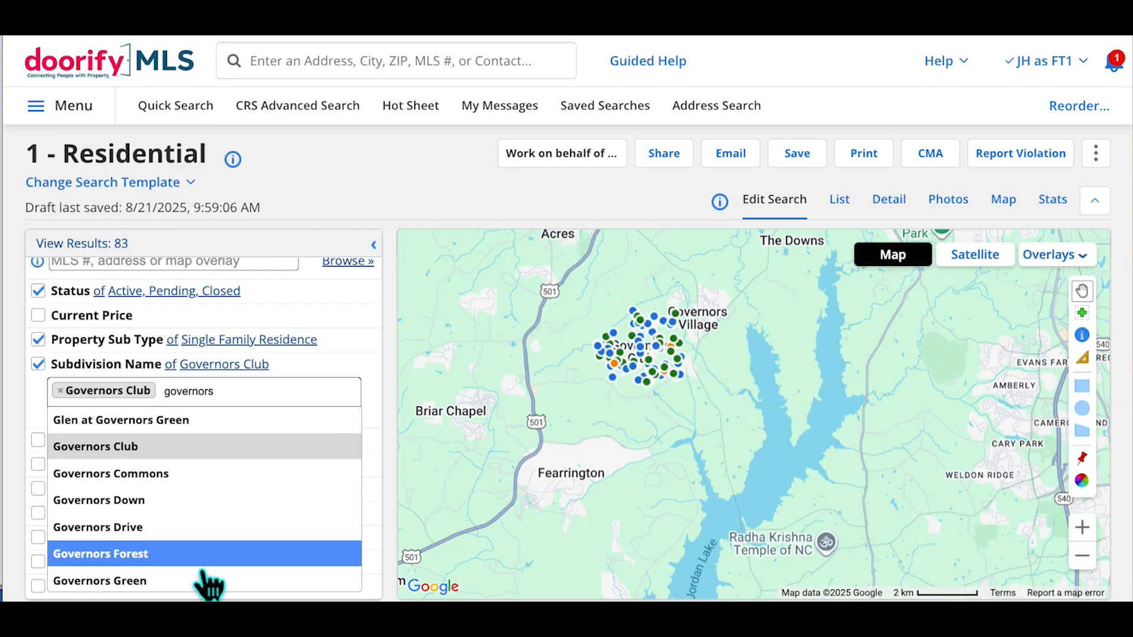
pyautogui.click(146, 560)
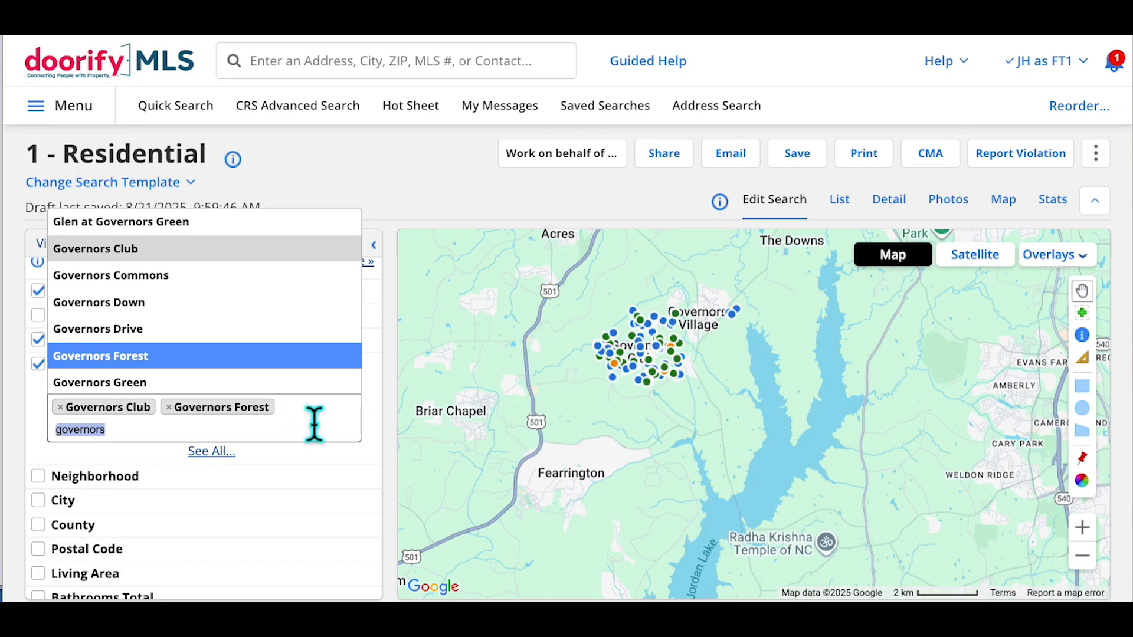
pyautogui.click(327, 446)
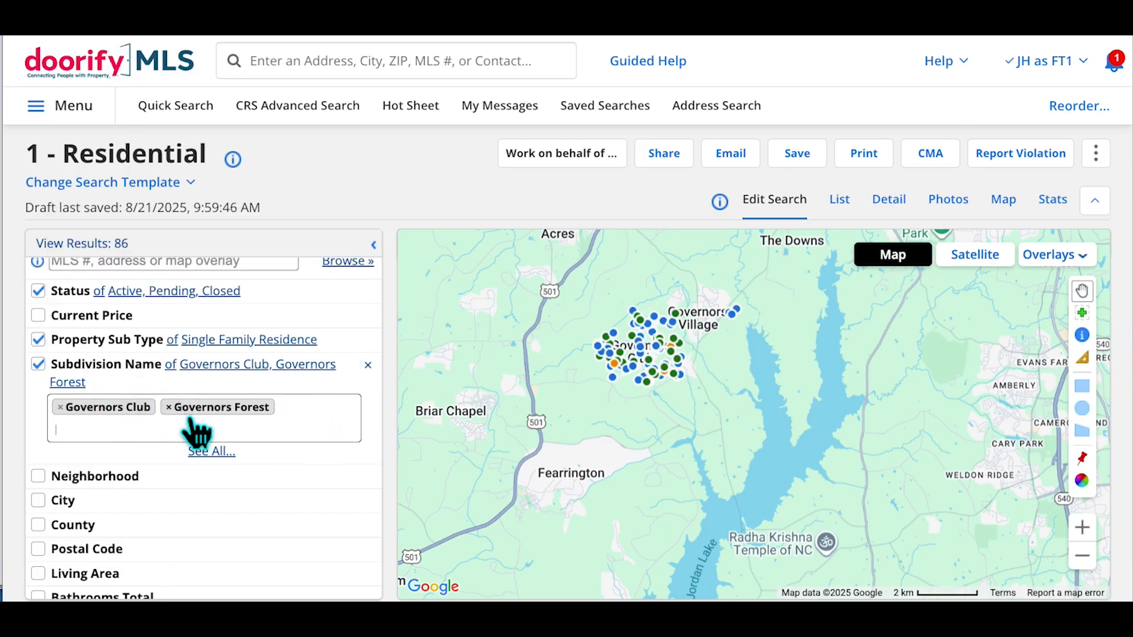
pyautogui.click(169, 407)
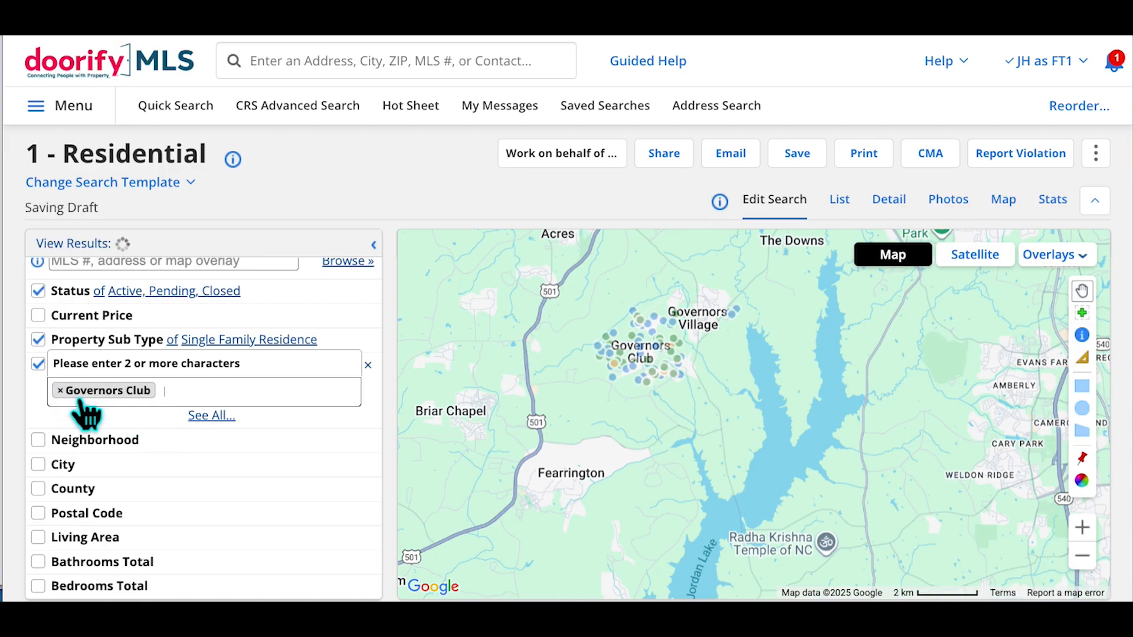
pyautogui.click(62, 391)
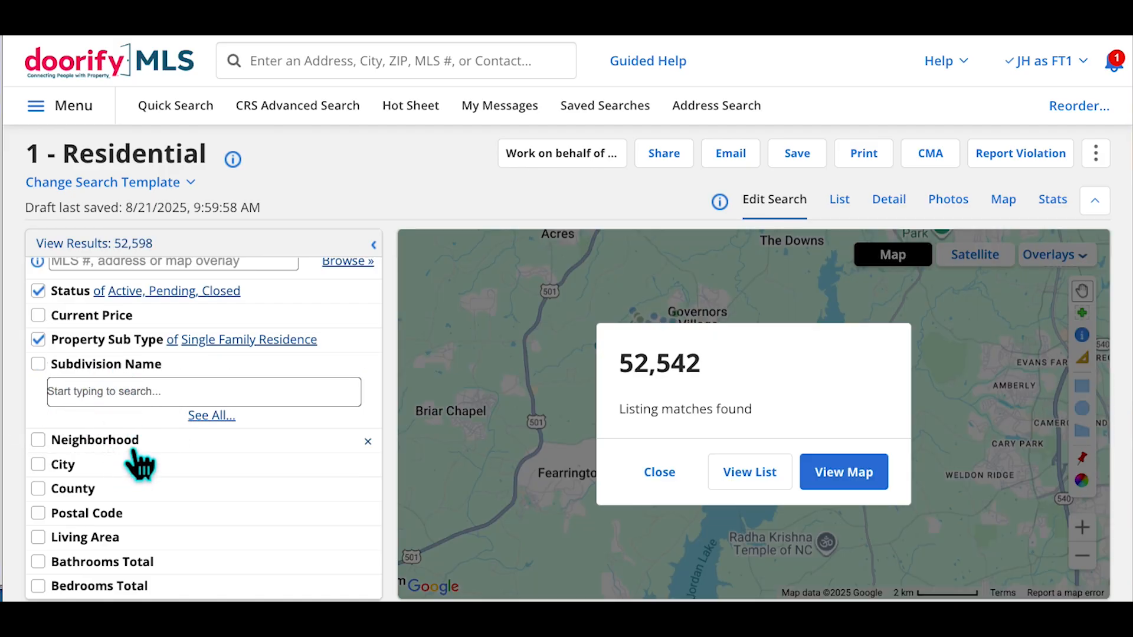
pyautogui.click(134, 450)
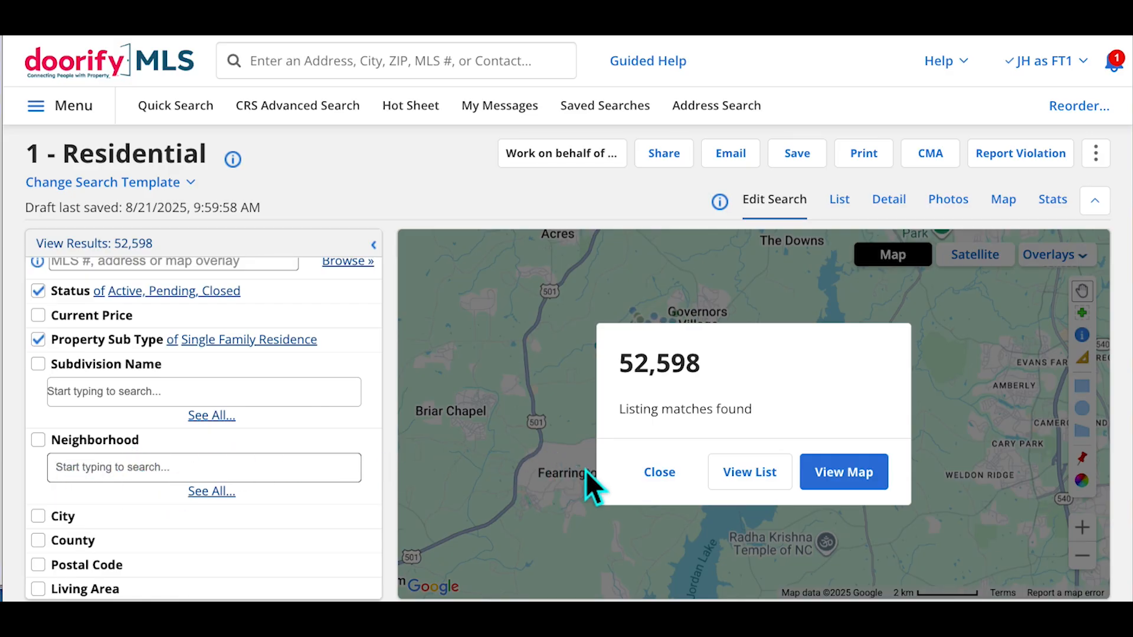
pyautogui.click(675, 483)
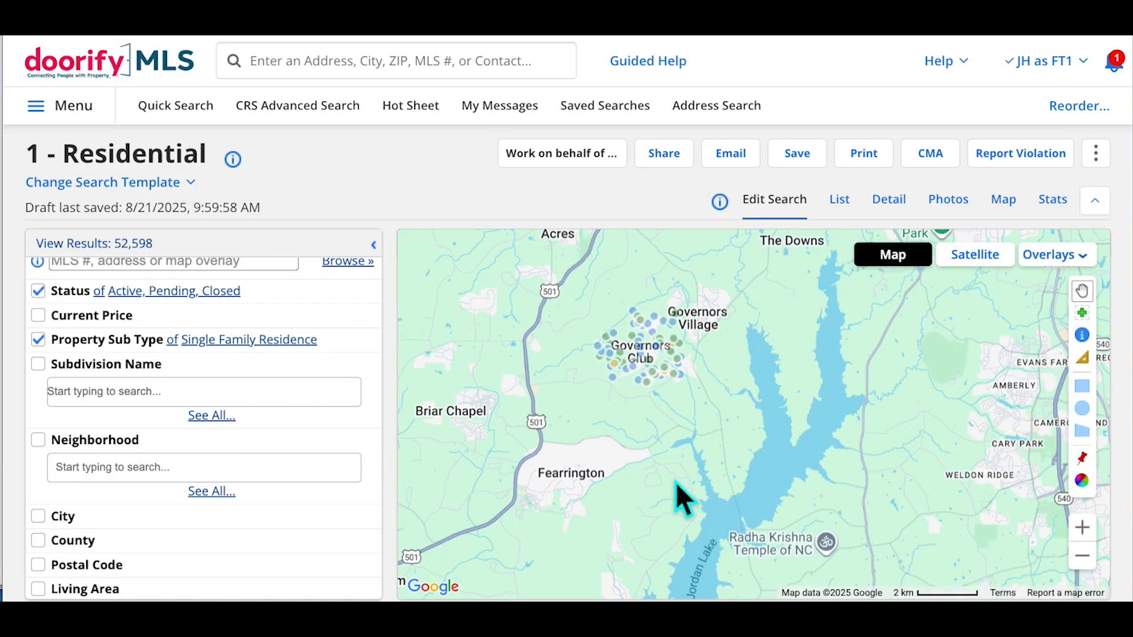
pyautogui.click(161, 375)
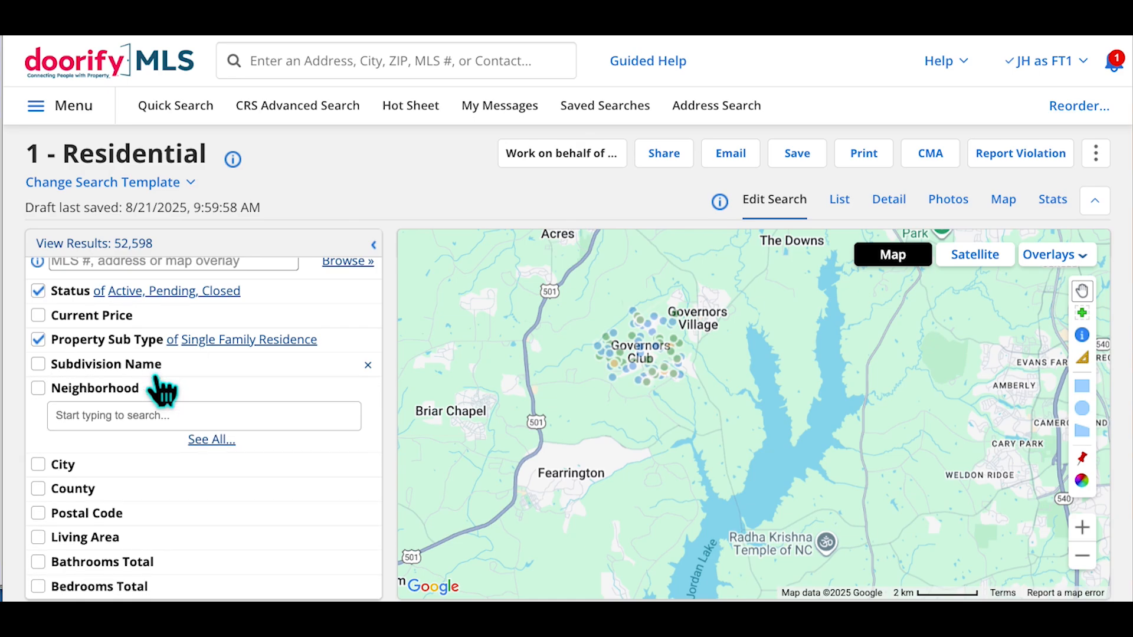
pyautogui.scroll(-3, 154, 337)
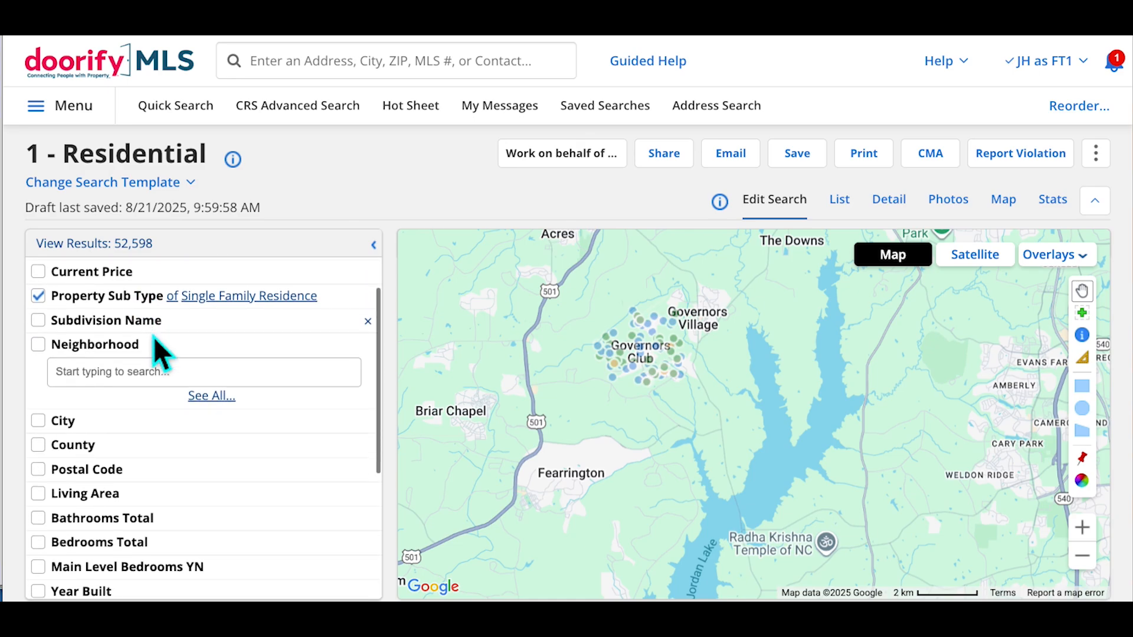
pyautogui.scroll(-2, 157, 347)
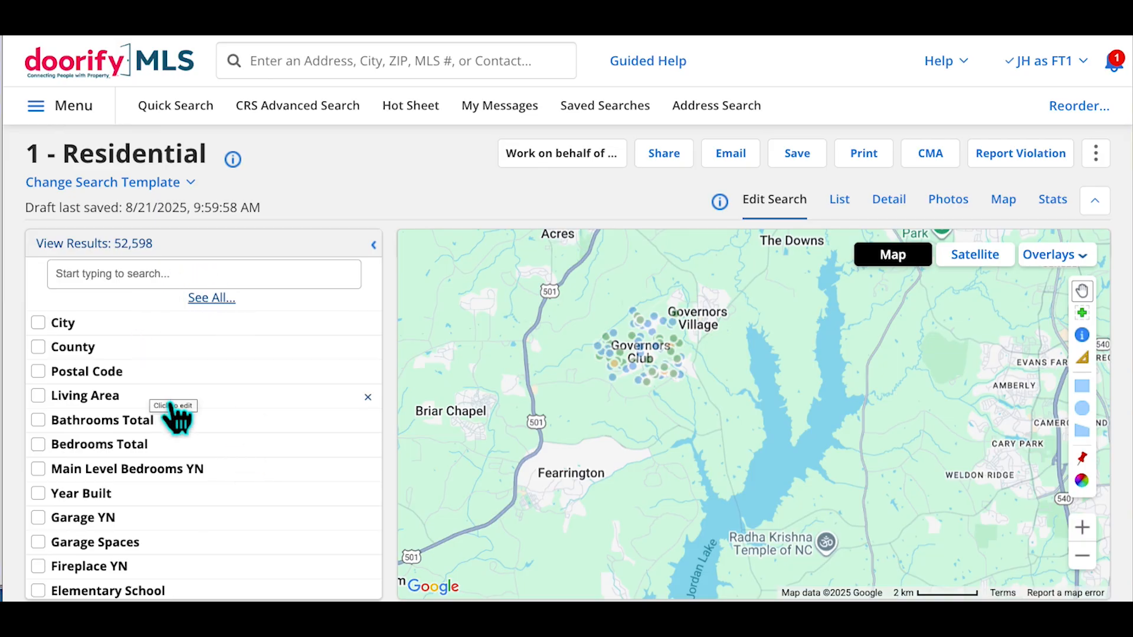
pyautogui.scroll(-4, 177, 416)
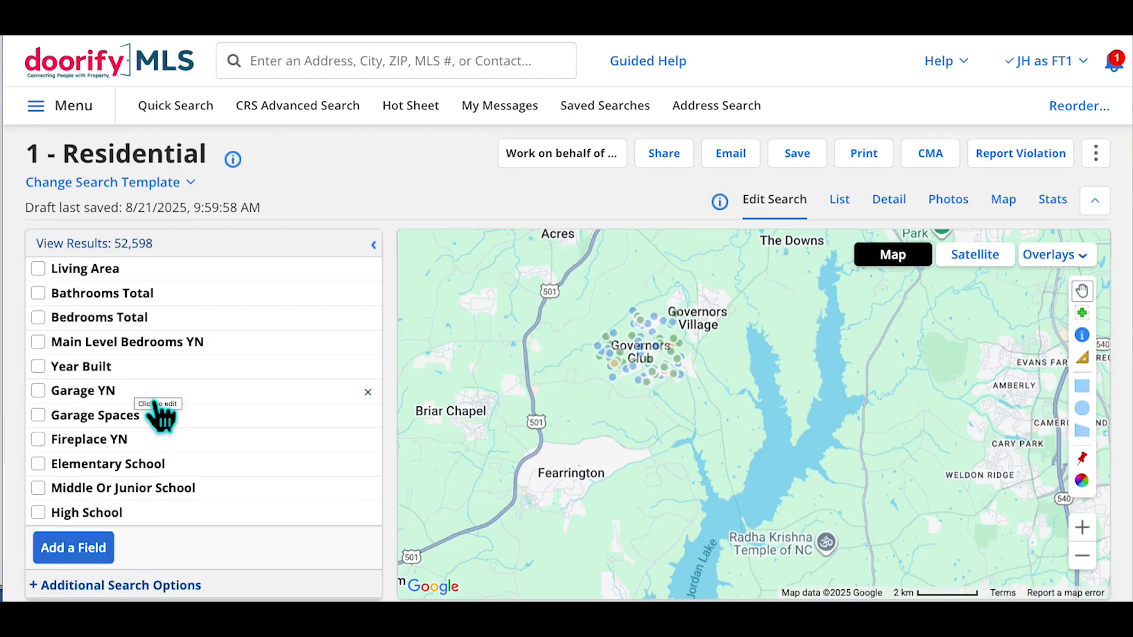
pyautogui.scroll(2, 160, 413)
pyautogui.scroll(-2, 159, 412)
# Search fields for 'lot' and add Lot Size Acres, Lot Size Square Feet and Lot Size Dimensions
pyautogui.click(91, 560)
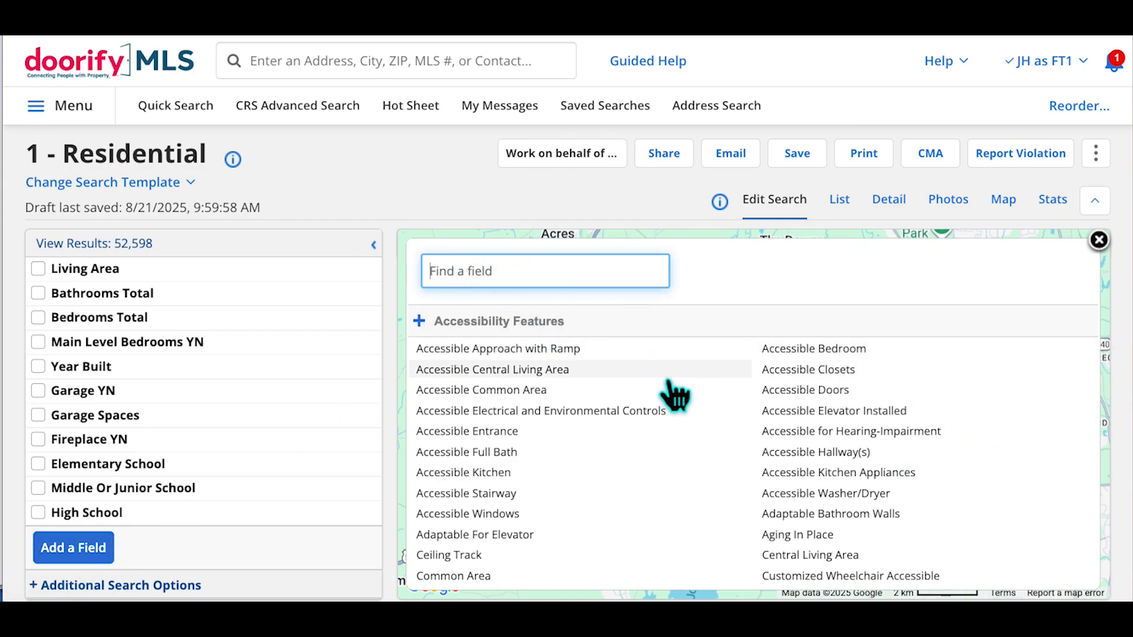
pyautogui.scroll(-4, 674, 394)
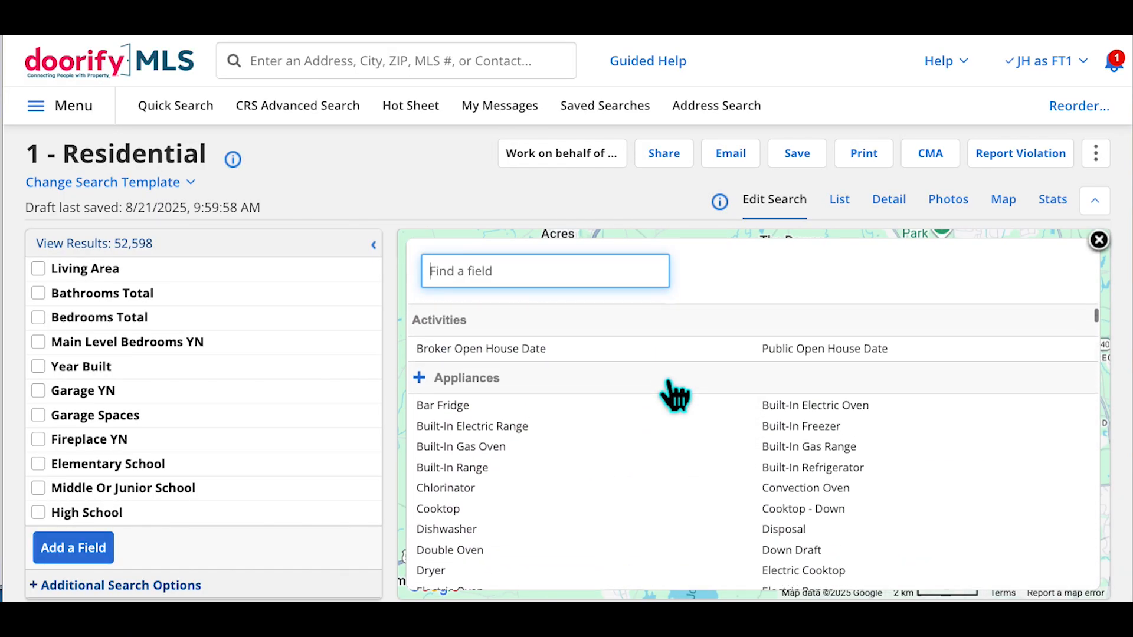
pyautogui.scroll(4, 674, 394)
pyautogui.click(506, 285)
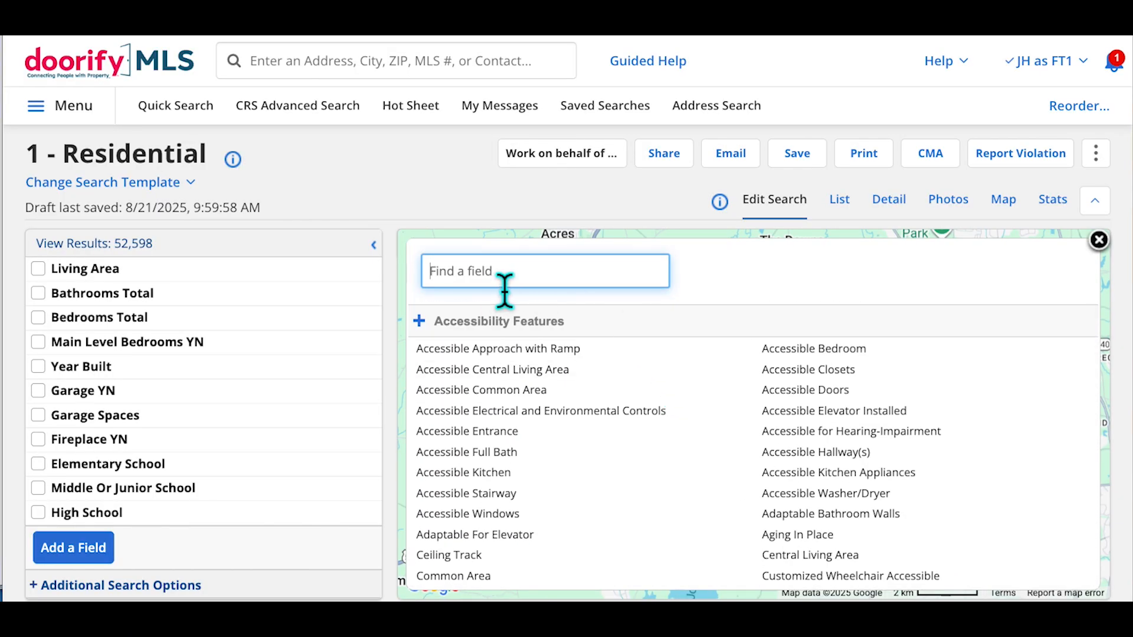
pyautogui.write('lot')
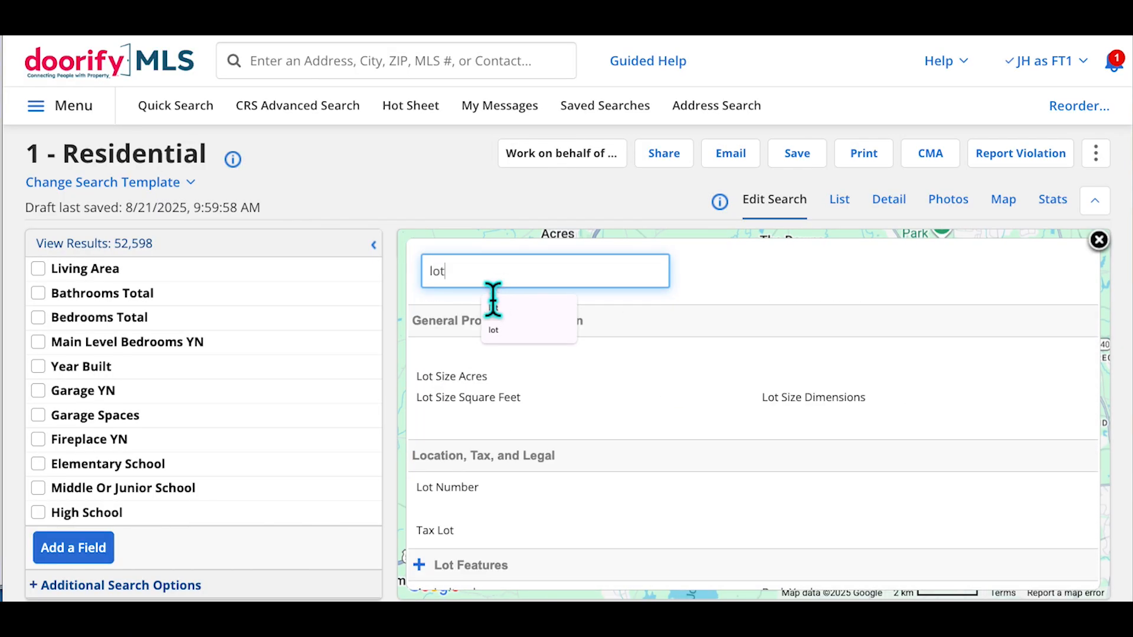
pyautogui.click(485, 382)
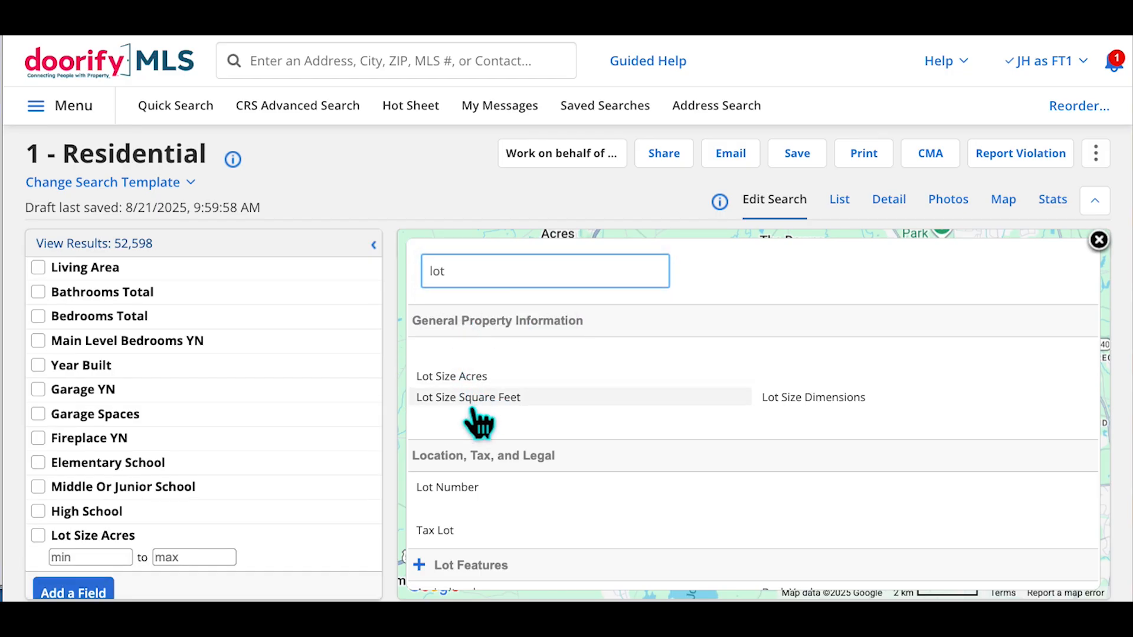
pyautogui.click(487, 396)
pyautogui.click(797, 413)
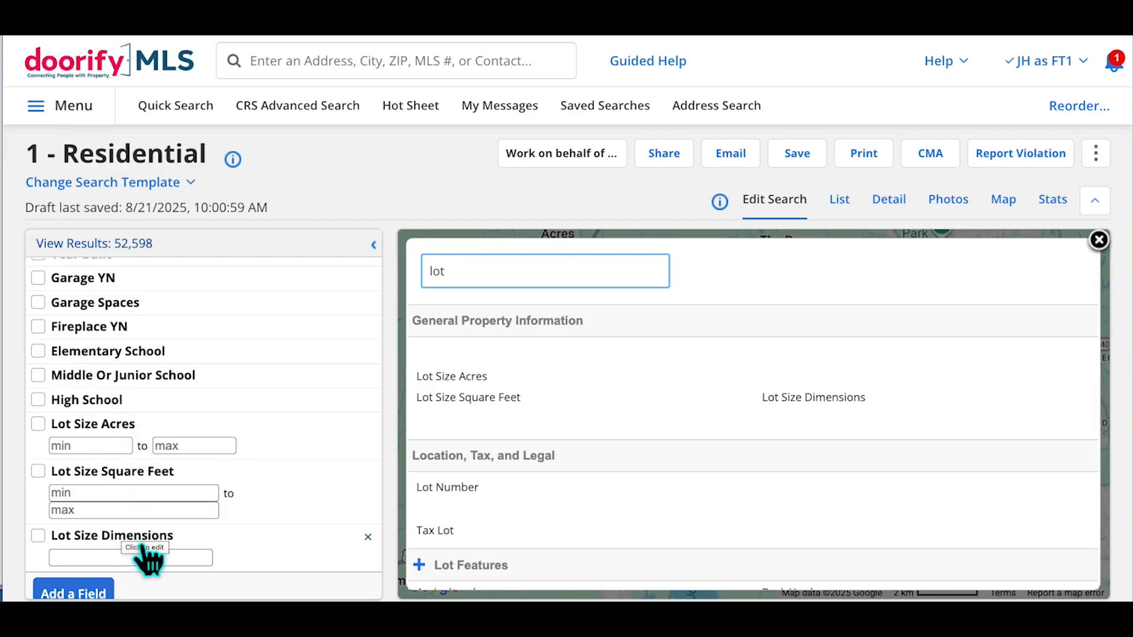
pyautogui.click(1100, 242)
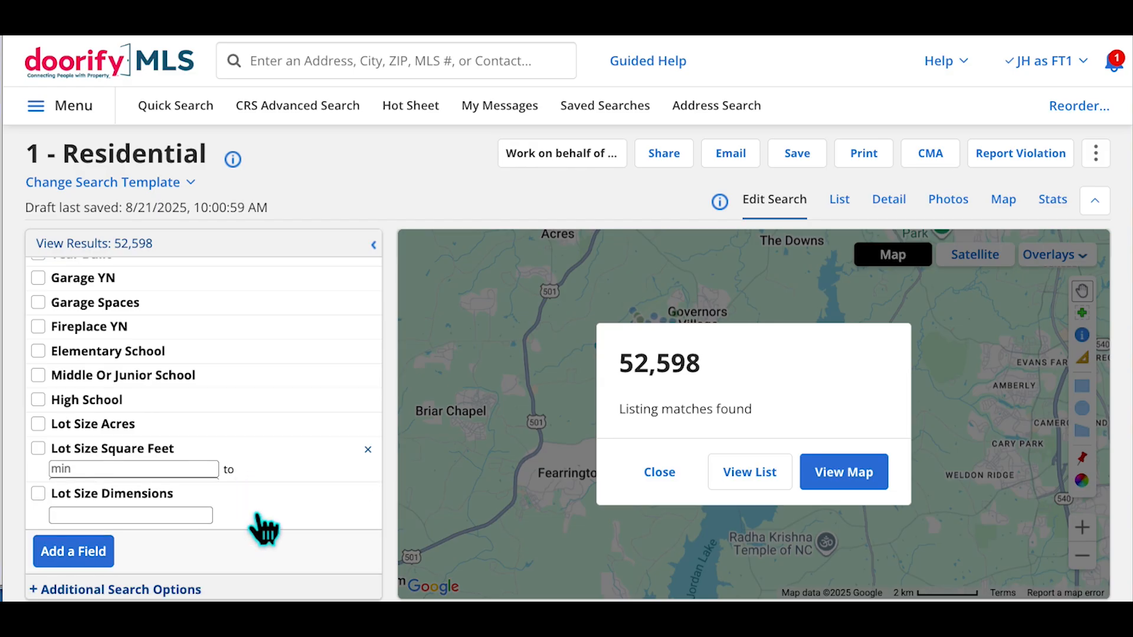
pyautogui.scroll(10, 313, 413)
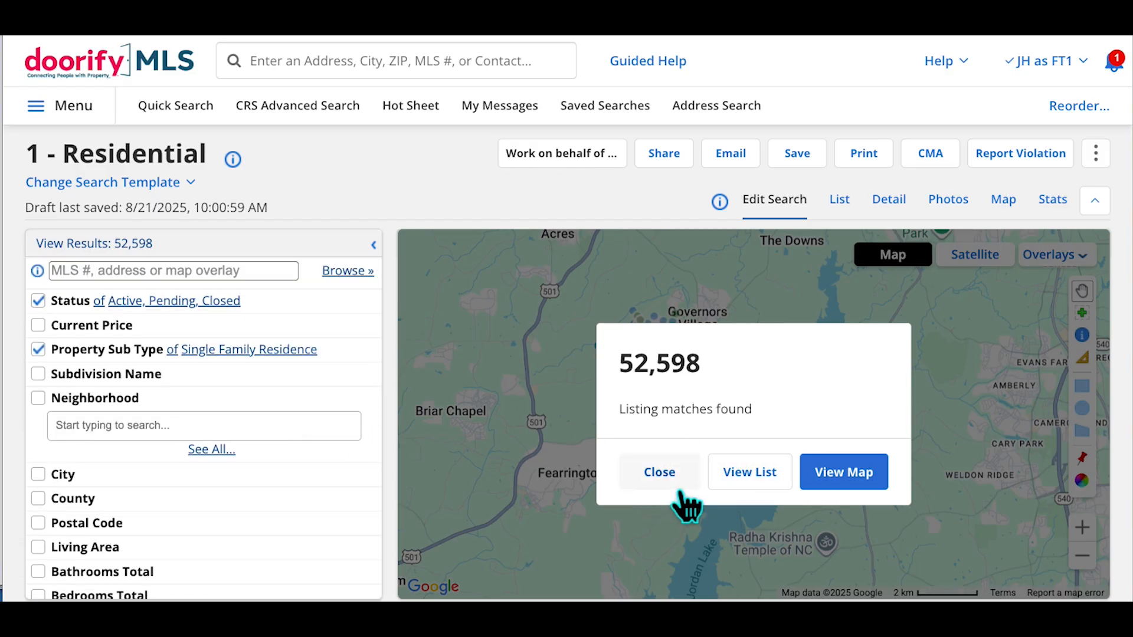
pyautogui.click(659, 472)
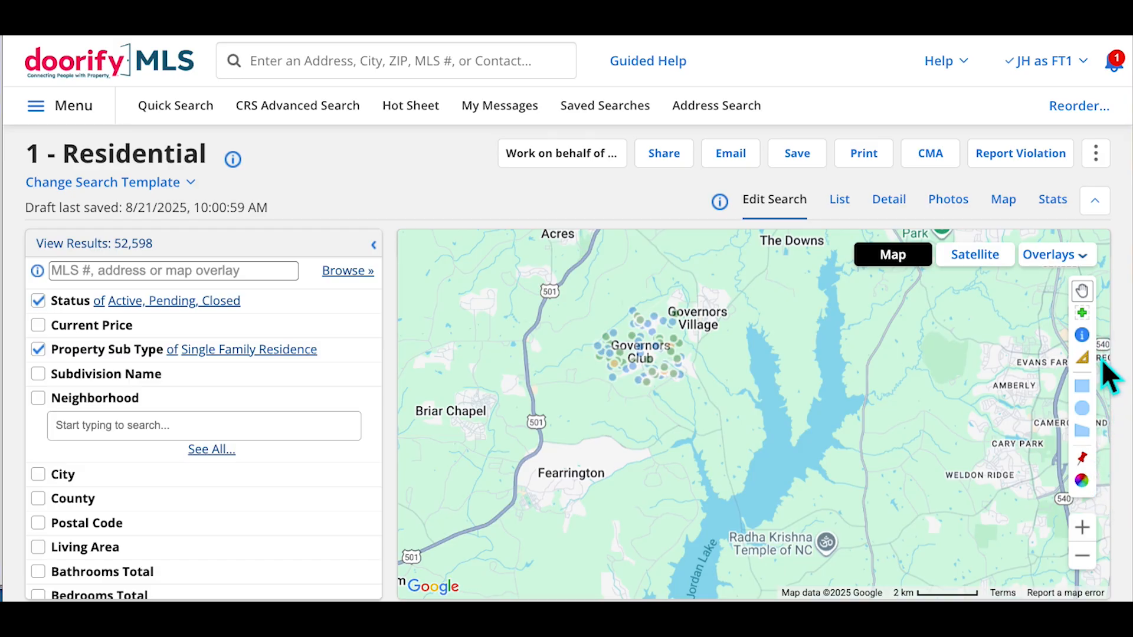
# Locate the subject property on the map by entering its street address and zip code
pyautogui.click(1103, 476)
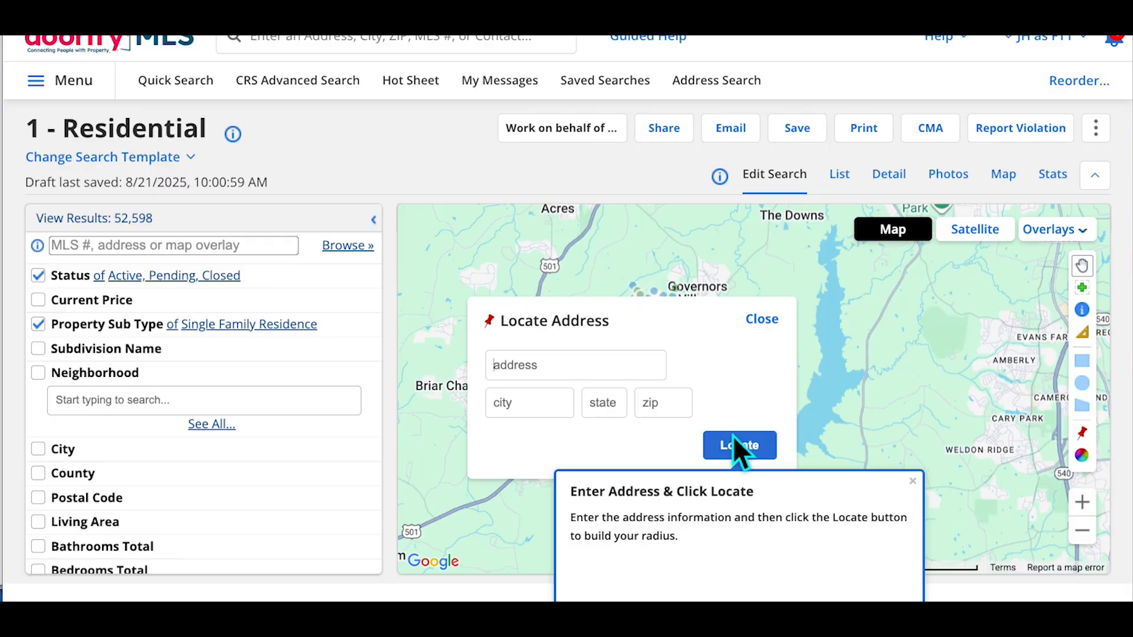
pyautogui.click(912, 481)
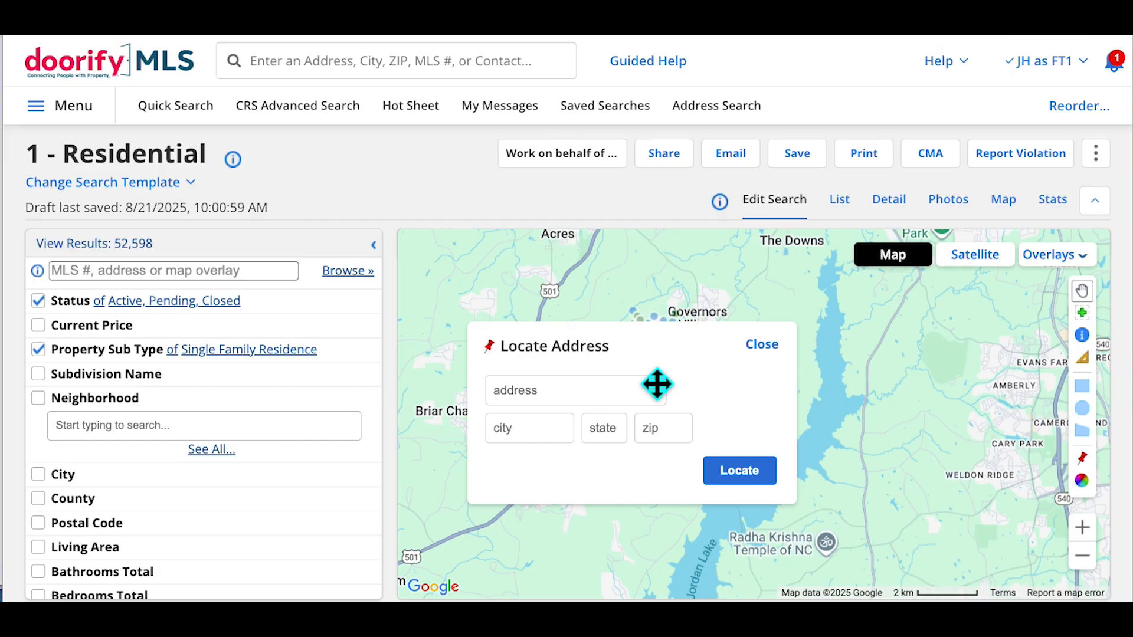
pyautogui.click(552, 394)
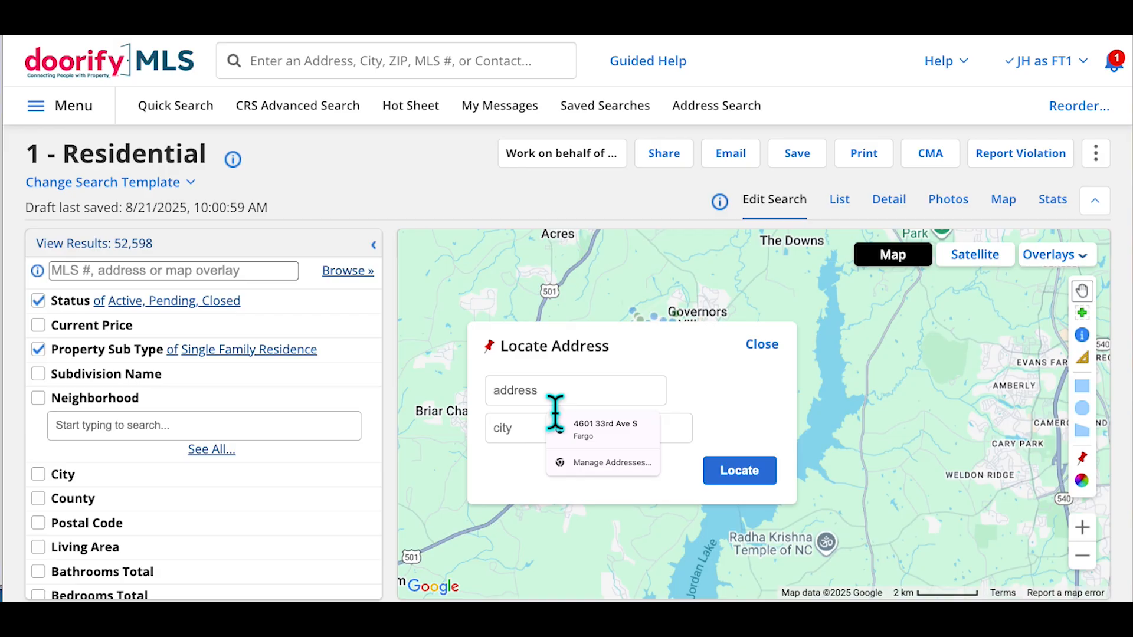
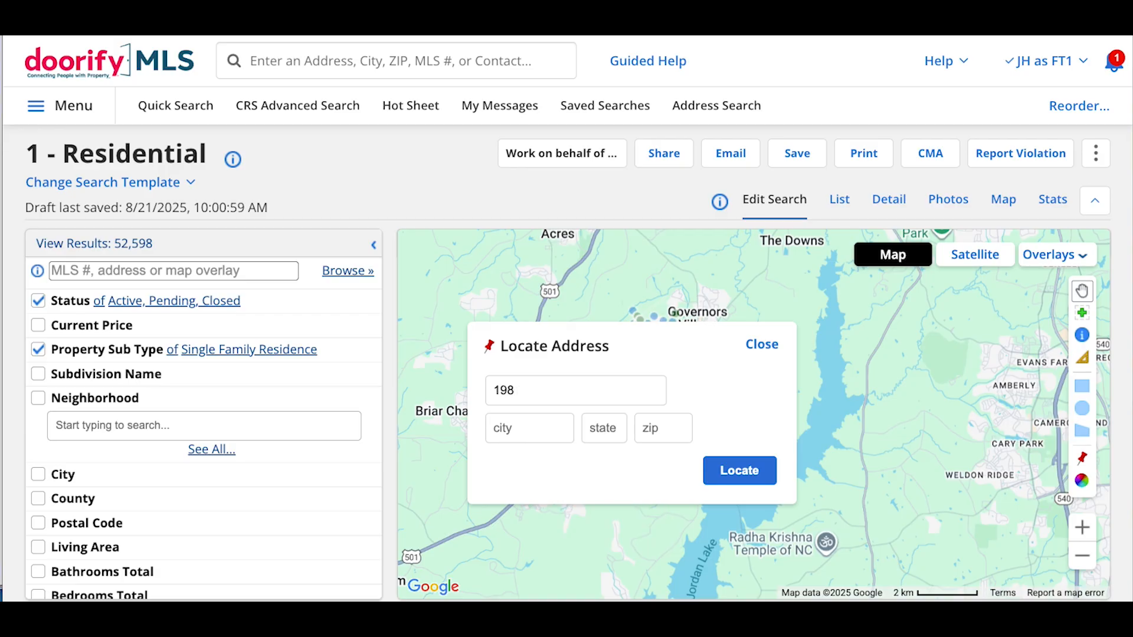
pyautogui.click(675, 438)
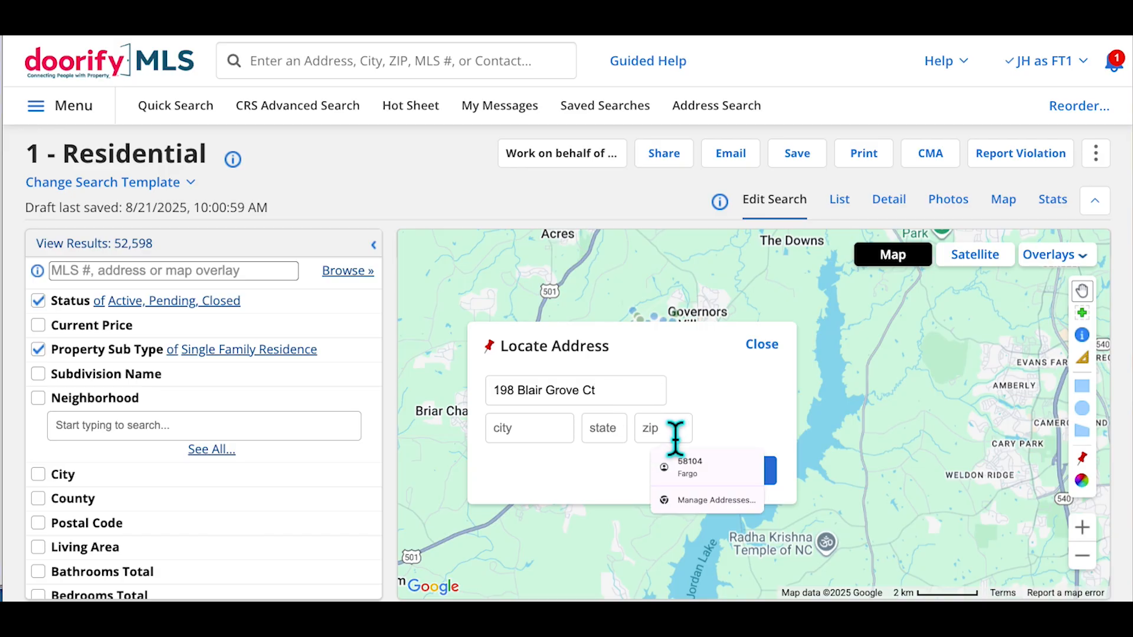
pyautogui.write('27215')
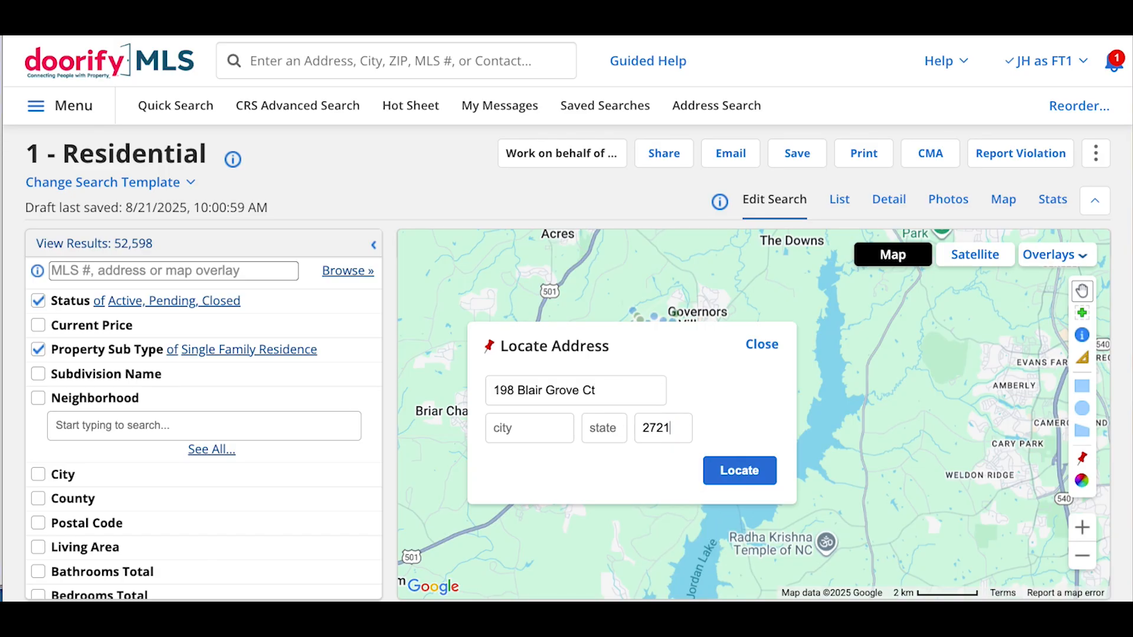
pyautogui.click(741, 479)
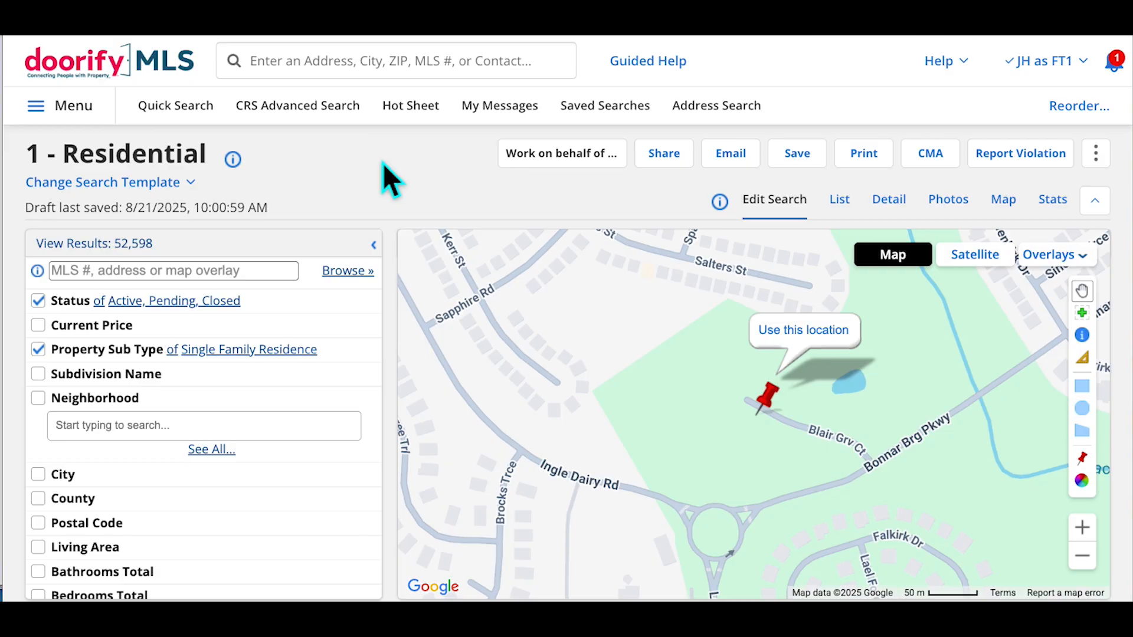
# Switch to satellite view, zoom out, drag the pin onto the house lot and use this location
pyautogui.hotkey('ctrl', '-')
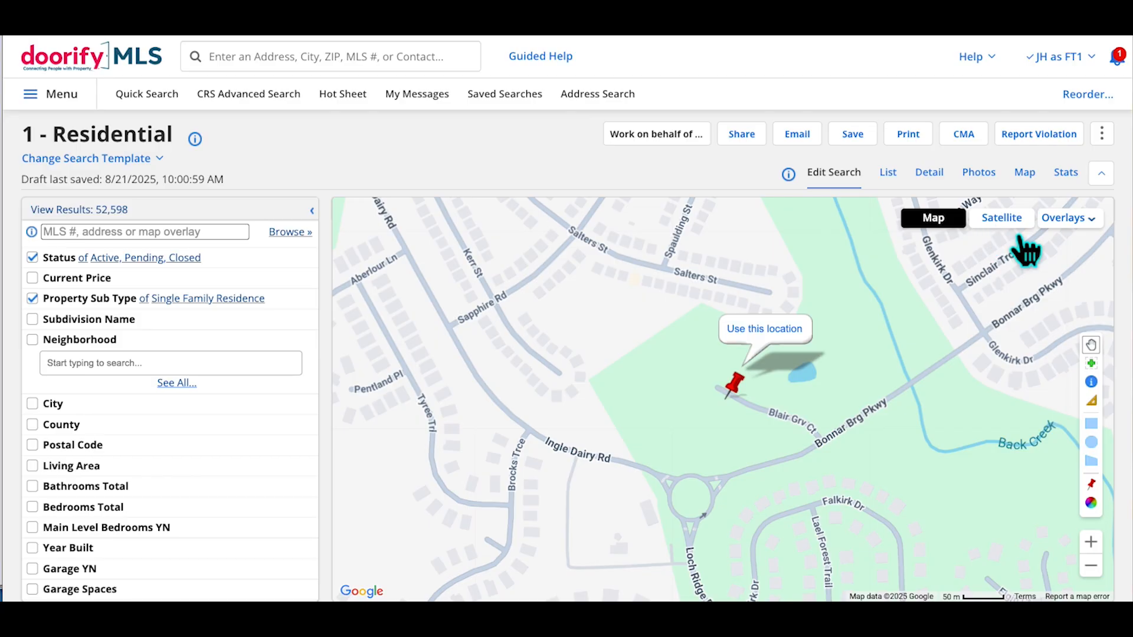
pyautogui.click(1003, 220)
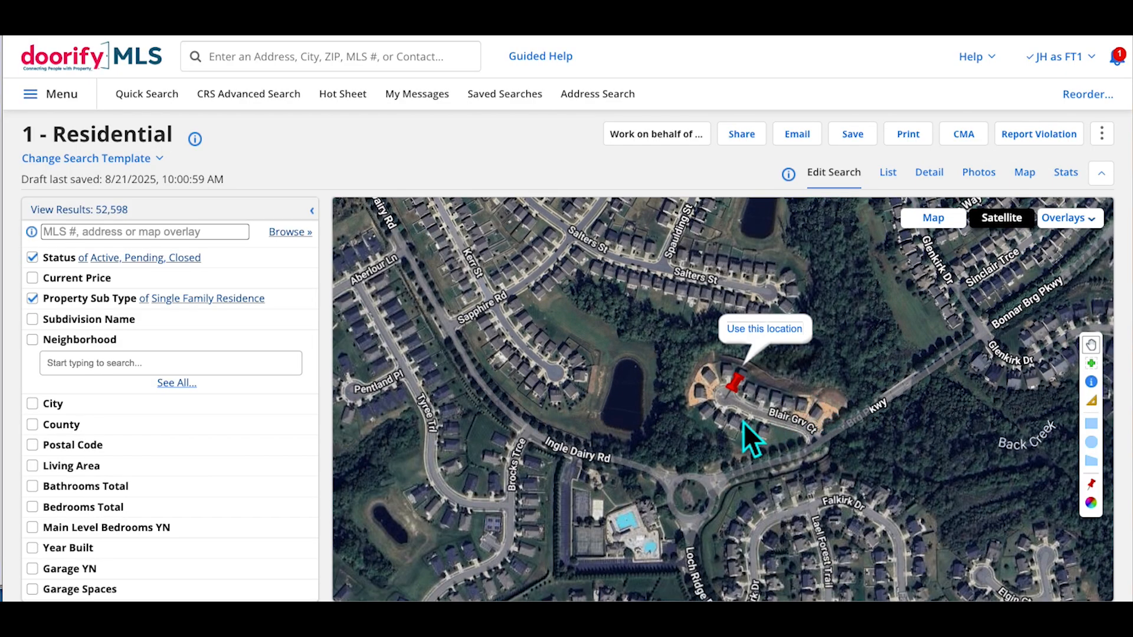
pyautogui.scroll(2, 752, 414)
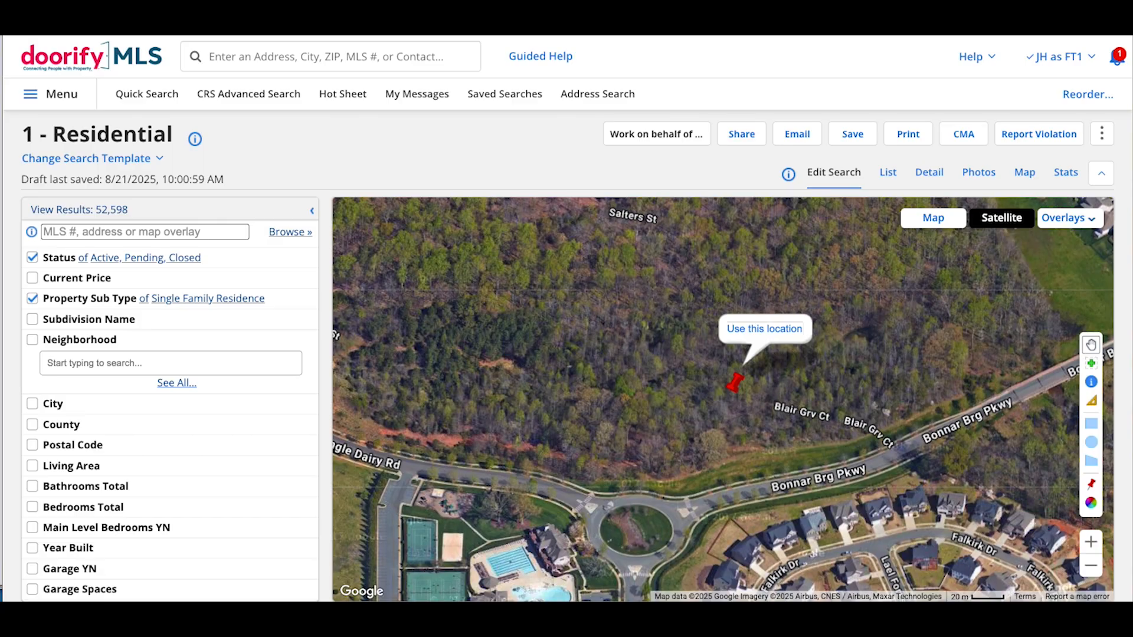
pyautogui.click(1090, 565)
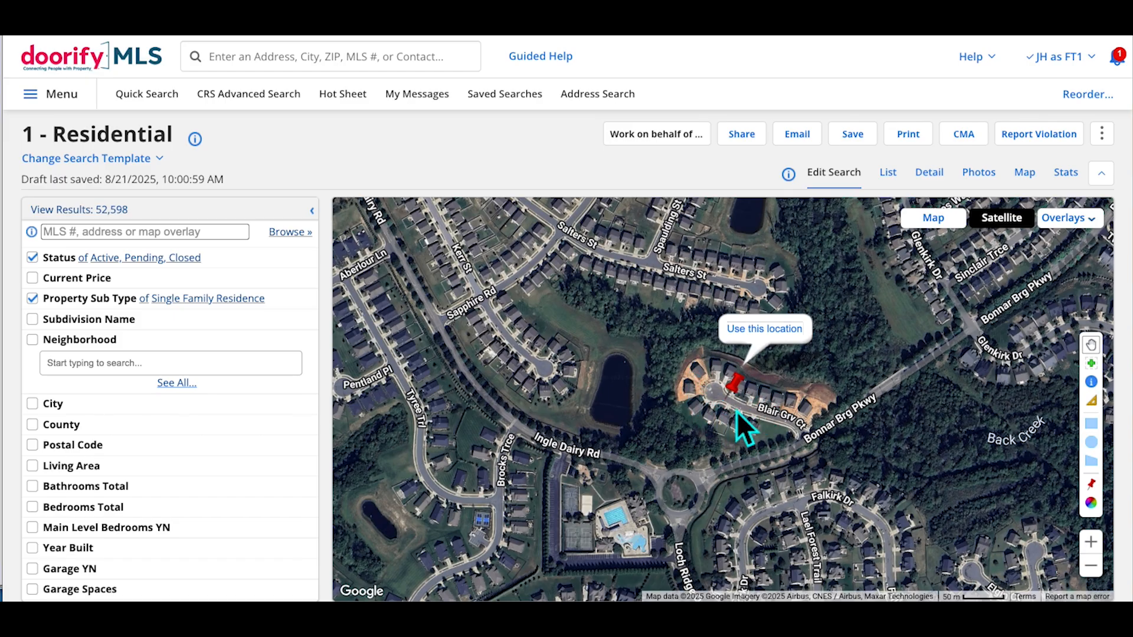
pyautogui.moveTo(736, 387)
pyautogui.mouseDown()
pyautogui.moveTo(719, 402)
pyautogui.moveTo(753, 384)
pyautogui.moveTo(719, 393)
pyautogui.mouseUp()
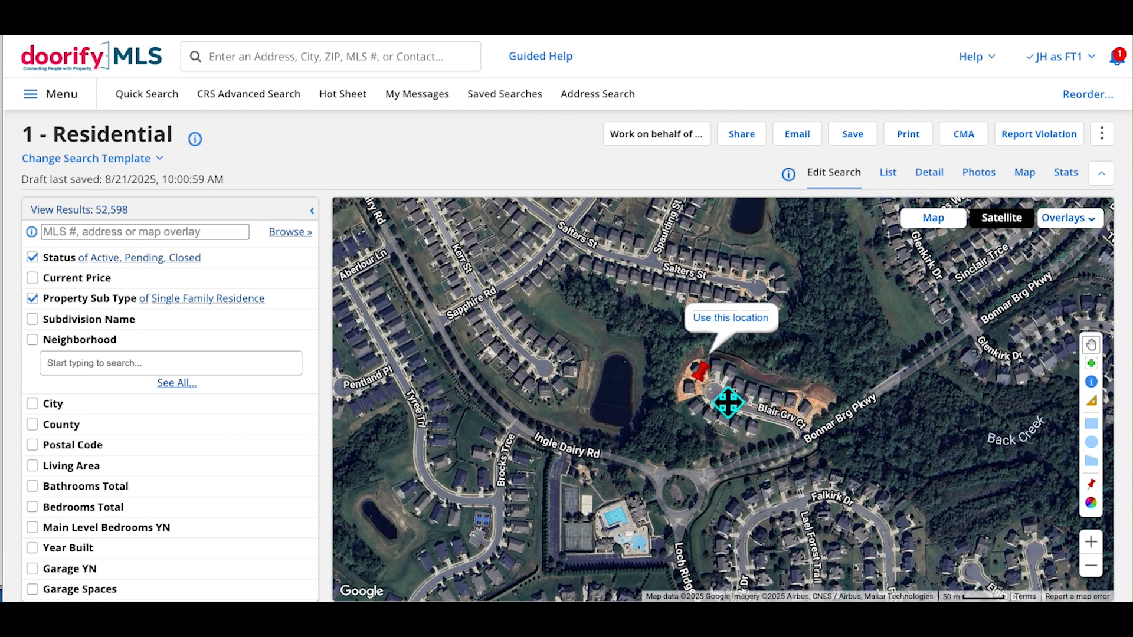
pyautogui.moveTo(705, 375); pyautogui.dragTo(726, 391)
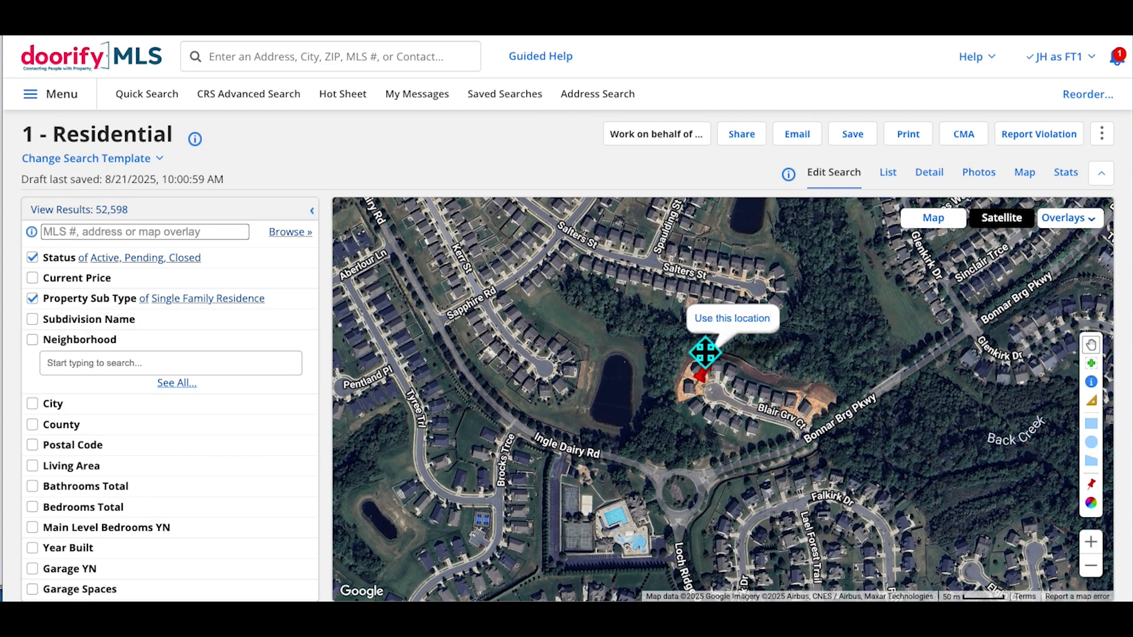
pyautogui.click(766, 329)
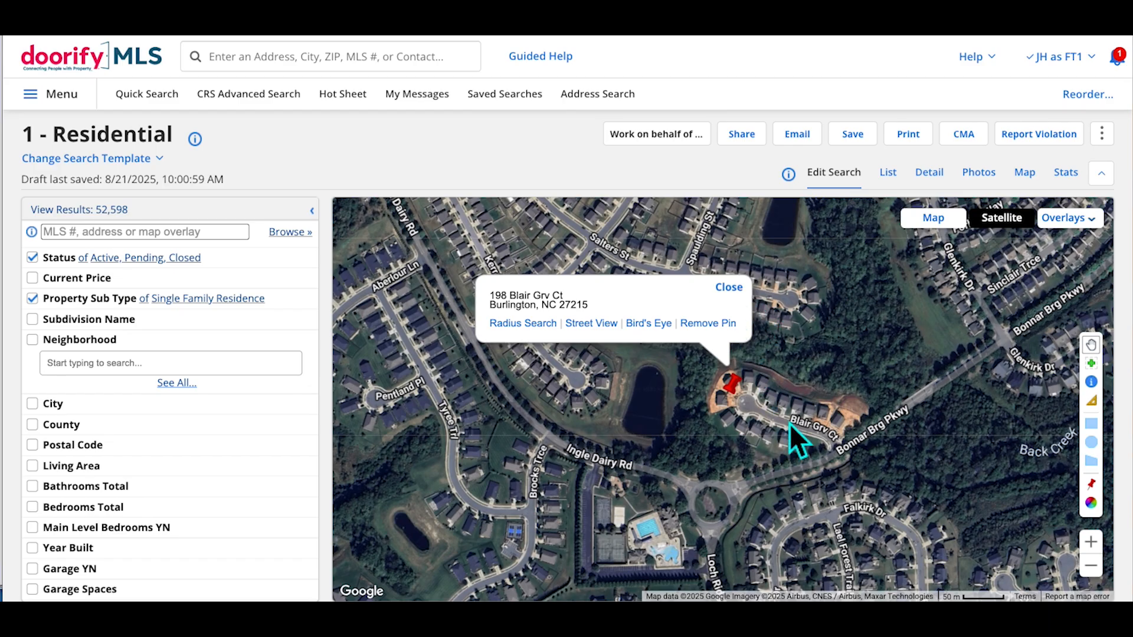
# Recentre the satellite map on the pinned address and turn on Do Not Disturb until this evening
pyautogui.moveTo(869, 493); pyautogui.dragTo(682, 433)
pyautogui.moveTo(720, 480); pyautogui.dragTo(837, 448)
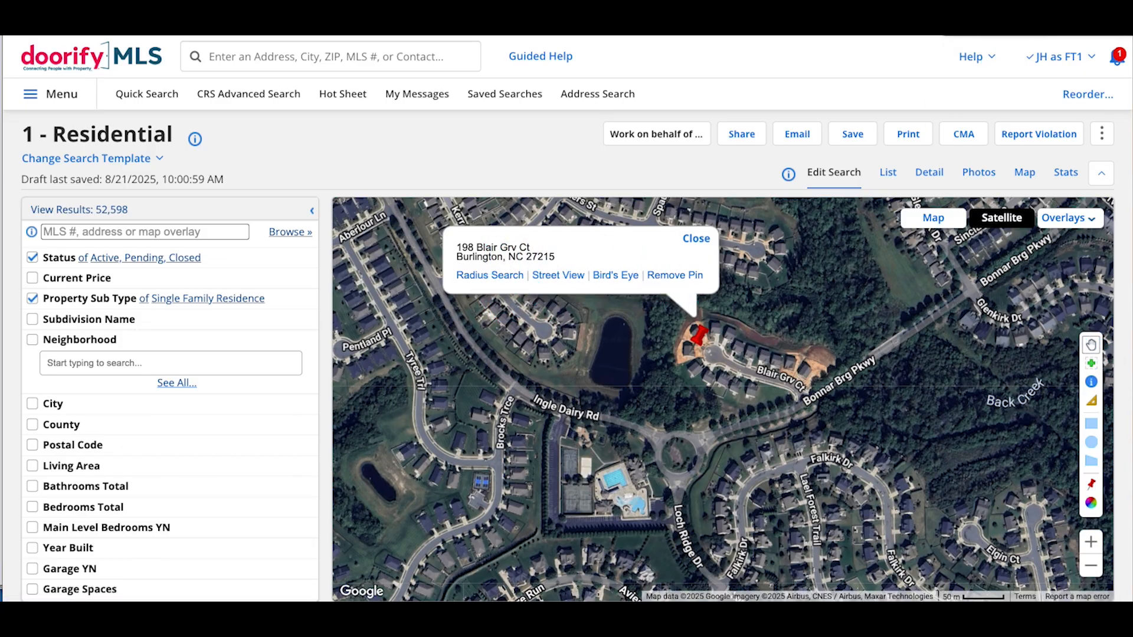
pyautogui.click(1029, 26)
pyautogui.click(1057, 36)
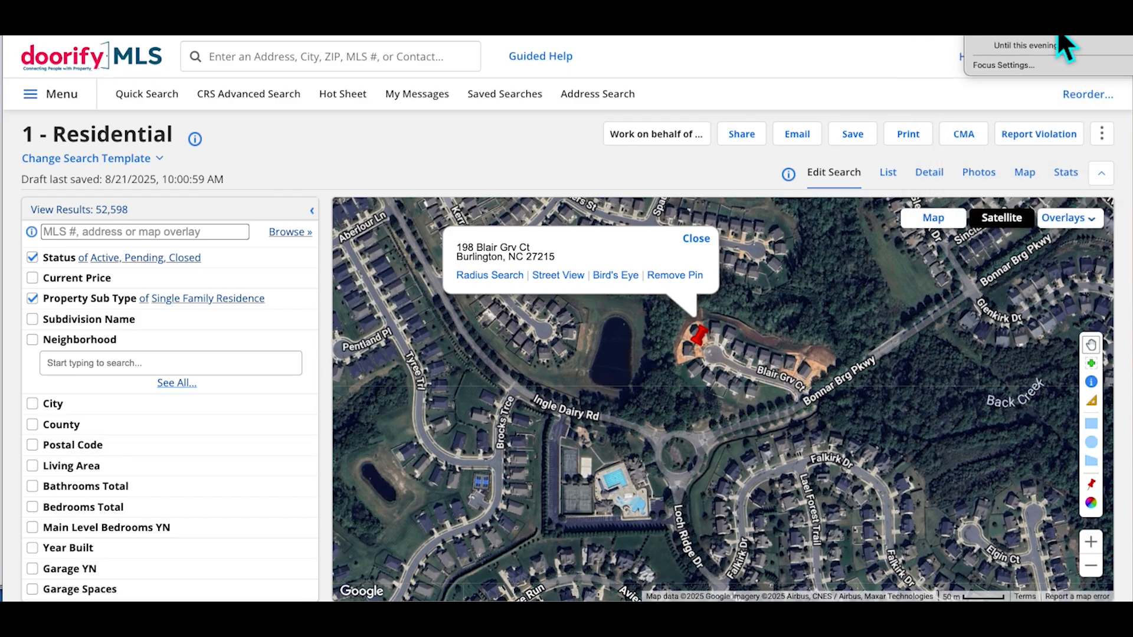
pyautogui.click(1043, 31)
pyautogui.click(979, 27)
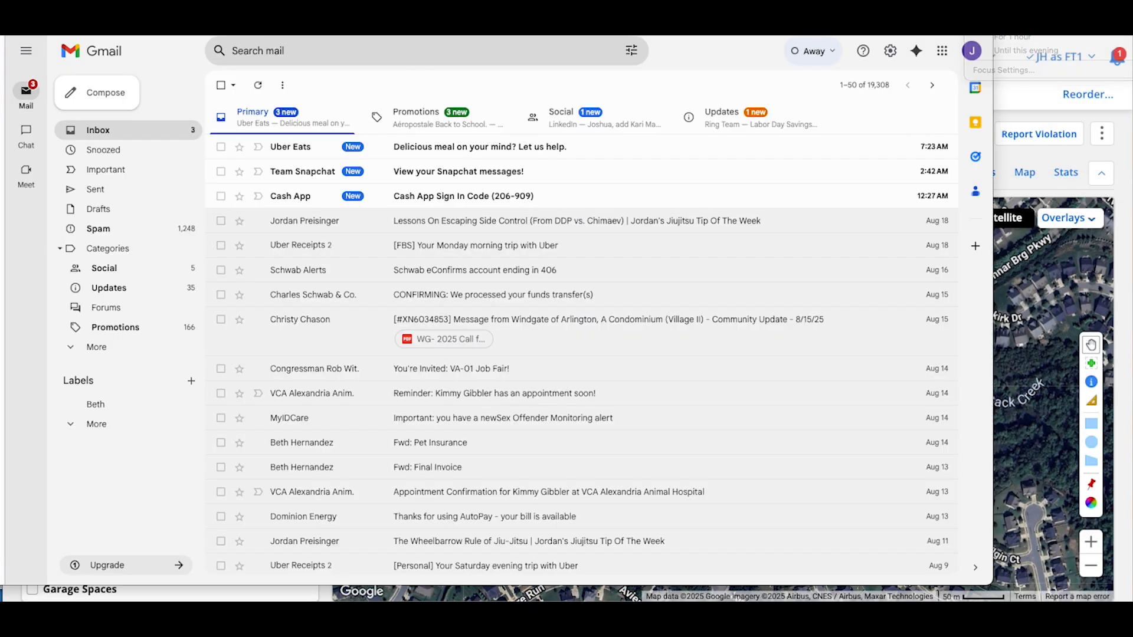
pyautogui.click(1032, 104)
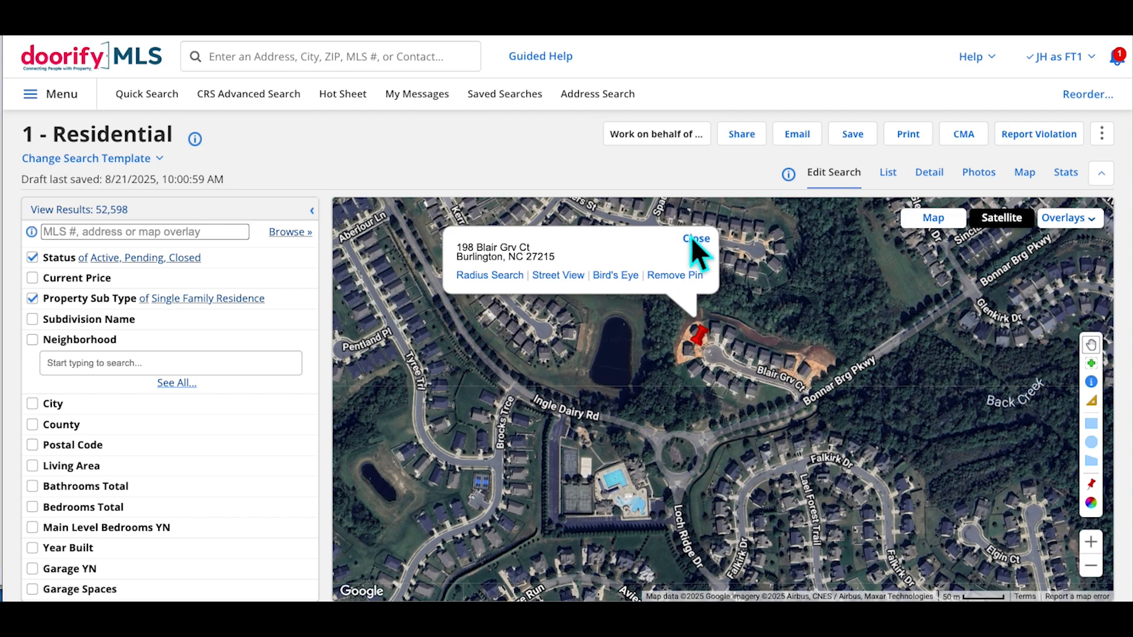
# Create a 1.0-mile radius search circle around the pinned address
pyautogui.click(498, 280)
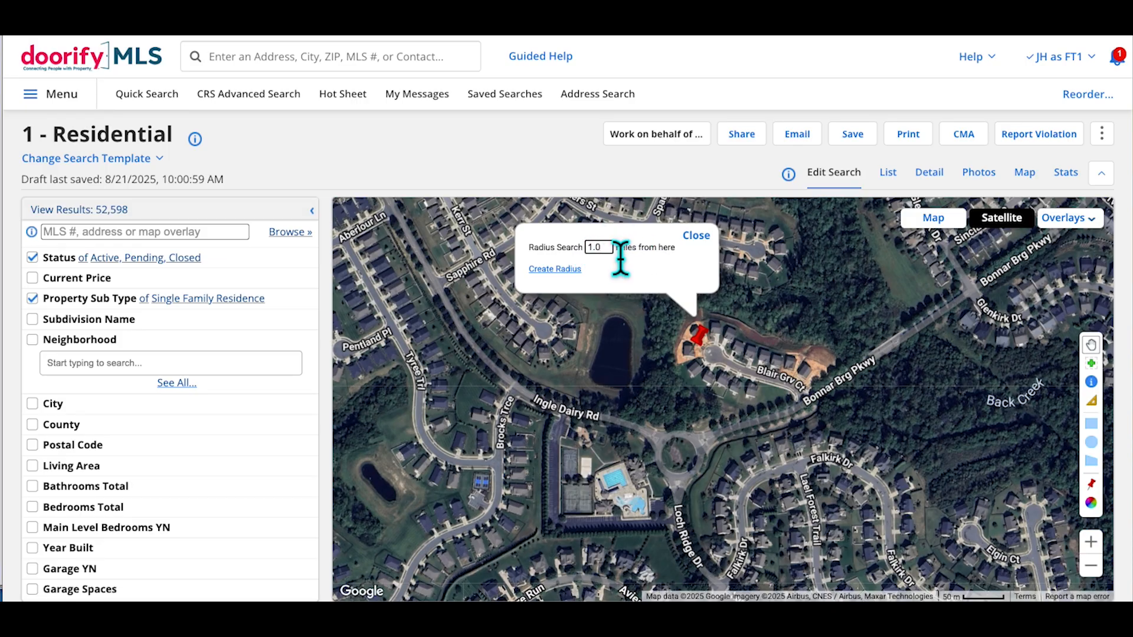
pyautogui.click(564, 272)
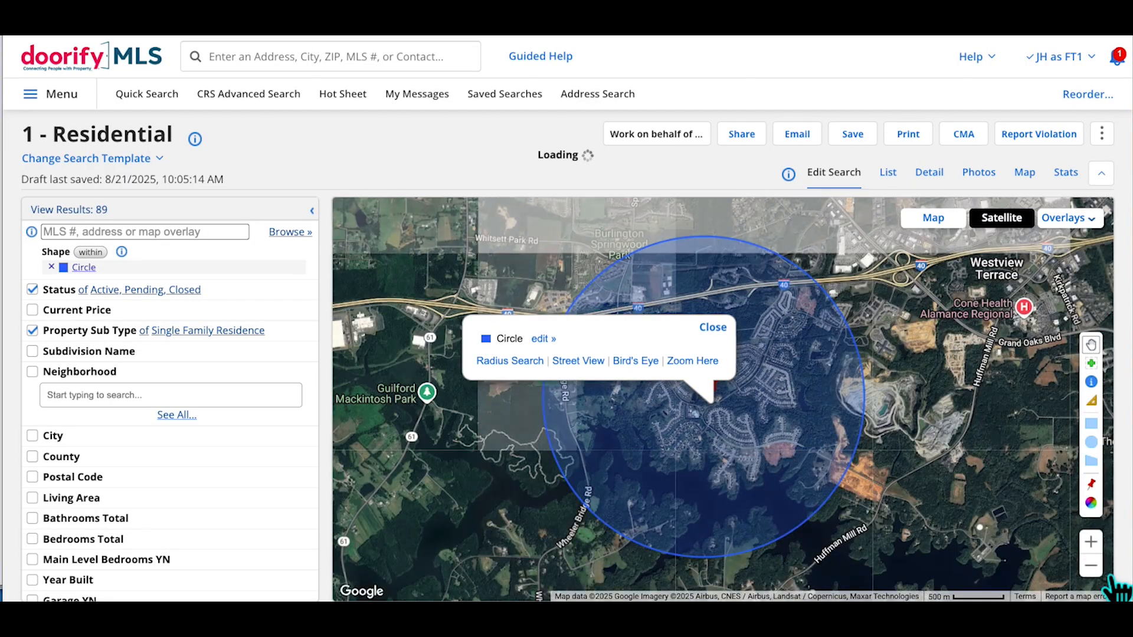
# Dismiss the circle popup, zoom in on the search circle, and show the Status colour legend
pyautogui.click(721, 327)
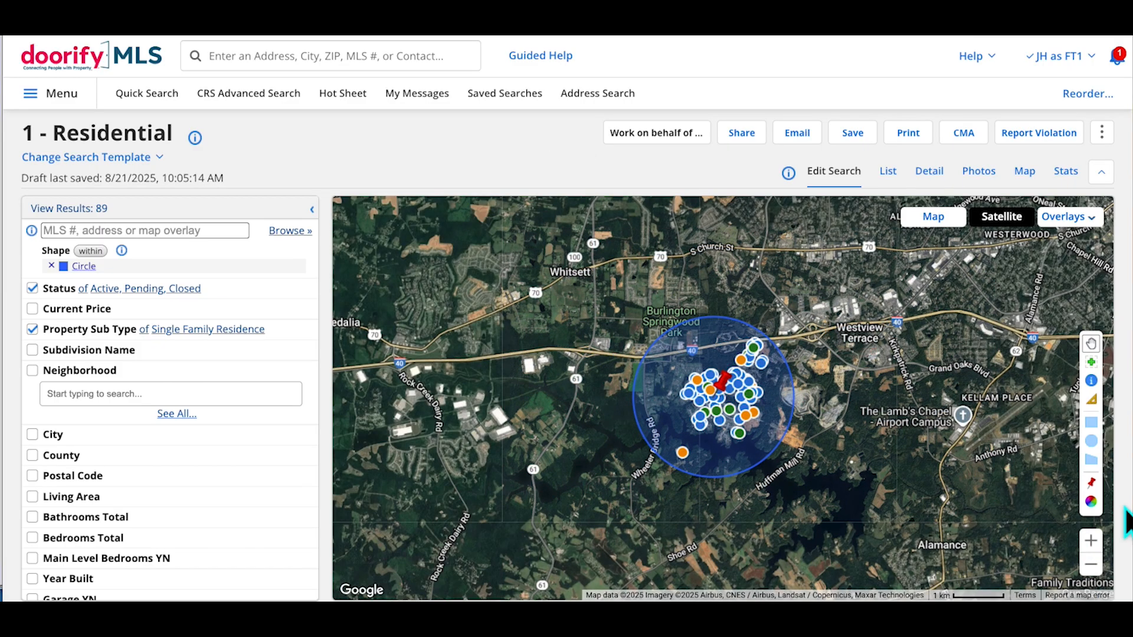
pyautogui.click(1091, 541)
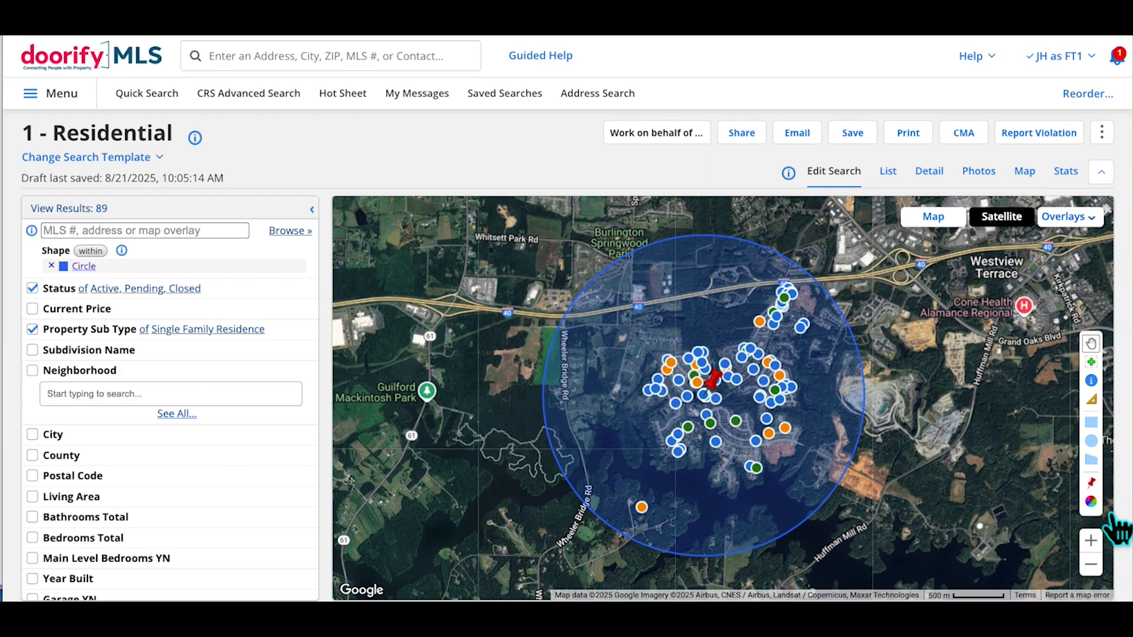
pyautogui.click(1092, 501)
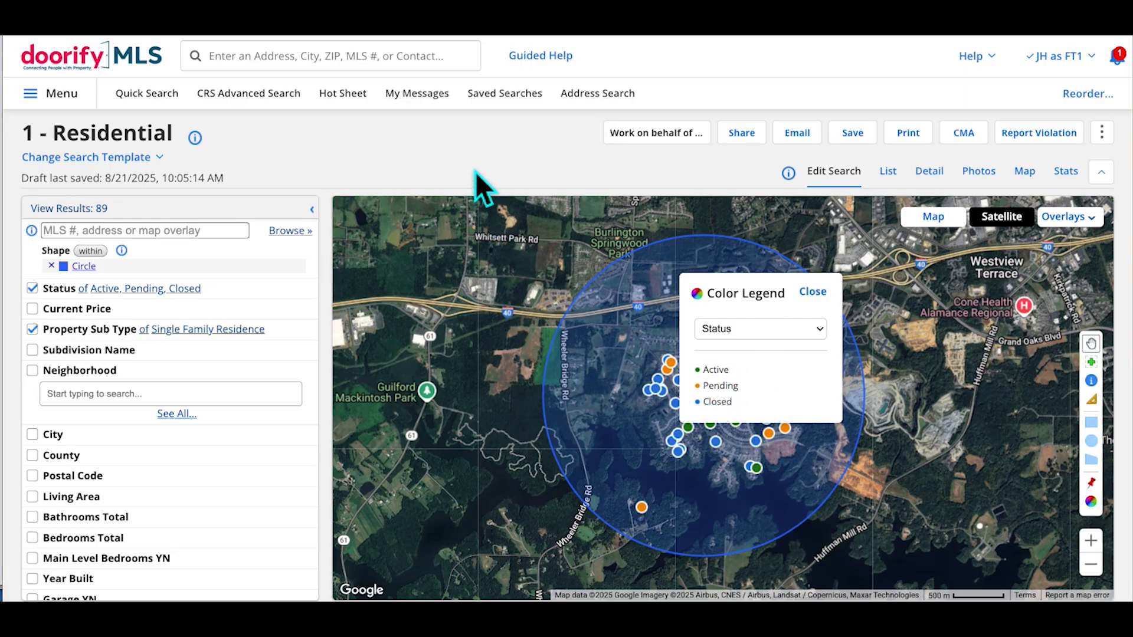
# Enlarge the page and preview marker colouring by Price, then by Price/Square Foot
pyautogui.hotkey('ctrl', '+')
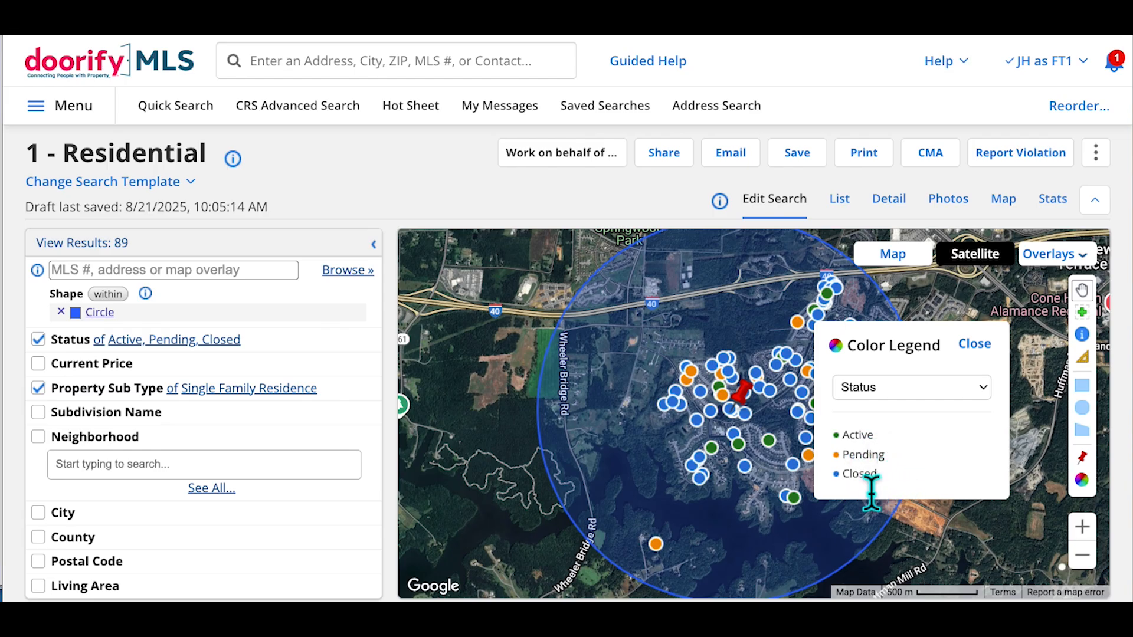
pyautogui.click(929, 391)
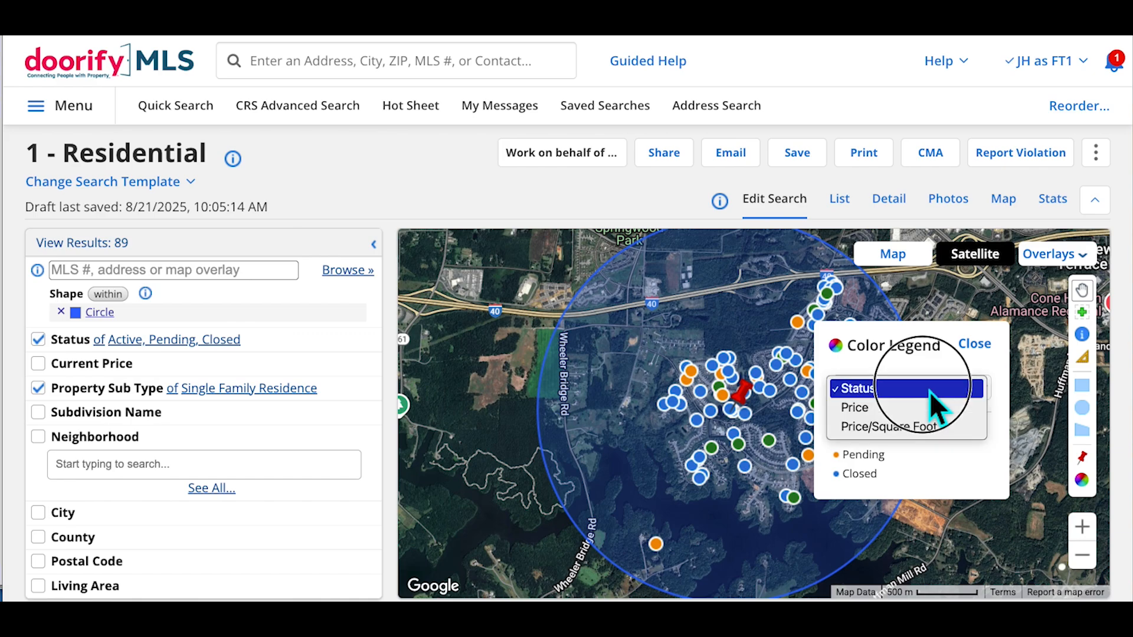
pyautogui.click(903, 413)
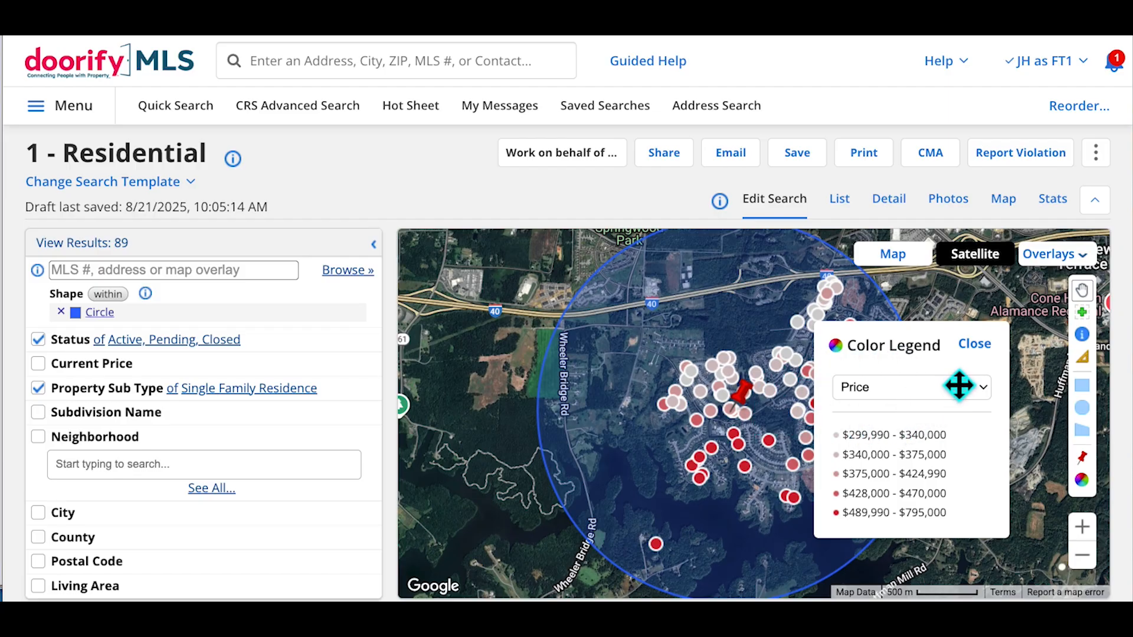
pyautogui.click(938, 394)
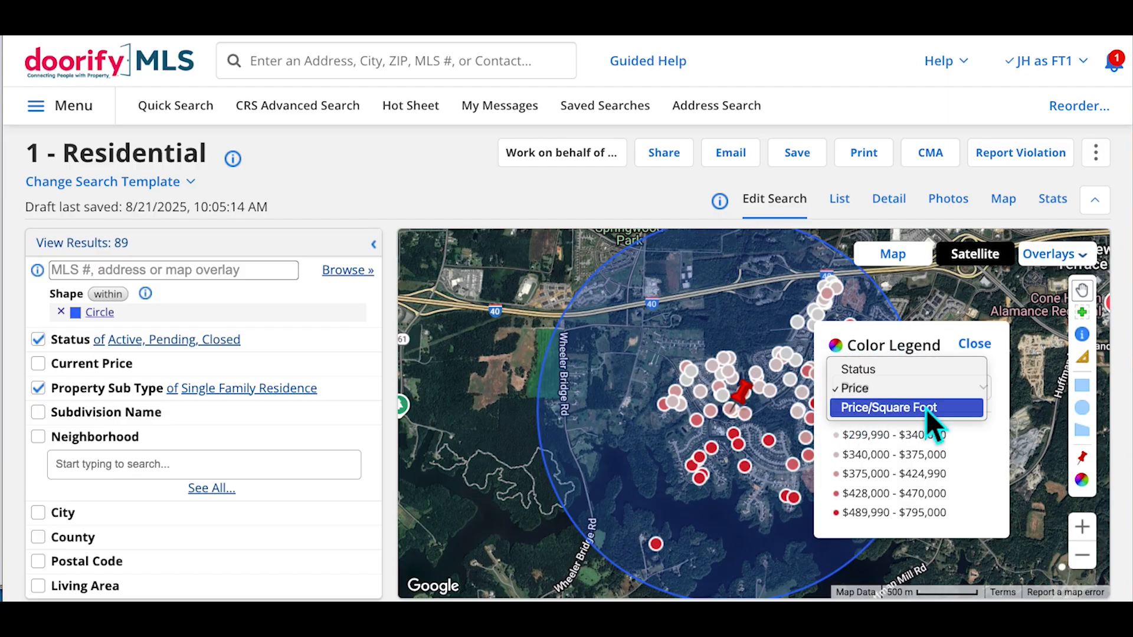
pyautogui.click(925, 409)
pyautogui.click(974, 344)
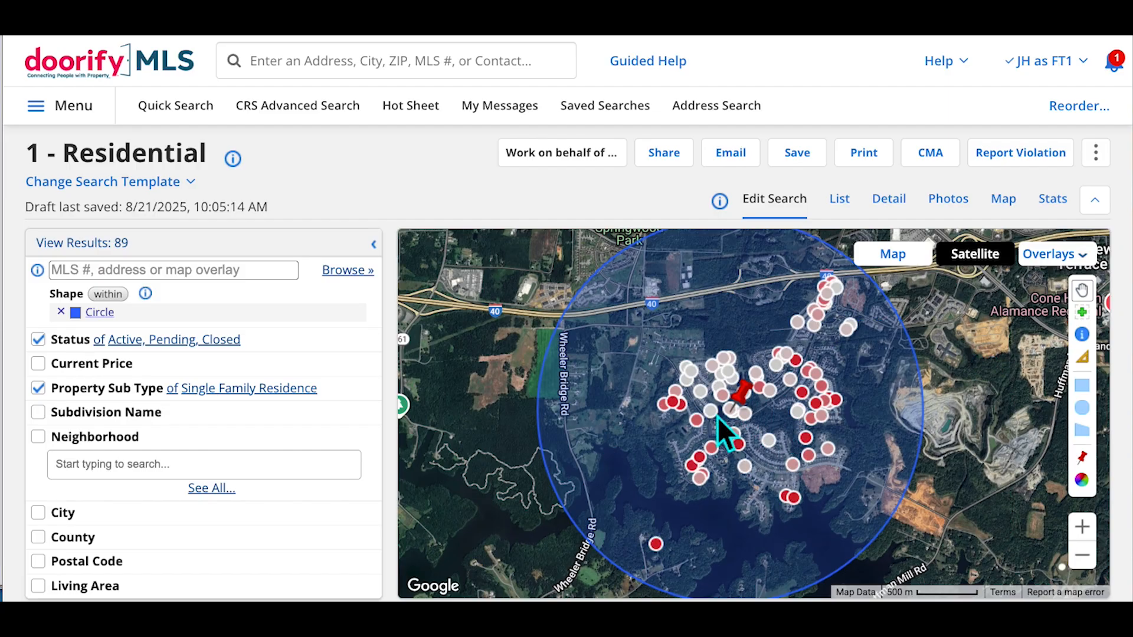
# Switch marker colouring back to Status, close the legend, and zoom out to the full circle
pyautogui.click(1082, 482)
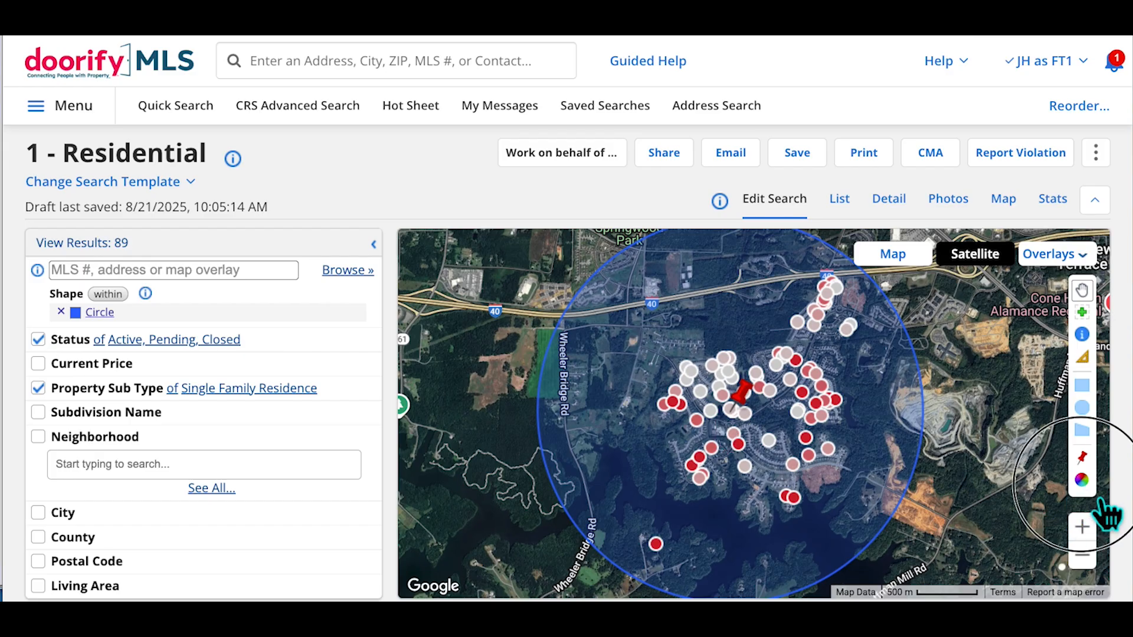
pyautogui.click(909, 394)
pyautogui.click(870, 351)
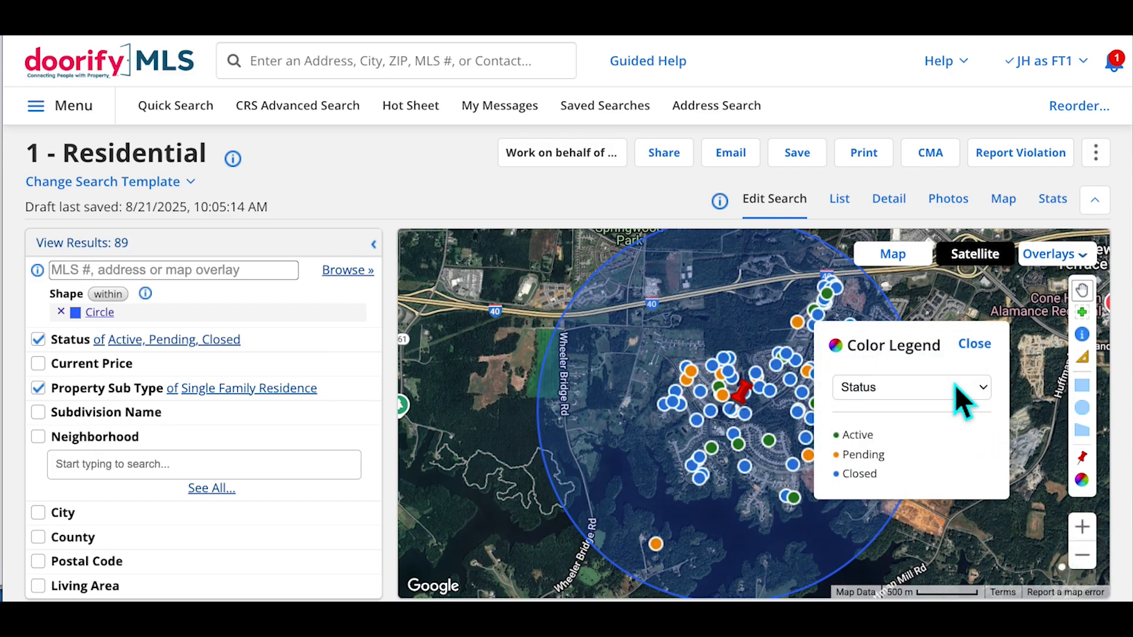
pyautogui.click(975, 345)
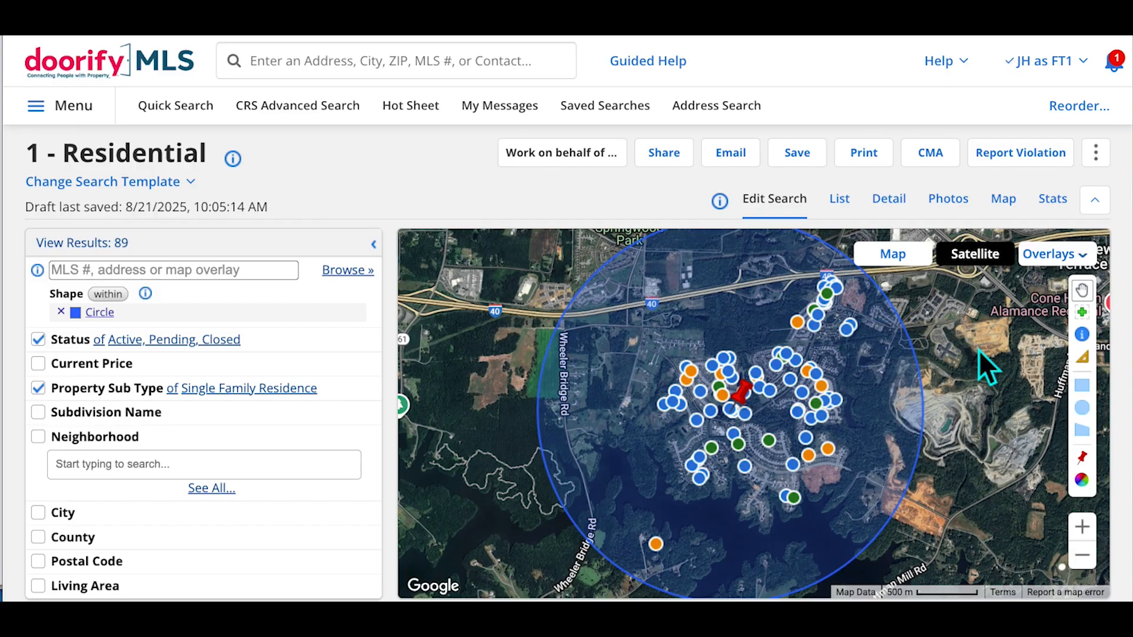
pyautogui.click(1083, 555)
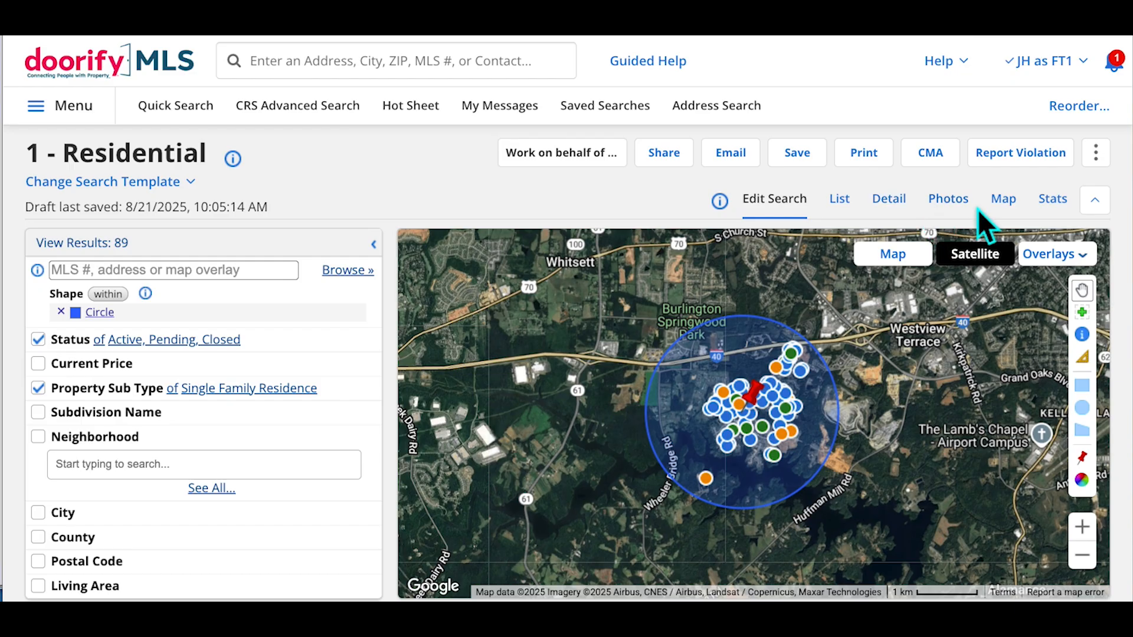
# Open the Stats view for the 89 listings, shrinking the page slightly to fit more
pyautogui.click(1067, 219)
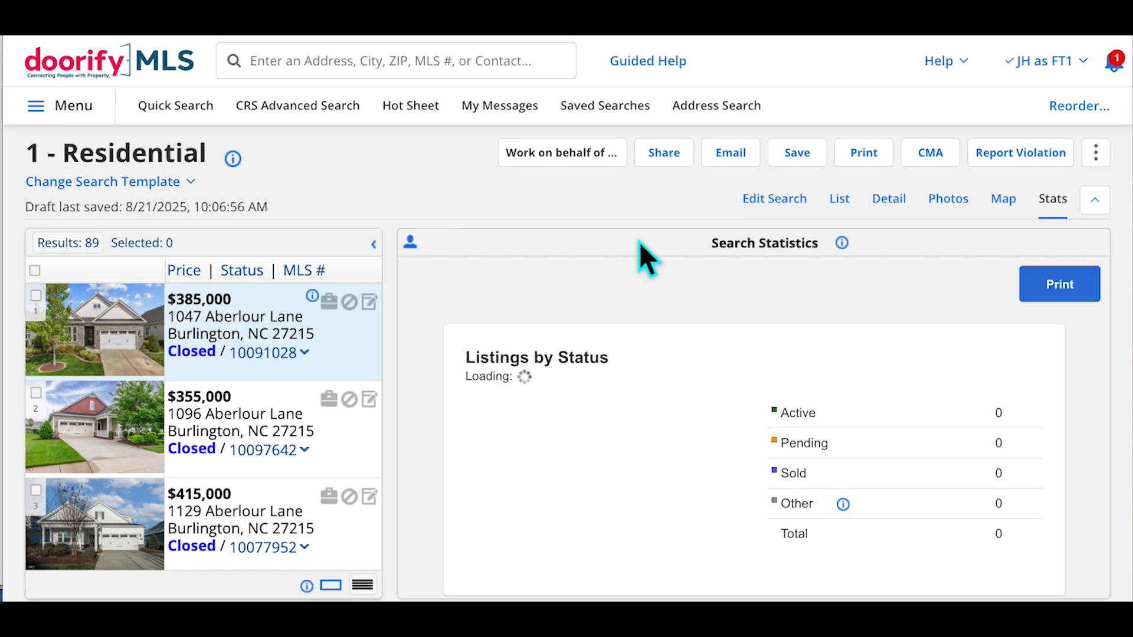
pyautogui.press('super+minus')
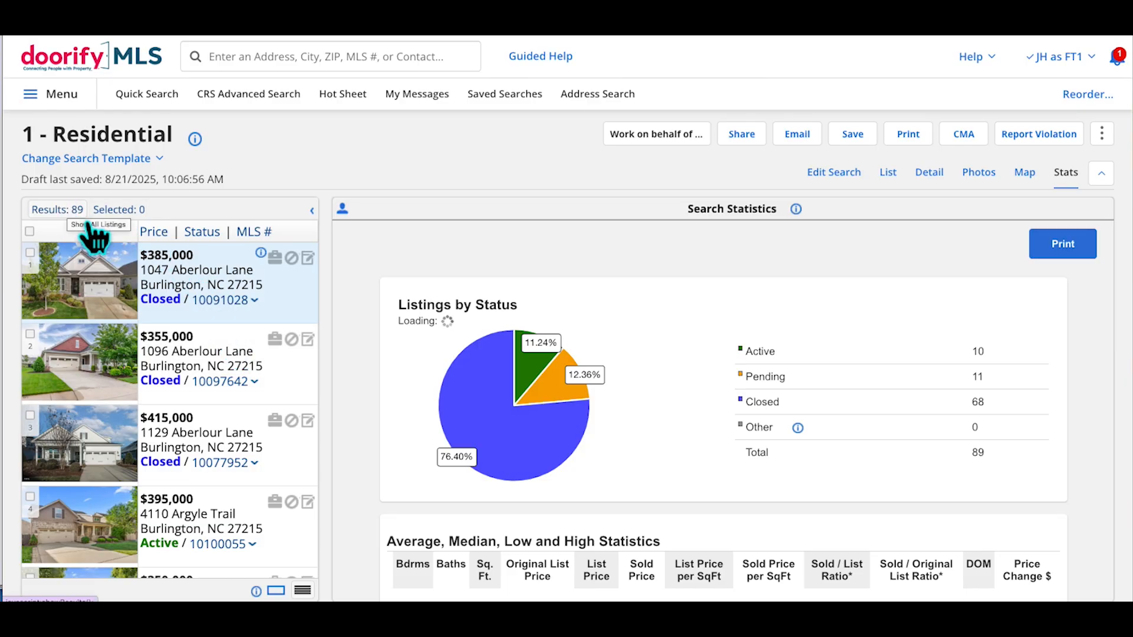
pyautogui.scroll(-10, 165, 392)
pyautogui.scroll(-7, 166, 392)
pyautogui.scroll(15, 167, 386)
pyautogui.scroll(2, 167, 382)
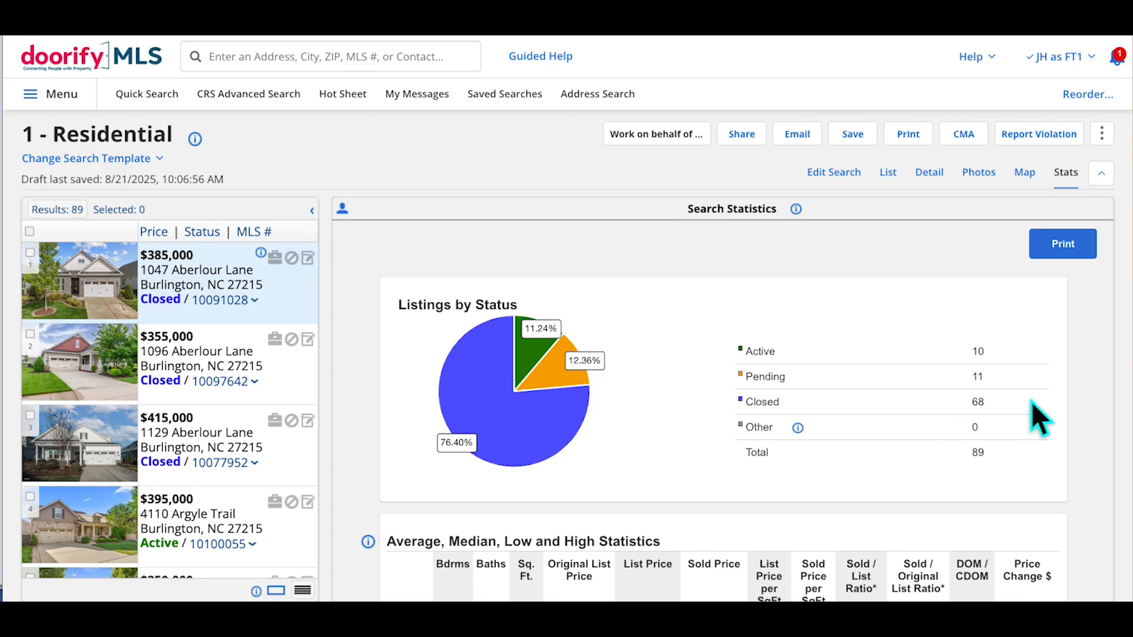
# Scroll through price averages, highlighting the 68 Sold Price per SqFt listings, down to Days on Market
pyautogui.scroll(-3, 965, 454)
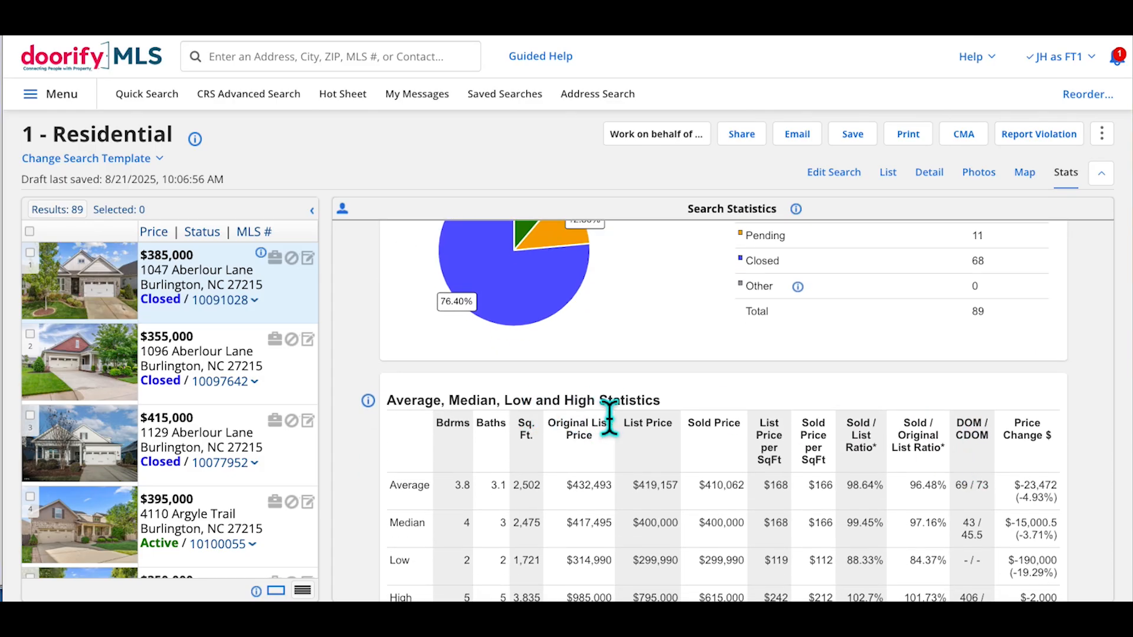
pyautogui.scroll(-2, 790, 445)
pyautogui.scroll(-1, 791, 448)
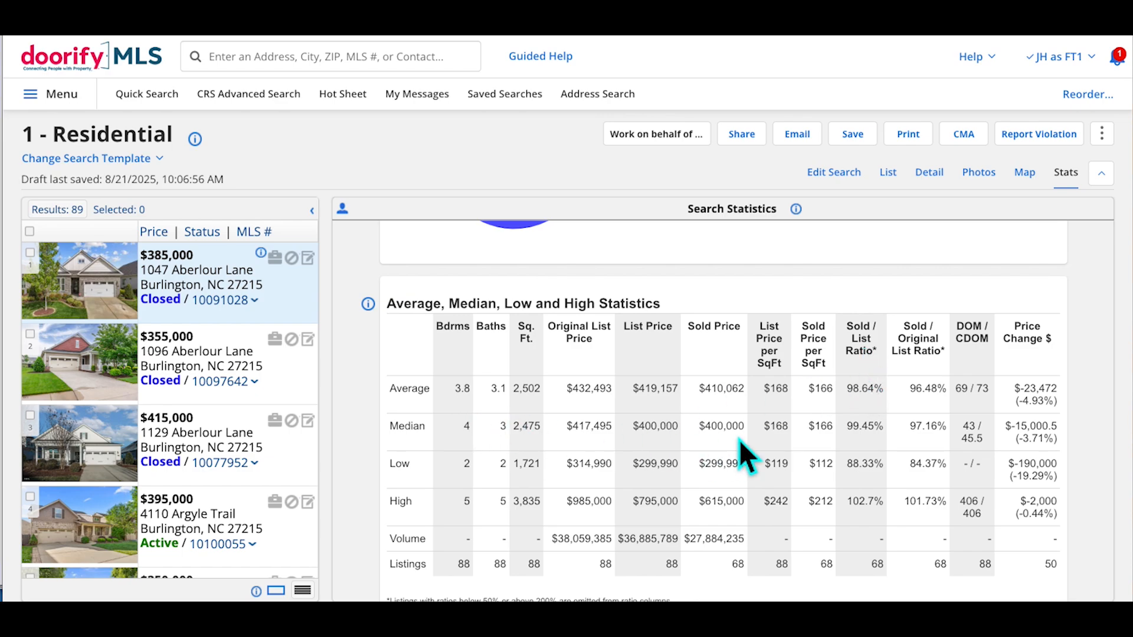
pyautogui.scroll(-1, 739, 441)
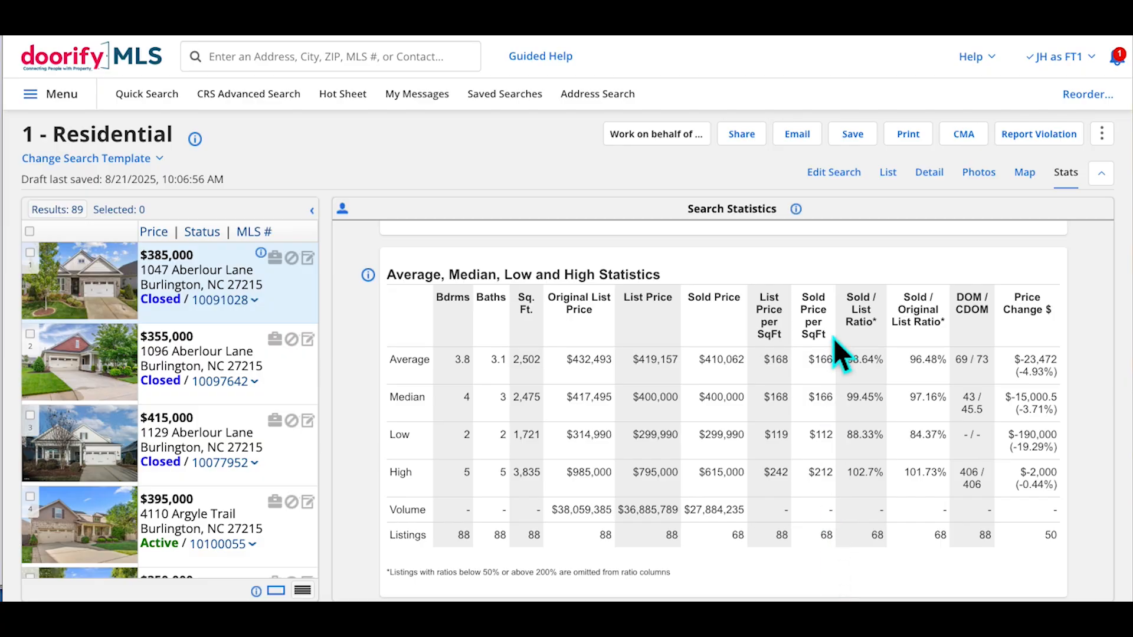
pyautogui.doubleClick(827, 535)
pyautogui.scroll(-4, 816, 502)
pyautogui.scroll(-3, 815, 501)
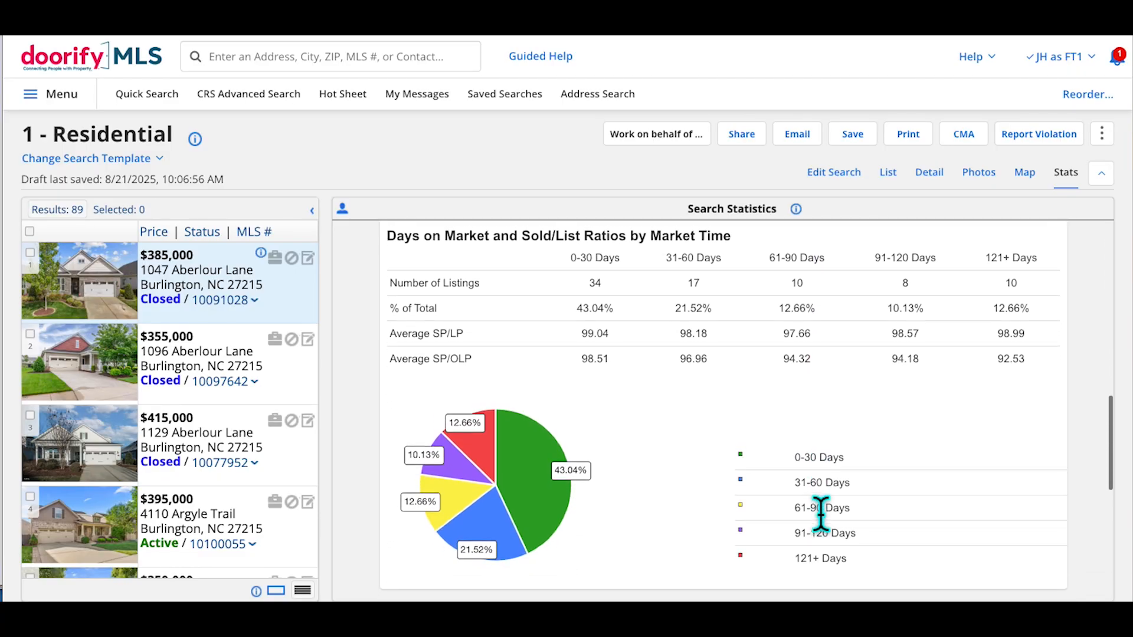
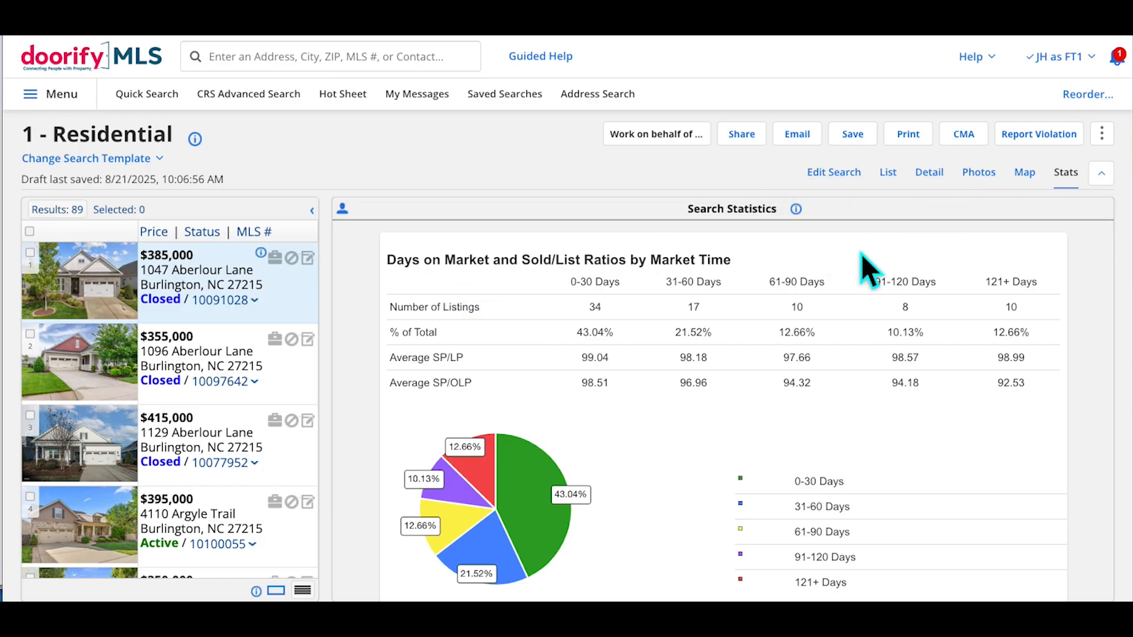
# Select the $385,000 and $415,000 listings, view only those two, then restore all 89 results
pyautogui.click(50, 269)
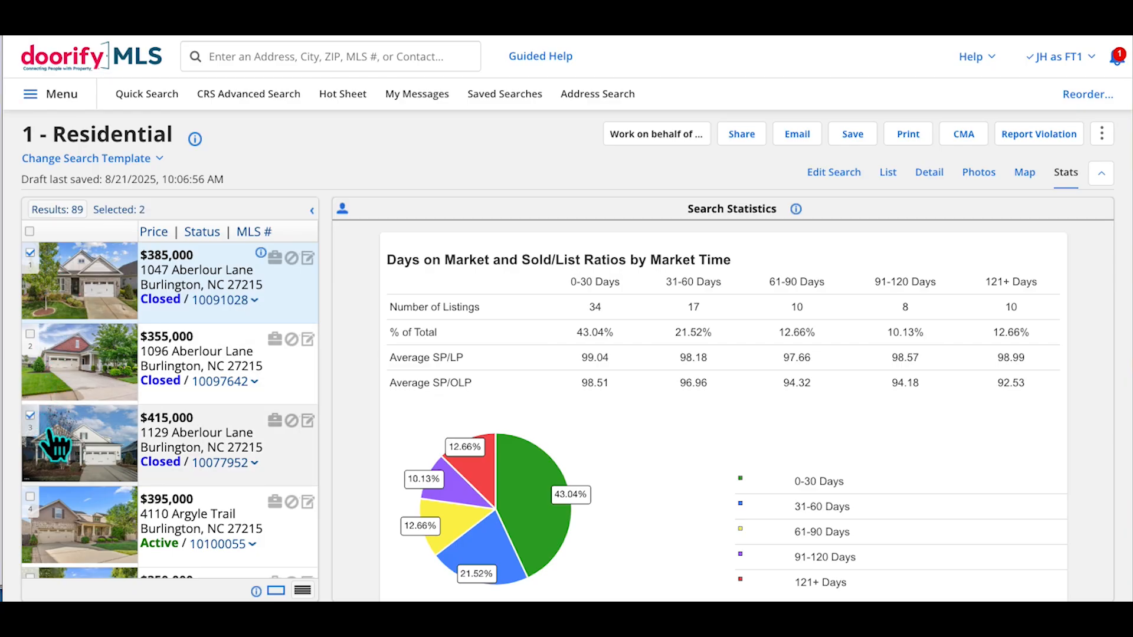
pyautogui.click(129, 210)
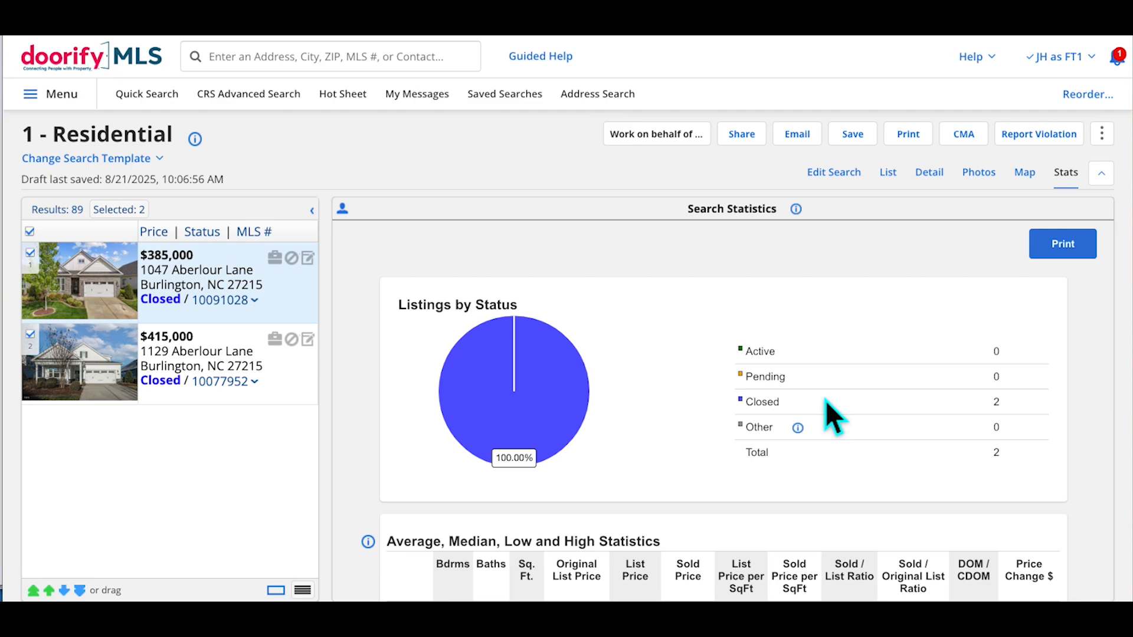
pyautogui.click(65, 215)
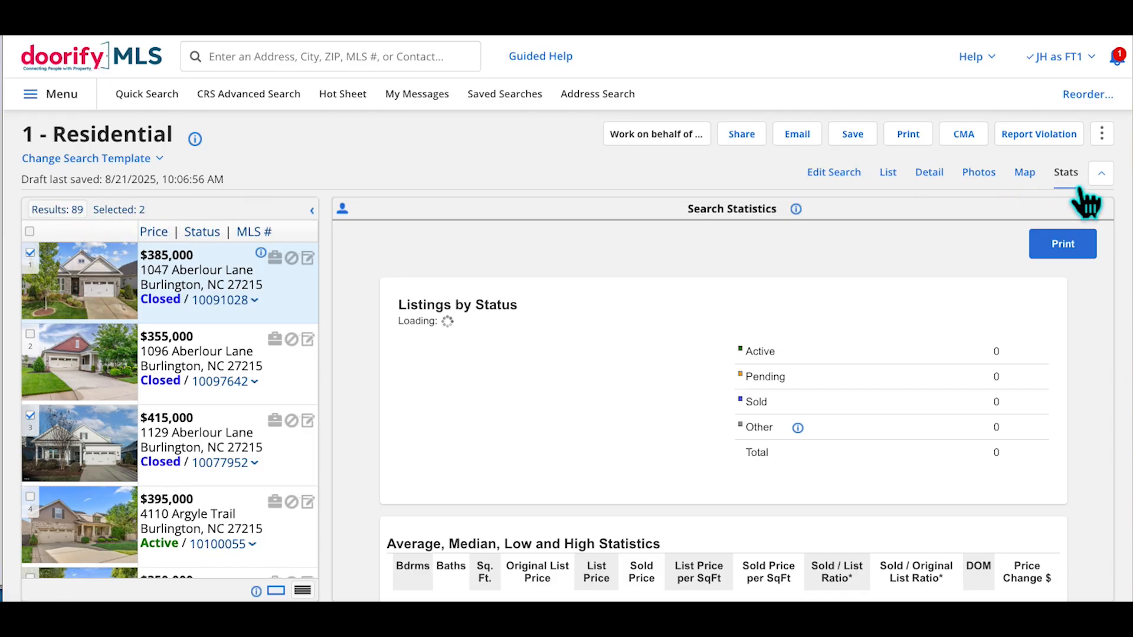
pyautogui.click(1024, 172)
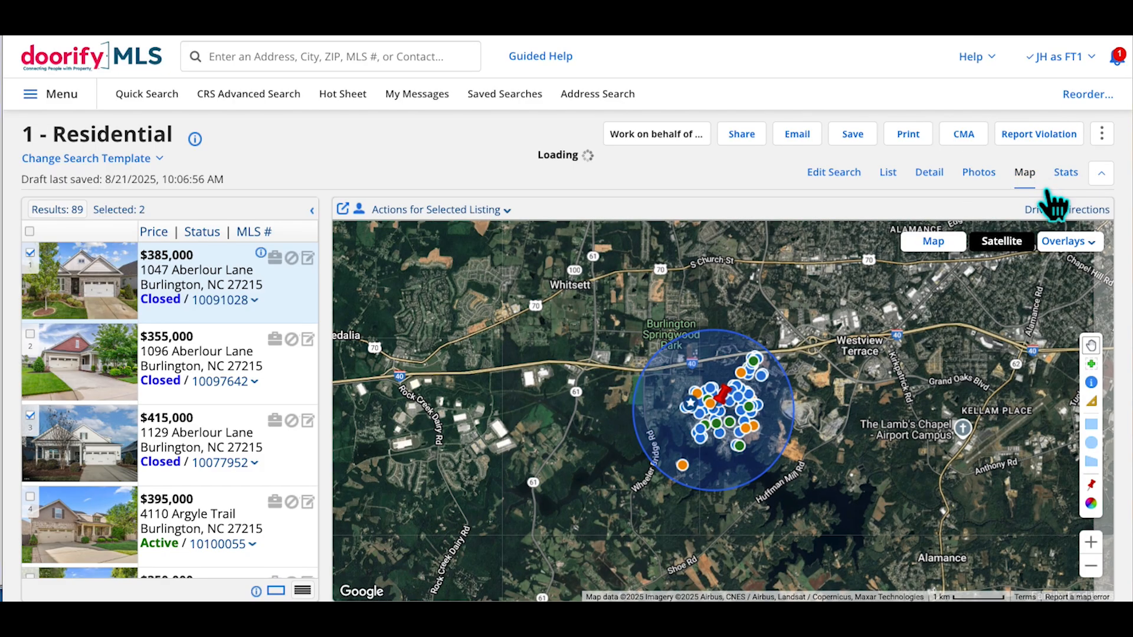
# Limit the map to the two selected listings, locate each one, then clear the selection
pyautogui.click(140, 216)
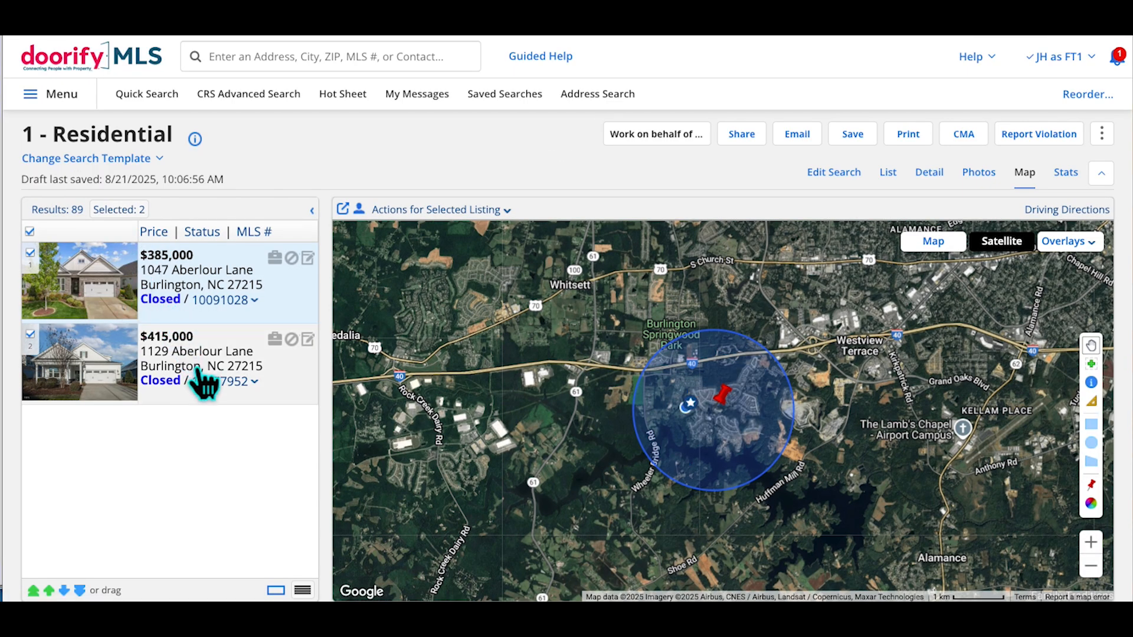
pyautogui.click(202, 383)
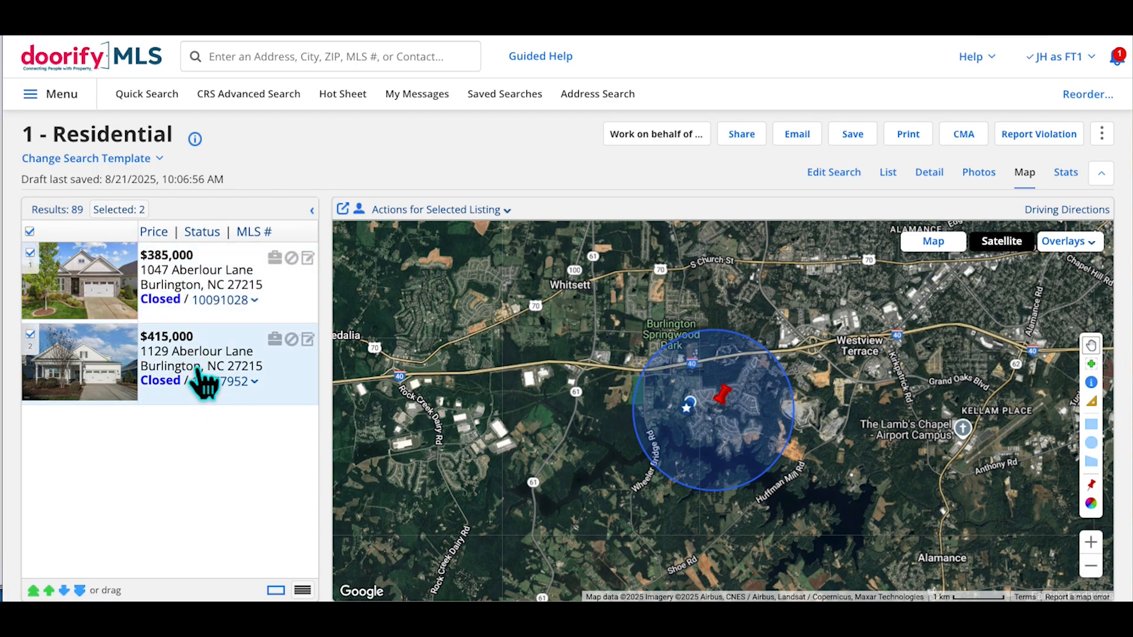
pyautogui.click(223, 295)
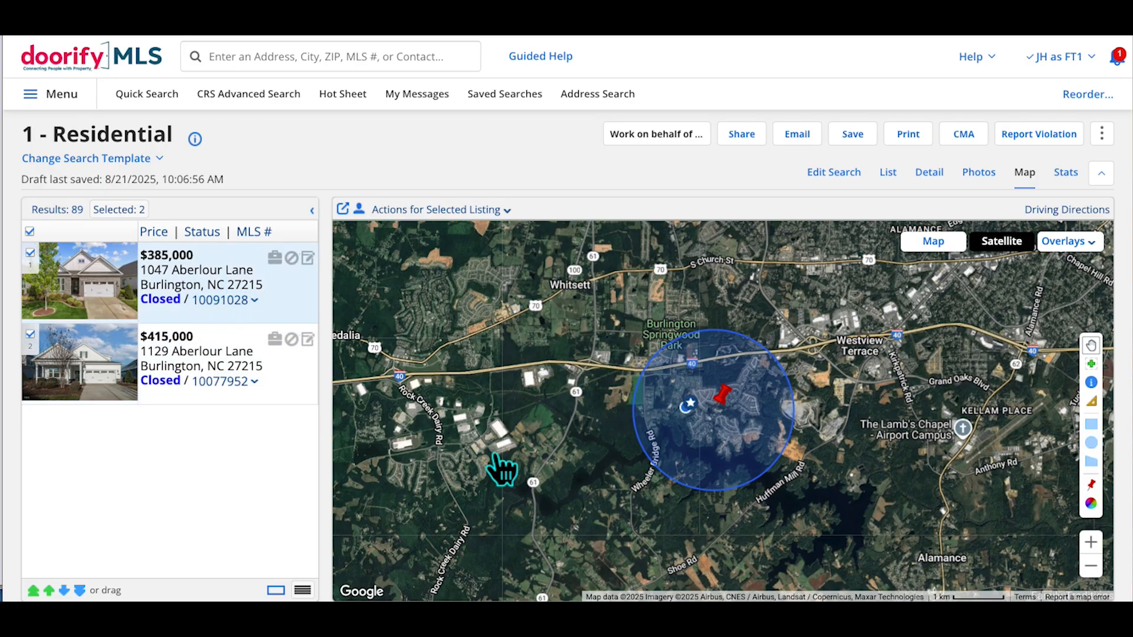
pyautogui.click(224, 367)
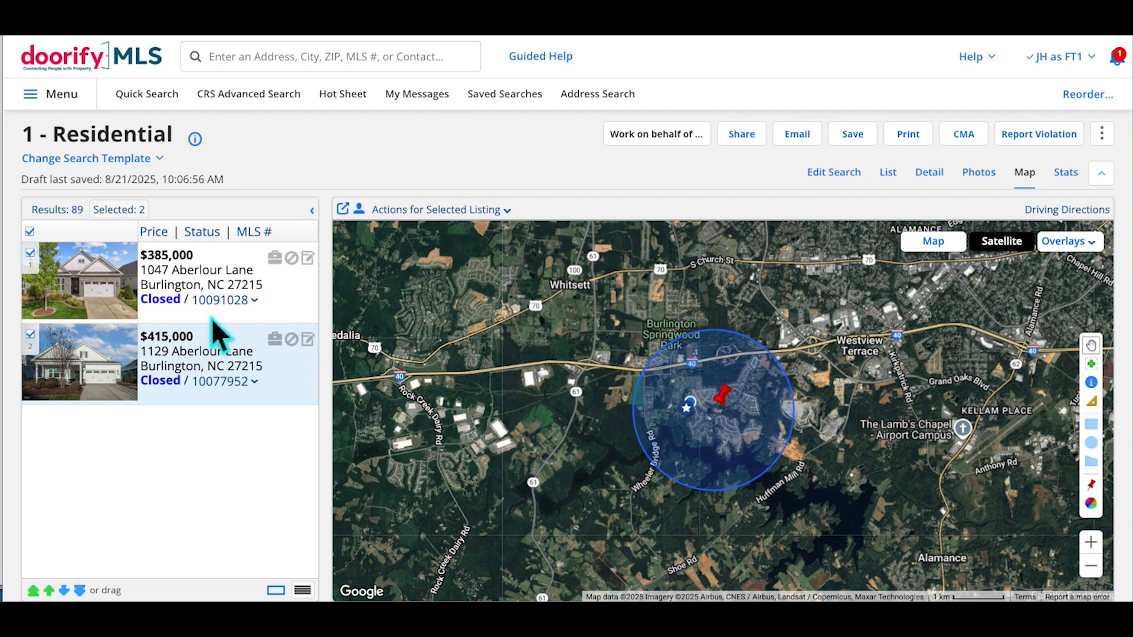
pyautogui.click(222, 291)
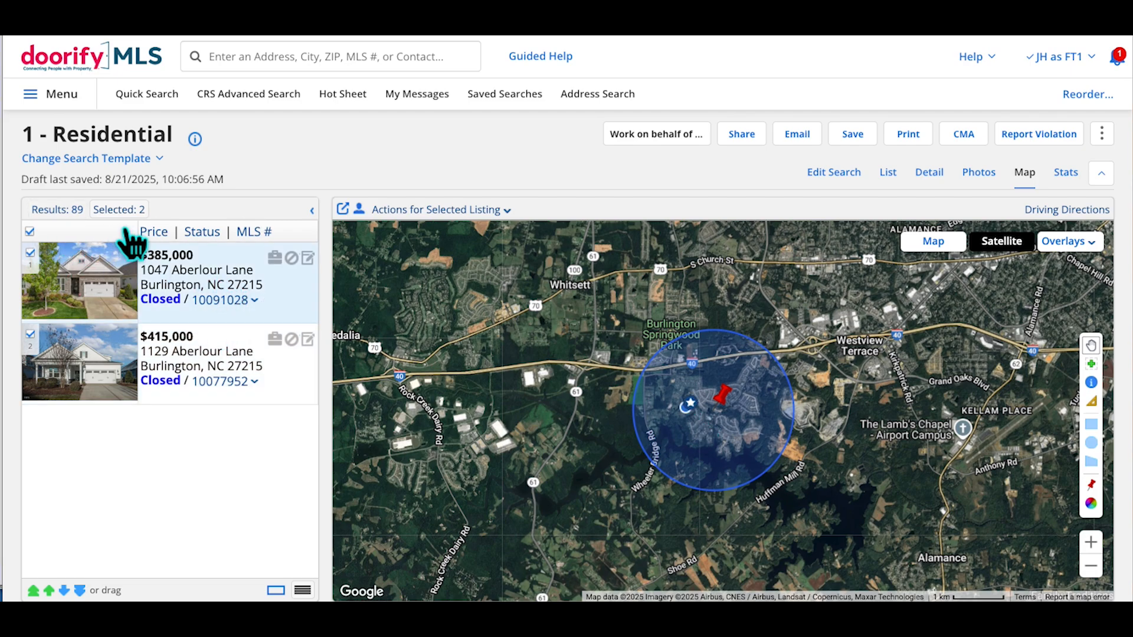
pyautogui.click(30, 231)
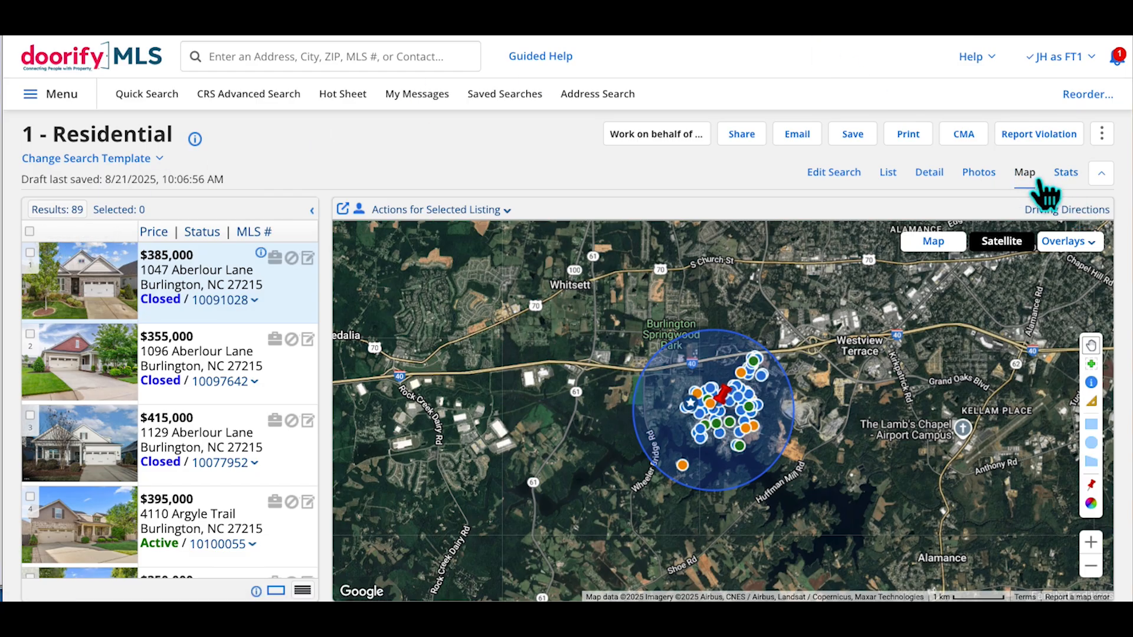
pyautogui.click(997, 184)
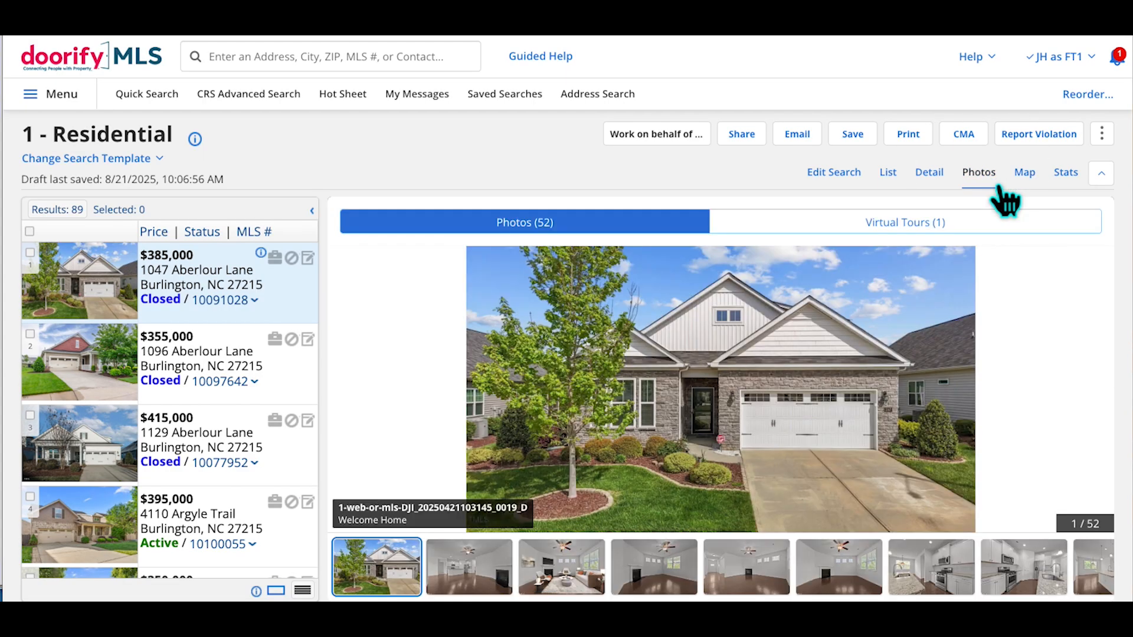
# Browse the $385,000 listing's photos and its one virtual tour, then return to the 52 photos
pyautogui.click(498, 581)
pyautogui.click(590, 584)
pyautogui.click(417, 592)
pyautogui.click(917, 227)
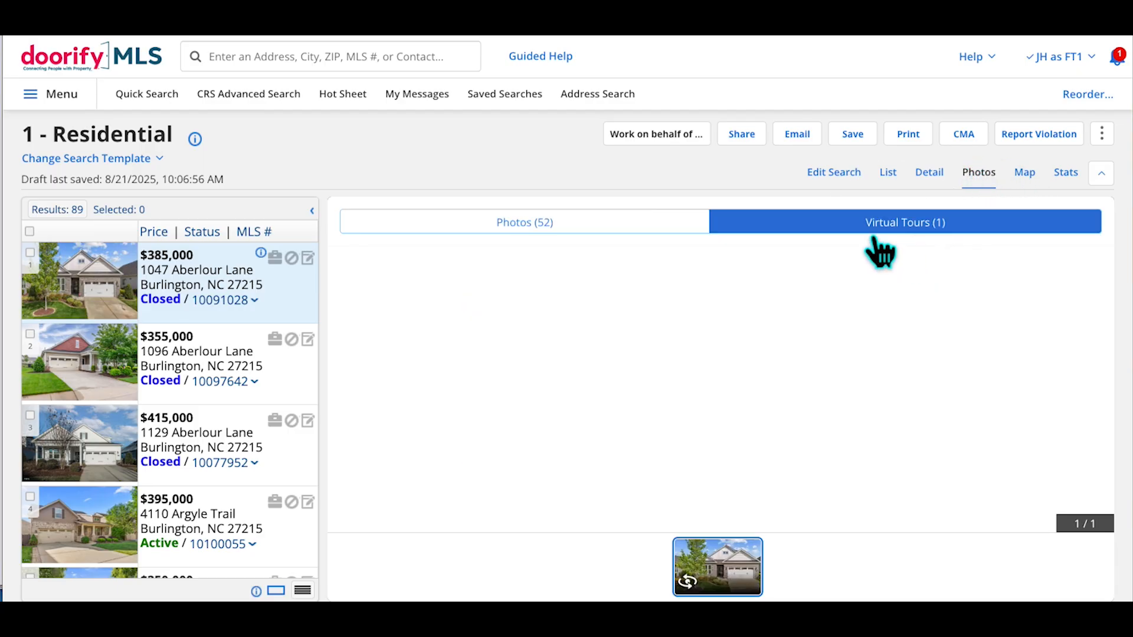
pyautogui.click(619, 236)
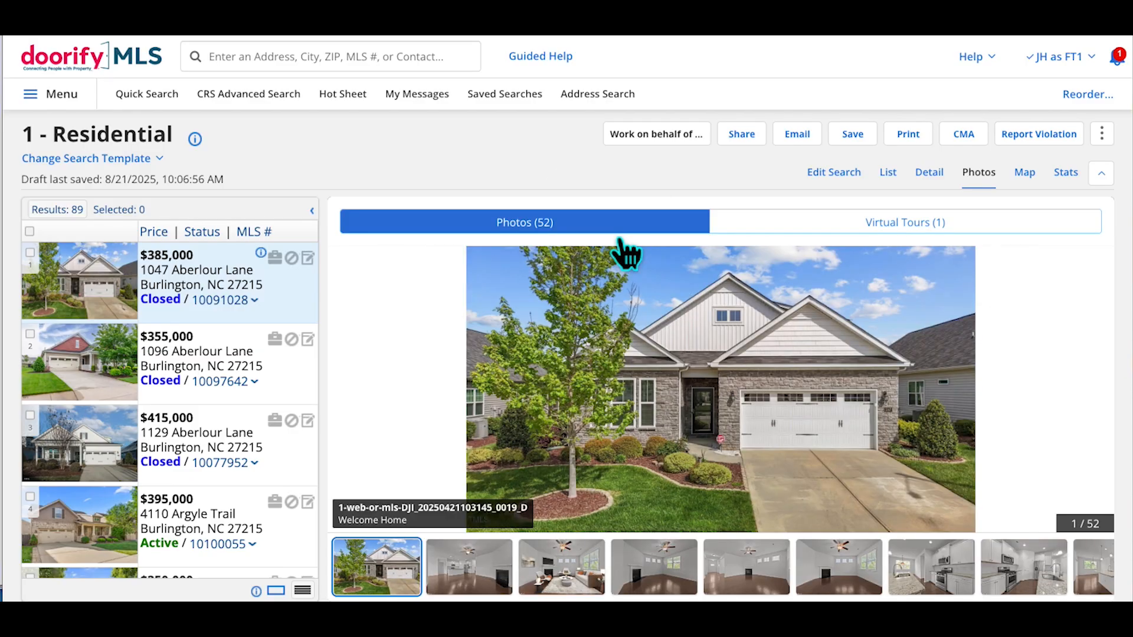
pyautogui.click(944, 177)
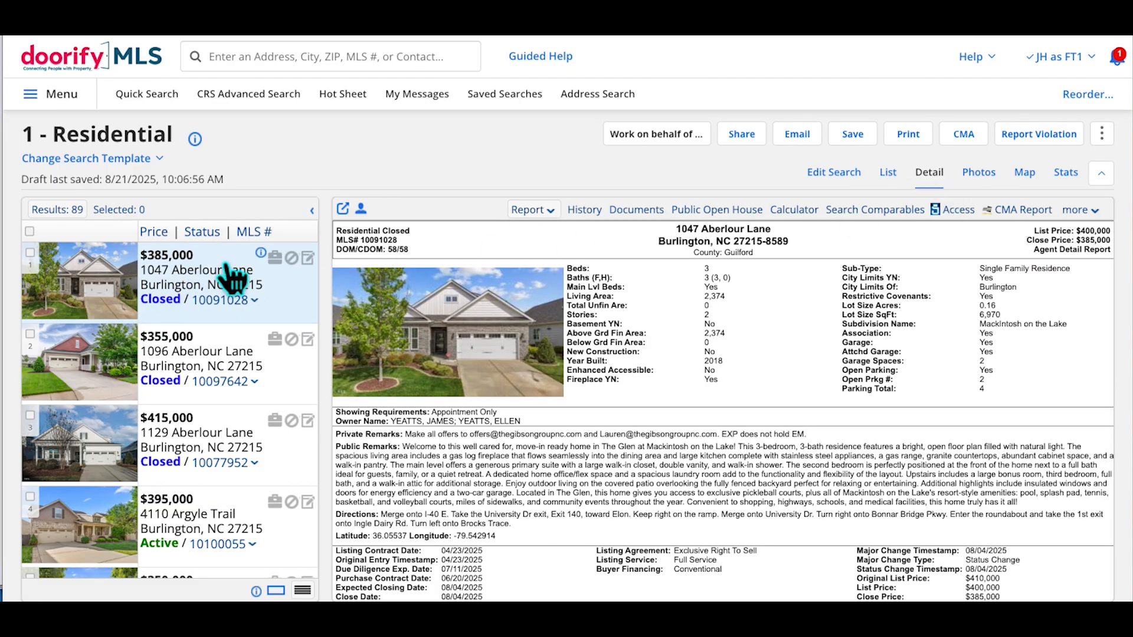
pyautogui.scroll(-4, 233, 369)
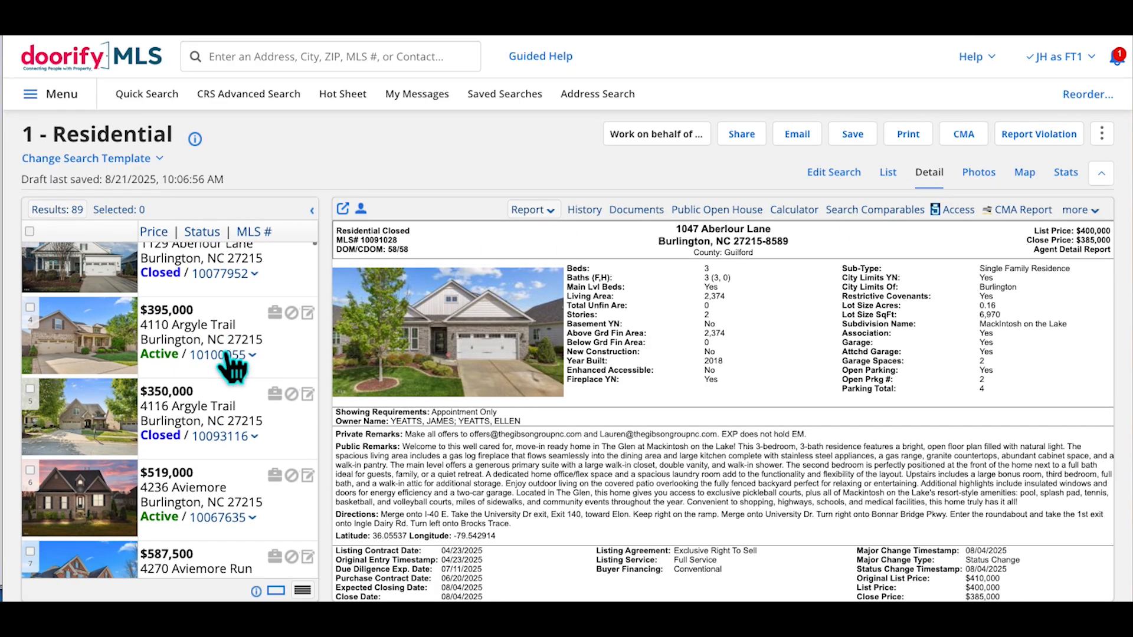
pyautogui.scroll(4, 233, 368)
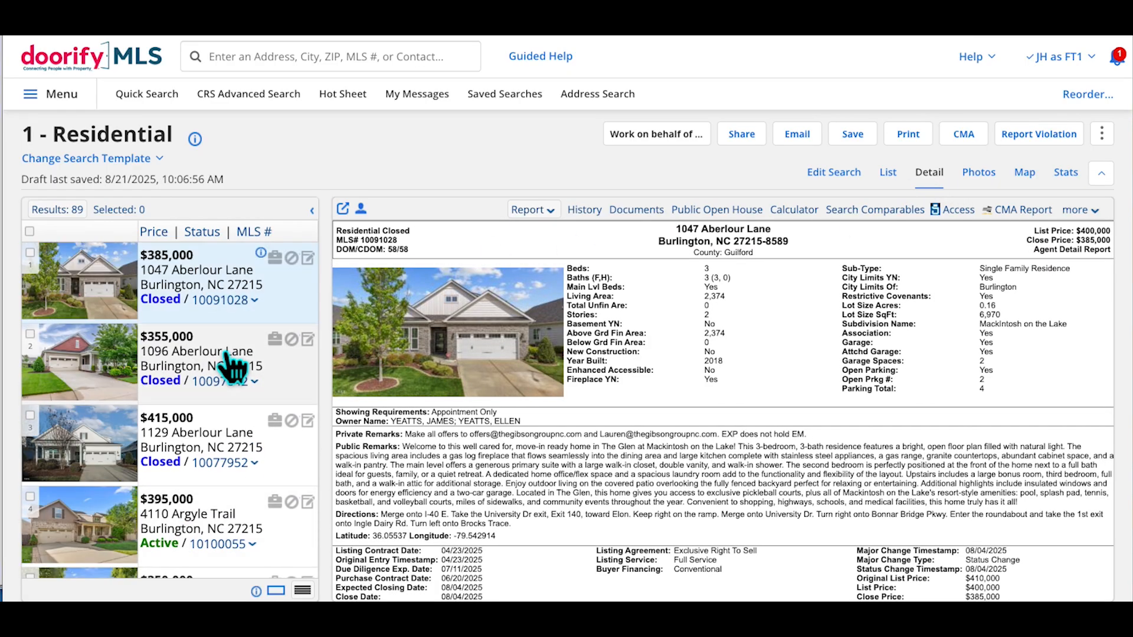
pyautogui.click(221, 454)
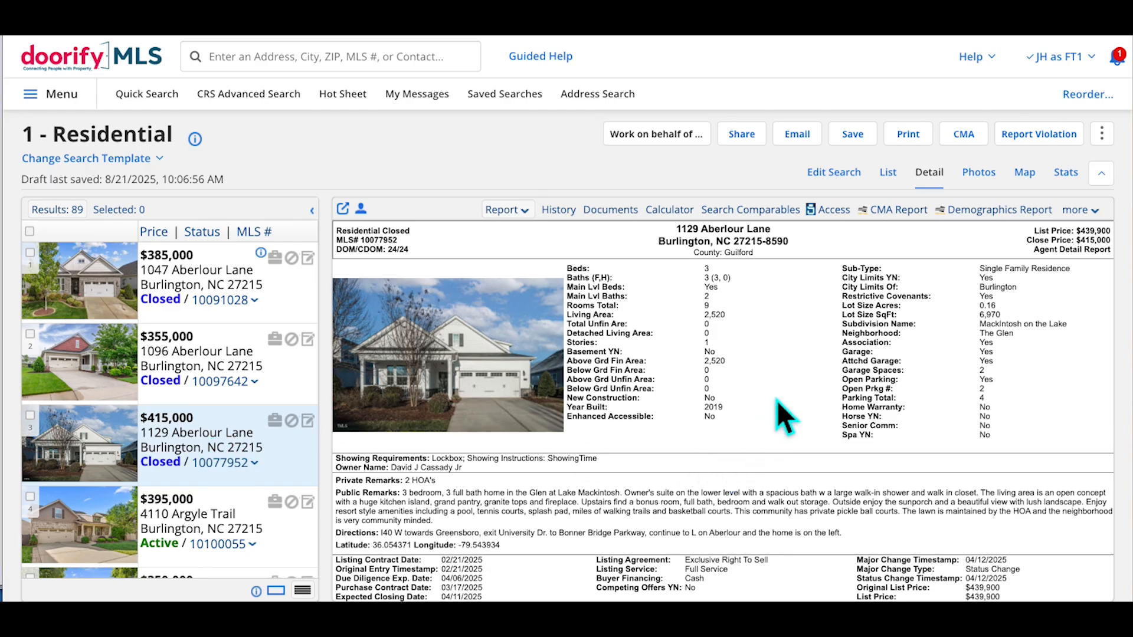
pyautogui.scroll(-10, 776, 400)
pyautogui.scroll(10, 779, 411)
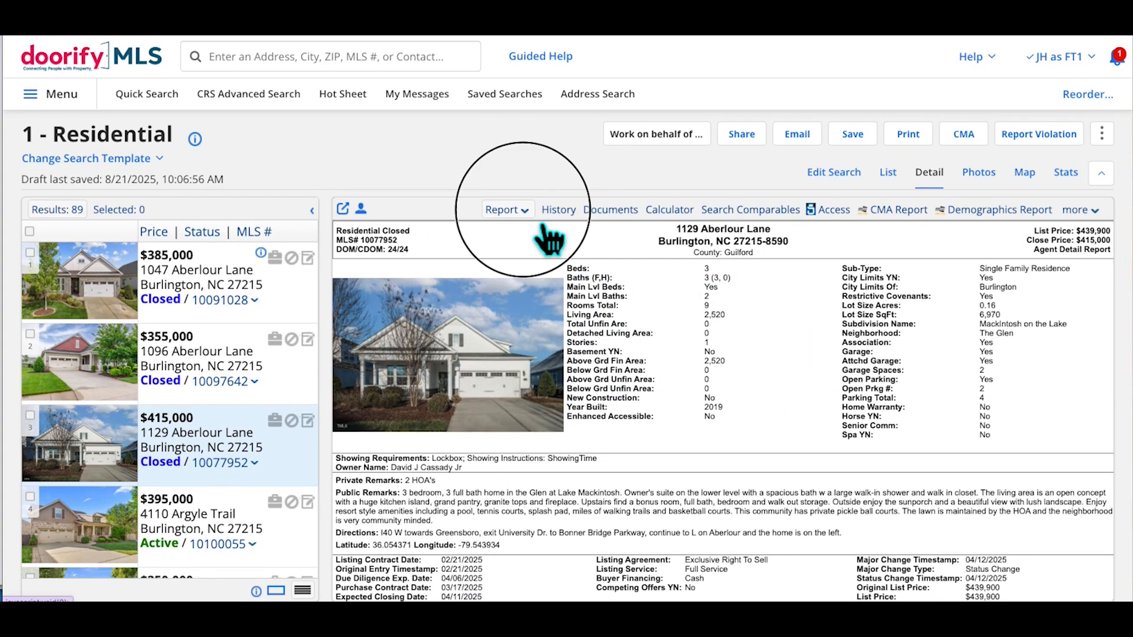
pyautogui.click(518, 211)
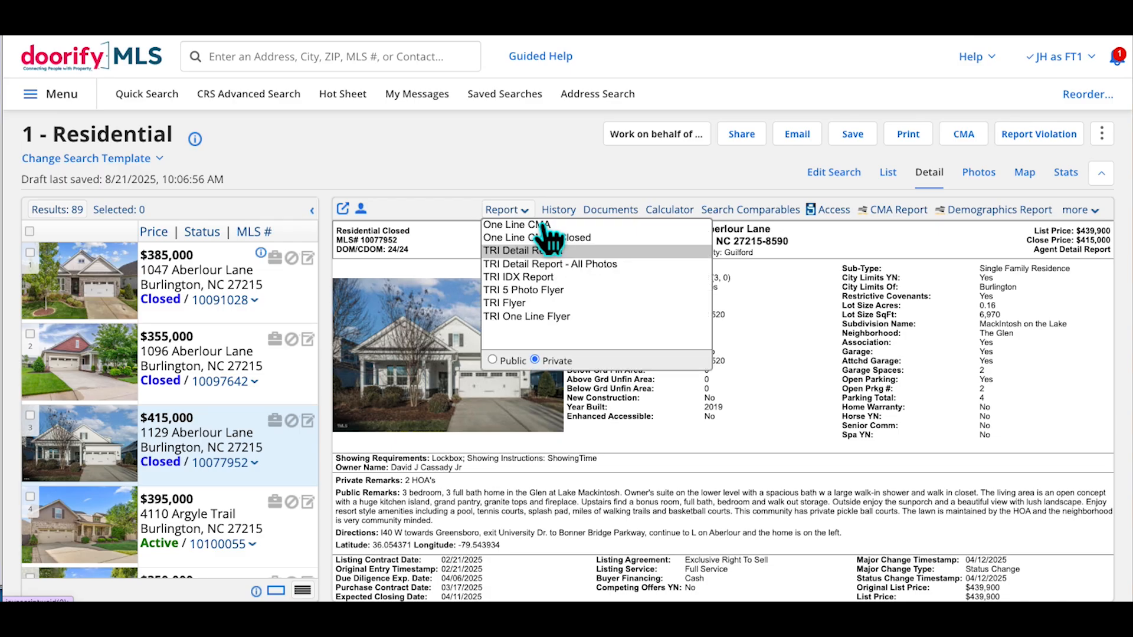
pyautogui.click(515, 267)
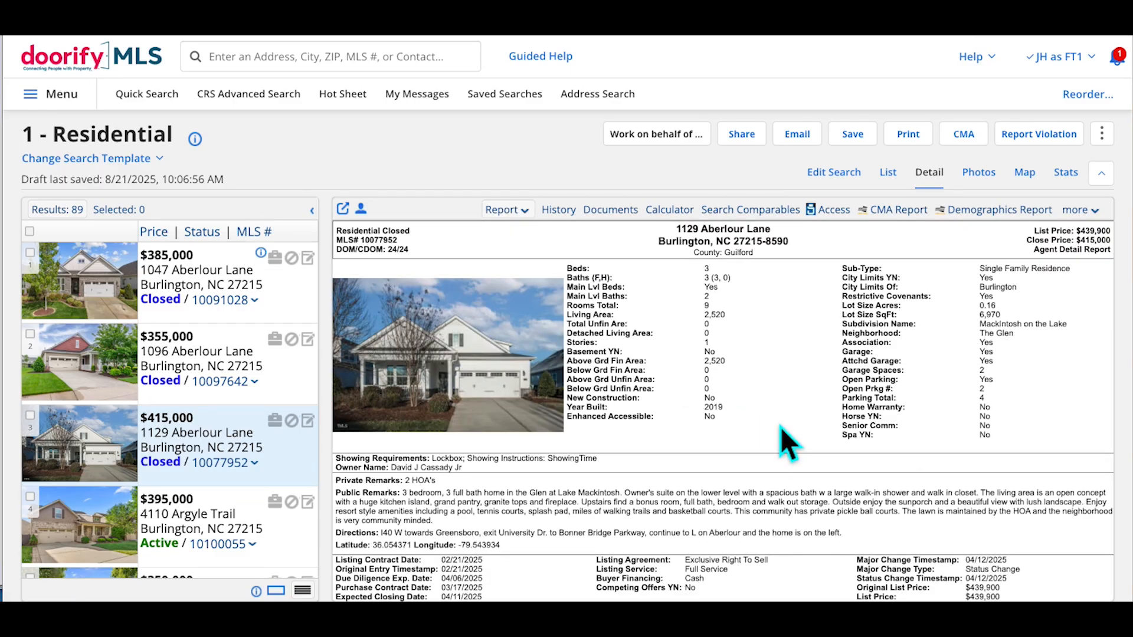
pyautogui.scroll(-15, 780, 427)
pyautogui.scroll(-20, 785, 437)
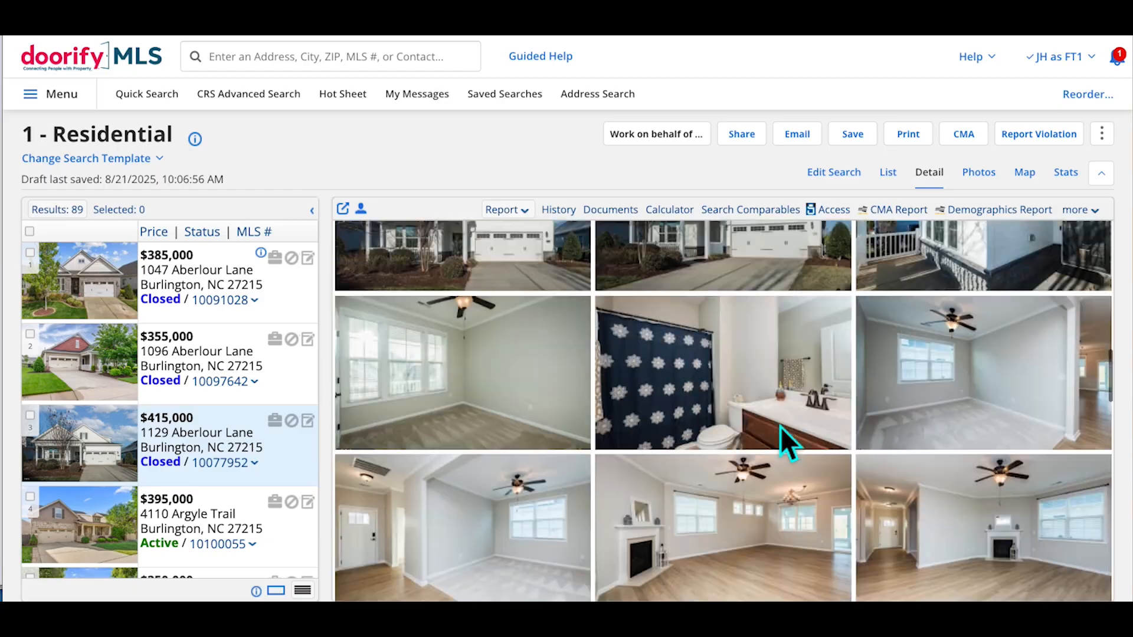
pyautogui.scroll(-5, 781, 460)
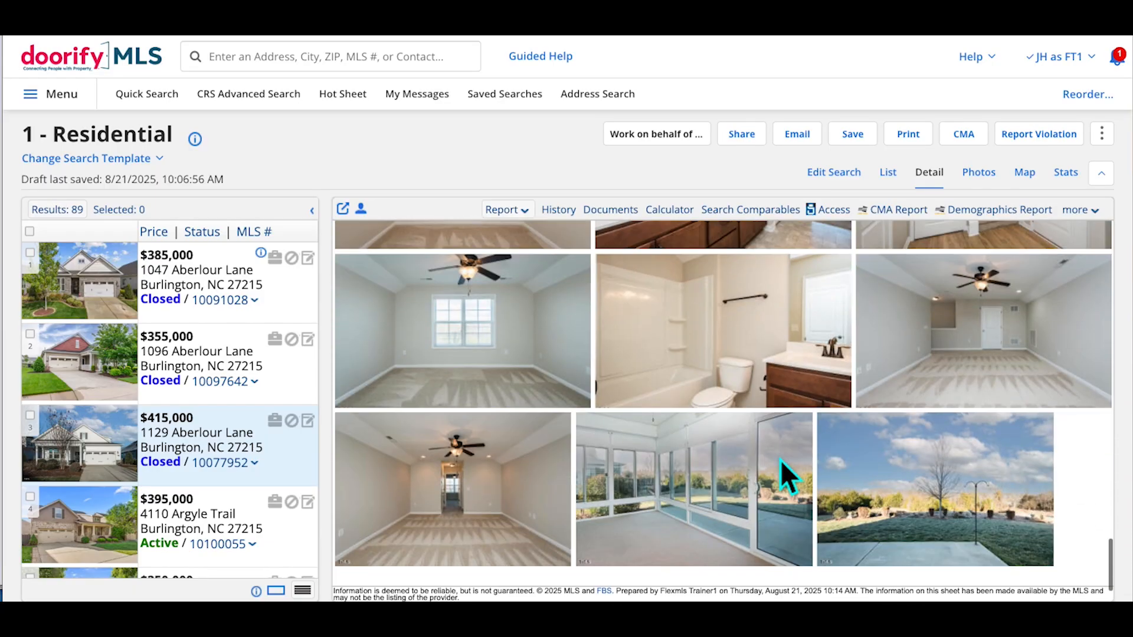
pyautogui.scroll(20, 780, 459)
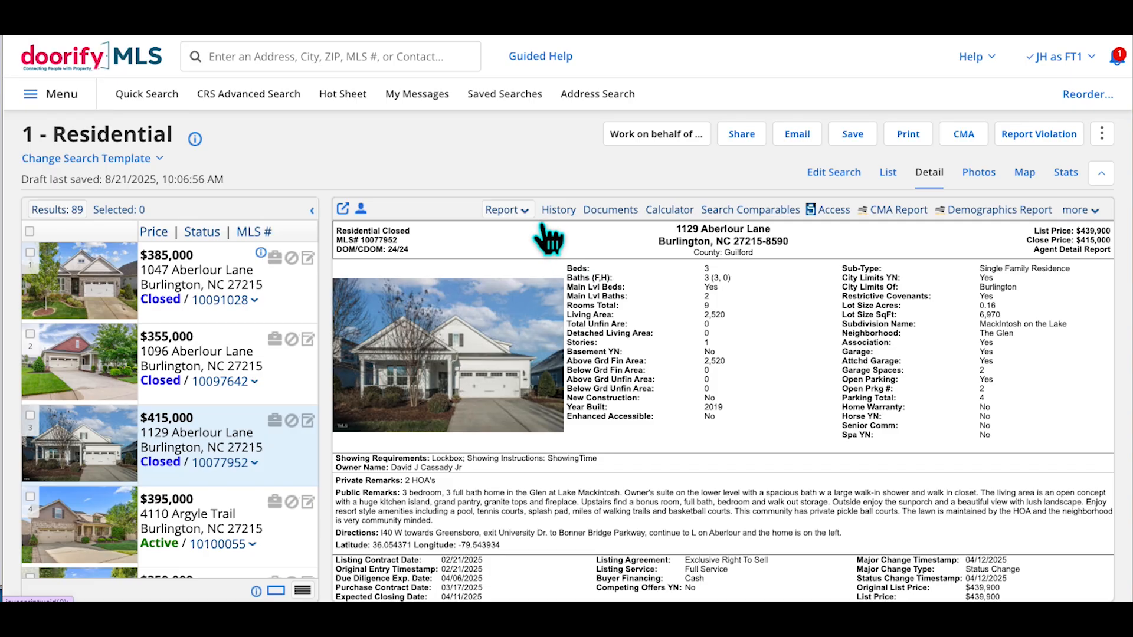
pyautogui.click(525, 213)
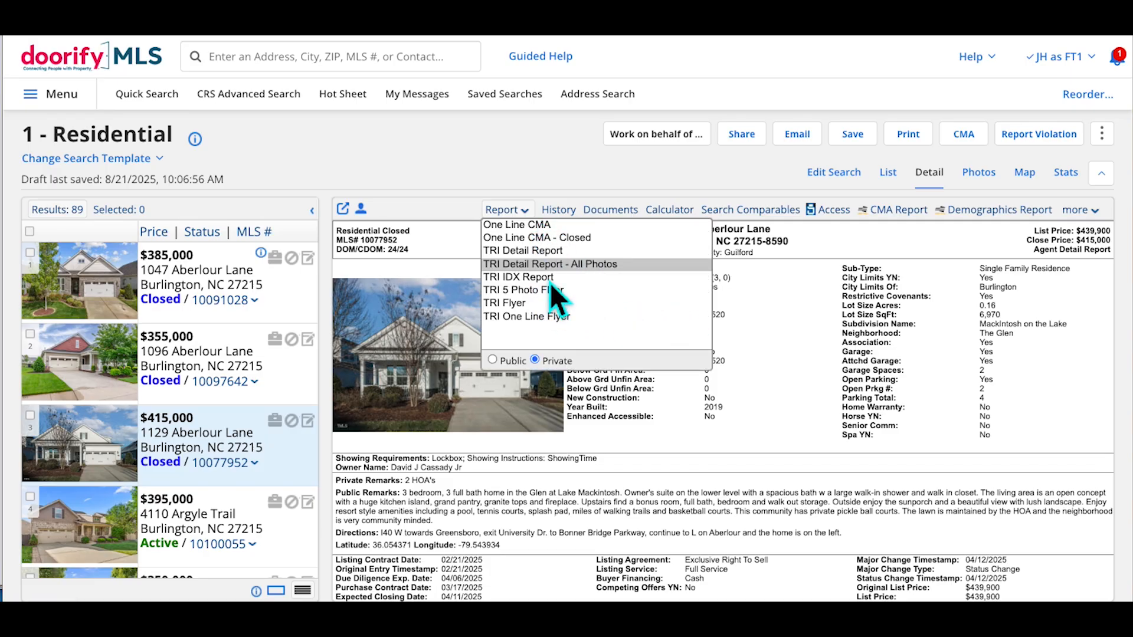
pyautogui.click(516, 250)
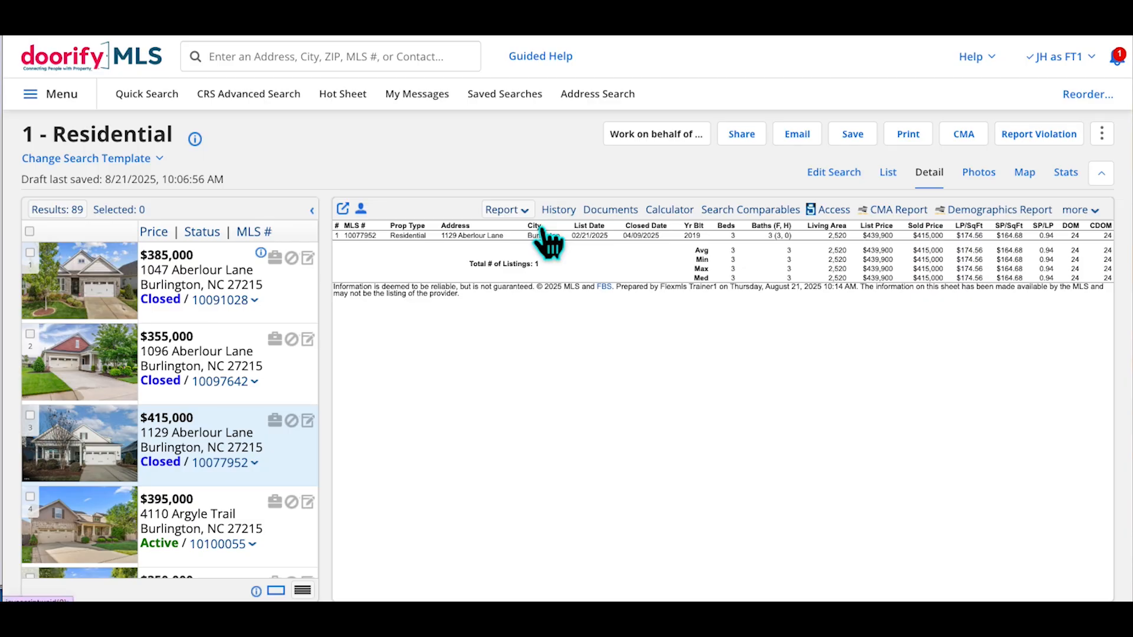
pyautogui.click(519, 211)
pyautogui.click(551, 256)
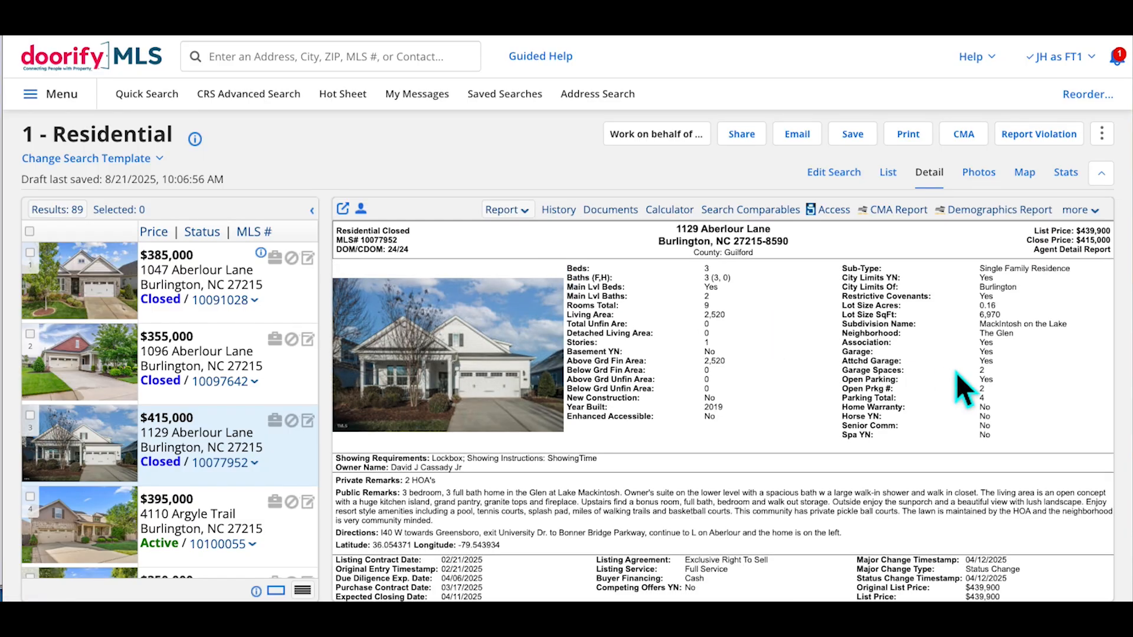
pyautogui.scroll(-6, 956, 372)
pyautogui.scroll(5, 955, 373)
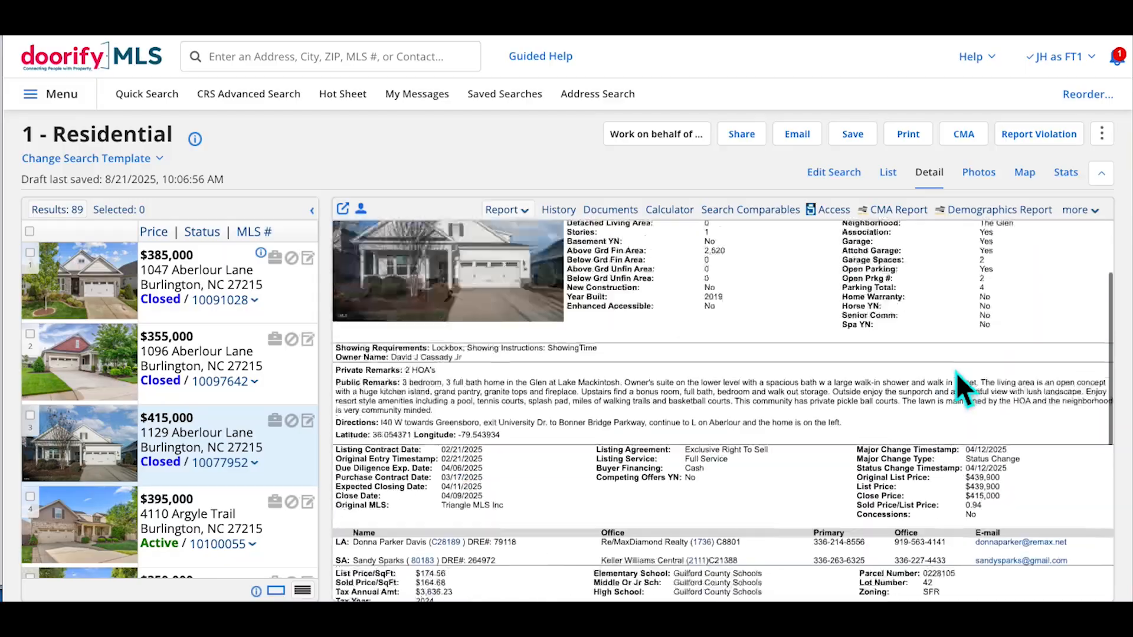
pyautogui.scroll(2, 956, 373)
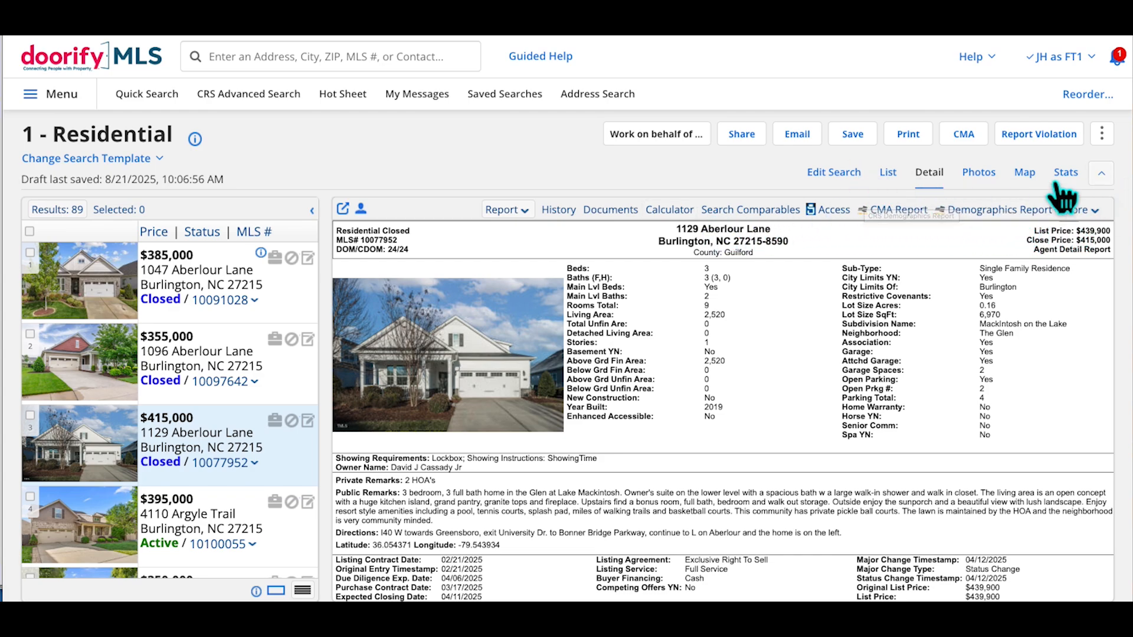
pyautogui.click(573, 218)
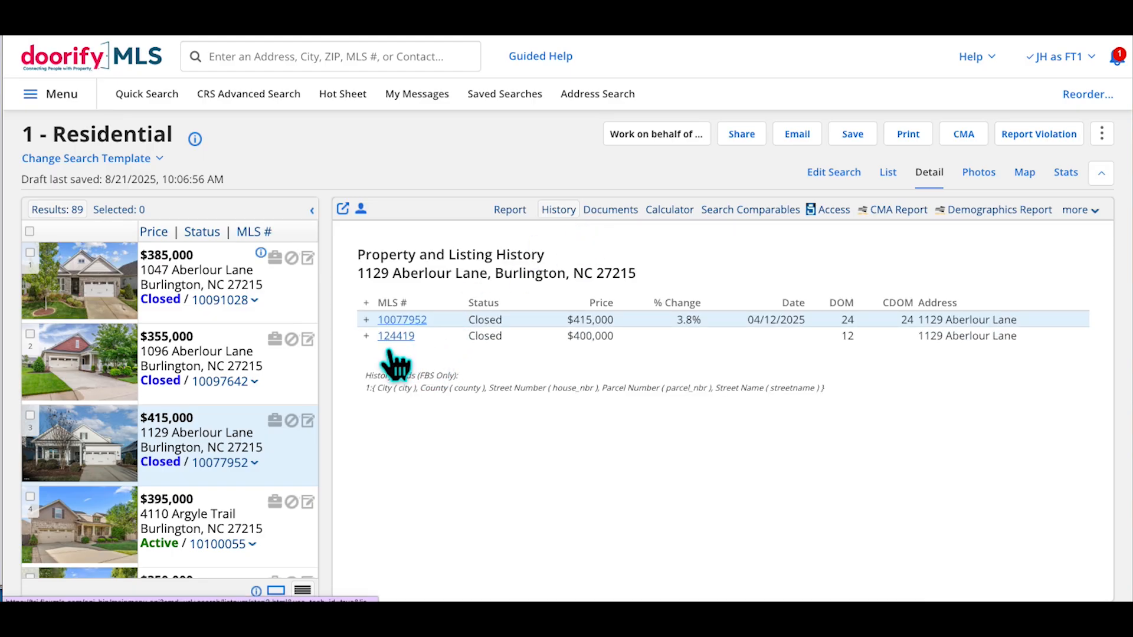
pyautogui.click(366, 336)
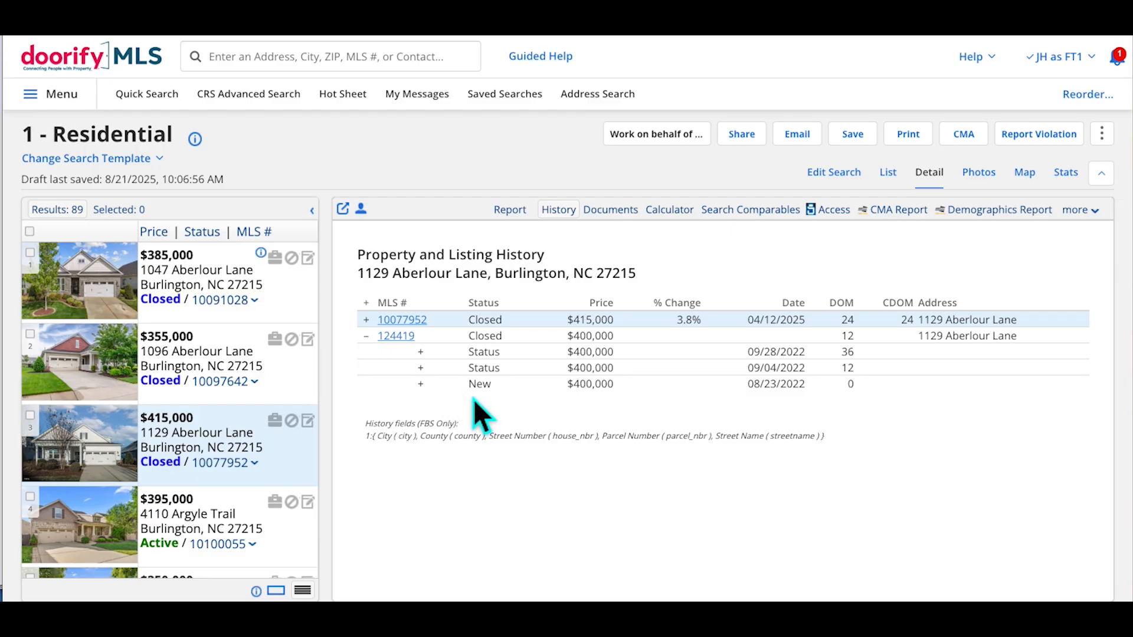
pyautogui.click(394, 325)
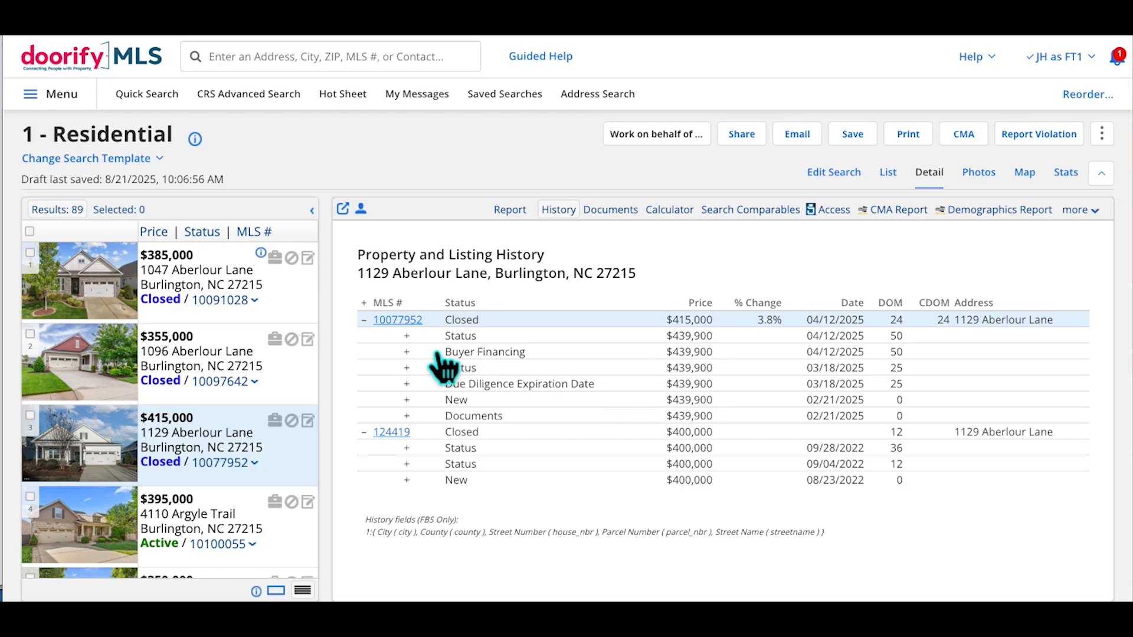
pyautogui.click(407, 336)
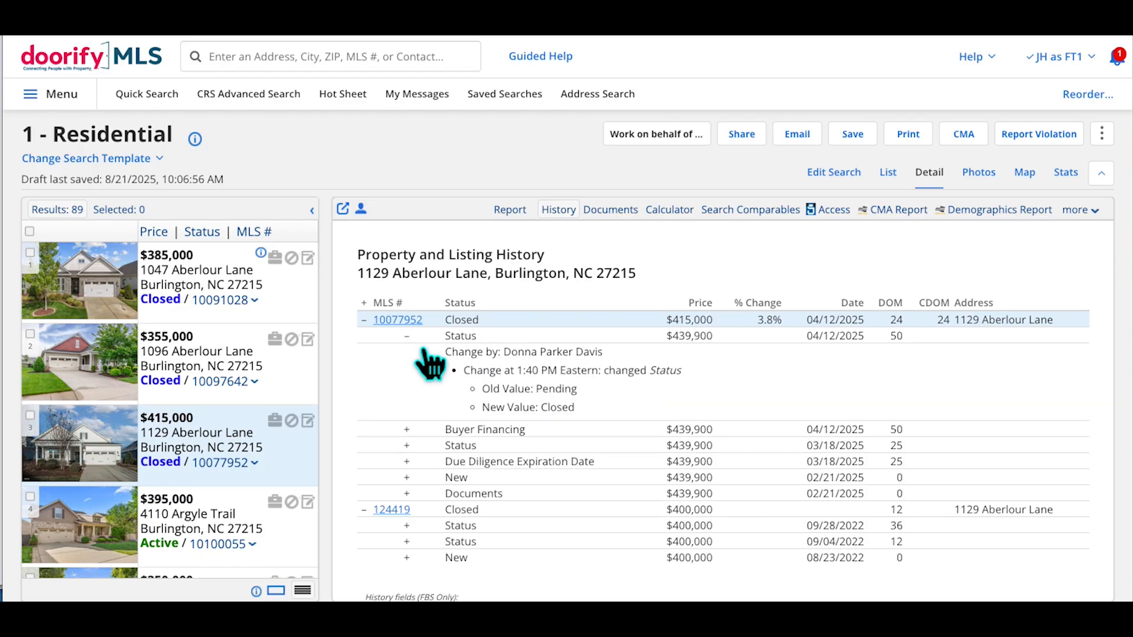
pyautogui.click(424, 351)
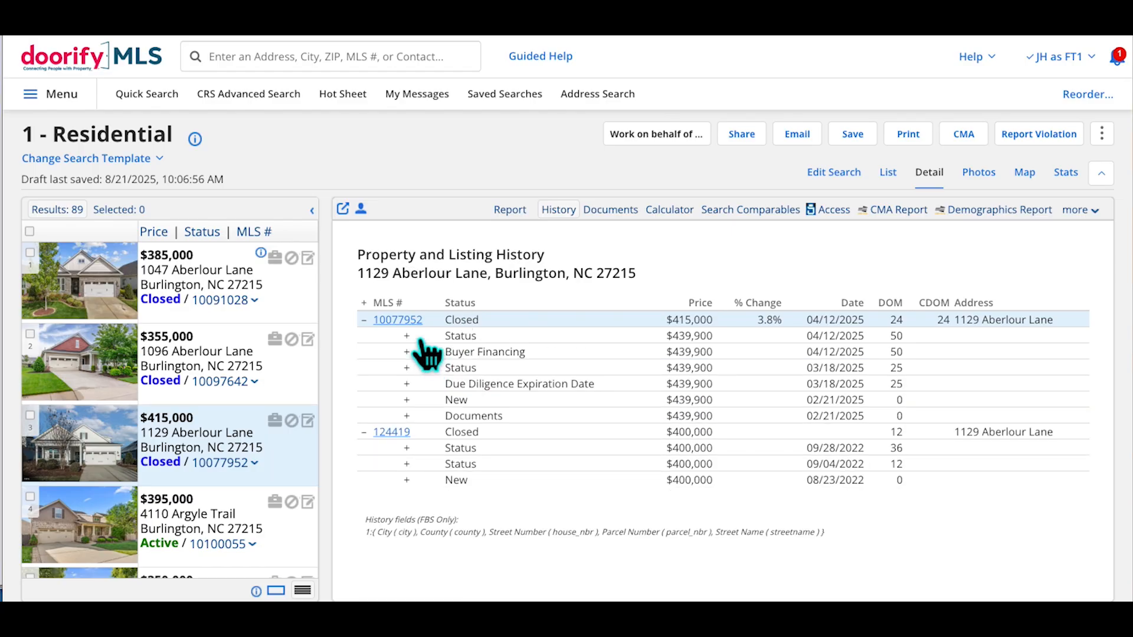
pyautogui.click(364, 320)
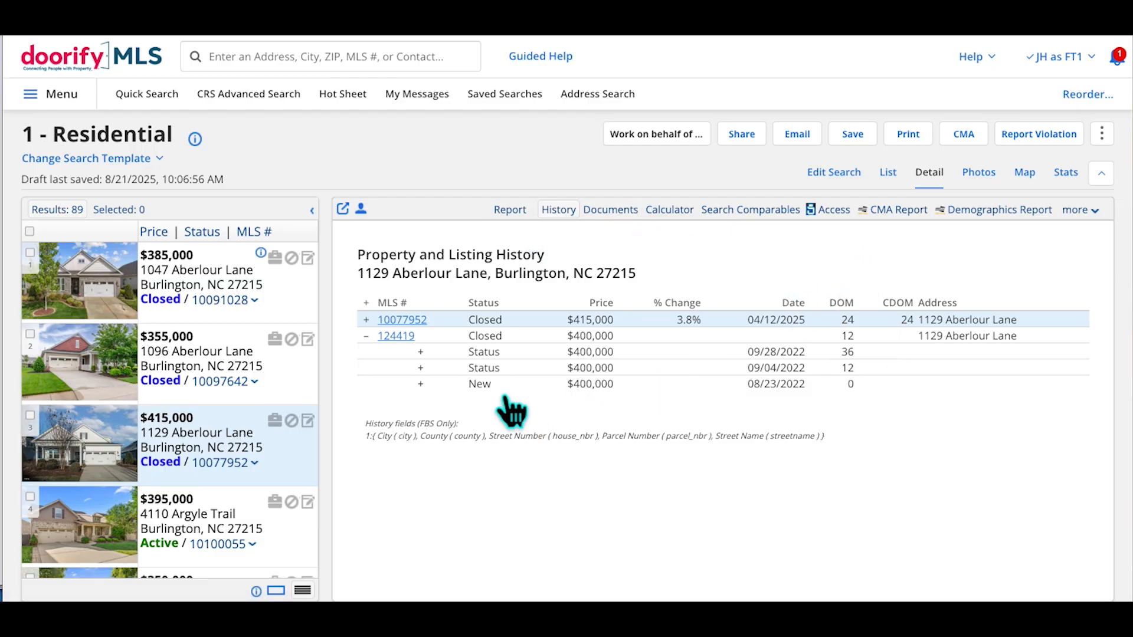
pyautogui.click(696, 224)
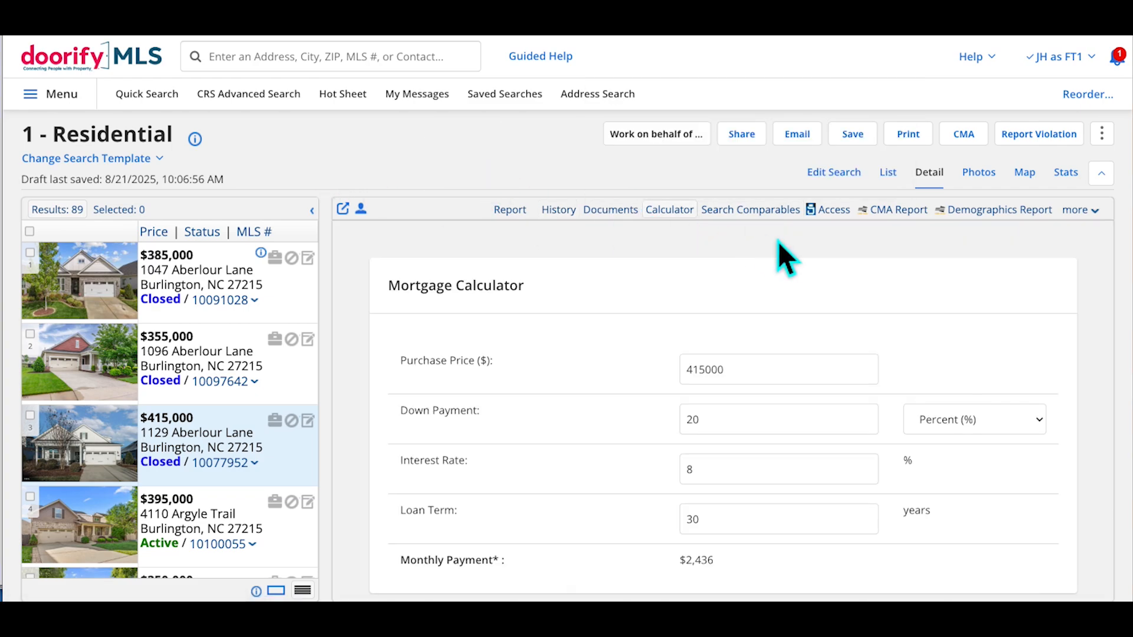
pyautogui.moveTo(769, 225)
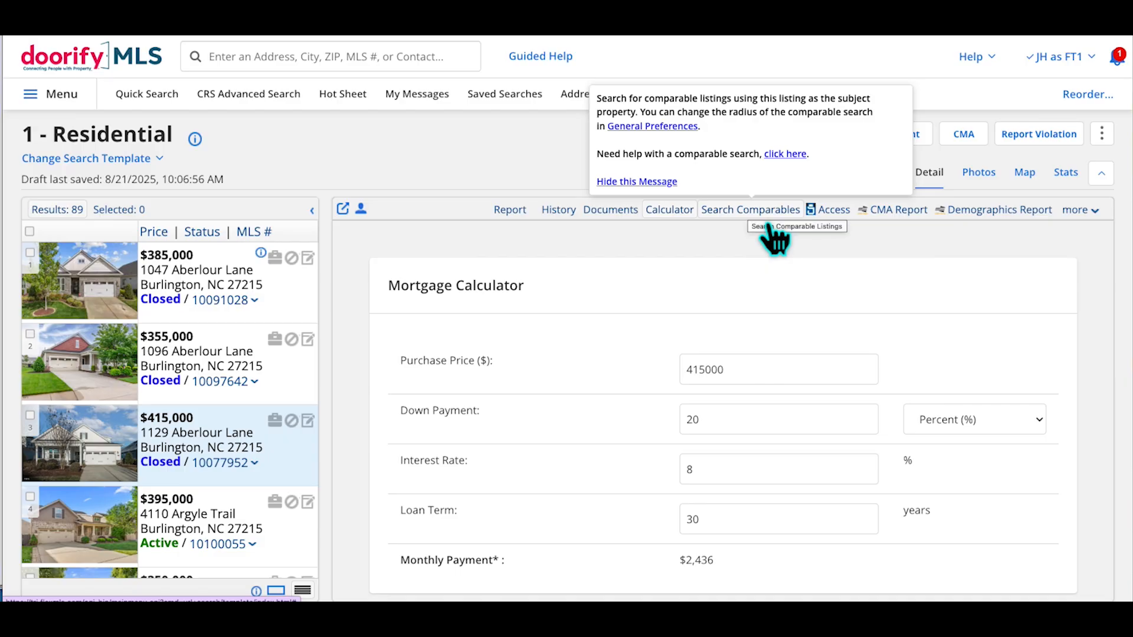
pyautogui.click(765, 221)
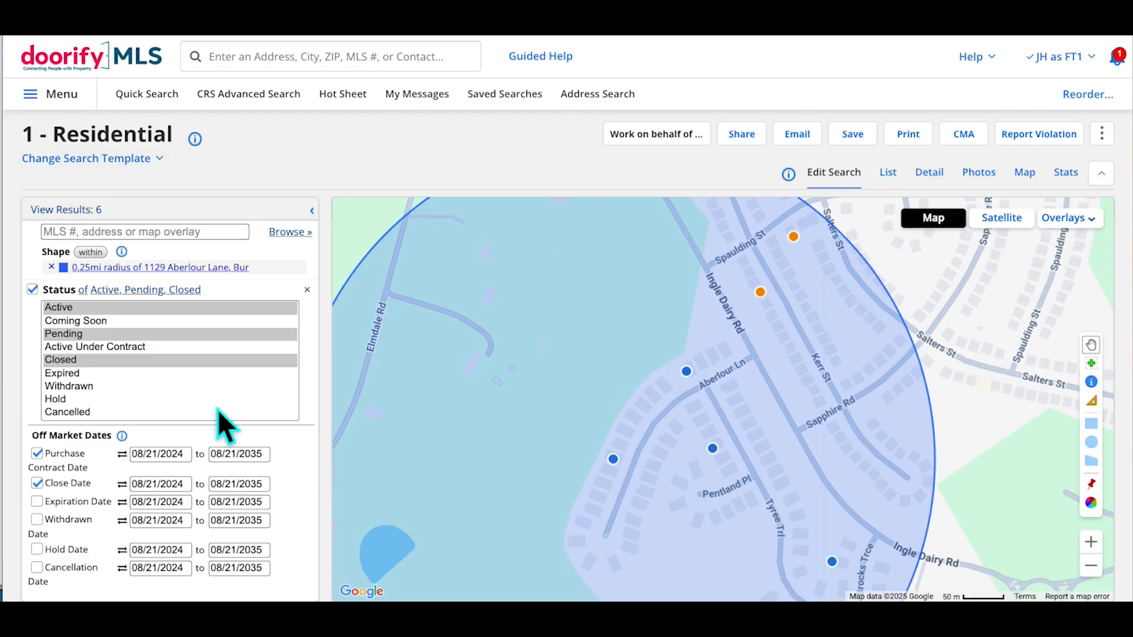
pyautogui.scroll(-6, 219, 413)
pyautogui.scroll(6, 232, 420)
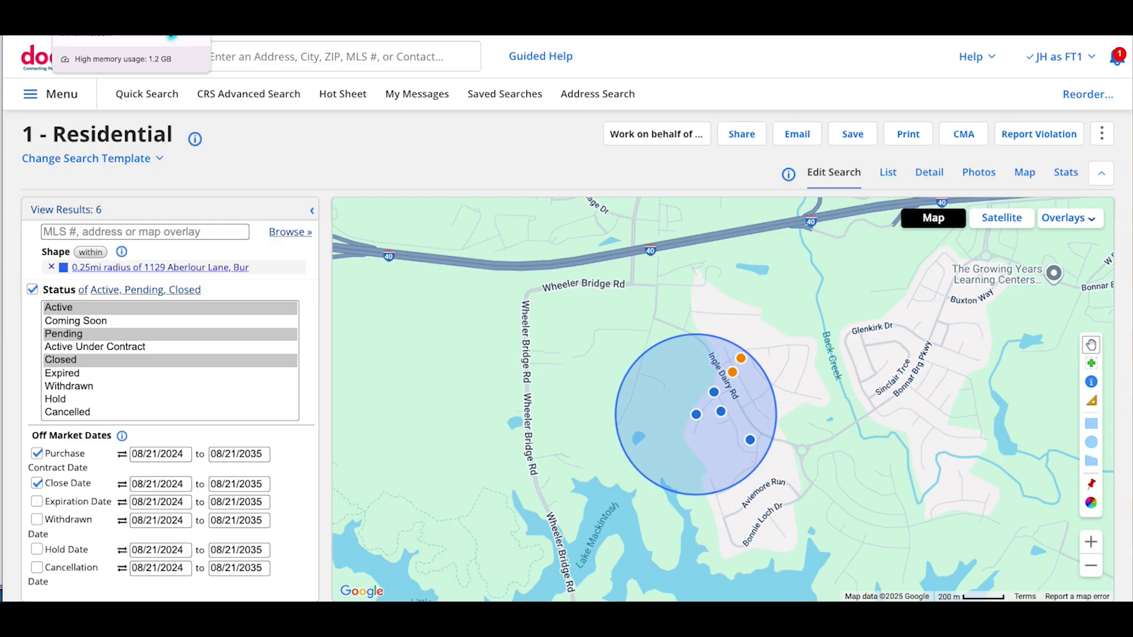
# Check the listing's extra report options and Demographics Report, then return to the 89-result list
pyautogui.click(171, 34)
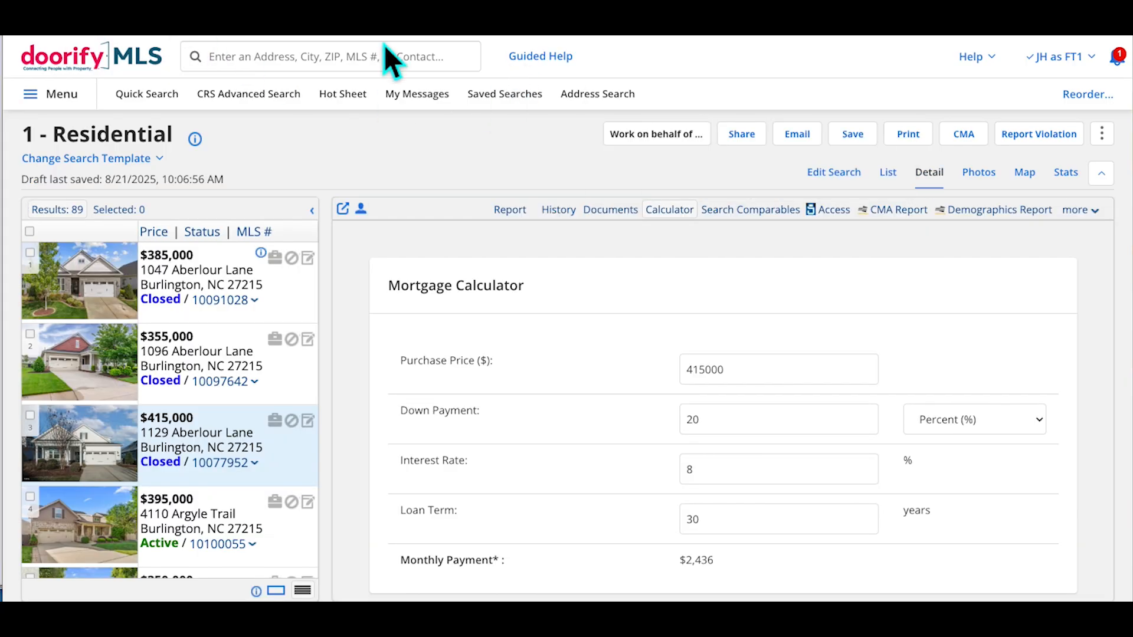
pyautogui.moveTo(771, 236)
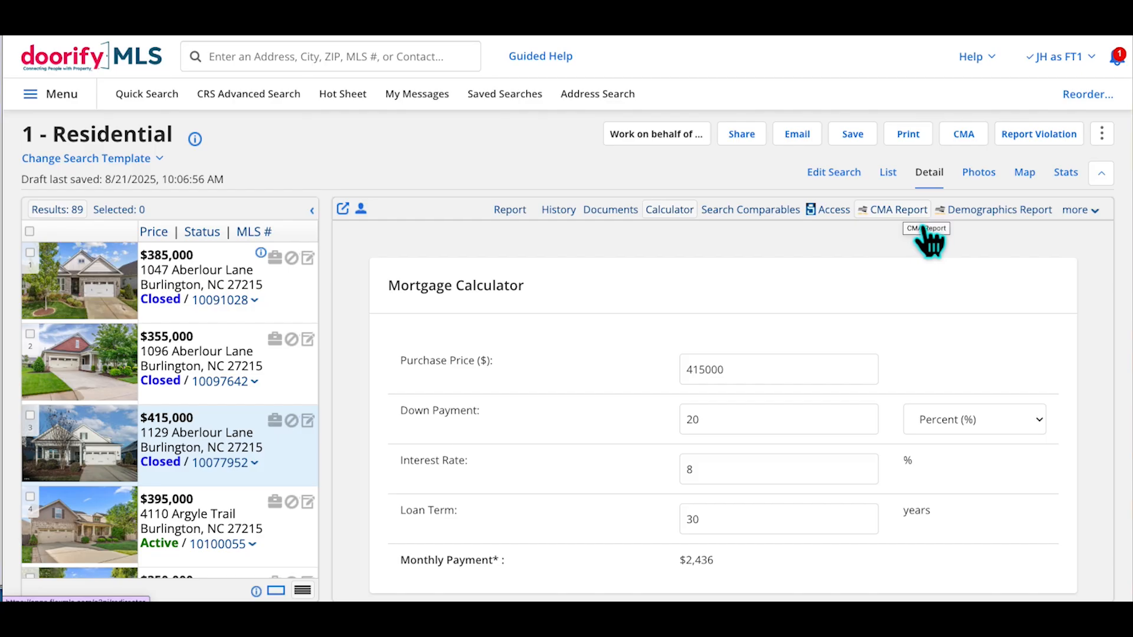
pyautogui.click(1101, 217)
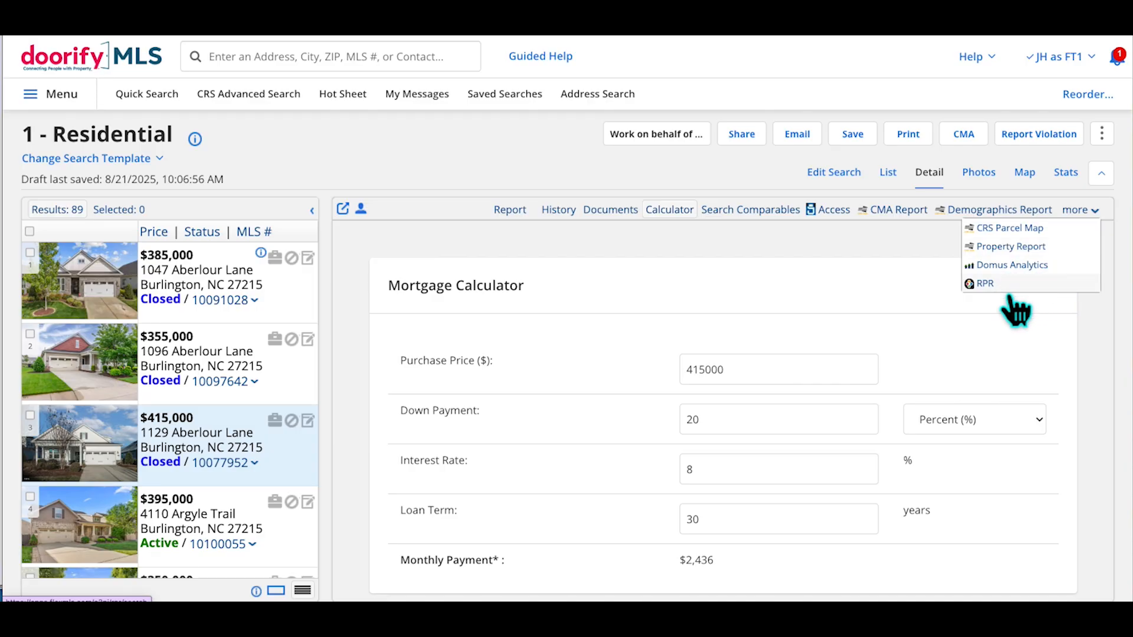
pyautogui.click(860, 247)
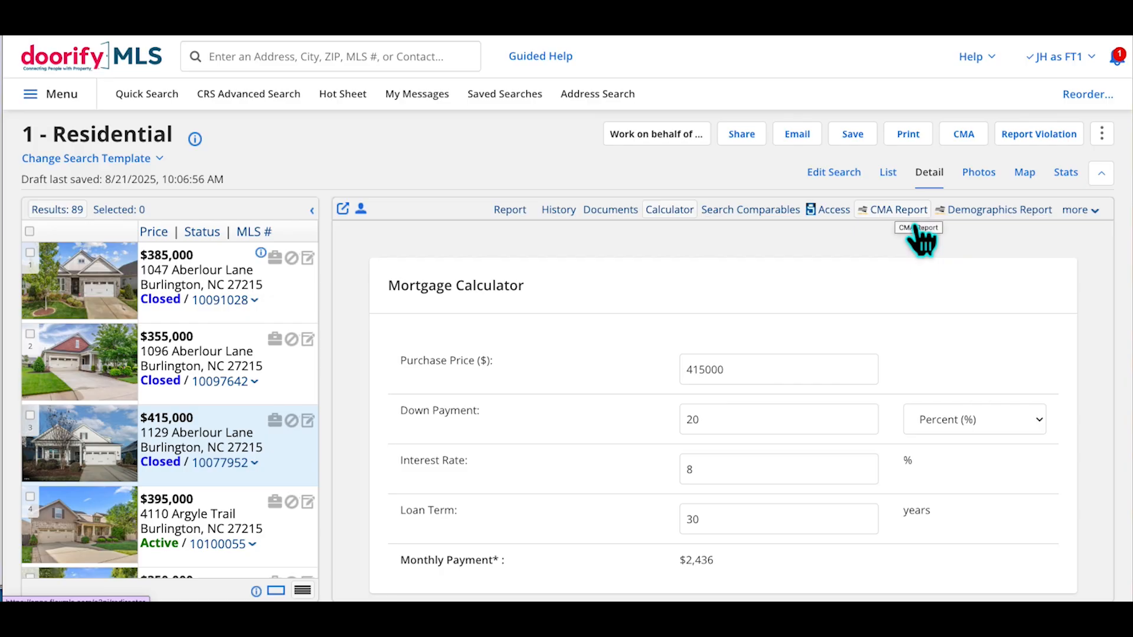
pyautogui.click(993, 229)
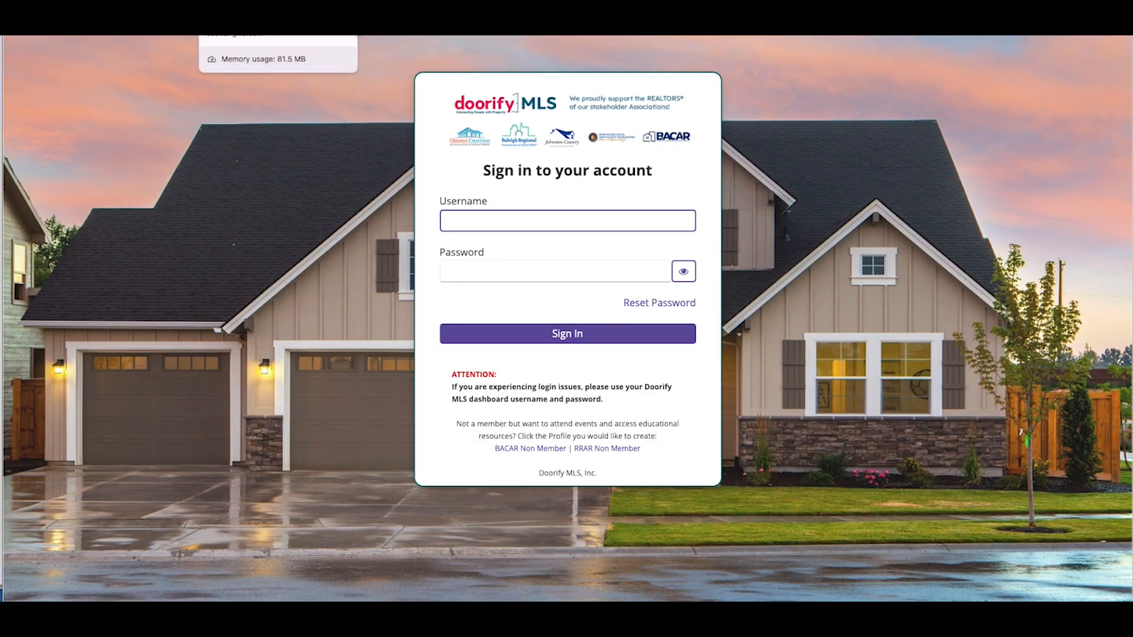
pyautogui.click(355, 27)
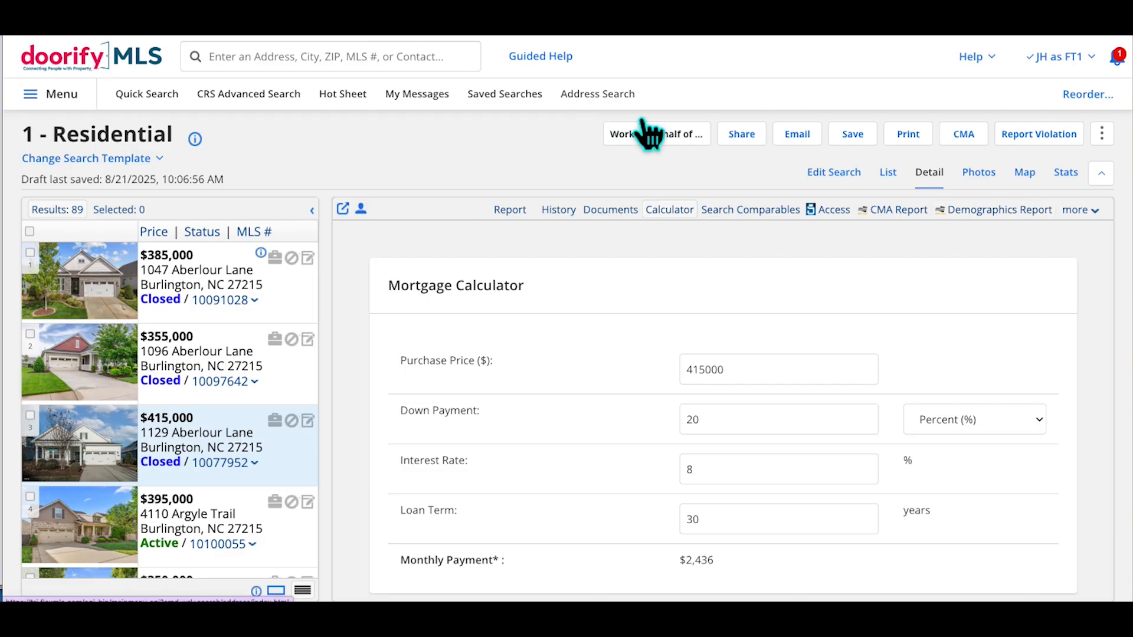
pyautogui.click(891, 183)
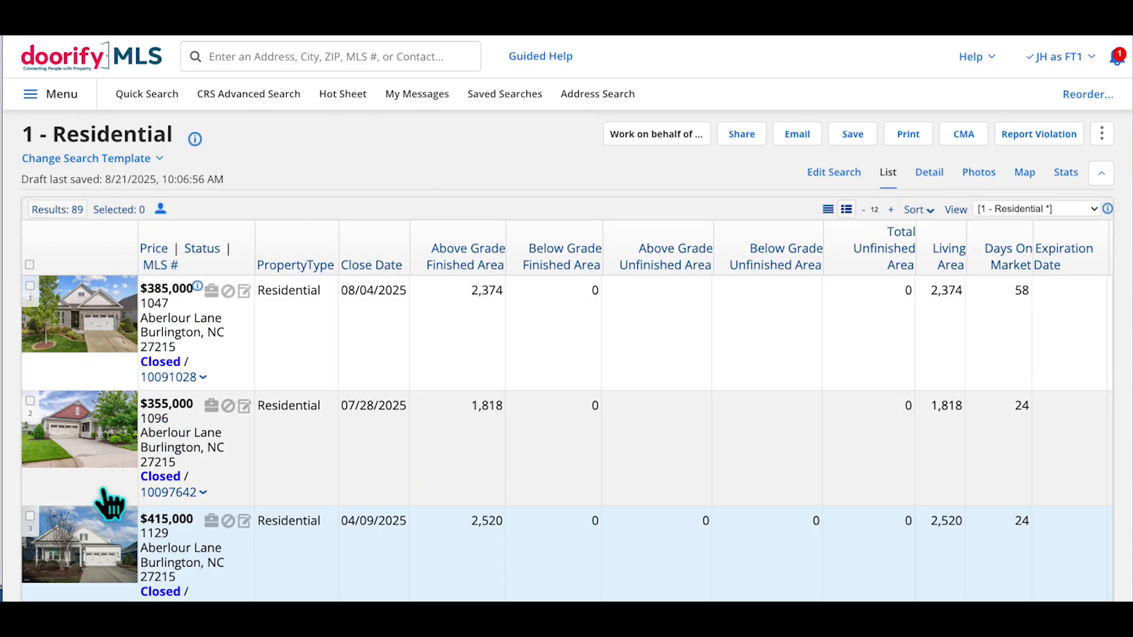
# Switch the 89 Residential results to compact one-line rows
pyautogui.scroll(-3, 109, 504)
pyautogui.scroll(3, 109, 504)
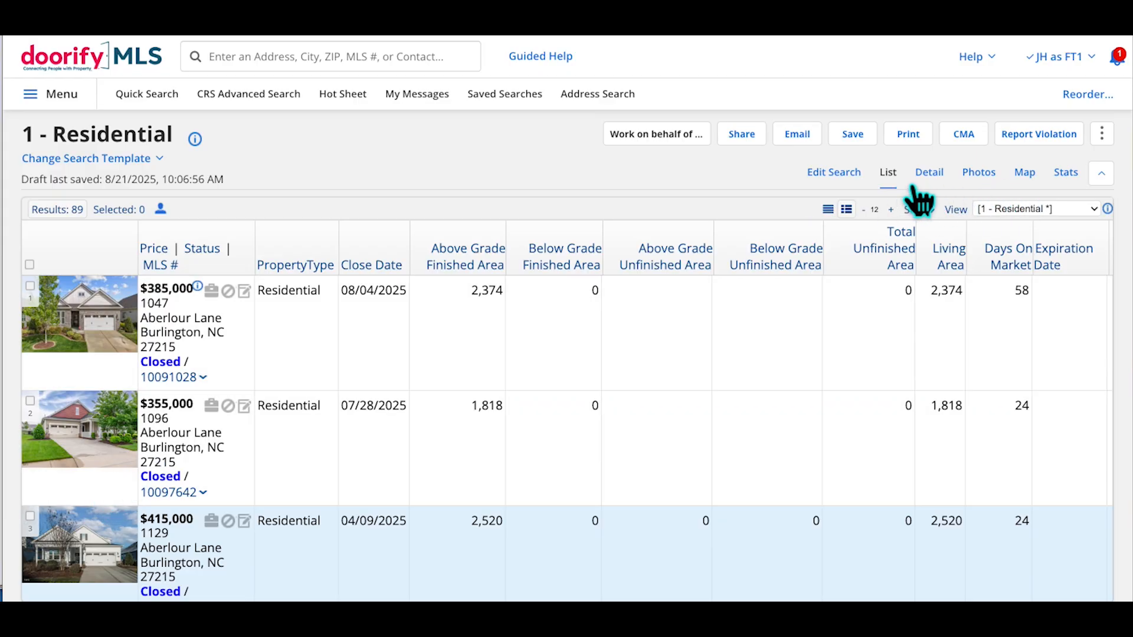
pyautogui.click(846, 213)
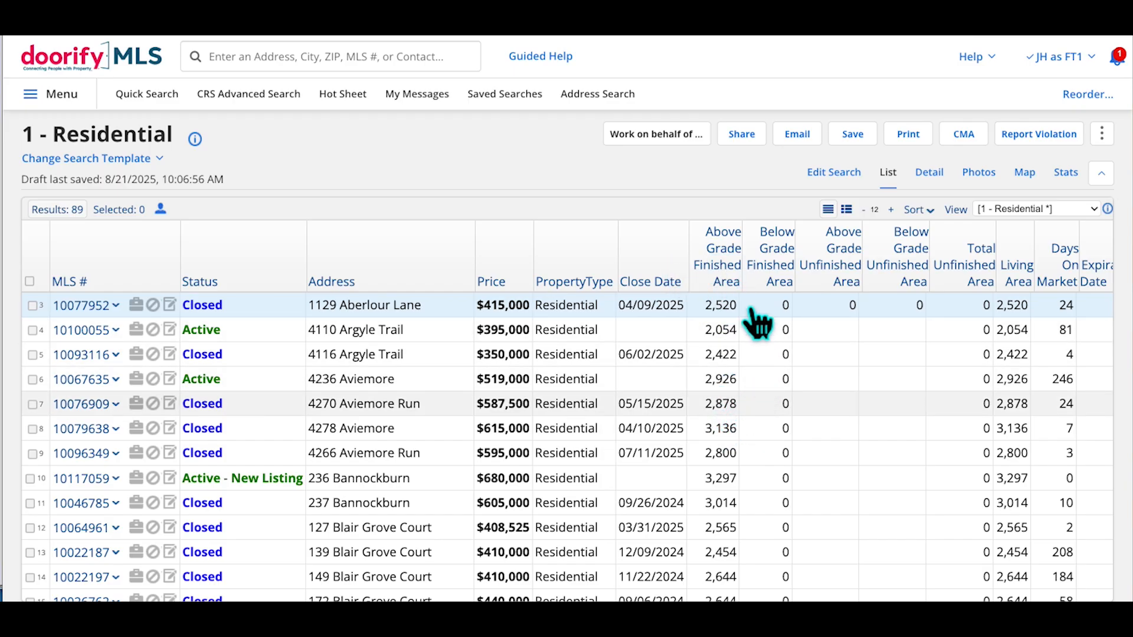
pyautogui.click(740, 268)
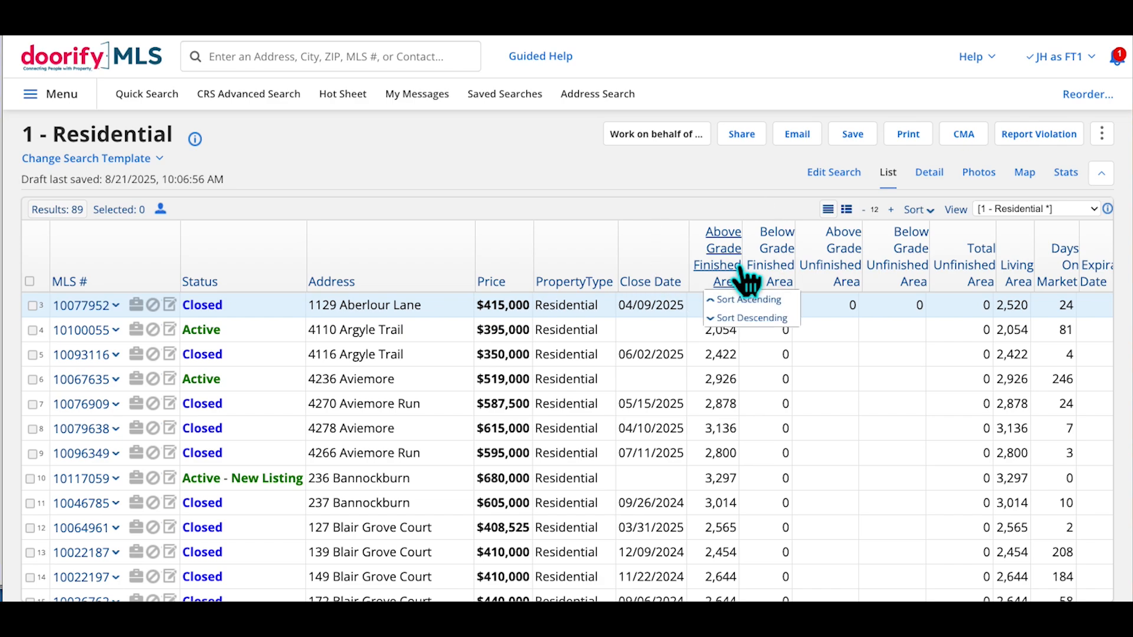
# Sort results by Above Grade Finished Area, largest first, briefly toggling photo thumbnails on and off
pyautogui.click(776, 331)
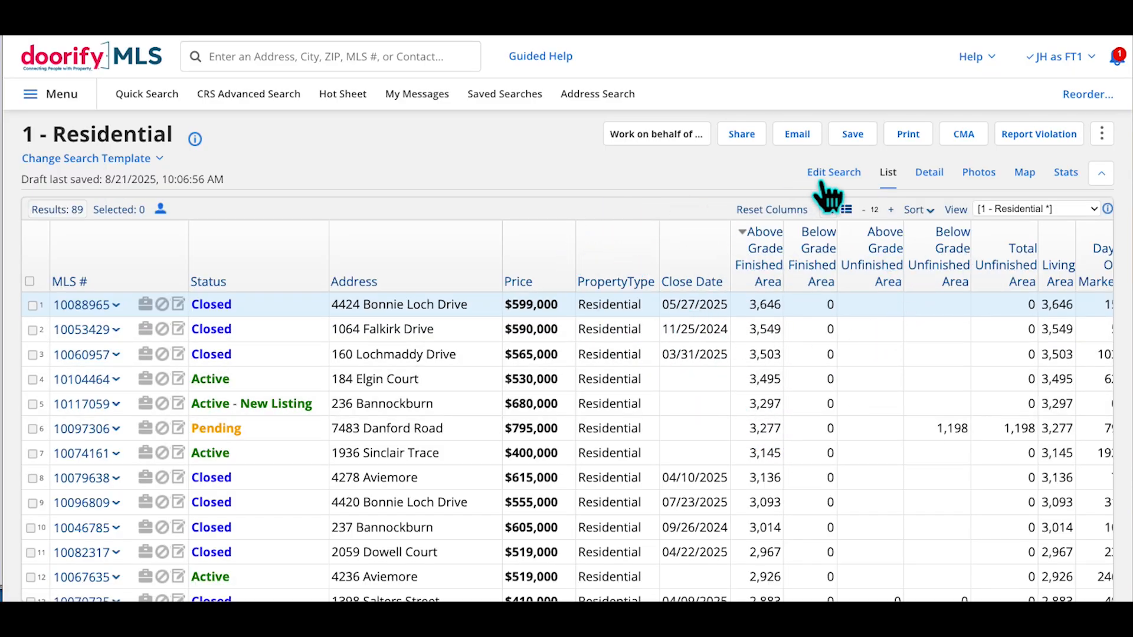
pyautogui.click(847, 210)
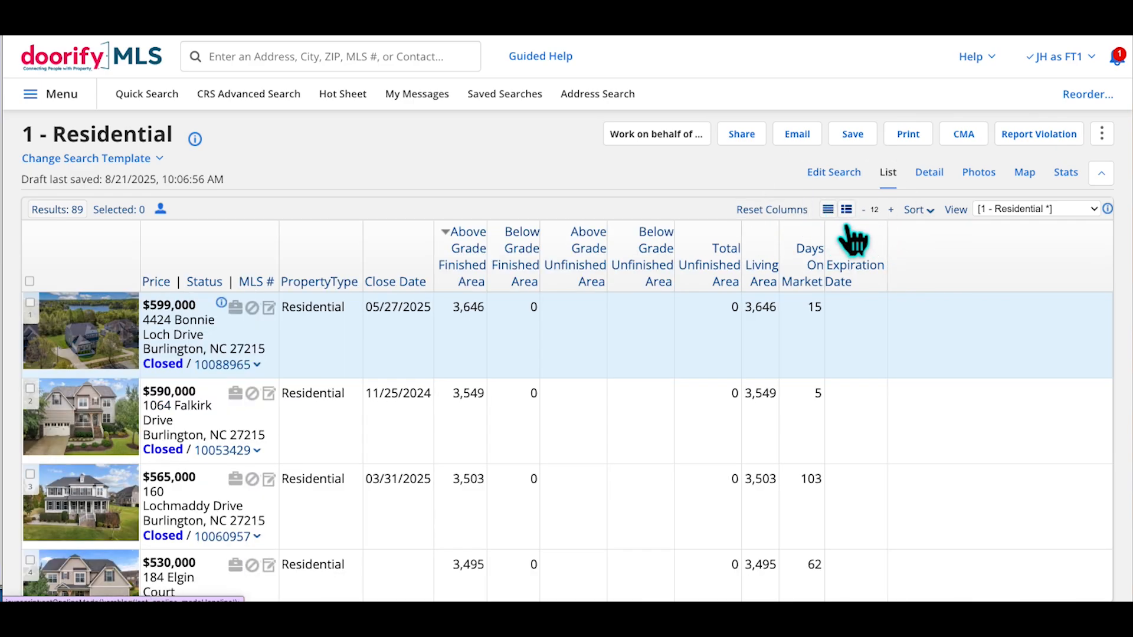
pyautogui.click(847, 210)
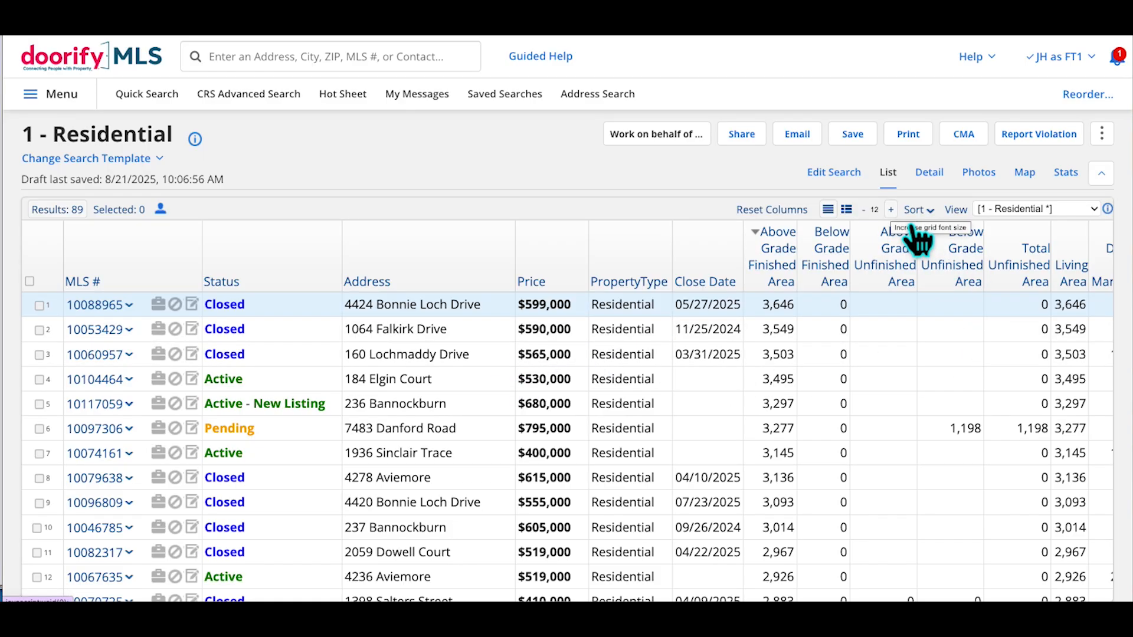
# Try results-table text sizes up to 18, settling back on size 13
pyautogui.click(890, 209)
pyautogui.click(890, 209)
pyautogui.click(890, 210)
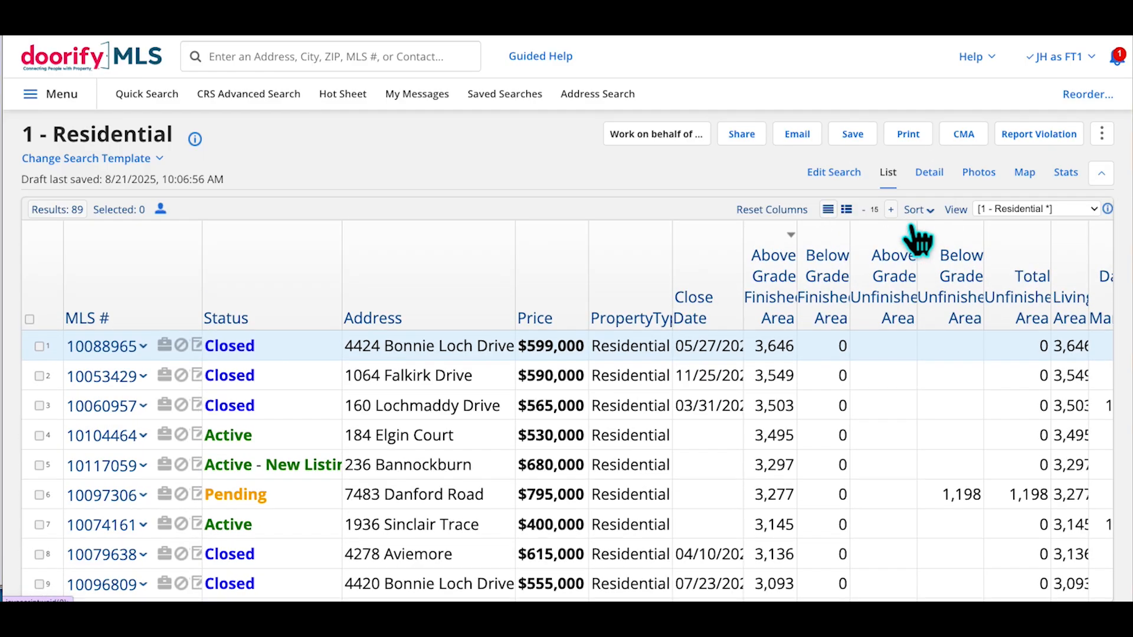
pyautogui.click(890, 210)
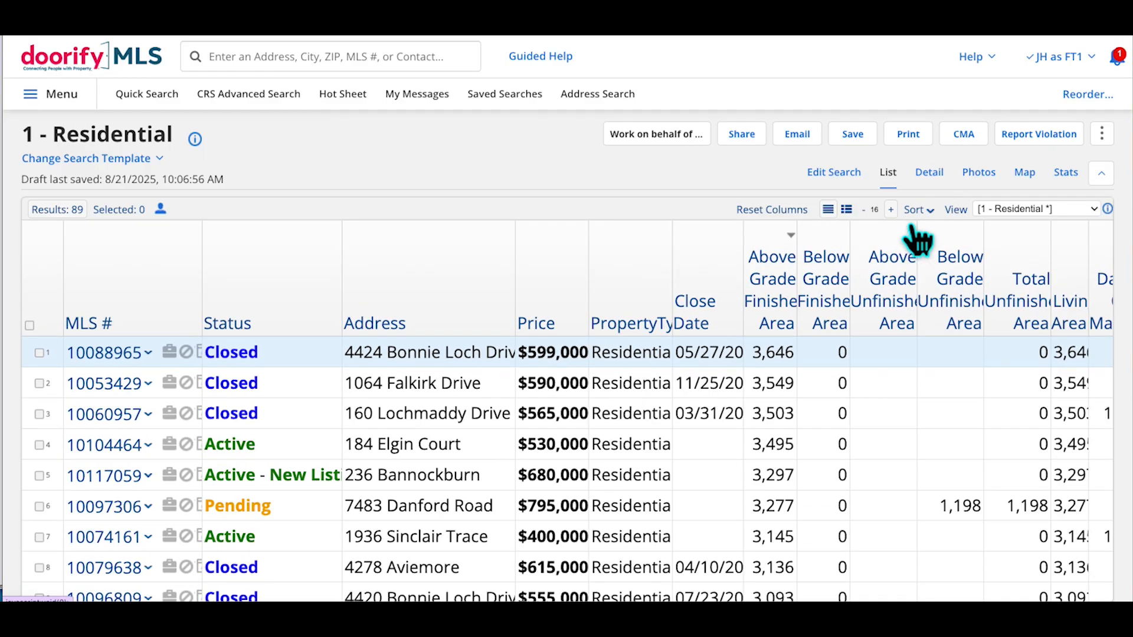
pyautogui.click(890, 209)
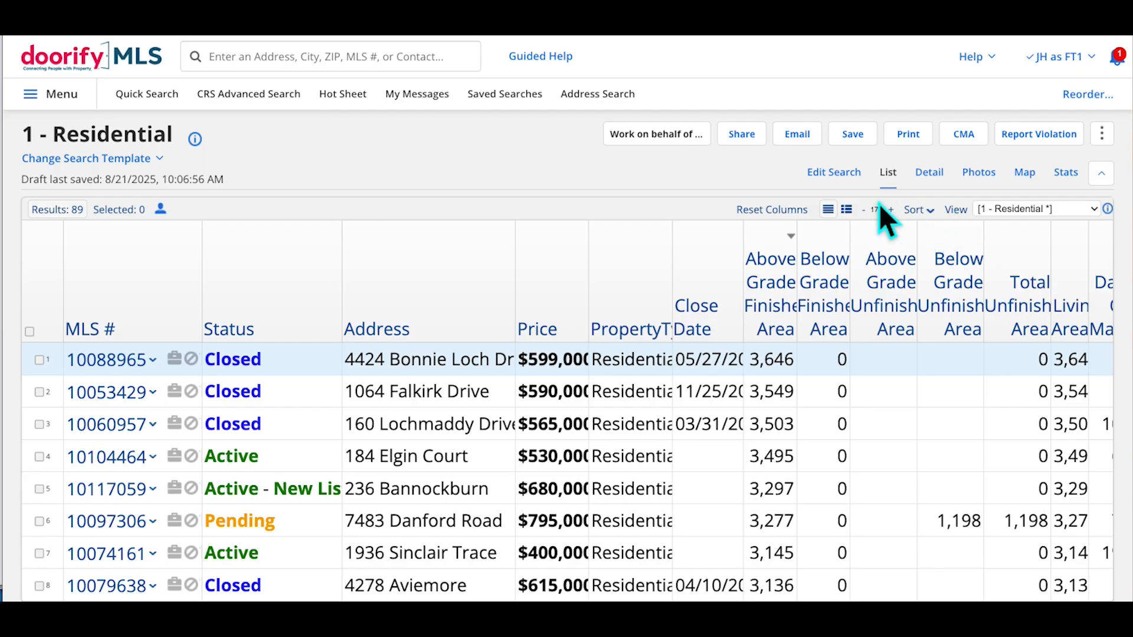
pyautogui.click(863, 210)
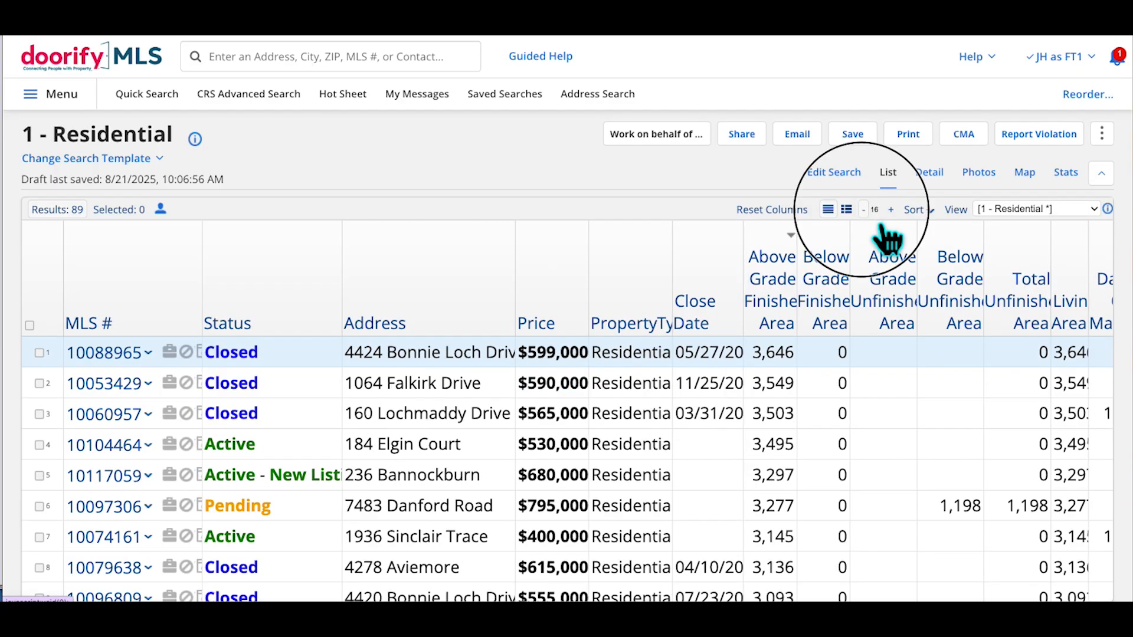
pyautogui.click(863, 209)
pyautogui.click(863, 210)
pyautogui.click(863, 210)
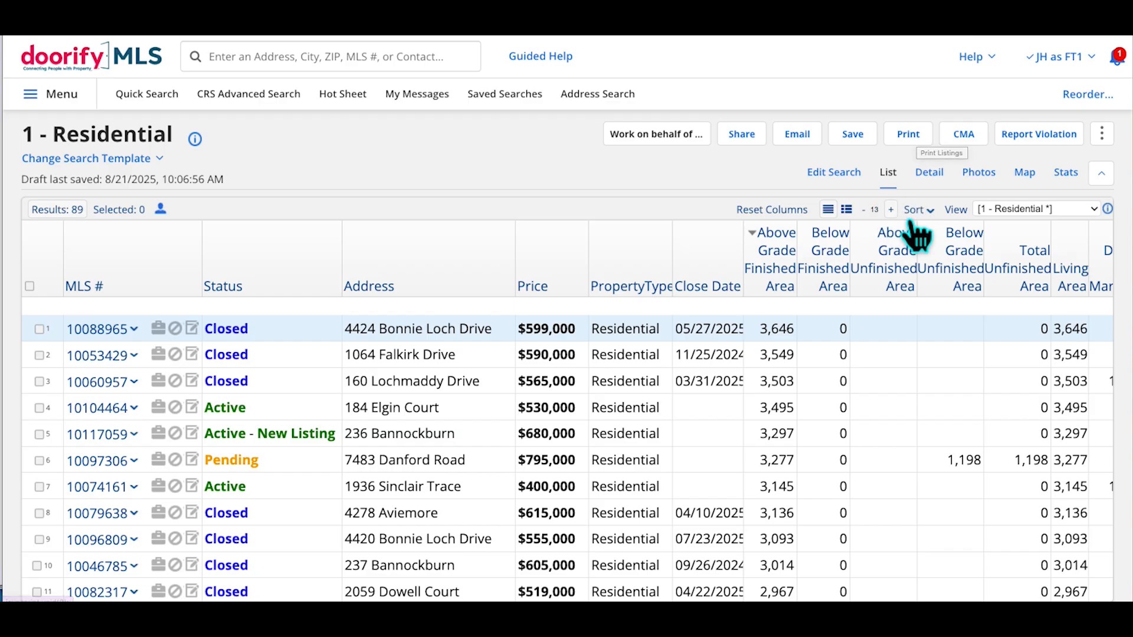
pyautogui.click(891, 209)
pyautogui.click(891, 209)
pyautogui.click(891, 210)
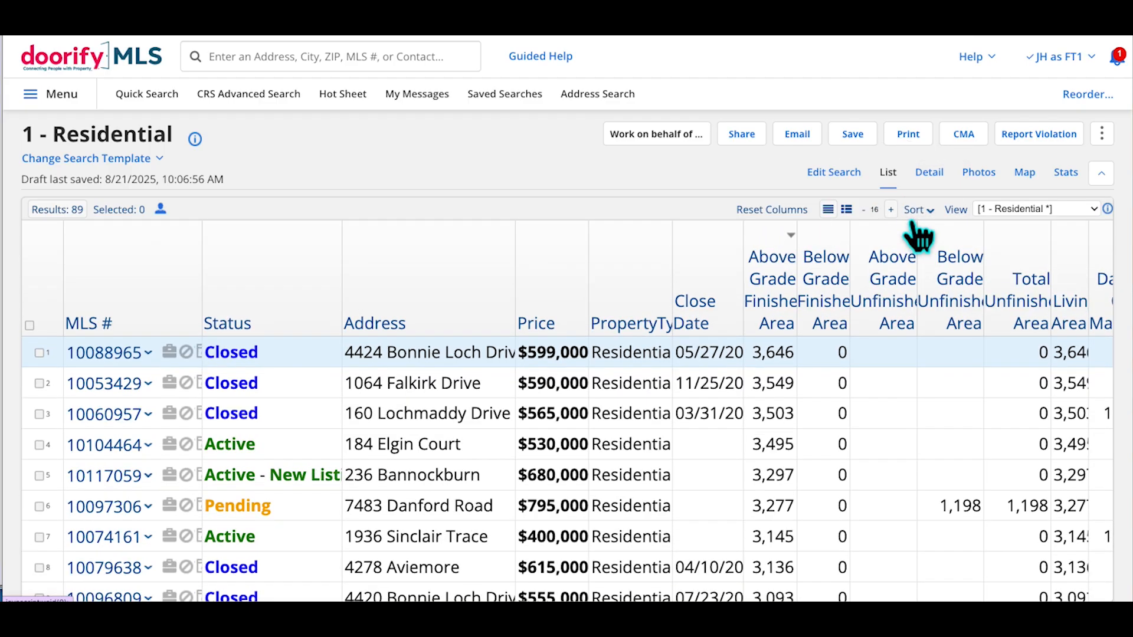
pyautogui.click(891, 210)
pyautogui.click(891, 209)
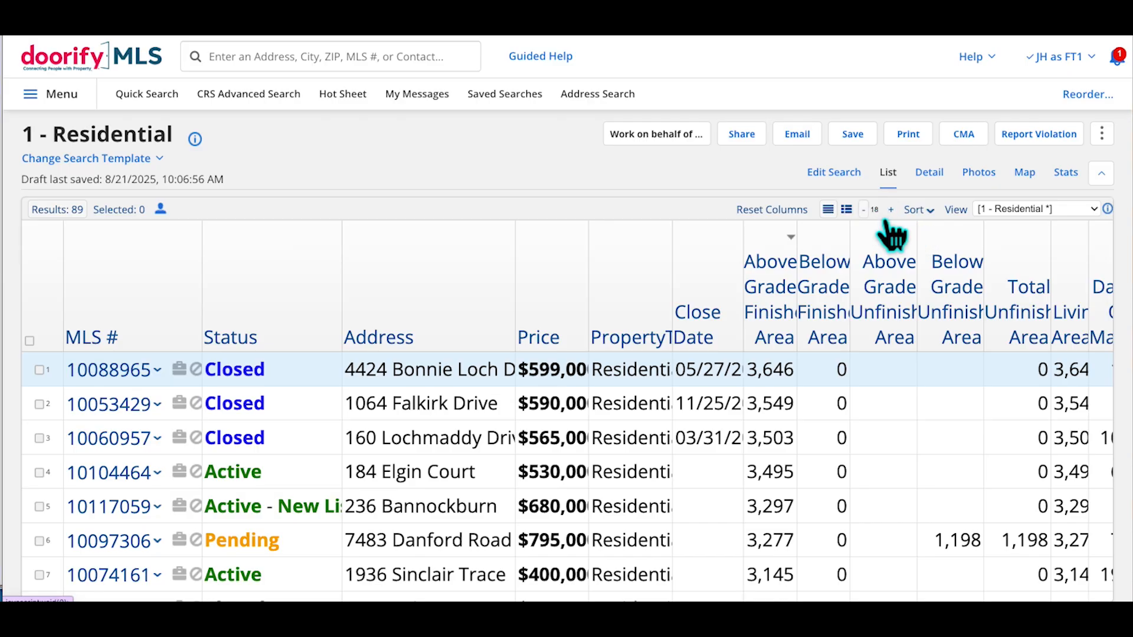
pyautogui.click(863, 210)
pyautogui.click(863, 209)
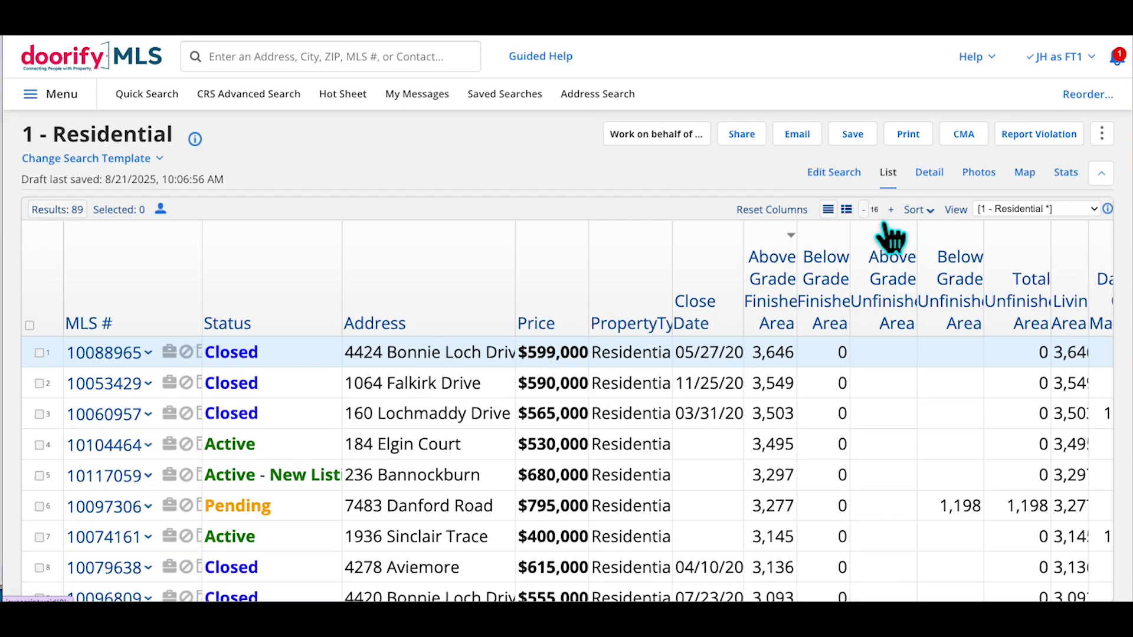
pyautogui.click(863, 209)
pyautogui.click(863, 210)
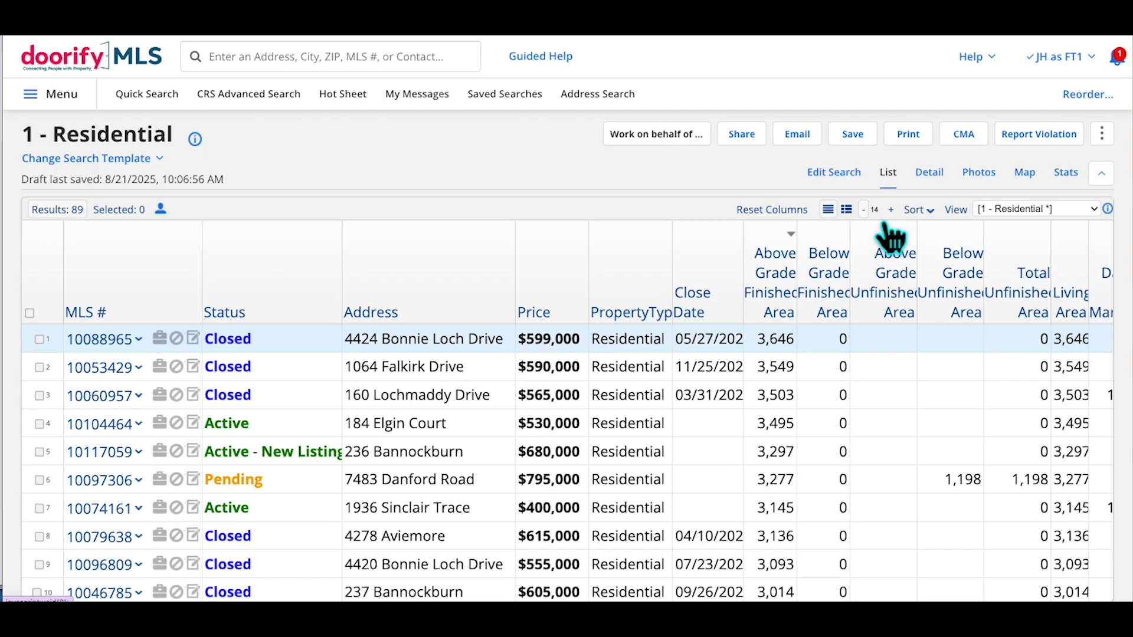
pyautogui.click(863, 209)
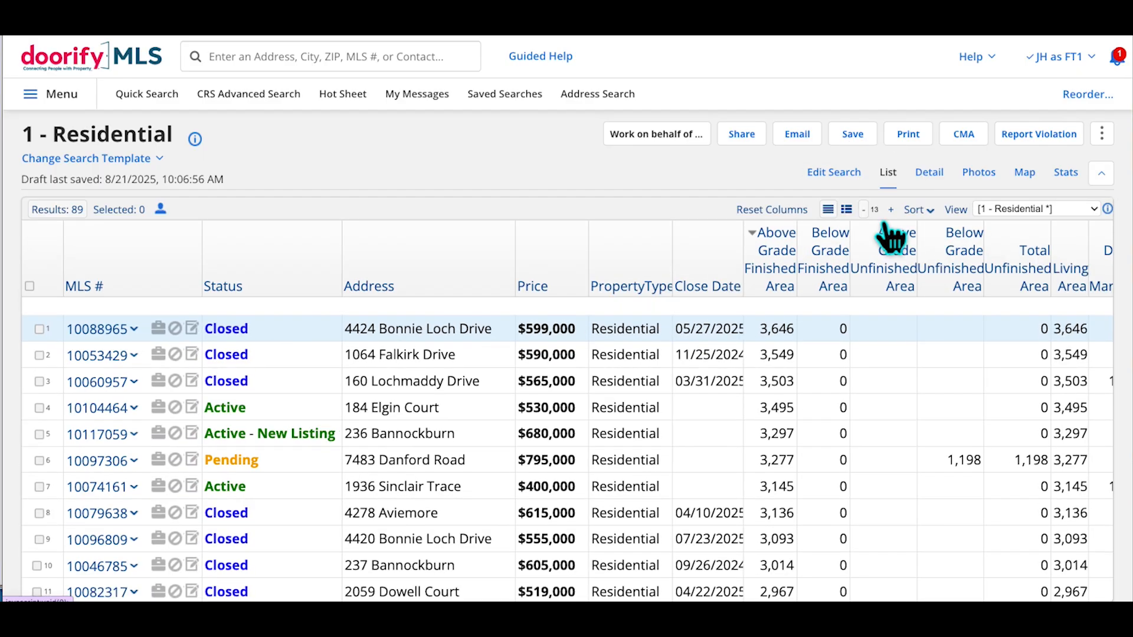
# Show the Search Statistics page for the 89 results
pyautogui.scroll(-3, 930, 417)
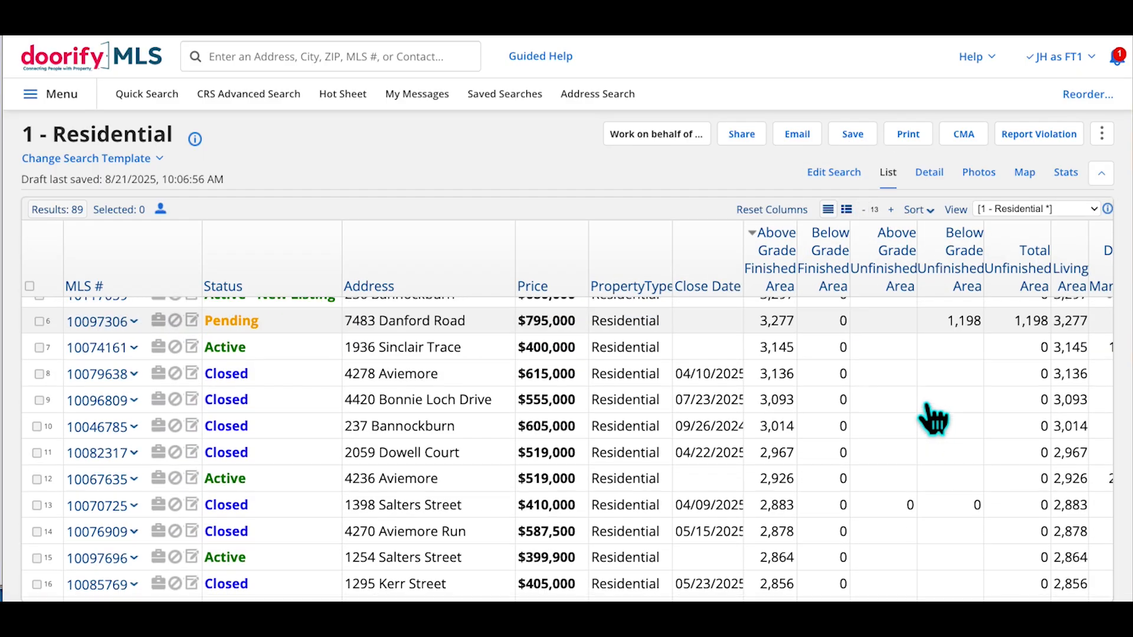
pyautogui.scroll(3, 930, 417)
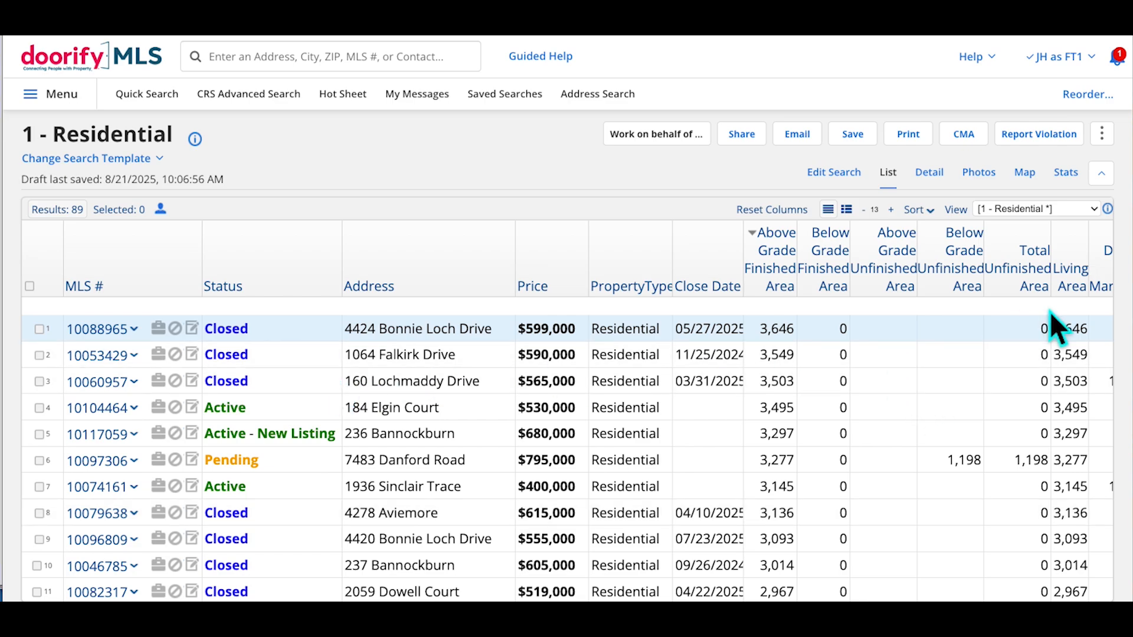
pyautogui.click(1087, 183)
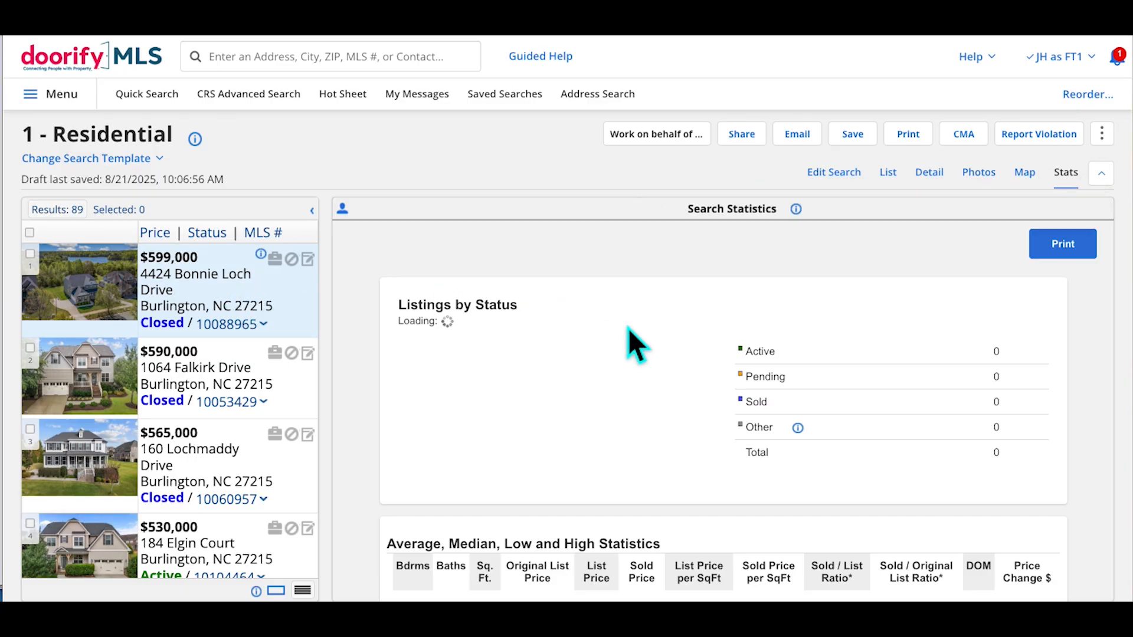
pyautogui.click(949, 187)
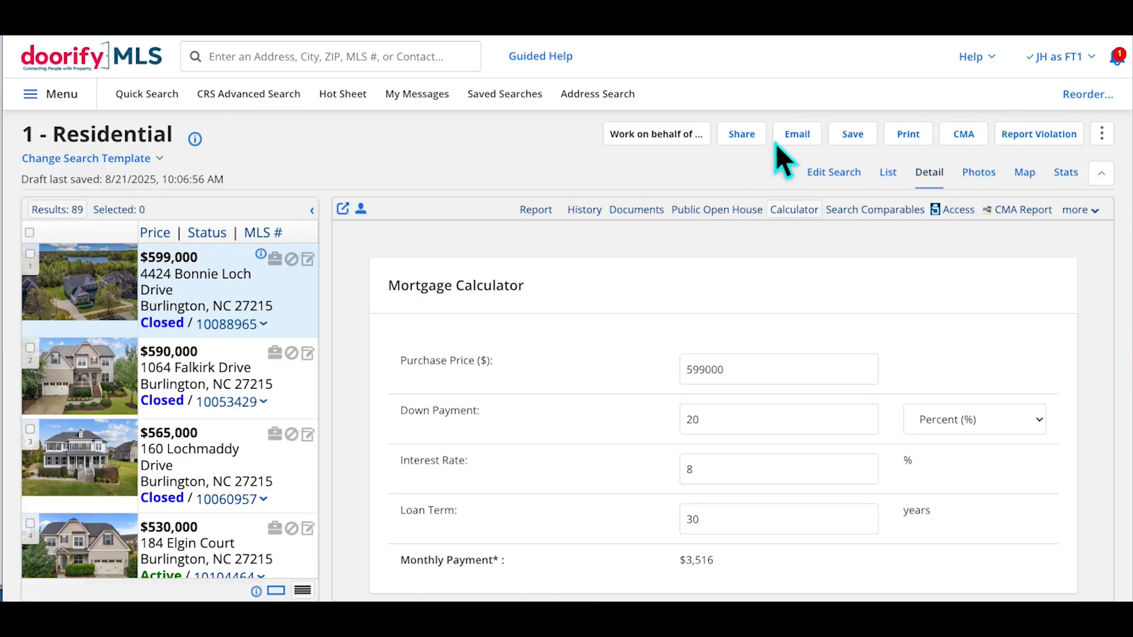
pyautogui.click(971, 140)
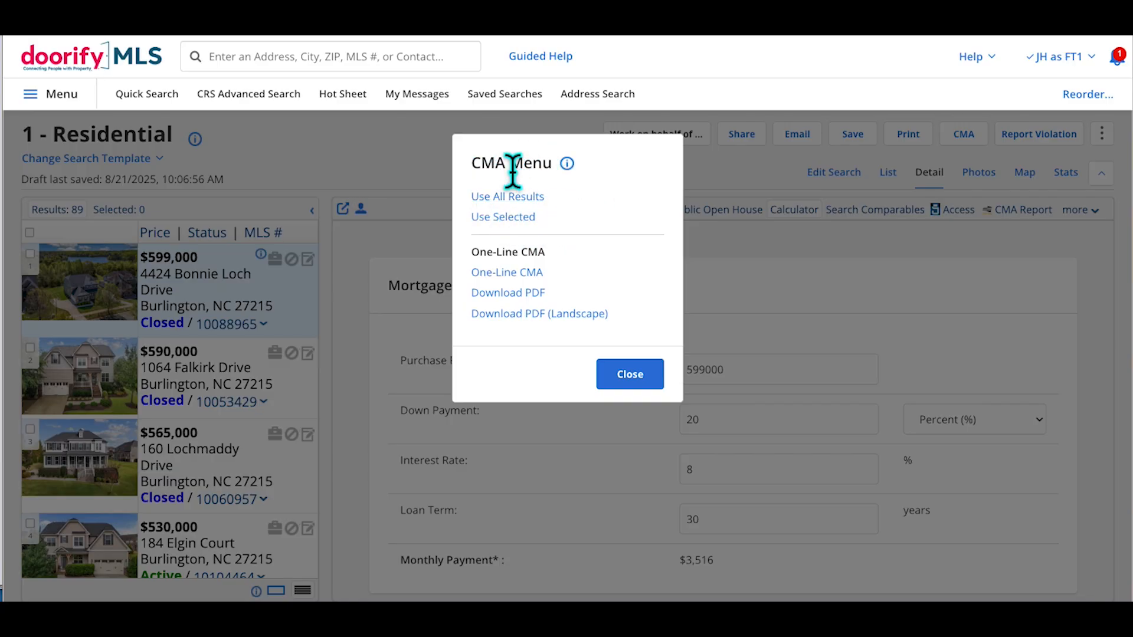
# Generate the One-Line CMA report as a PDF
pyautogui.click(524, 289)
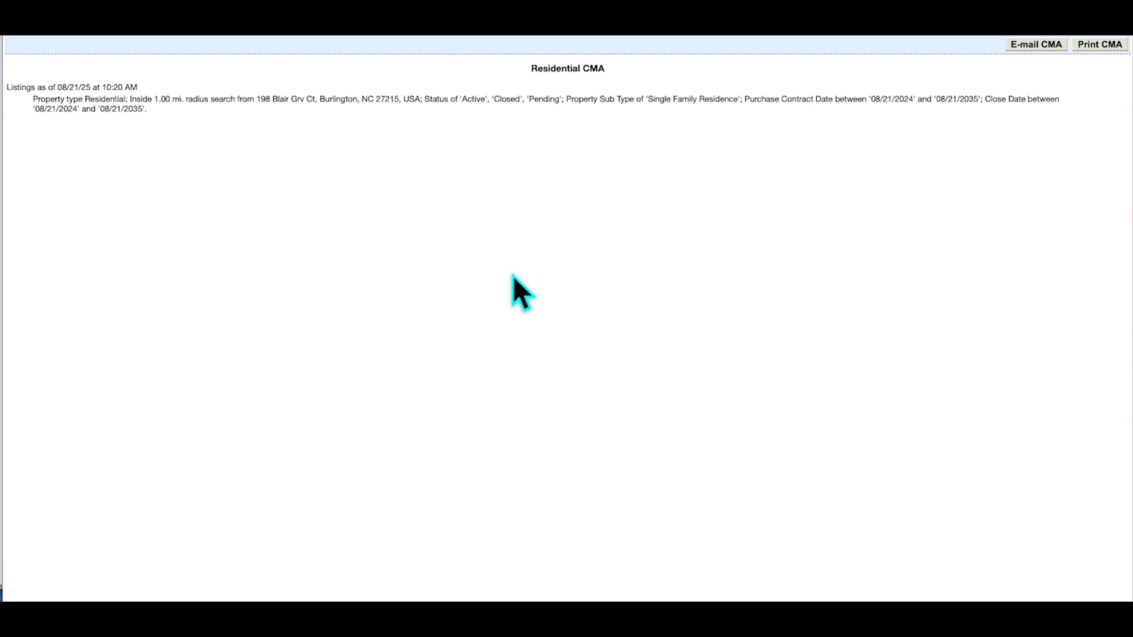
pyautogui.moveTo(42, 86); pyautogui.dragTo(139, 109)
pyautogui.click(139, 109)
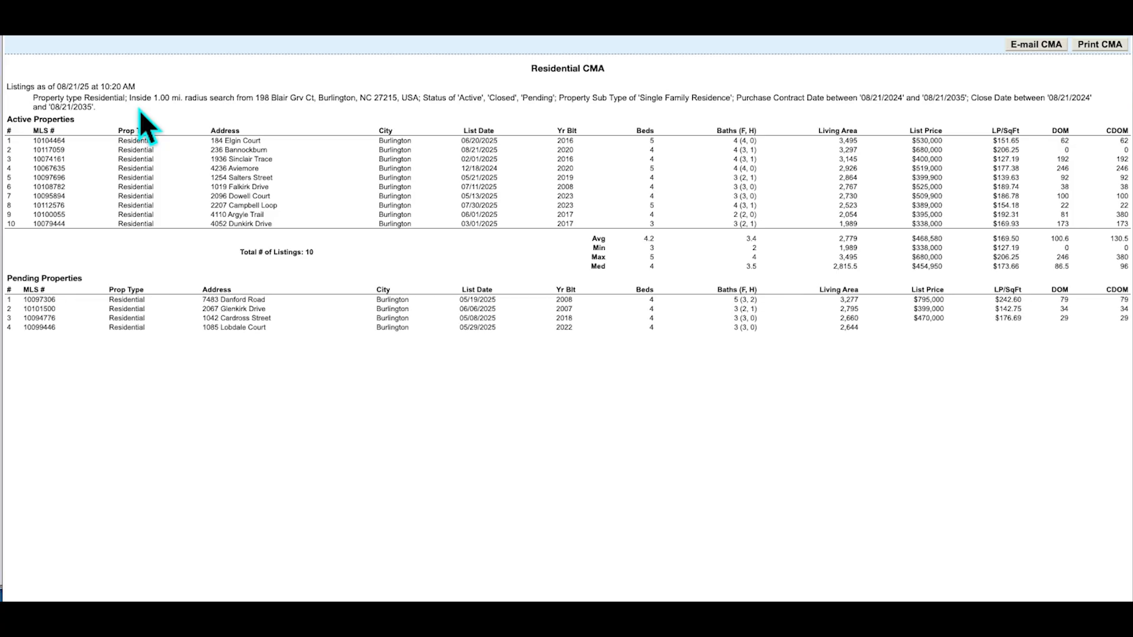
# Enlarge the CMA report and read through its active, pending and closed listings and statistics
pyautogui.hotkey('ctrl', '+')
pyautogui.hotkey('ctrl', '+')
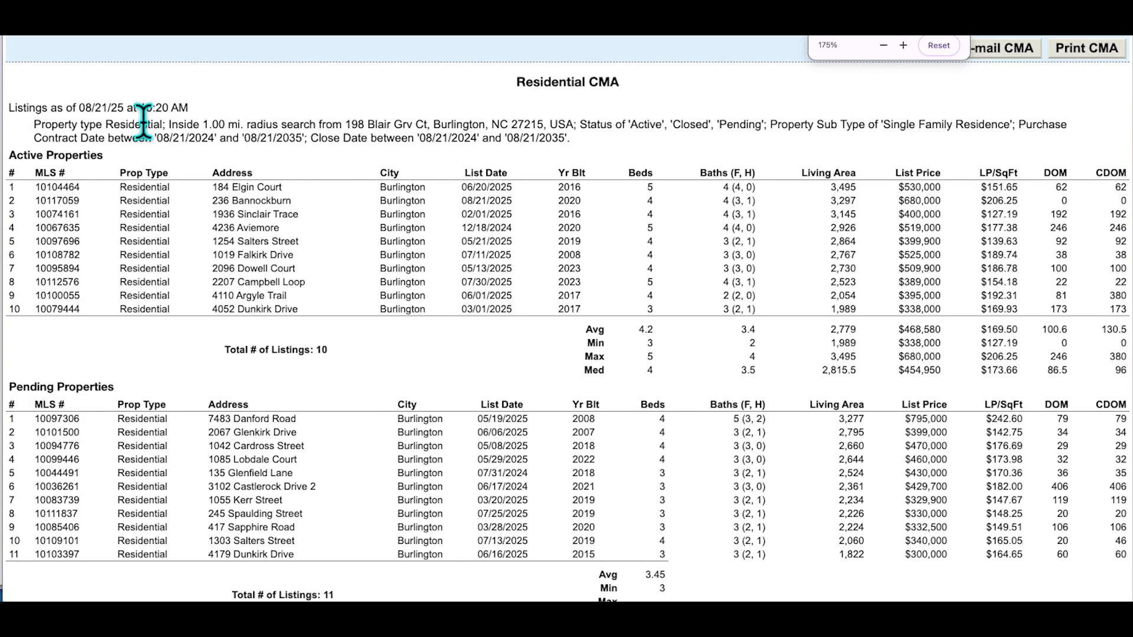
pyautogui.hotkey('ctrl', '+')
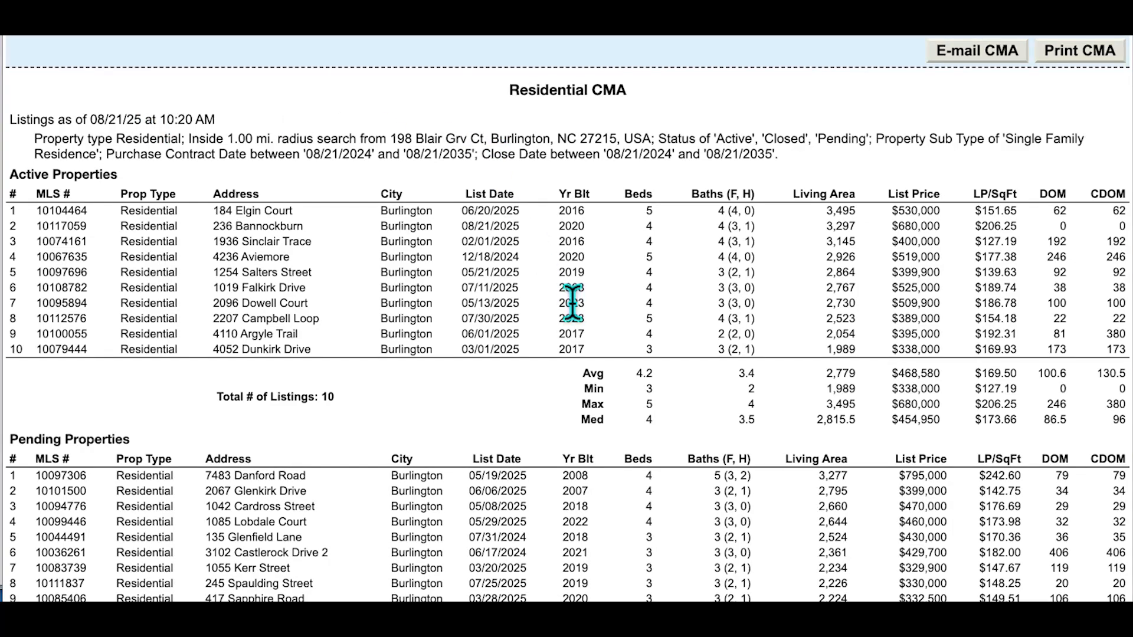
pyautogui.scroll(-5, 576, 294)
pyautogui.scroll(5, 569, 292)
pyautogui.scroll(-2, 321, 284)
pyautogui.scroll(-3, 320, 283)
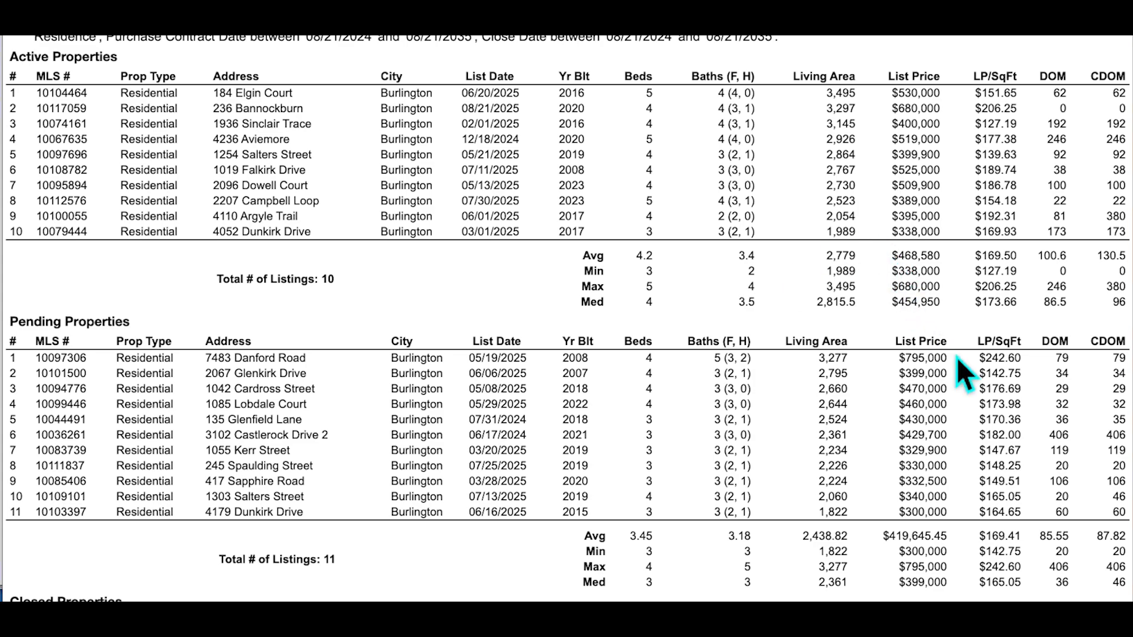
pyautogui.scroll(-3, 1022, 387)
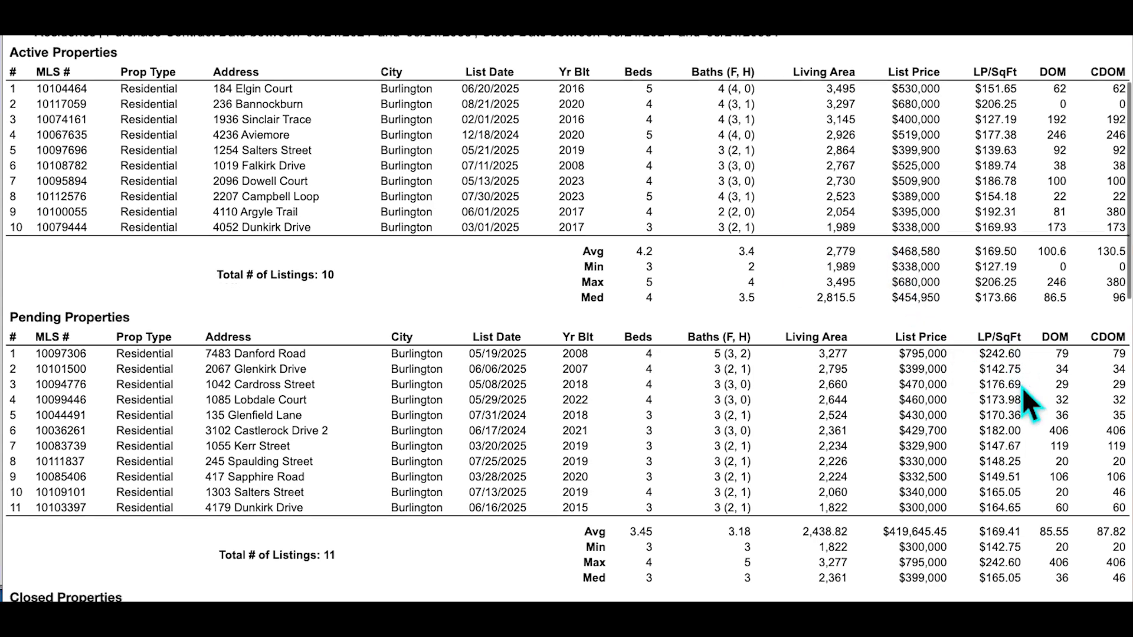
pyautogui.scroll(-5, 1023, 389)
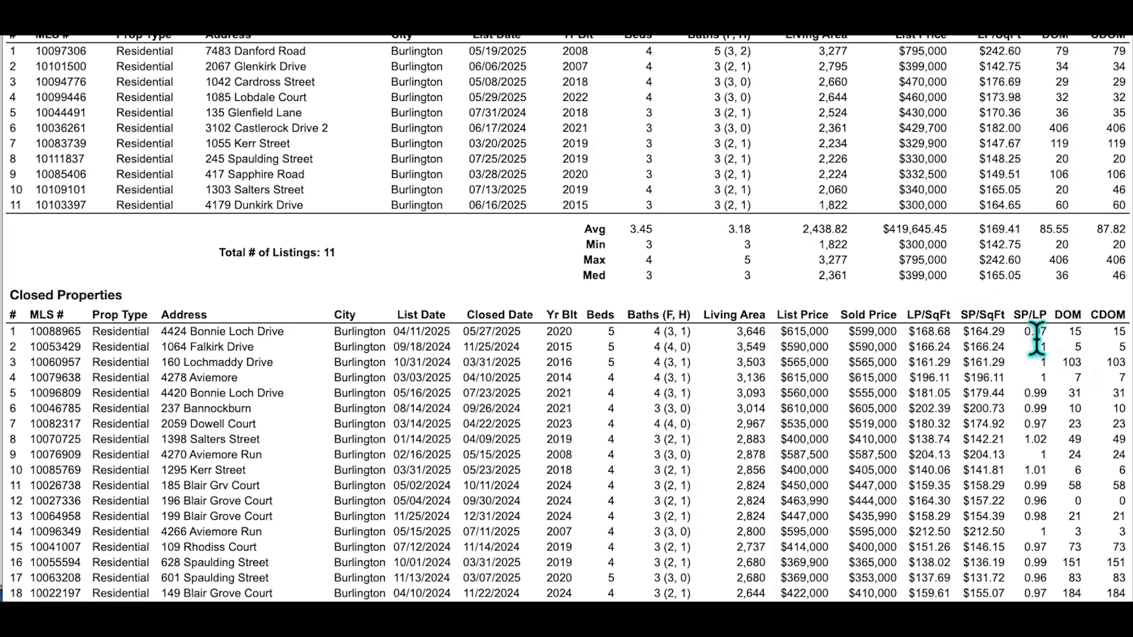
pyautogui.scroll(-20, 1070, 342)
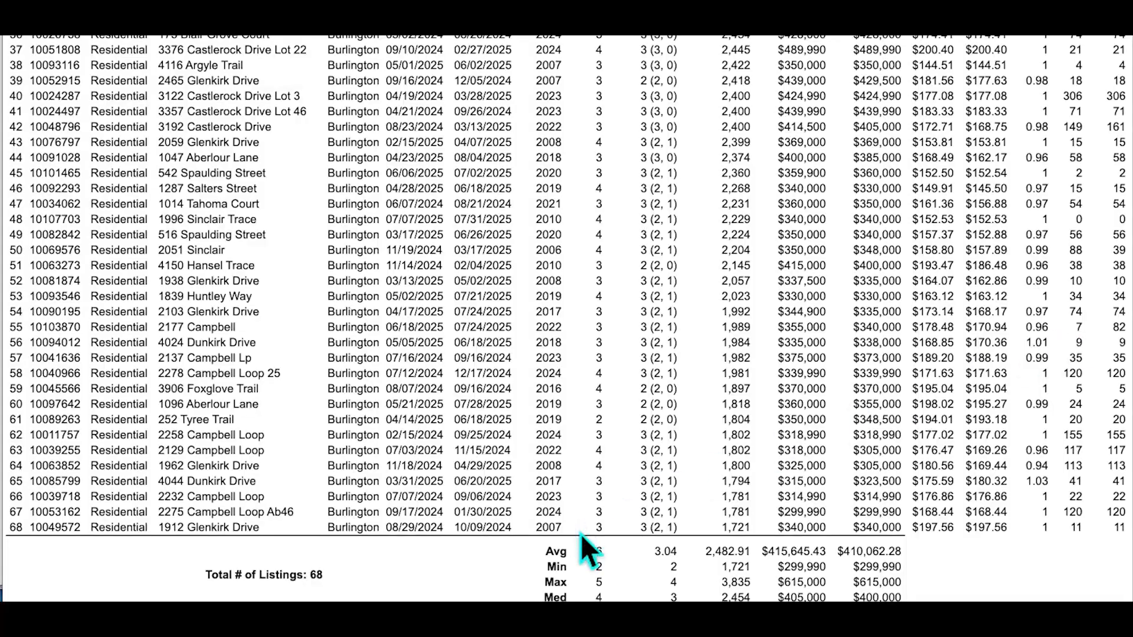
pyautogui.scroll(1, 566, 537)
pyautogui.scroll(20, 574, 519)
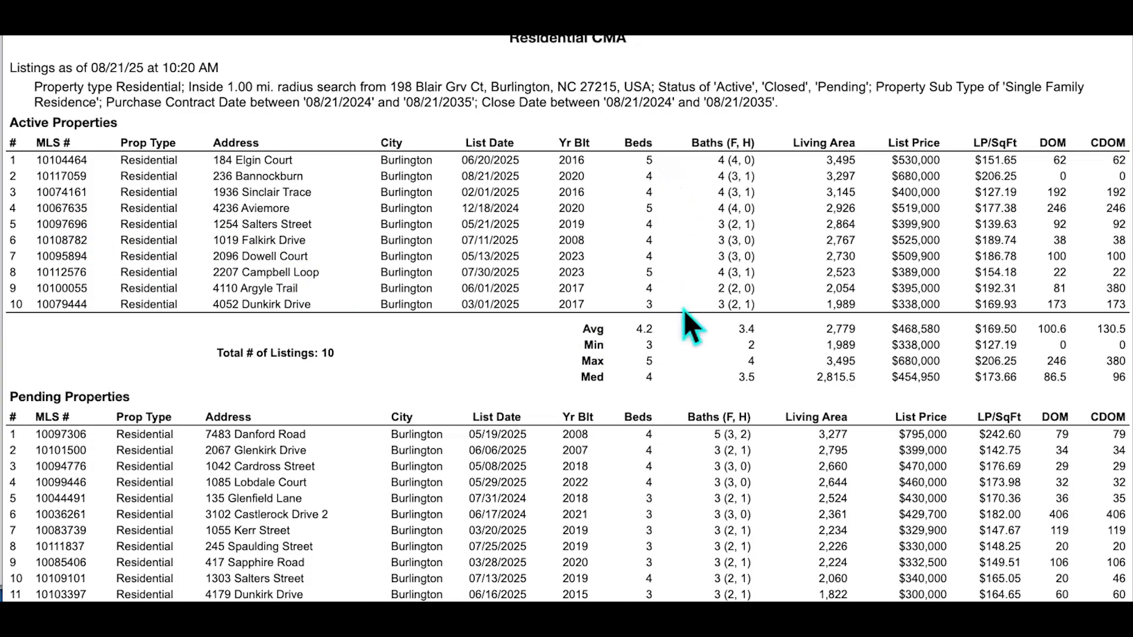
pyautogui.scroll(-15, 684, 312)
pyautogui.scroll(-10, 683, 309)
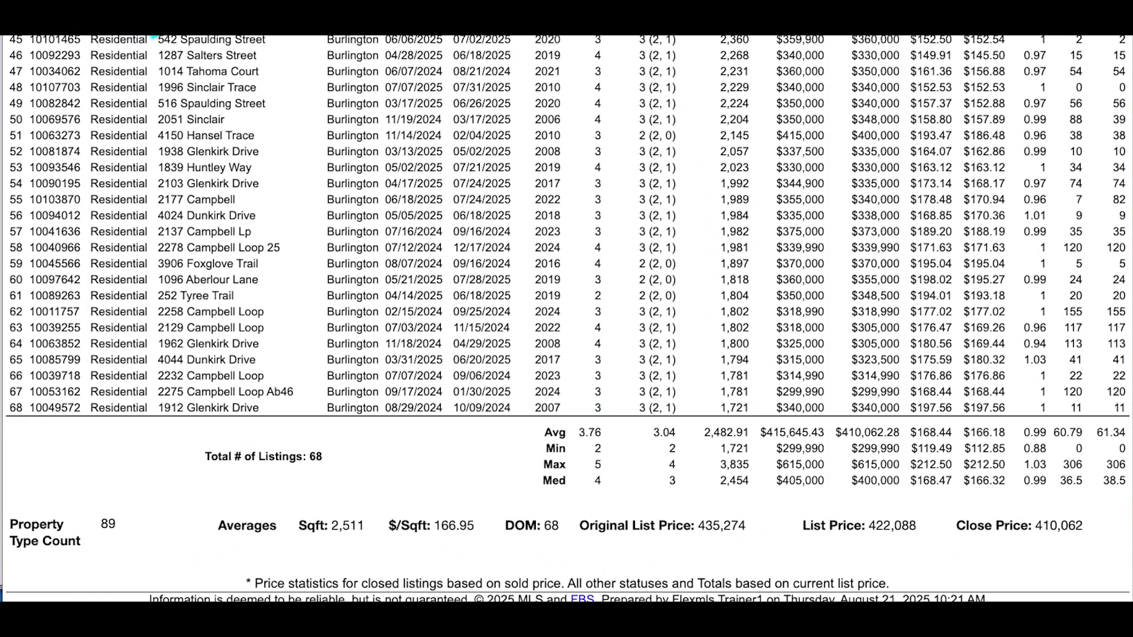
pyautogui.click(143, 2)
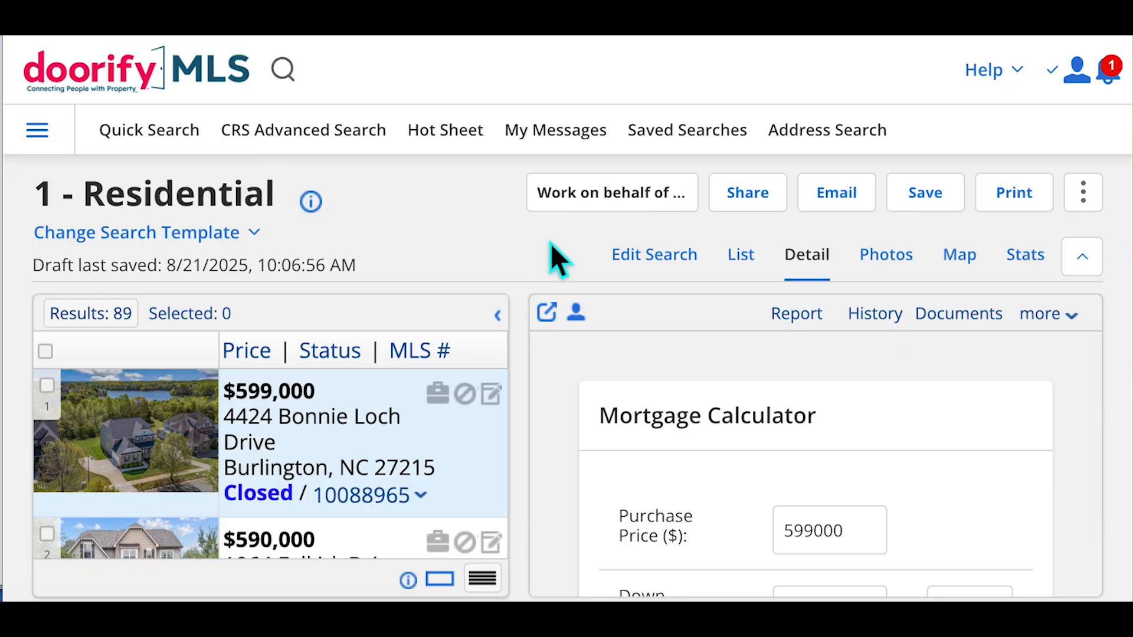
pyautogui.hotkey('ctrl', '-')
pyautogui.hotkey('ctrl', '-')
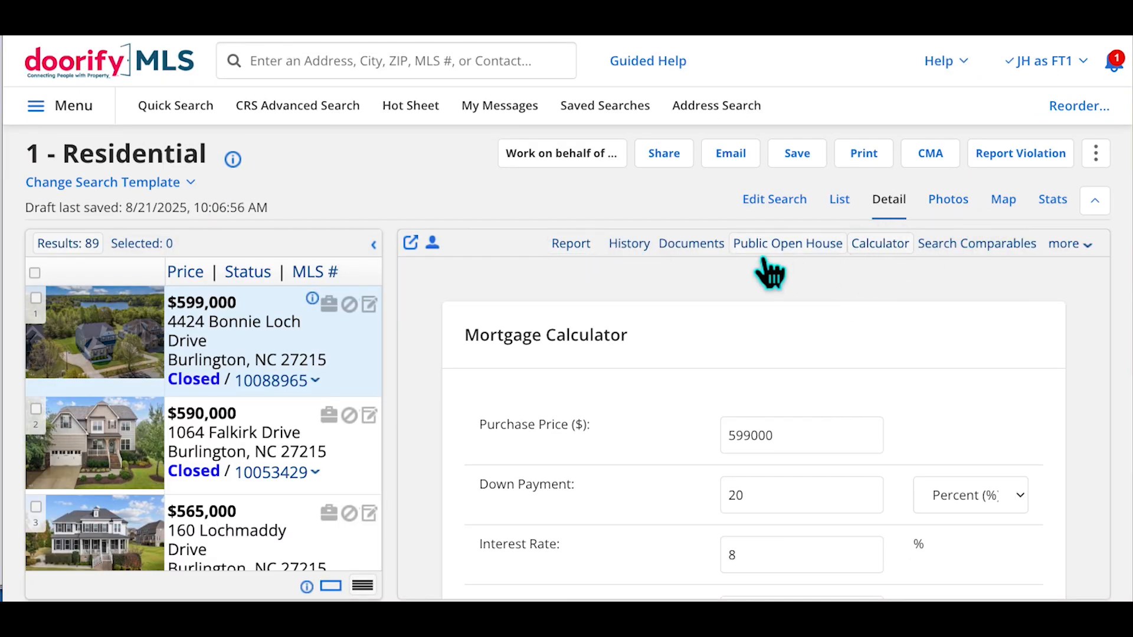
pyautogui.click(589, 260)
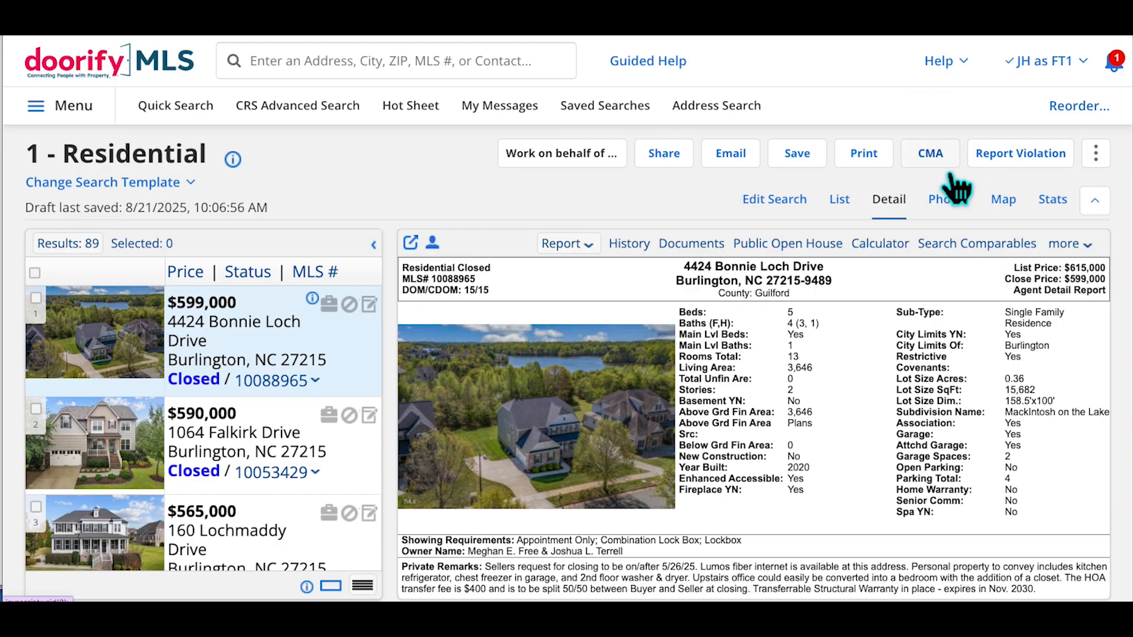
pyautogui.click(936, 163)
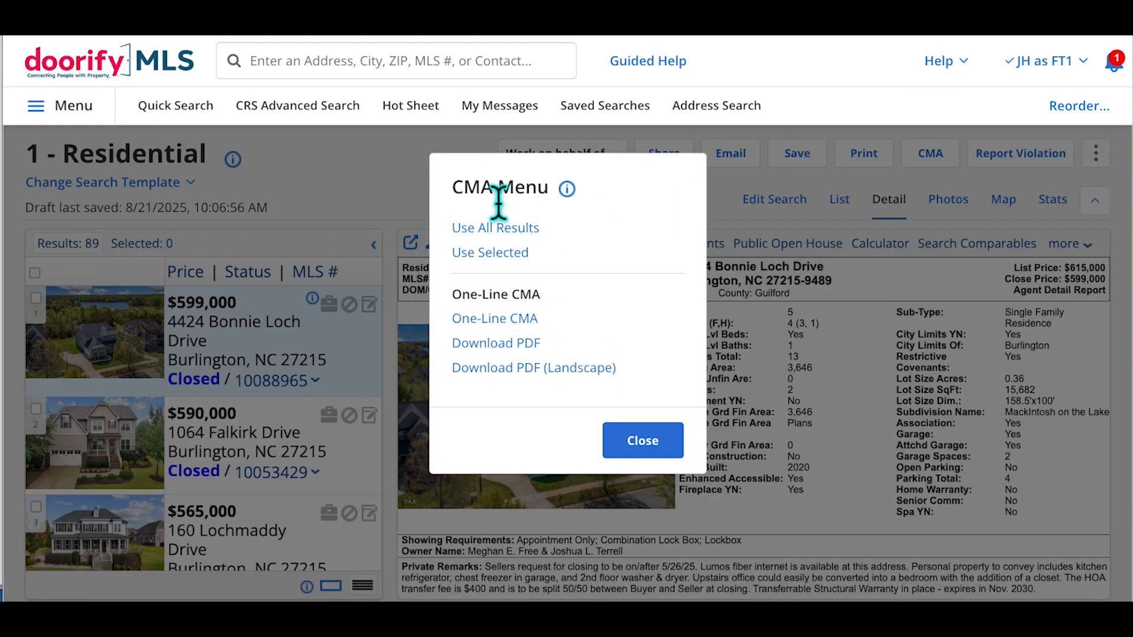
pyautogui.click(641, 441)
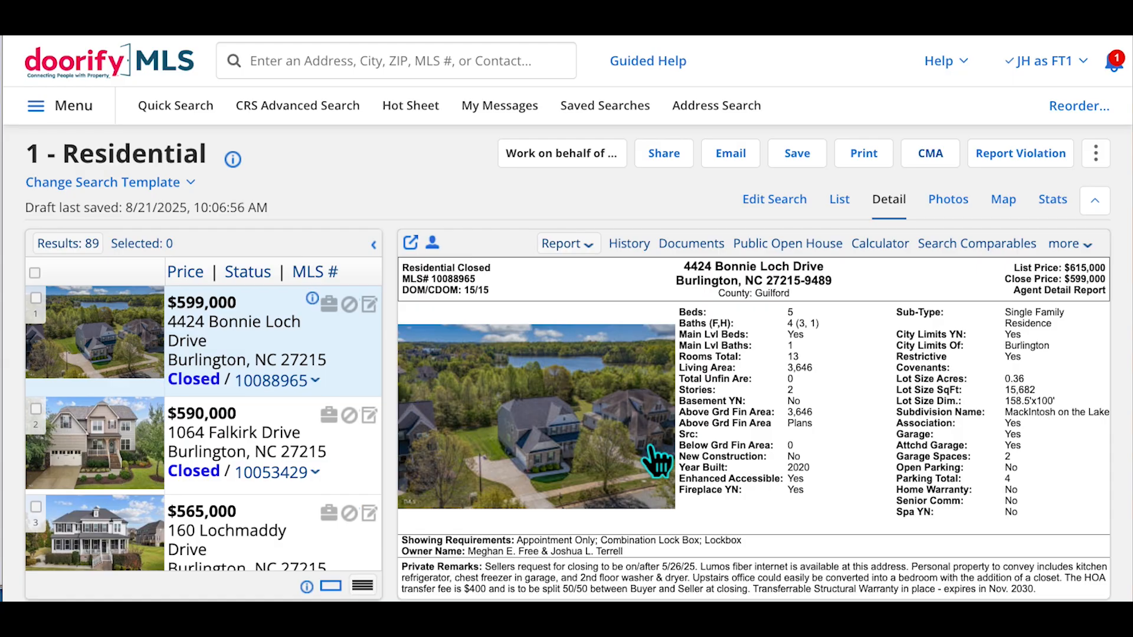
# Review the Stats breakdown of the 89 results: 10 active, 11 pending, 68 closed
pyautogui.click(1053, 200)
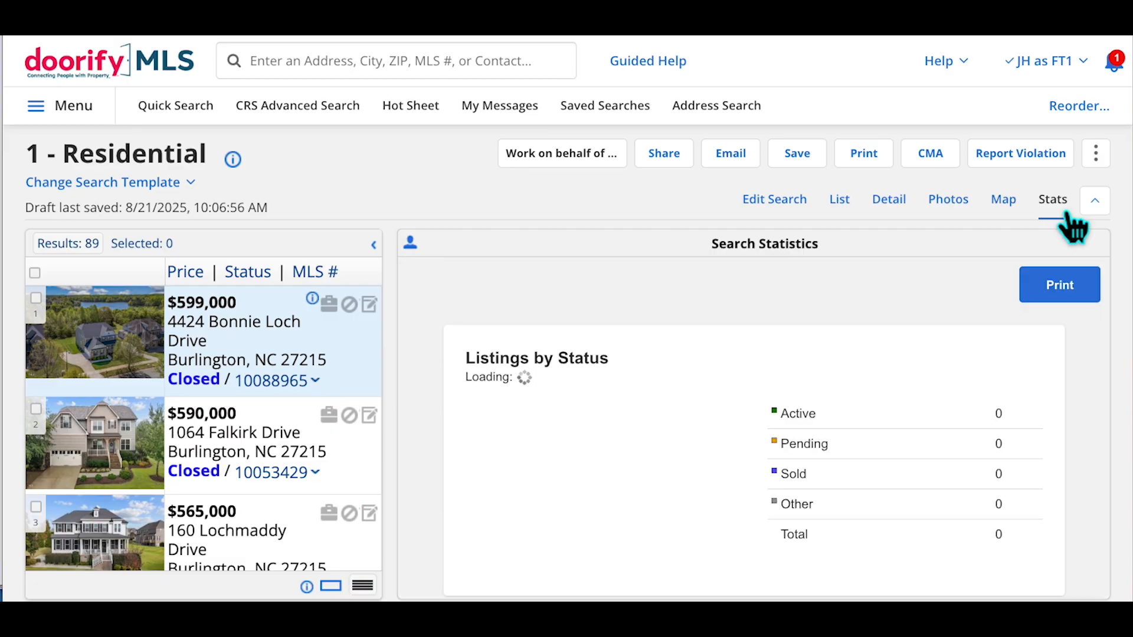
pyautogui.scroll(-2, 863, 342)
pyautogui.scroll(-3, 864, 342)
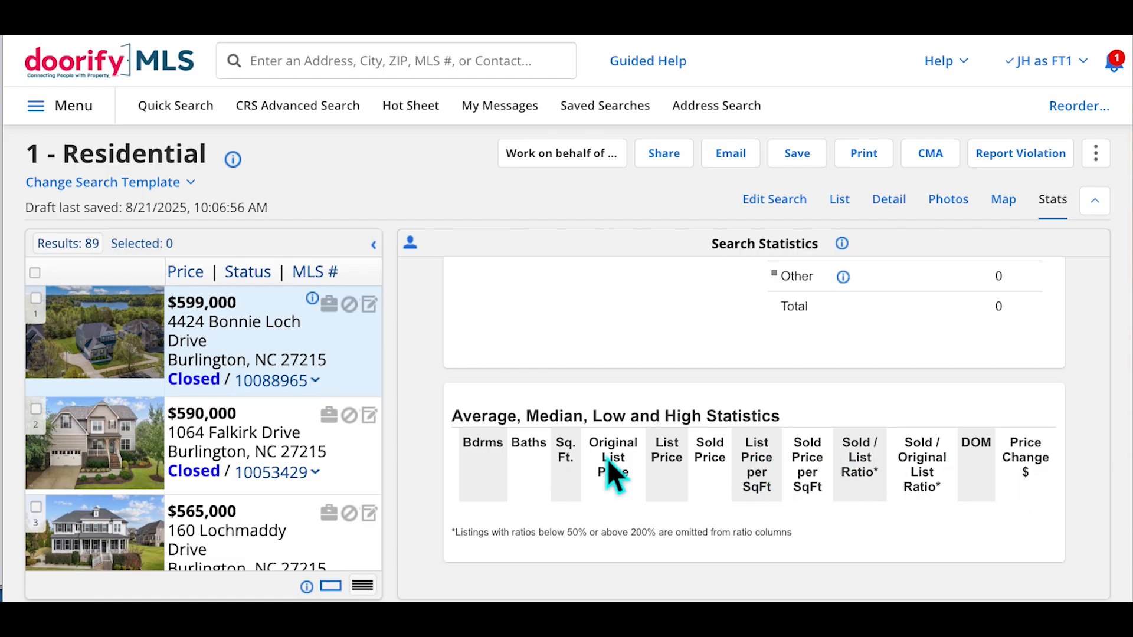
pyautogui.scroll(-1, 888, 485)
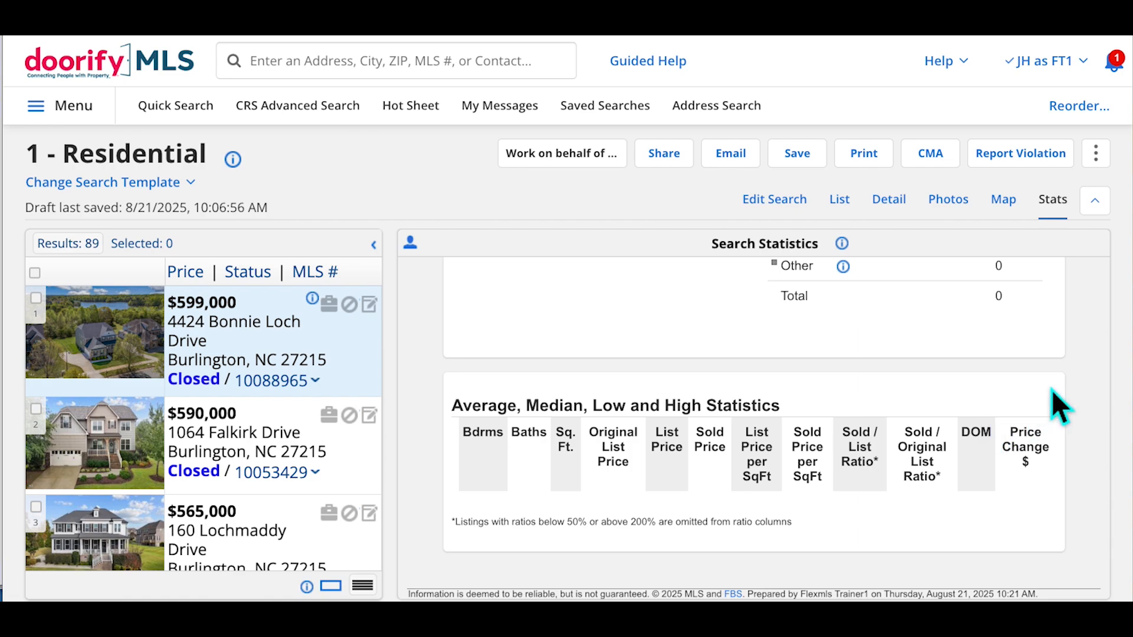
pyautogui.hotkey('ctrl', '-')
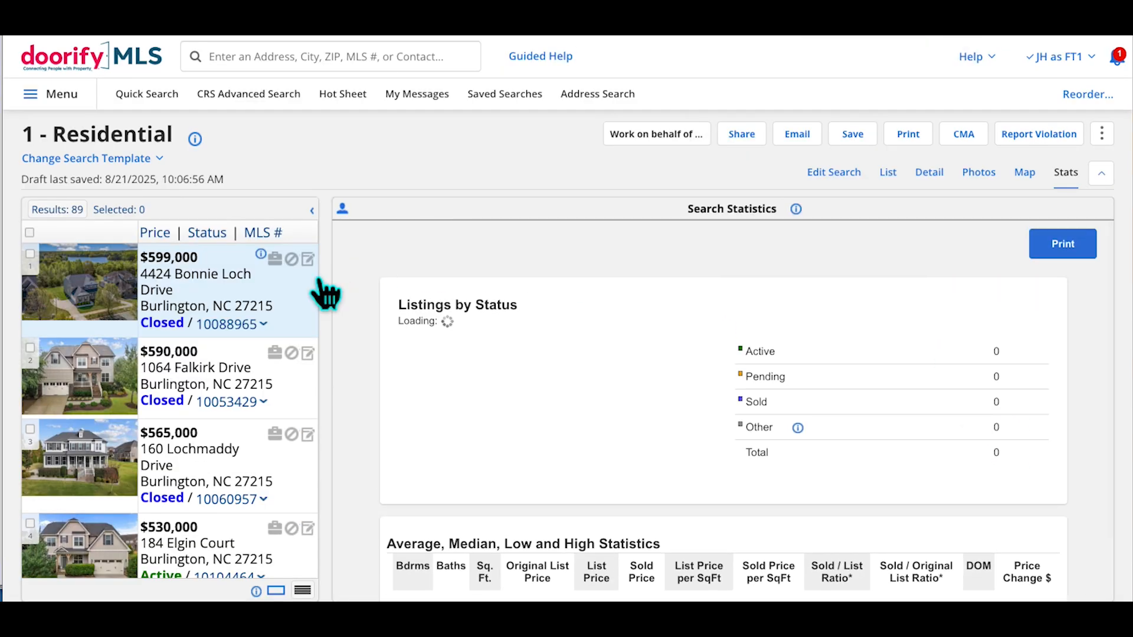
pyautogui.click(246, 401)
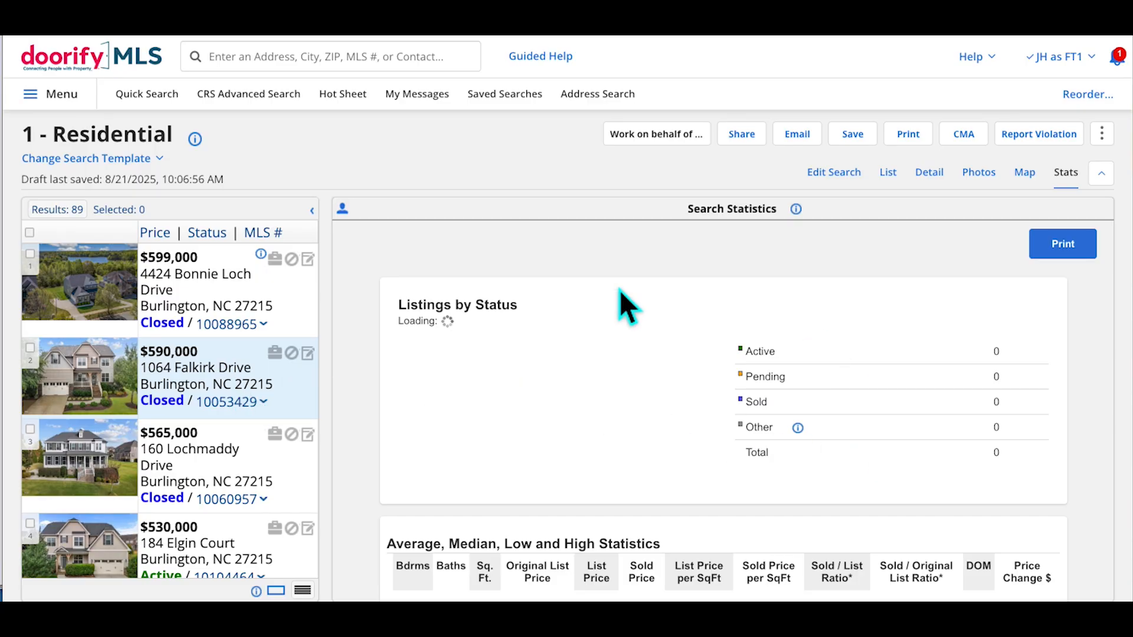
pyautogui.scroll(-2, 738, 437)
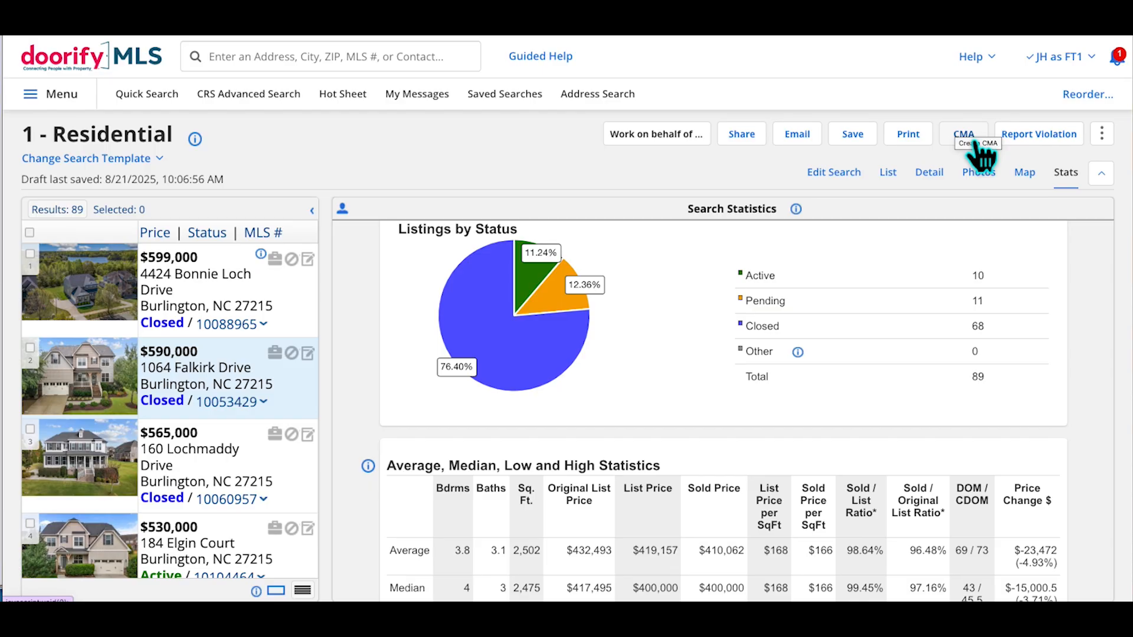
pyautogui.click(888, 172)
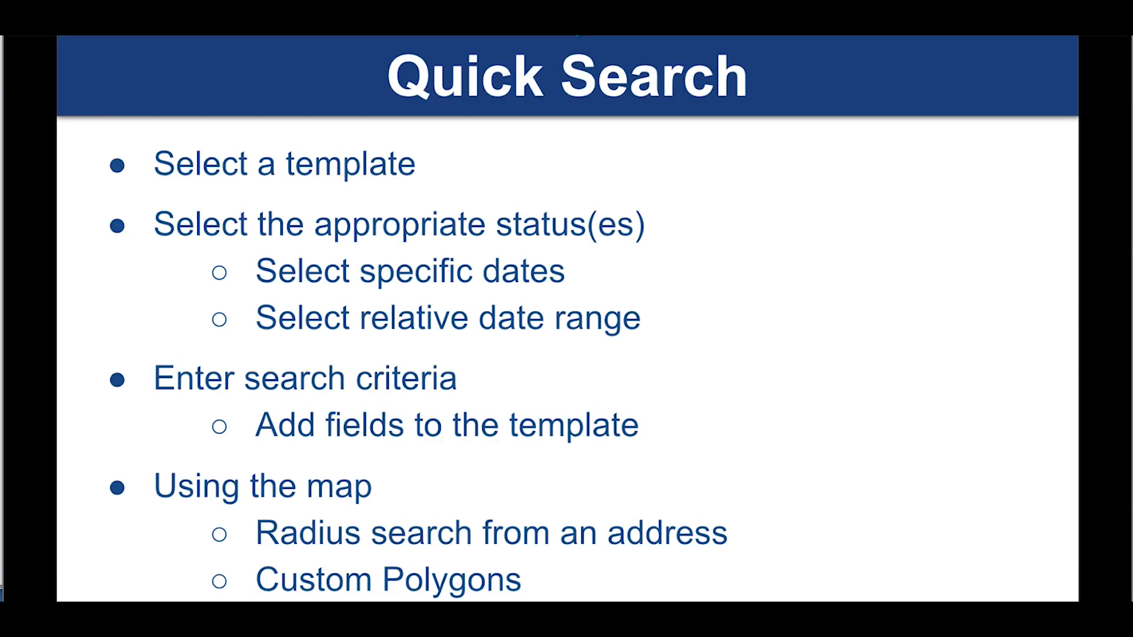
# Advance the presentation to the Search Results slide
pyautogui.press('Right')
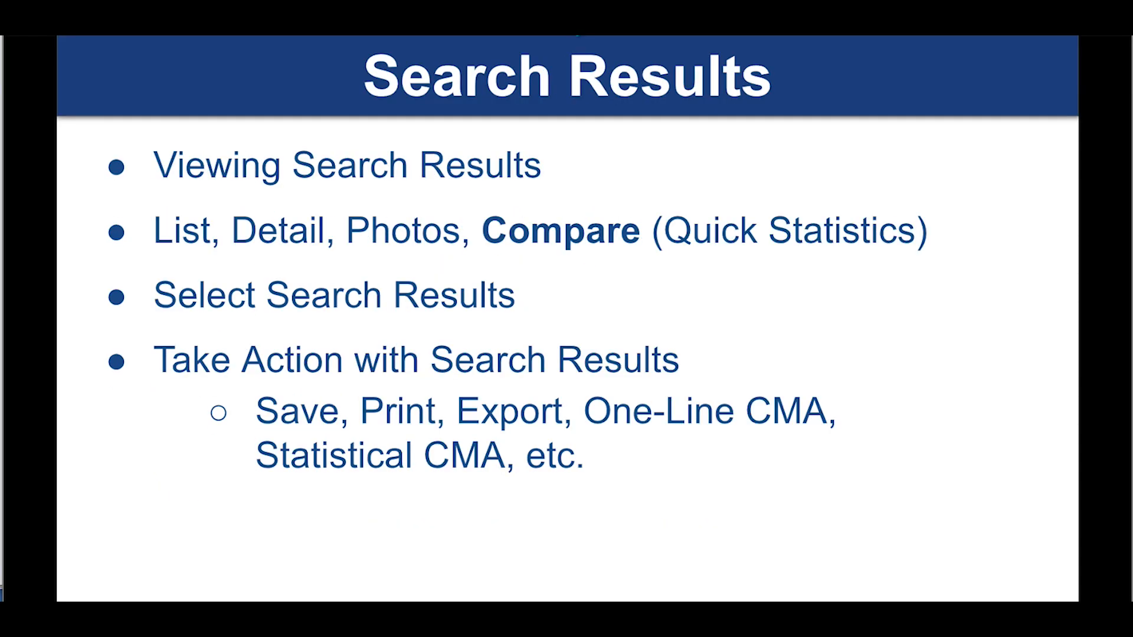
# Preview the 1004 MC Report slide, then return to the Flexmls results table
pyautogui.press('Right')
pyautogui.press('Left')
pyautogui.press('Right')
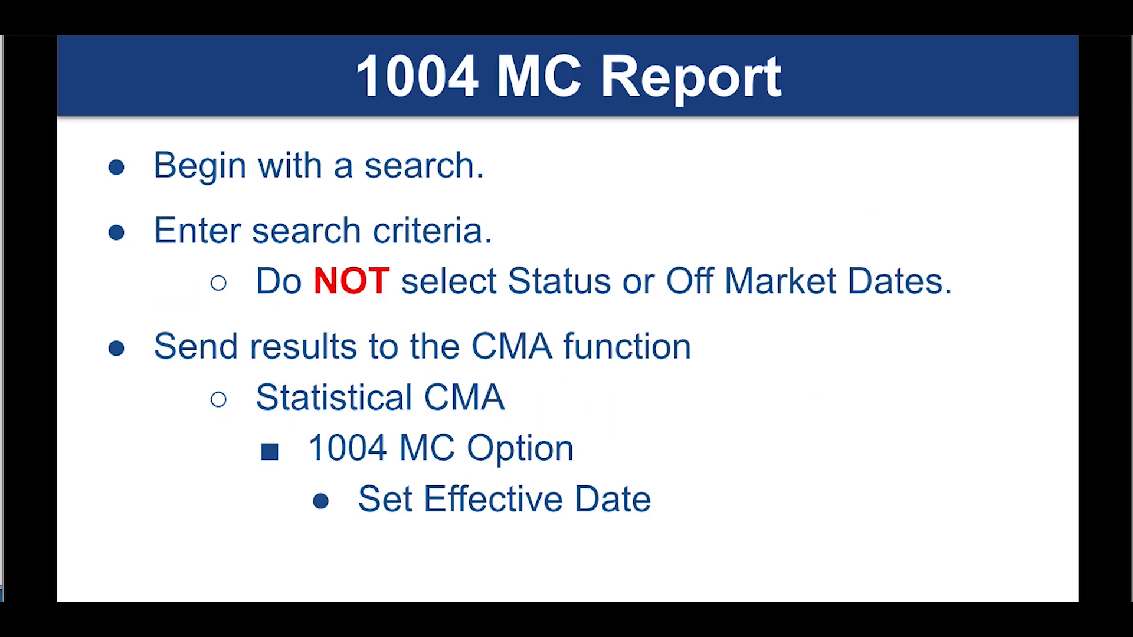
pyautogui.click(158, 12)
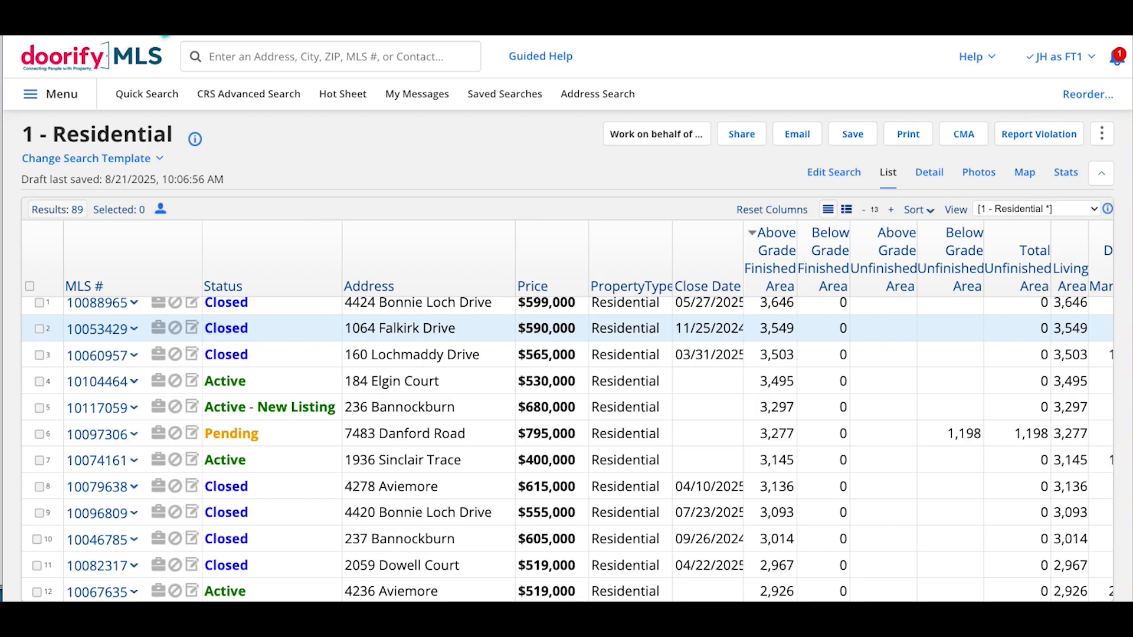
# Edit the search criteria and expand the Bedrooms Total min/max range fields
pyautogui.click(855, 184)
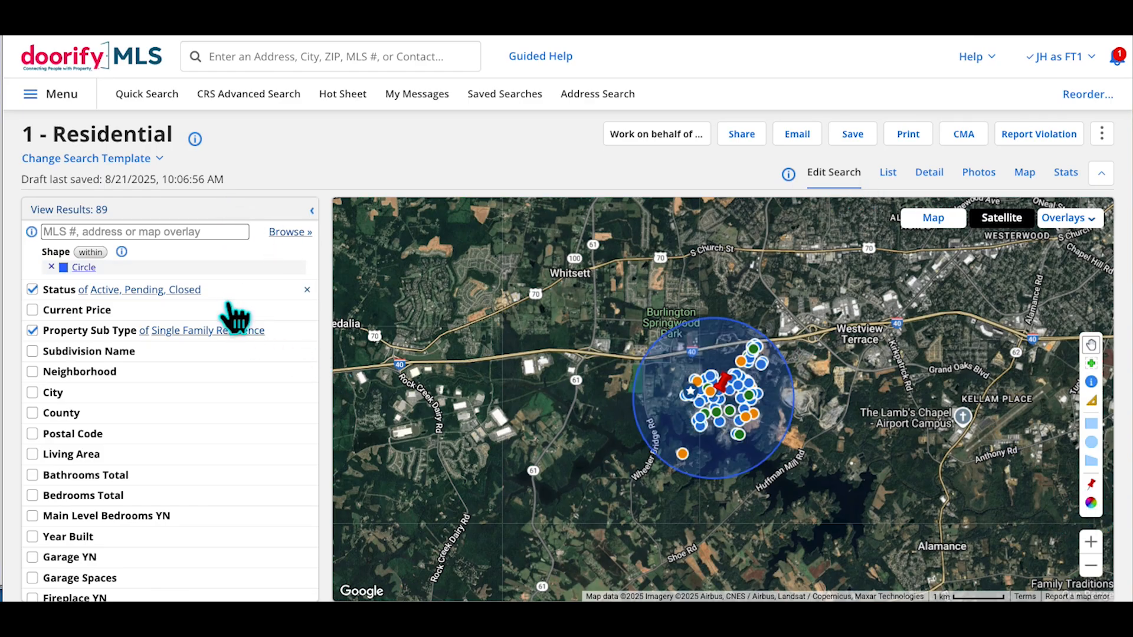
pyautogui.scroll(-2, 233, 316)
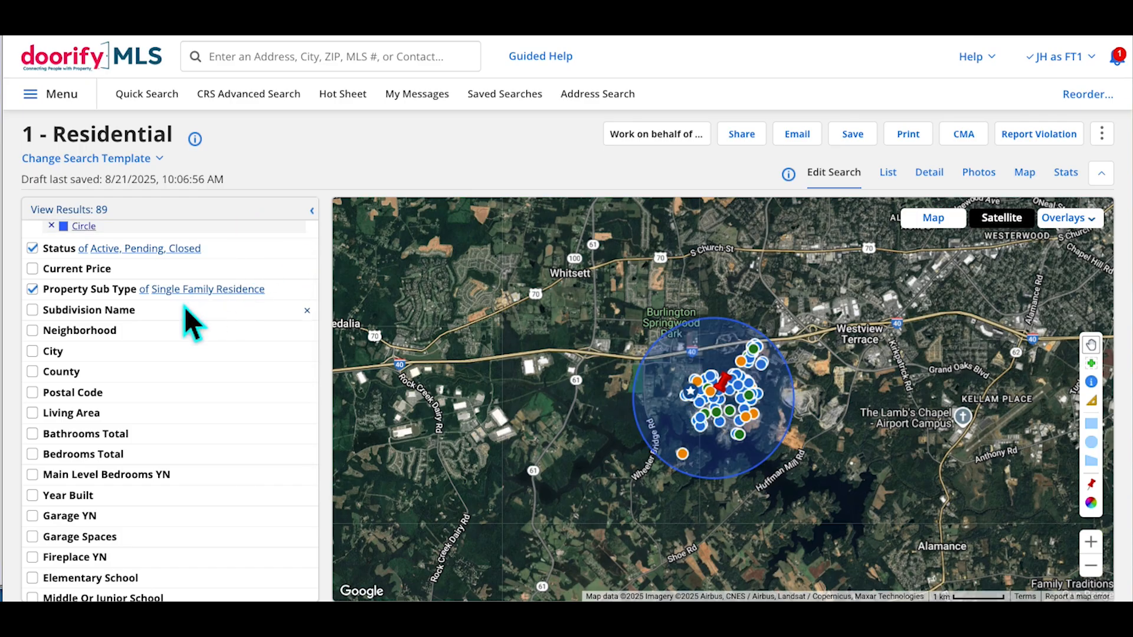
pyautogui.scroll(-1, 189, 321)
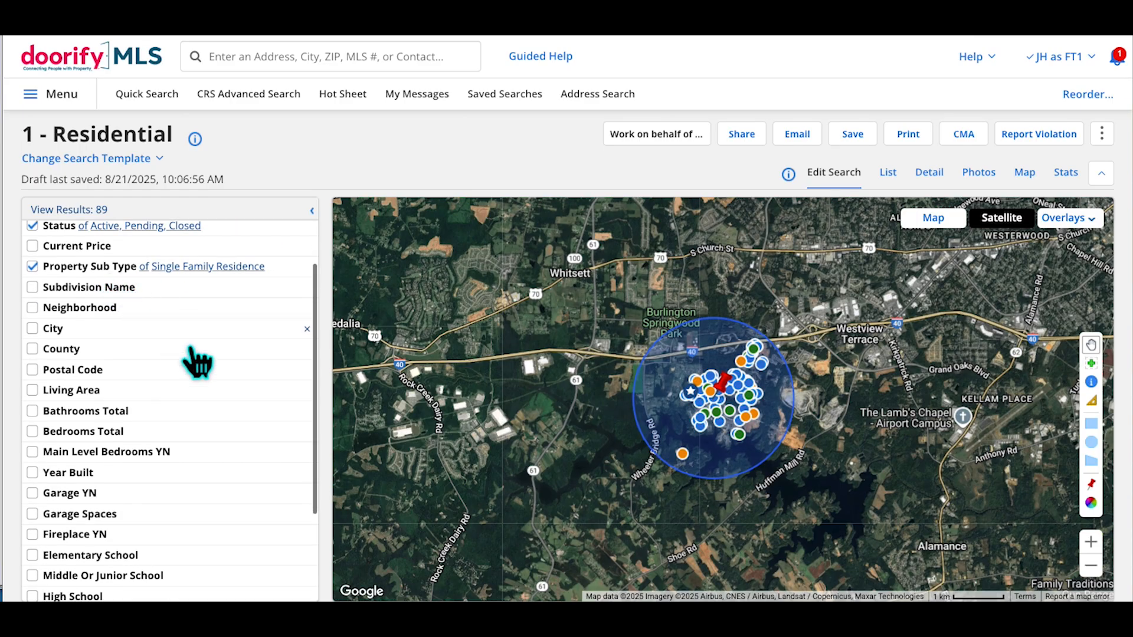
pyautogui.scroll(-1, 196, 363)
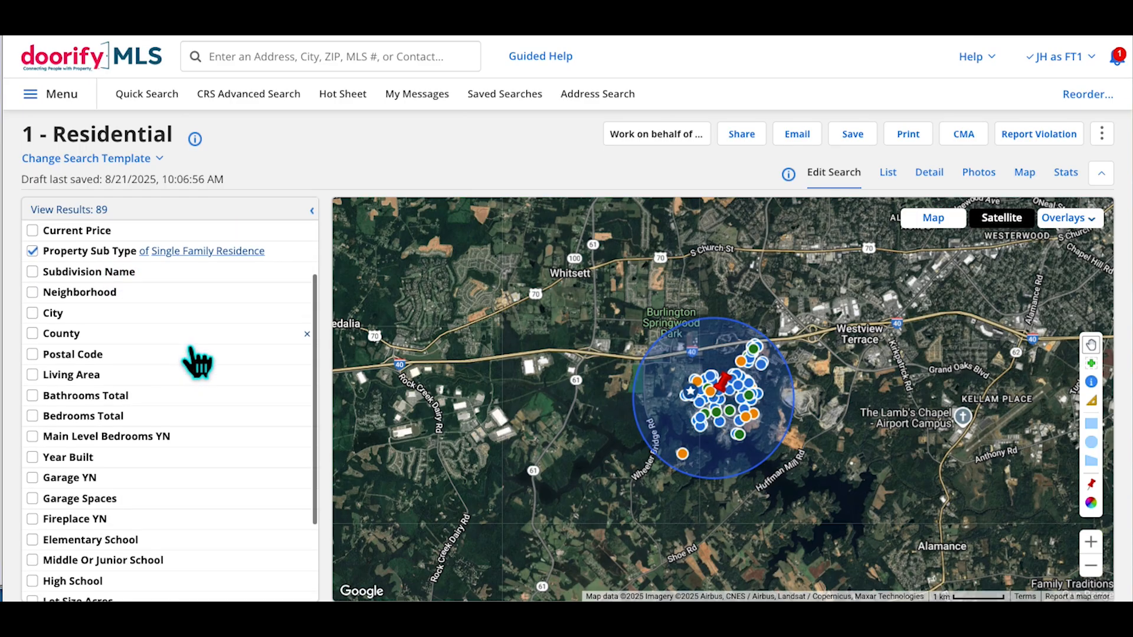
pyautogui.click(104, 426)
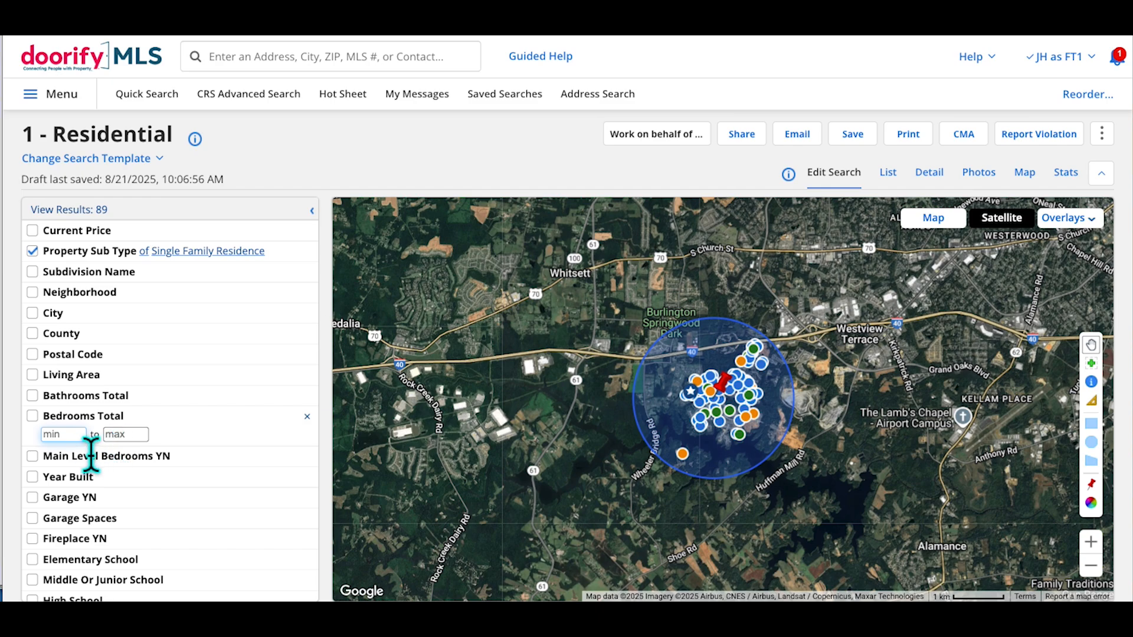
pyautogui.scroll(3, 91, 454)
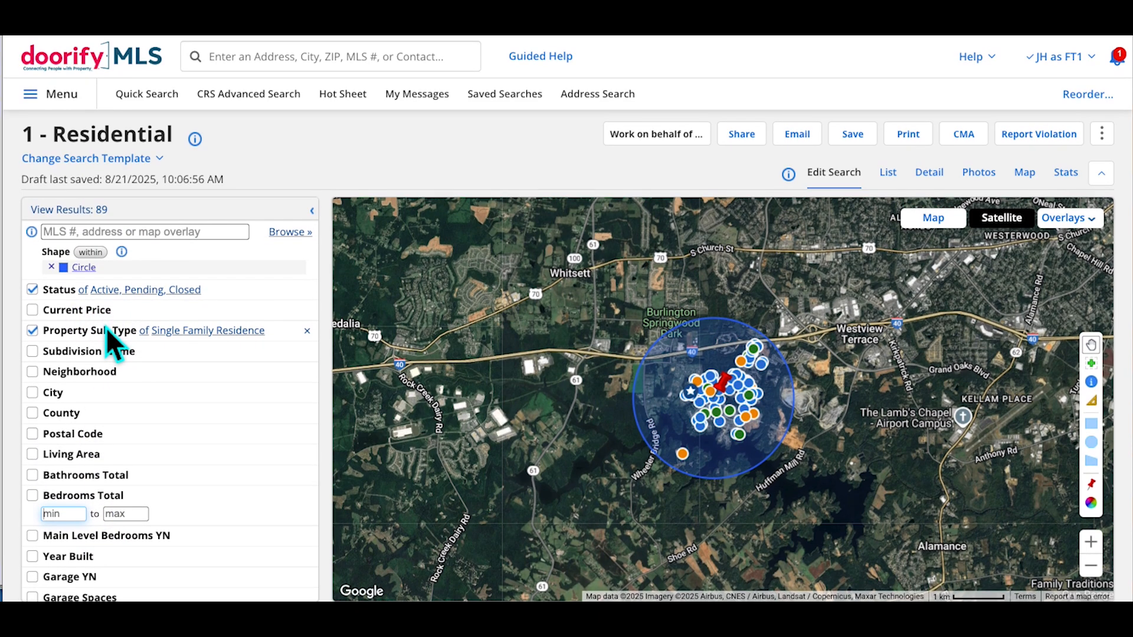
pyautogui.scroll(-1, 160, 416)
pyautogui.scroll(-5, 160, 419)
pyautogui.scroll(5, 160, 419)
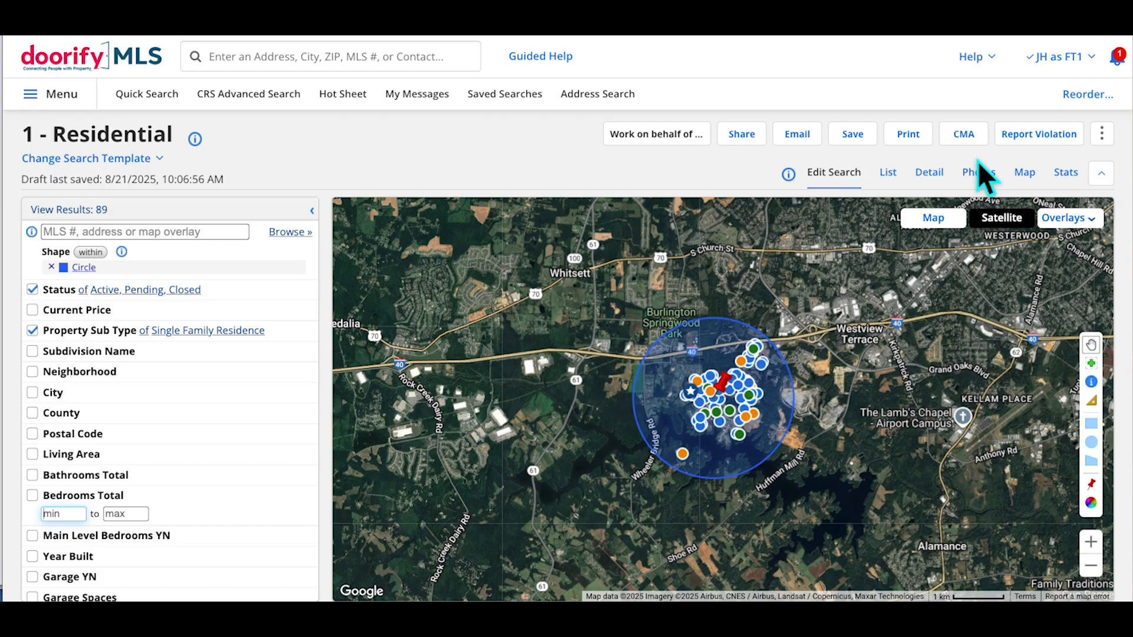
# Remove the Status filter and check the results list before editing the criteria again
pyautogui.click(41, 295)
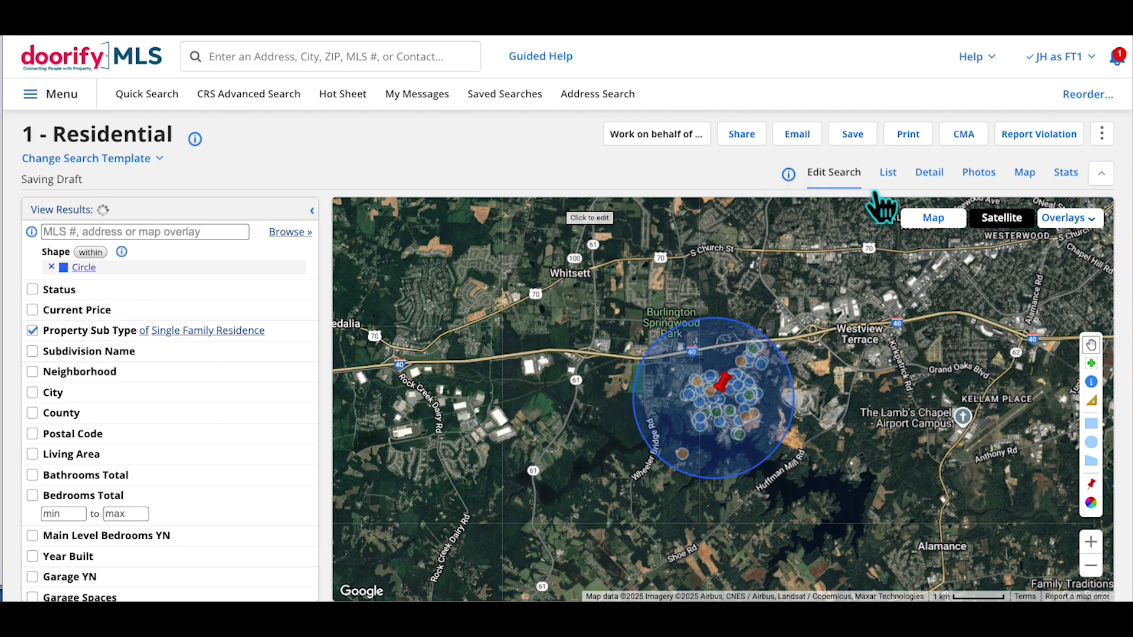
pyautogui.click(888, 171)
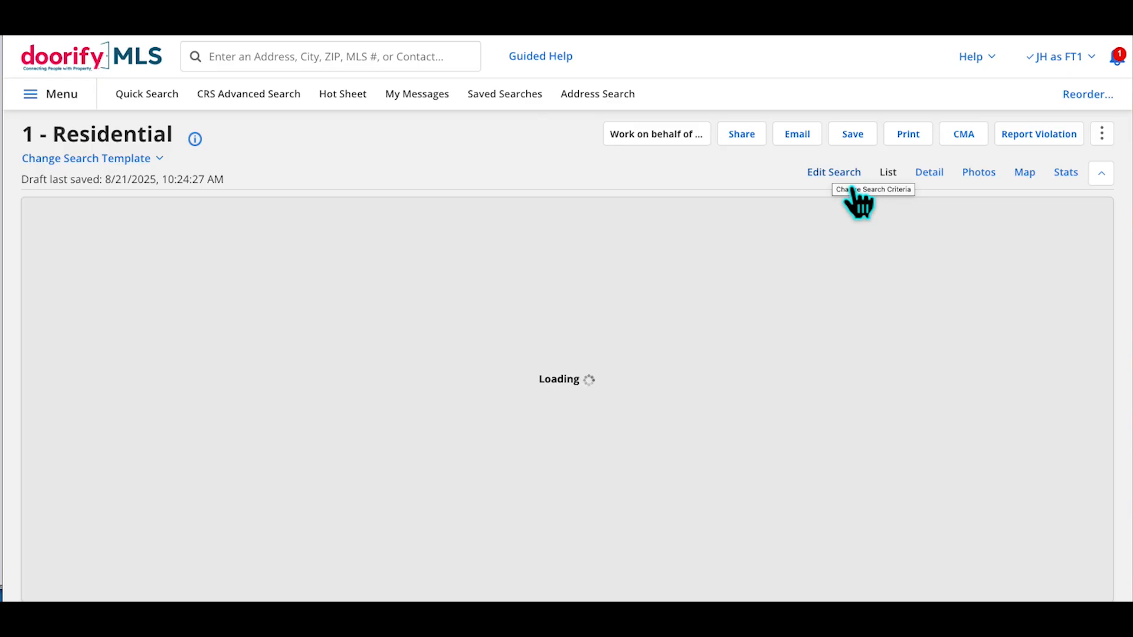
pyautogui.click(853, 189)
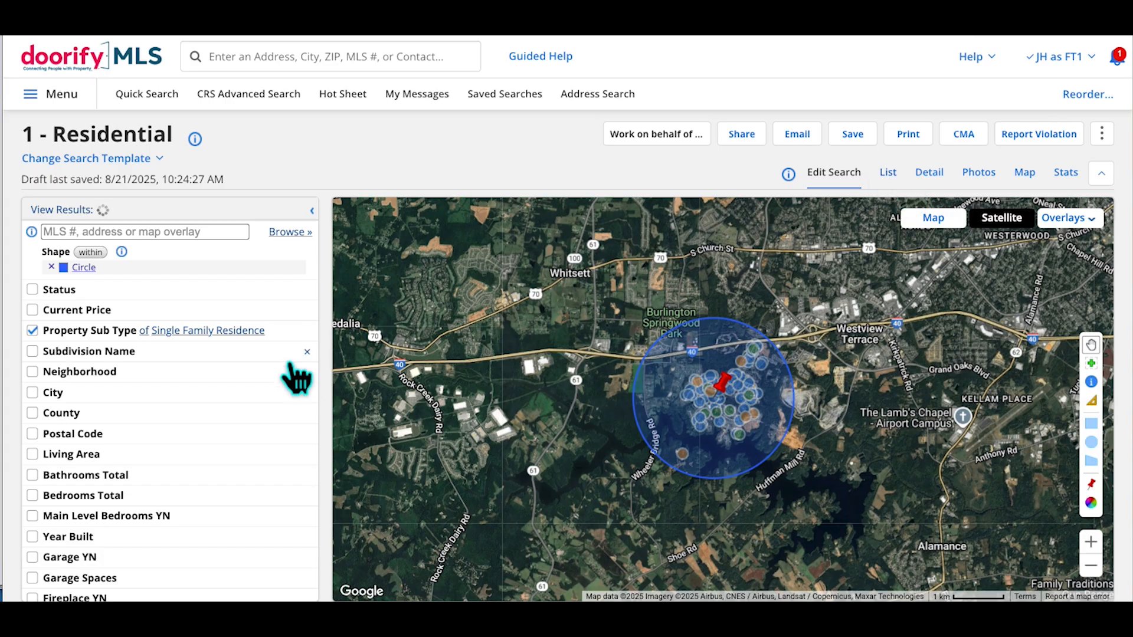
pyautogui.scroll(-4, 298, 375)
pyautogui.scroll(4, 296, 377)
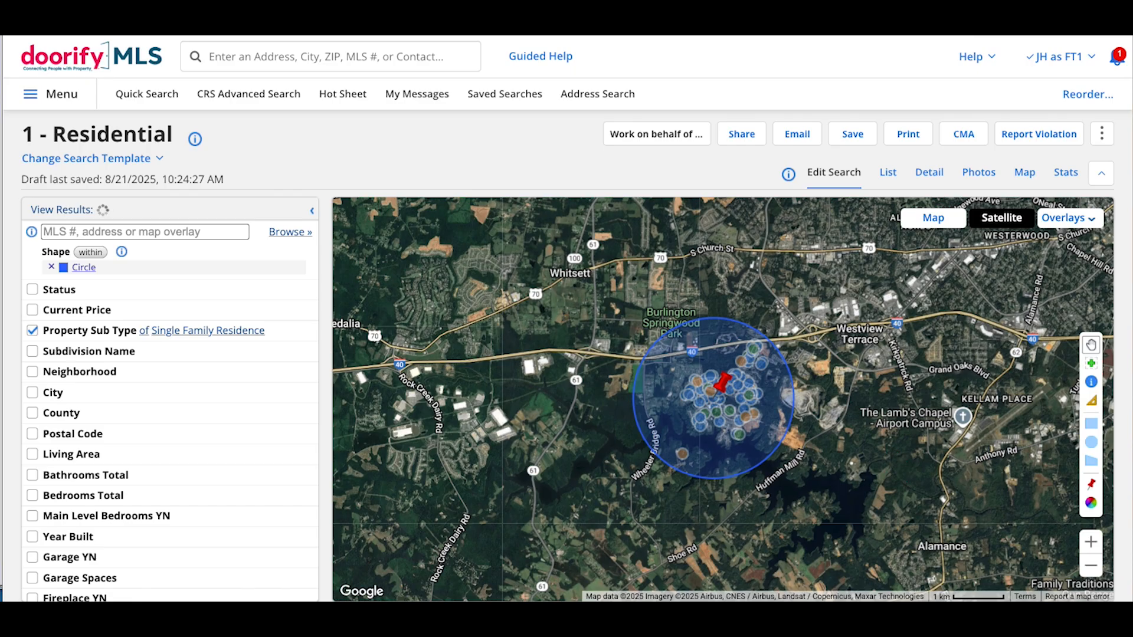
# Replace the large map circle with a smaller drawn circle and list the results
pyautogui.click(1091, 442)
pyautogui.moveTo(721, 405); pyautogui.dragTo(749, 430)
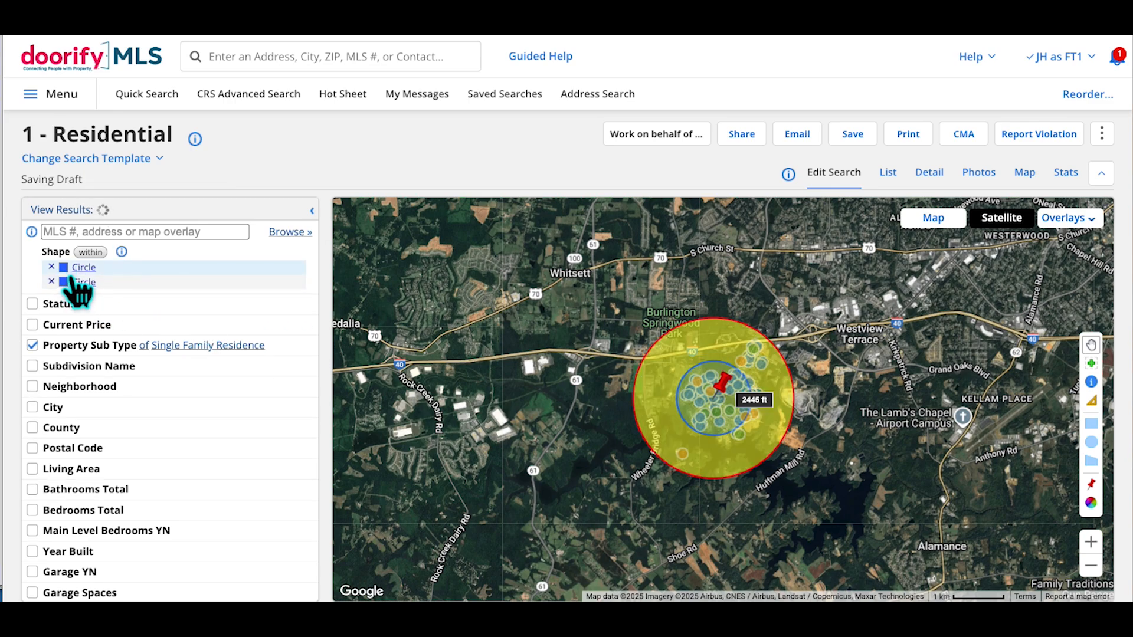
pyautogui.click(52, 281)
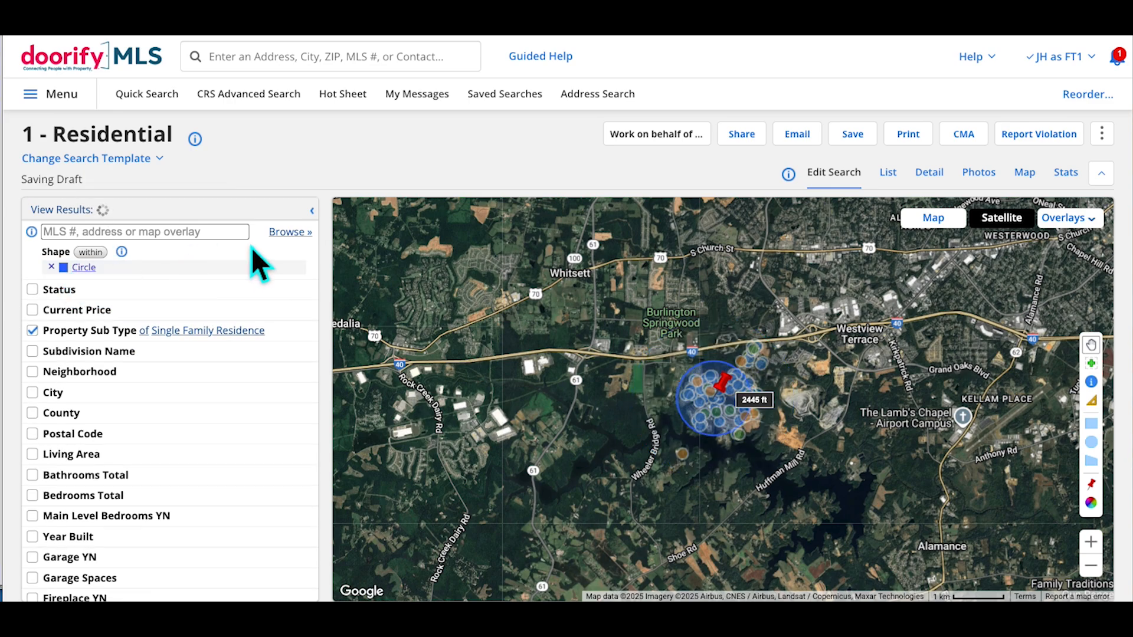
pyautogui.click(913, 195)
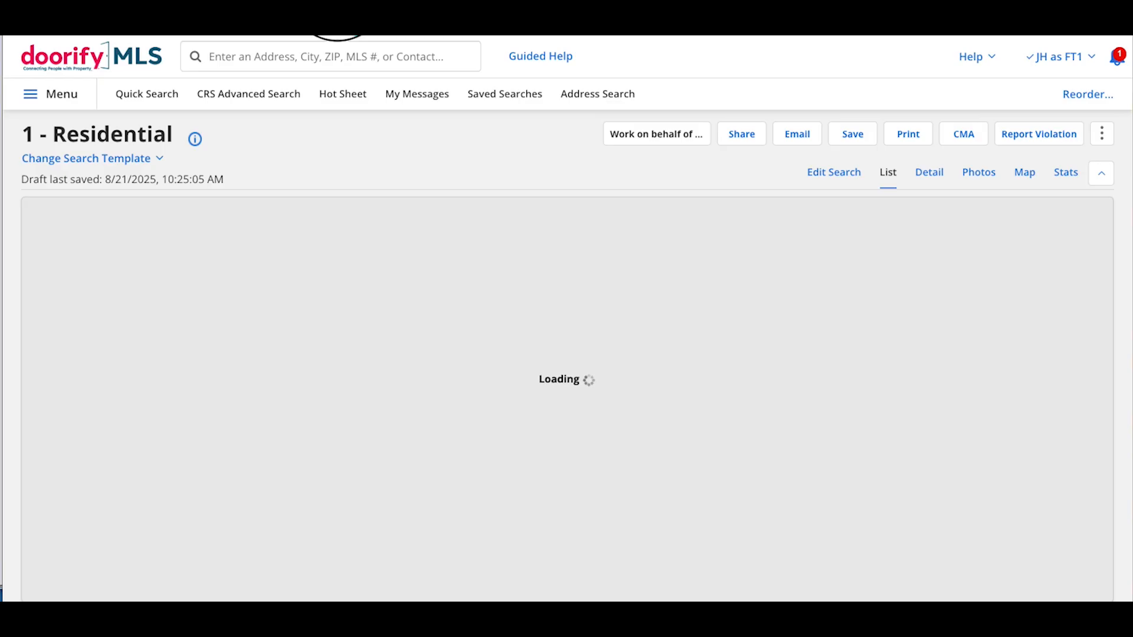
# Quick-search 'blair grov' and start a comparable search from the matching listing
pyautogui.click(270, 70)
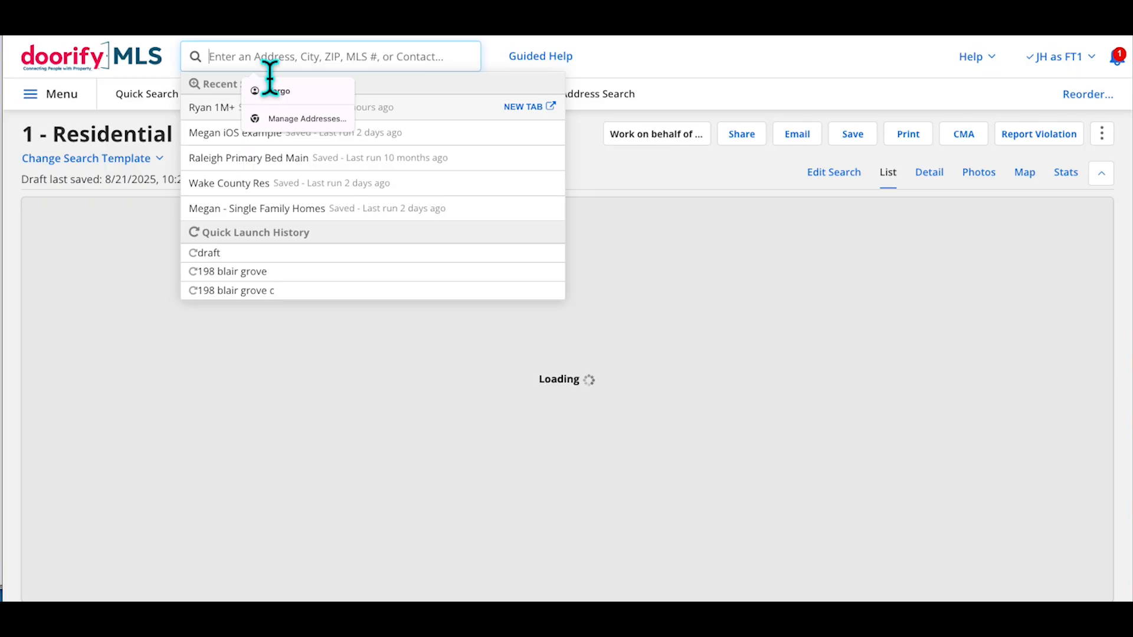
pyautogui.click(139, 69)
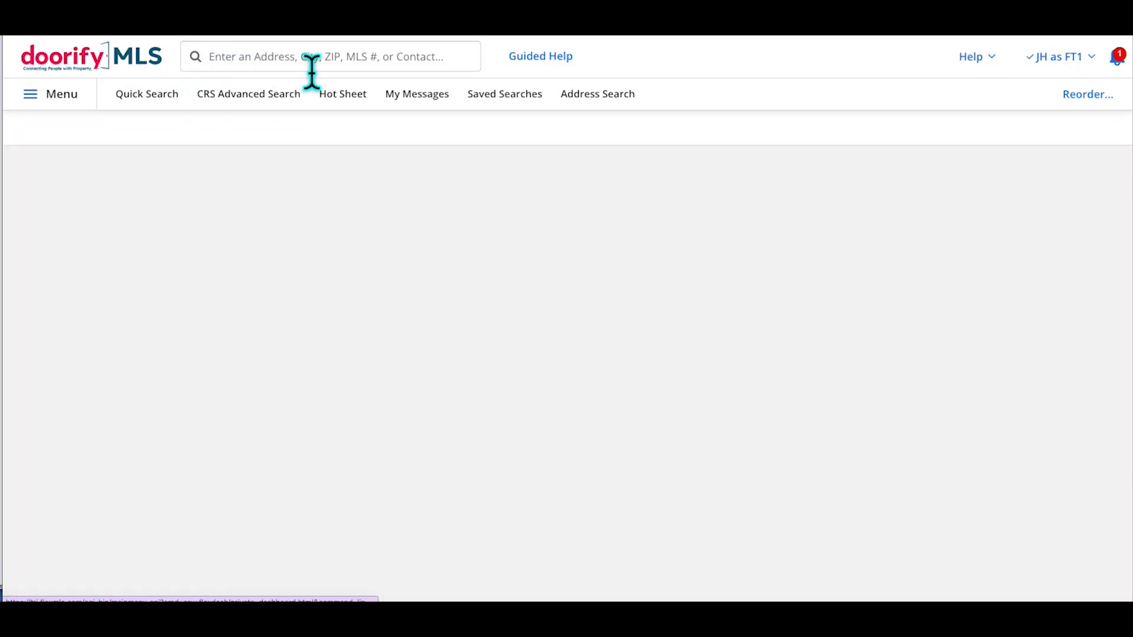
pyautogui.click(313, 70)
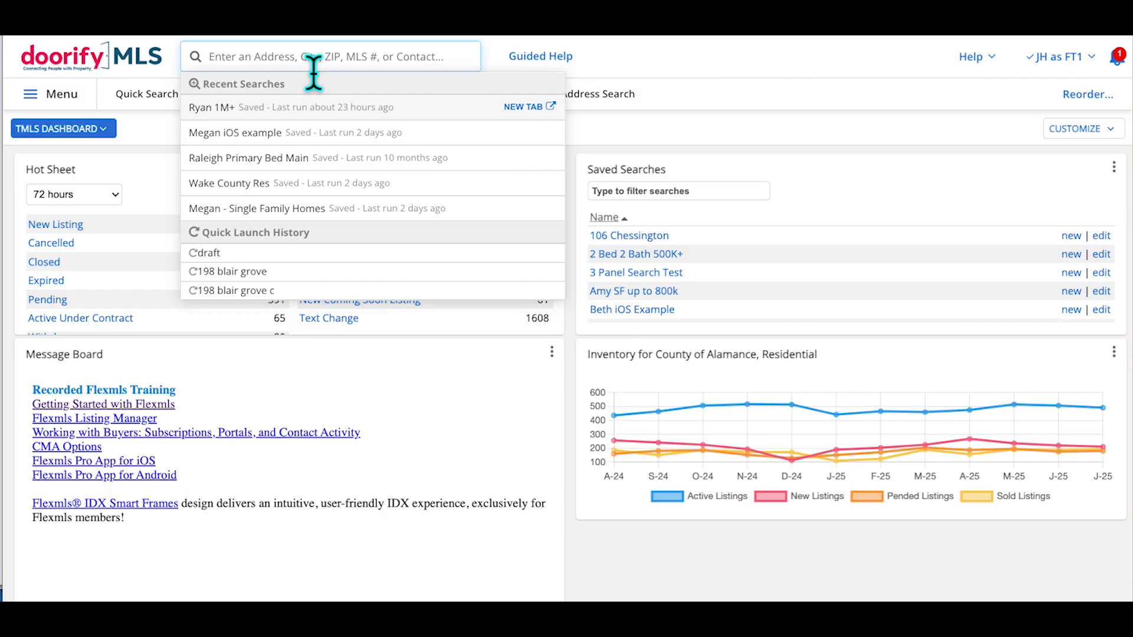
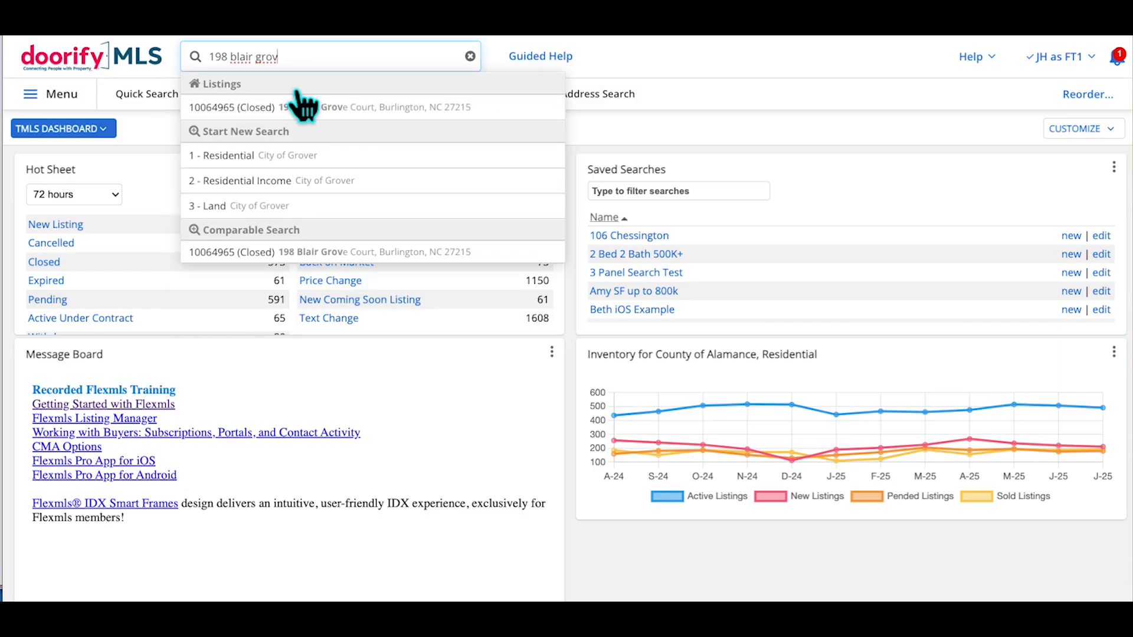
pyautogui.click(329, 272)
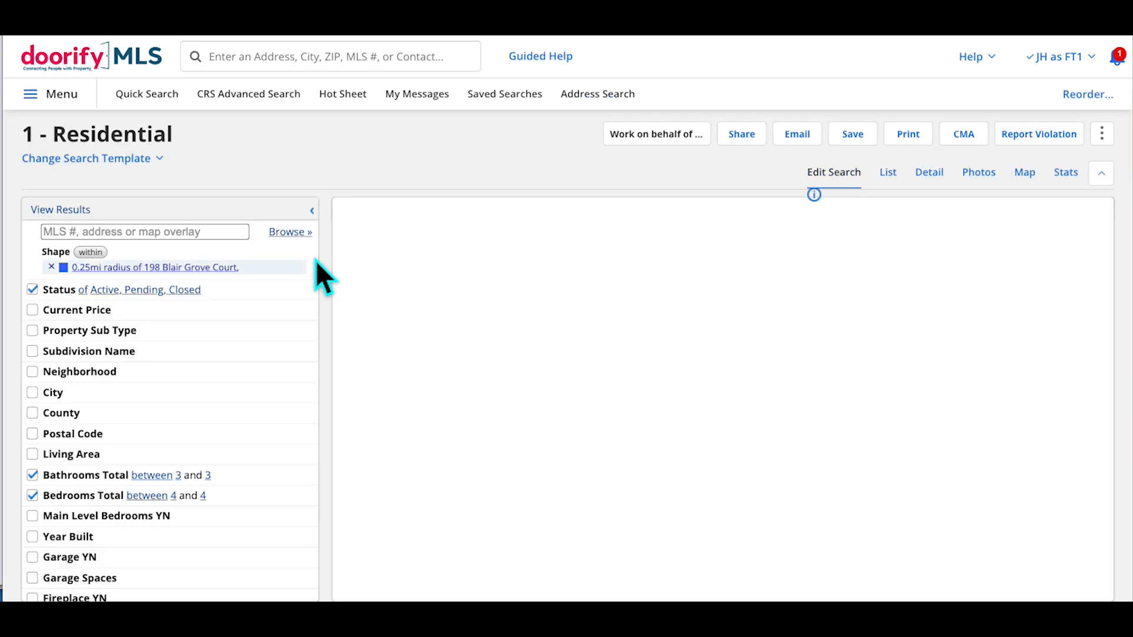
# Toggle the Status filter off and back on, keeping Active, Pending and Closed for 17 results
pyautogui.click(130, 286)
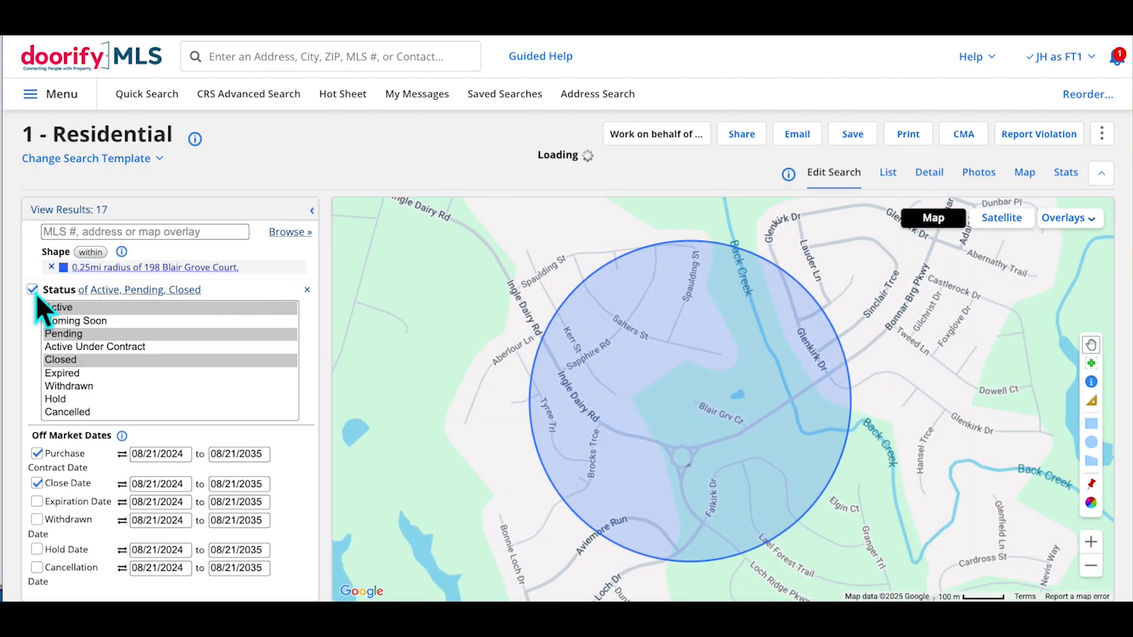
pyautogui.click(36, 292)
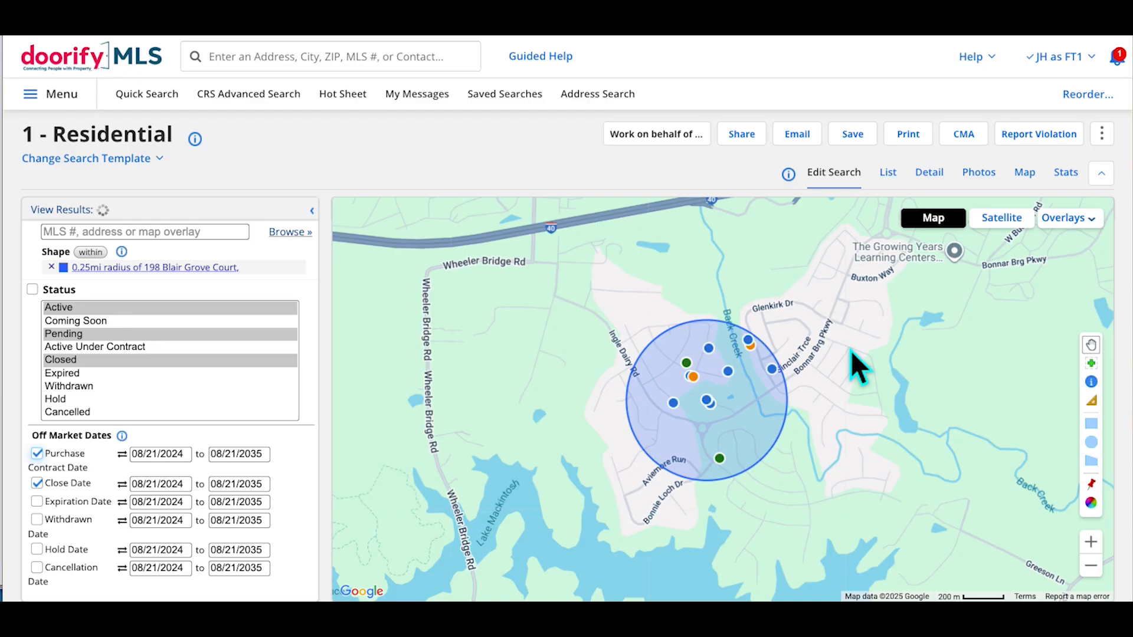
pyautogui.scroll(-6, 312, 331)
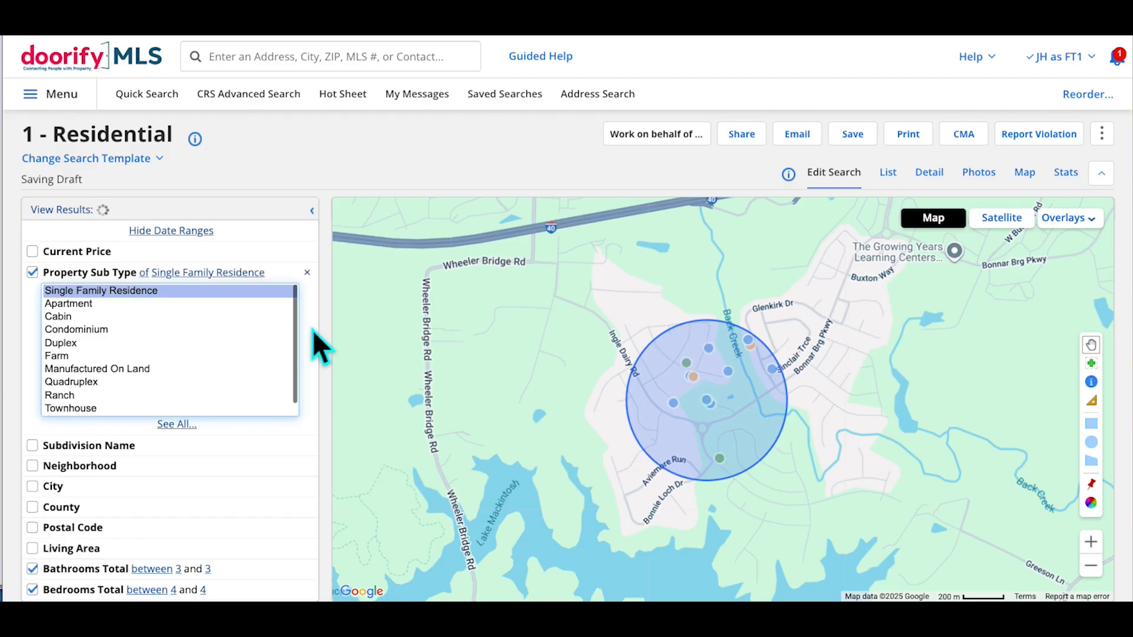
pyautogui.click(292, 282)
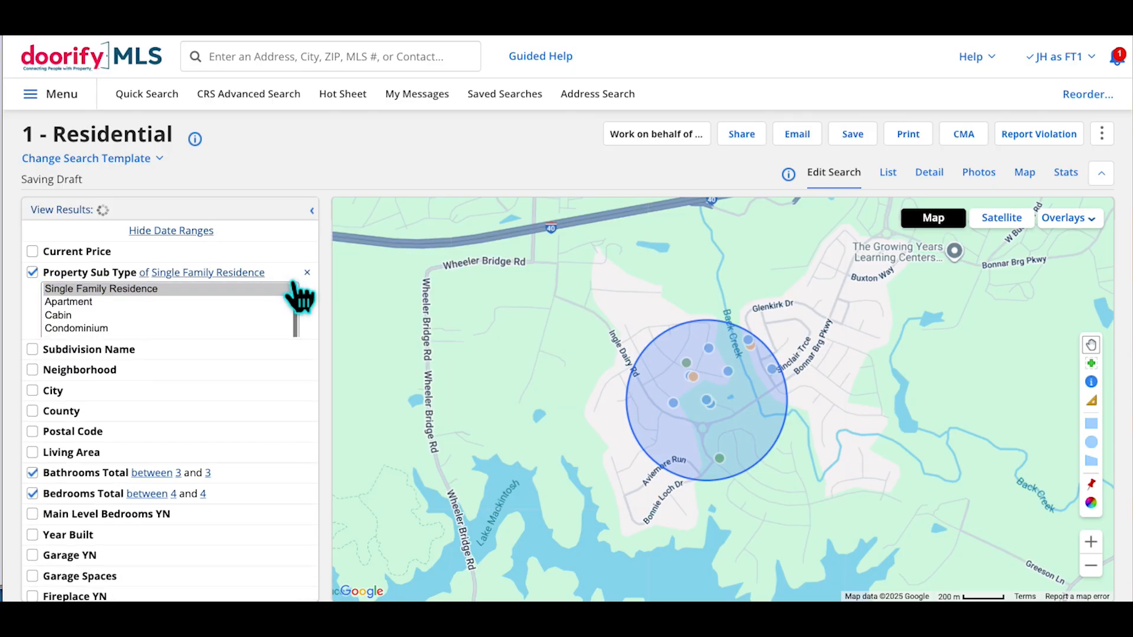
pyautogui.scroll(1, 293, 283)
pyautogui.scroll(5, 284, 277)
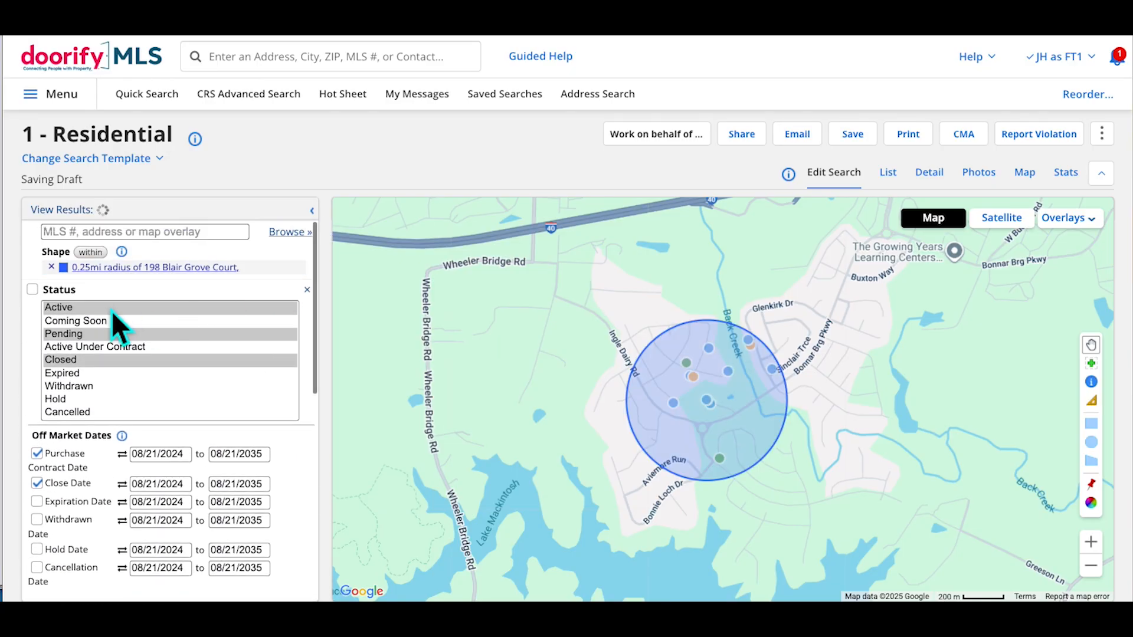
pyautogui.click(43, 295)
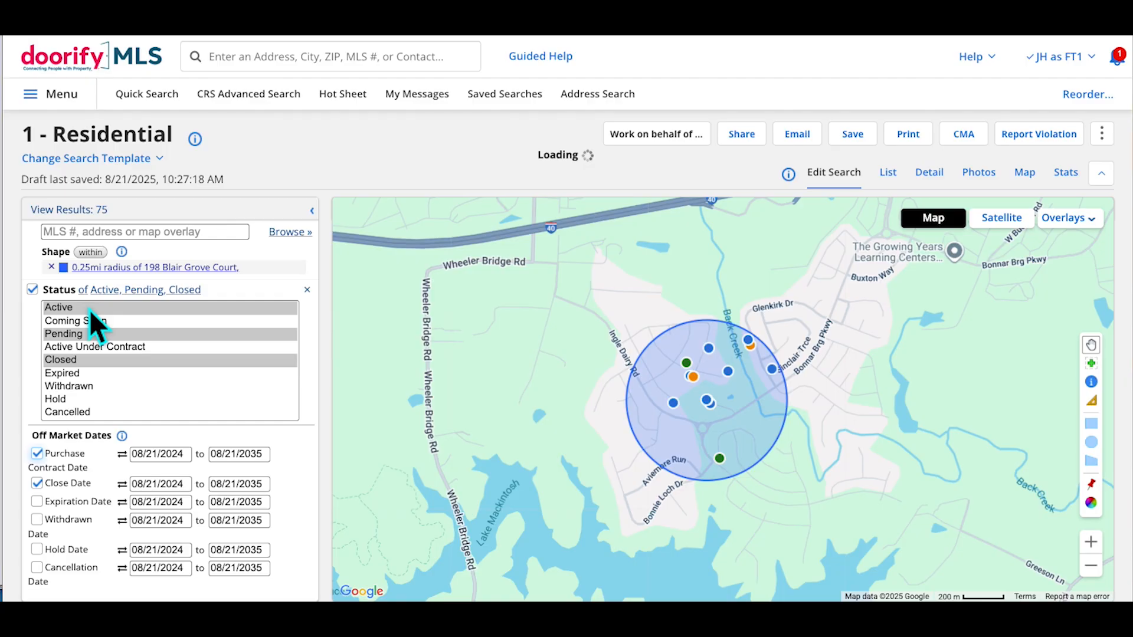
pyautogui.click(37, 291)
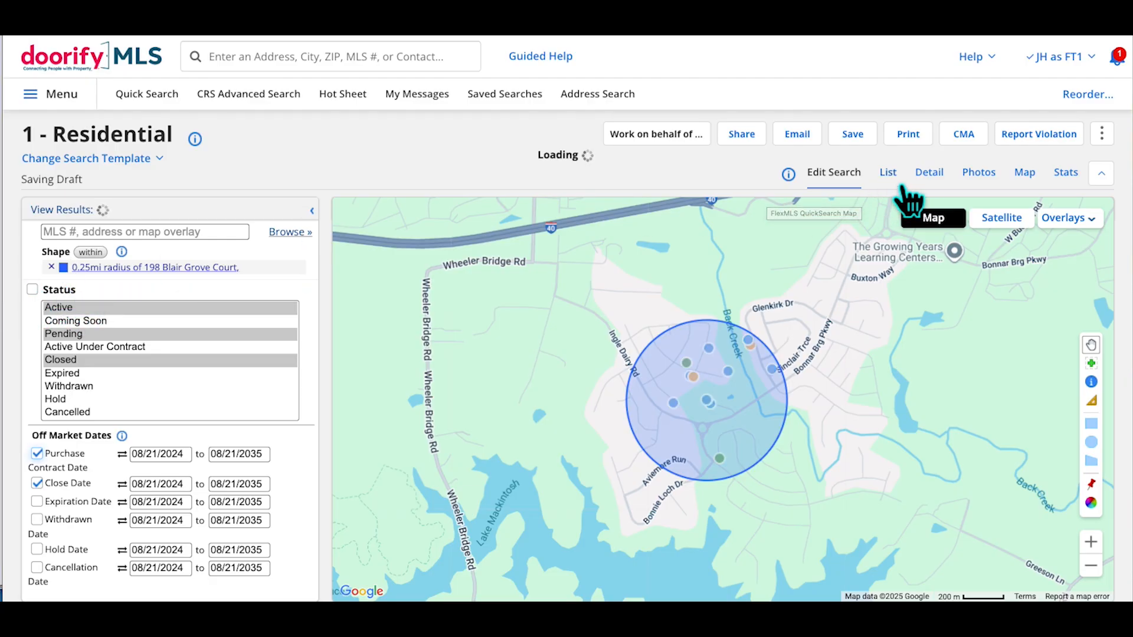
pyautogui.click(36, 289)
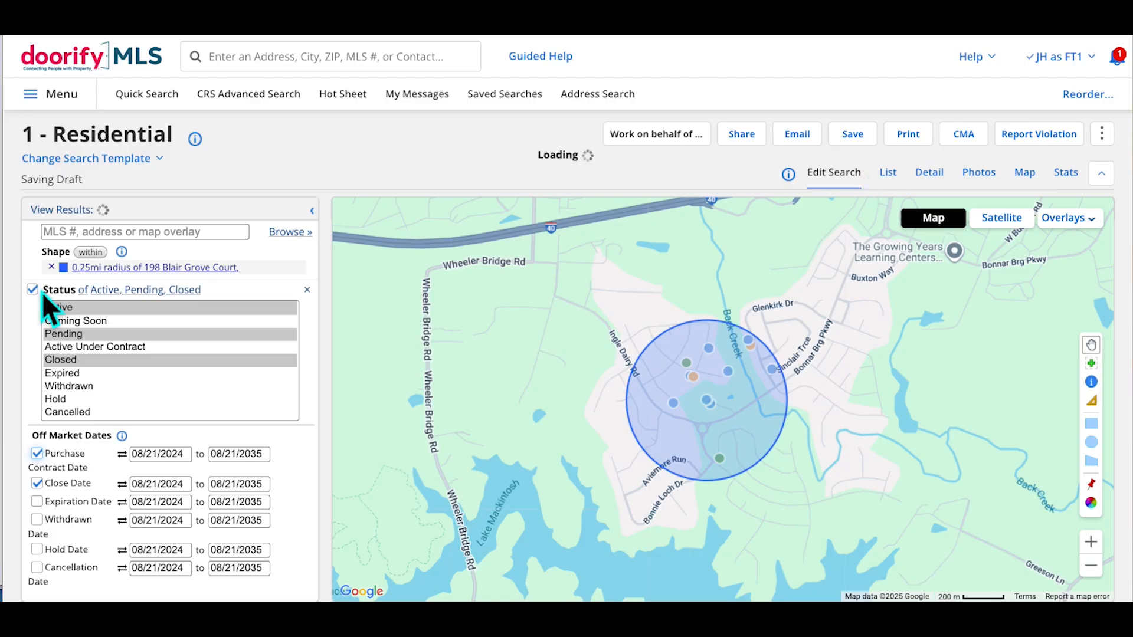
pyautogui.scroll(-5, 196, 334)
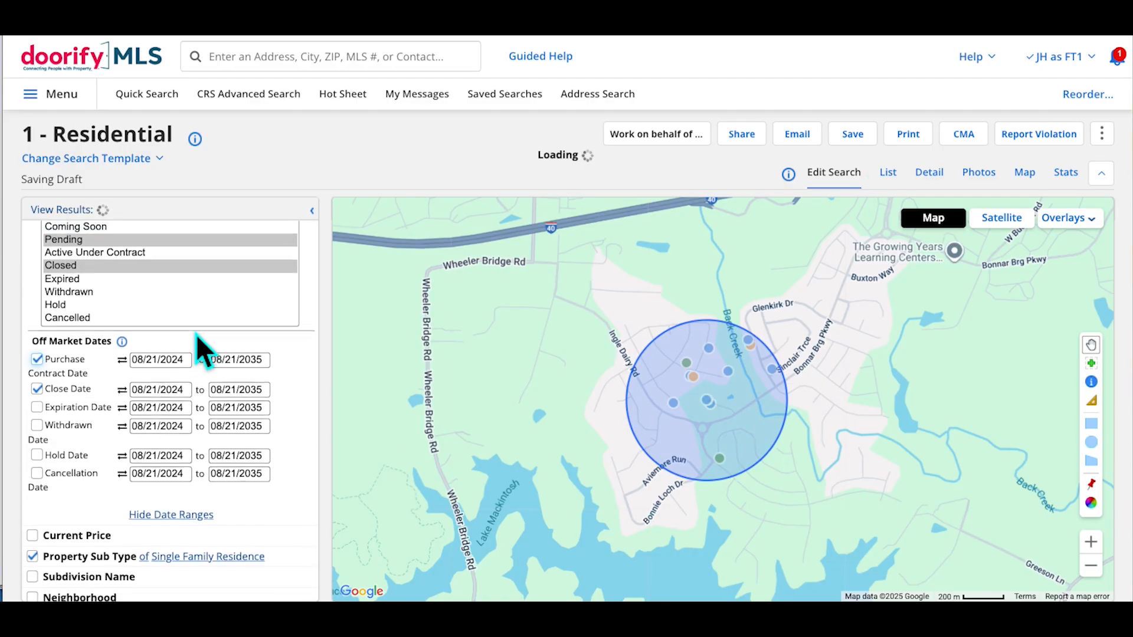
pyautogui.scroll(5, 207, 342)
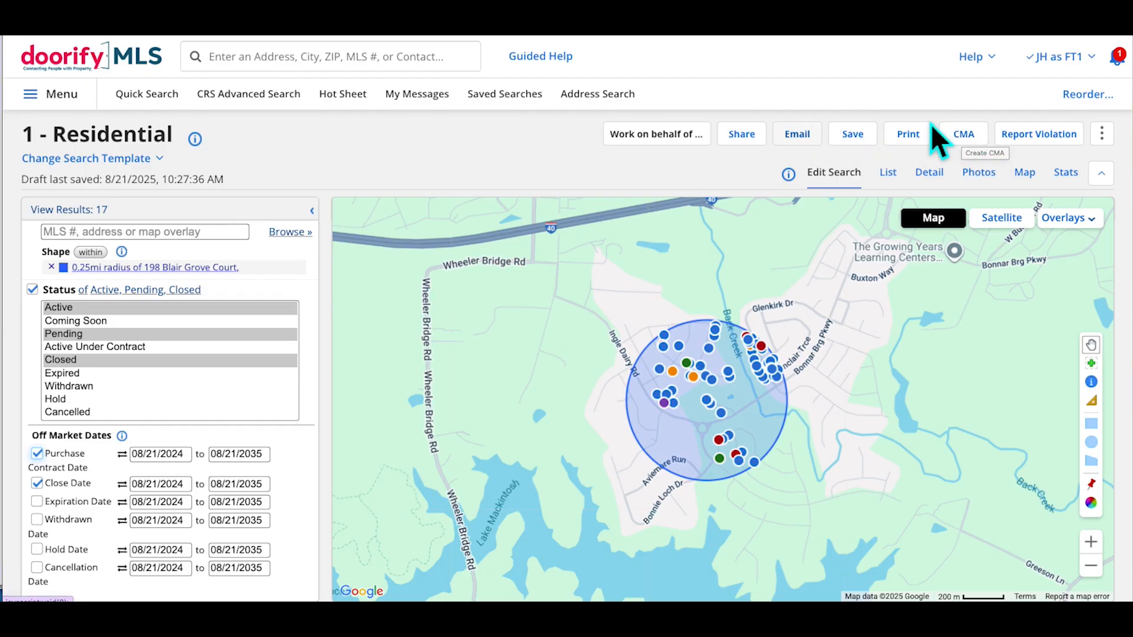
# Open the CMA options from the results toolbar and create a CMA from all 17 listings
pyautogui.click(977, 137)
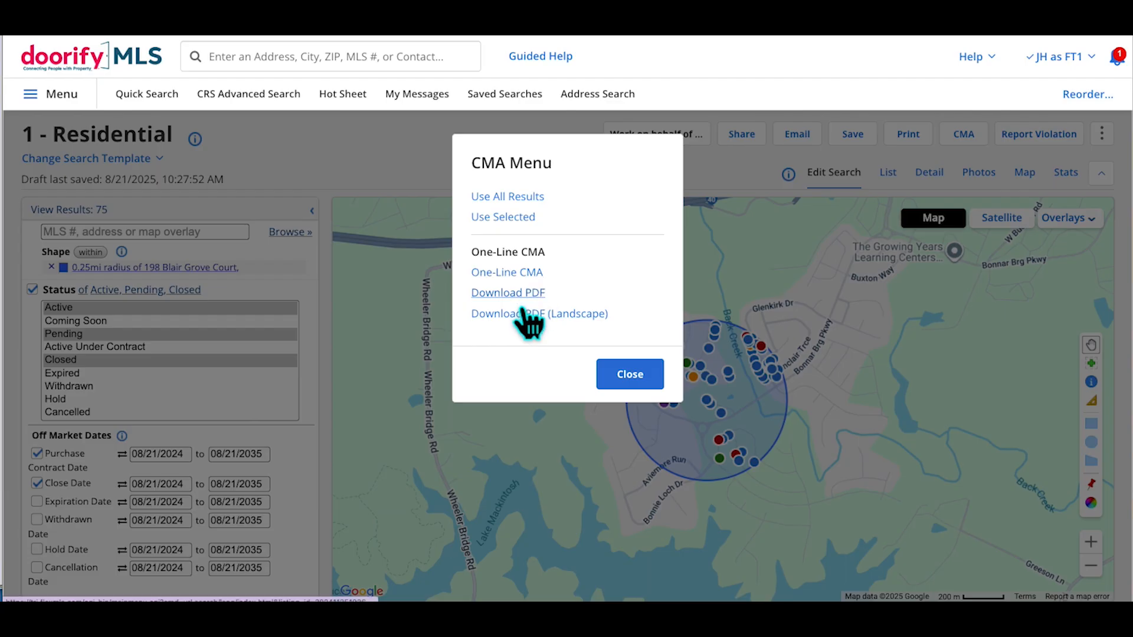
pyautogui.click(531, 210)
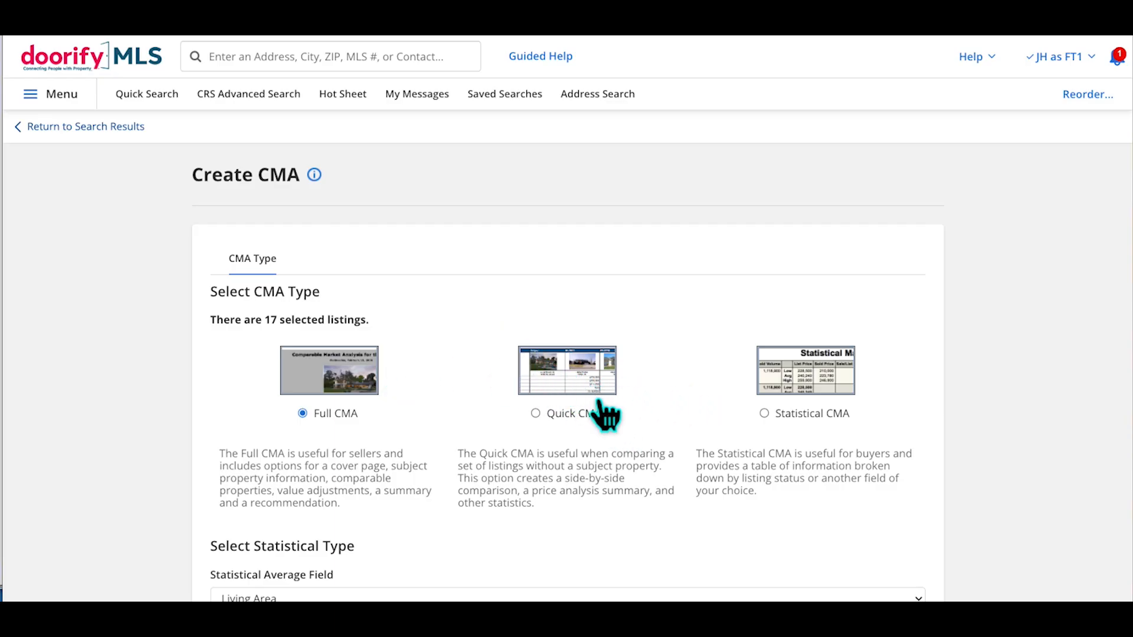
# Choose Statistical CMA for the 17 listings and continue to its options form
pyautogui.click(822, 390)
pyautogui.scroll(-3, 1022, 354)
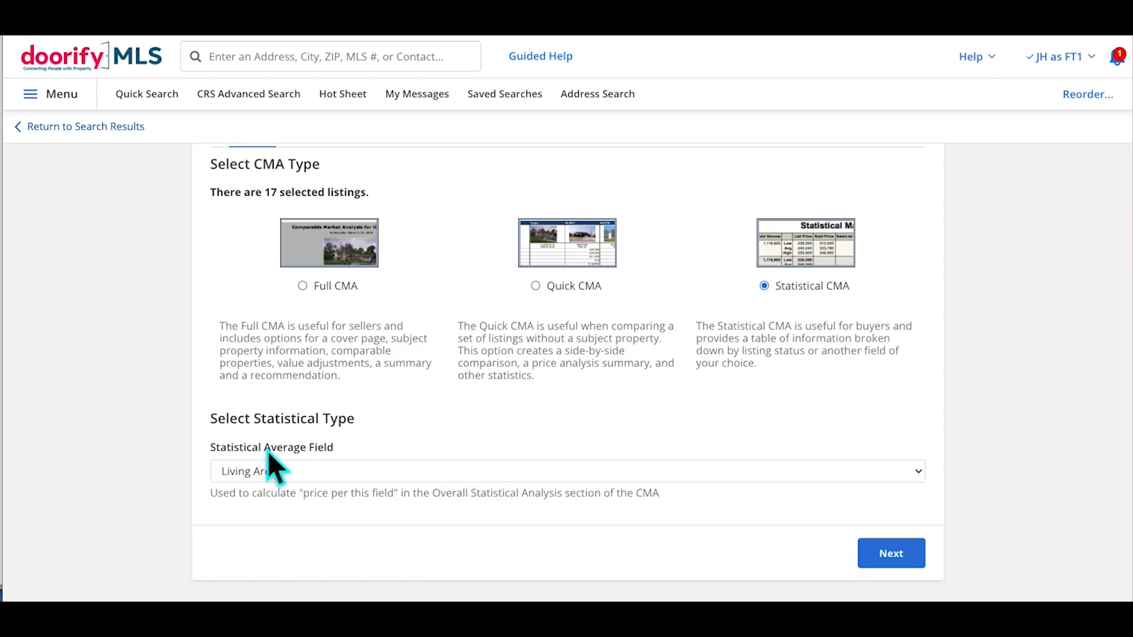
pyautogui.click(905, 565)
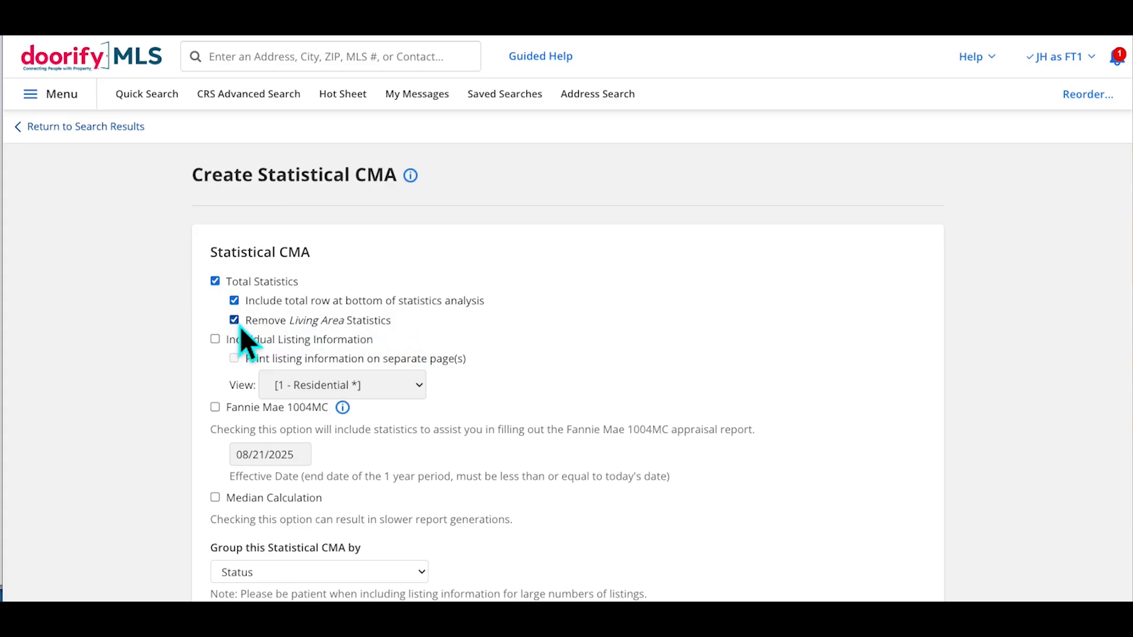
# Add Fannie Mae 1004MC statistics (effective 08/21/2025) and Median Calculation, leaving Individual Listing Information off
pyautogui.scroll(-1, 408, 323)
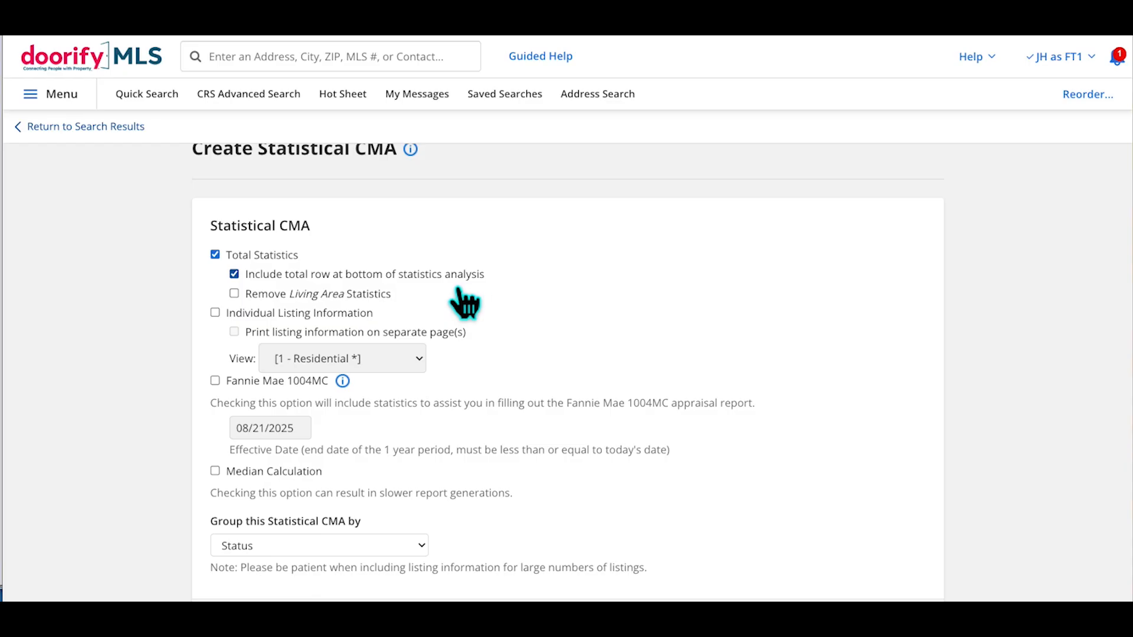
pyautogui.scroll(-3, 500, 285)
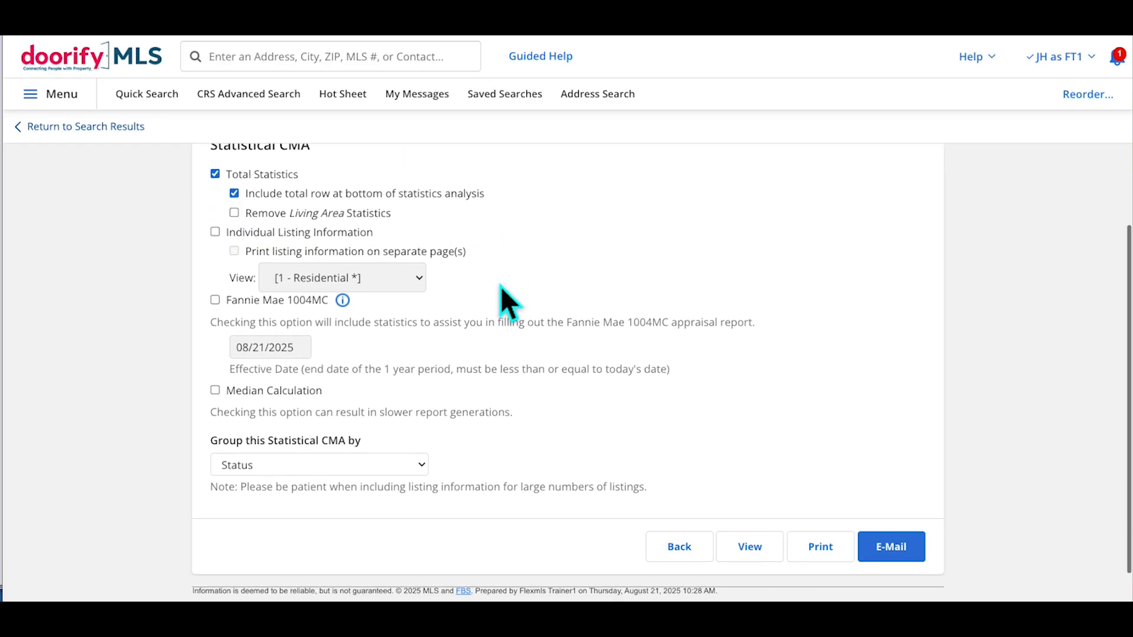
pyautogui.click(219, 226)
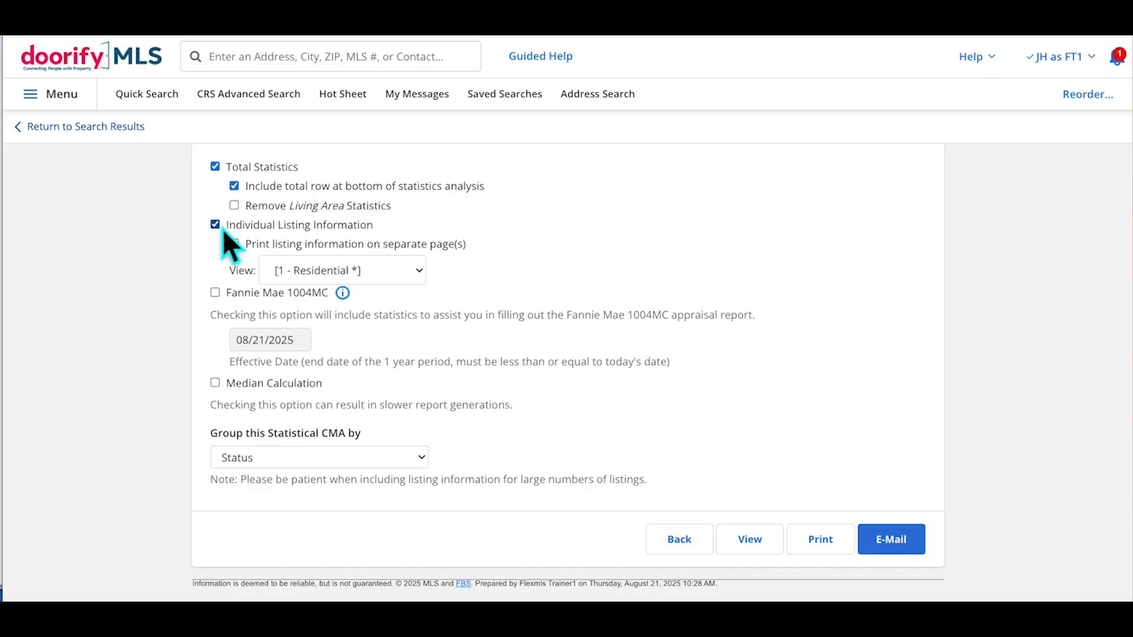
pyautogui.click(222, 228)
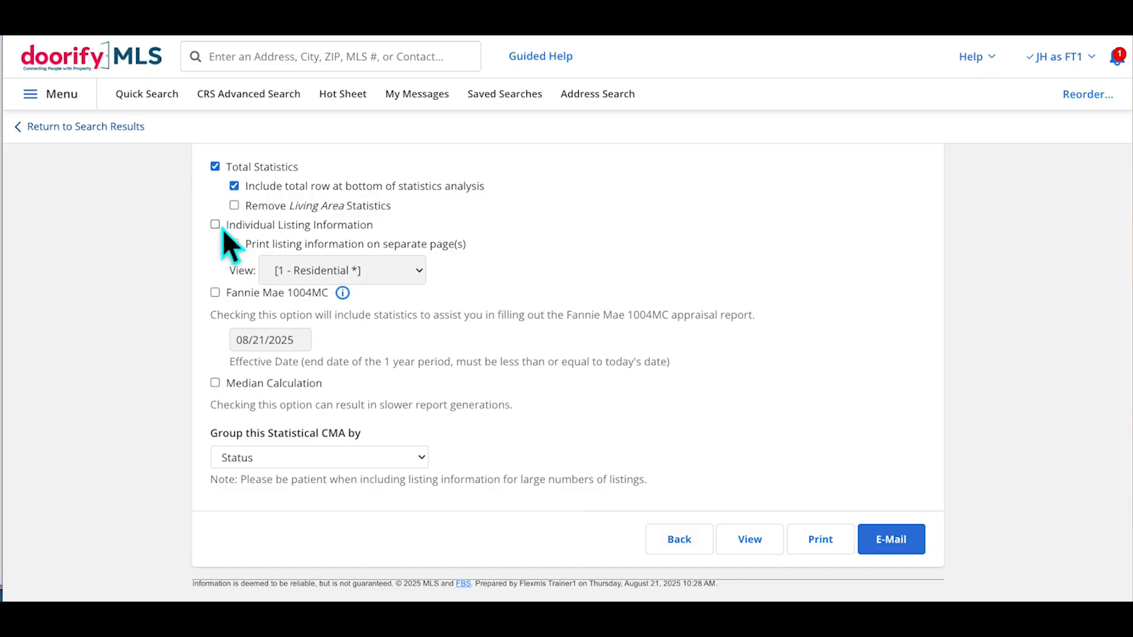
pyautogui.click(221, 228)
pyautogui.click(222, 229)
pyautogui.click(222, 297)
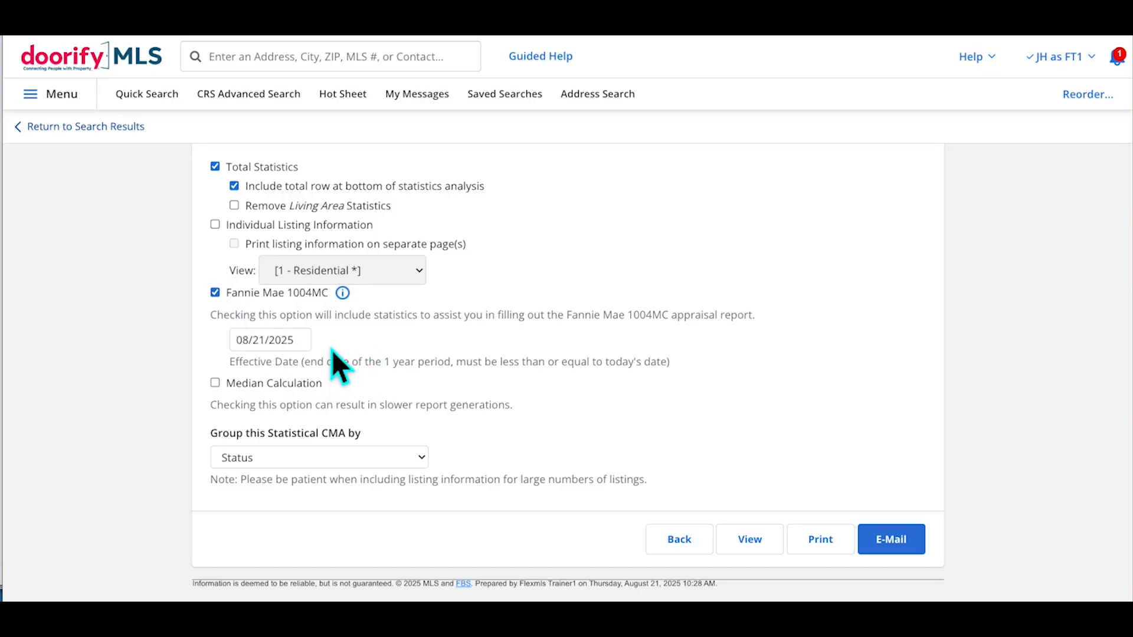
pyautogui.click(304, 347)
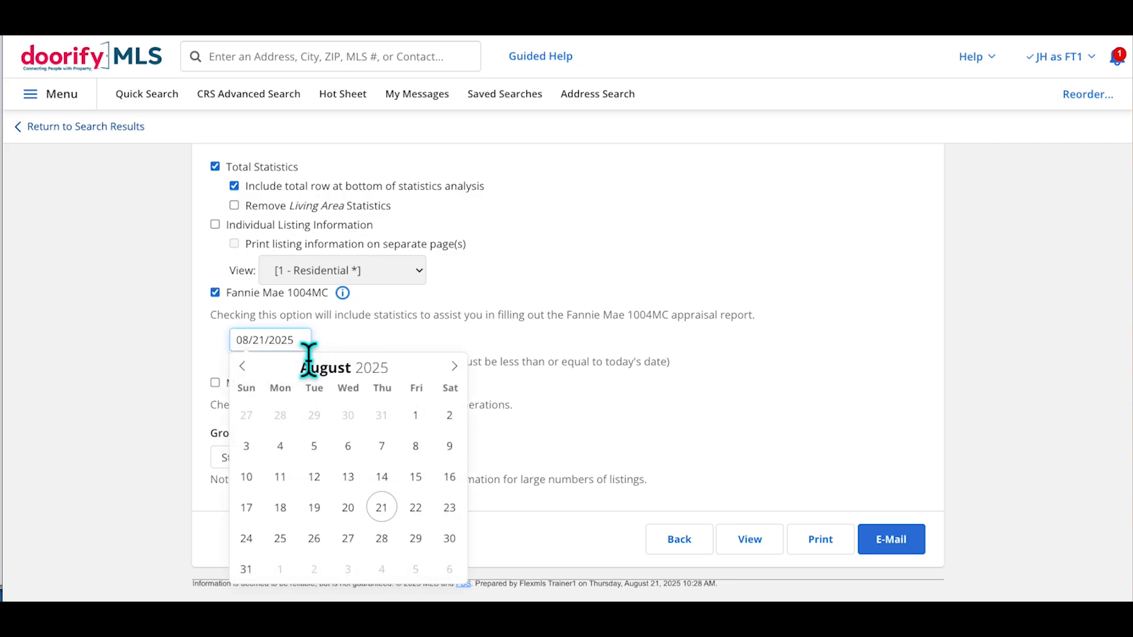
pyautogui.click(402, 346)
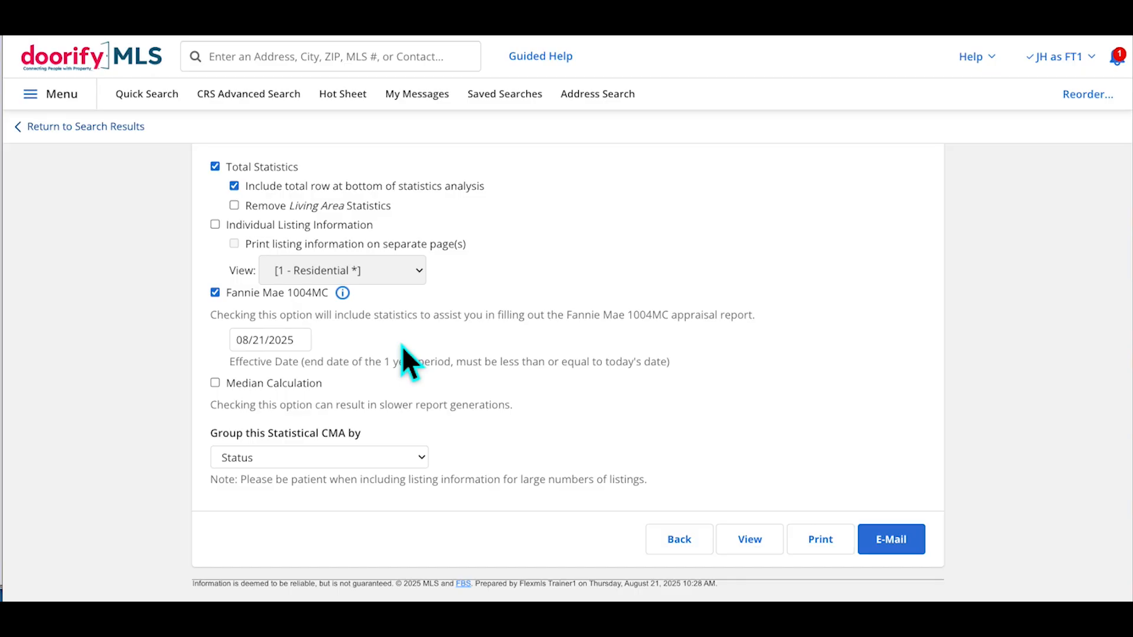
pyautogui.click(224, 384)
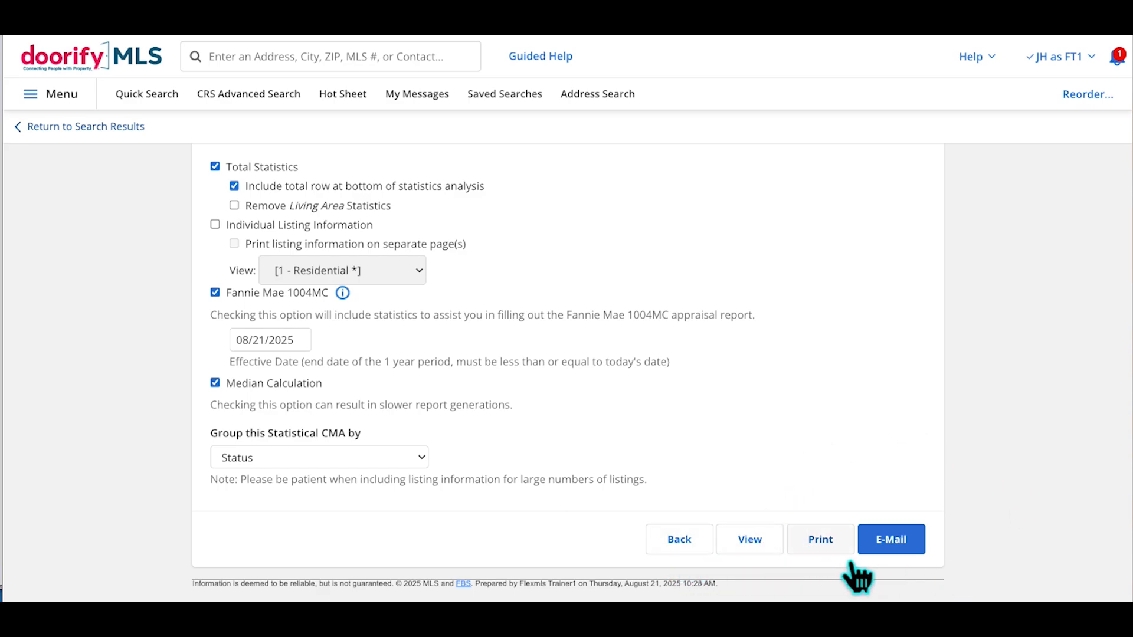
# Generate the Statistical CMA report, with its Fannie Mae 1004MC section, in a new tab
pyautogui.click(768, 545)
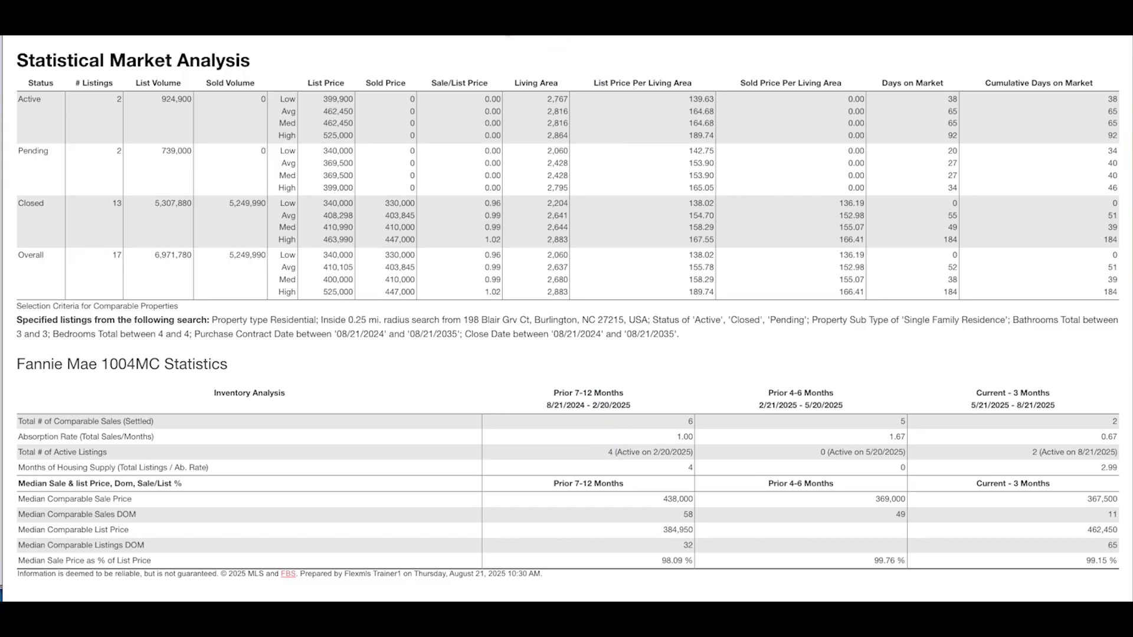
# Close the report, return to the 1 - Residential results, and start an Export of all 17 matches
pyautogui.click(486, 28)
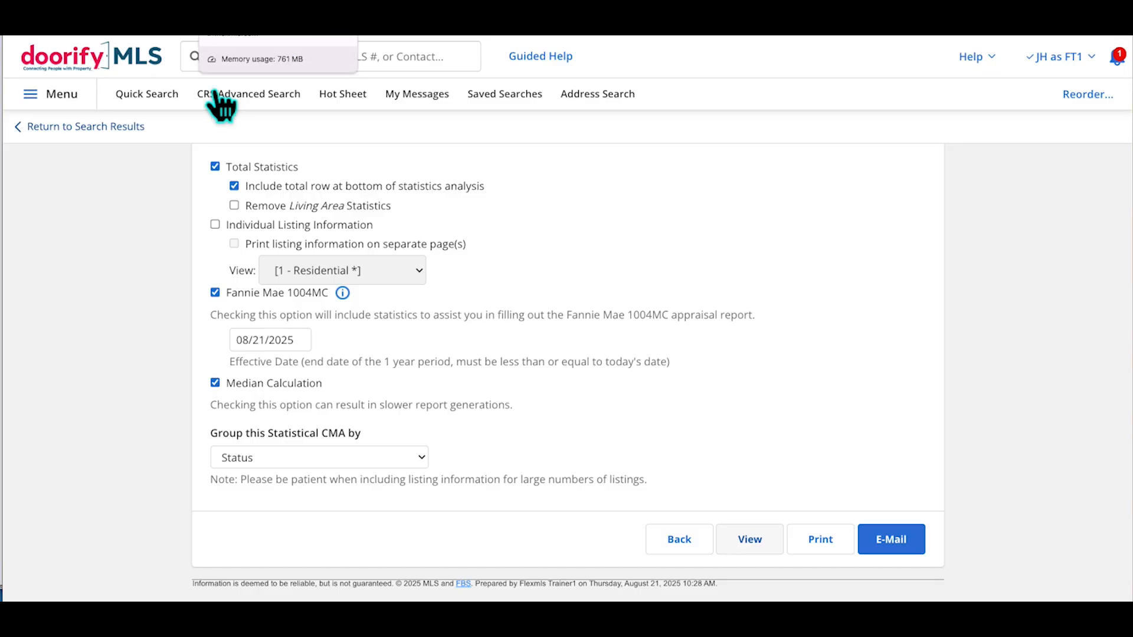
pyautogui.click(107, 130)
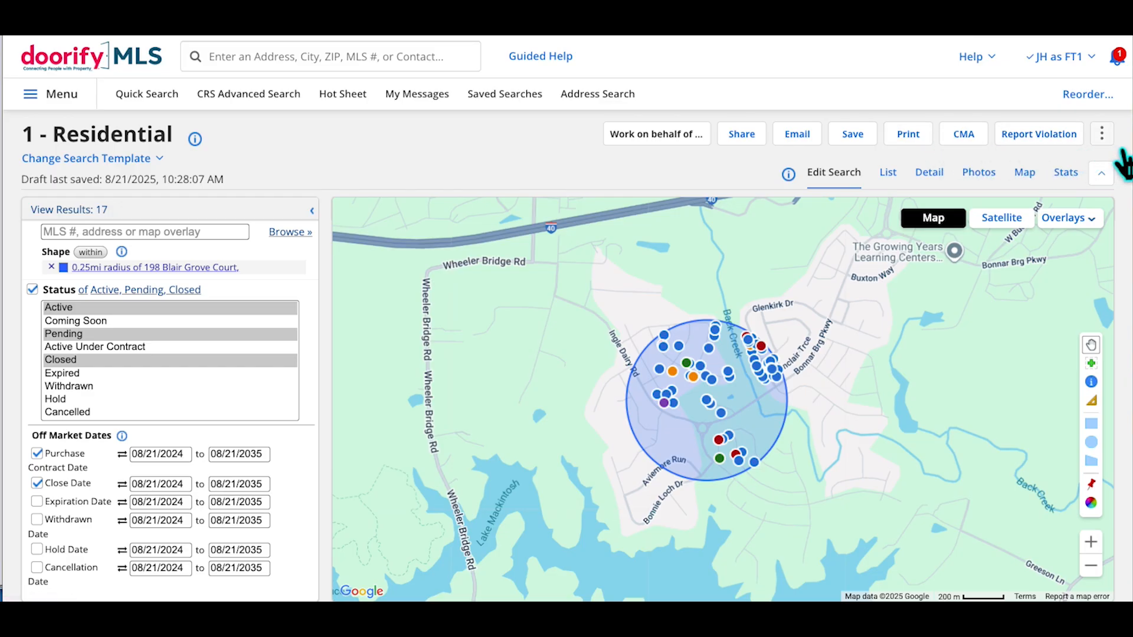
pyautogui.click(1101, 133)
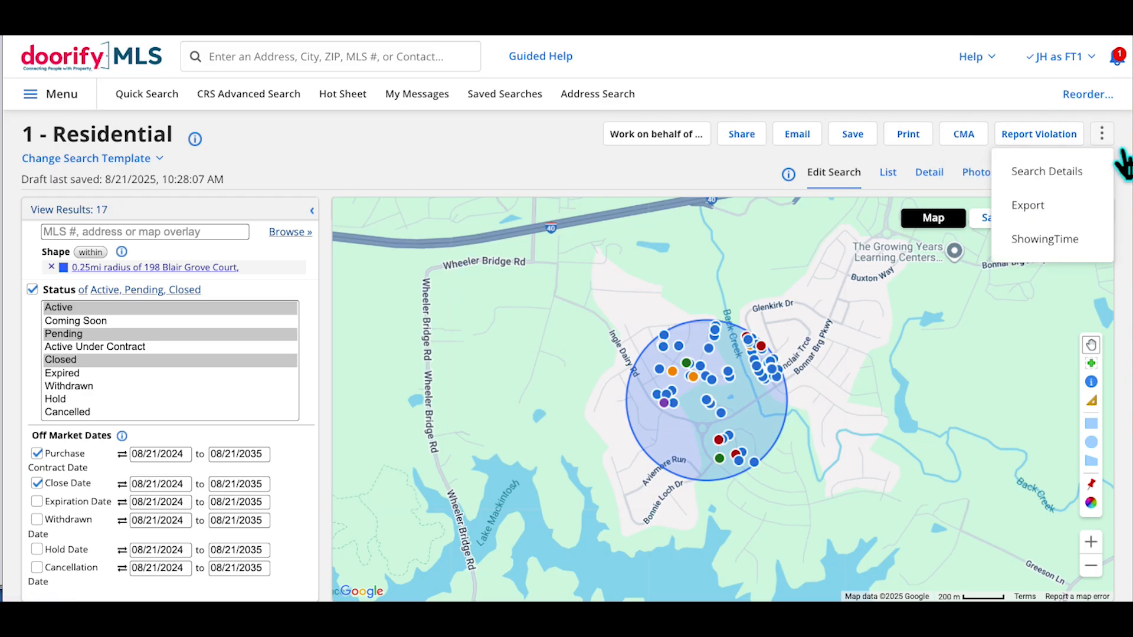
pyautogui.click(1053, 223)
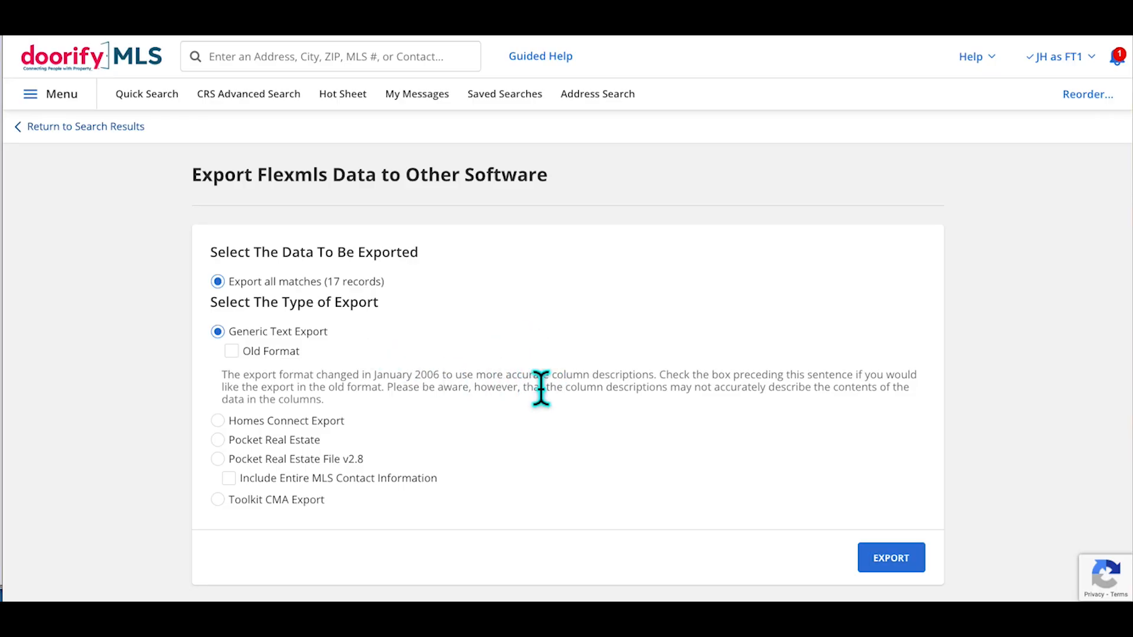
# Read the Generic Text Export format notes, then go back to the search results without exporting
pyautogui.moveTo(541, 388); pyautogui.dragTo(571, 405)
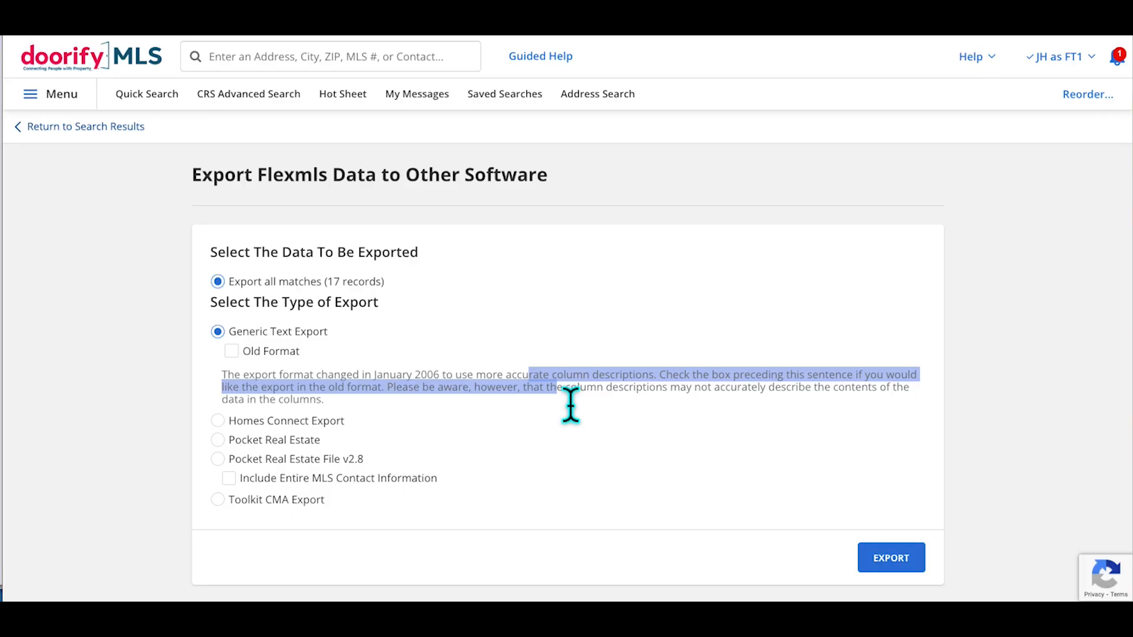
pyautogui.click(570, 406)
pyautogui.moveTo(413, 374); pyautogui.dragTo(773, 405)
pyautogui.click(773, 405)
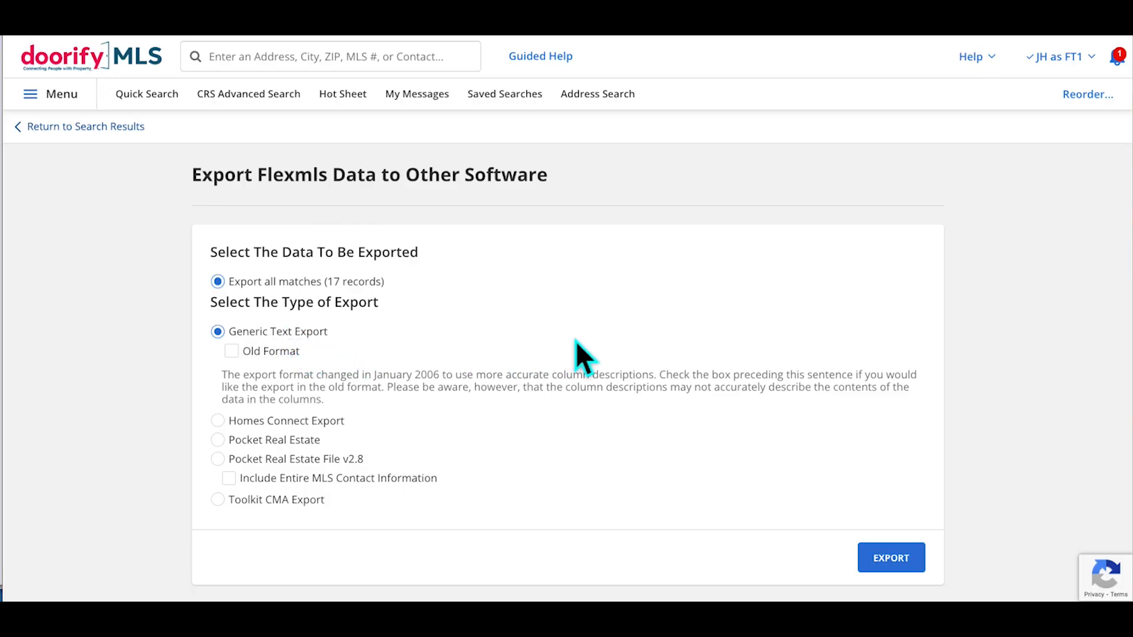
pyautogui.click(103, 142)
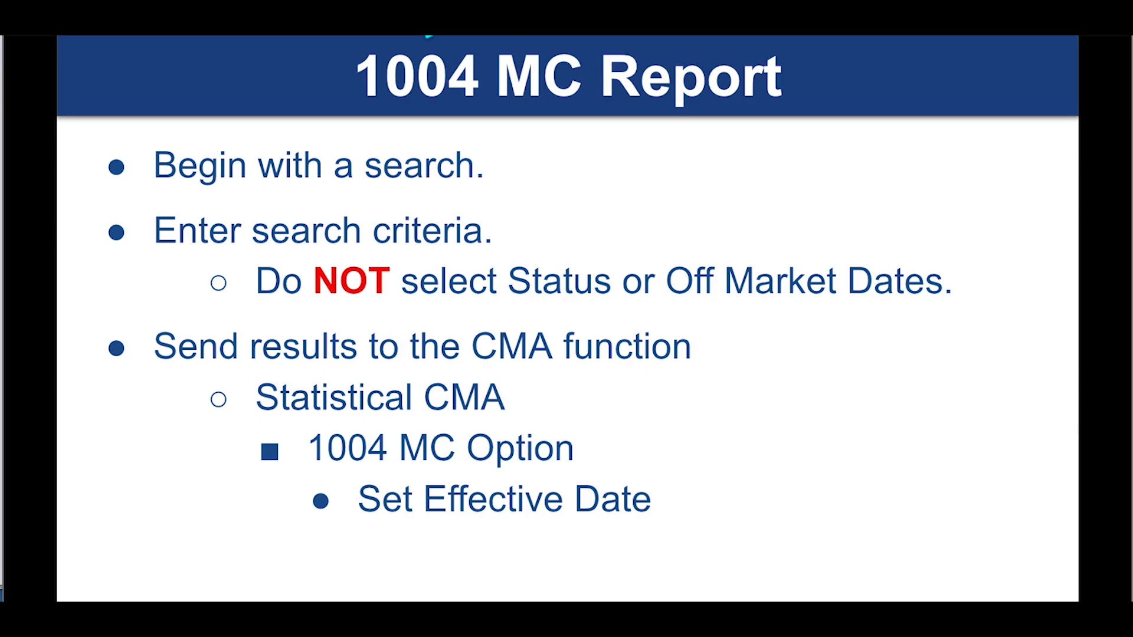
# Star My Exports under Preferences in the main menu and open the empty My Exports page
pyautogui.press('Right')
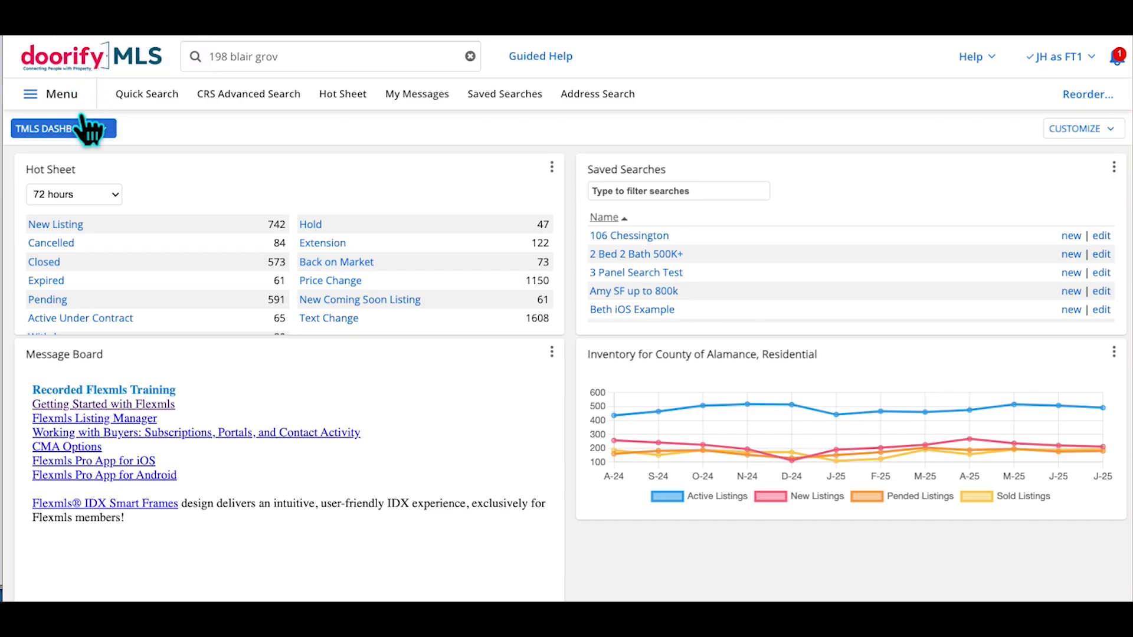
pyautogui.click(79, 109)
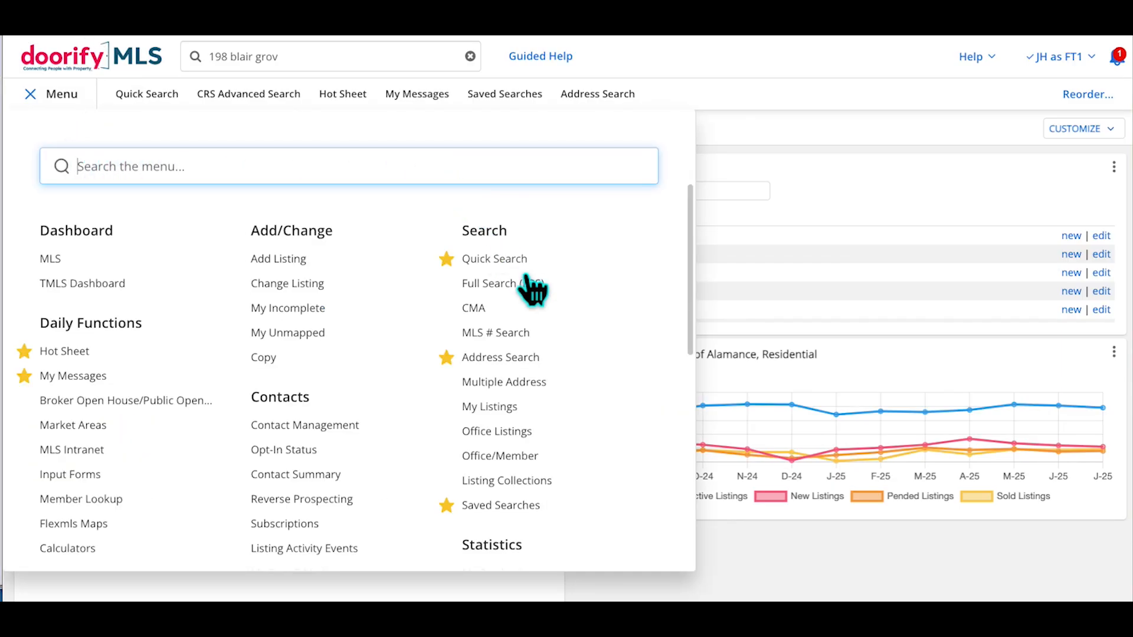
pyautogui.scroll(-5, 532, 288)
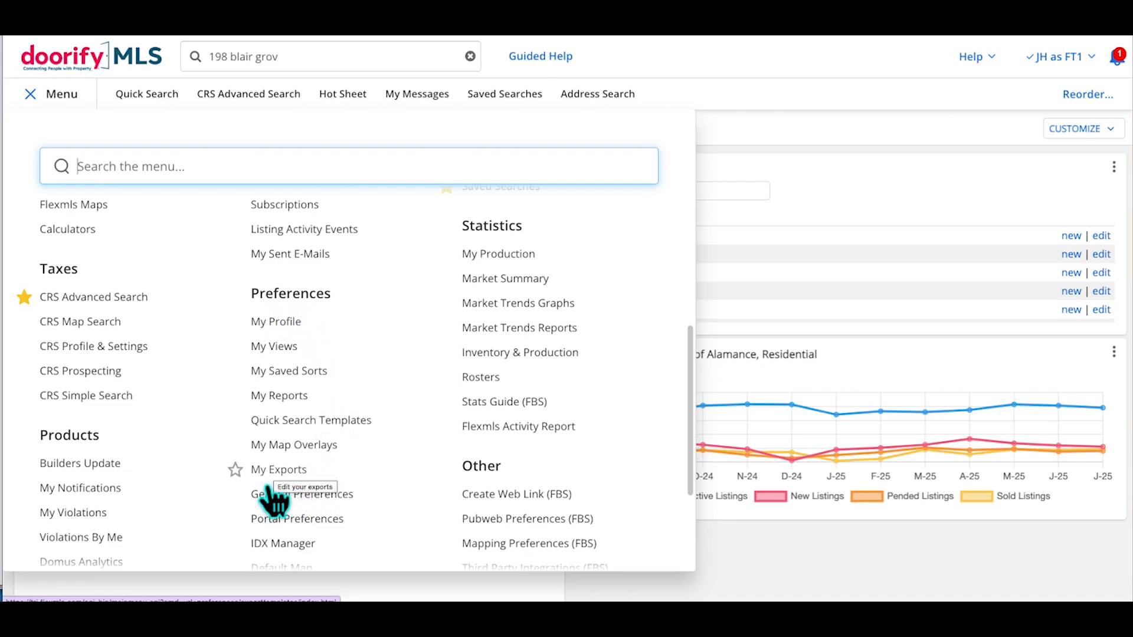
pyautogui.click(235, 470)
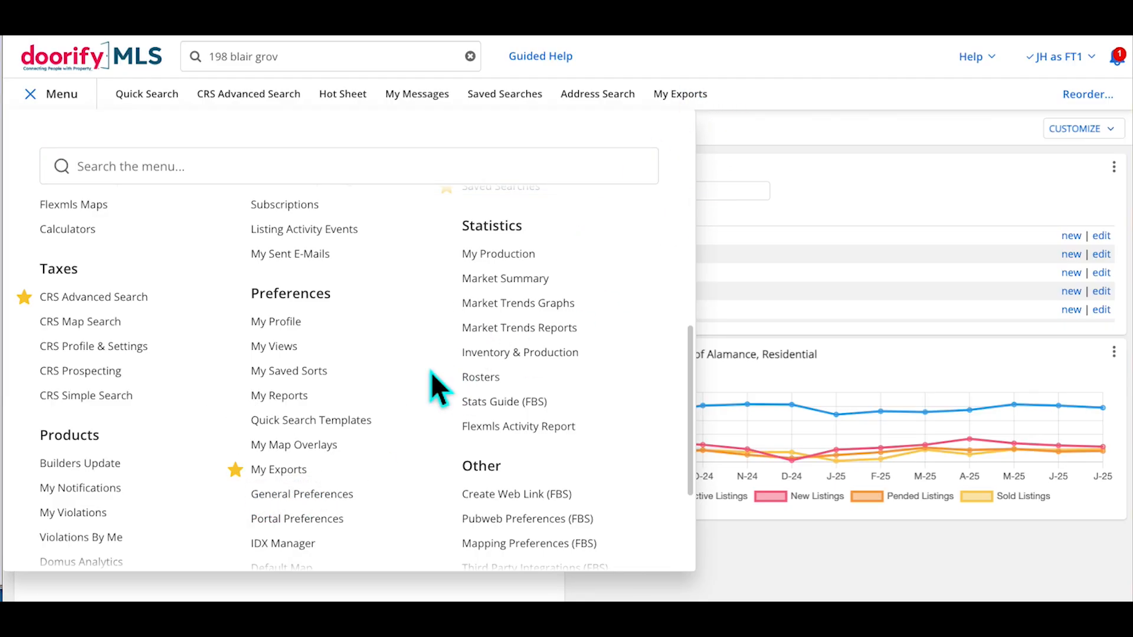
pyautogui.click(300, 487)
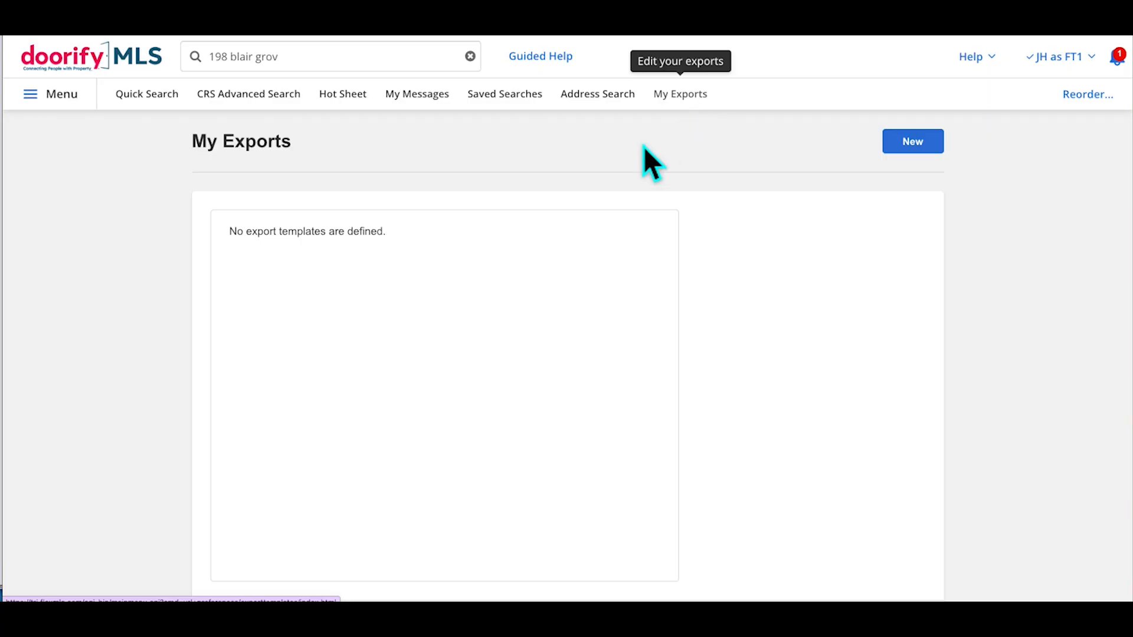
# Start a new export template named 'Custom Export Residential' with group names hidden before detail names
pyautogui.click(936, 155)
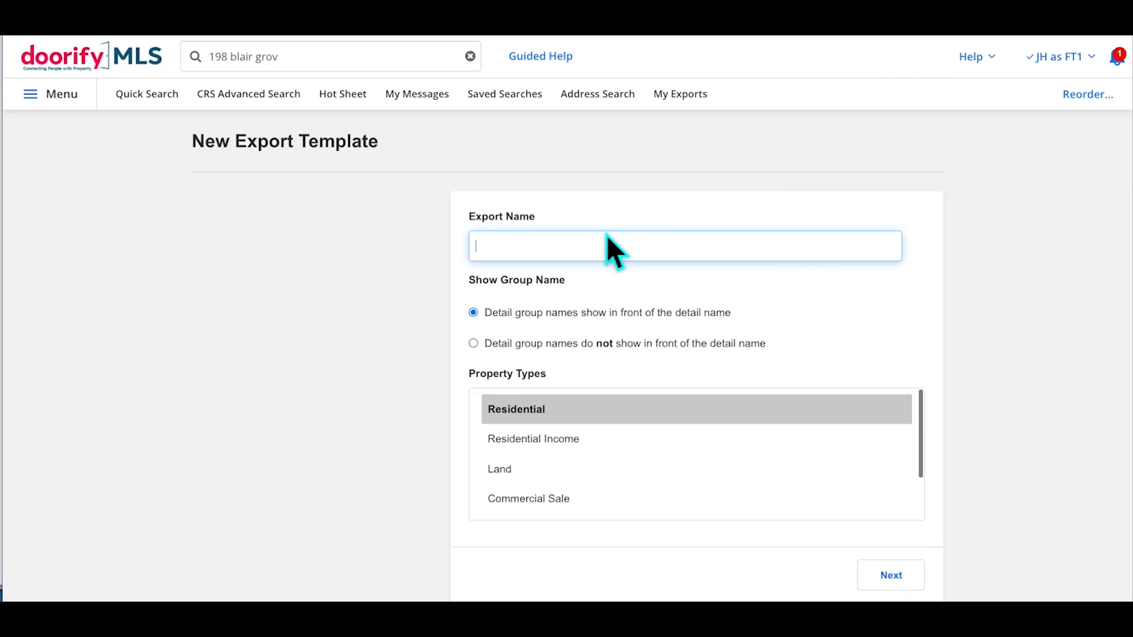
pyautogui.write('C')
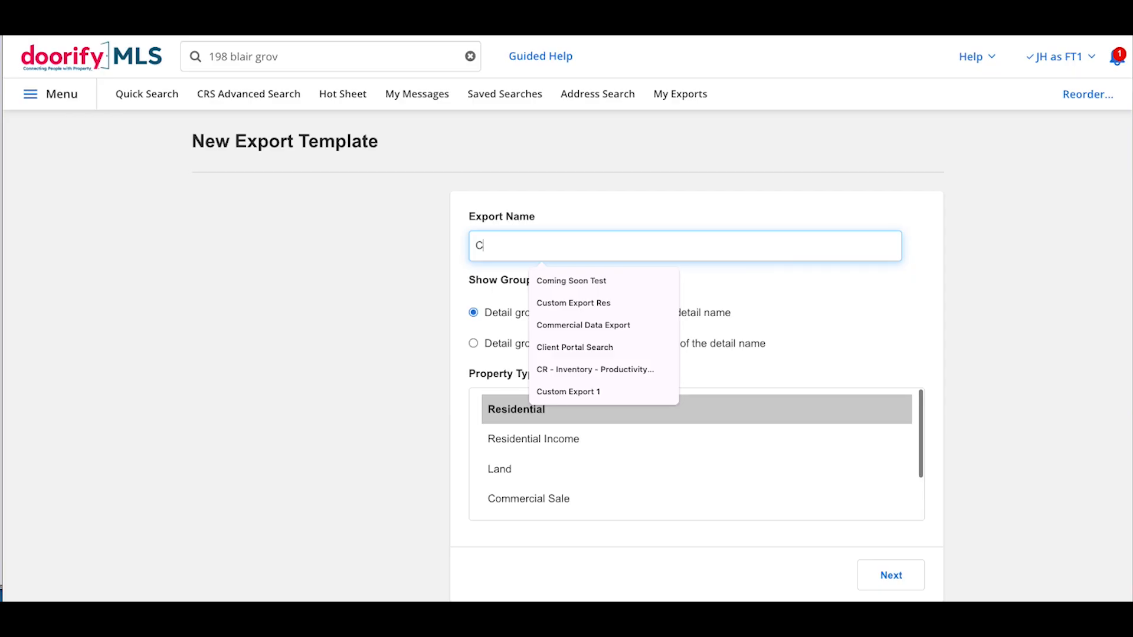
pyautogui.write('ustom ')
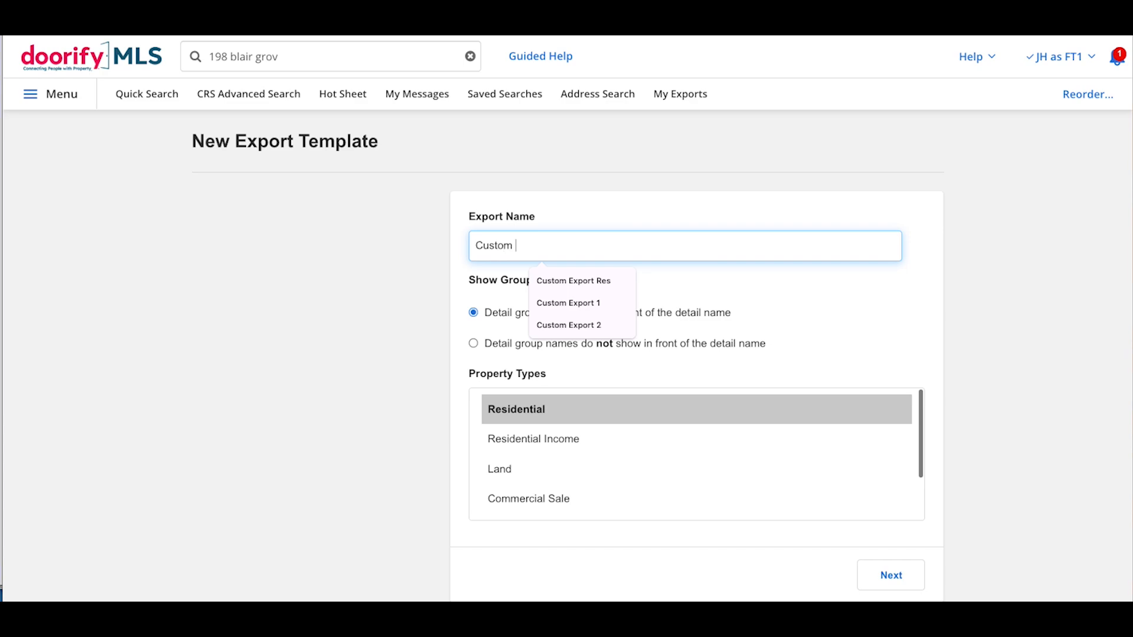
pyautogui.write('Export Resid')
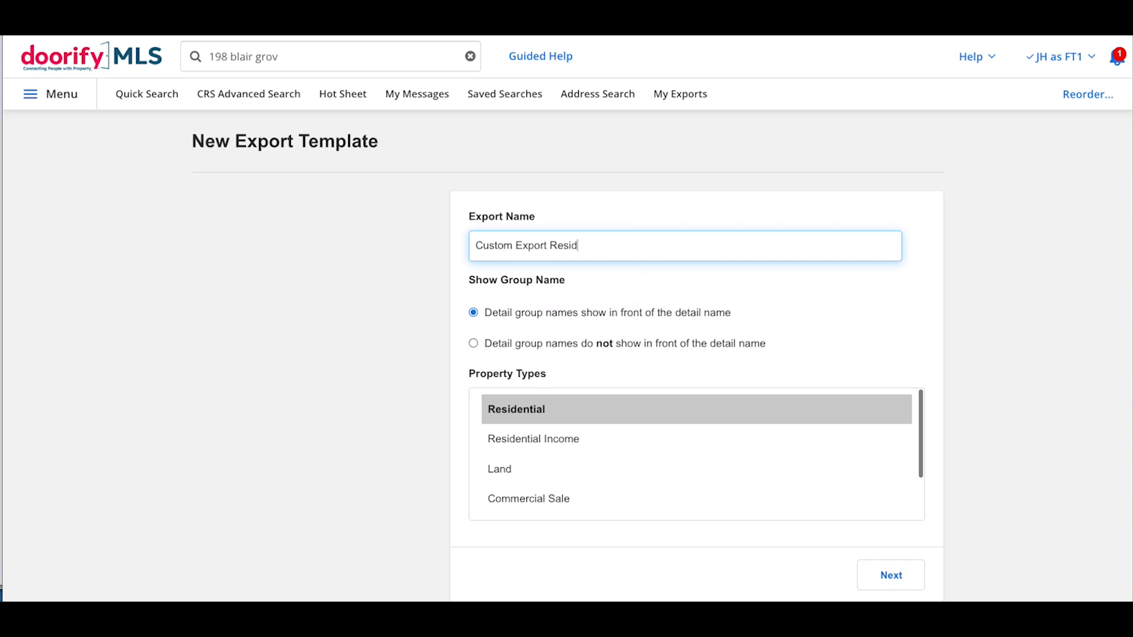
pyautogui.write('ential')
pyautogui.scroll(-1, 791, 321)
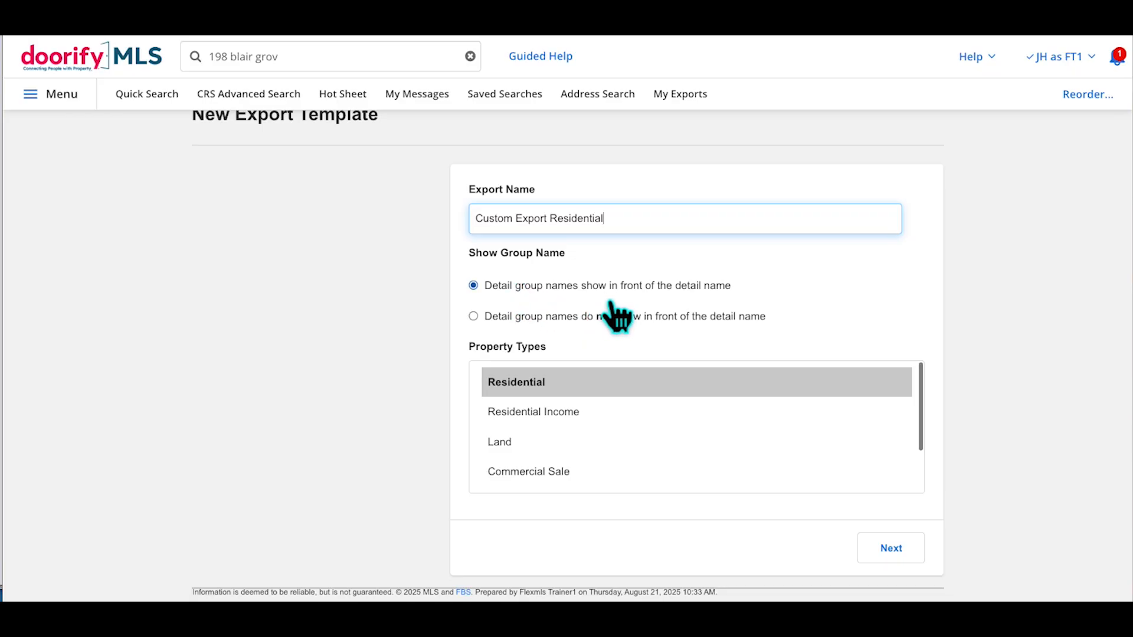
pyautogui.click(531, 330)
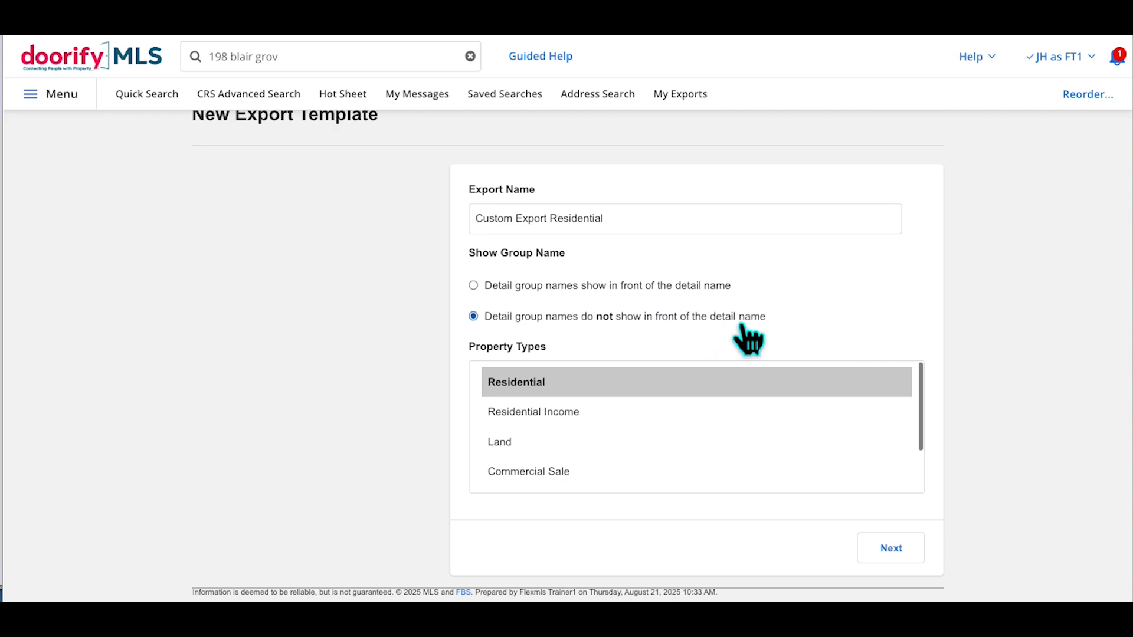
# Set the template's property type to Residential and continue to field selection
pyautogui.scroll(-1, 711, 343)
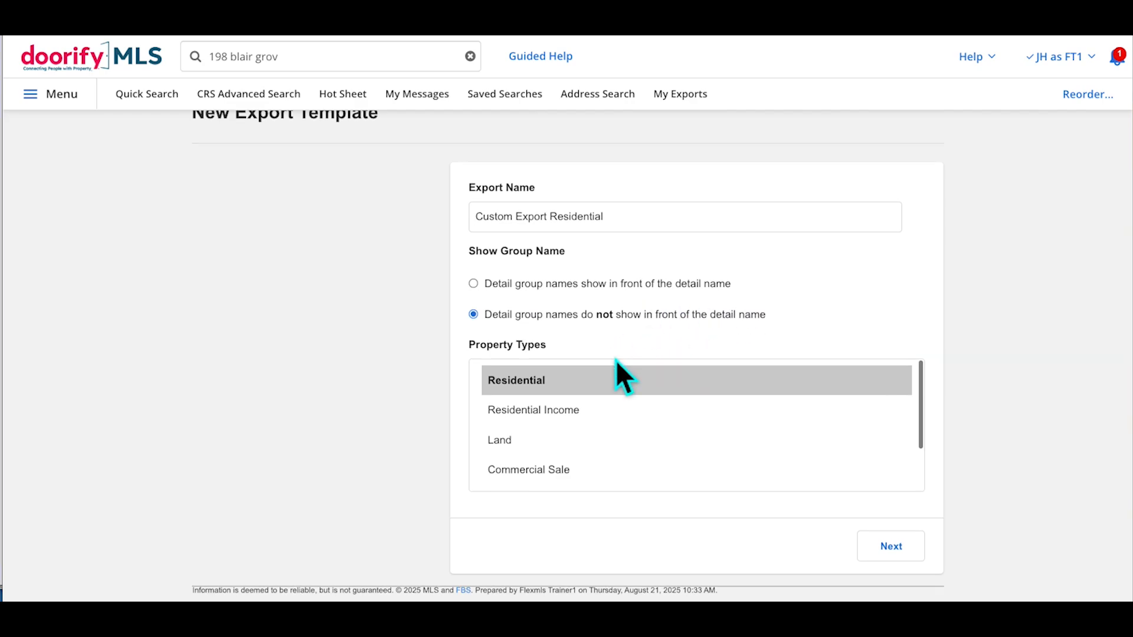
pyautogui.scroll(-2, 577, 415)
pyautogui.scroll(2, 577, 416)
pyautogui.click(528, 441)
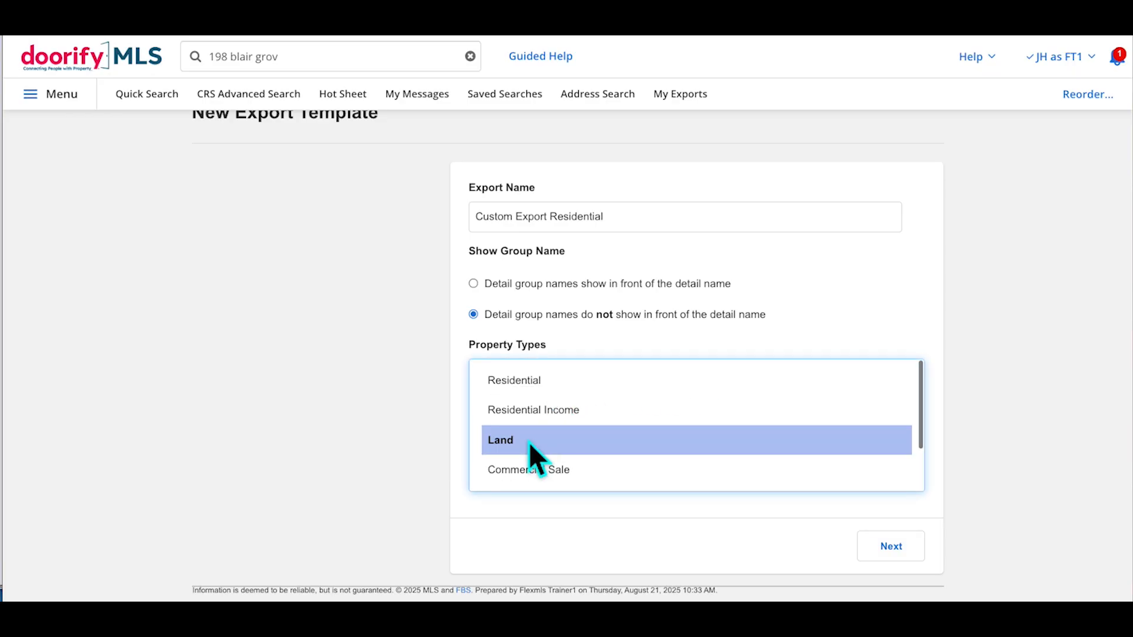
pyautogui.click(528, 389)
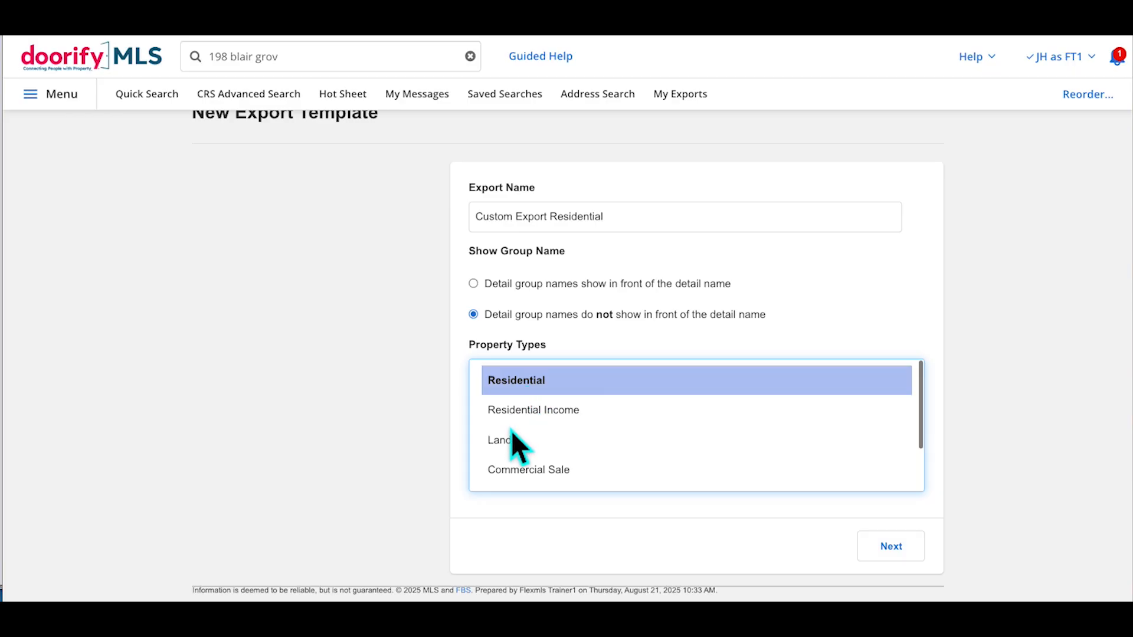
pyautogui.click(512, 448)
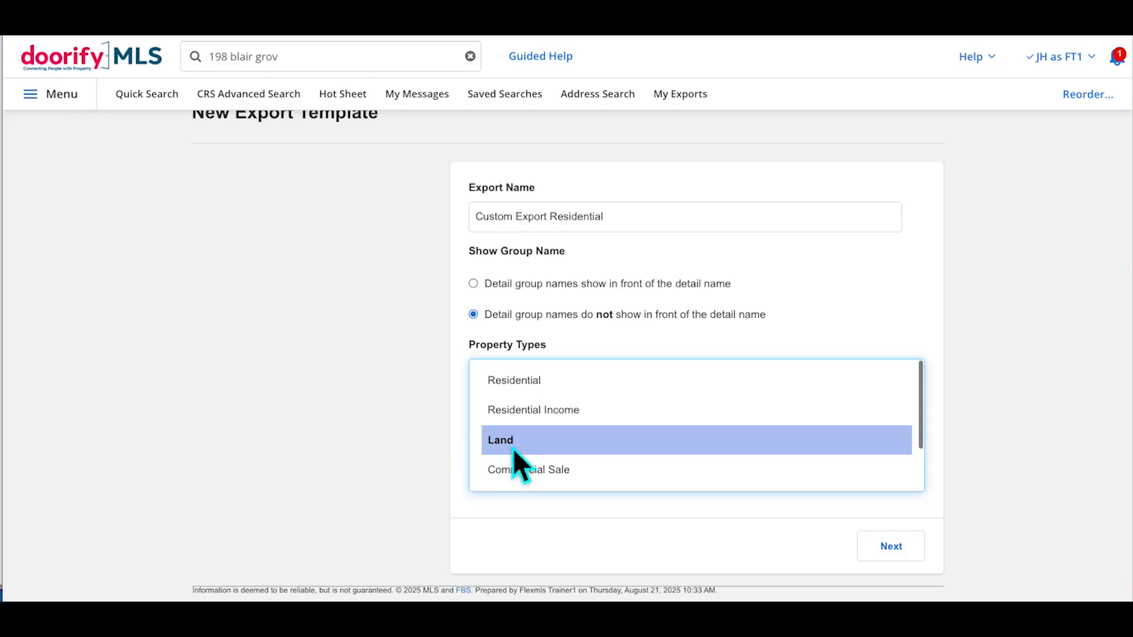
pyautogui.click(522, 374)
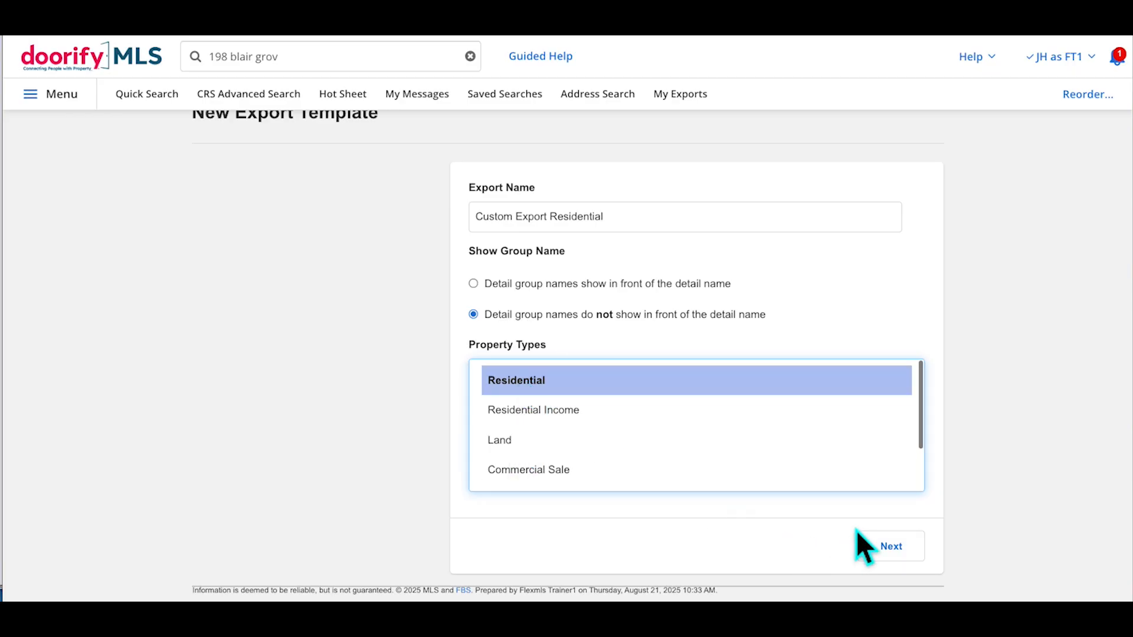
pyautogui.click(901, 556)
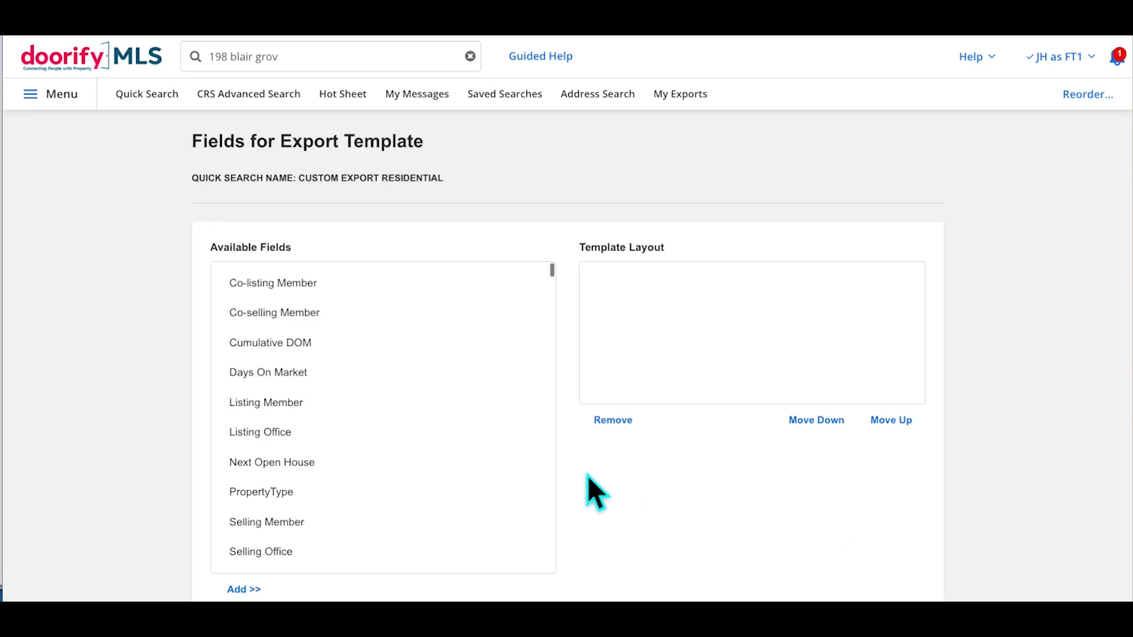
# Browse the Available Fields list and open a find-in-page search for field names
pyautogui.scroll(-6, 447, 359)
pyautogui.scroll(-20, 447, 358)
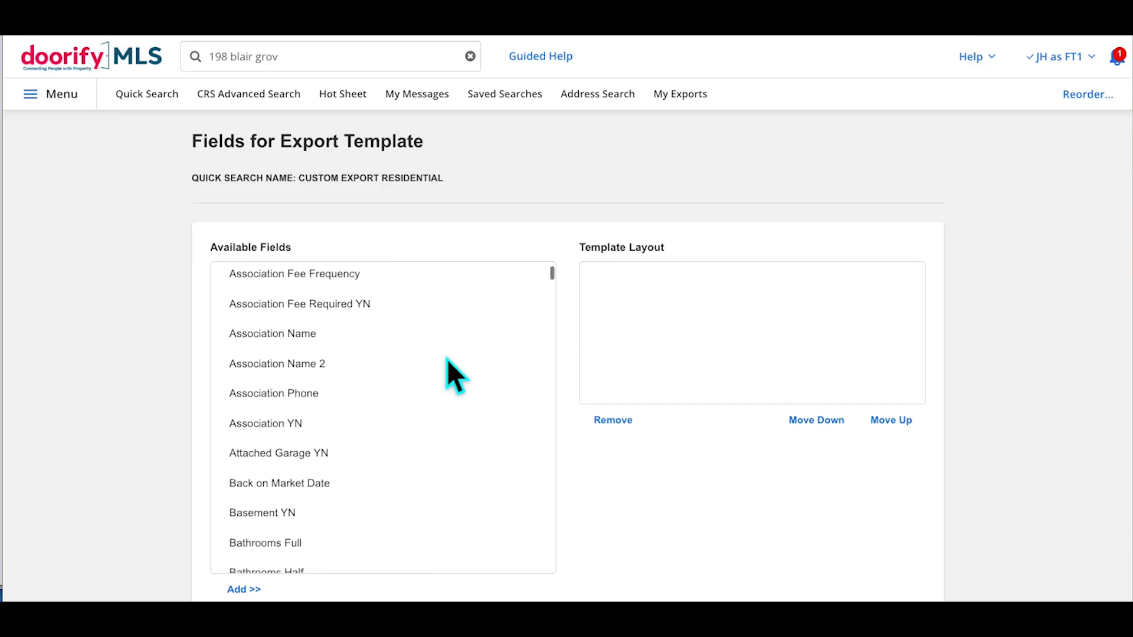
pyautogui.scroll(-3, 455, 376)
pyautogui.scroll(20, 455, 376)
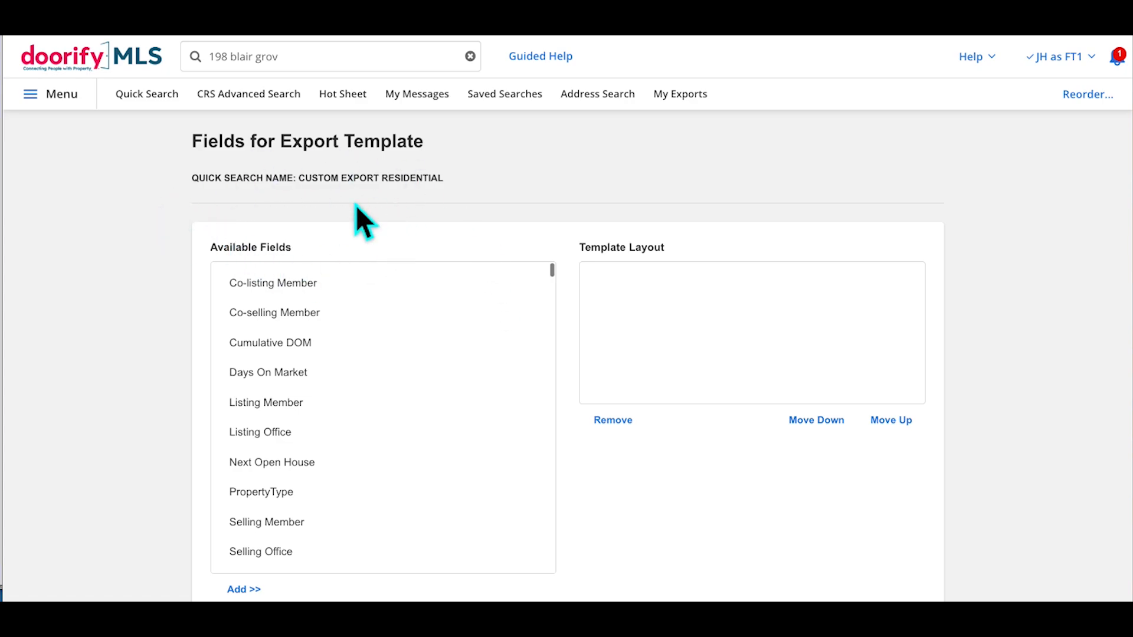
pyautogui.hotkey('ctrl', 'f')
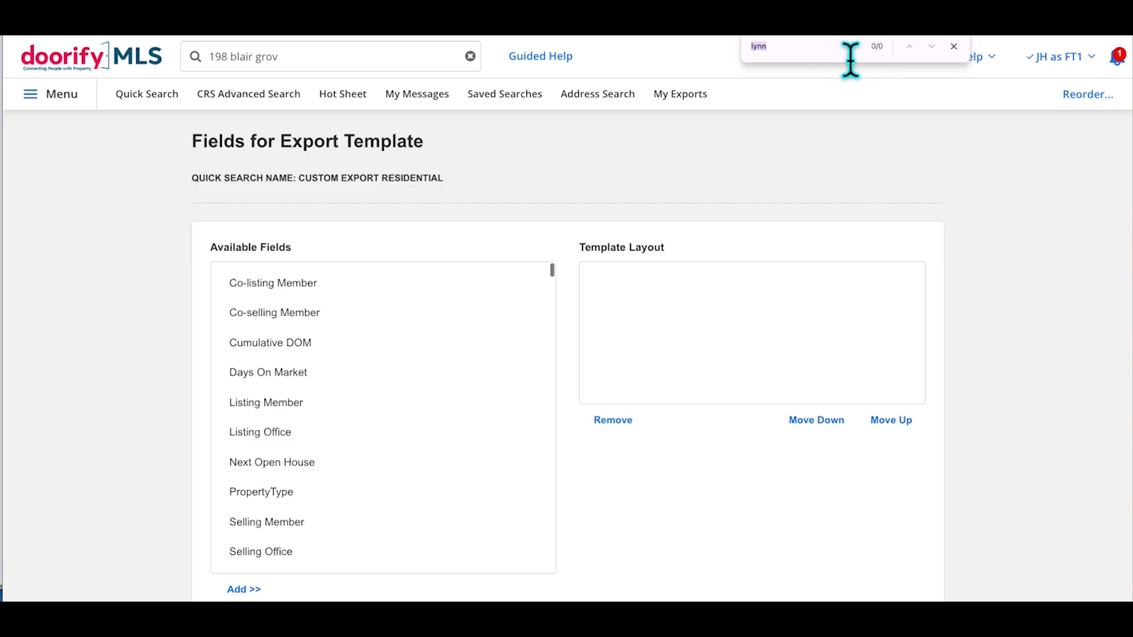
# Search for 'date' and add Close Date to the template layout
pyautogui.write('dated')
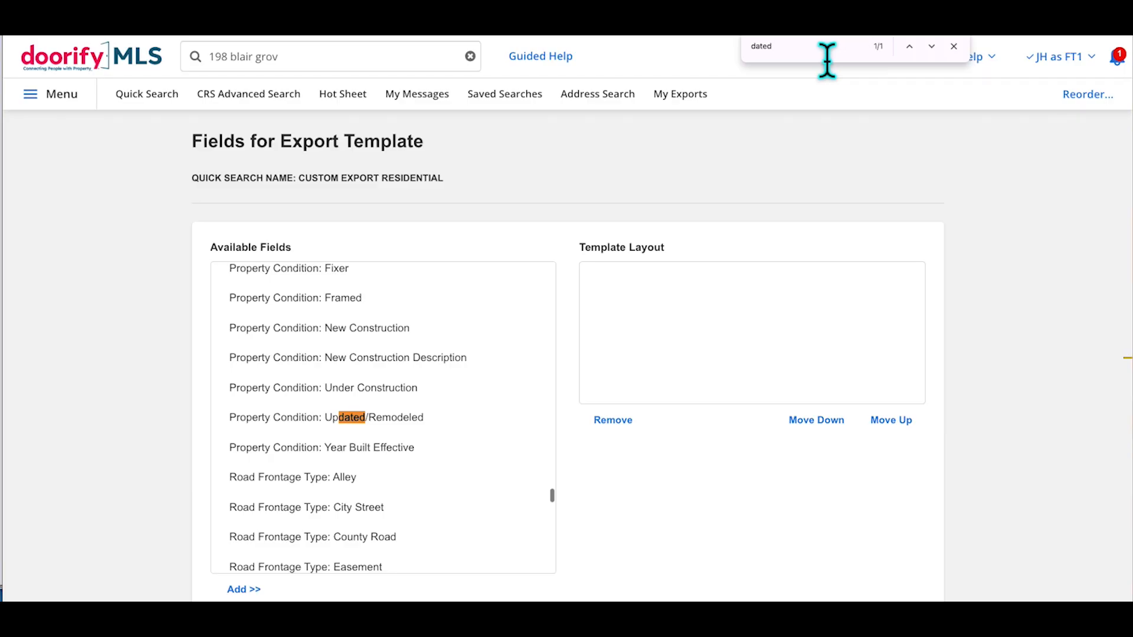
pyautogui.press('BackSpace')
pyautogui.press('Return')
pyautogui.press('Return')
pyautogui.press('Return')
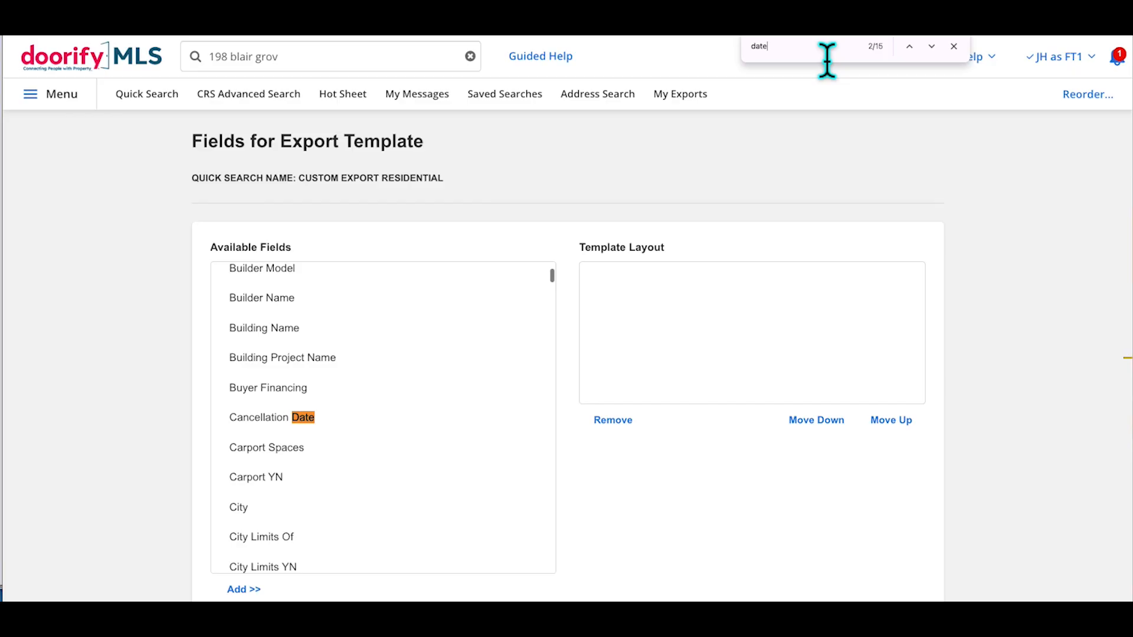
pyautogui.press('Return')
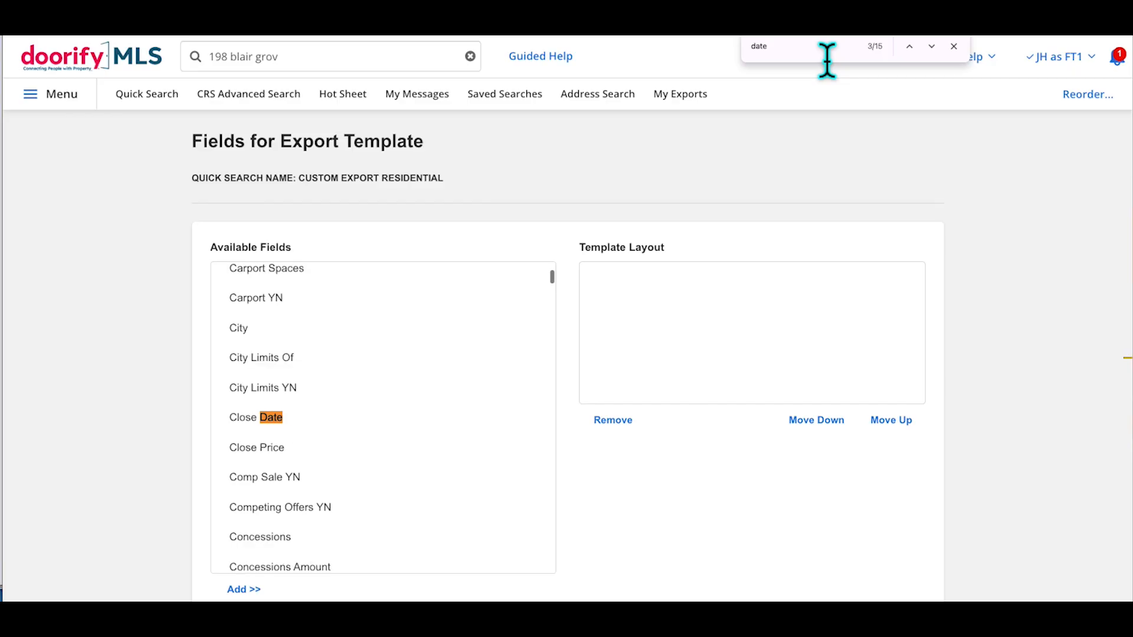
pyautogui.click(262, 424)
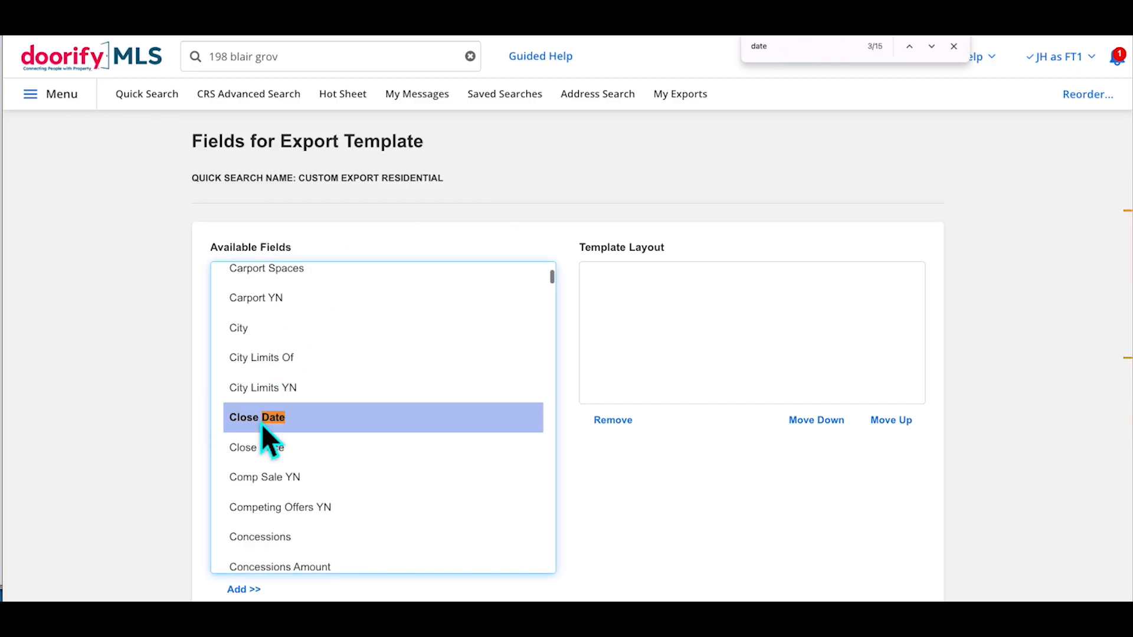
pyautogui.click(251, 590)
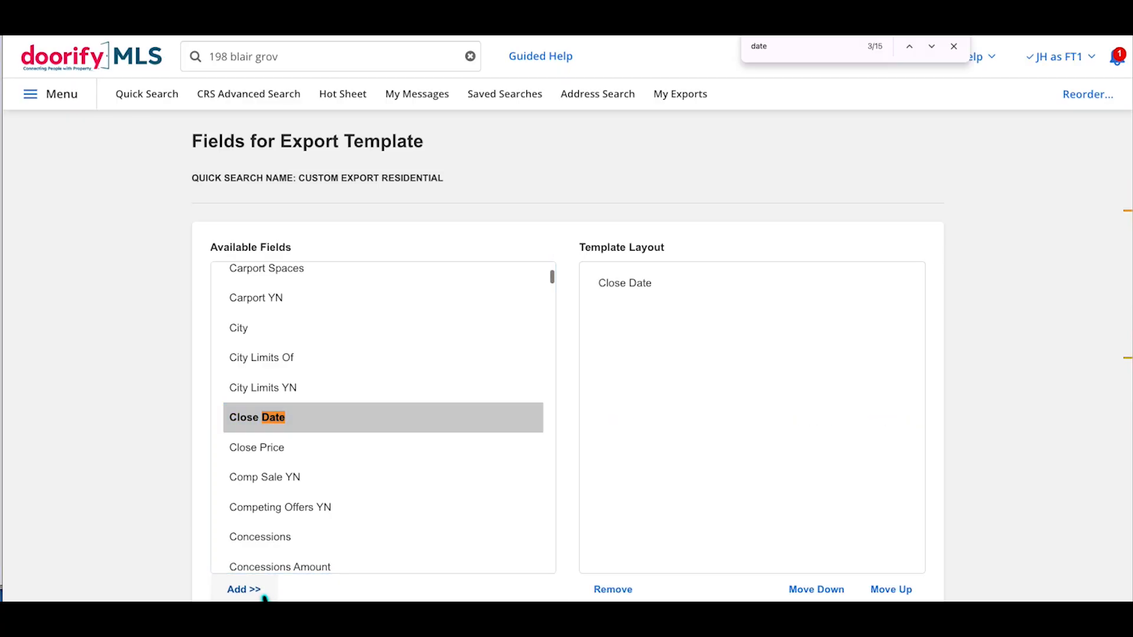
# Search for 'listing' and add Listing Contract Date to the layout
pyautogui.doubleClick(812, 66)
pyautogui.write('list d')
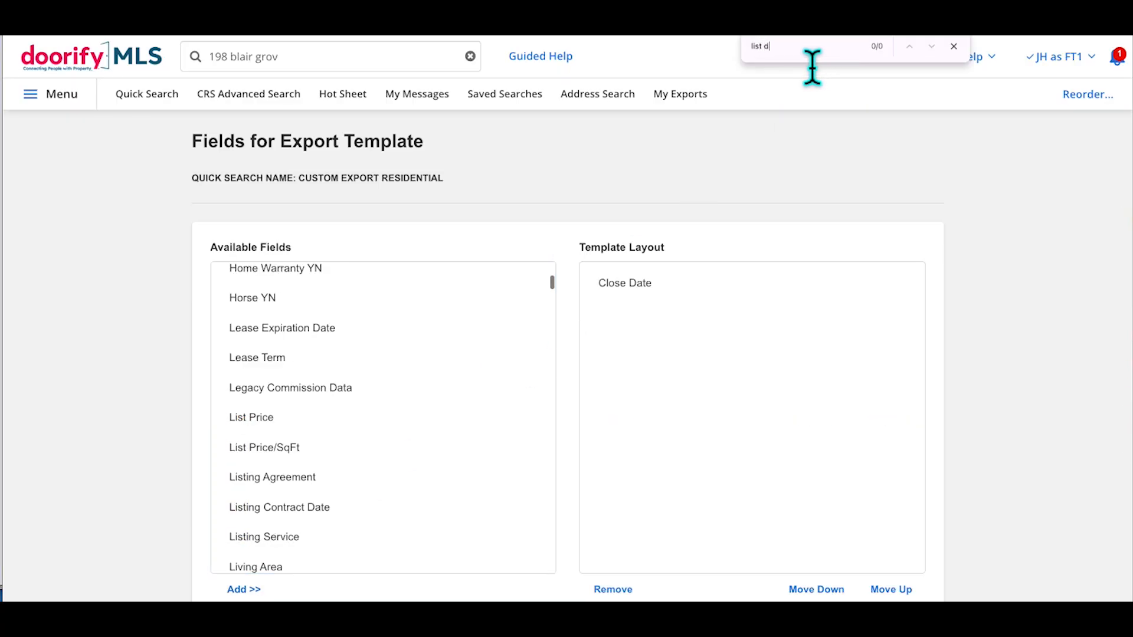
pyautogui.press('BackSpace')
pyautogui.press('BackSpace')
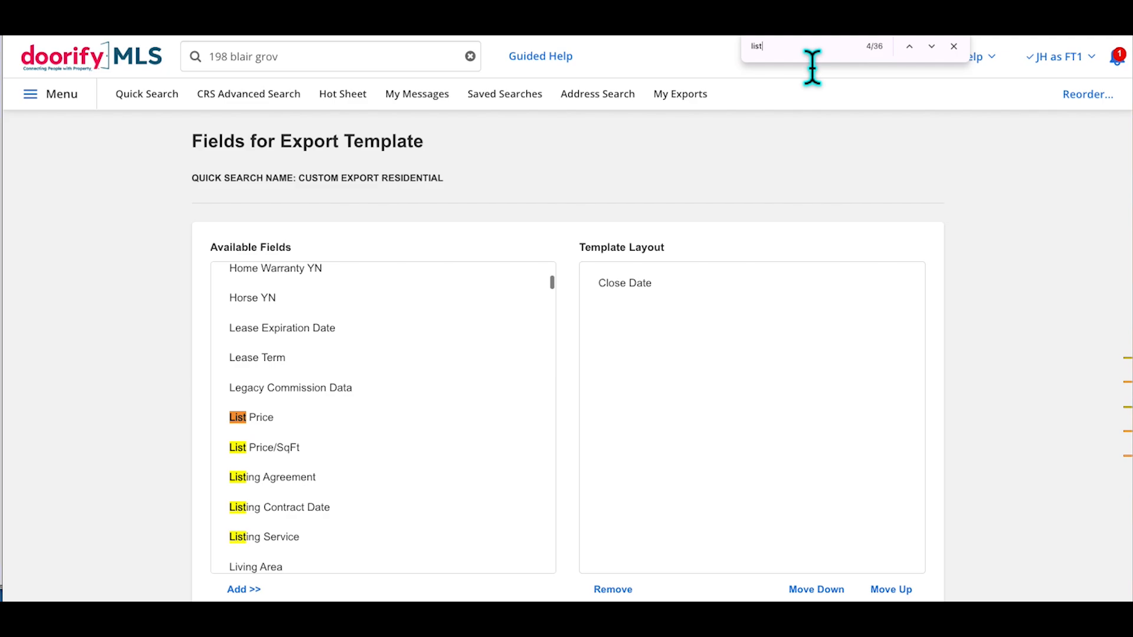
pyautogui.write('ing')
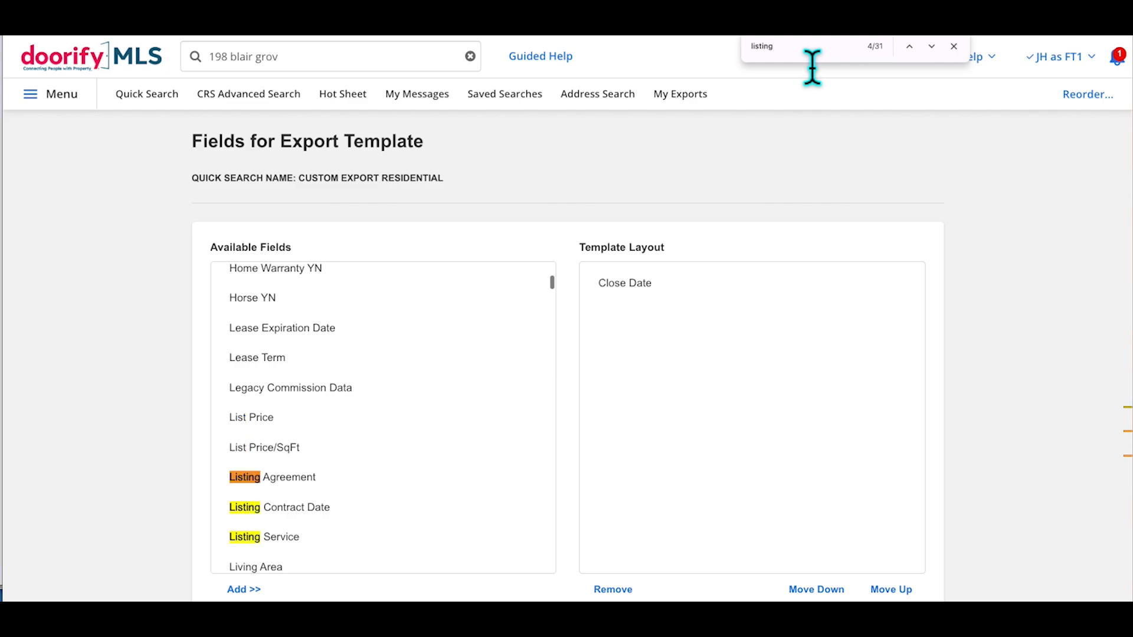
pyautogui.click(289, 509)
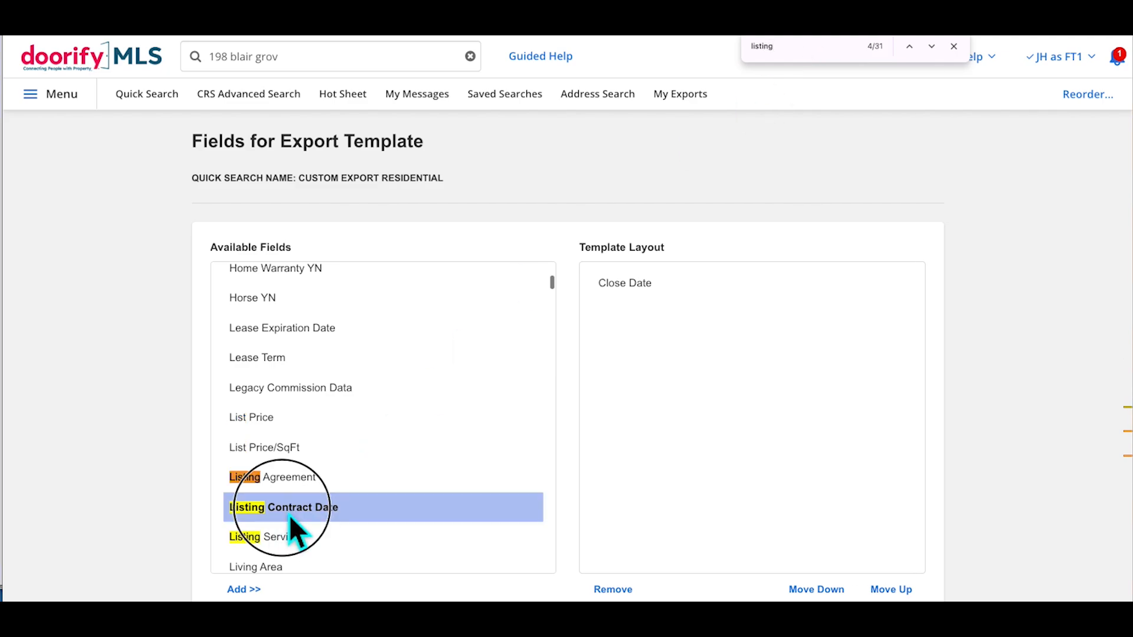
pyautogui.click(265, 592)
# Search 'days on' and add Cumulative DOM, Days On Market and Listing Office together
pyautogui.hotkey('ctrl', 'f')
pyautogui.write('days')
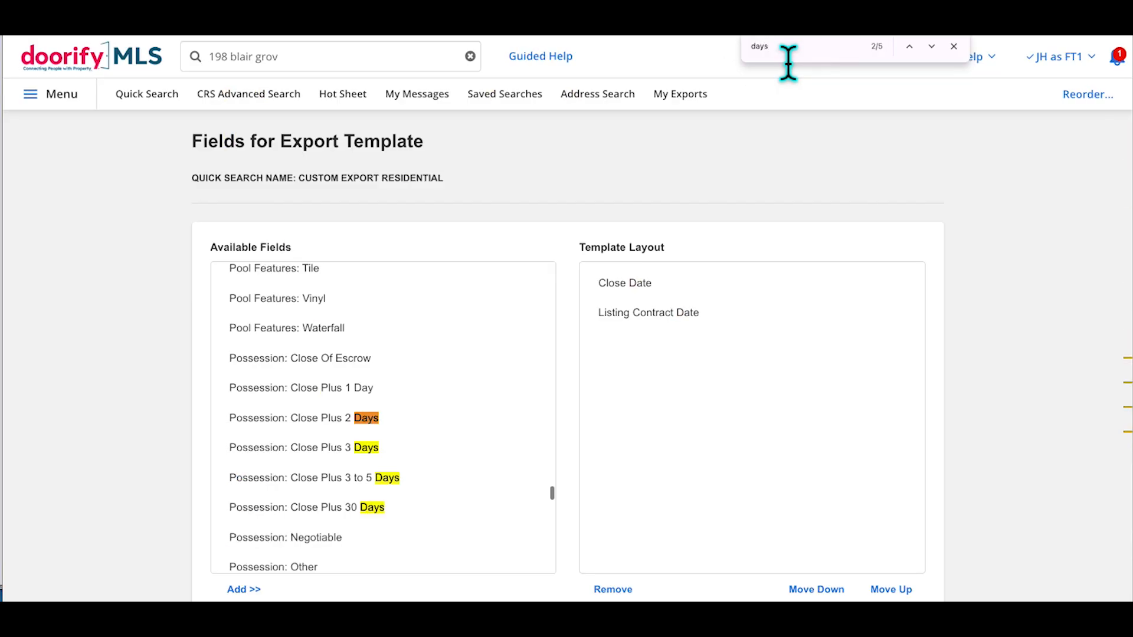
pyautogui.write(' on')
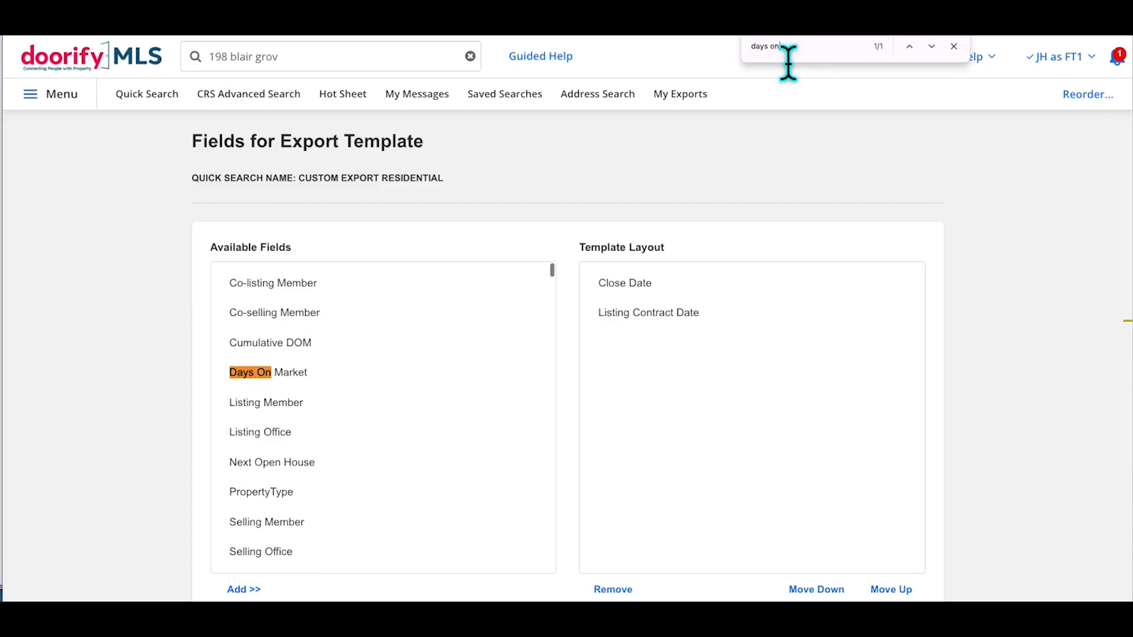
pyautogui.click(275, 378)
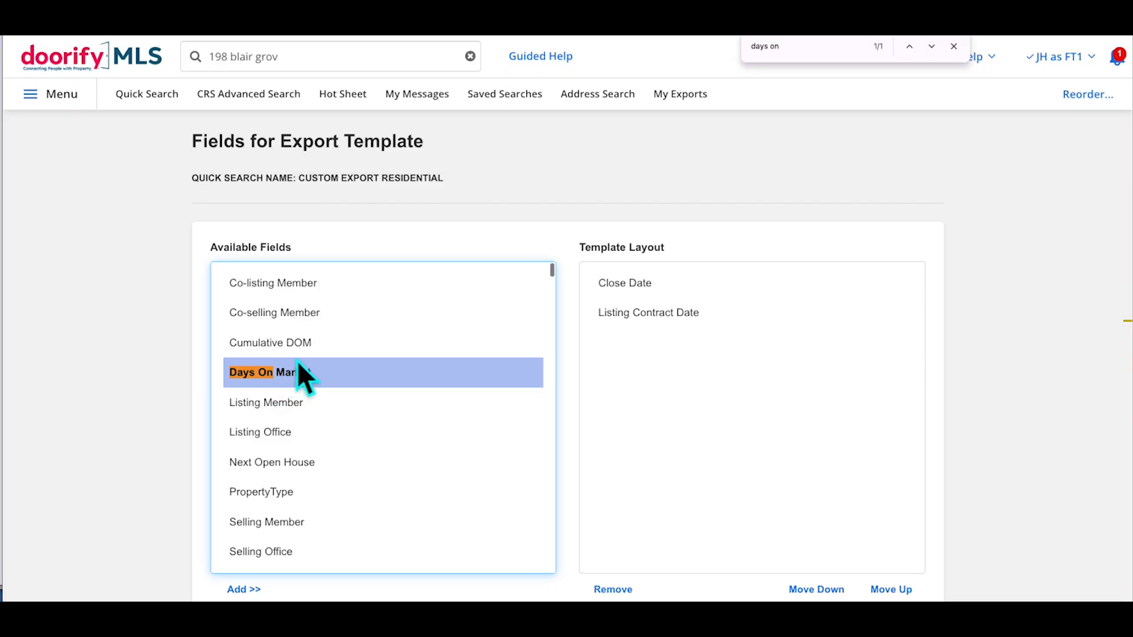
pyautogui.click(278, 353)
pyautogui.click(282, 378)
pyautogui.click(294, 349)
pyautogui.click(288, 375)
pyautogui.click(290, 346)
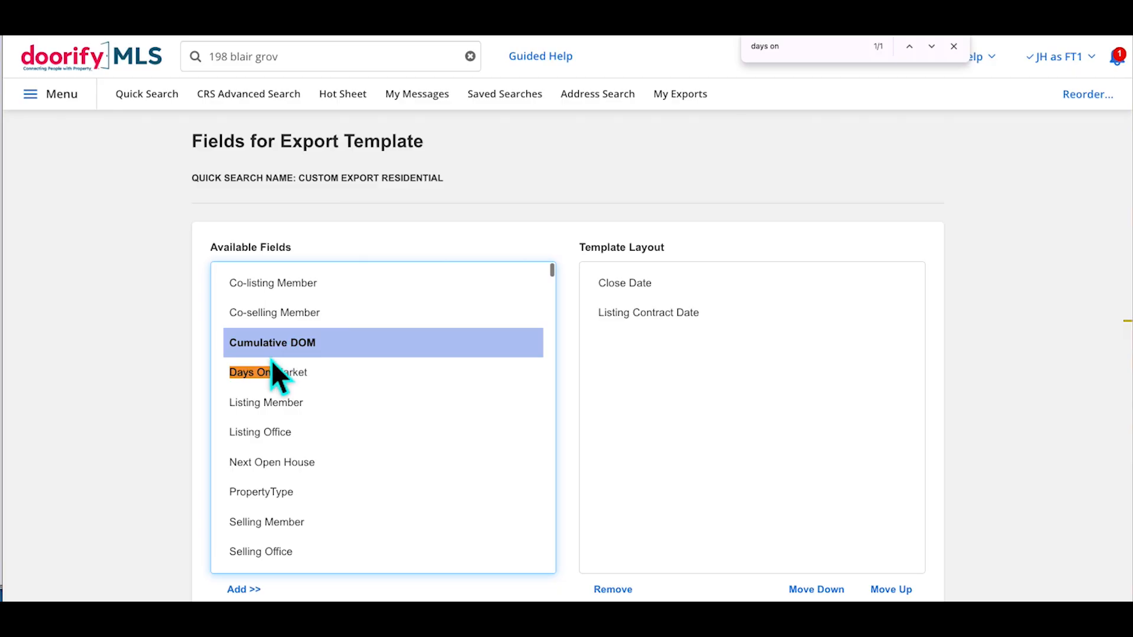
pyautogui.keyDown('ctrl'); pyautogui.click(278, 374); pyautogui.keyUp('ctrl')
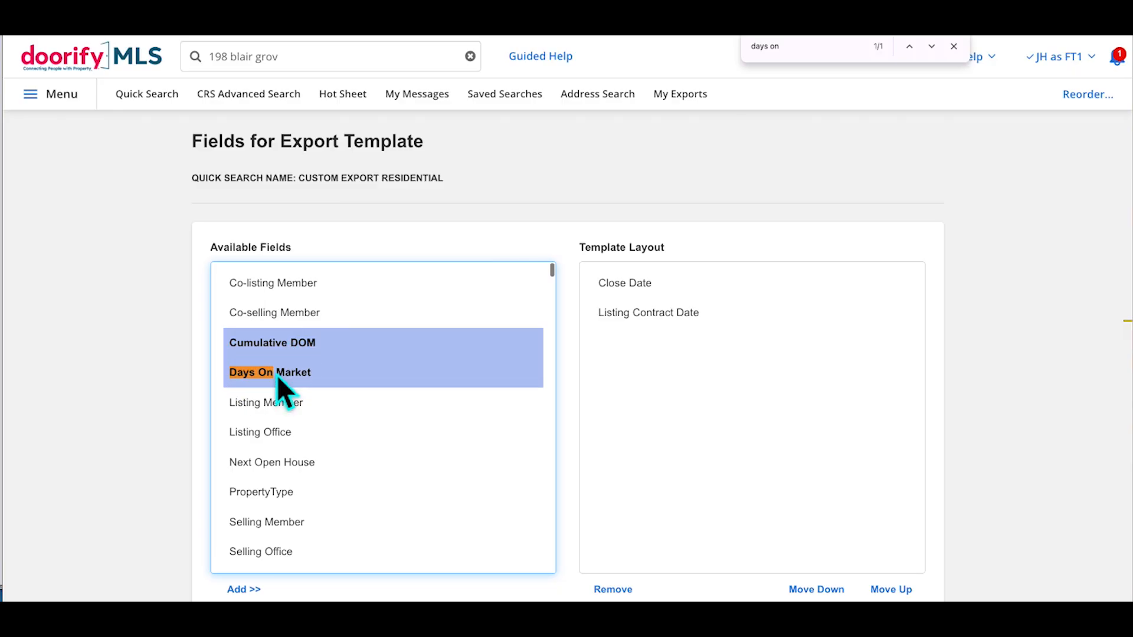
pyautogui.keyDown('ctrl'); pyautogui.click(275, 433); pyautogui.keyUp('ctrl')
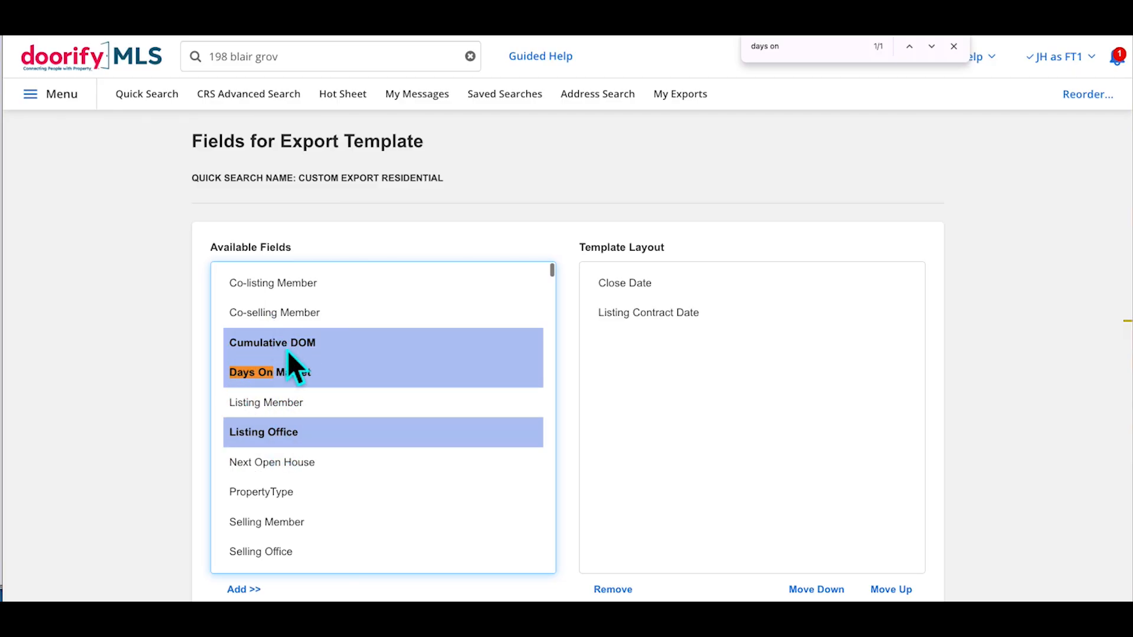
pyautogui.click(258, 592)
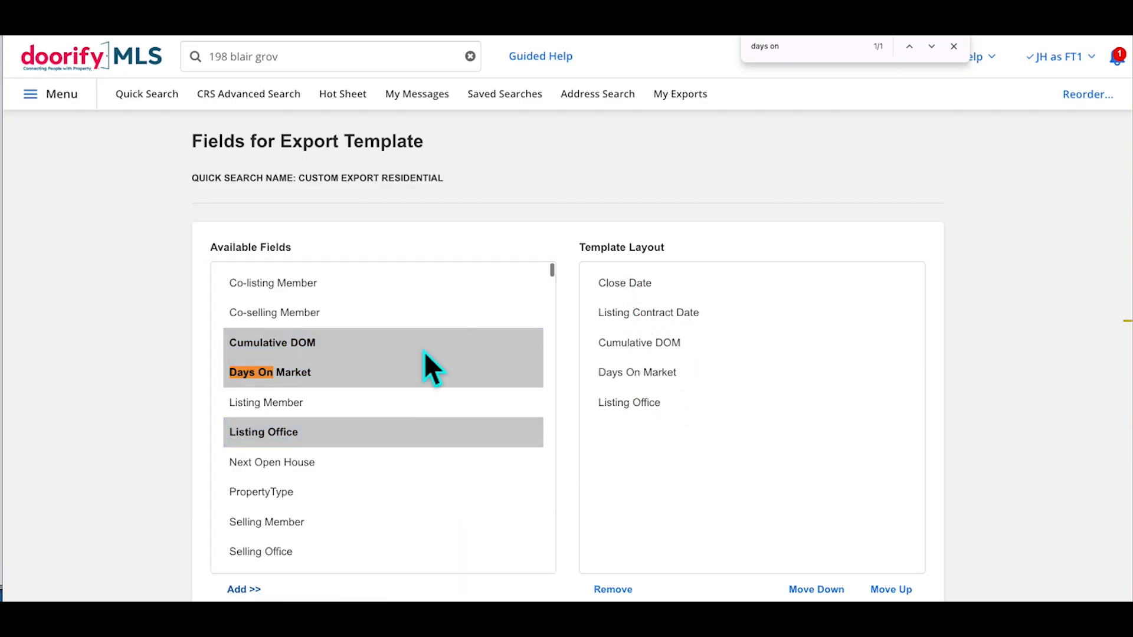
# Order the layout Listing Contract Date, Close Date, Days On Market, Cumulative DOM; remove Listing Office
pyautogui.click(655, 373)
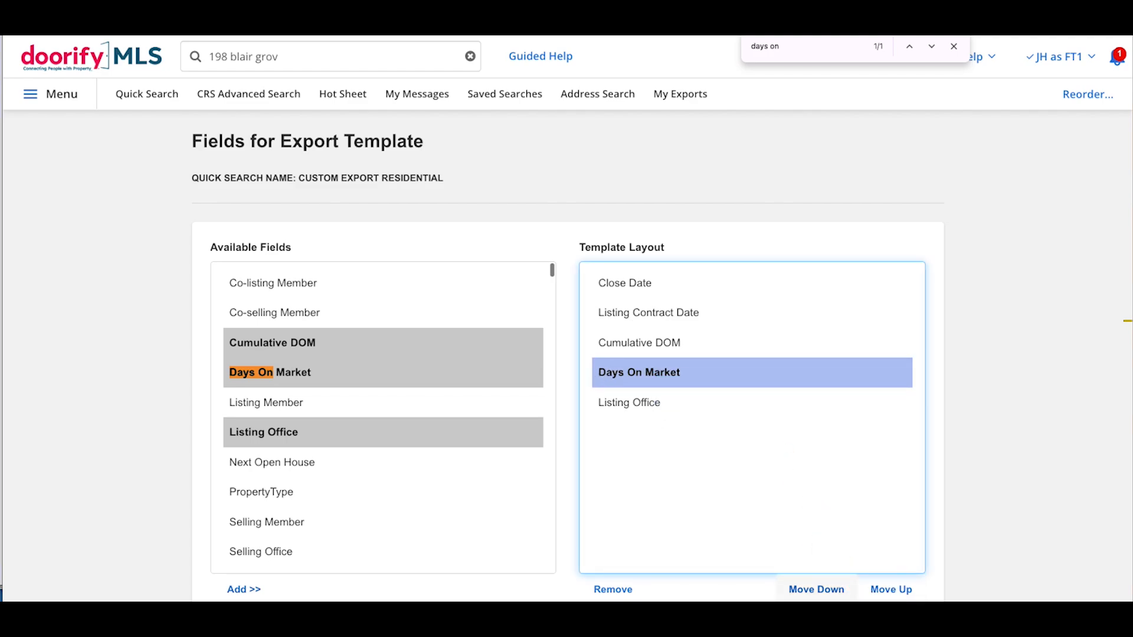
pyautogui.click(891, 590)
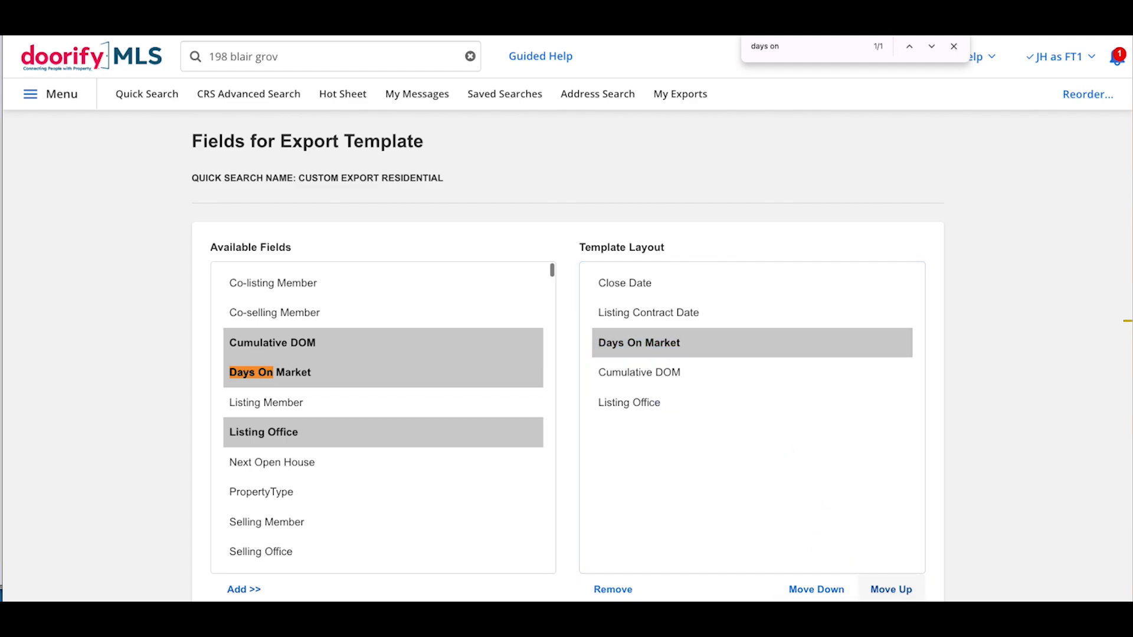
pyautogui.click(636, 402)
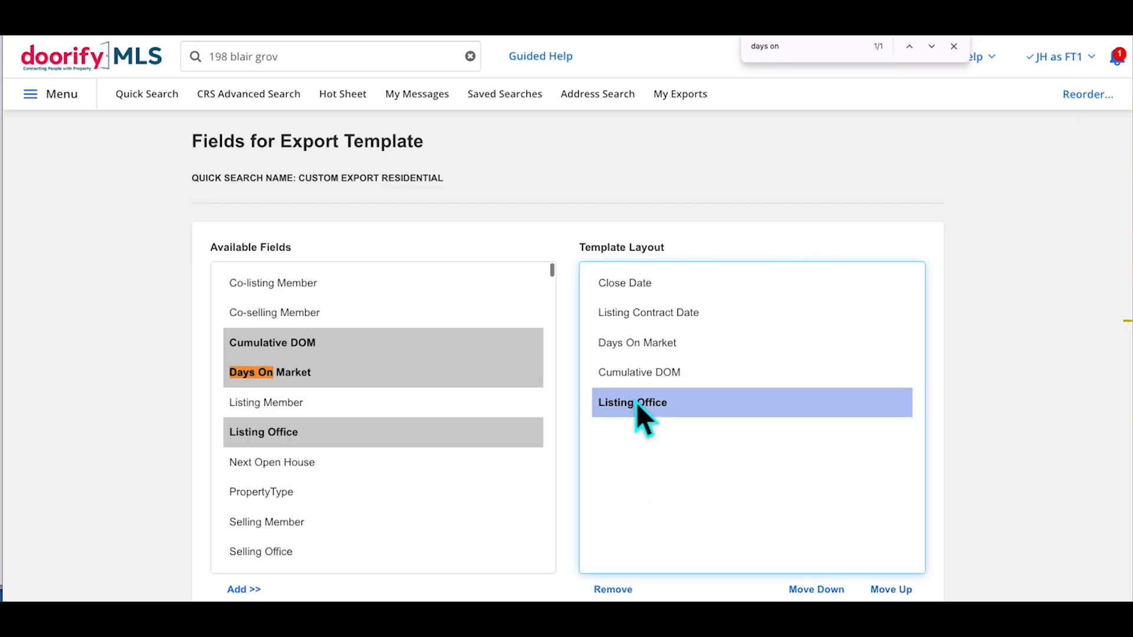
pyautogui.click(623, 311)
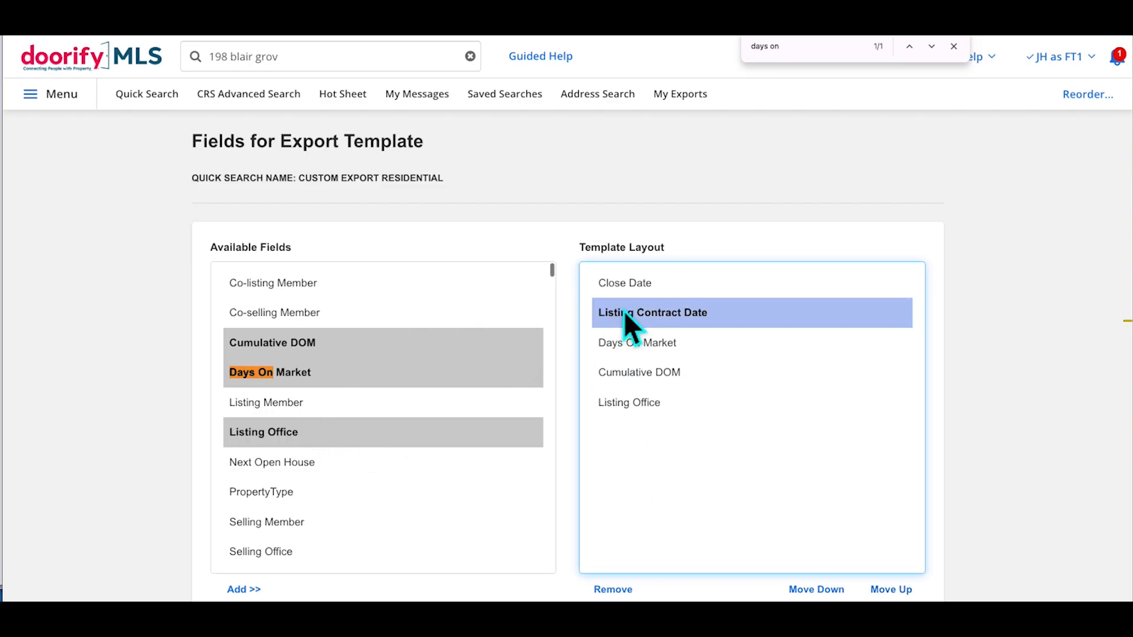
pyautogui.click(891, 589)
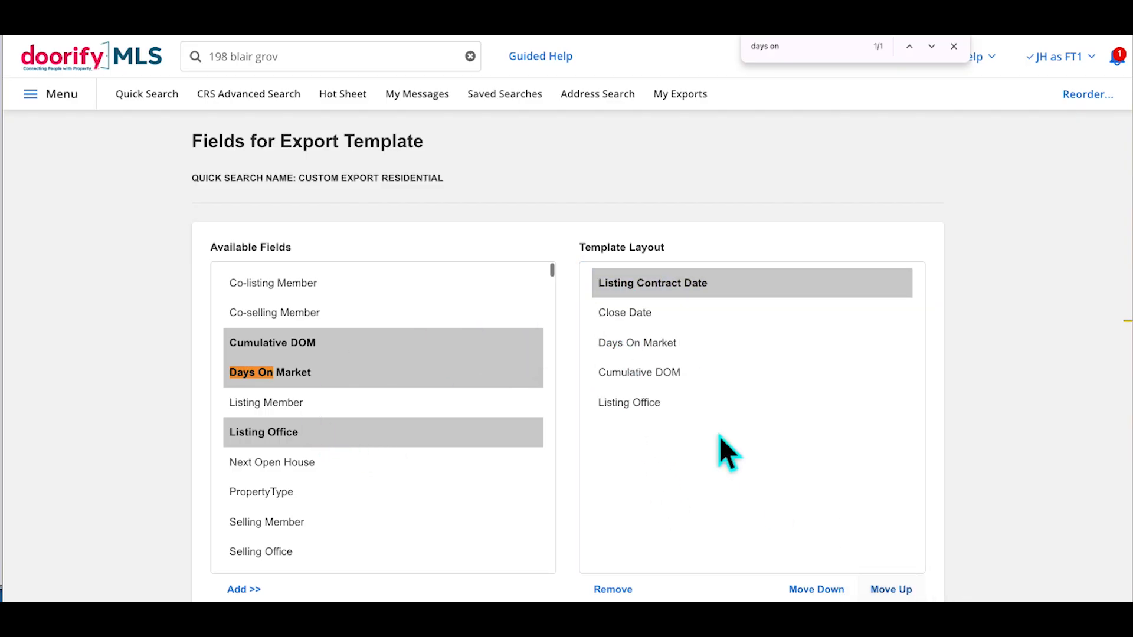
pyautogui.click(664, 374)
pyautogui.click(661, 411)
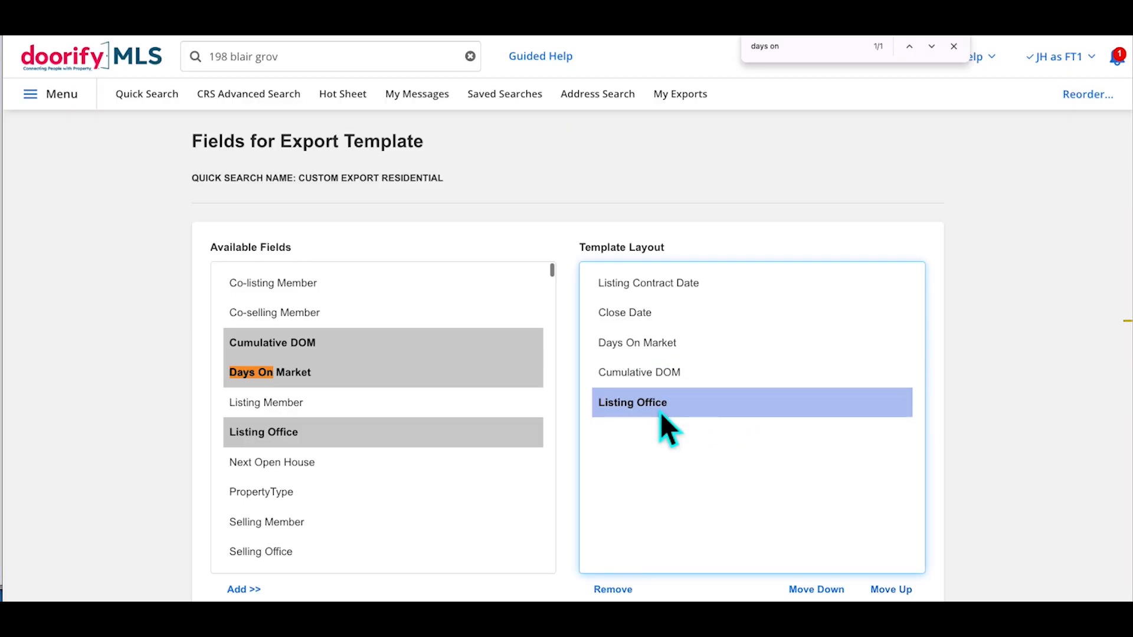
pyautogui.click(614, 590)
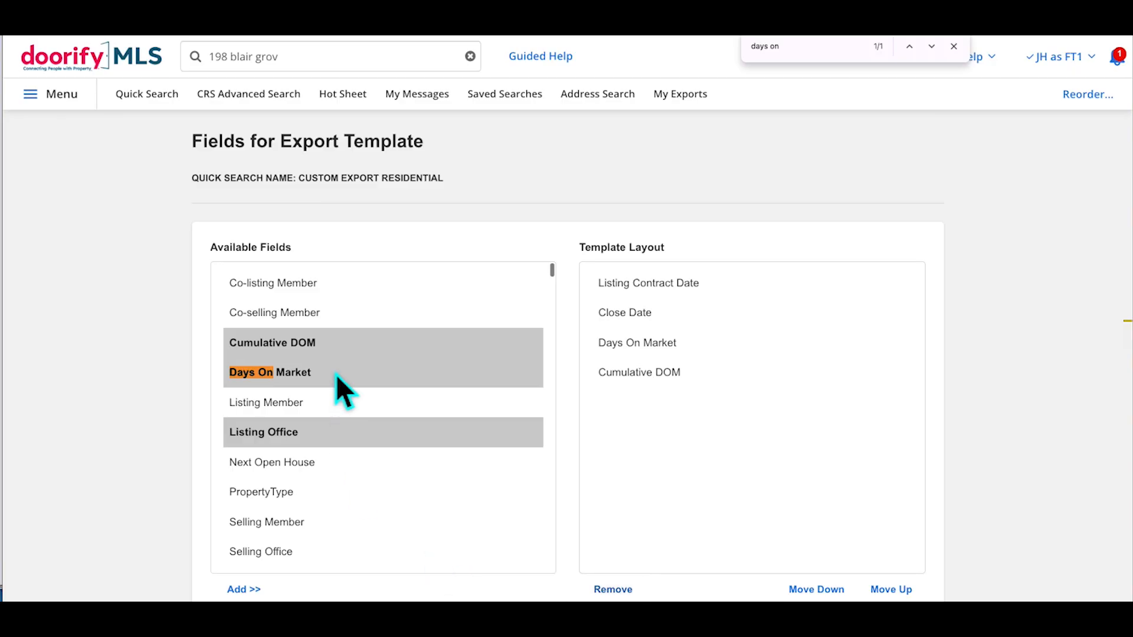
# Save the Custom Export Residential template's four-field layout
pyautogui.scroll(-5, 335, 374)
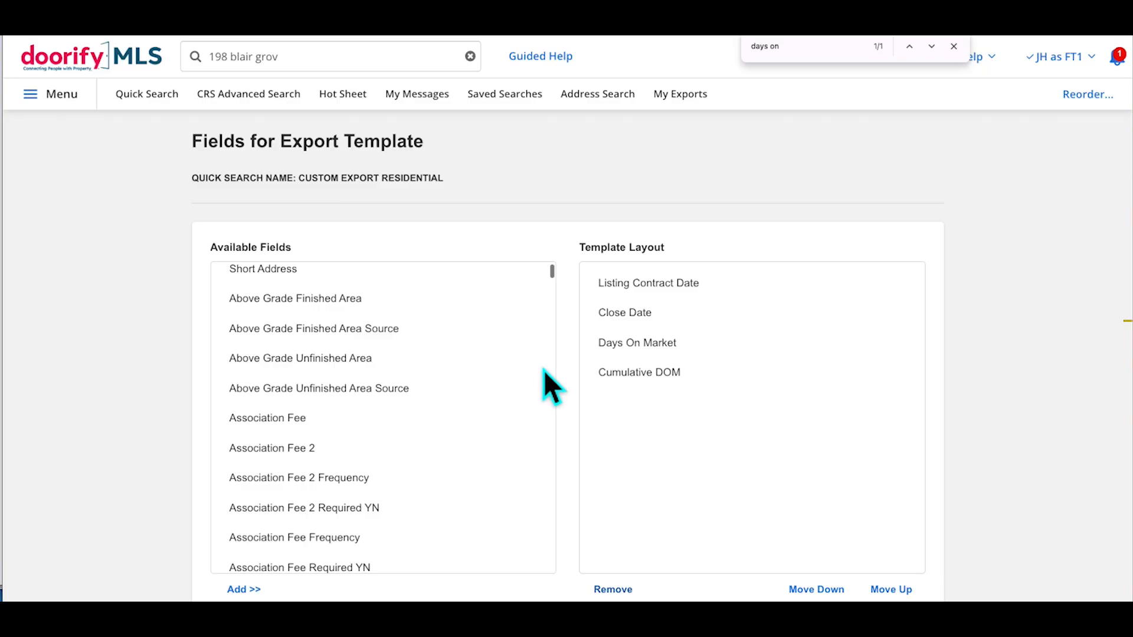
pyautogui.scroll(-2, 982, 430)
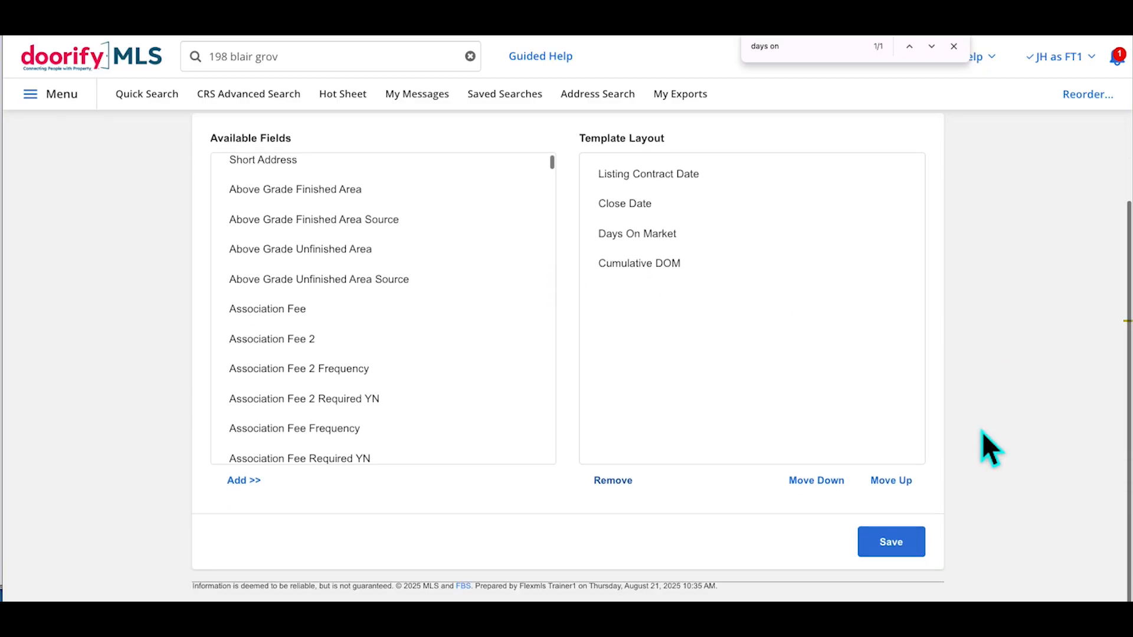
pyautogui.click(905, 552)
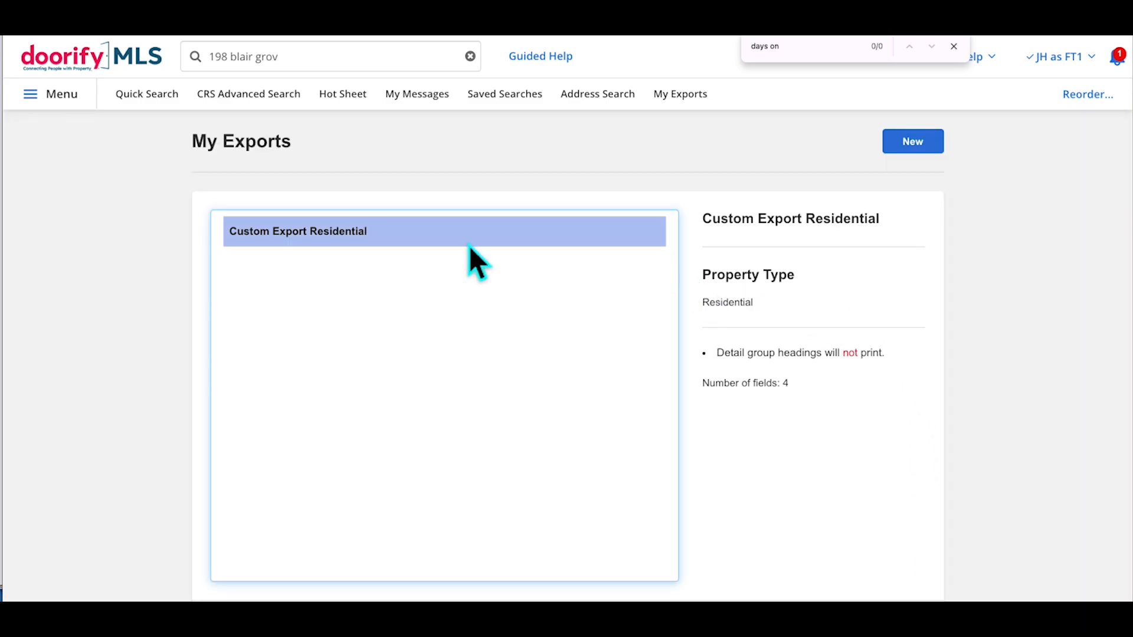
# Give Custom Export Residential to someone, pick office 1st Choice Associates, LLC, and list its members
pyautogui.scroll(-3, 469, 246)
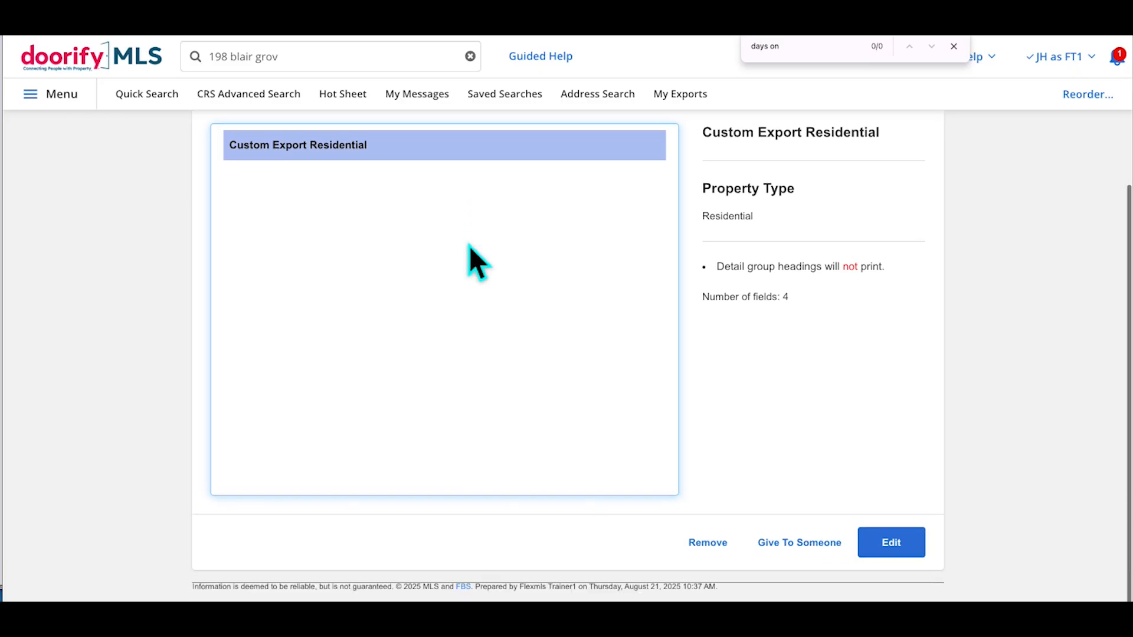
pyautogui.click(817, 563)
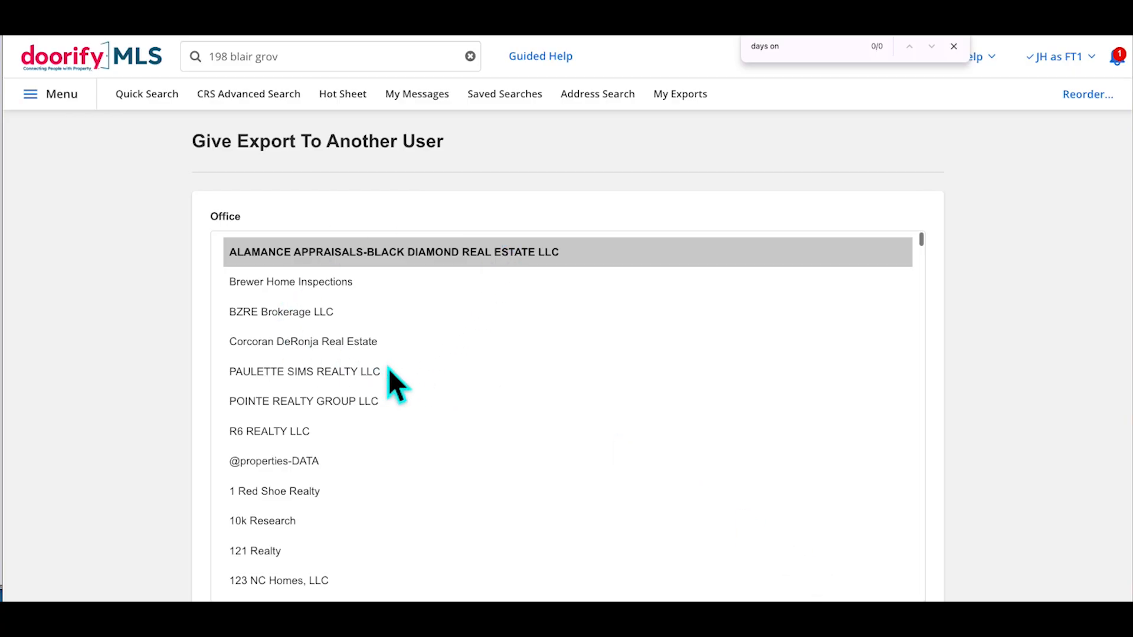
pyautogui.scroll(-6, 388, 369)
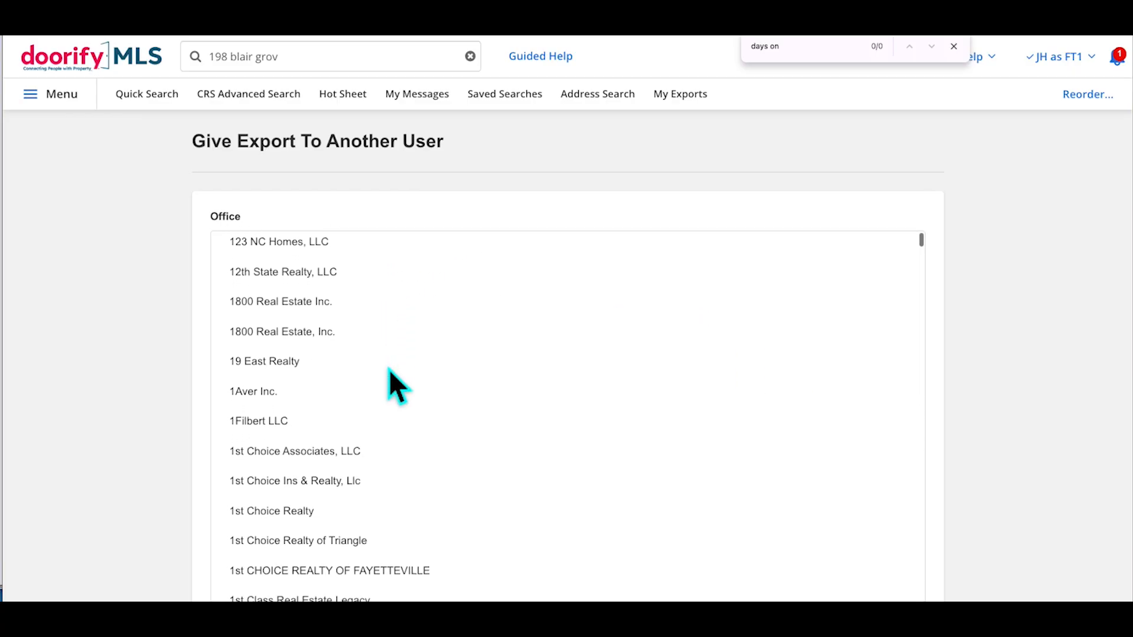
pyautogui.click(341, 450)
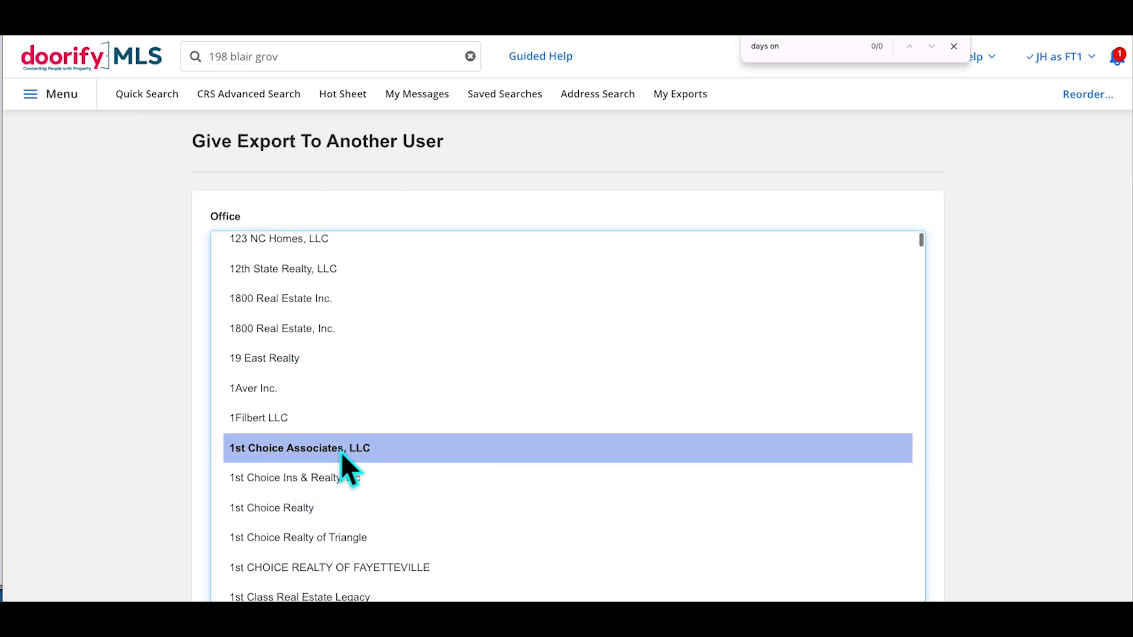
pyautogui.scroll(-5, 710, 441)
pyautogui.scroll(-2, 1040, 401)
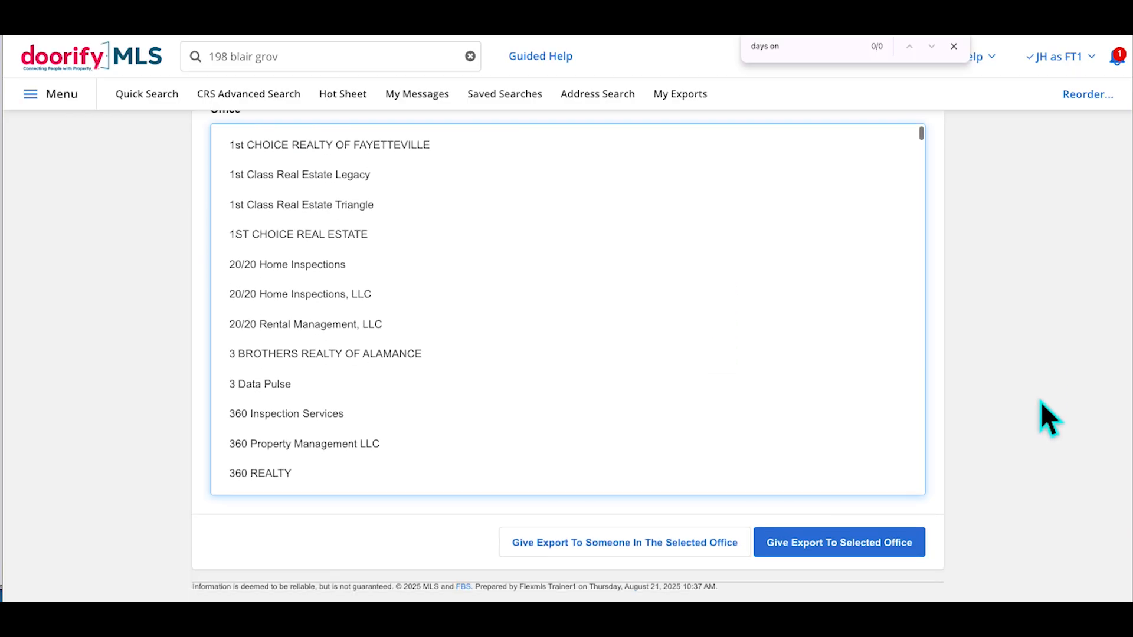
pyautogui.click(626, 550)
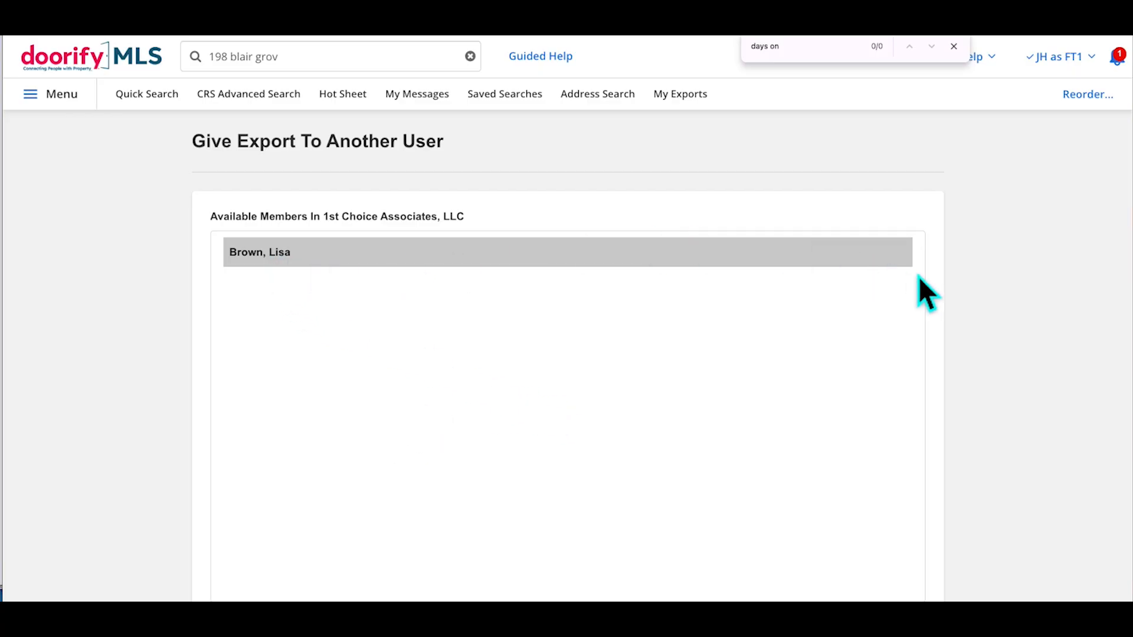
pyautogui.scroll(-2, 1026, 313)
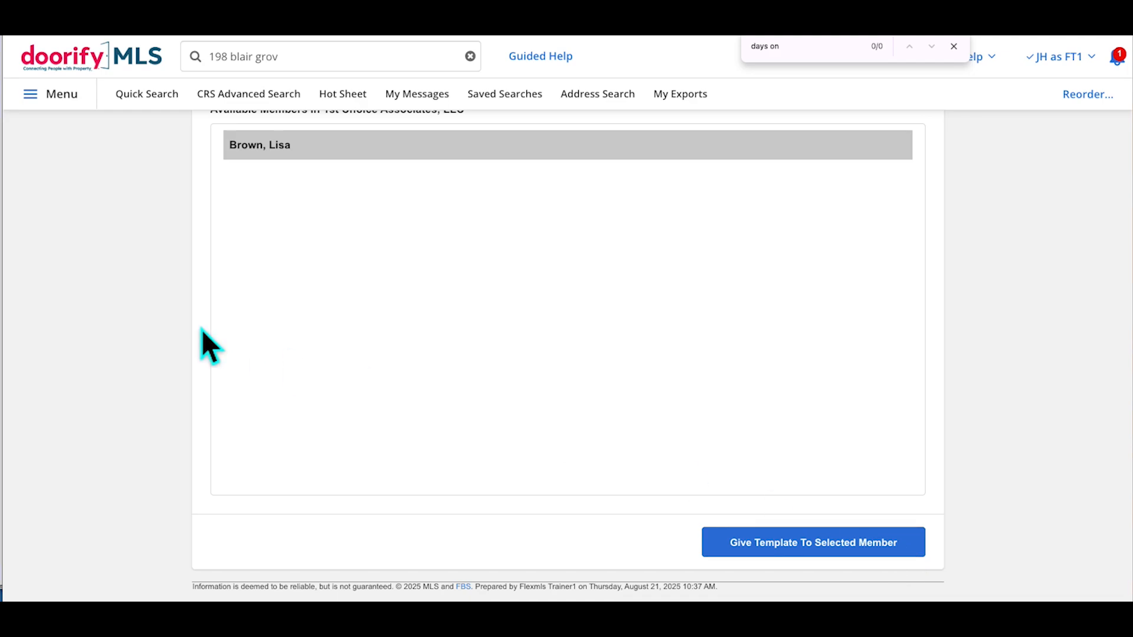
pyautogui.scroll(2, 202, 330)
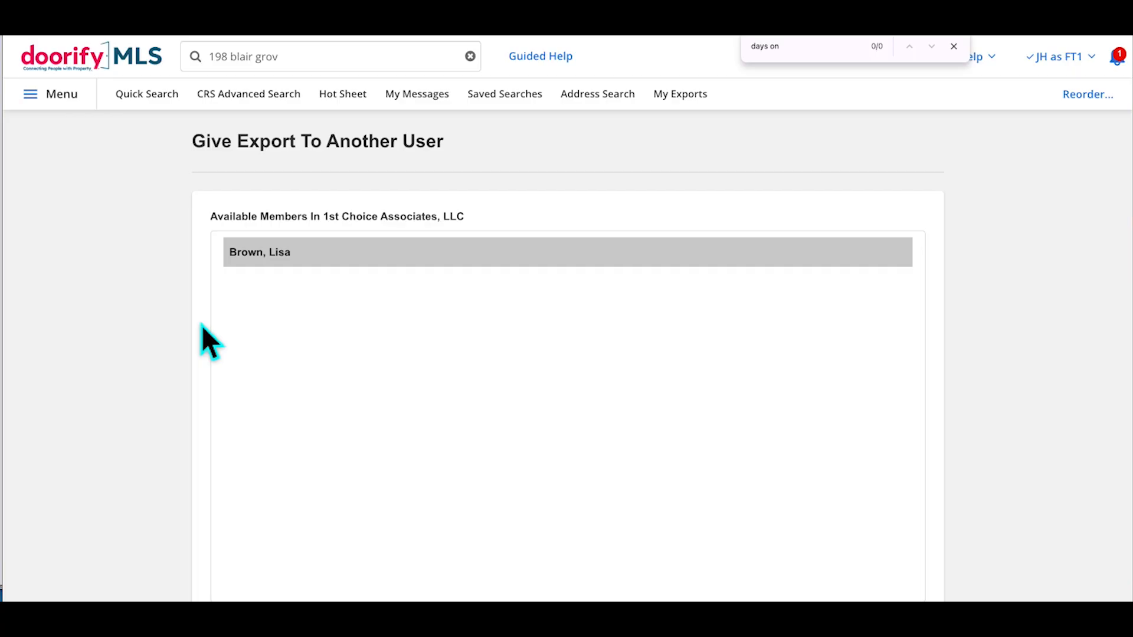
pyautogui.scroll(-2, 1042, 323)
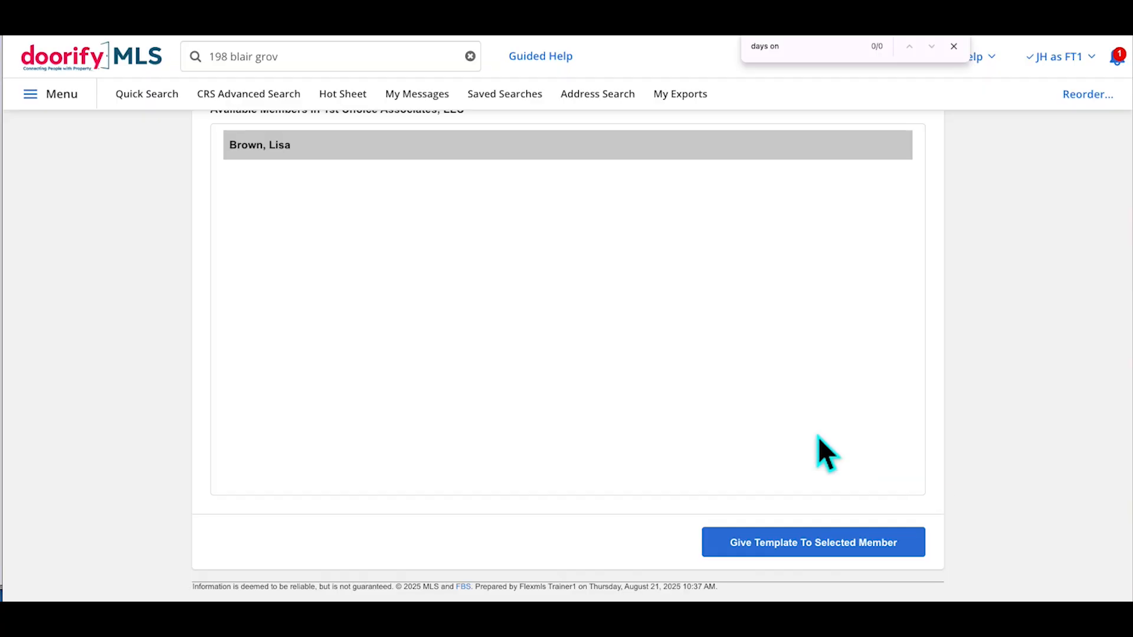
pyautogui.scroll(3, 366, 295)
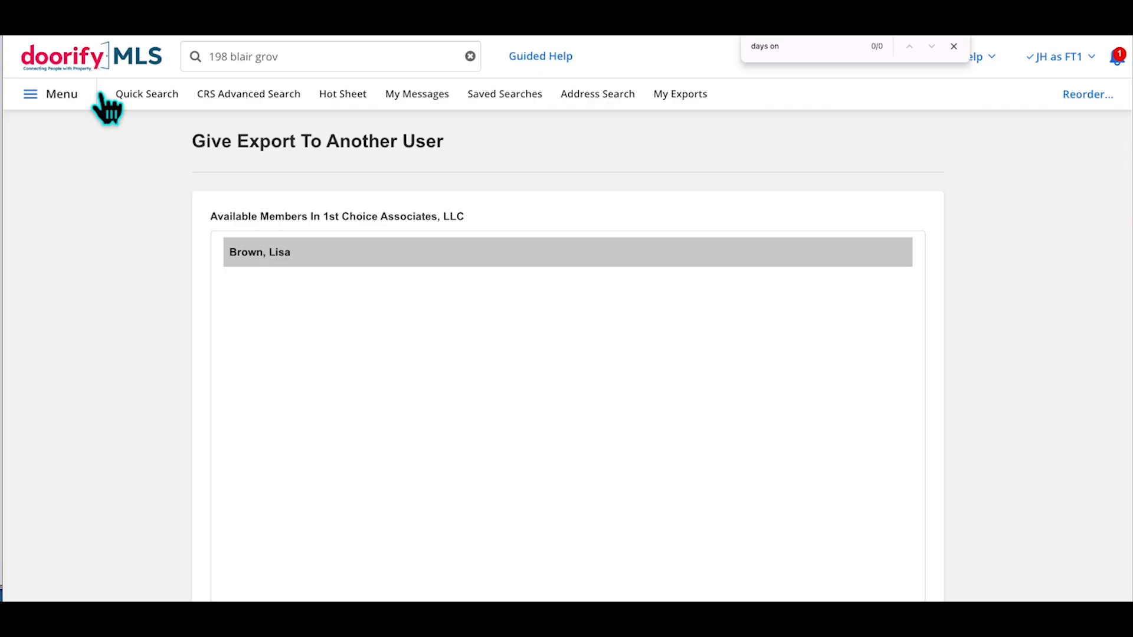
pyautogui.click(954, 46)
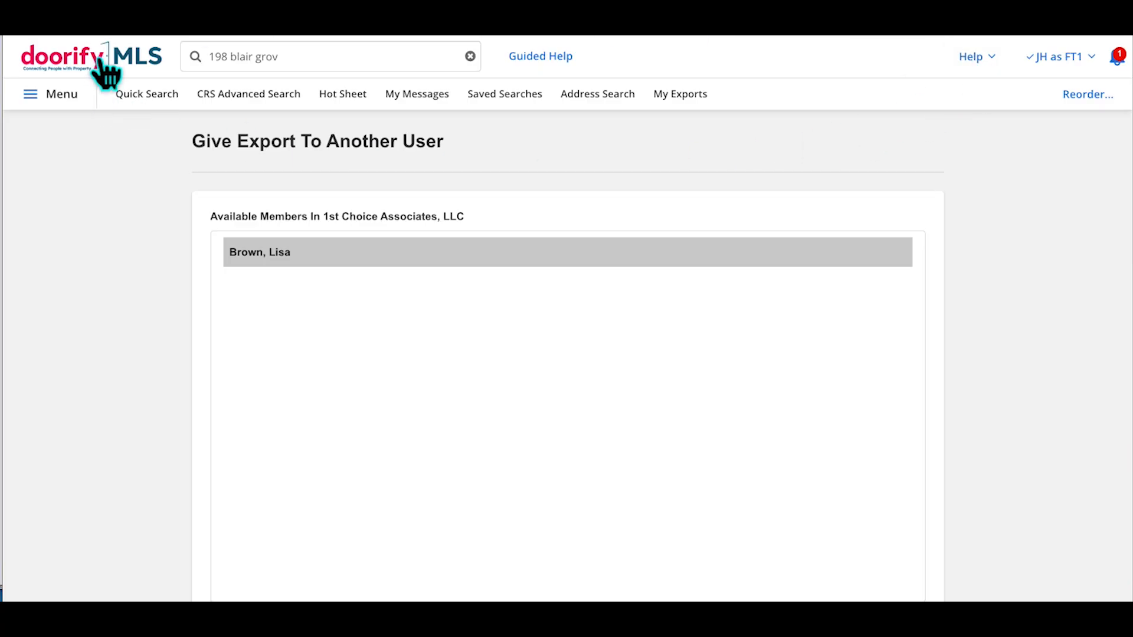
pyautogui.click(154, 95)
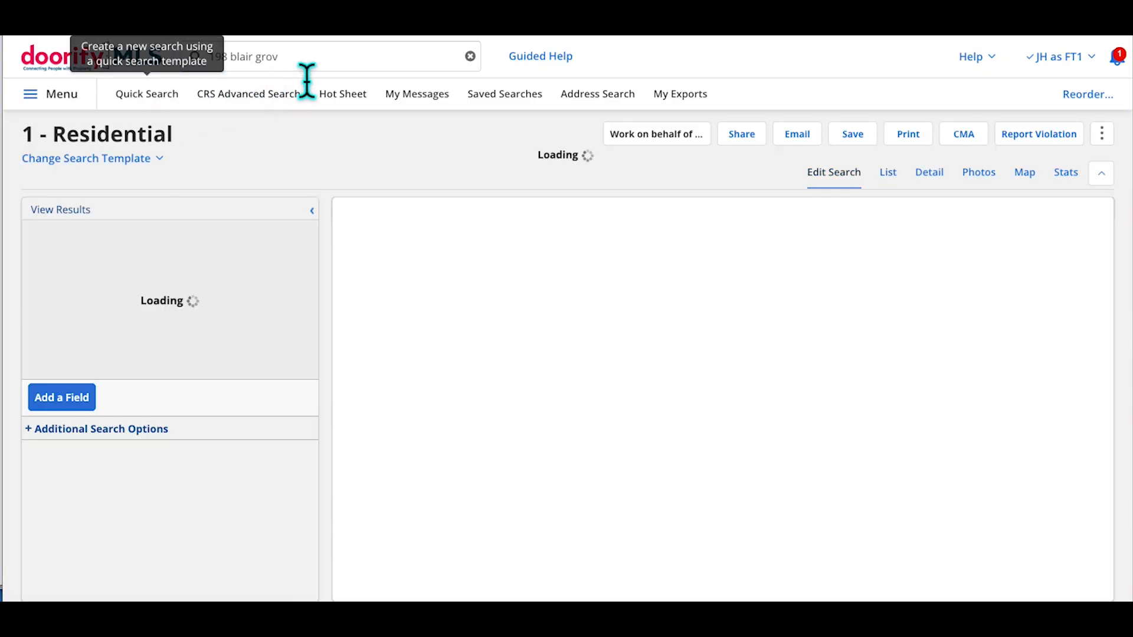
pyautogui.click(306, 67)
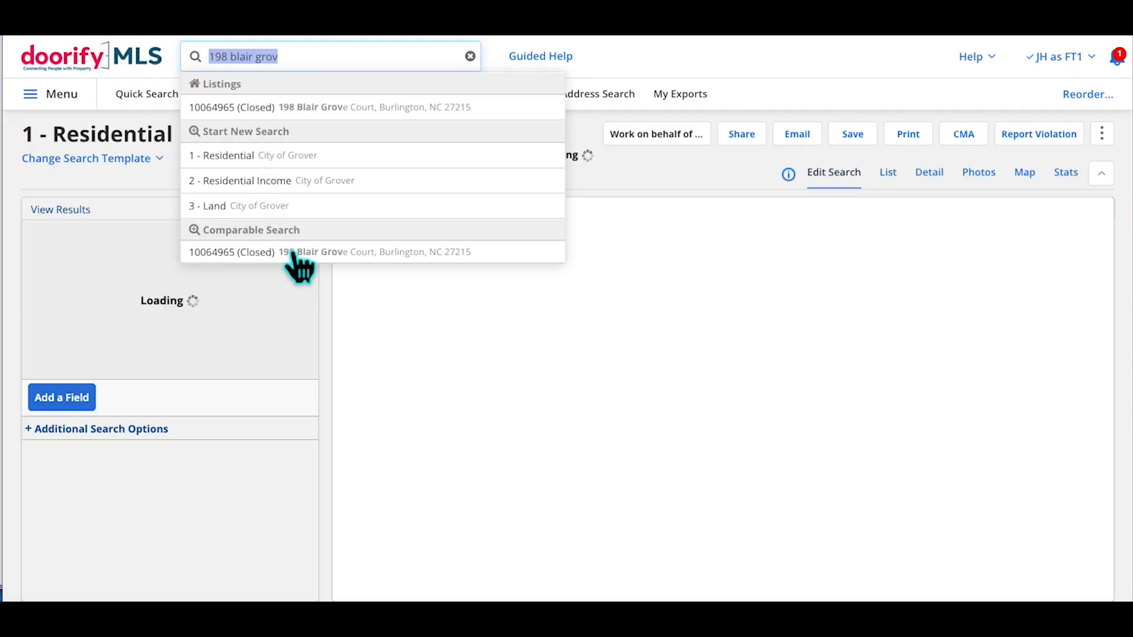
pyautogui.click(300, 258)
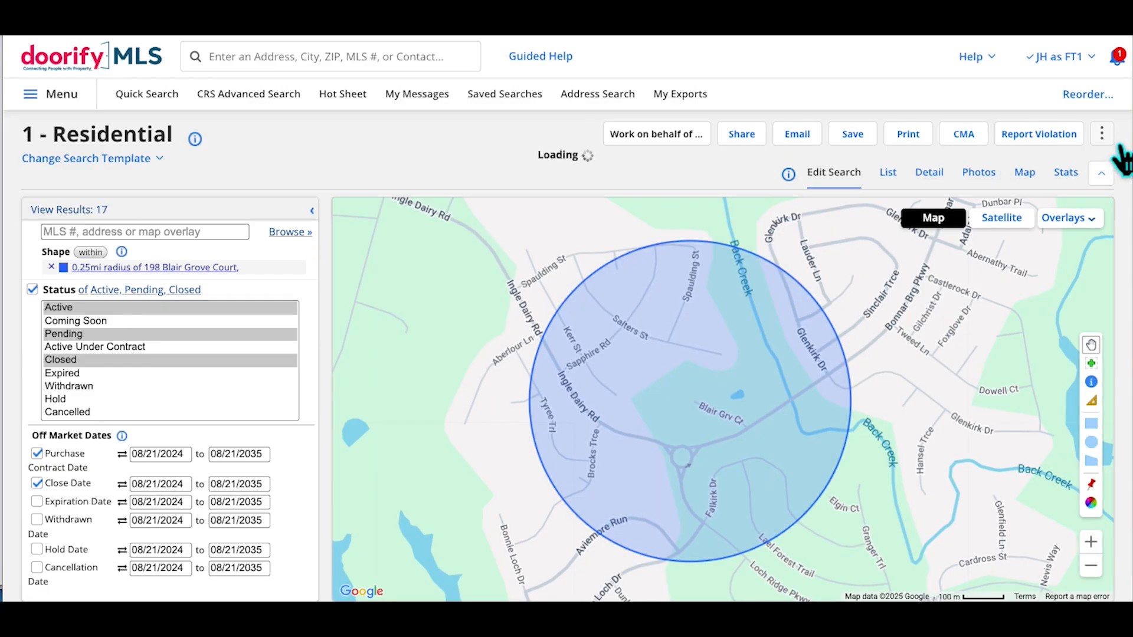
# Export the 17 results as a Custom Text Export using the Custom Export Residential template
pyautogui.click(1104, 139)
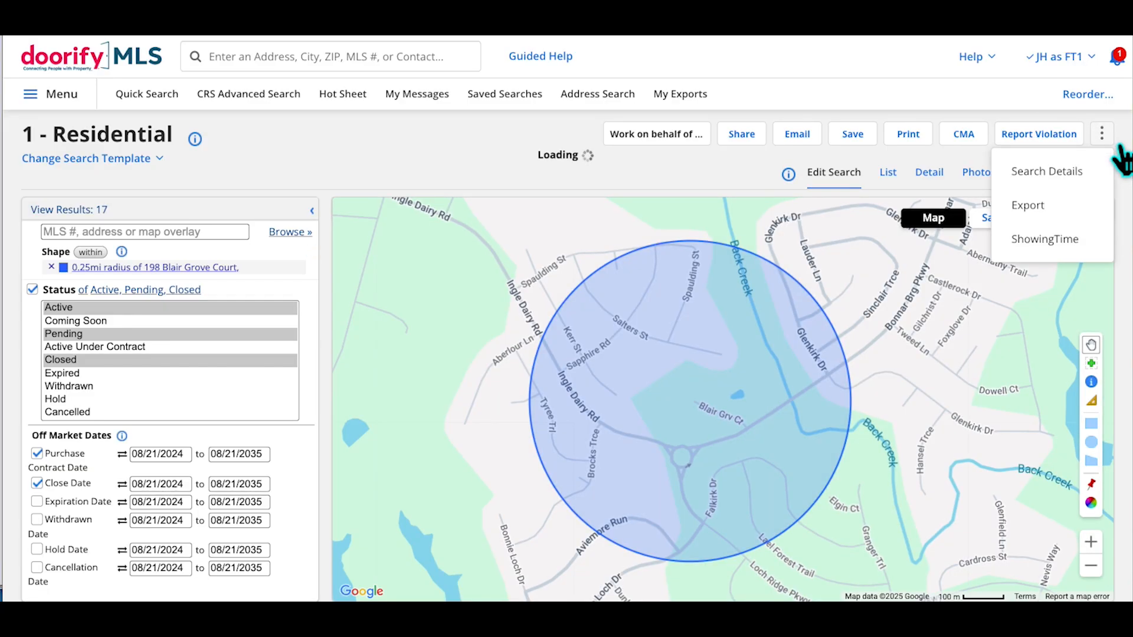
pyautogui.click(1040, 208)
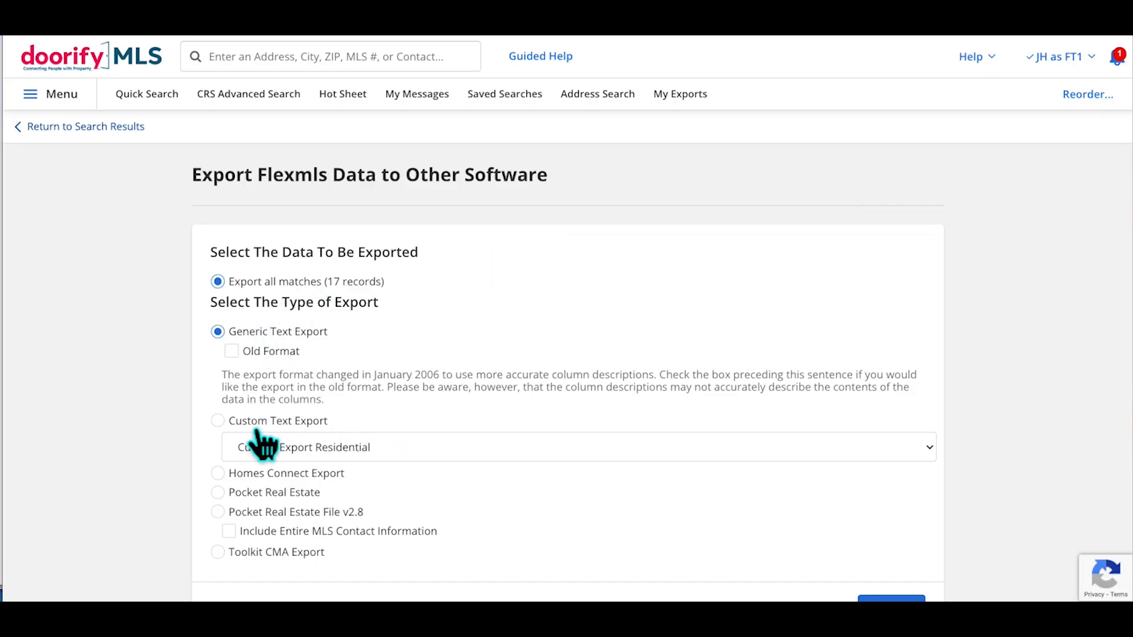
pyautogui.click(218, 420)
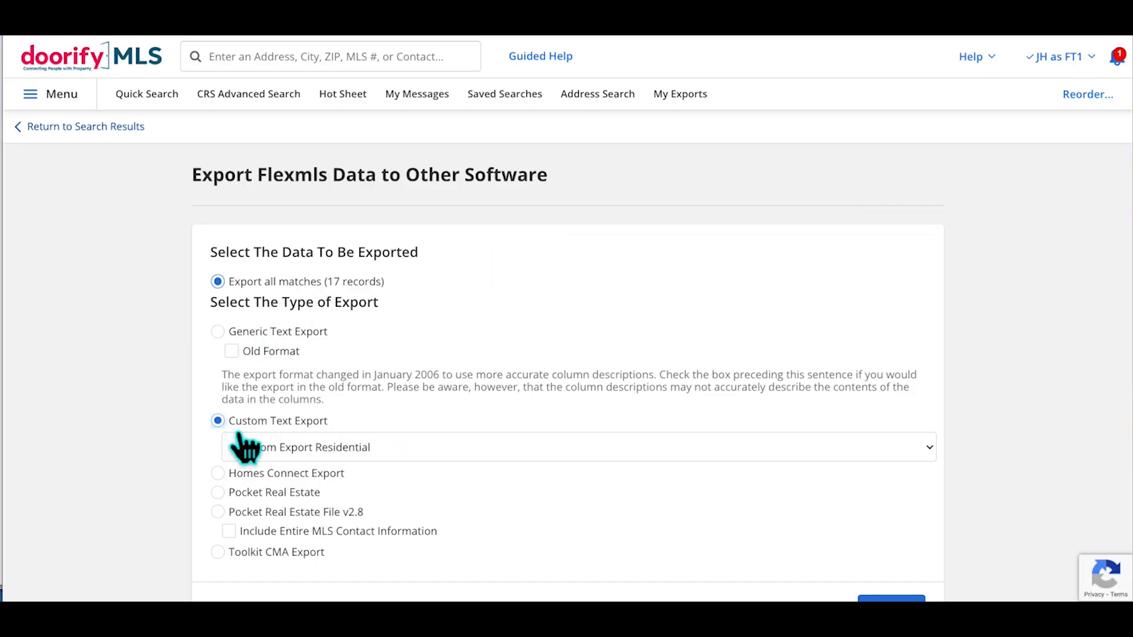
pyautogui.click(412, 448)
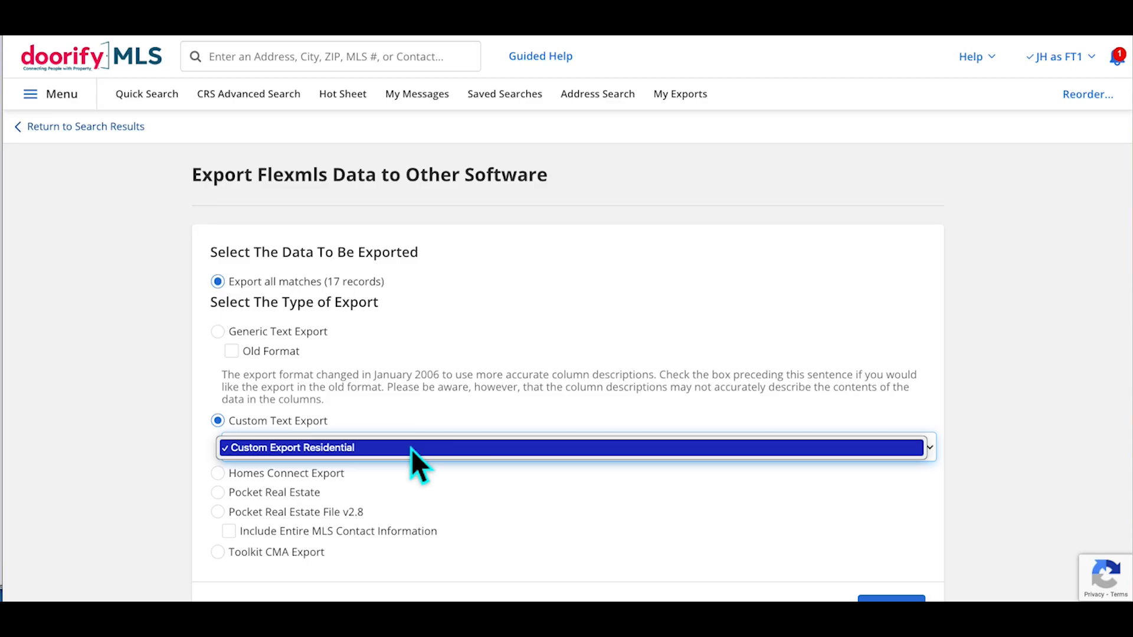
pyautogui.click(412, 448)
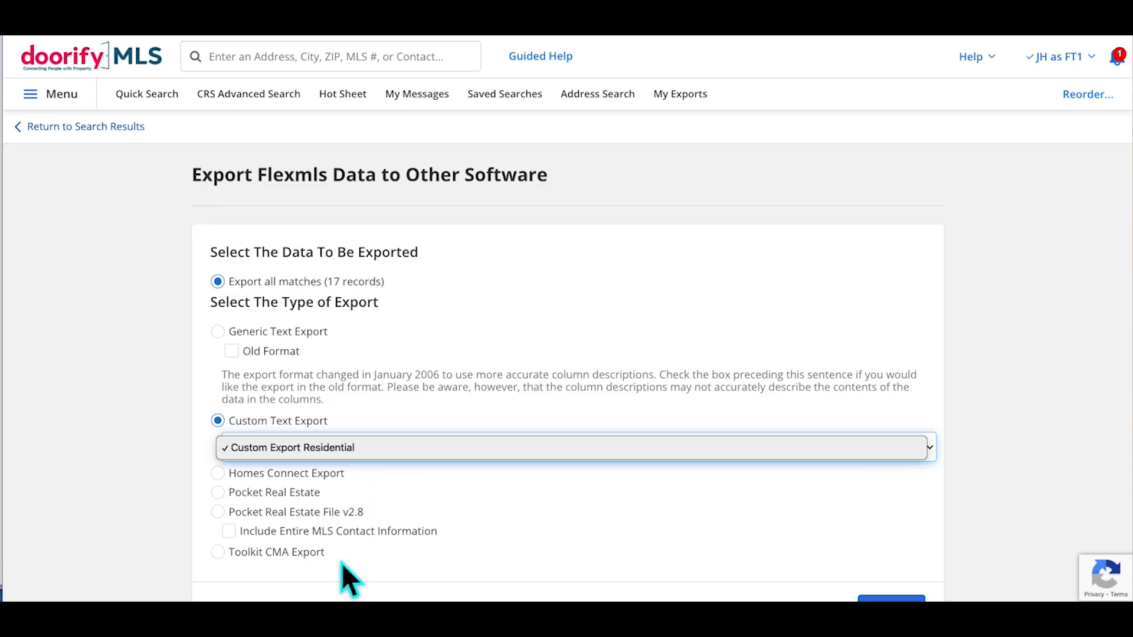
pyautogui.click(330, 451)
pyautogui.scroll(-1, 1015, 446)
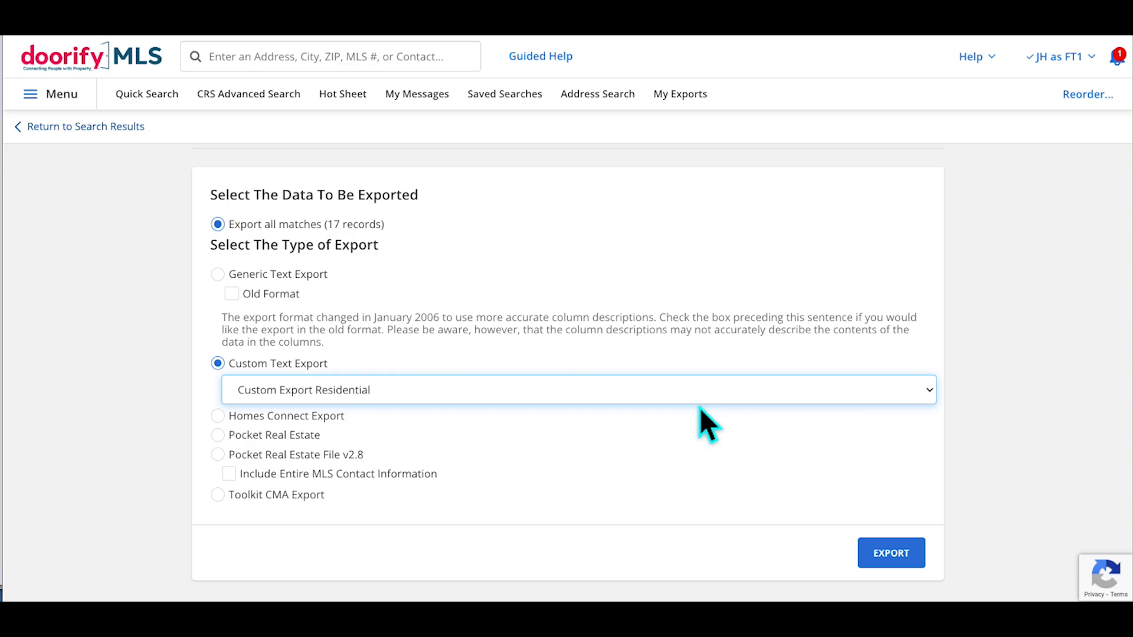
pyautogui.click(897, 564)
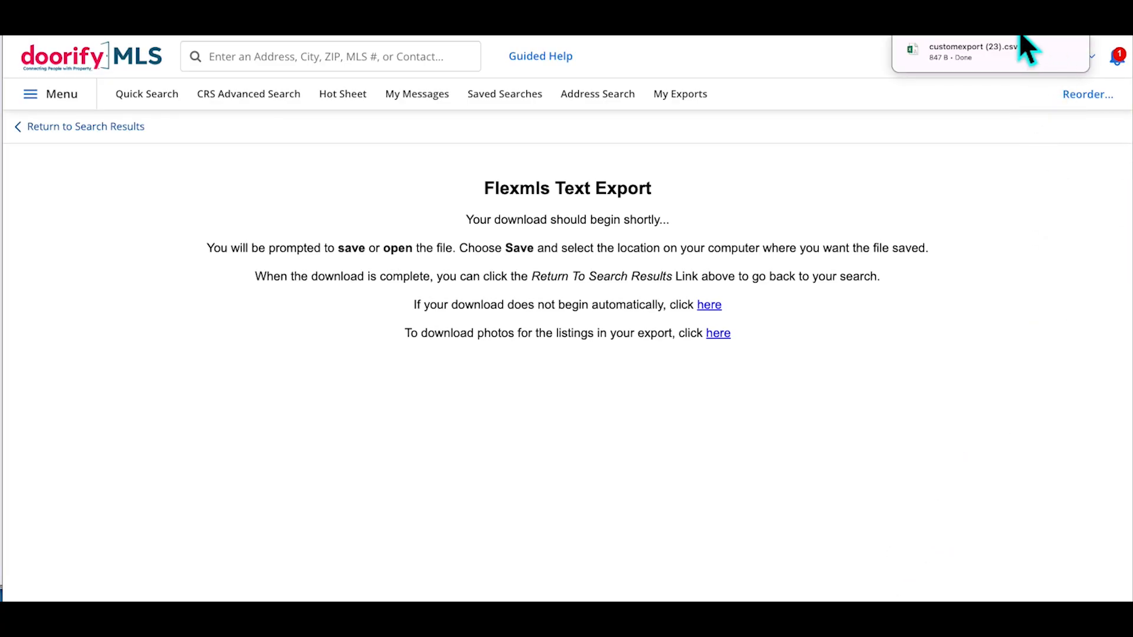
# Open customexport (23).csv in Excel and review its contract date, close date and DOM columns
pyautogui.click(1047, 69)
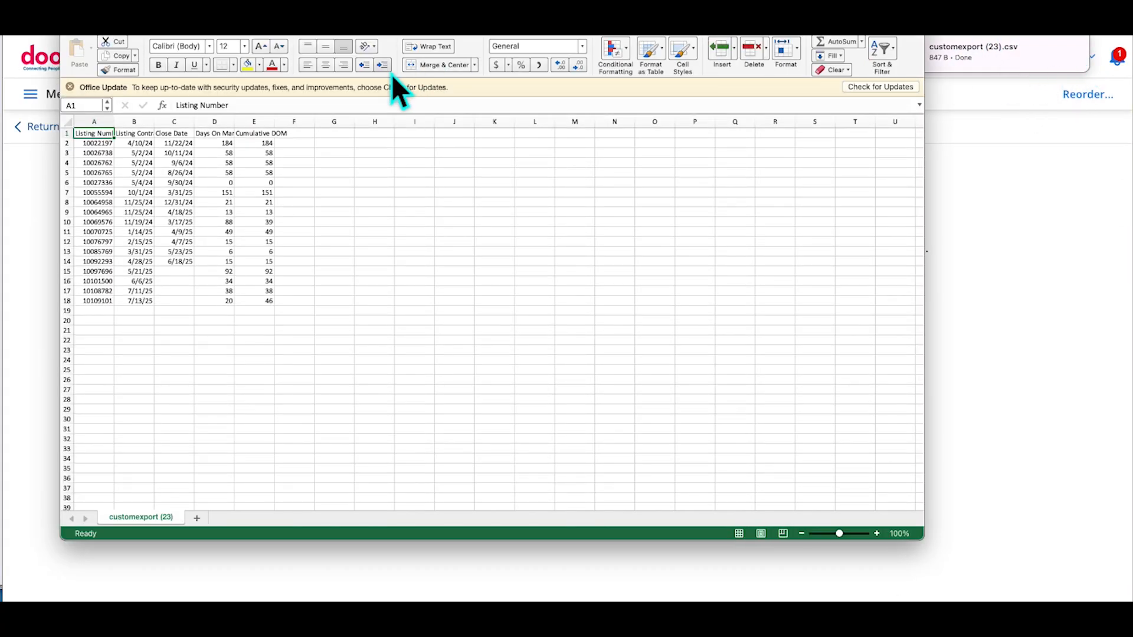
pyautogui.scroll(-3, 181, 188)
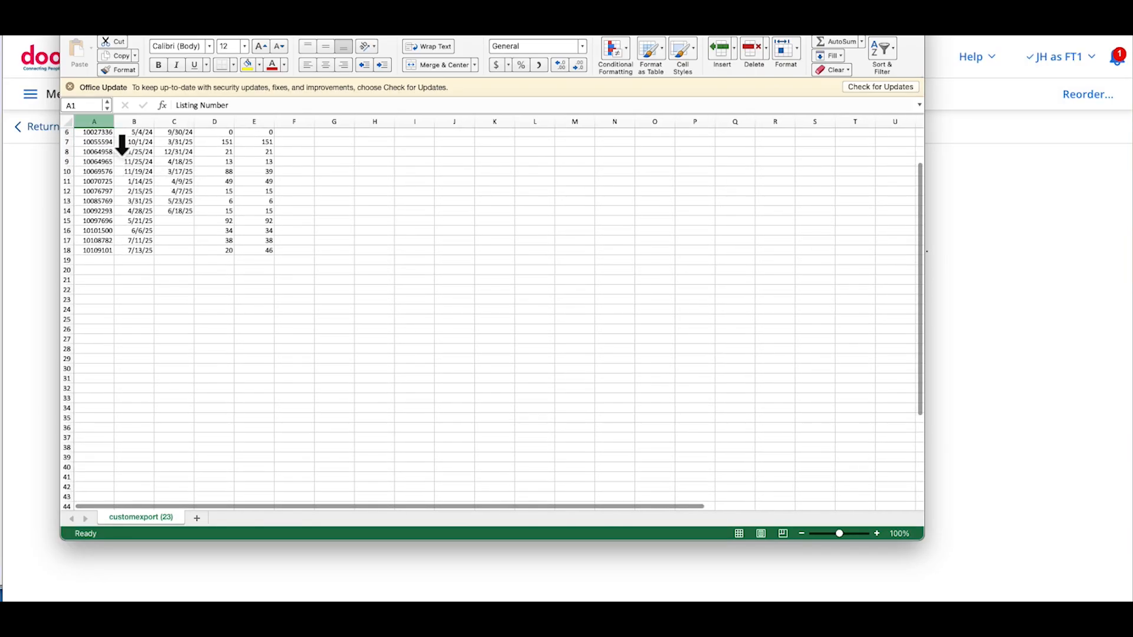
pyautogui.scroll(3, 180, 253)
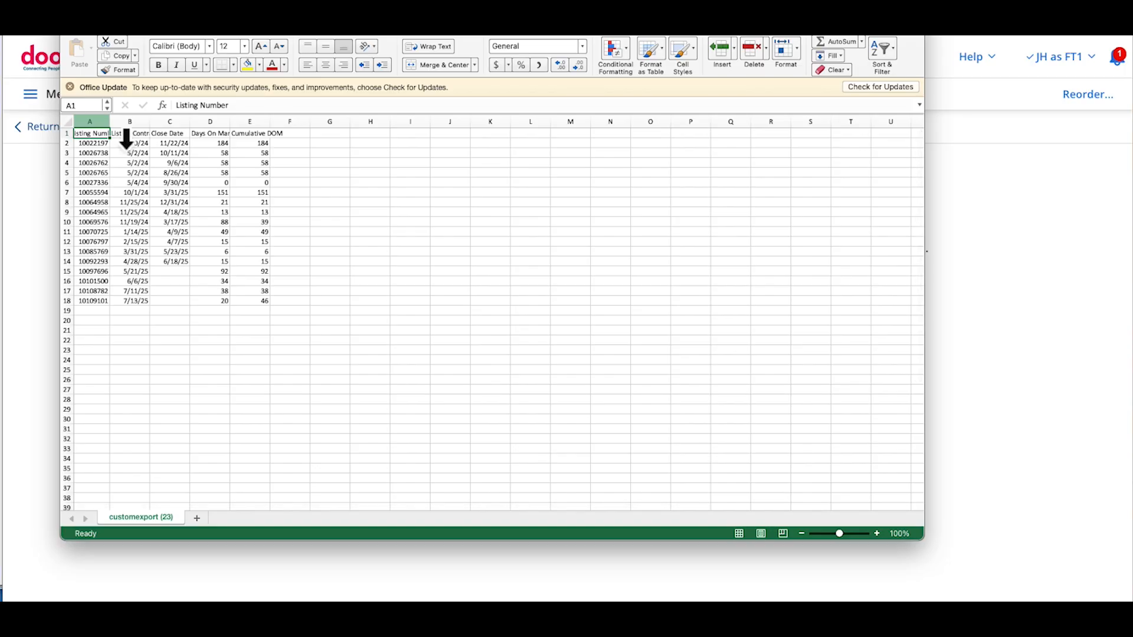
pyautogui.moveTo(416, 21); pyautogui.dragTo(554, 102)
pyautogui.click(124, 201)
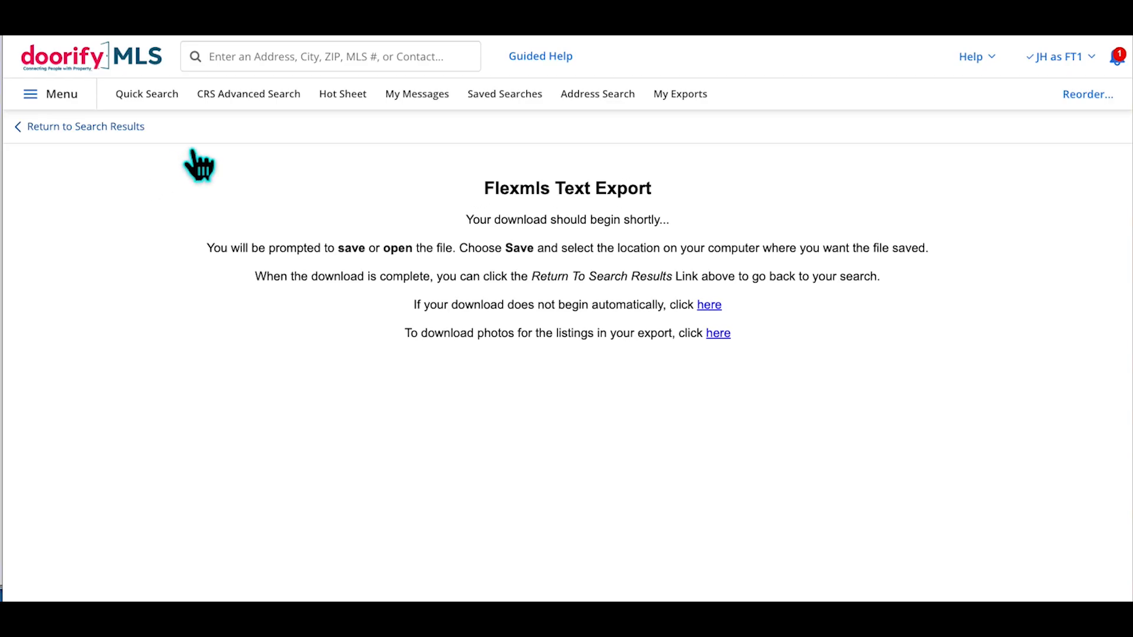
pyautogui.click(118, 141)
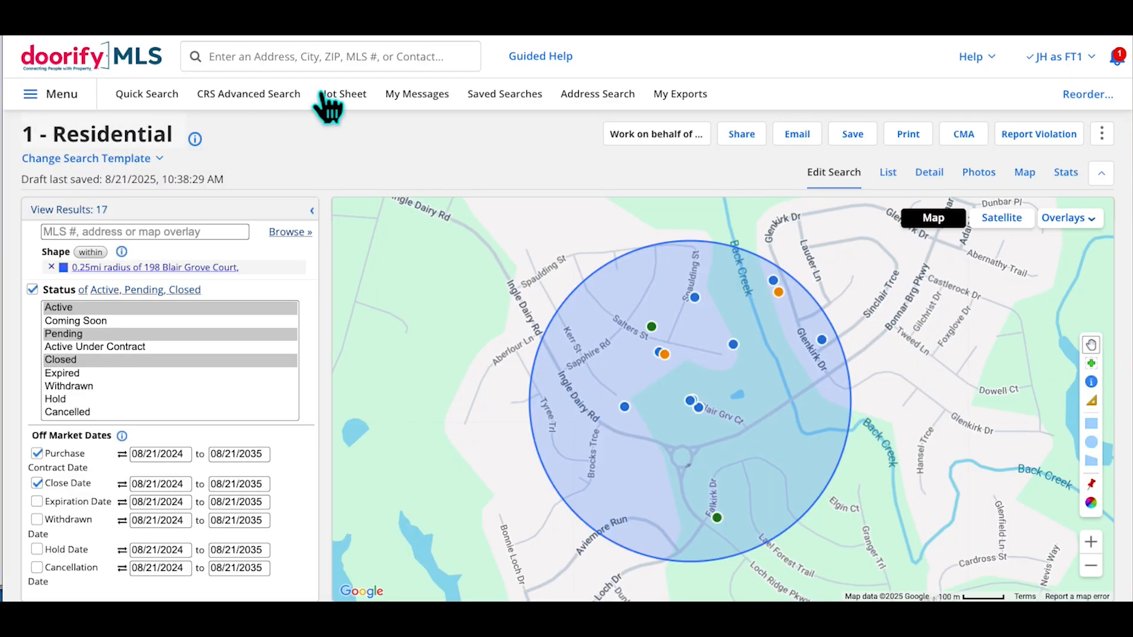
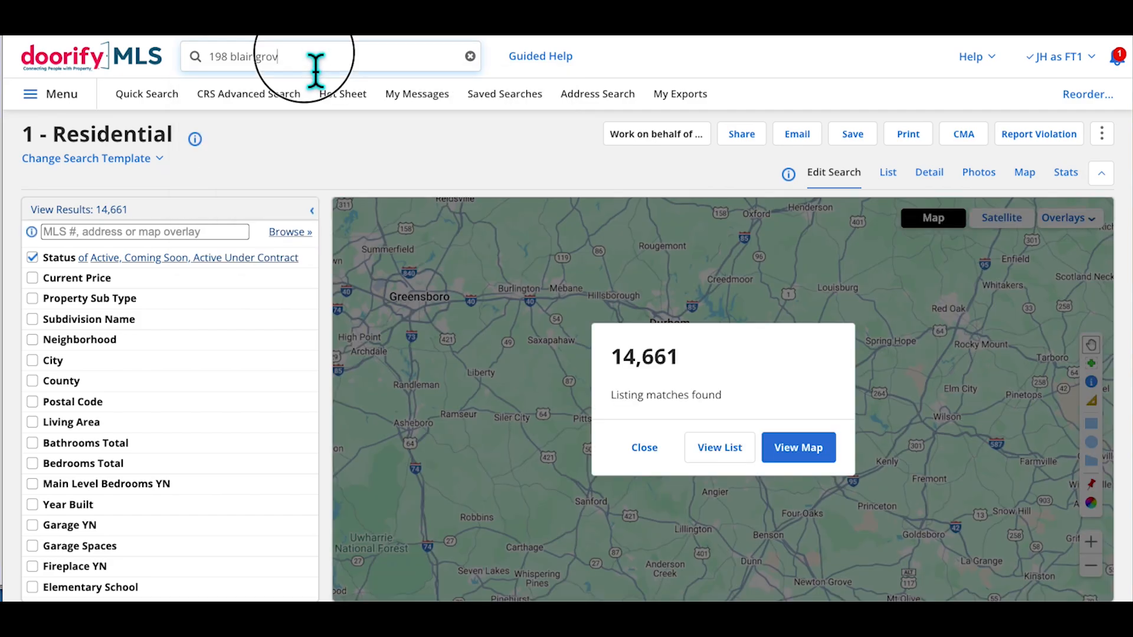
pyautogui.click(316, 69)
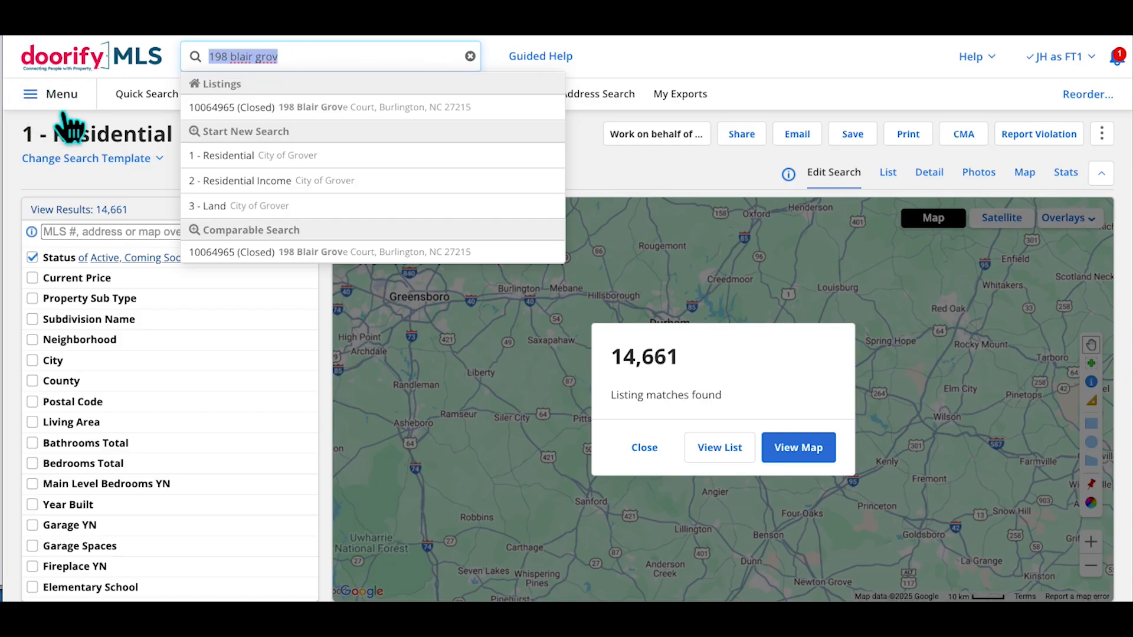
pyautogui.click(88, 109)
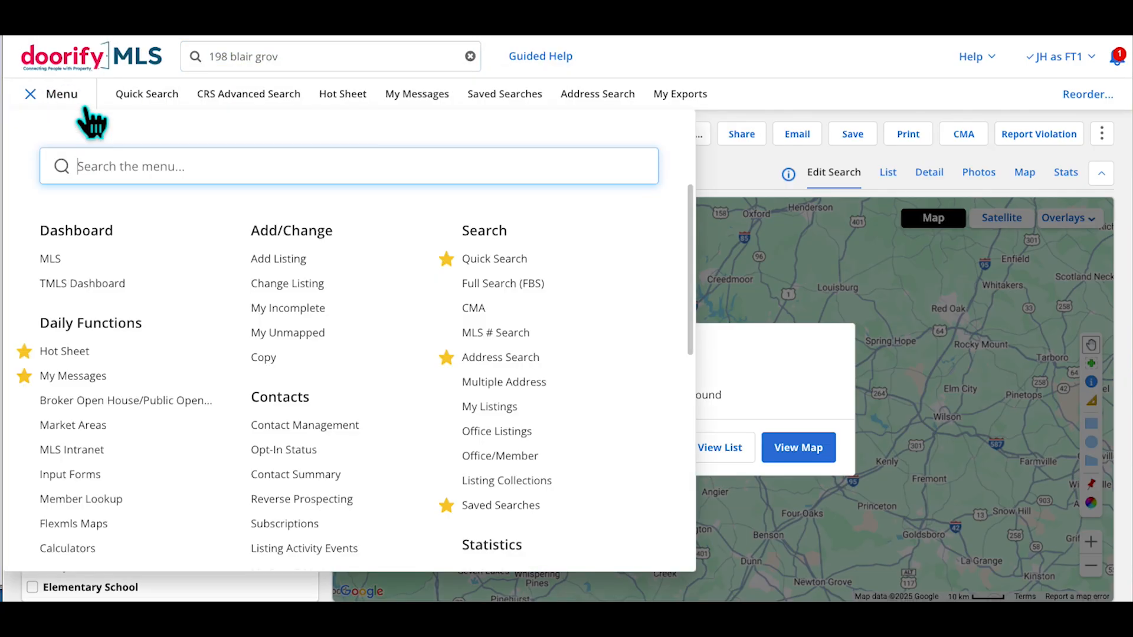
# Find General Preferences with 'gen', star it as a favourite, and open it
pyautogui.write('gen')
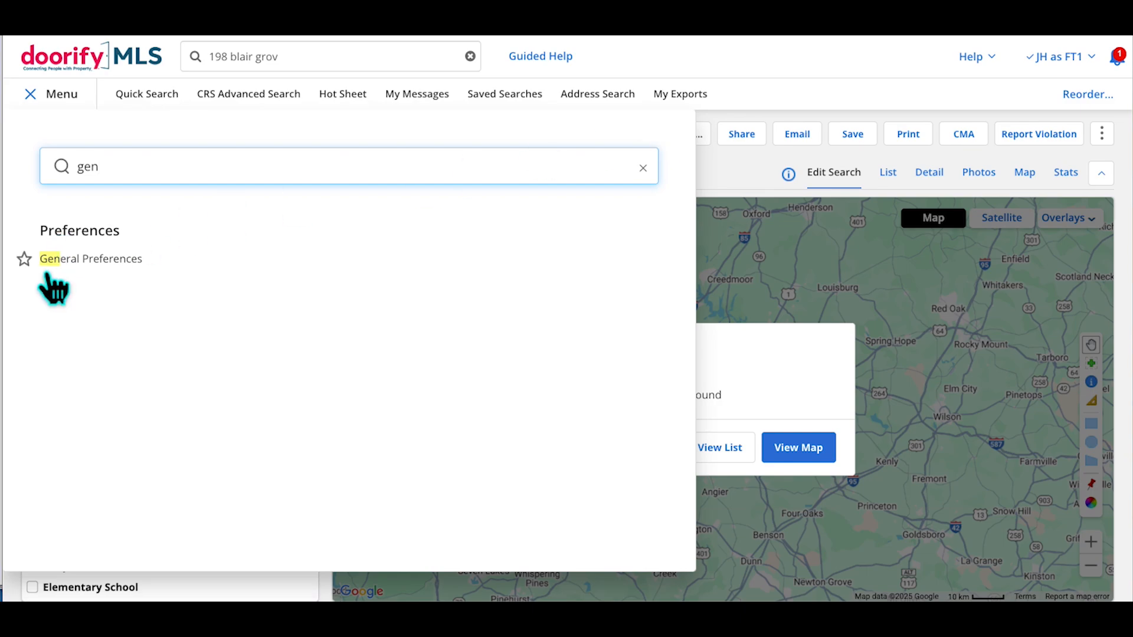
pyautogui.click(24, 259)
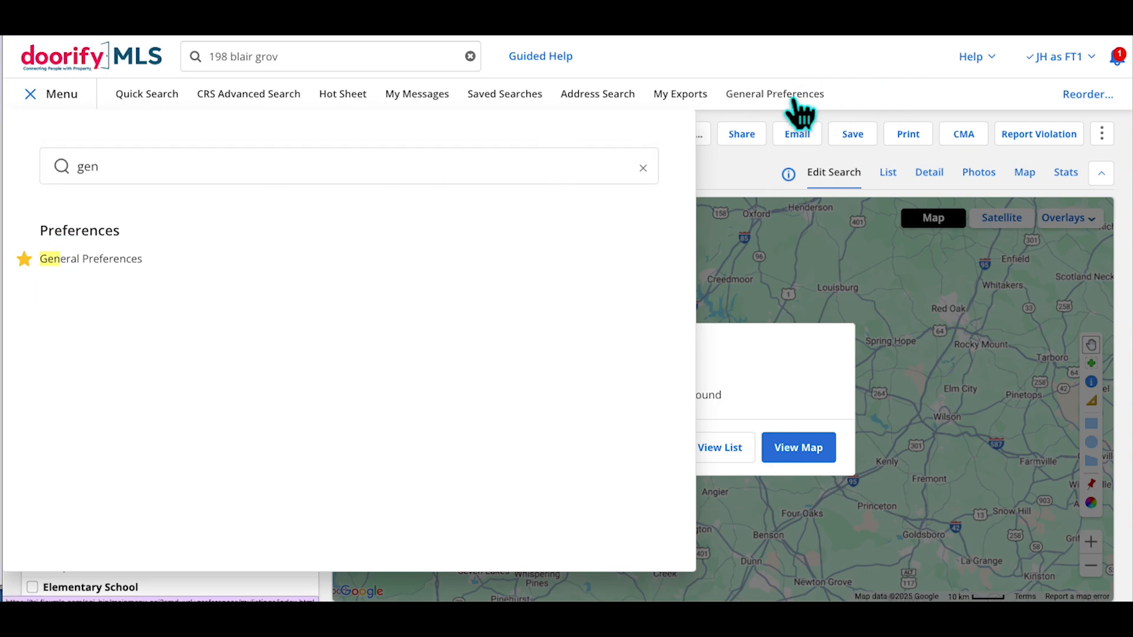
pyautogui.click(117, 271)
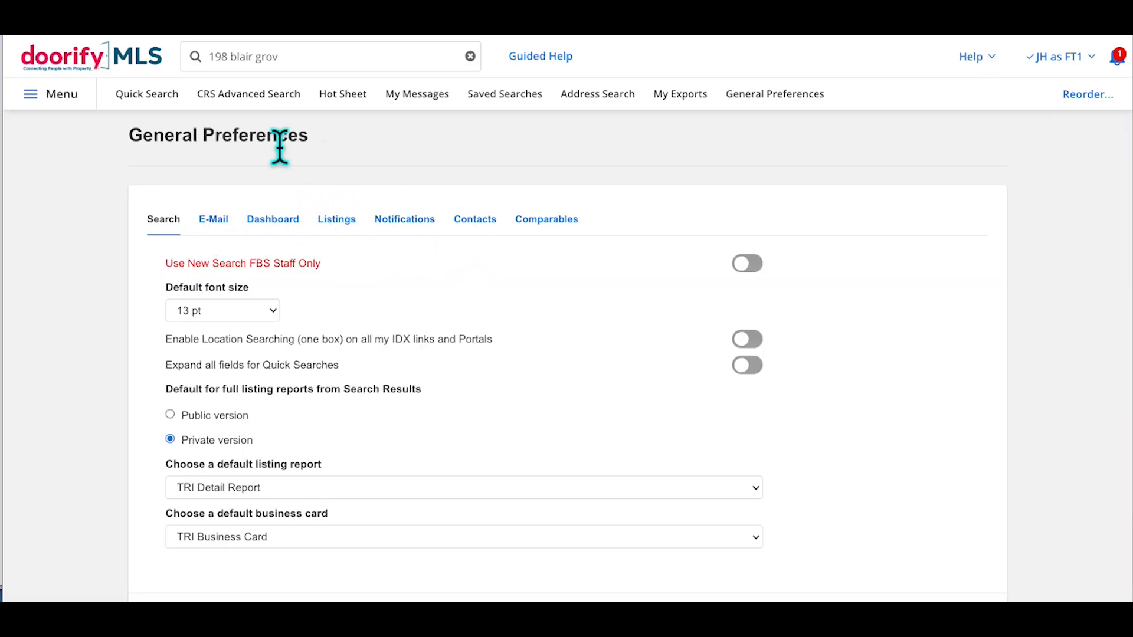
# Zoom in and set the Comparables search radius to 1 mile
pyautogui.hotkey('ctrl', '+')
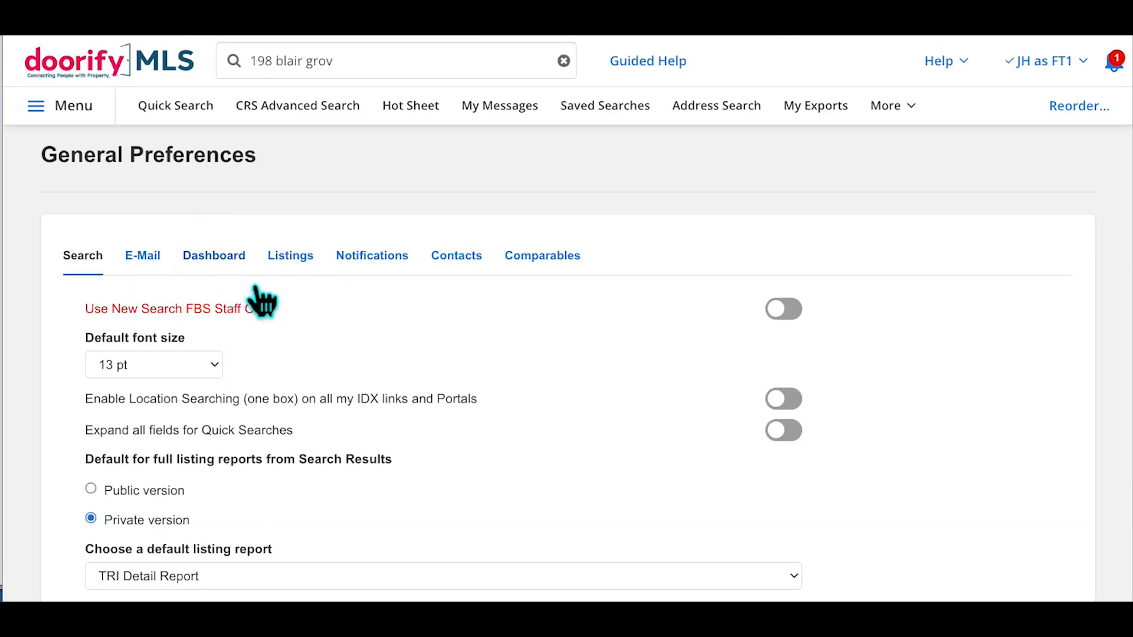
pyautogui.click(570, 273)
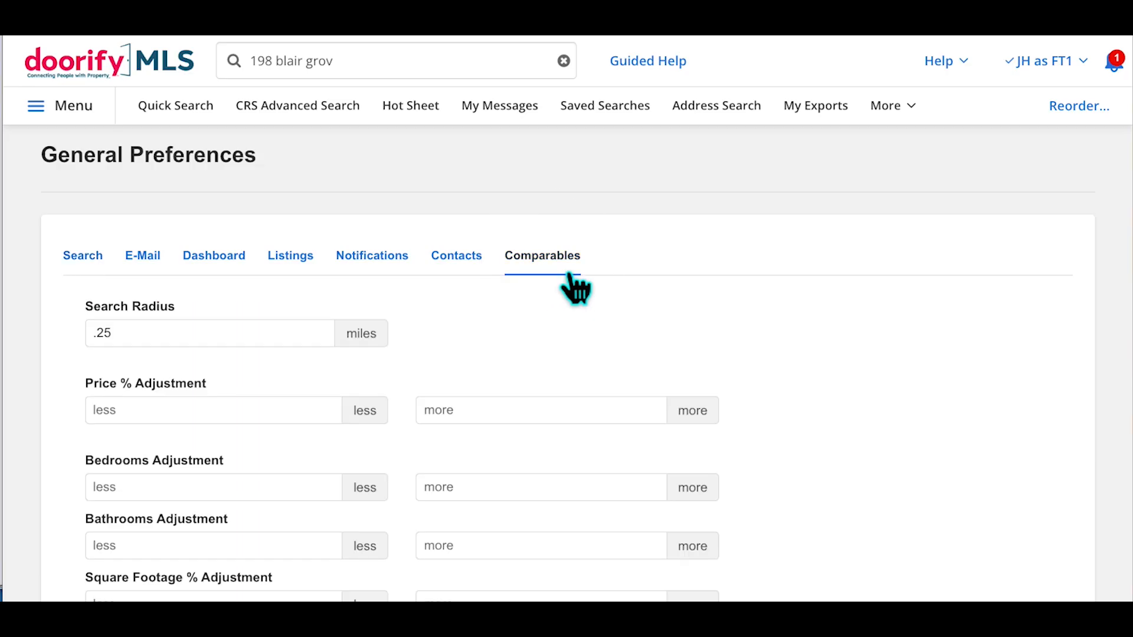
pyautogui.scroll(-2, 789, 285)
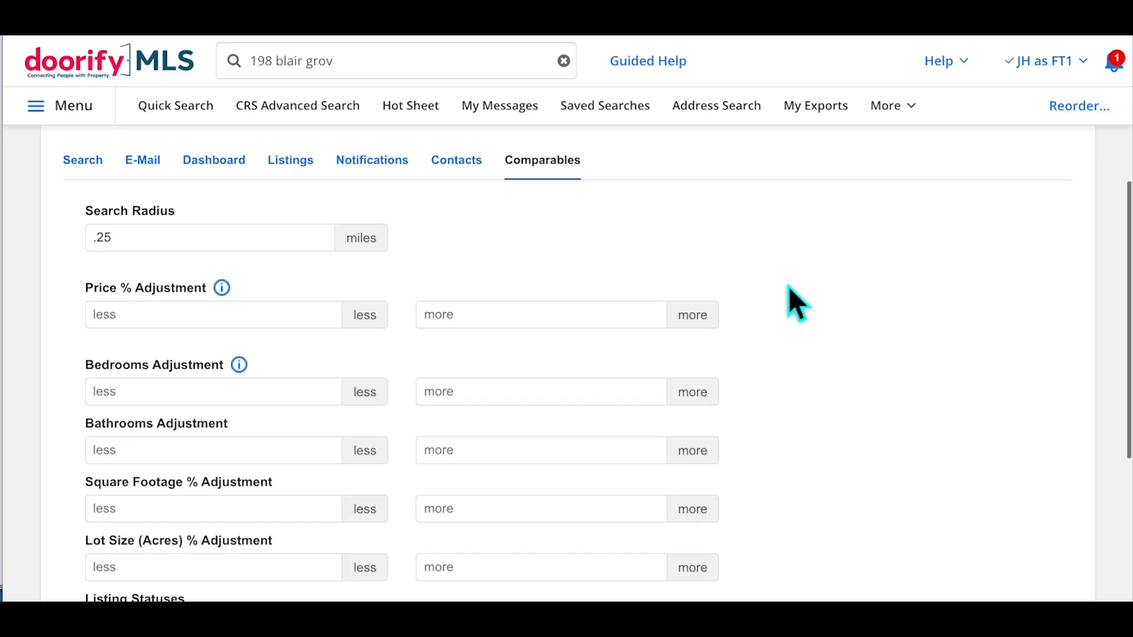
pyautogui.doubleClick(102, 227)
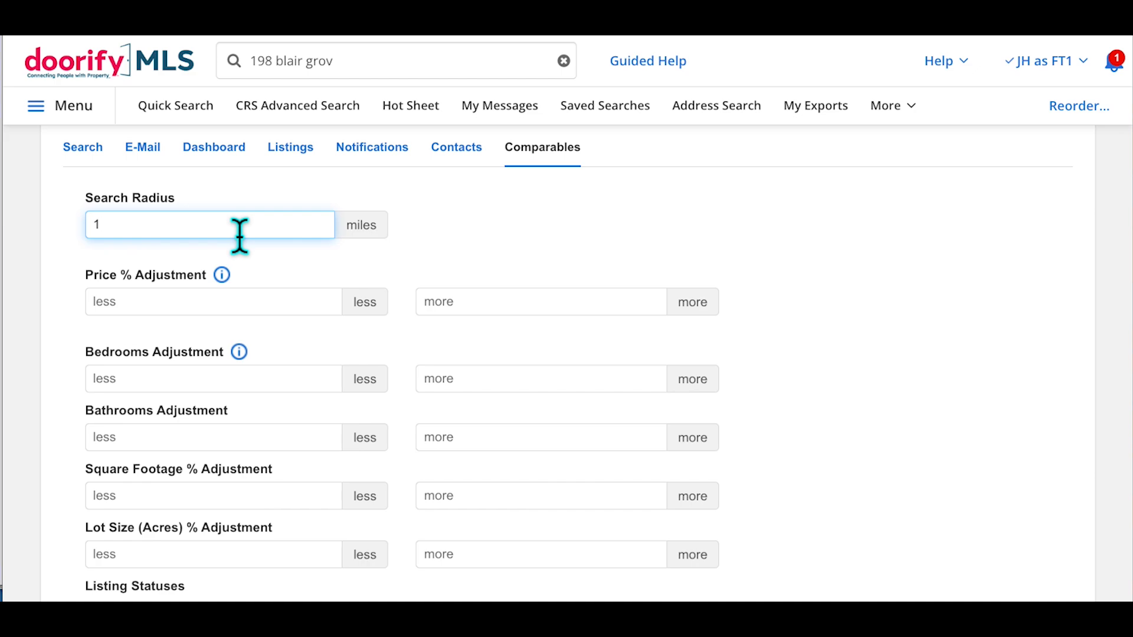
pyautogui.click(486, 216)
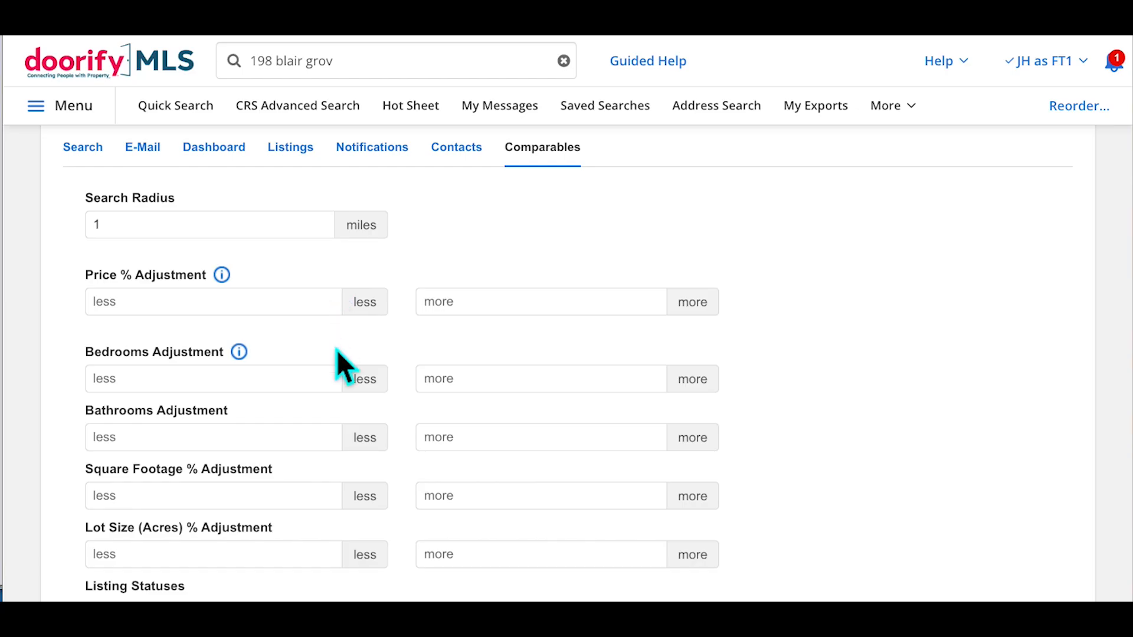
# Set the bedroom adjustment to 1 more, leaving fewer bedrooms blank
pyautogui.scroll(-1, 336, 350)
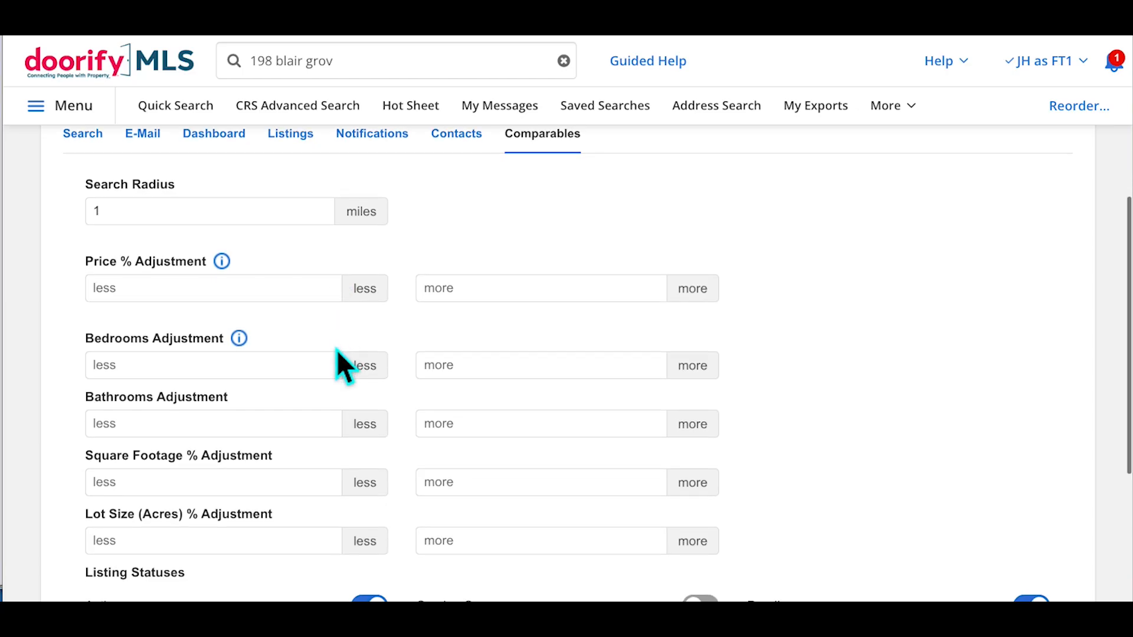
pyautogui.click(287, 371)
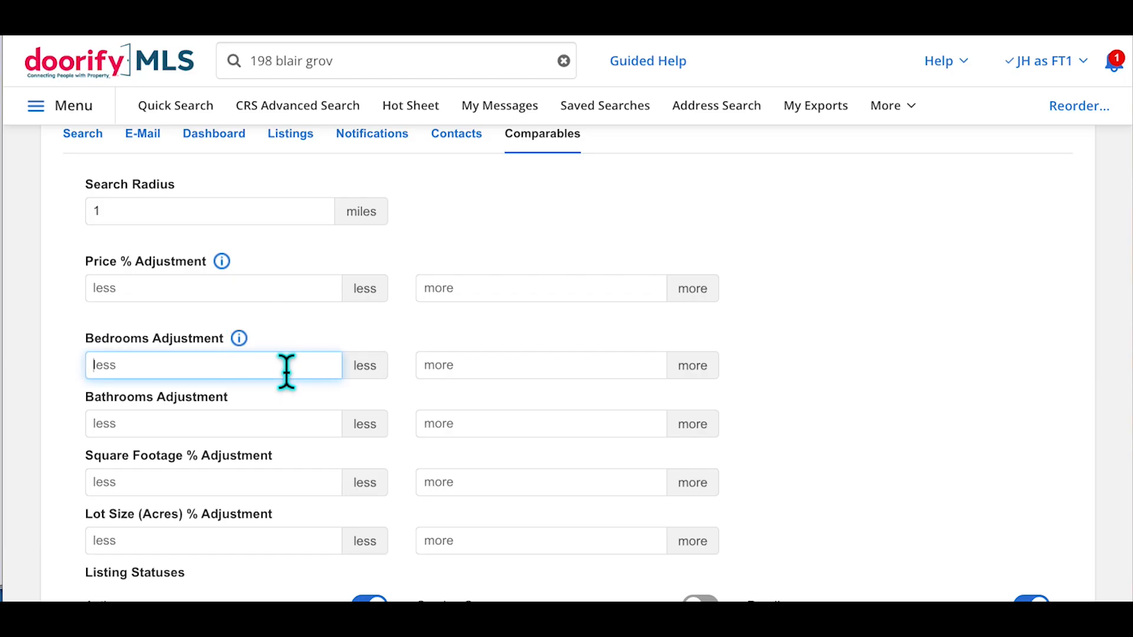
pyautogui.write('1')
pyautogui.click(508, 375)
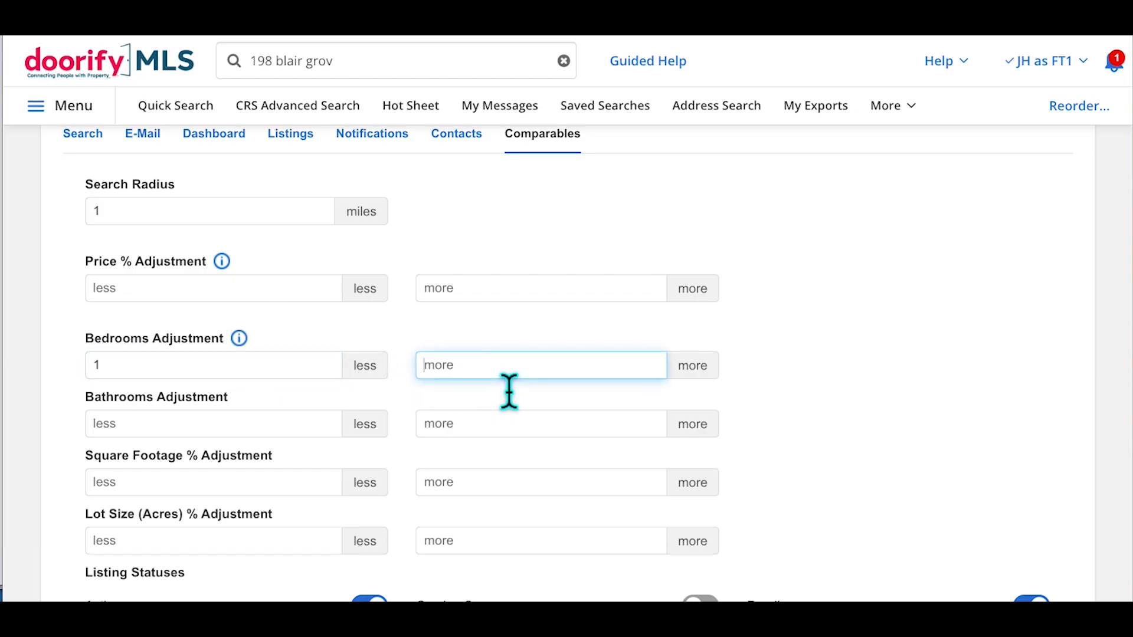
pyautogui.write('1')
pyautogui.click(255, 371)
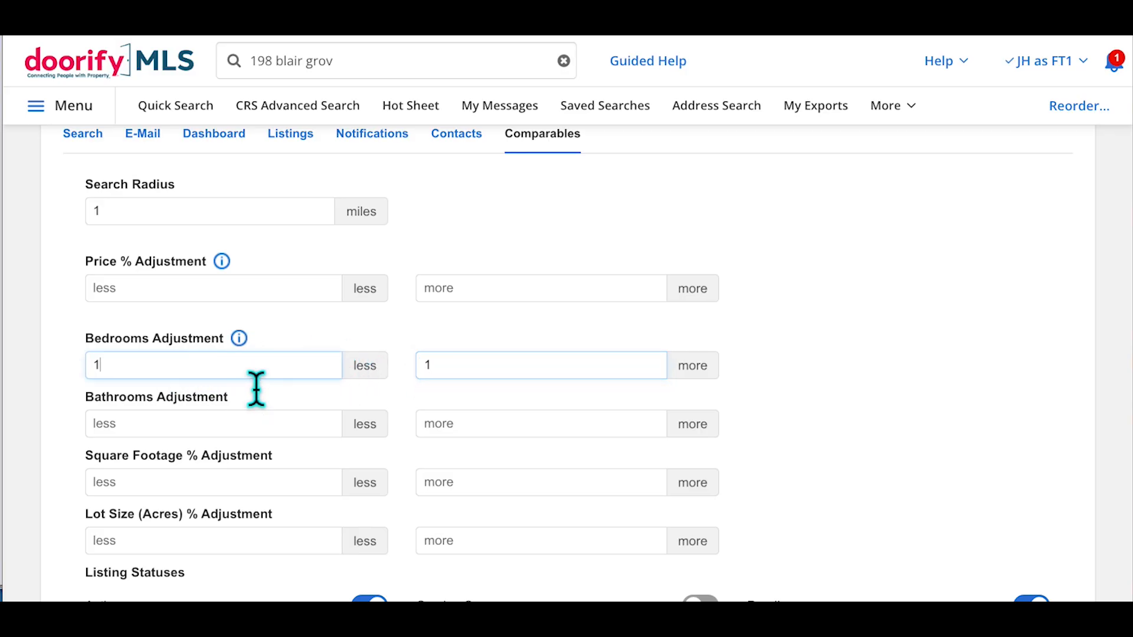
pyautogui.press('BackSpace')
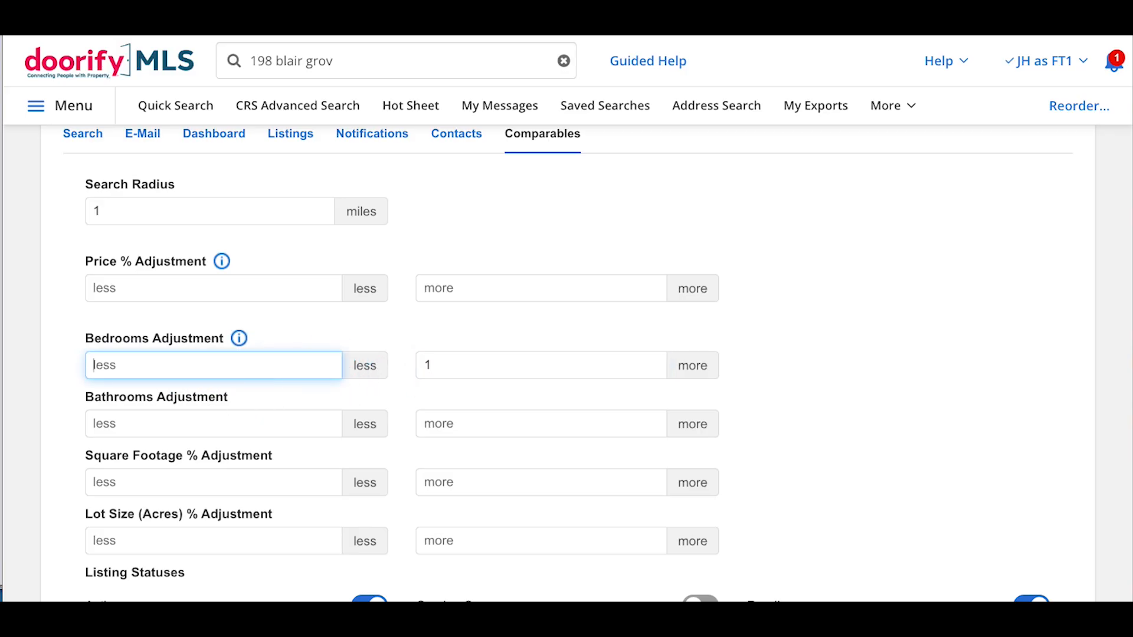
pyautogui.click(491, 398)
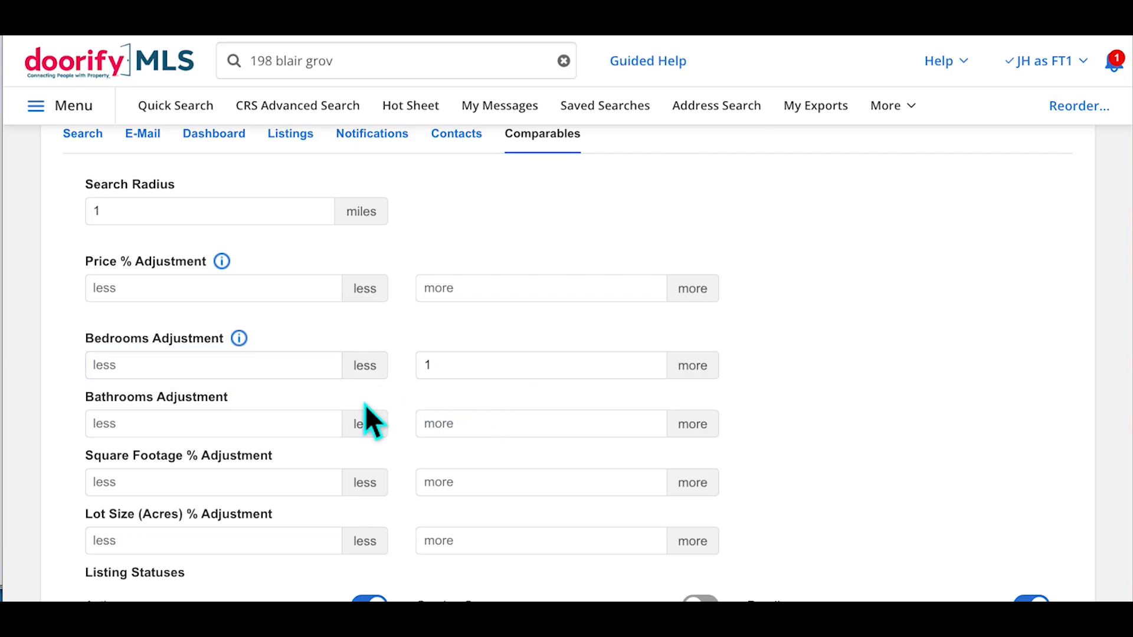
# Set the bathroom adjustment to 1 fewer and 1 more
pyautogui.click(451, 429)
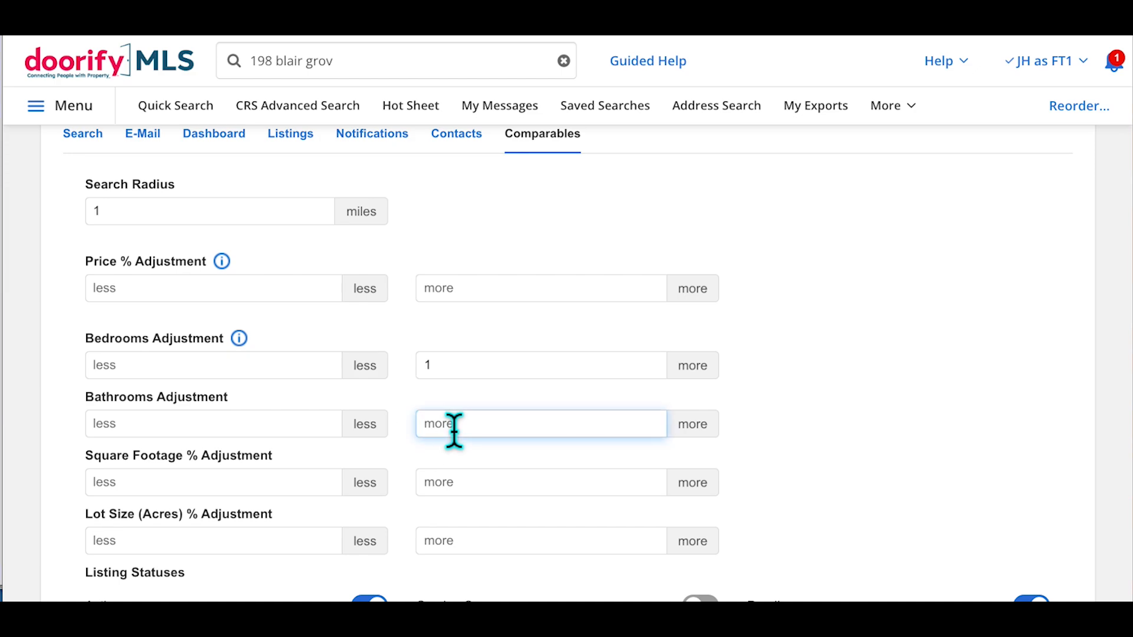
pyautogui.write('1')
pyautogui.click(281, 427)
pyautogui.write('1')
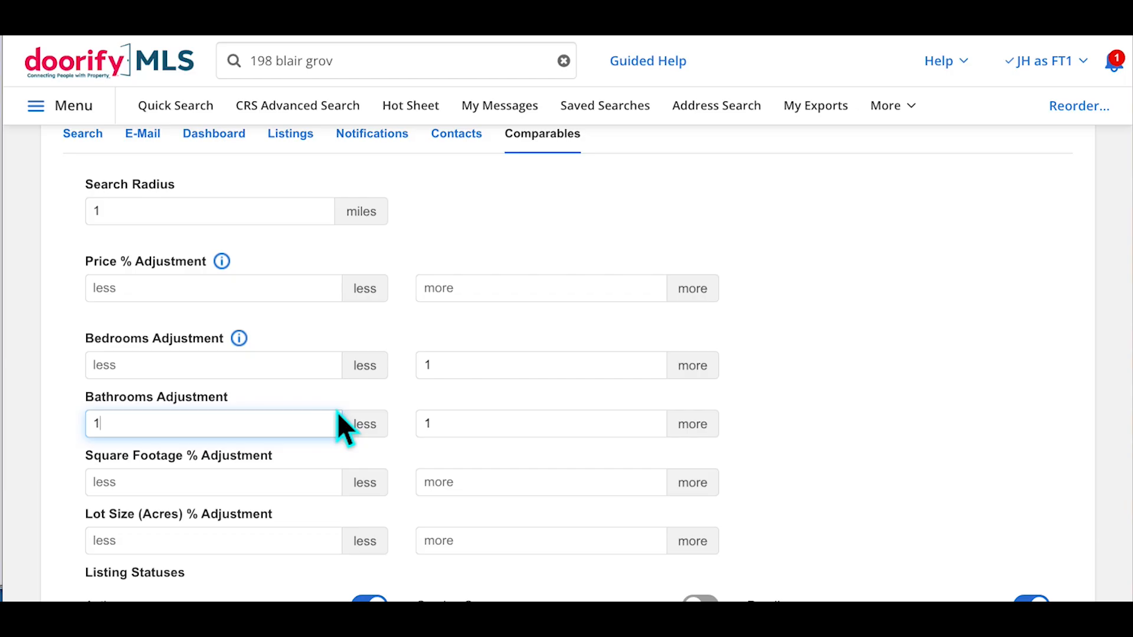
pyautogui.click(417, 399)
pyautogui.write('1')
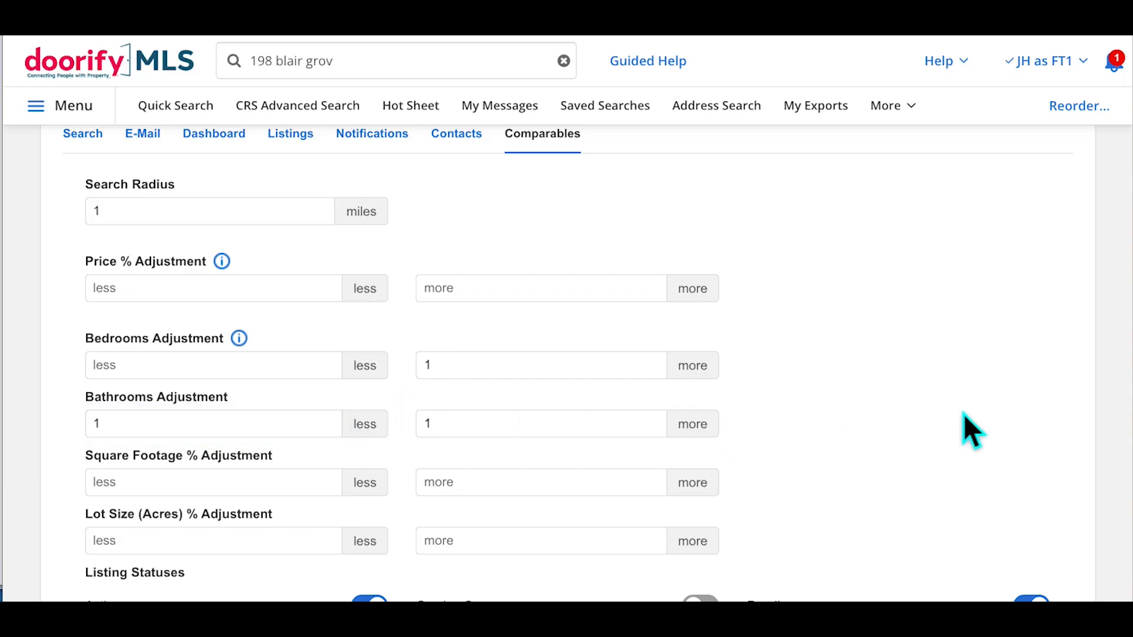
pyautogui.scroll(-1, 964, 413)
pyautogui.scroll(-1, 964, 413)
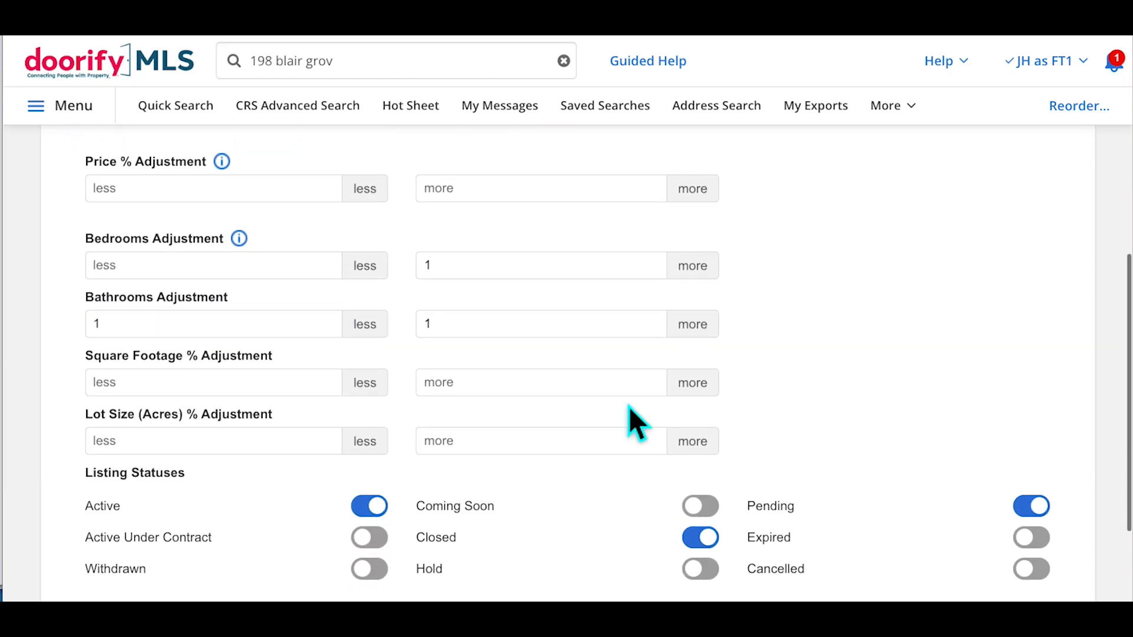
# Set the square footage range to 15% smaller and 15% larger
pyautogui.click(242, 393)
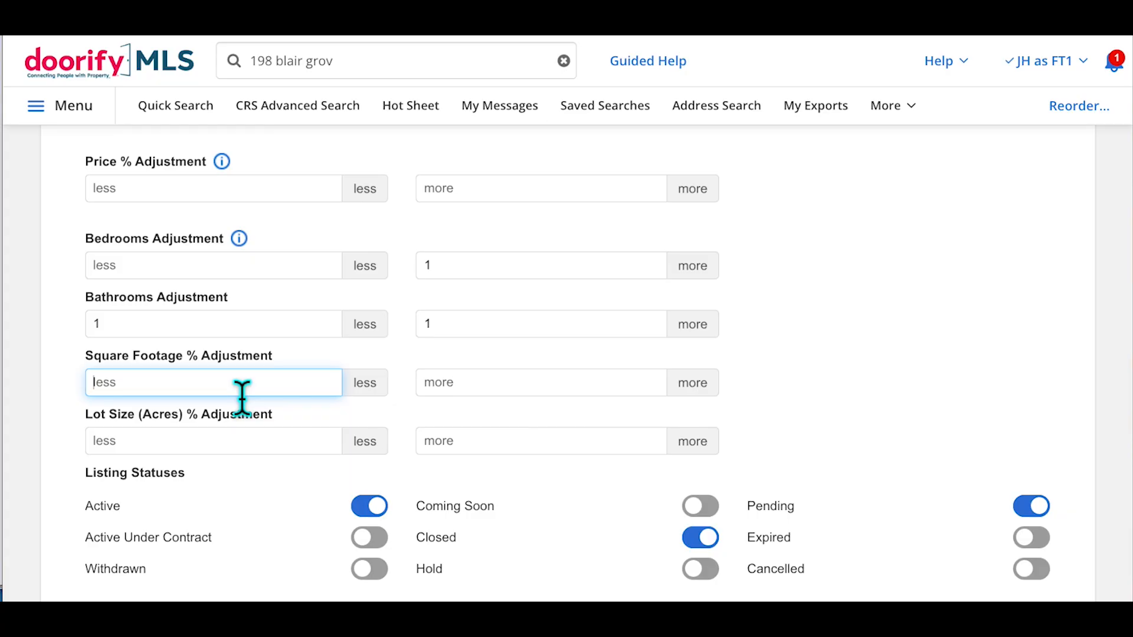
pyautogui.write('15')
pyautogui.click(473, 397)
pyautogui.write('15')
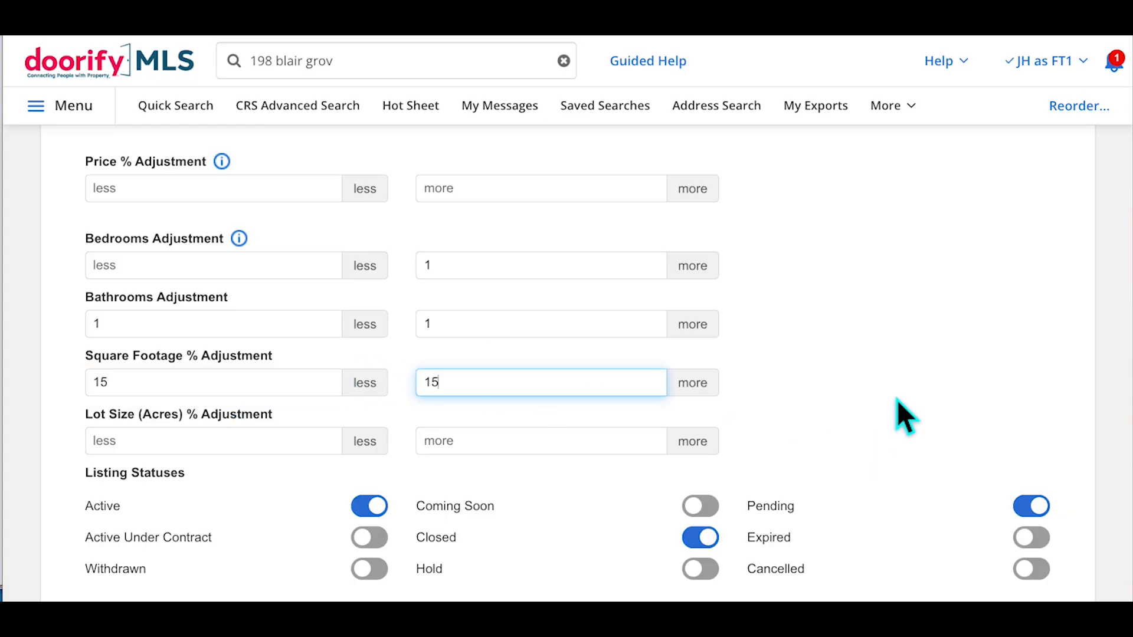
pyautogui.click(905, 354)
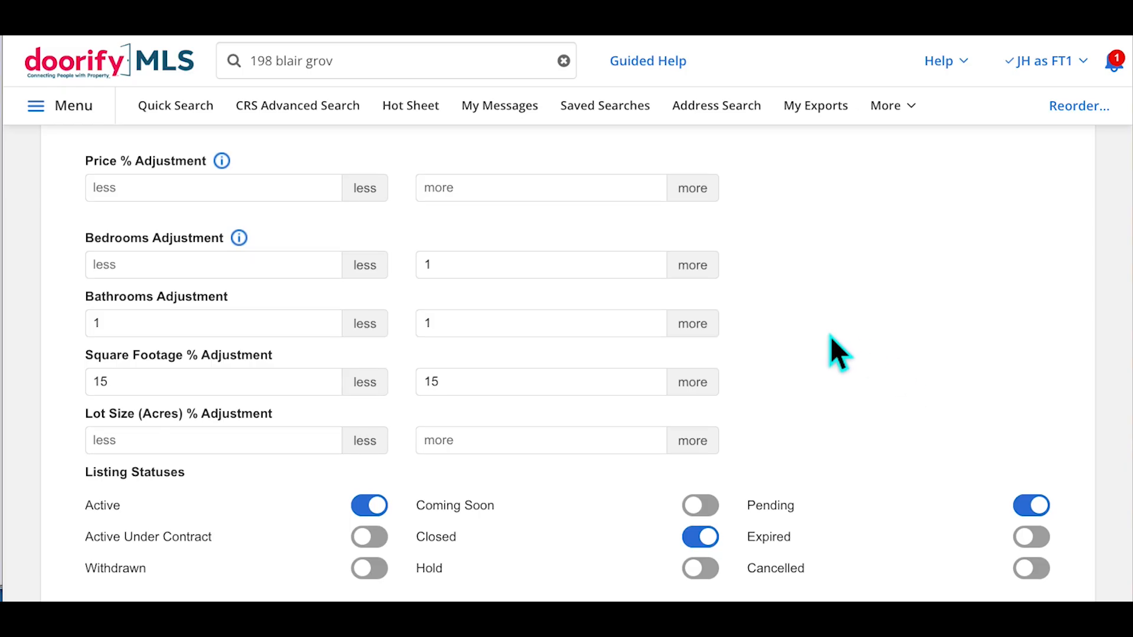
pyautogui.scroll(-2, 830, 336)
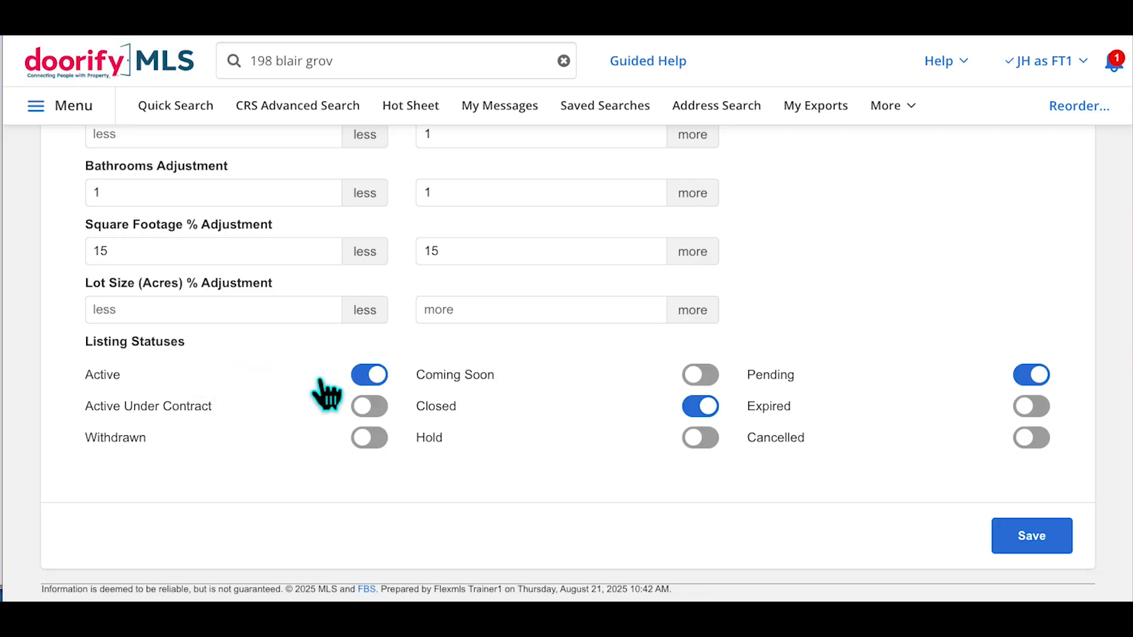
# Include Active, Pending, Coming Soon and Active Under Contract statuses, then save the preferences
pyautogui.click(401, 388)
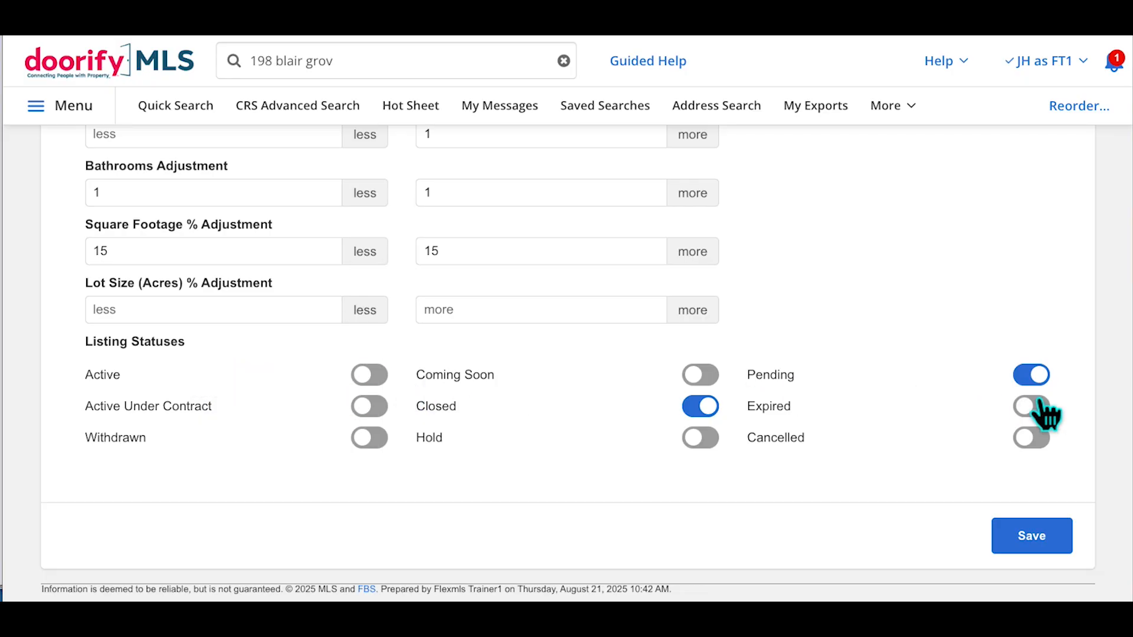
pyautogui.click(1034, 376)
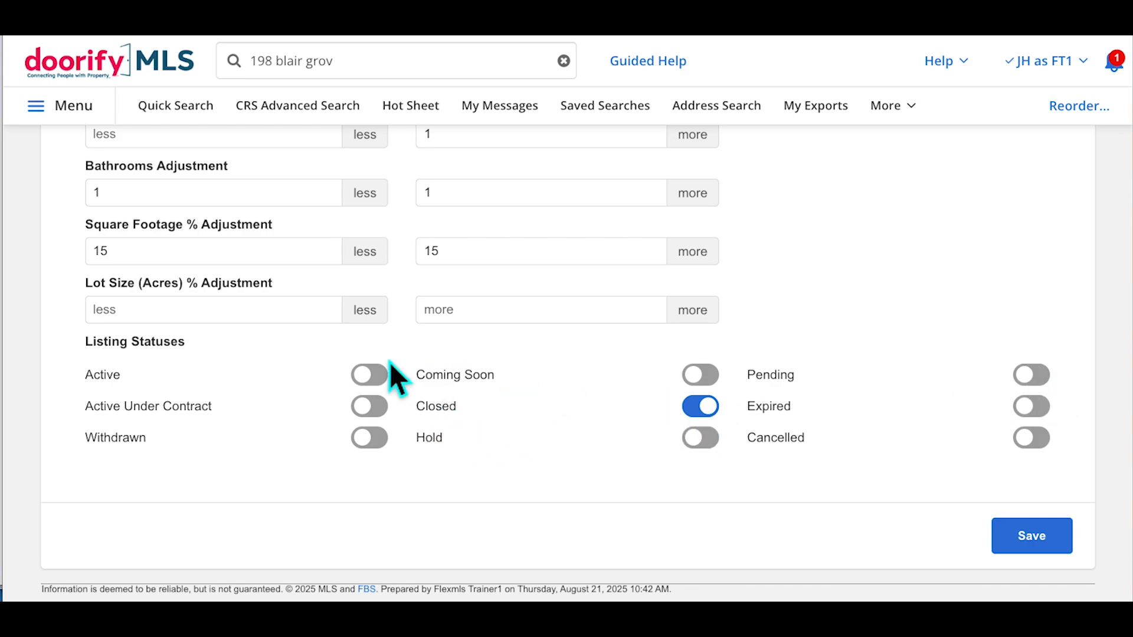
pyautogui.click(389, 384)
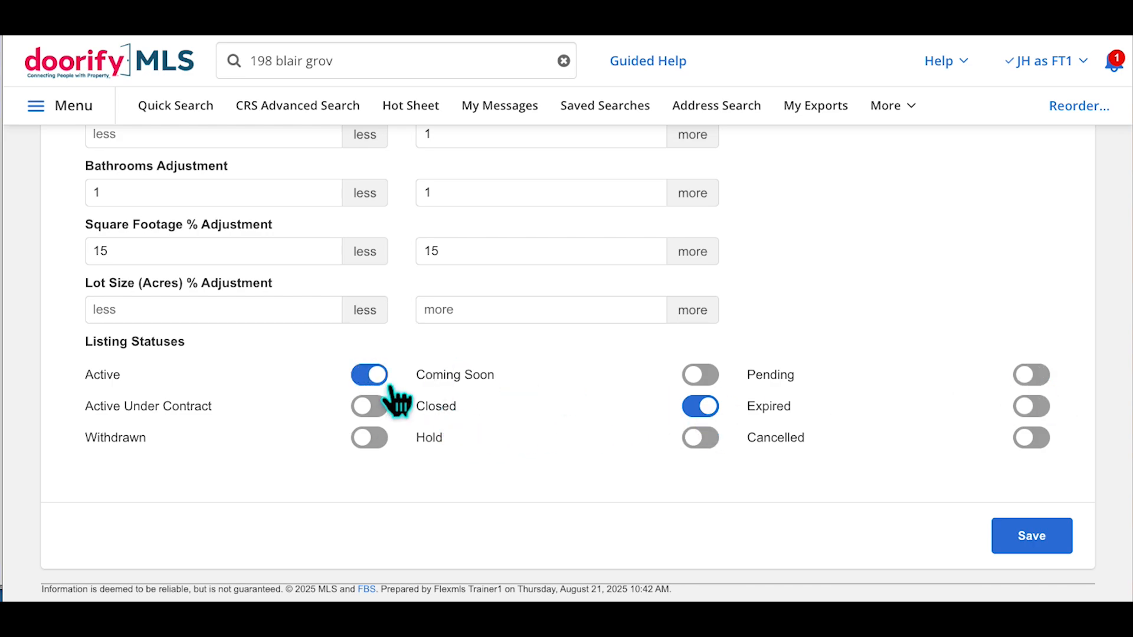
pyautogui.click(1039, 380)
pyautogui.click(712, 379)
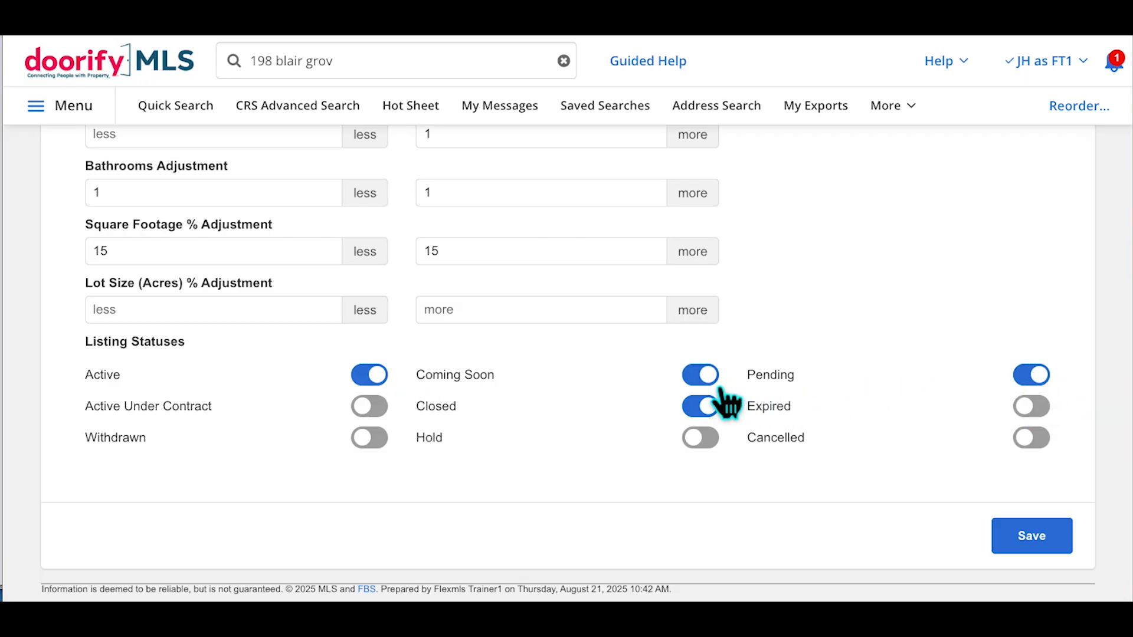
pyautogui.click(369, 406)
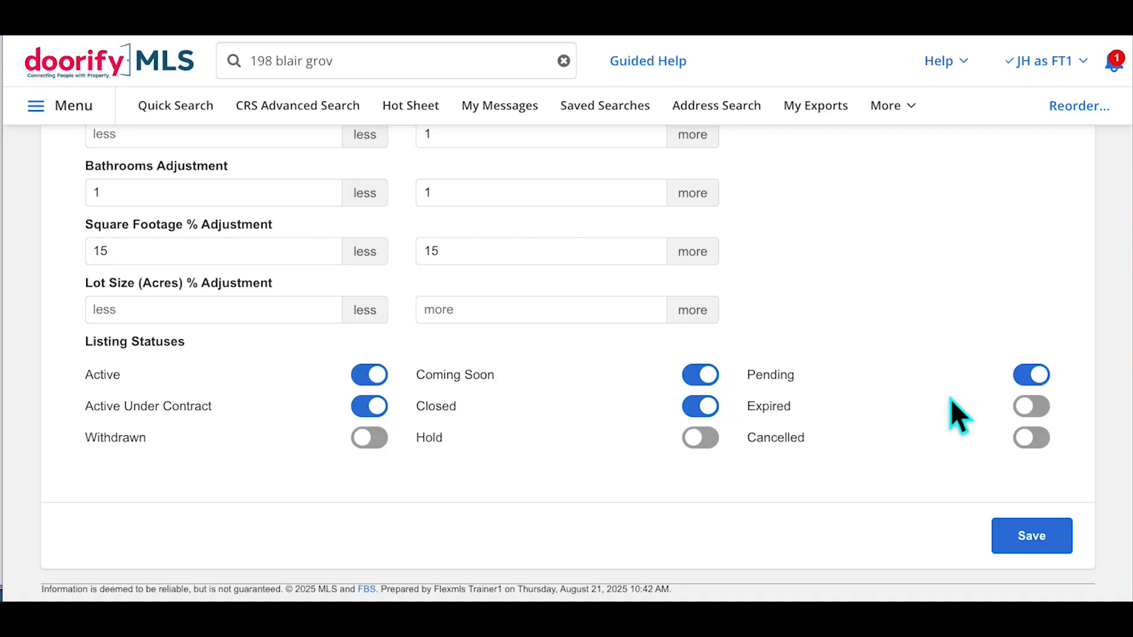
pyautogui.click(1040, 547)
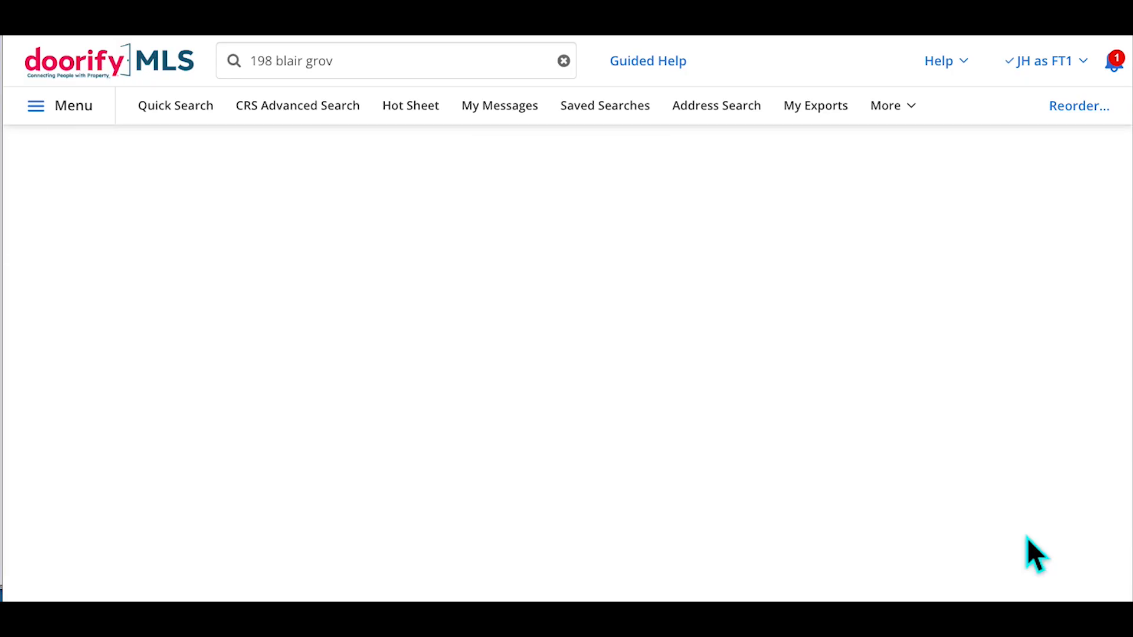
pyautogui.click(378, 76)
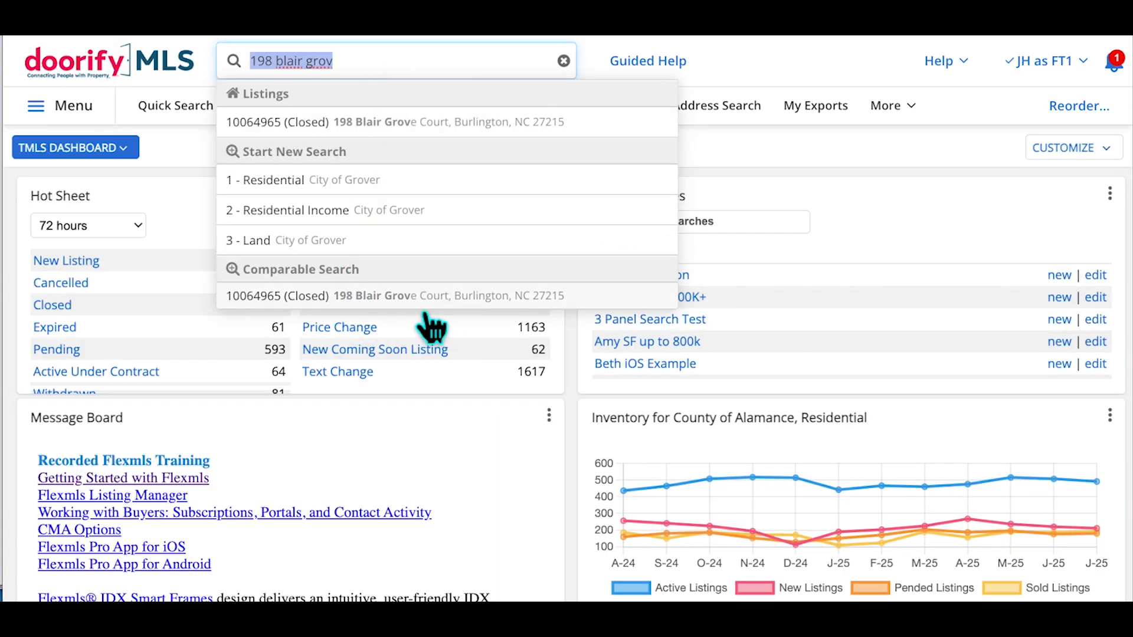
pyautogui.click(464, 297)
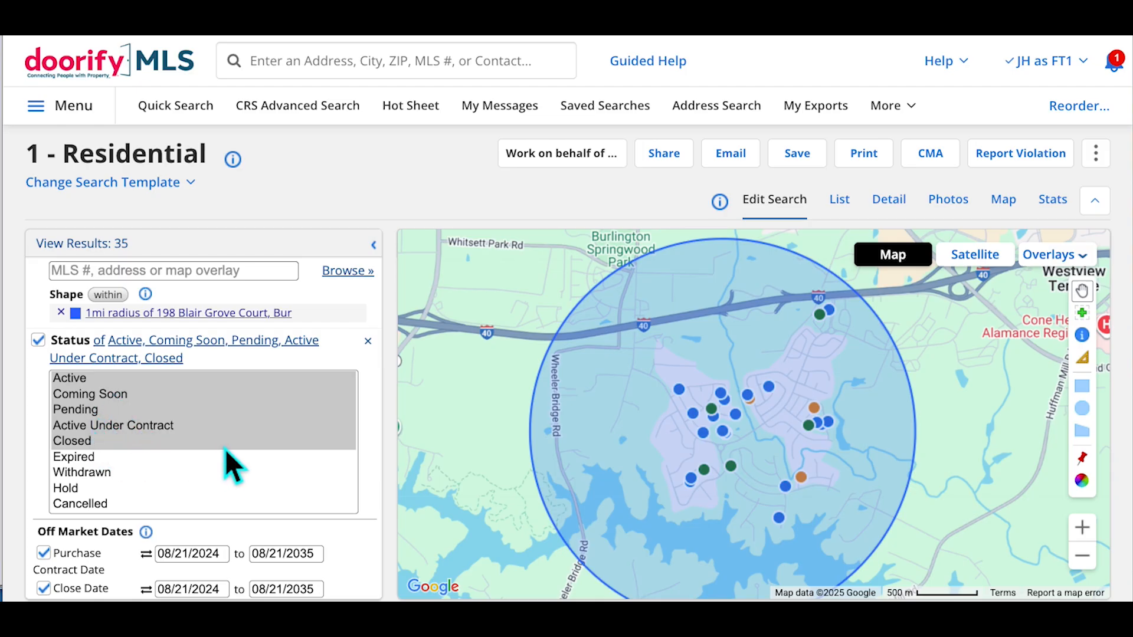
# Set the Bathrooms Total minimum to 3
pyautogui.scroll(-10, 379, 412)
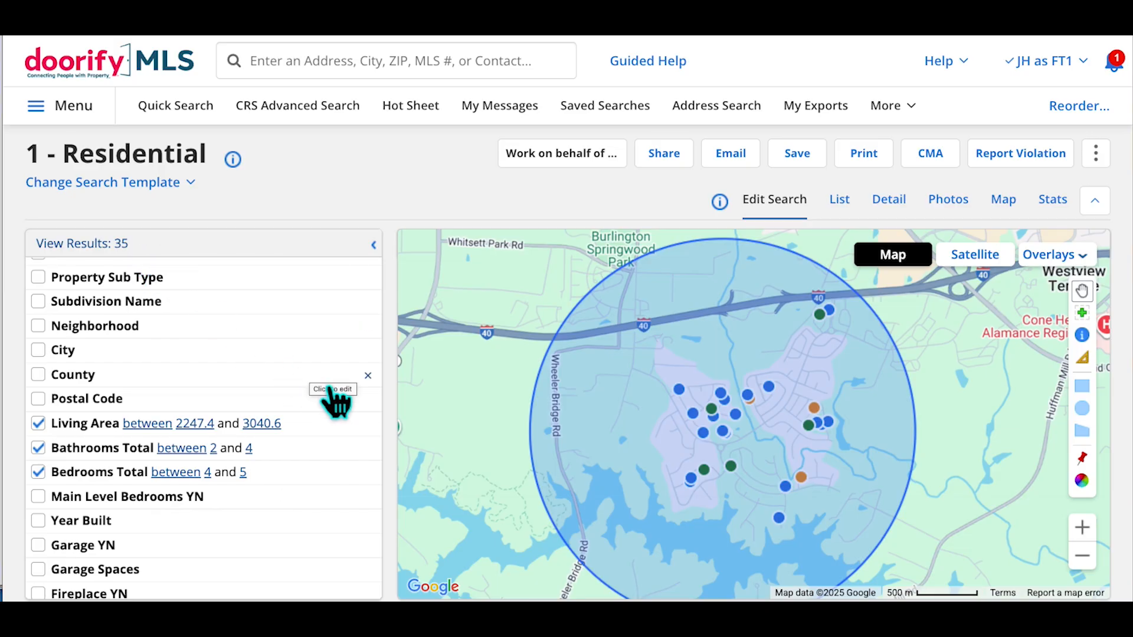
pyautogui.click(114, 460)
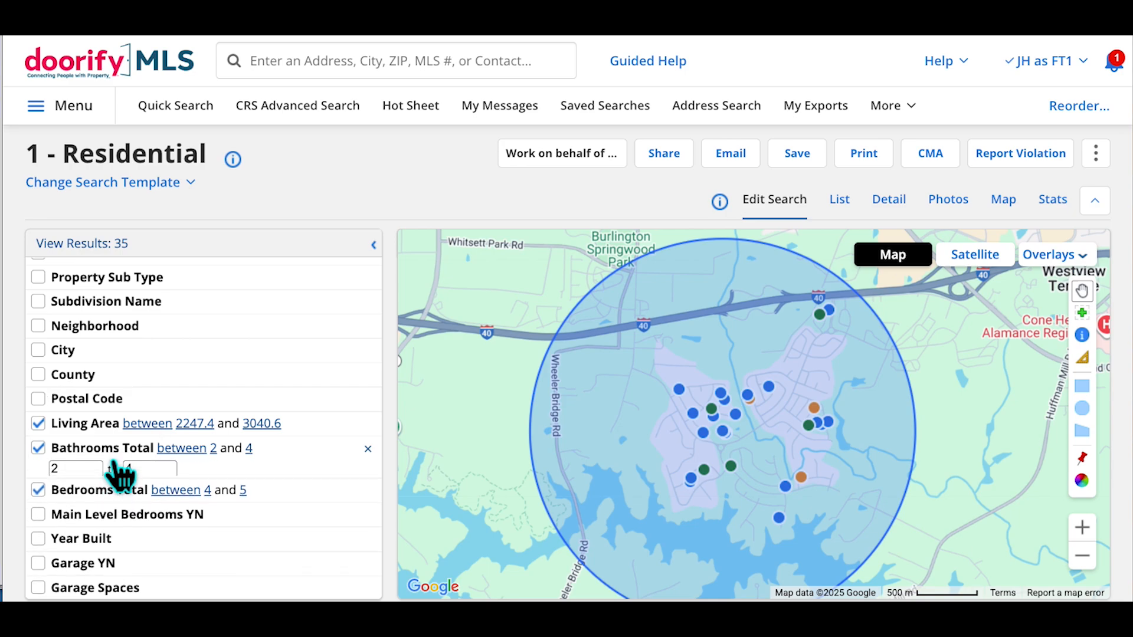
pyautogui.write('3')
pyautogui.press('Return')
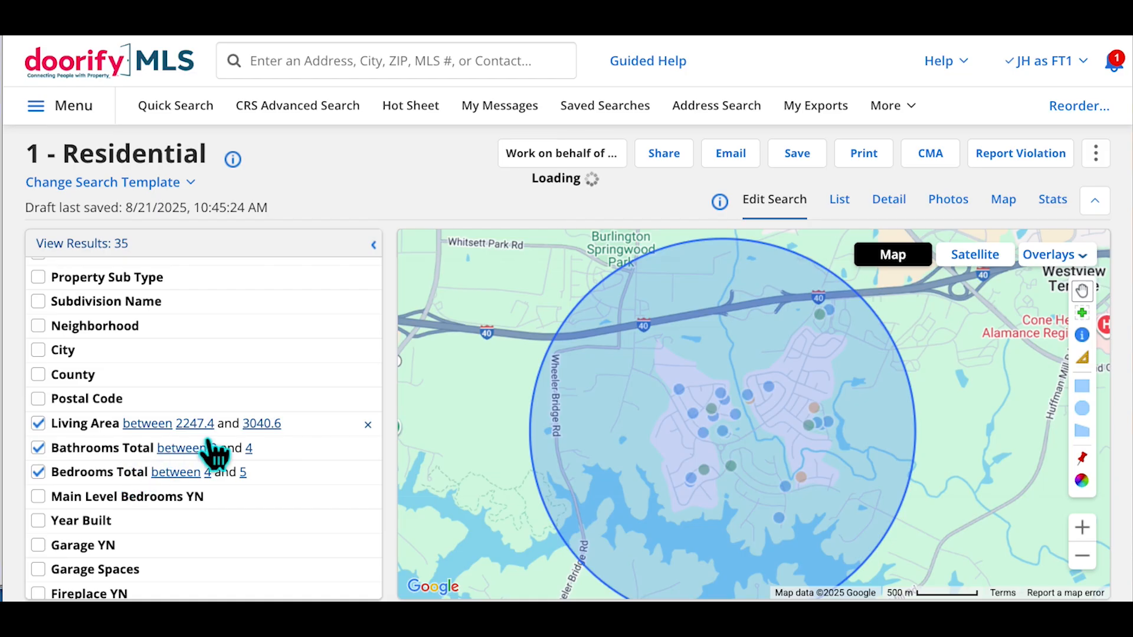
# Limit Property Sub Type to Single Family Residence
pyautogui.scroll(1, 209, 443)
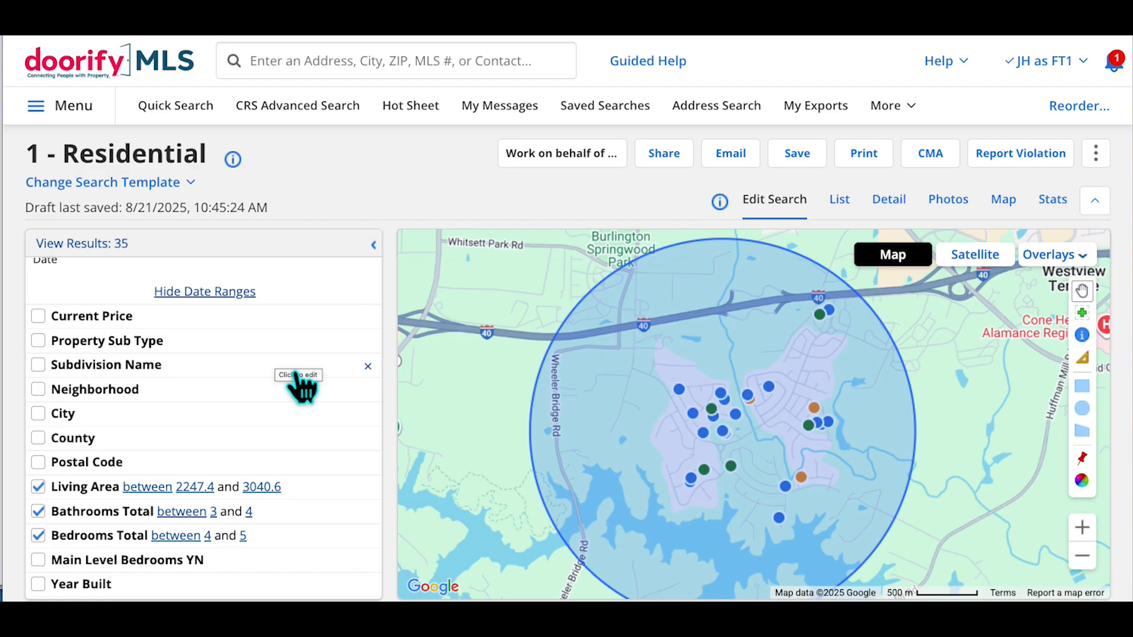
pyautogui.click(144, 348)
pyautogui.click(132, 362)
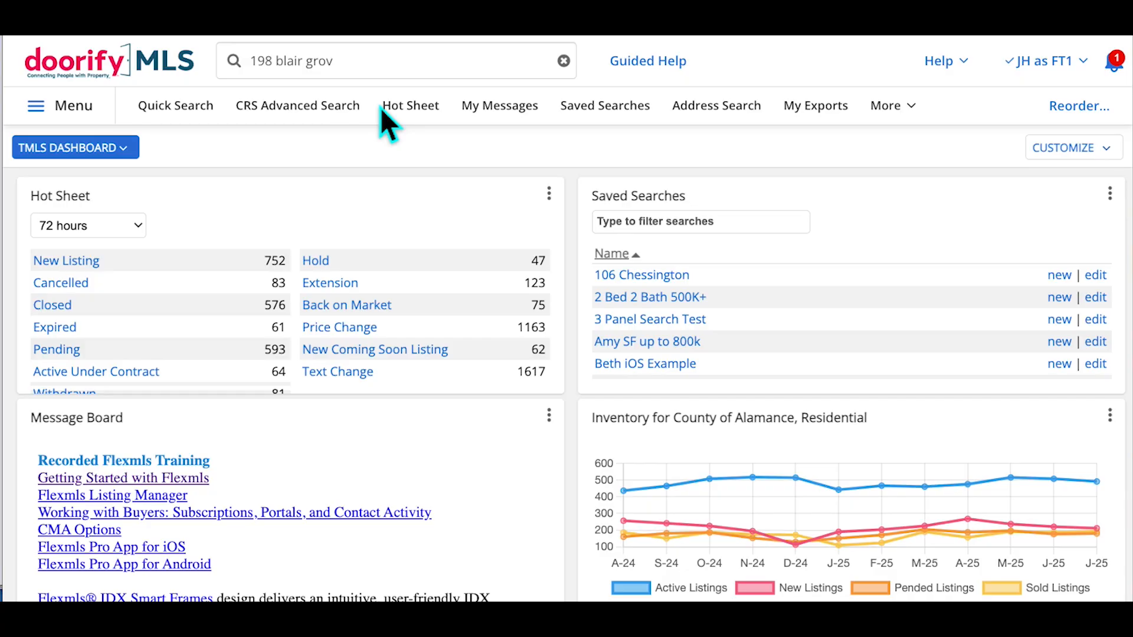
# Clear the old address and start a fresh 1 - Residential quick search showing 14,669 matches
pyautogui.click(565, 62)
pyautogui.click(177, 106)
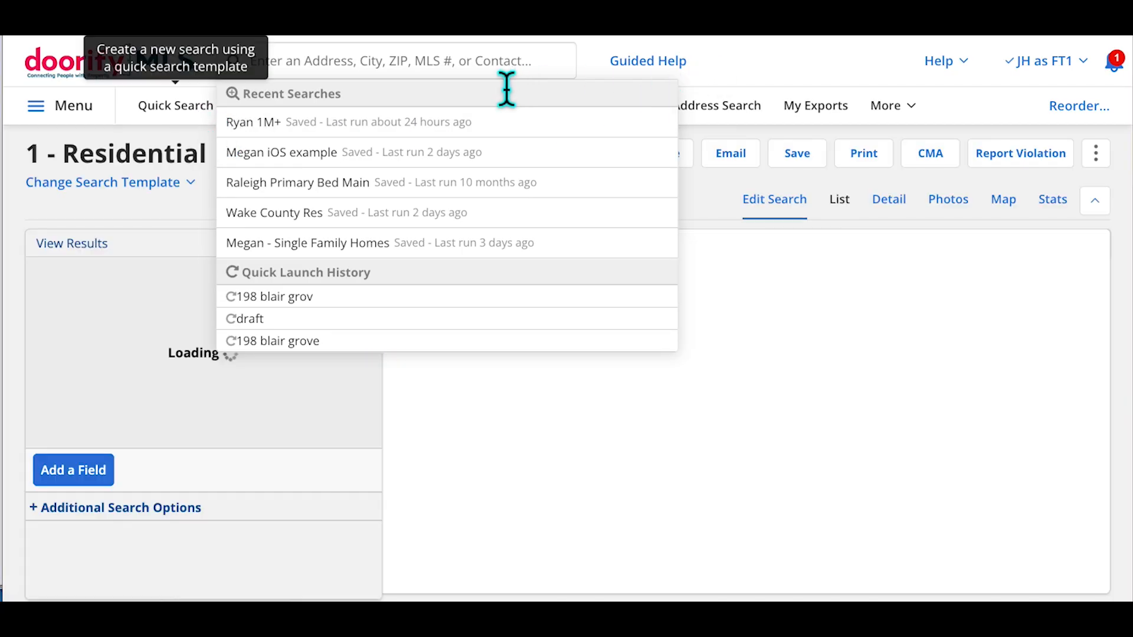
pyautogui.click(506, 75)
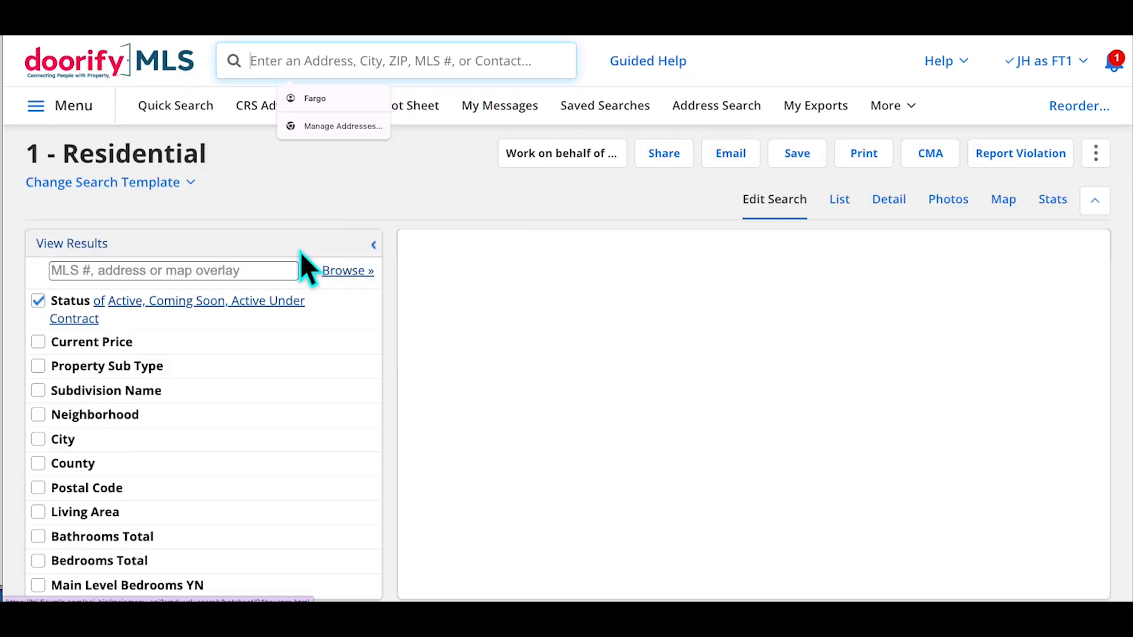
pyautogui.scroll(-5, 296, 413)
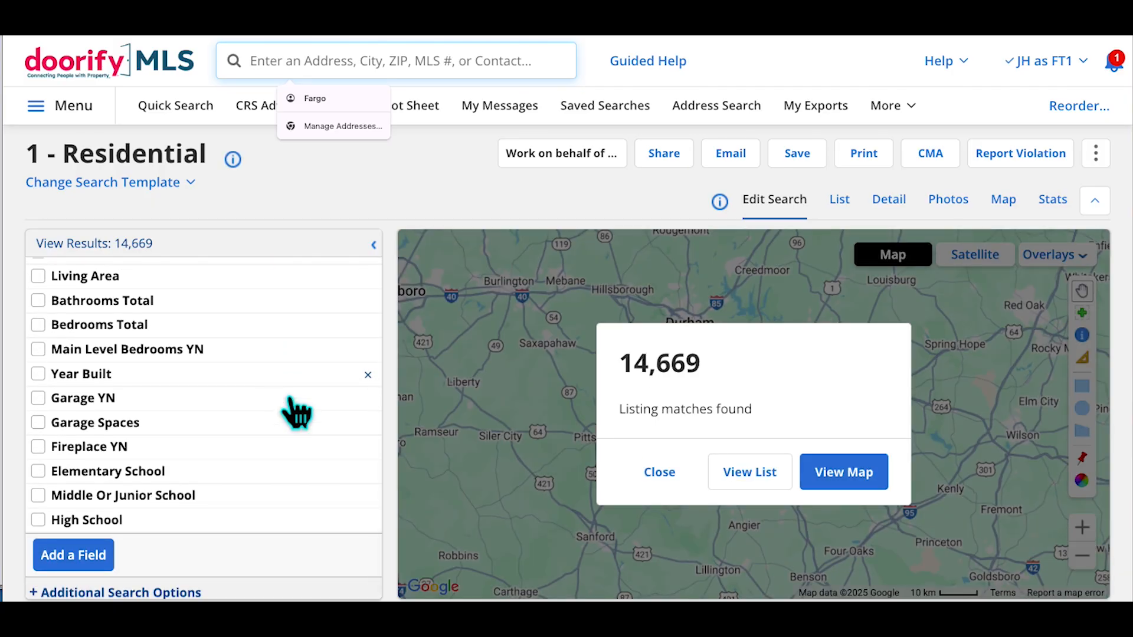
pyautogui.click(106, 568)
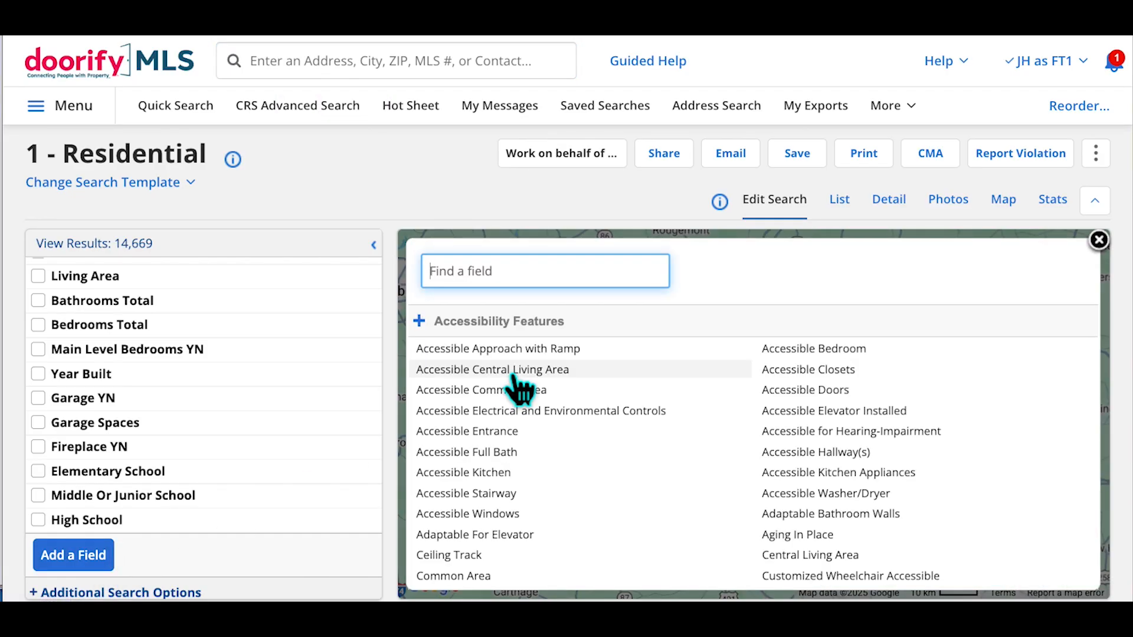
# Search fields for 'lot' and add Lot Size Acres, Lot Size Square Feet and Lot Size Dimensions
pyautogui.write('lot')
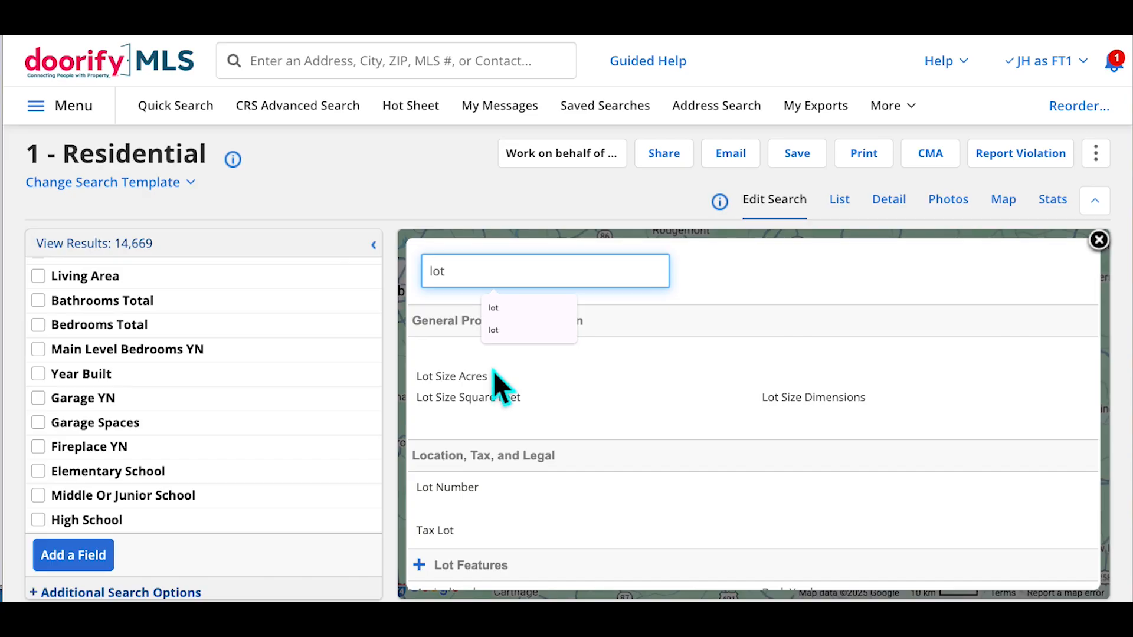
pyautogui.click(487, 380)
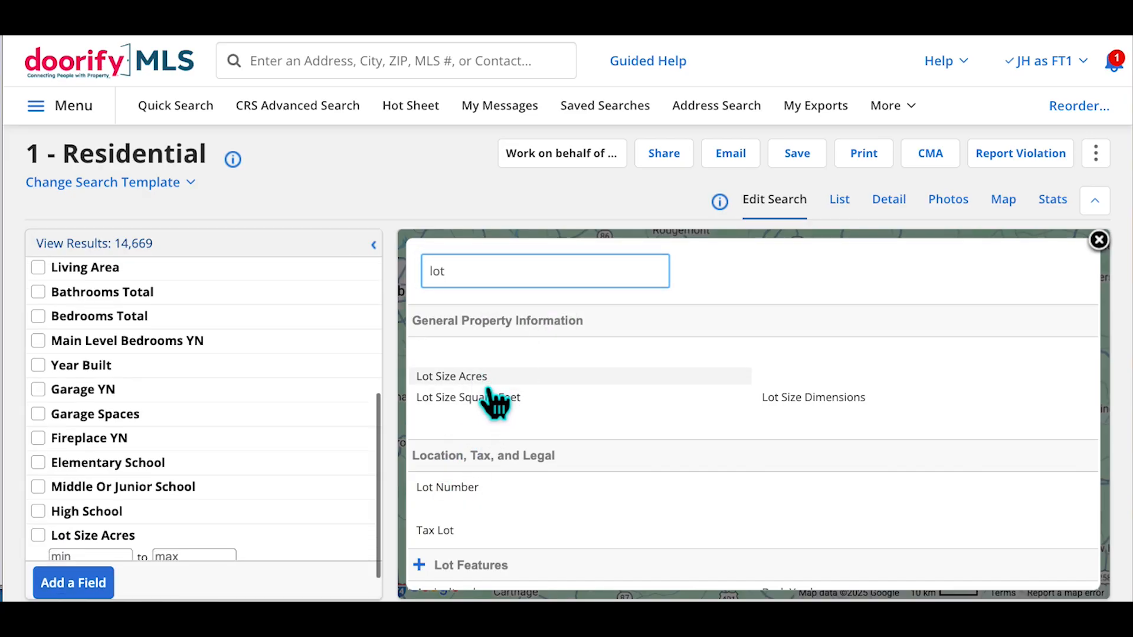
pyautogui.click(490, 399)
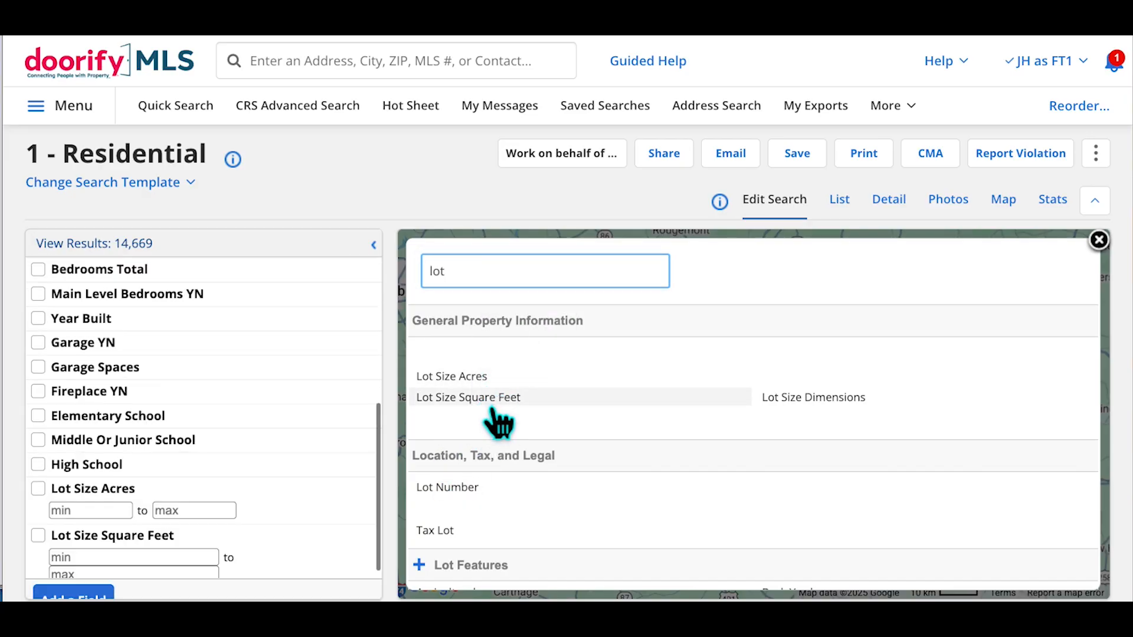
pyautogui.click(810, 404)
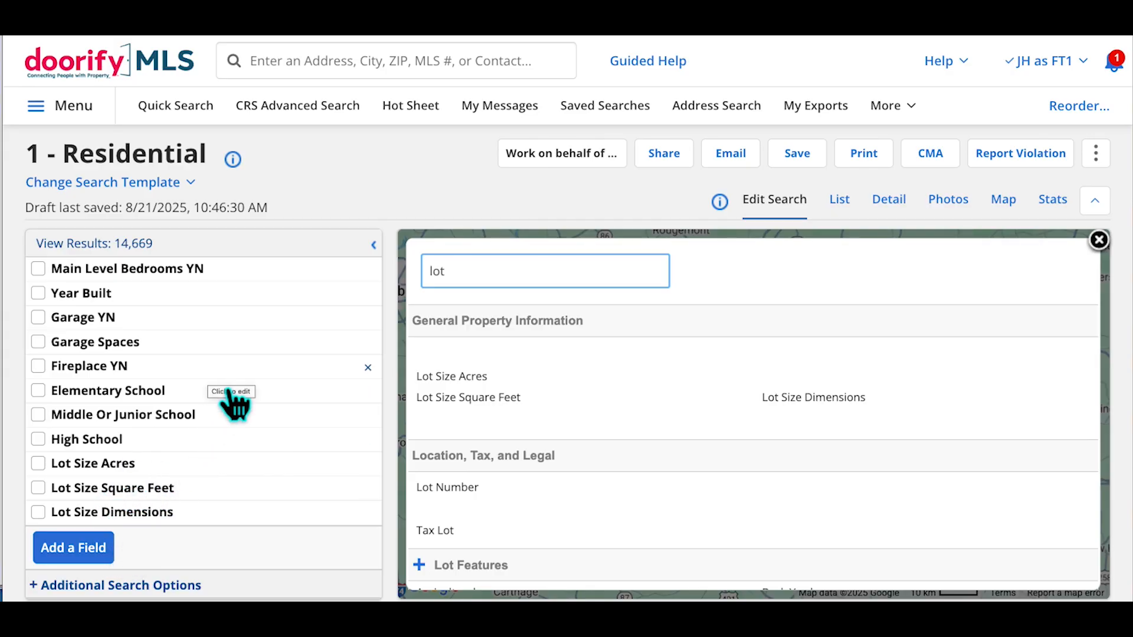
pyautogui.scroll(5, 232, 401)
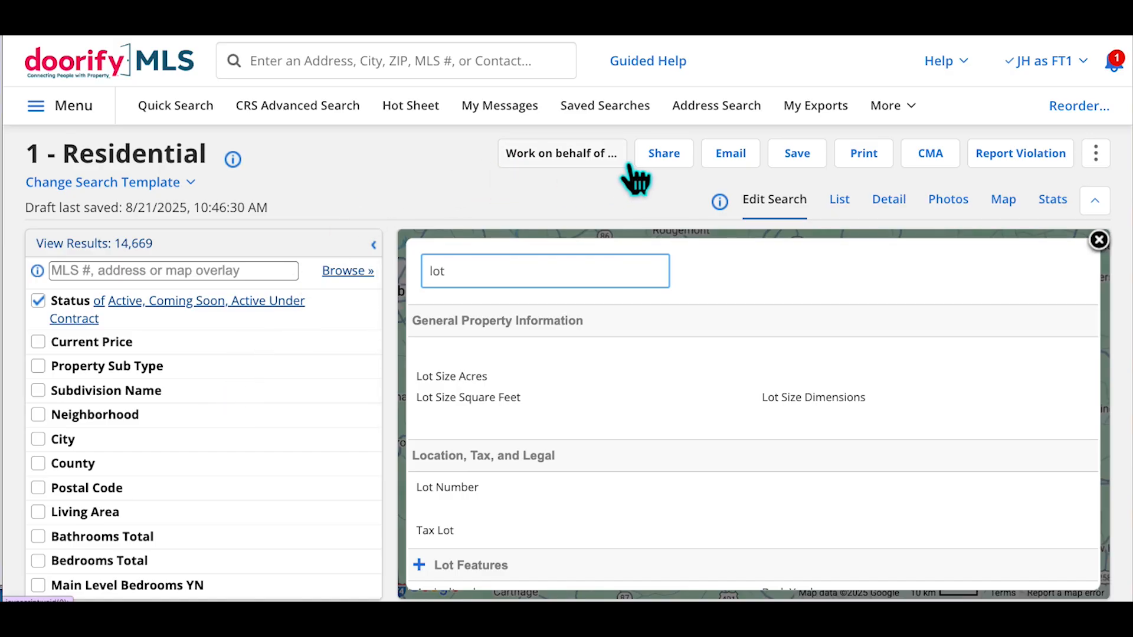
# Save the search as the quick search template '0 - Res Search Template'
pyautogui.click(820, 165)
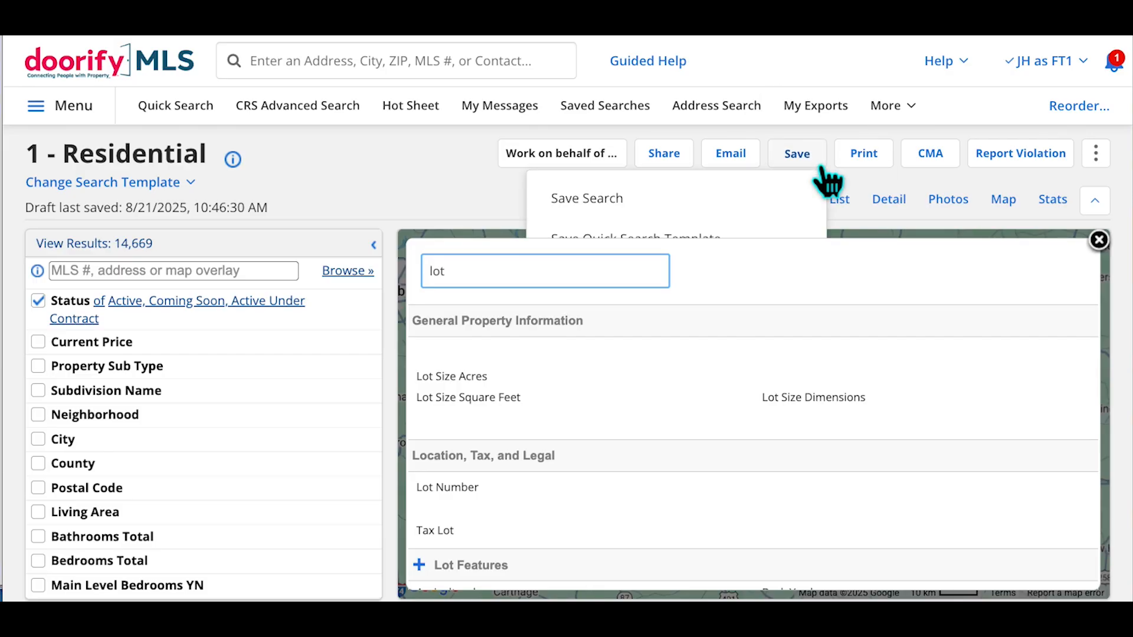
pyautogui.click(1099, 240)
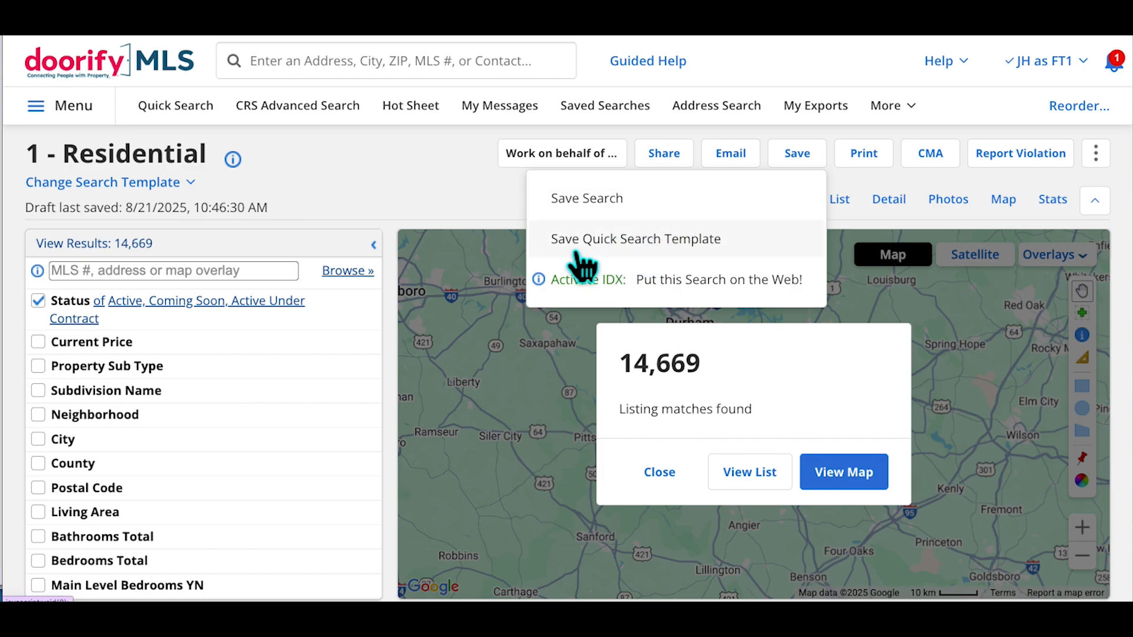
pyautogui.click(654, 247)
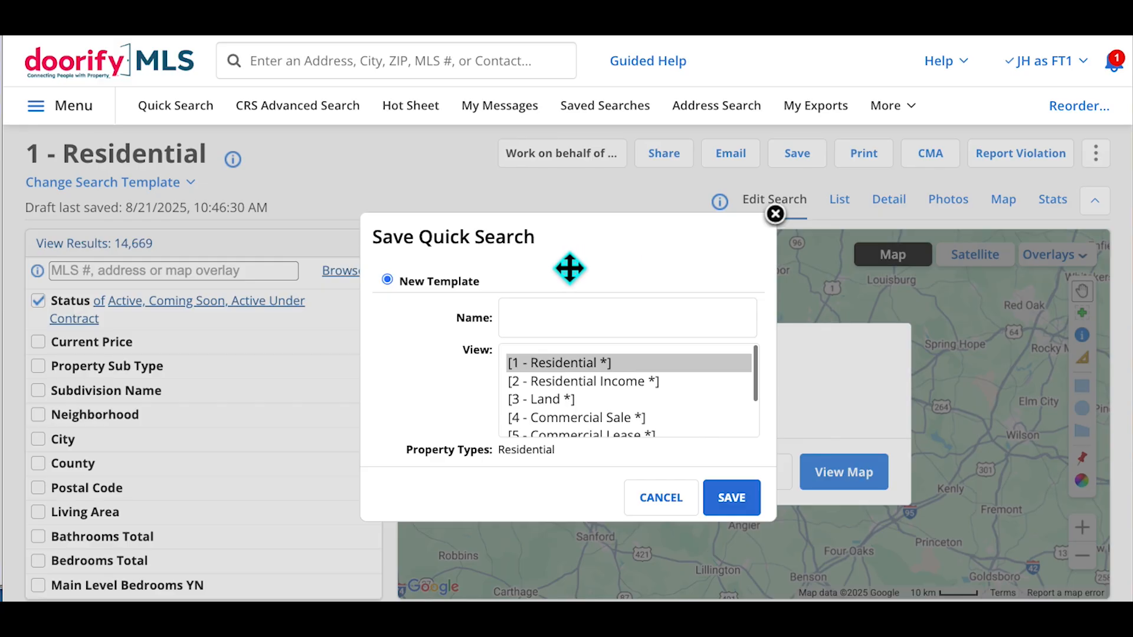
pyautogui.click(573, 334)
pyautogui.write('0 -')
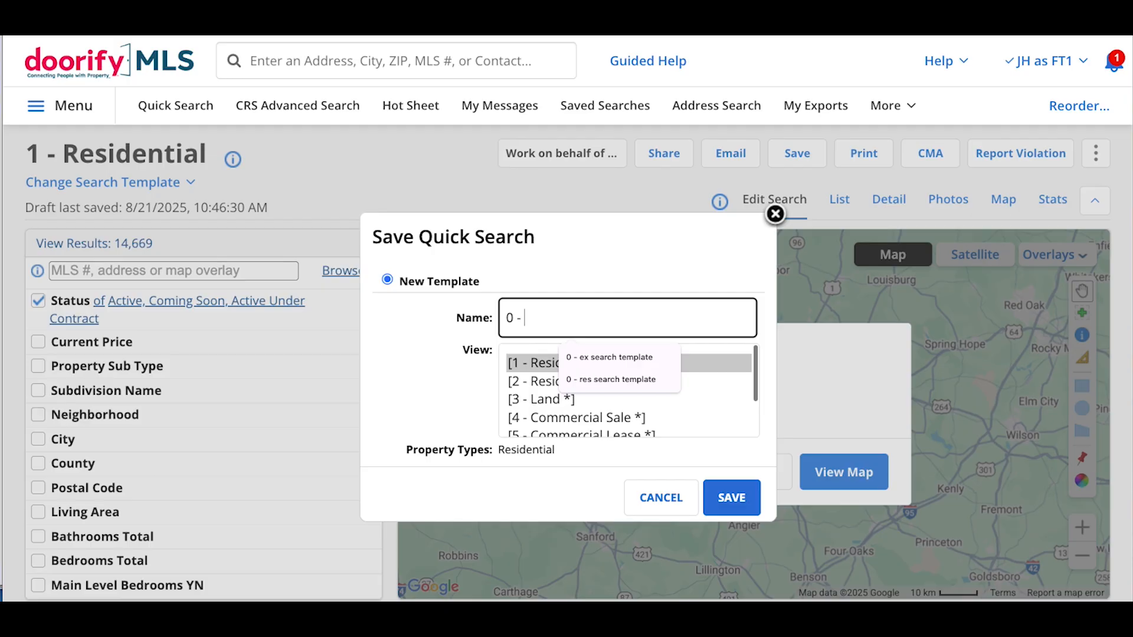
pyautogui.write('R')
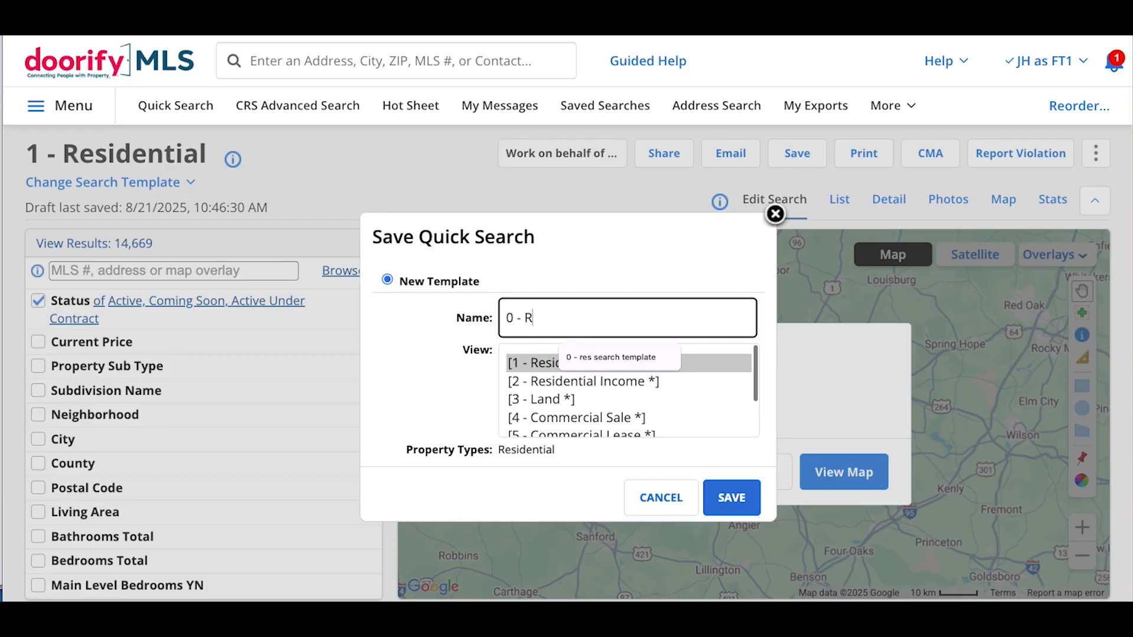
pyautogui.write('es Search Template')
pyautogui.click(398, 342)
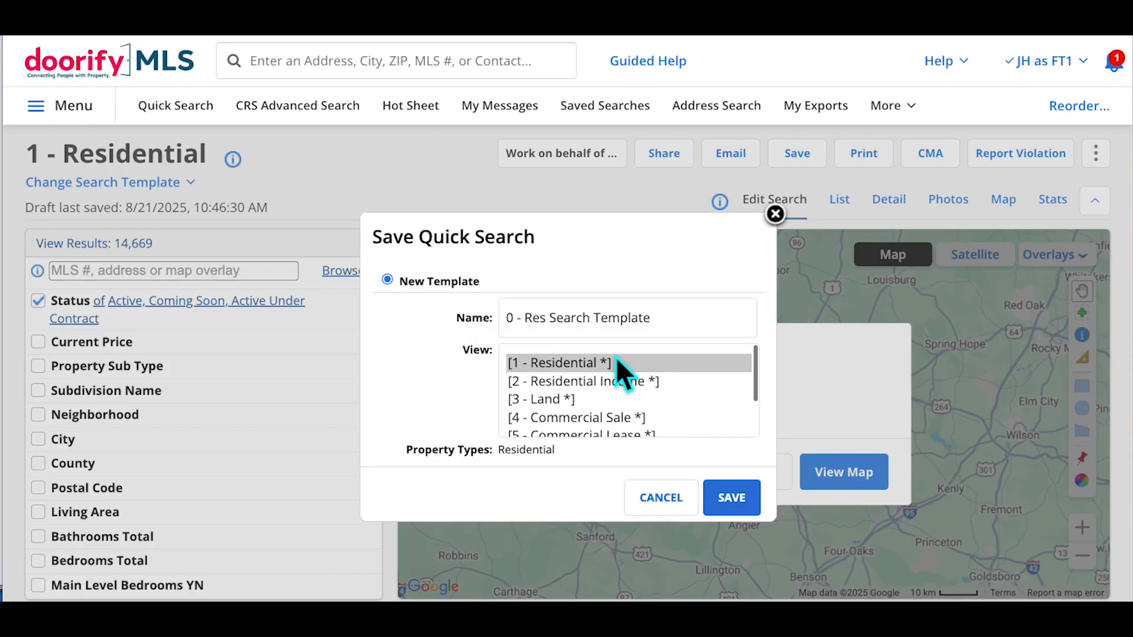
pyautogui.click(745, 508)
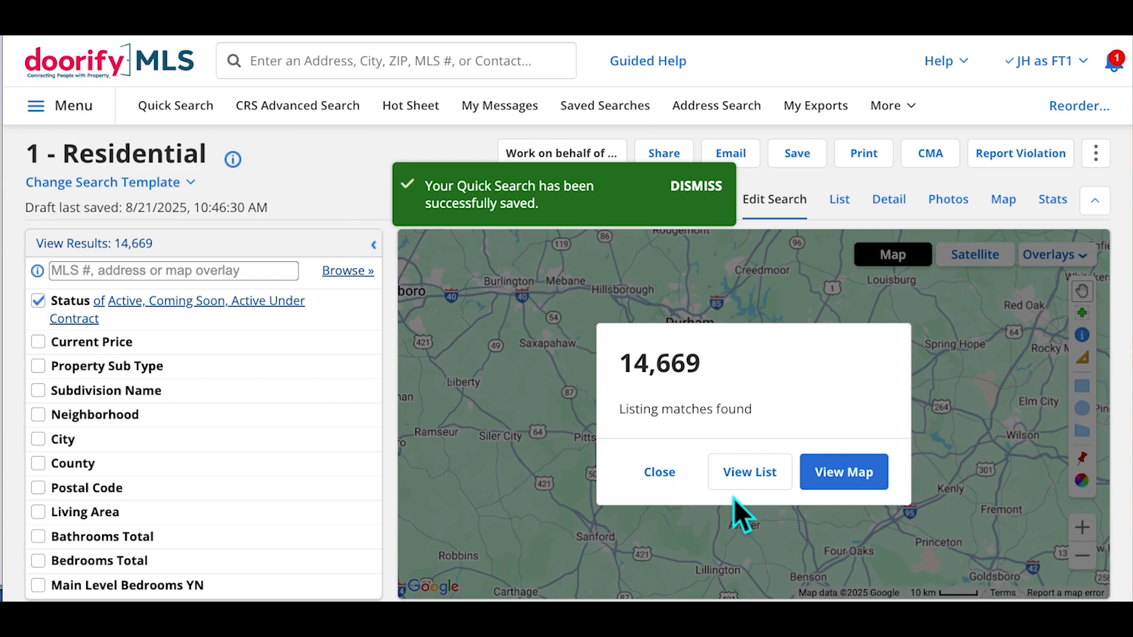
# Switch the search to the 0 - Res Search Template and scroll its criteria
pyautogui.click(190, 182)
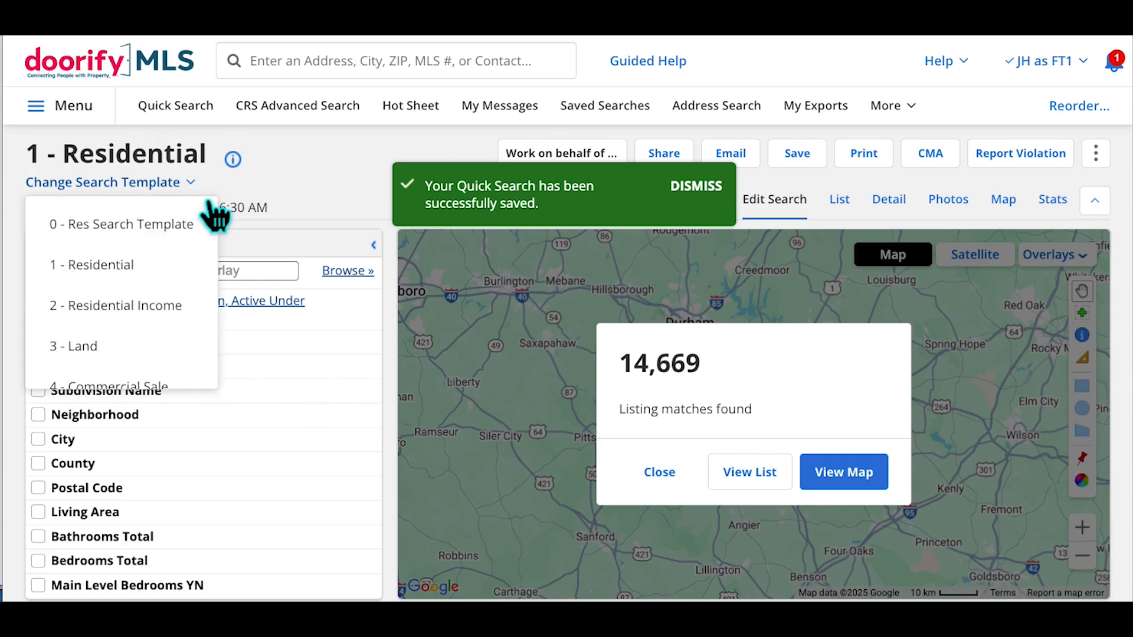
pyautogui.click(135, 230)
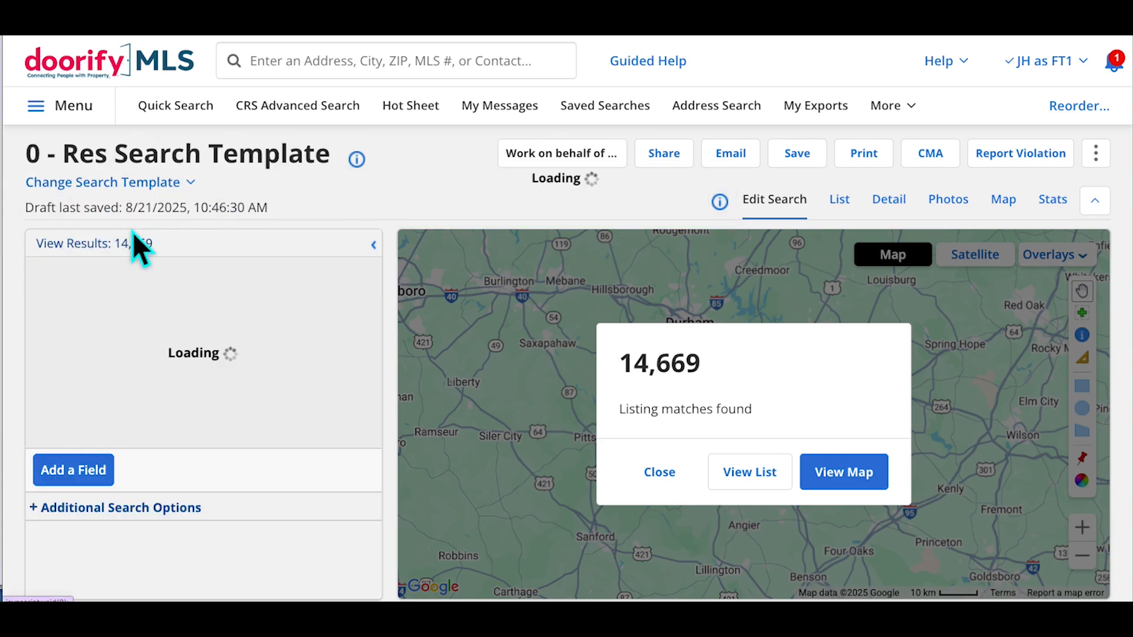
pyautogui.scroll(-5, 292, 371)
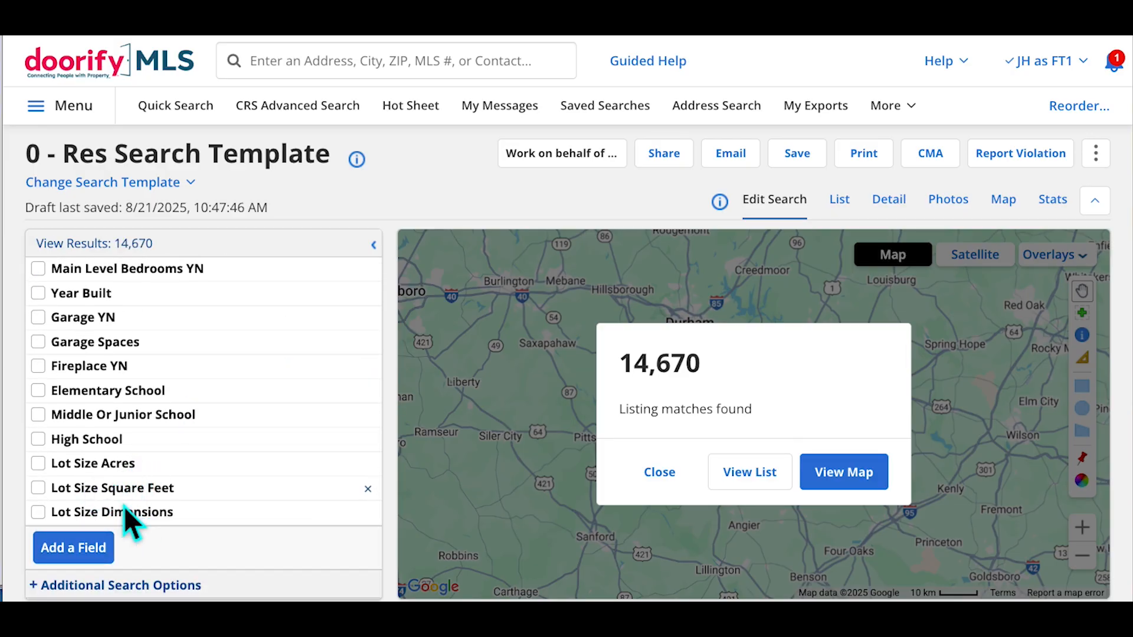
pyautogui.scroll(10, 127, 507)
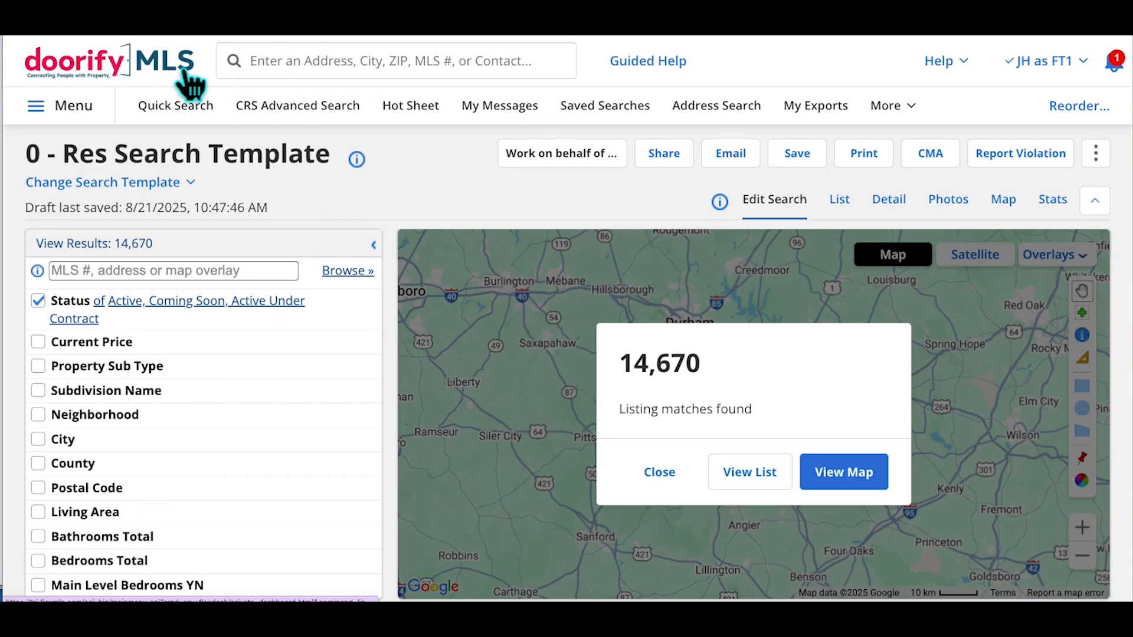
# From the dashboard, start a new quick search and review its lot size criteria
pyautogui.click(186, 71)
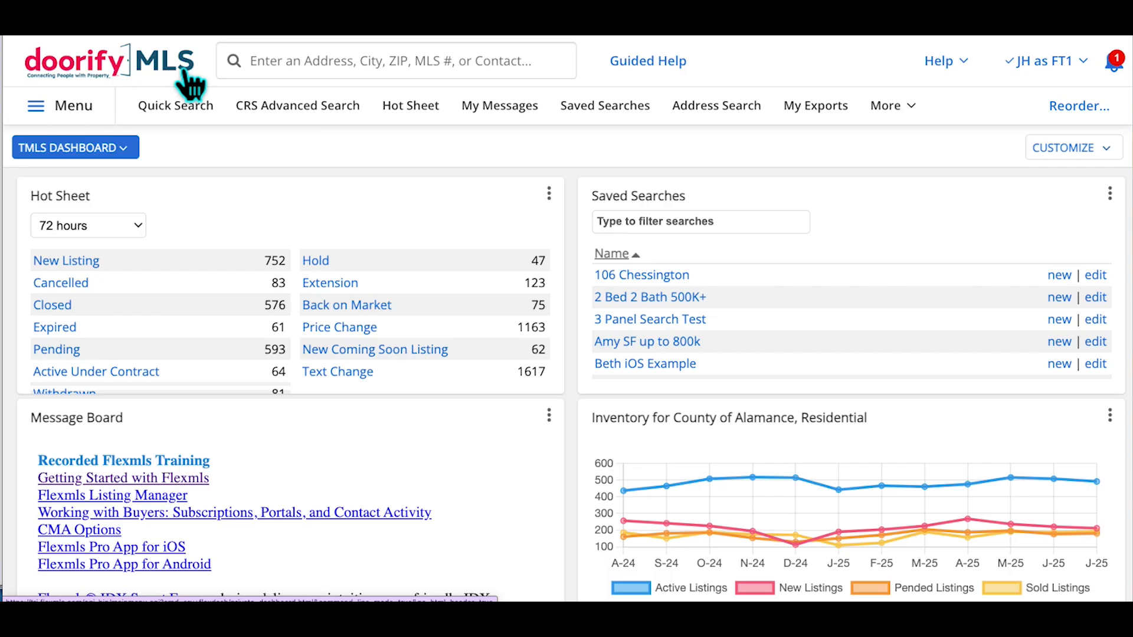
pyautogui.click(193, 119)
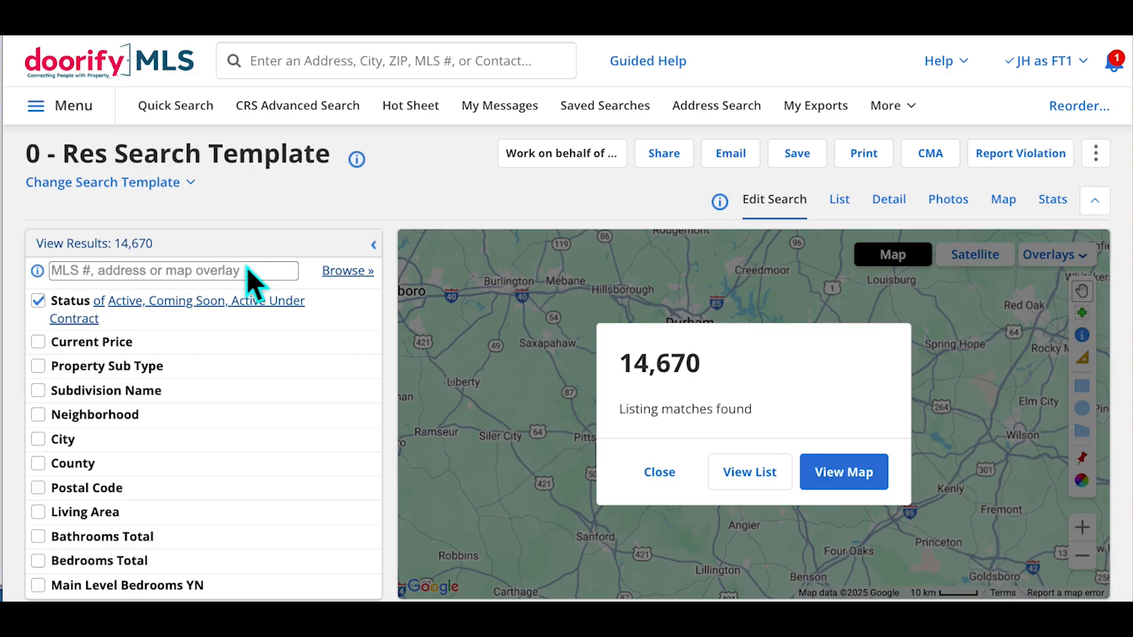
pyautogui.scroll(-5, 285, 417)
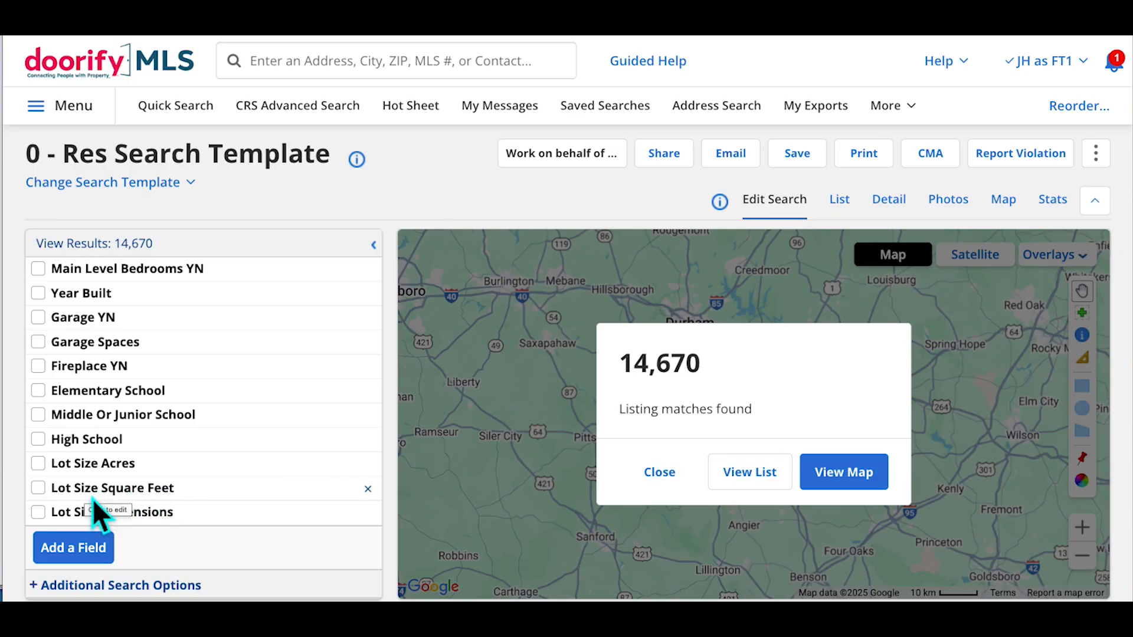
pyautogui.scroll(5, 194, 487)
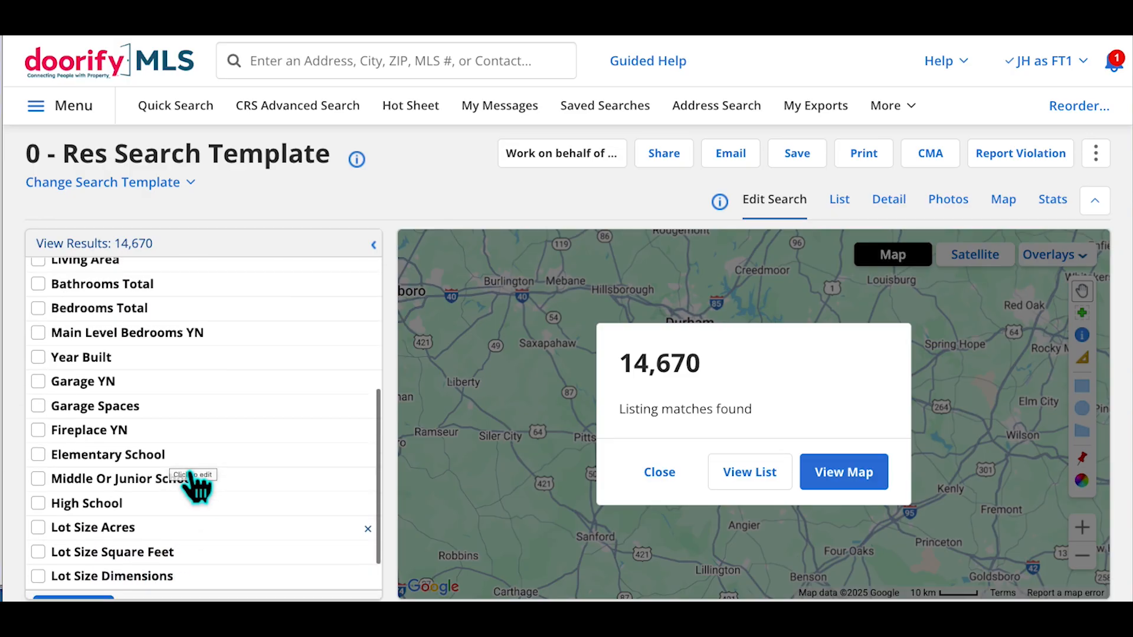
pyautogui.scroll(2, 197, 487)
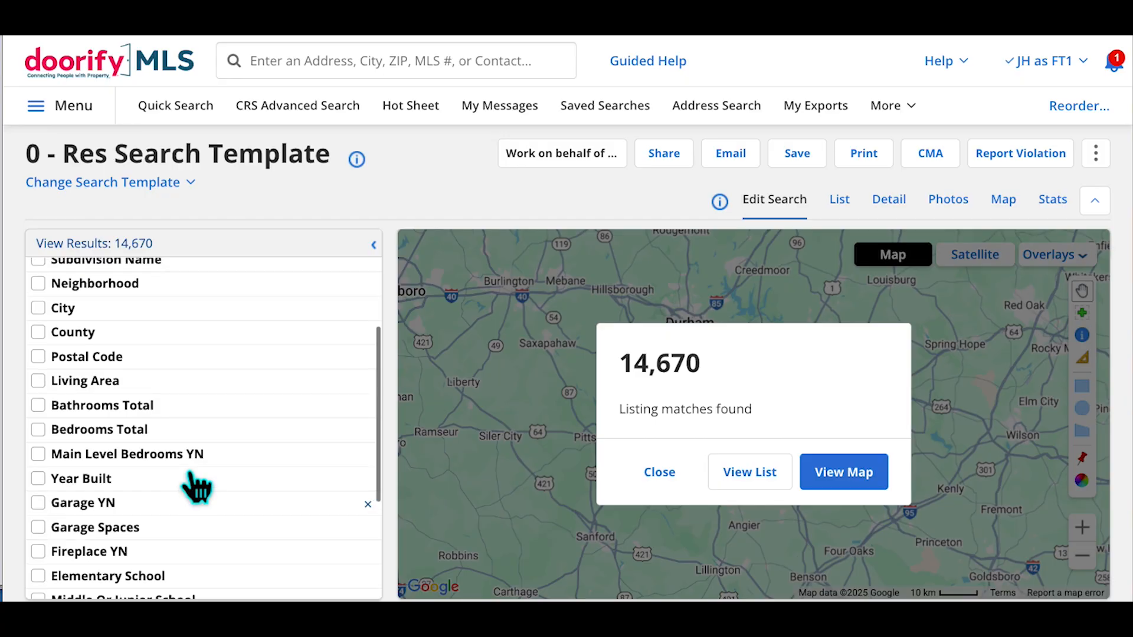
pyautogui.scroll(-1, 197, 487)
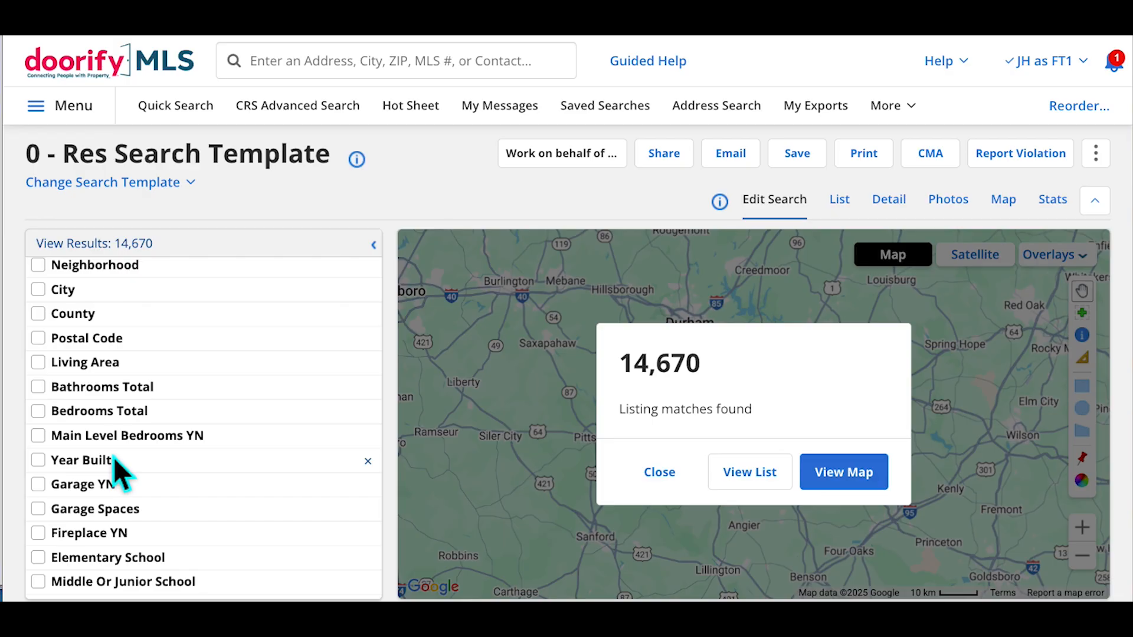
pyautogui.scroll(-3, 220, 556)
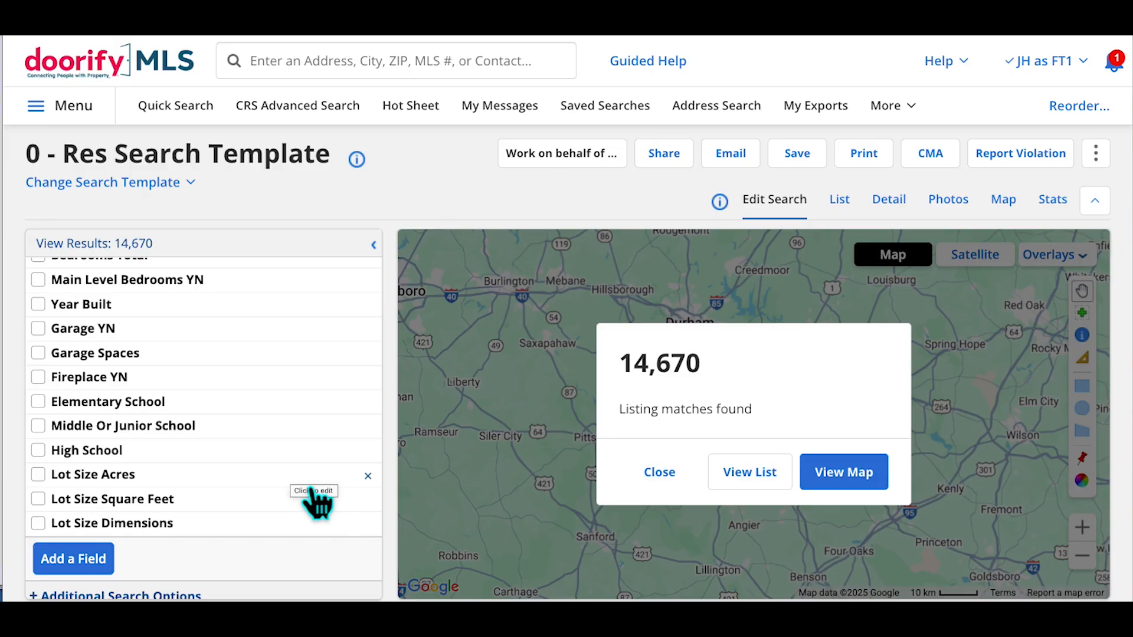
pyautogui.scroll(5, 313, 502)
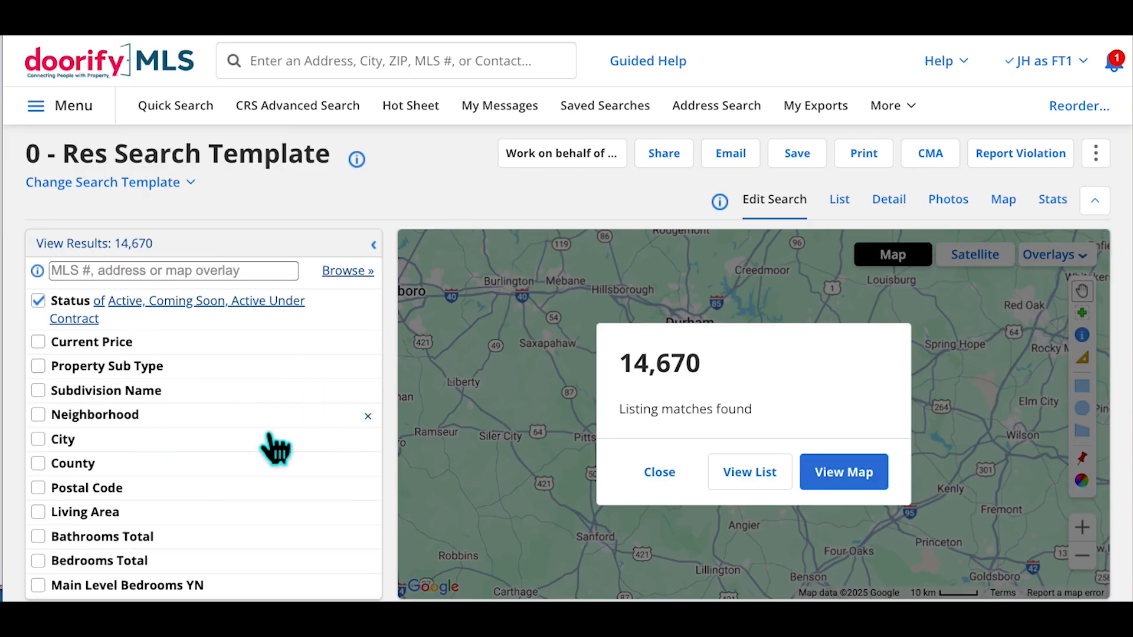
# Remove CRS Advanced Search and General Preferences from the menu favourites
pyautogui.click(99, 121)
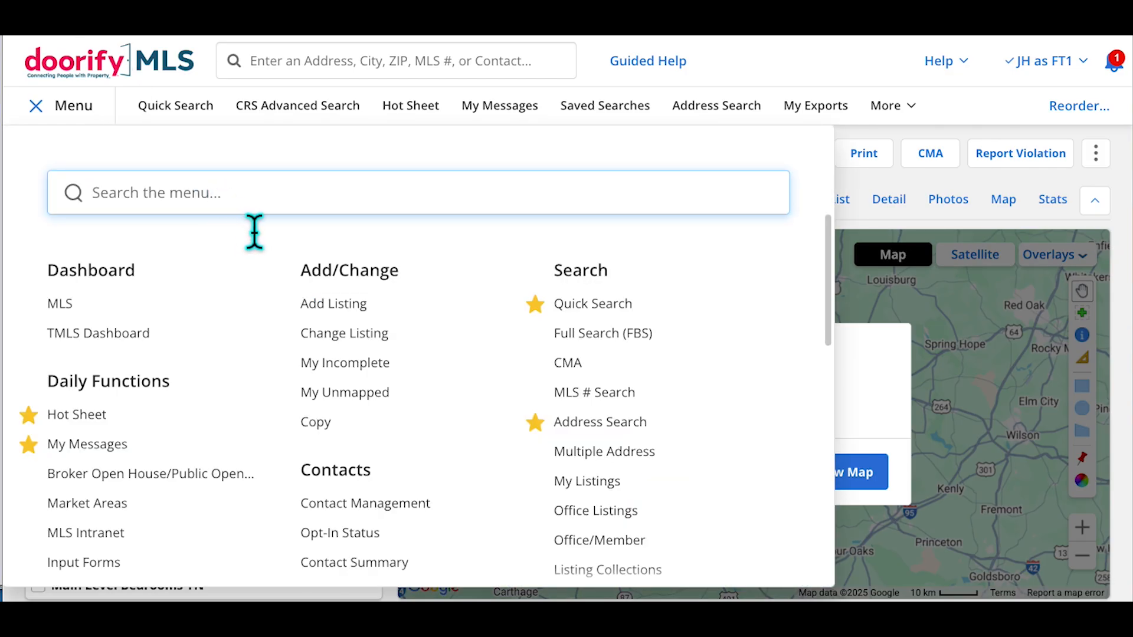
pyautogui.scroll(-1, 301, 297)
pyautogui.scroll(-6, 304, 310)
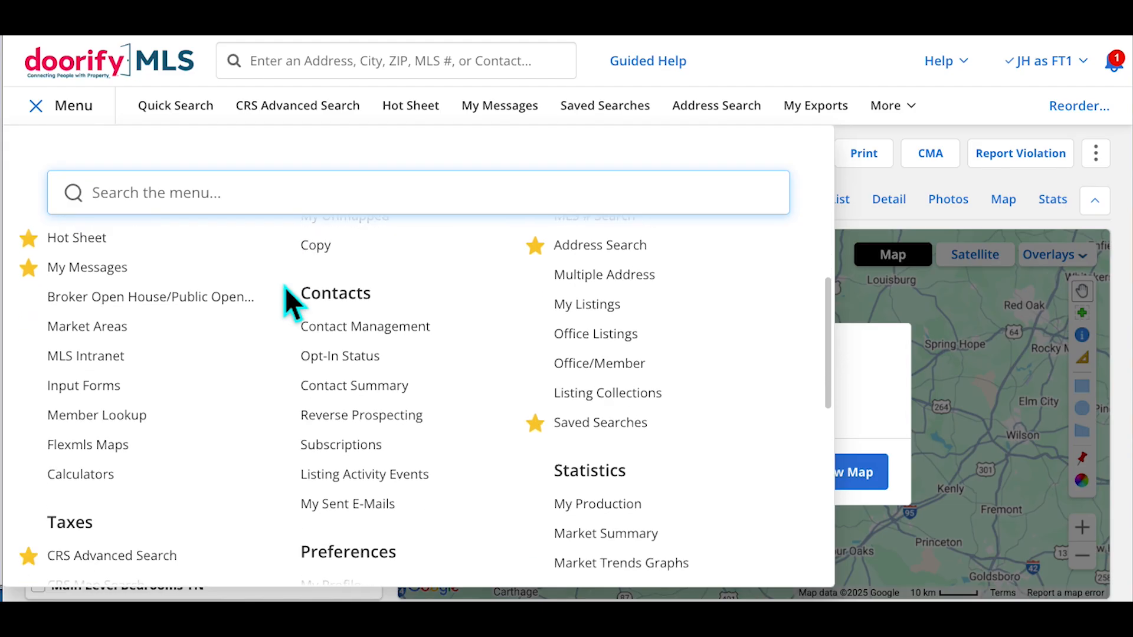
pyautogui.scroll(-1, 297, 296)
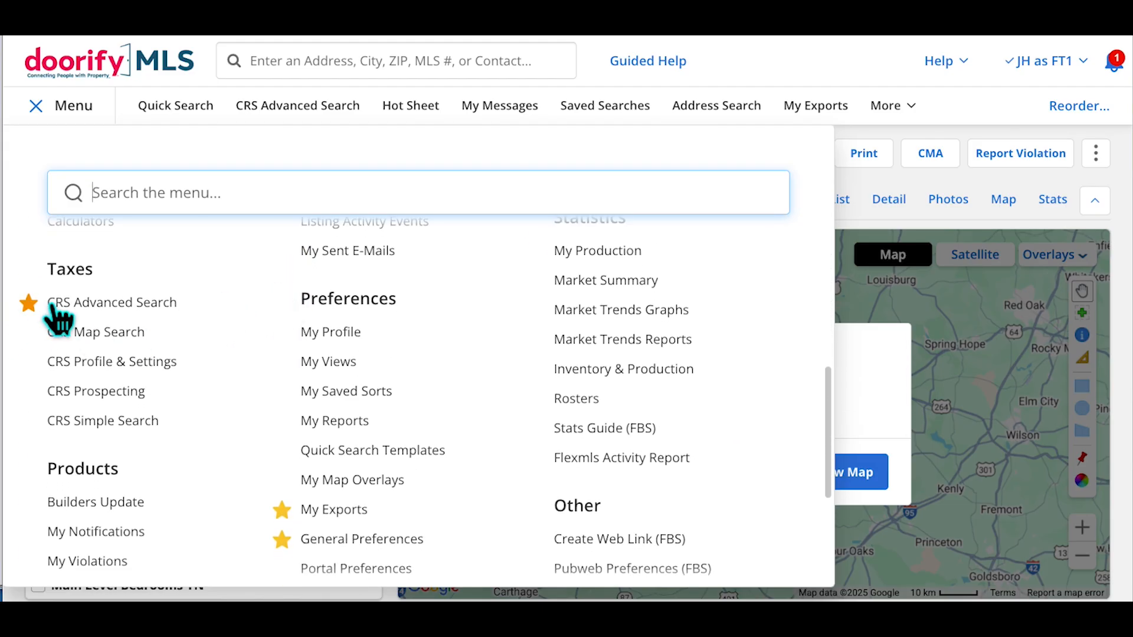
pyautogui.click(28, 303)
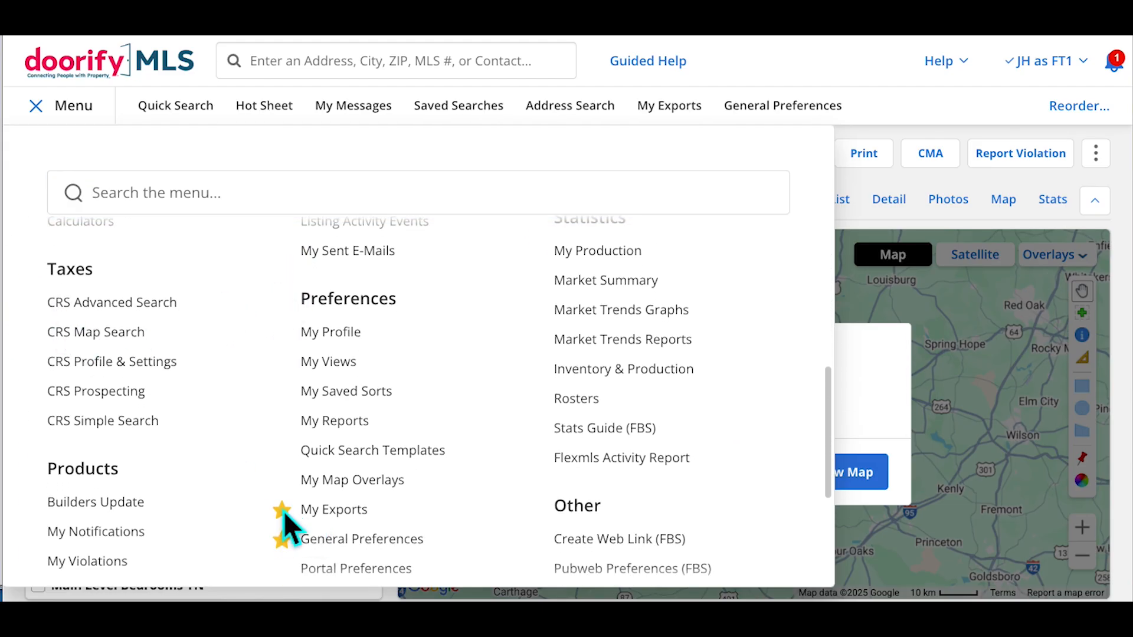
pyautogui.click(282, 539)
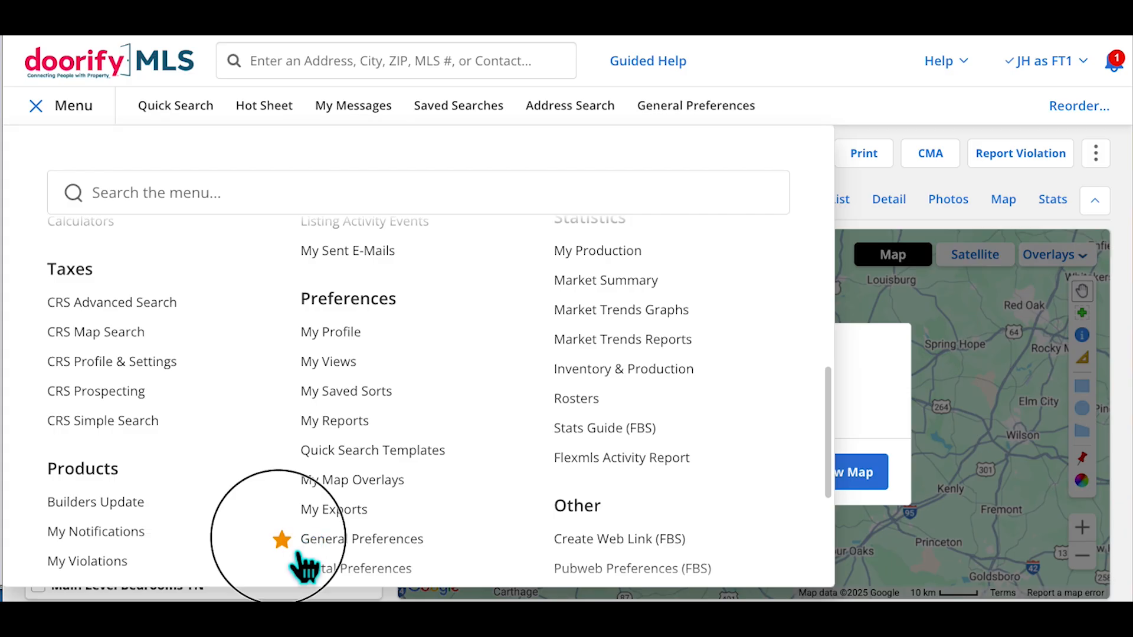
# Favourite Quick Search Templates and open its template list
pyautogui.scroll(-1, 396, 472)
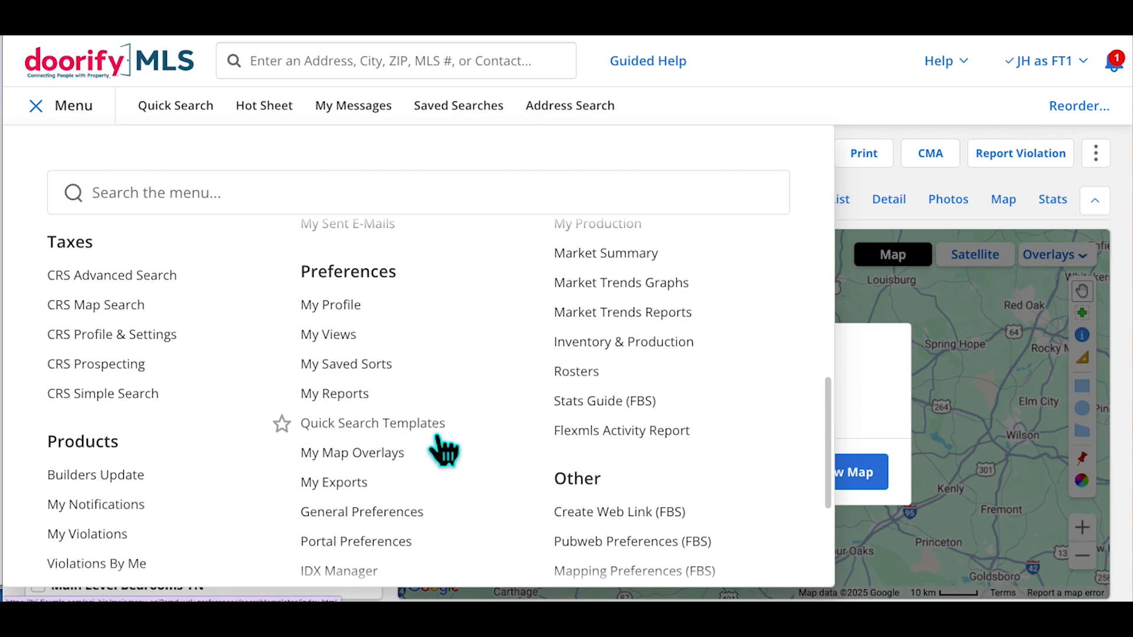
pyautogui.click(282, 424)
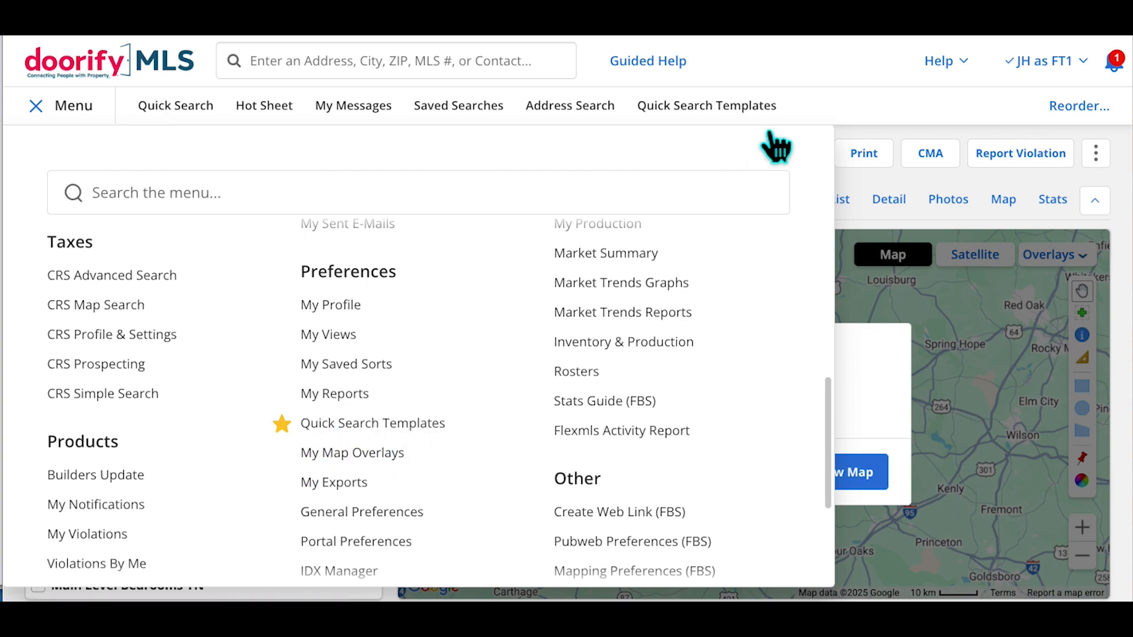
pyautogui.click(379, 438)
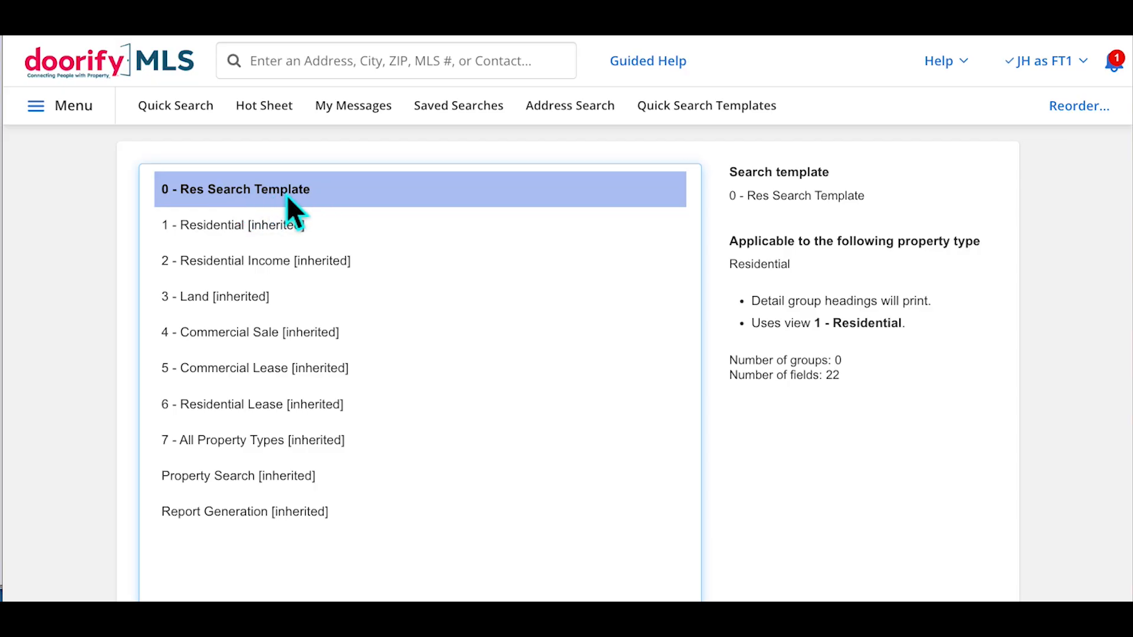
pyautogui.click(270, 228)
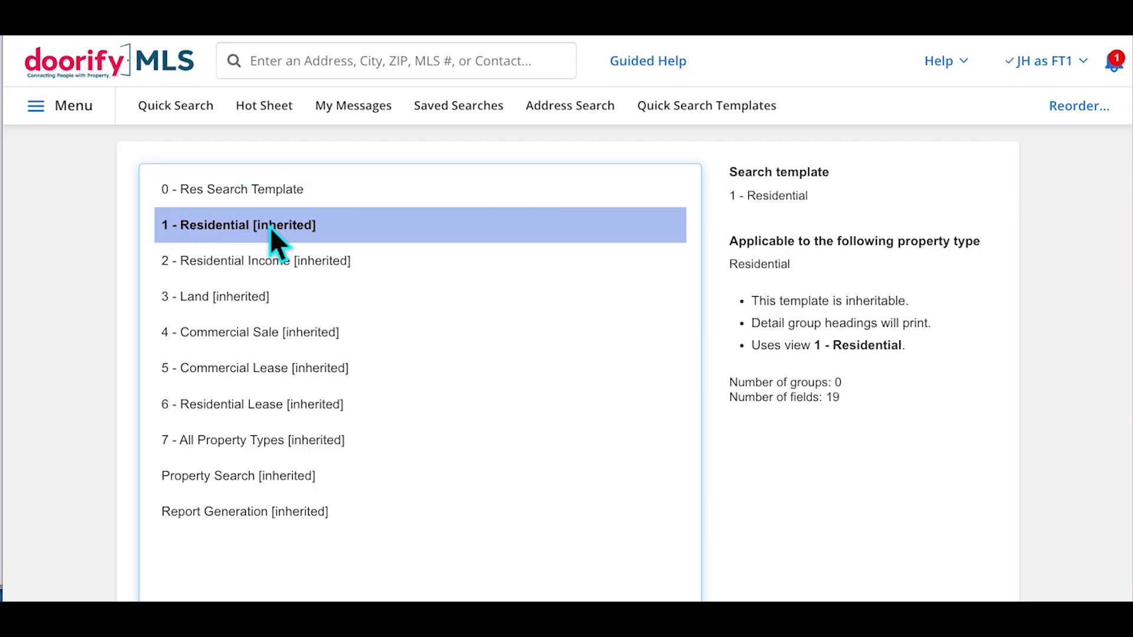
pyautogui.click(278, 266)
pyautogui.click(258, 300)
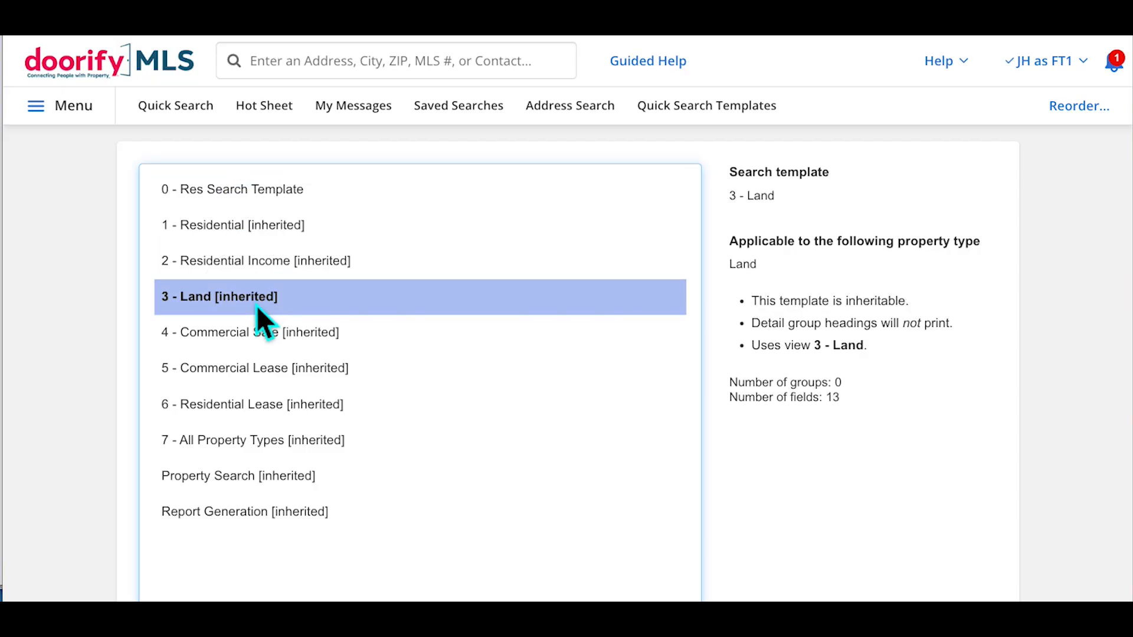
pyautogui.click(267, 332)
pyautogui.click(295, 233)
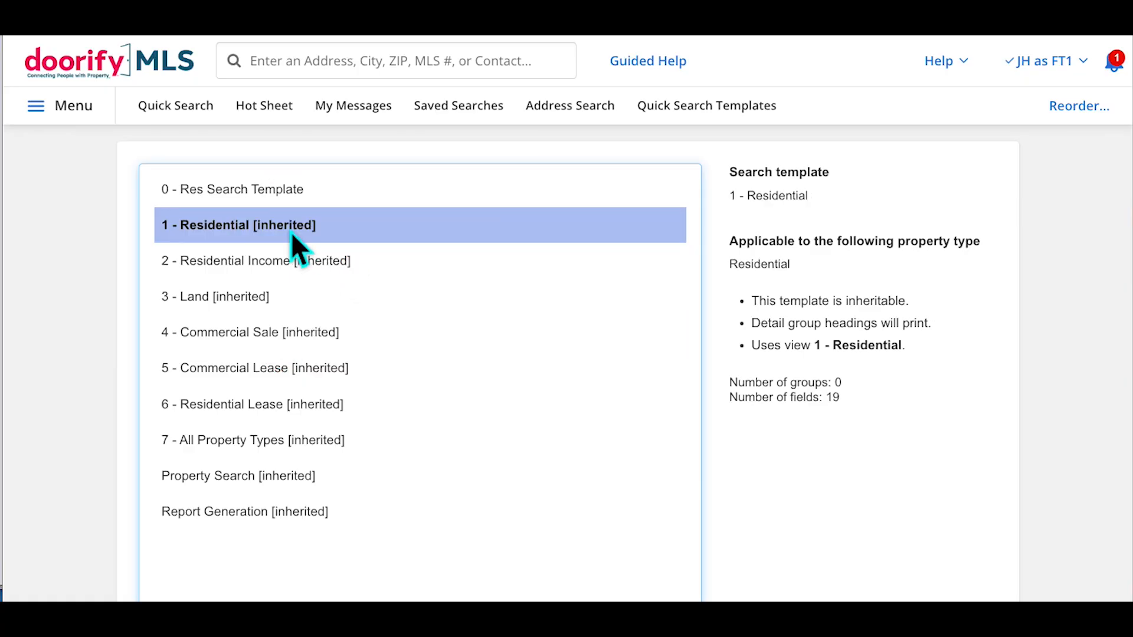
pyautogui.scroll(-3, 826, 324)
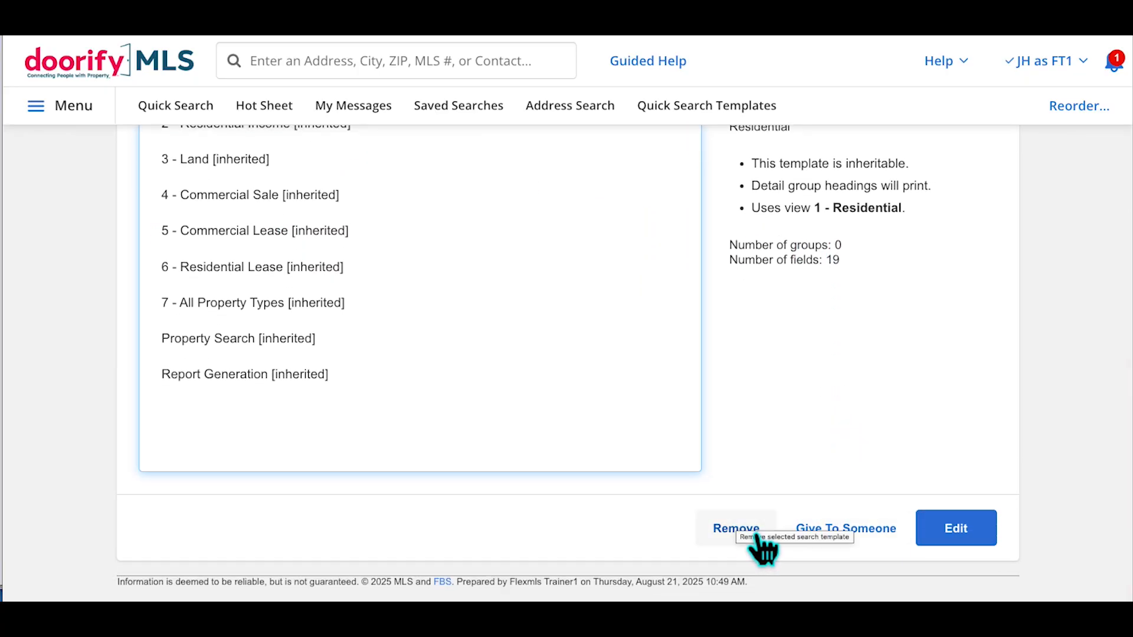
pyautogui.scroll(4, 761, 545)
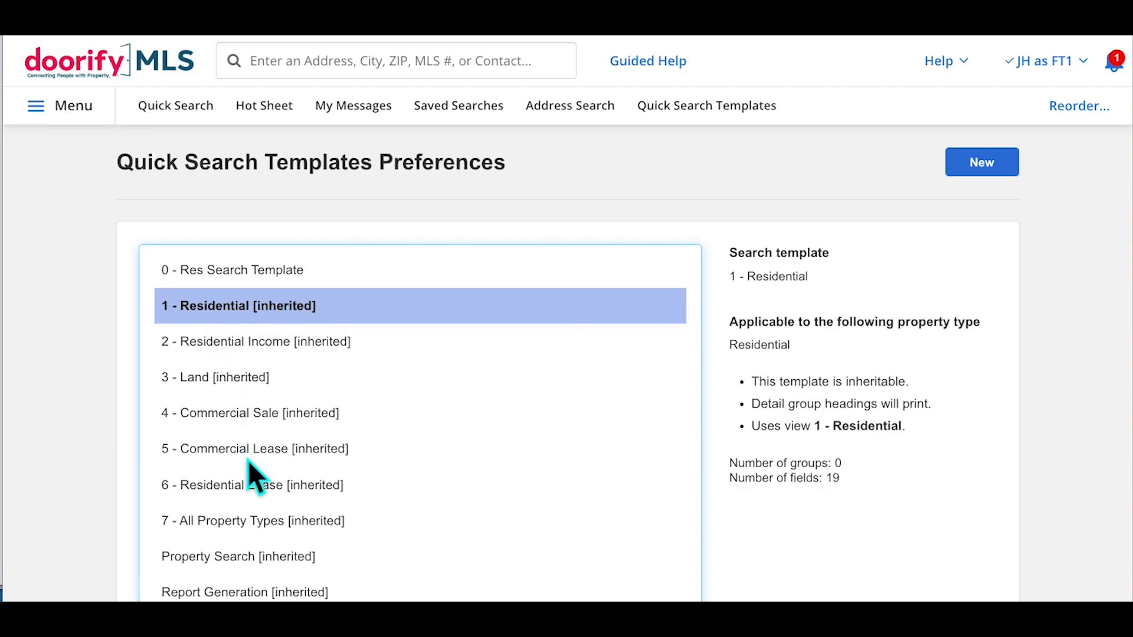
pyautogui.click(238, 282)
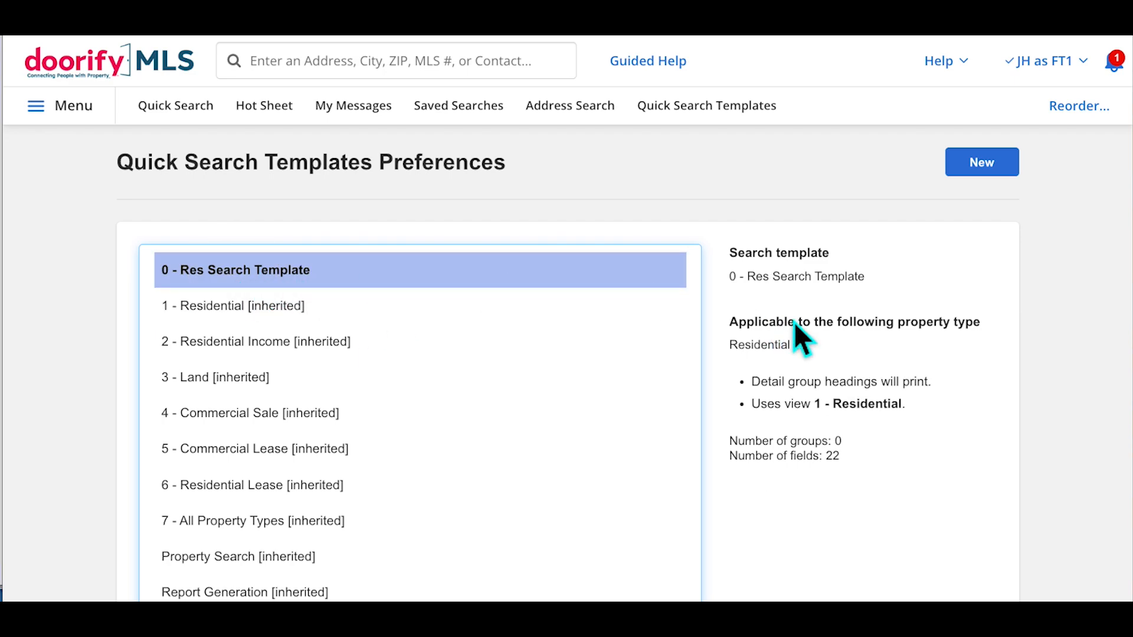
pyautogui.scroll(-4, 794, 321)
pyautogui.scroll(2, 794, 321)
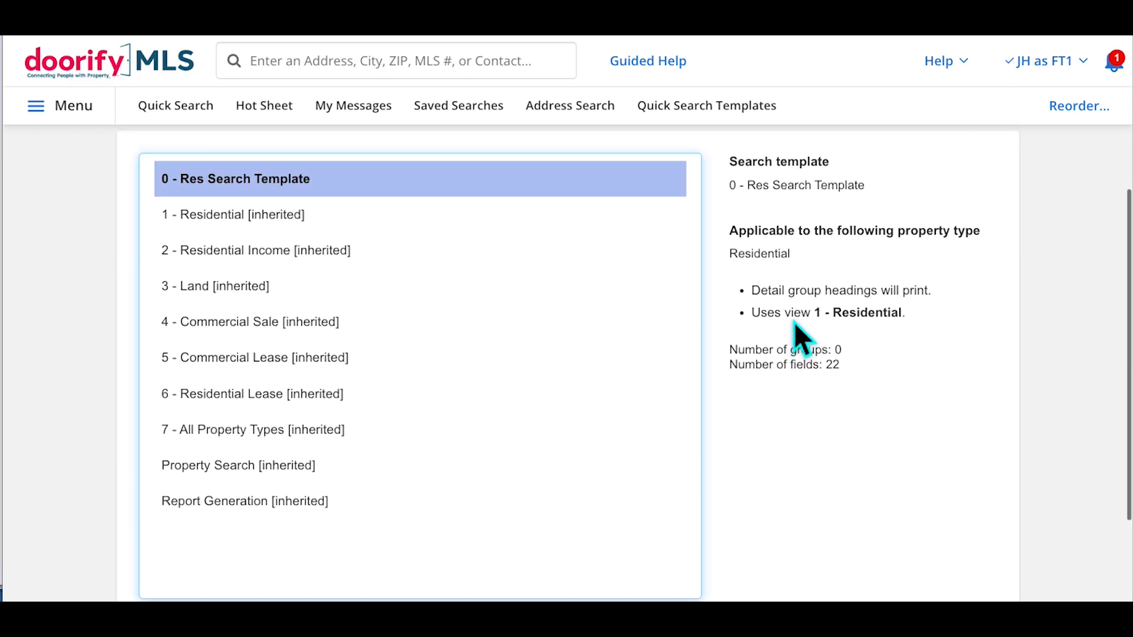
pyautogui.scroll(-2, 795, 327)
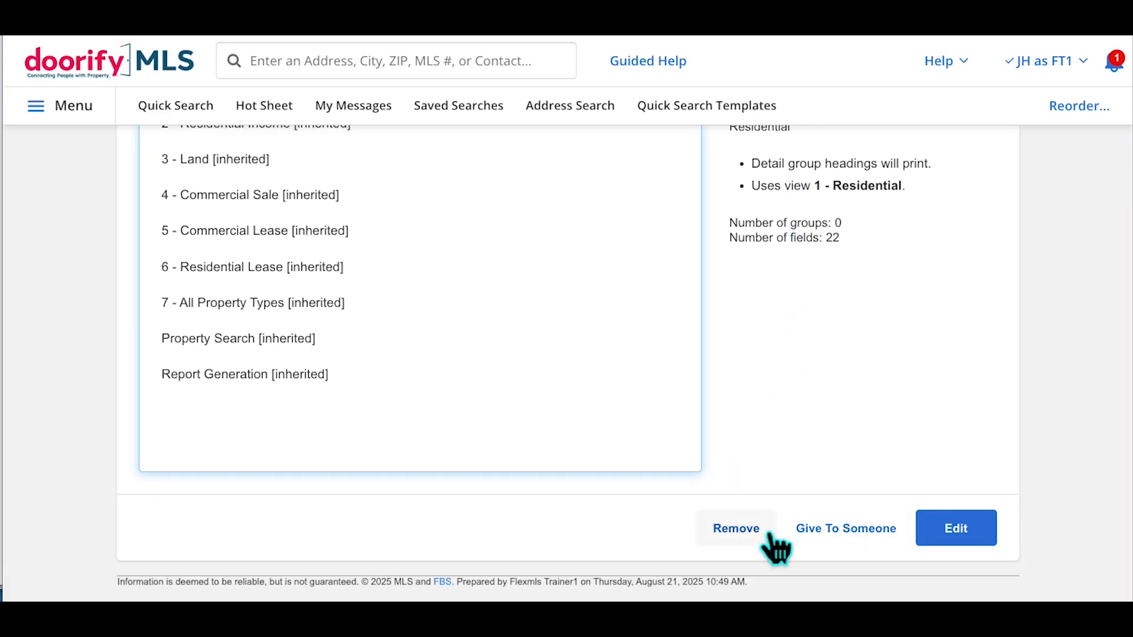
pyautogui.scroll(4, 776, 442)
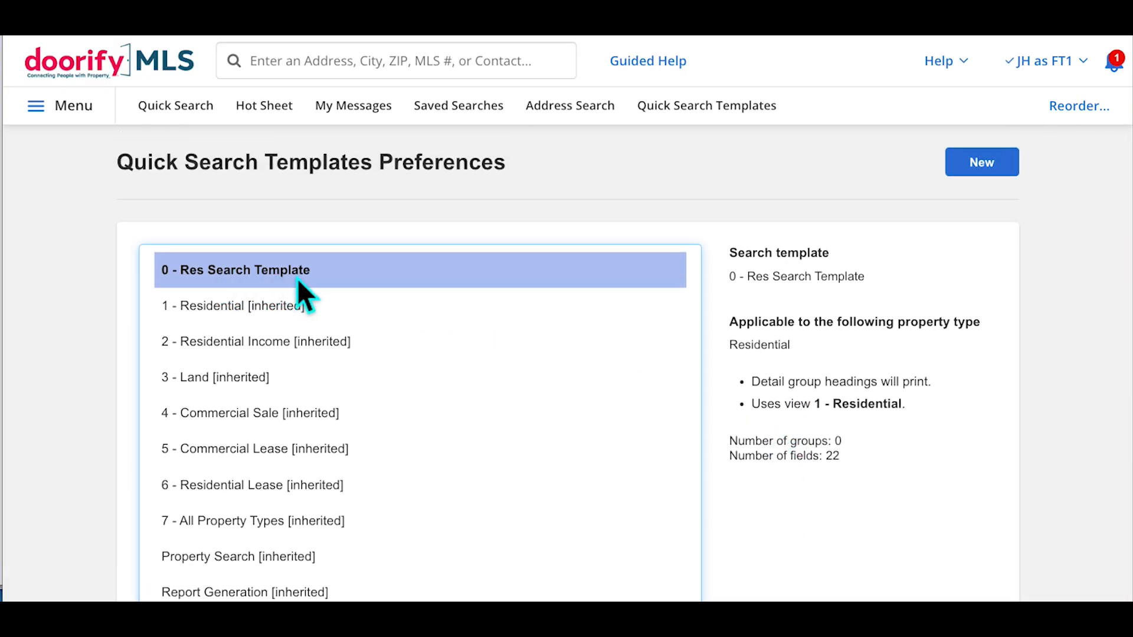
pyautogui.scroll(-3, 913, 277)
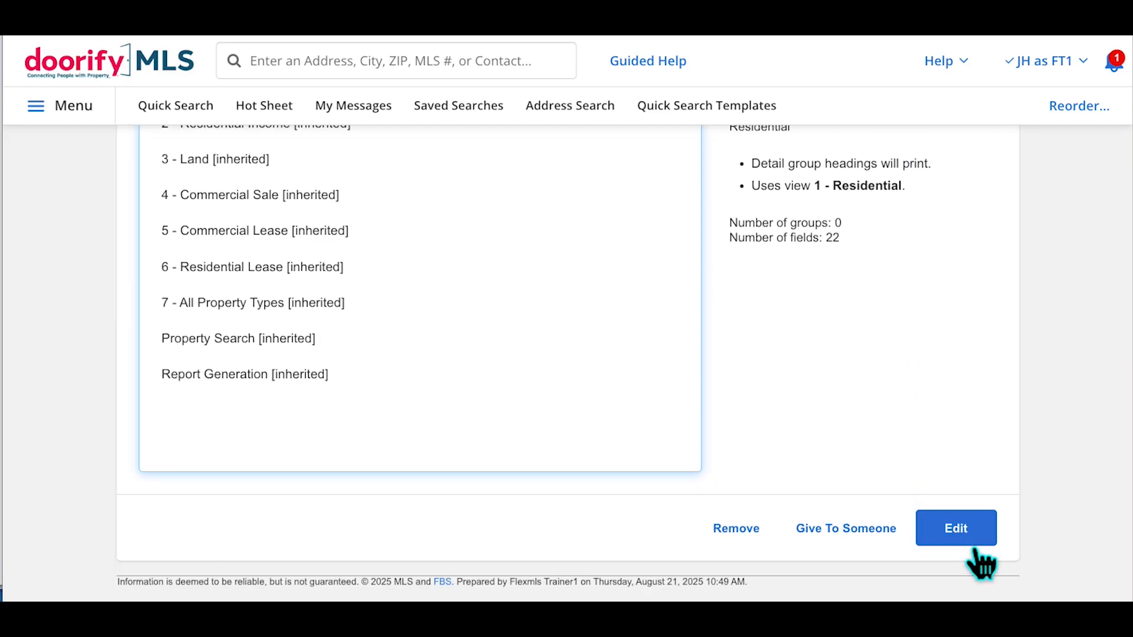
# Edit the 0 - Res Search Template and continue to its Choose Fields page
pyautogui.click(973, 543)
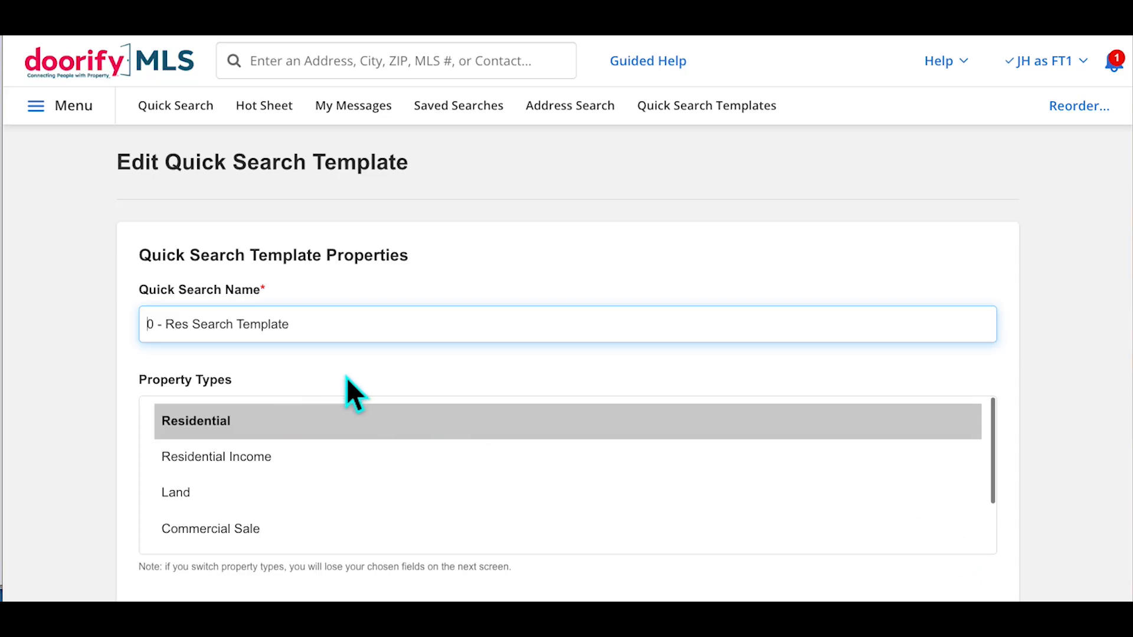
pyautogui.scroll(-2, 347, 378)
pyautogui.scroll(-1, 293, 375)
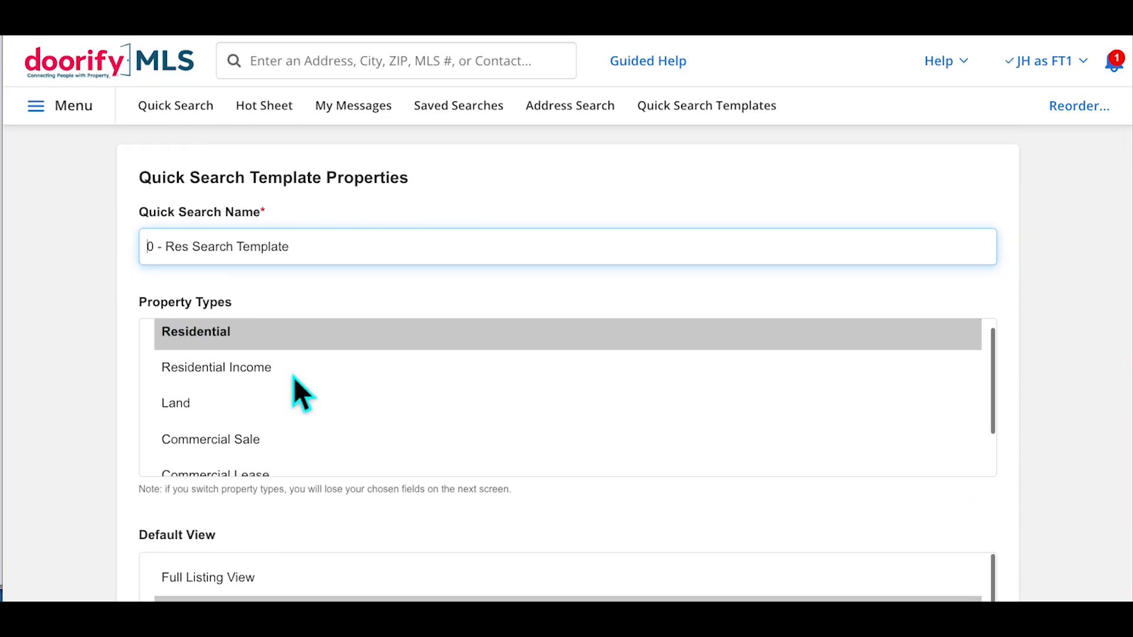
pyautogui.scroll(-2, 293, 376)
pyautogui.scroll(-4, 1032, 407)
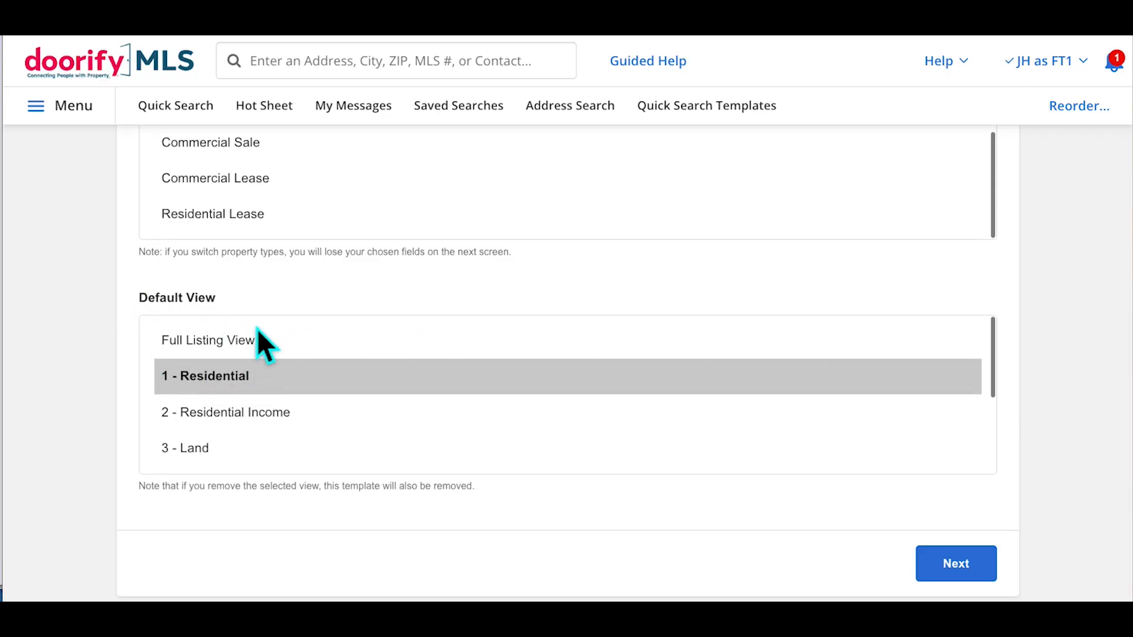
pyautogui.click(980, 573)
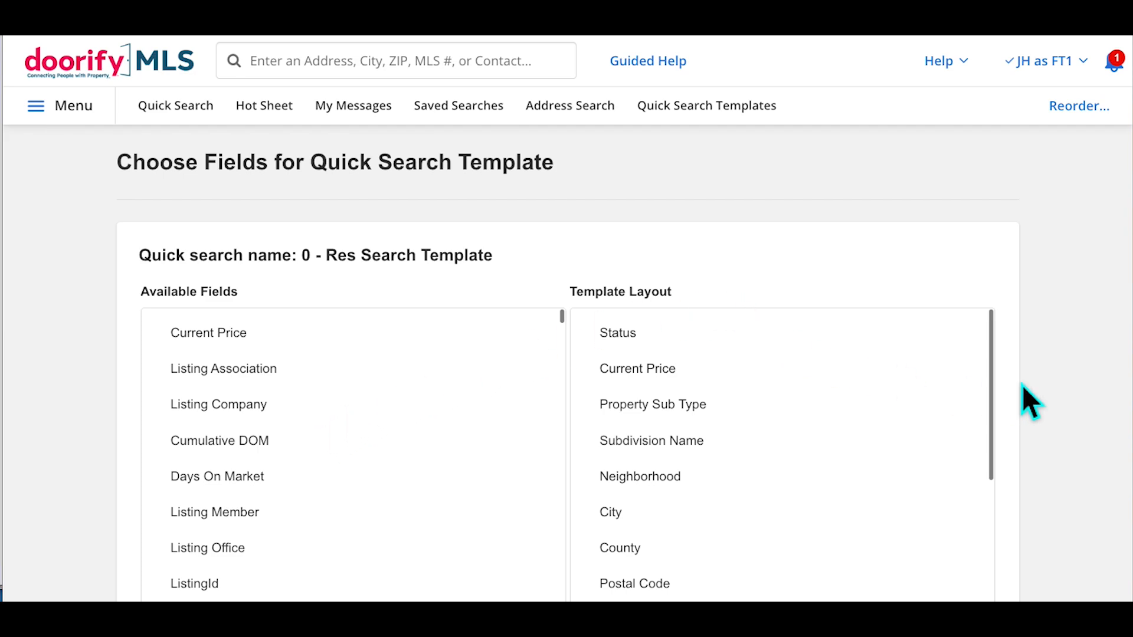
# Select the three Lot Size fields, Lot Size Acres through Lot Size Dimensions, in the Template Layout
pyautogui.click(997, 379)
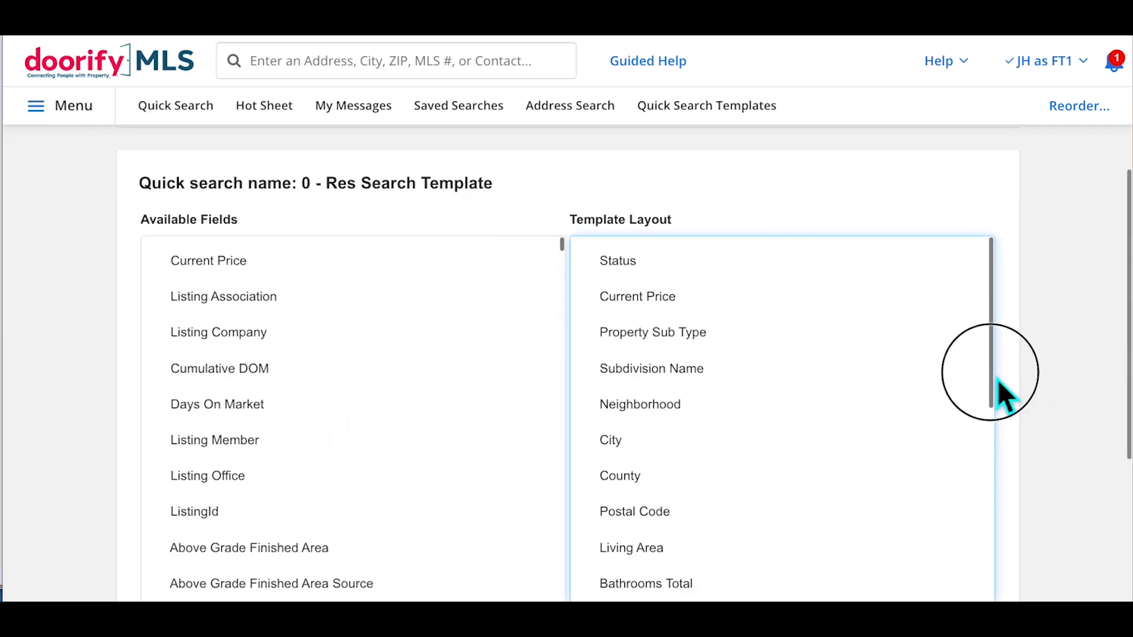
pyautogui.click(996, 397)
pyautogui.scroll(-3, 1039, 420)
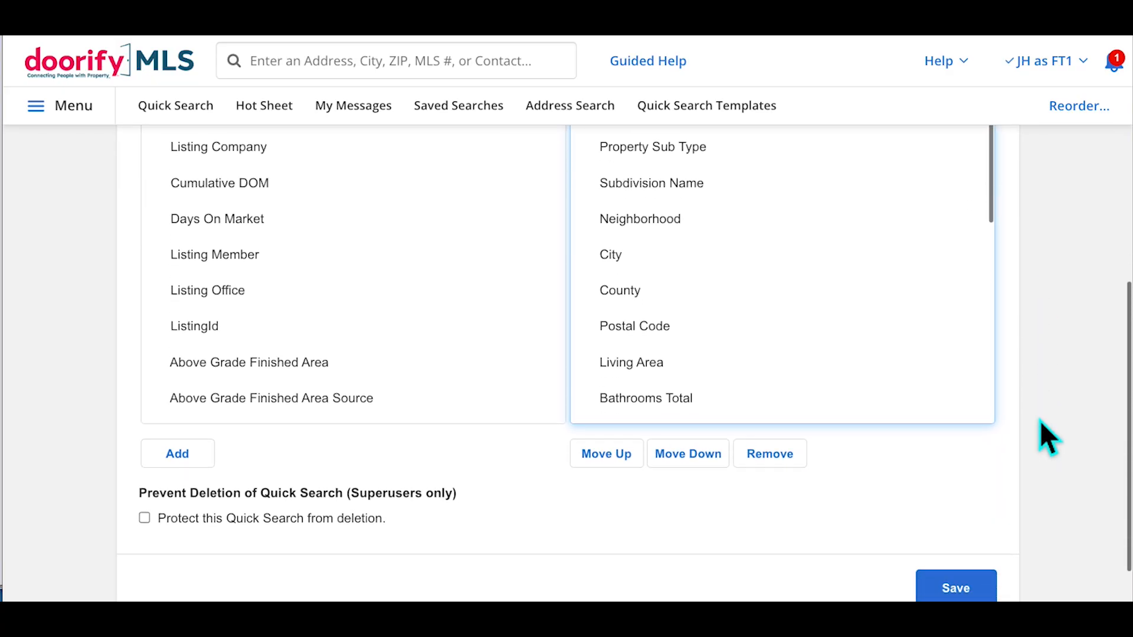
pyautogui.scroll(-2, 738, 340)
pyautogui.scroll(-2, 739, 342)
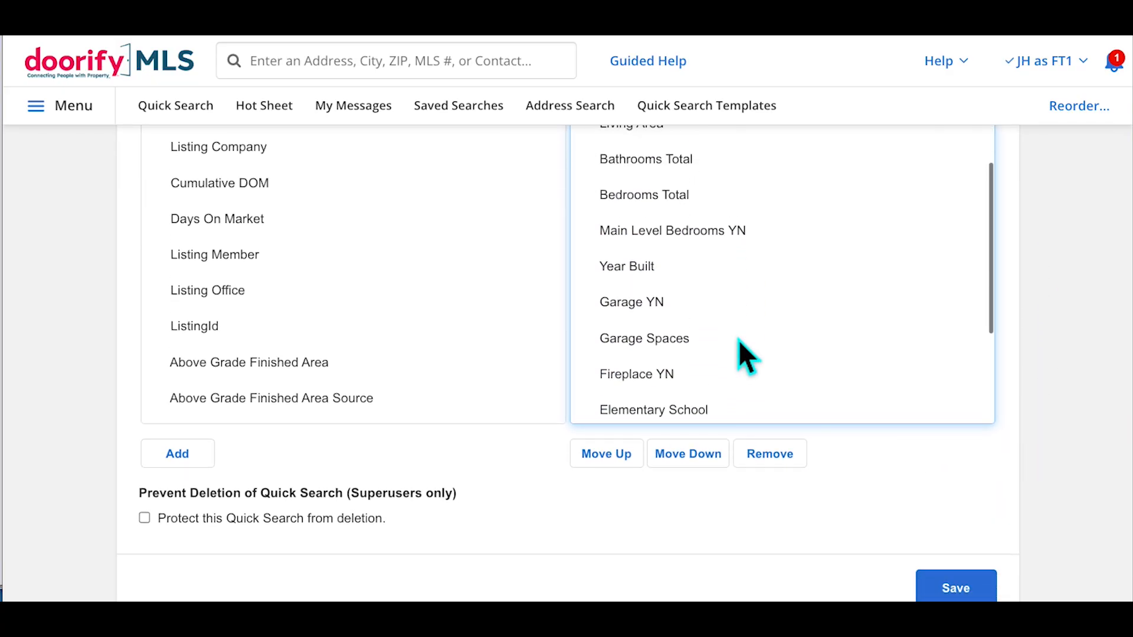
pyautogui.scroll(3, 738, 339)
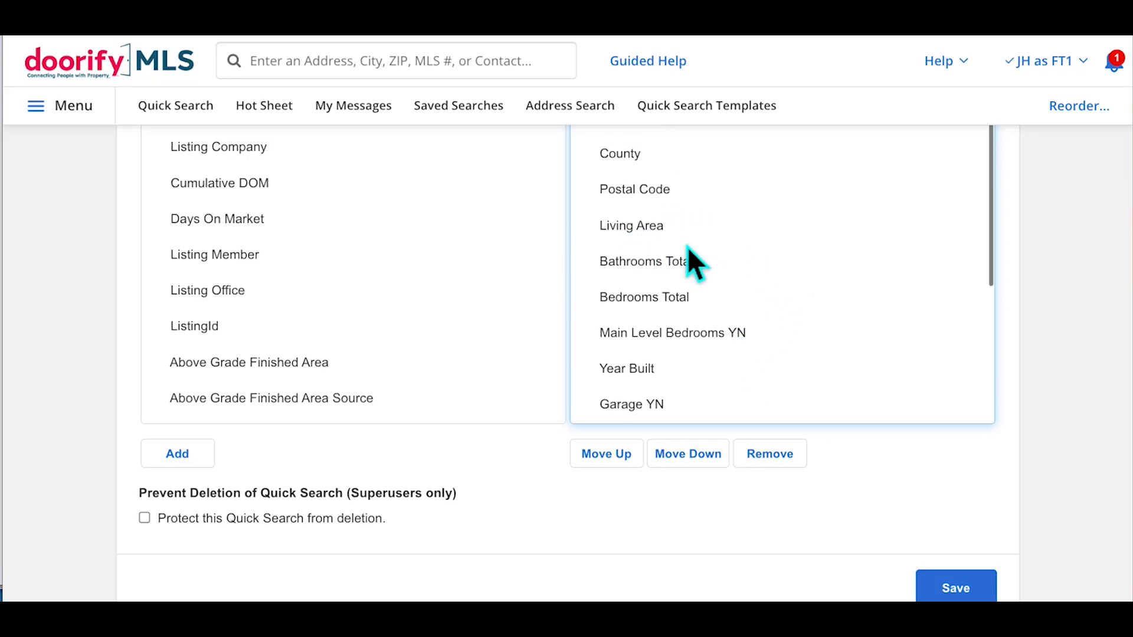
pyautogui.scroll(-6, 746, 360)
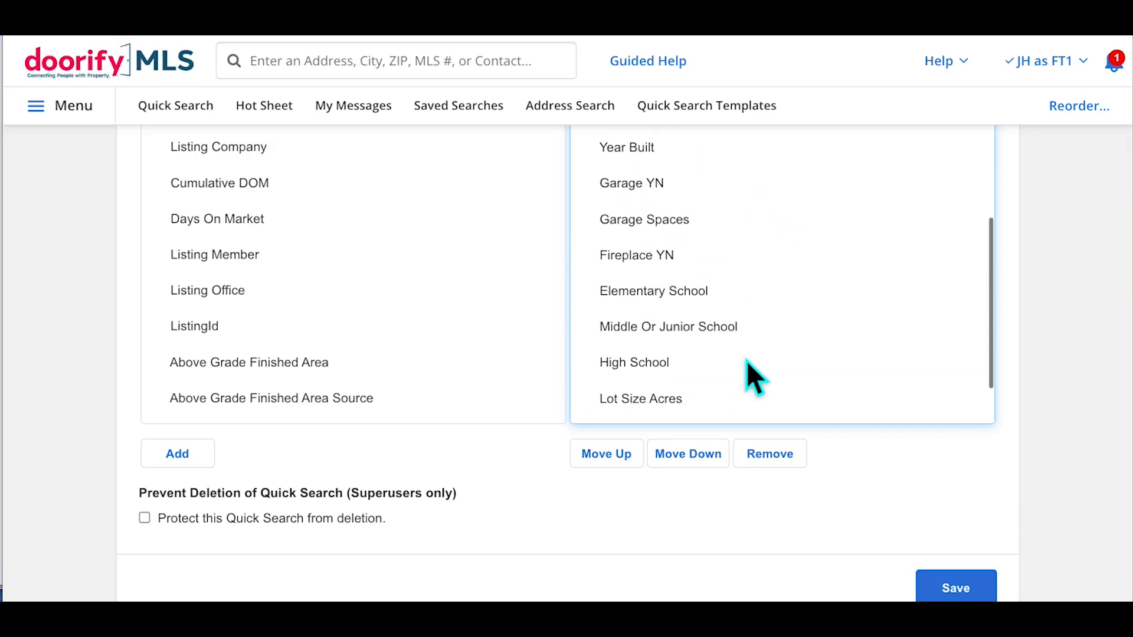
pyautogui.click(659, 334)
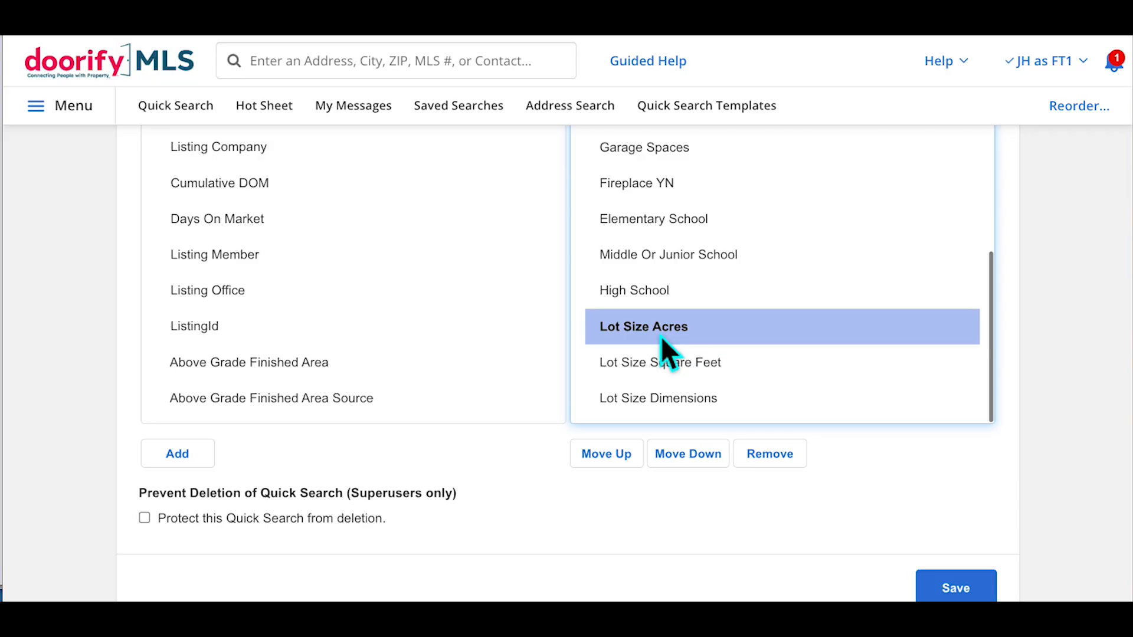
pyautogui.keyDown('shift'); pyautogui.click(655, 401); pyautogui.keyUp('shift')
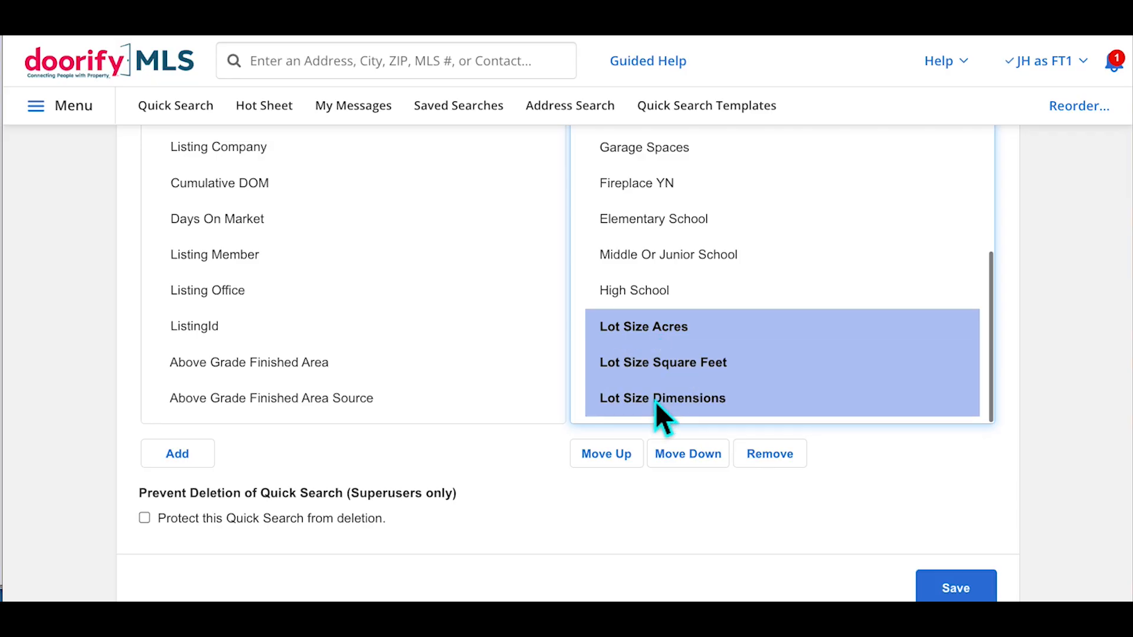
# Move the Lot Size fields up until they follow Main Level Bedrooms YN, above Year Built
pyautogui.click(719, 468)
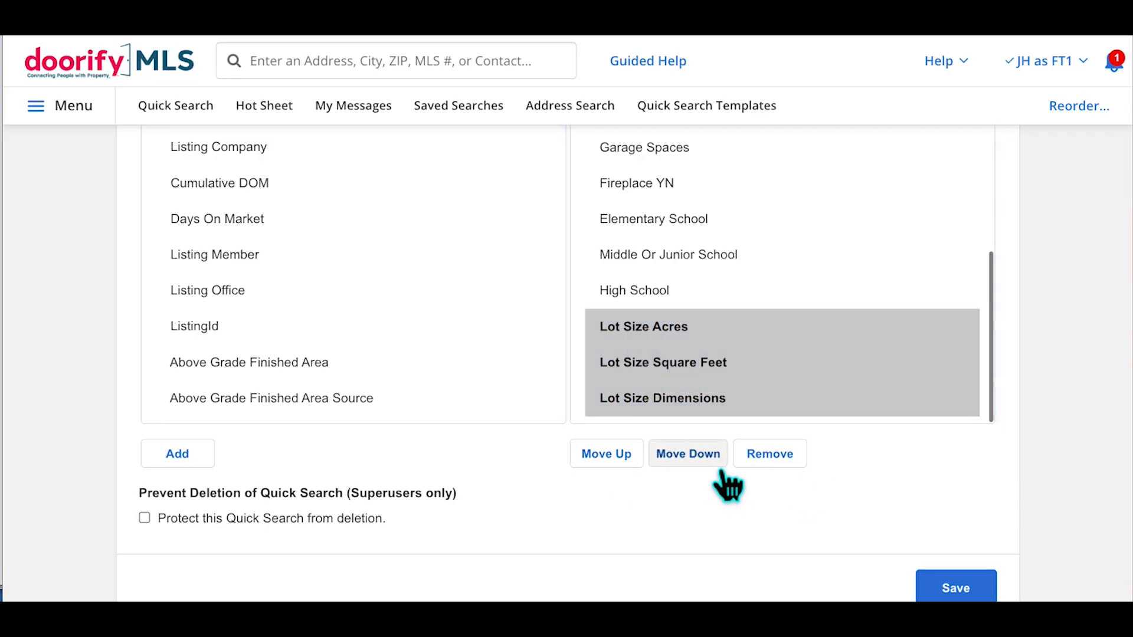
pyautogui.click(627, 466)
pyautogui.click(627, 466)
pyautogui.click(627, 466)
pyautogui.click(627, 466)
pyautogui.click(627, 466)
pyautogui.click(627, 466)
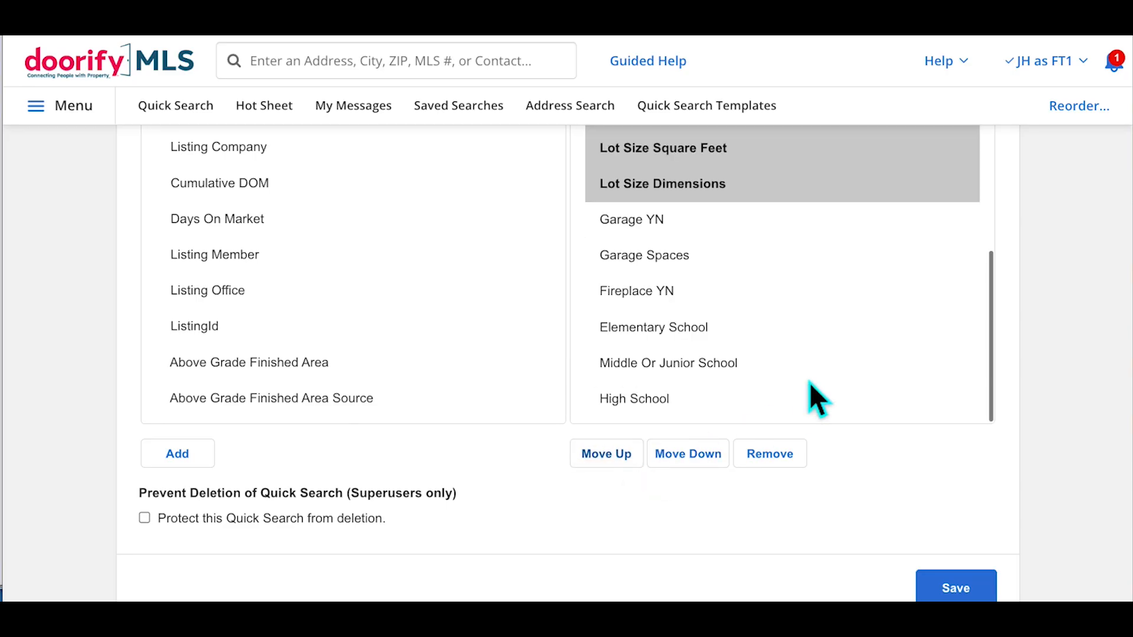
pyautogui.scroll(2, 809, 382)
pyautogui.scroll(1, 809, 382)
pyautogui.click(614, 465)
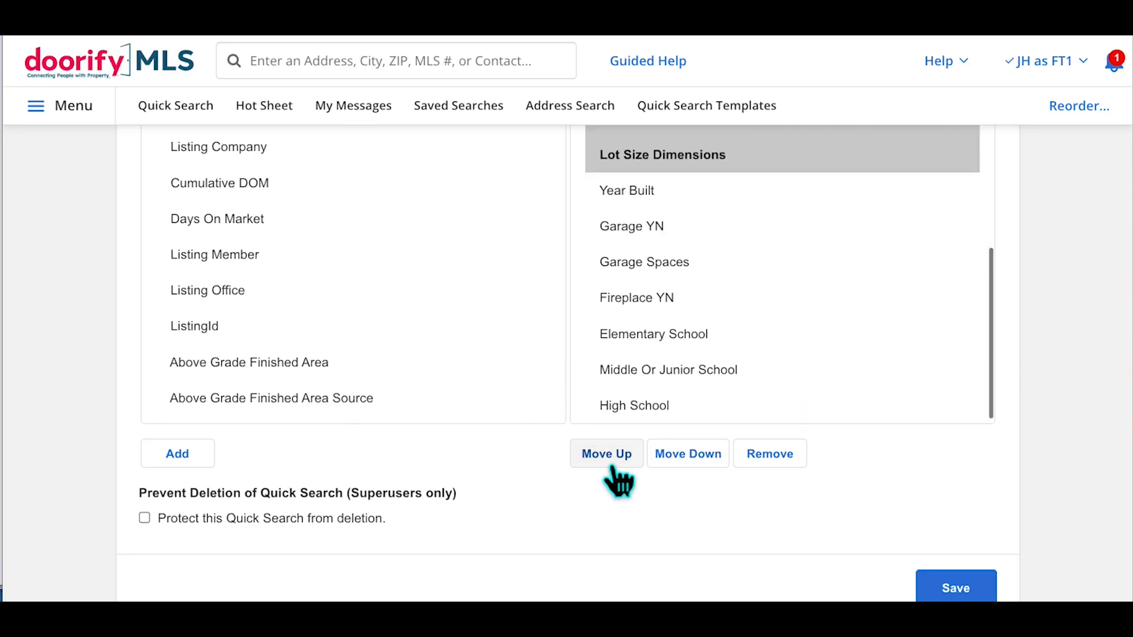
pyautogui.scroll(3, 770, 354)
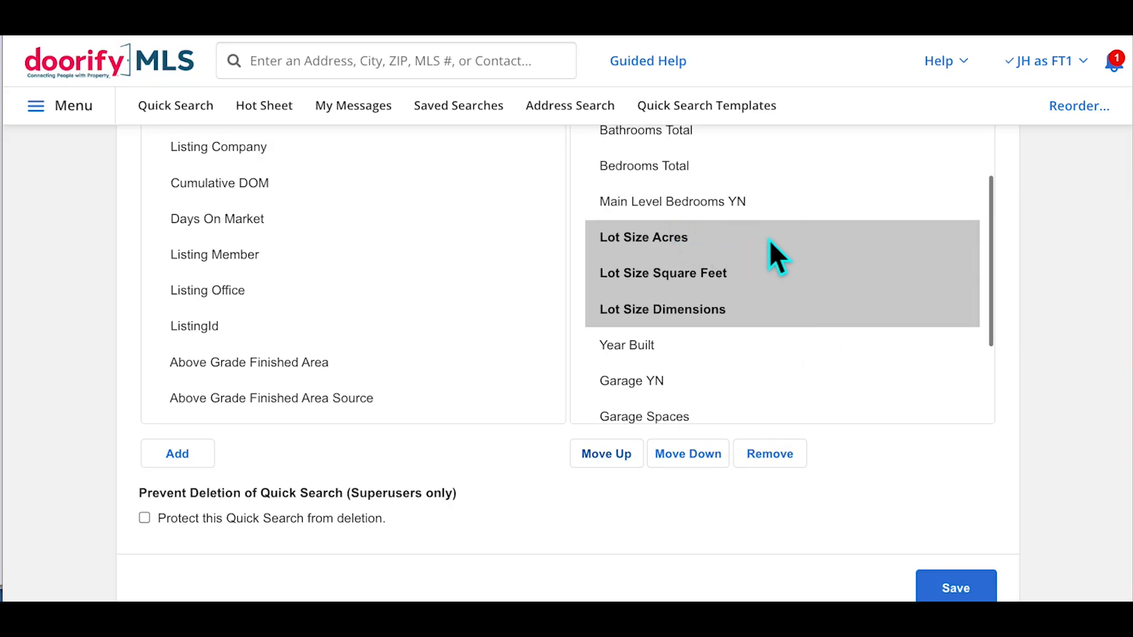
pyautogui.click(137, 231)
pyautogui.scroll(3, 349, 310)
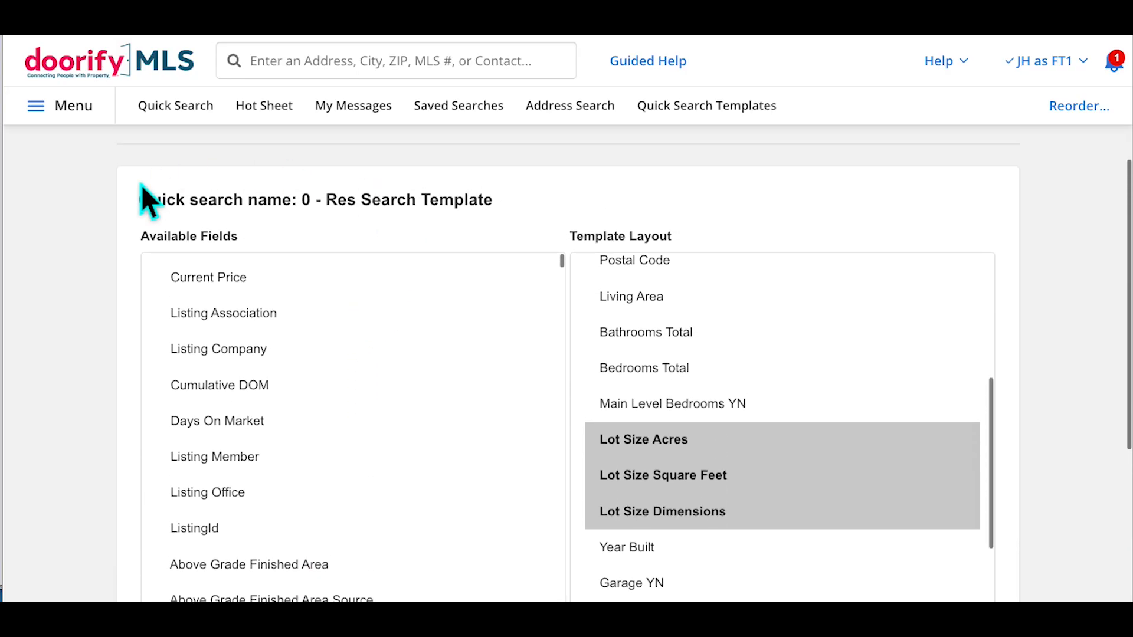
# Find and add Bathrooms Full and Bathrooms Half to the template layout
pyautogui.hotkey('ctrl', 'f')
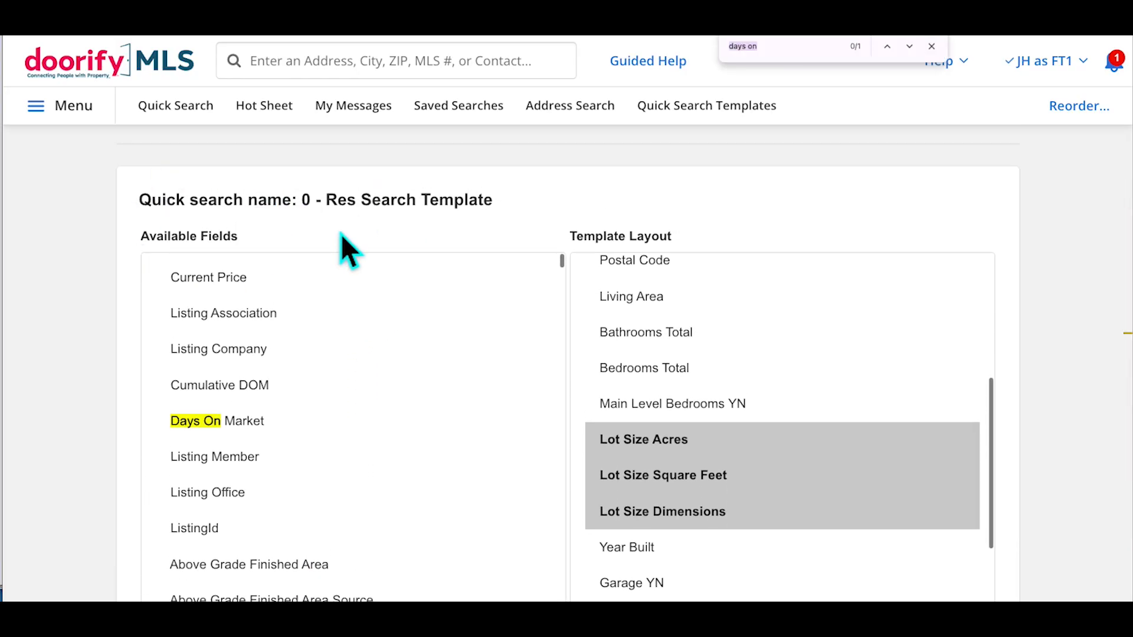
pyautogui.write('bathroom')
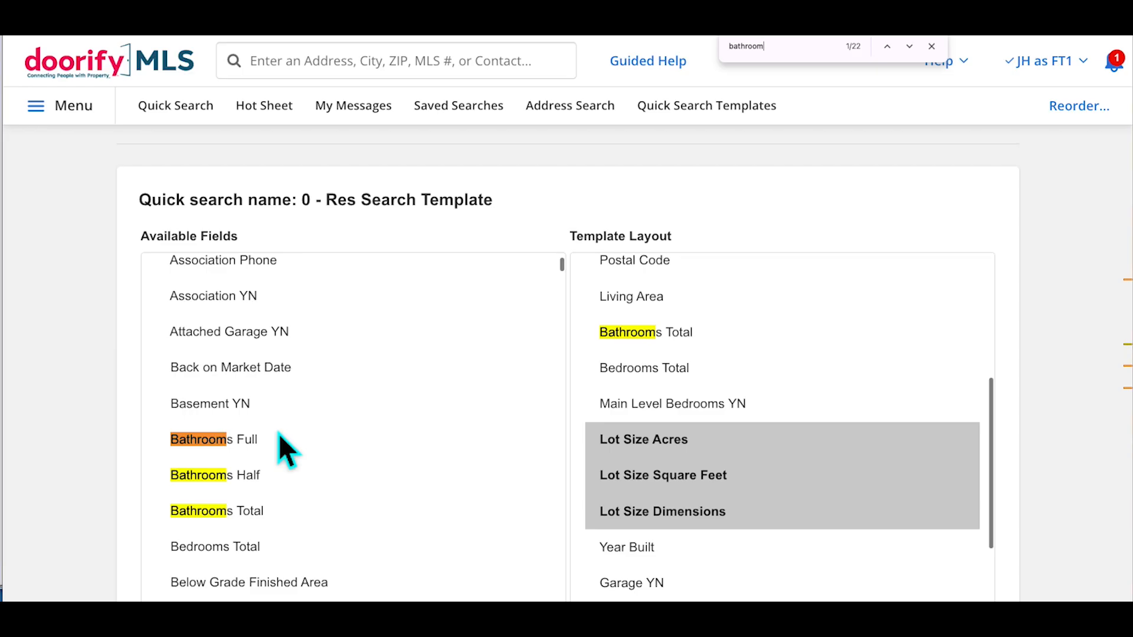
pyautogui.click(222, 436)
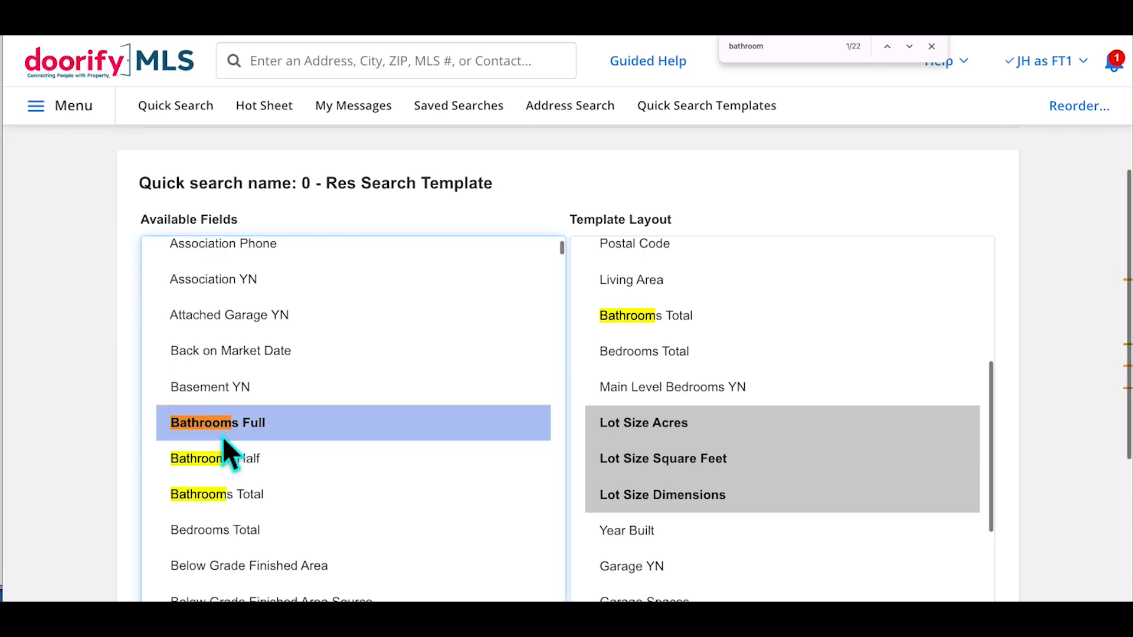
pyautogui.scroll(-1, 426, 435)
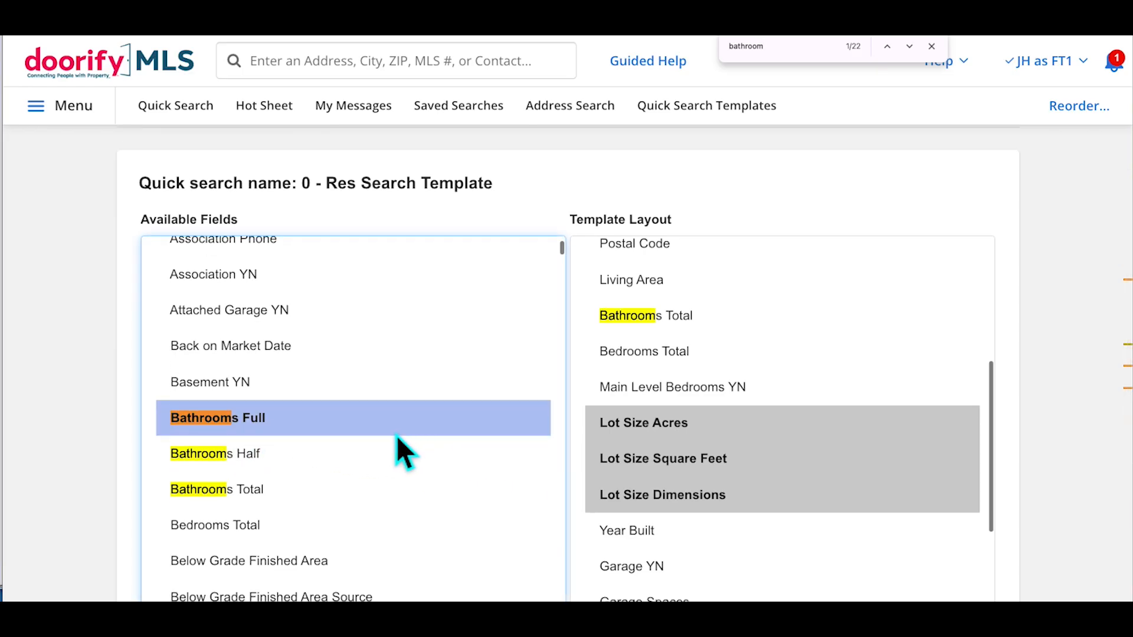
pyautogui.keyDown('ctrl'); pyautogui.click(254, 454); pyautogui.keyUp('ctrl')
pyautogui.scroll(-6, 392, 463)
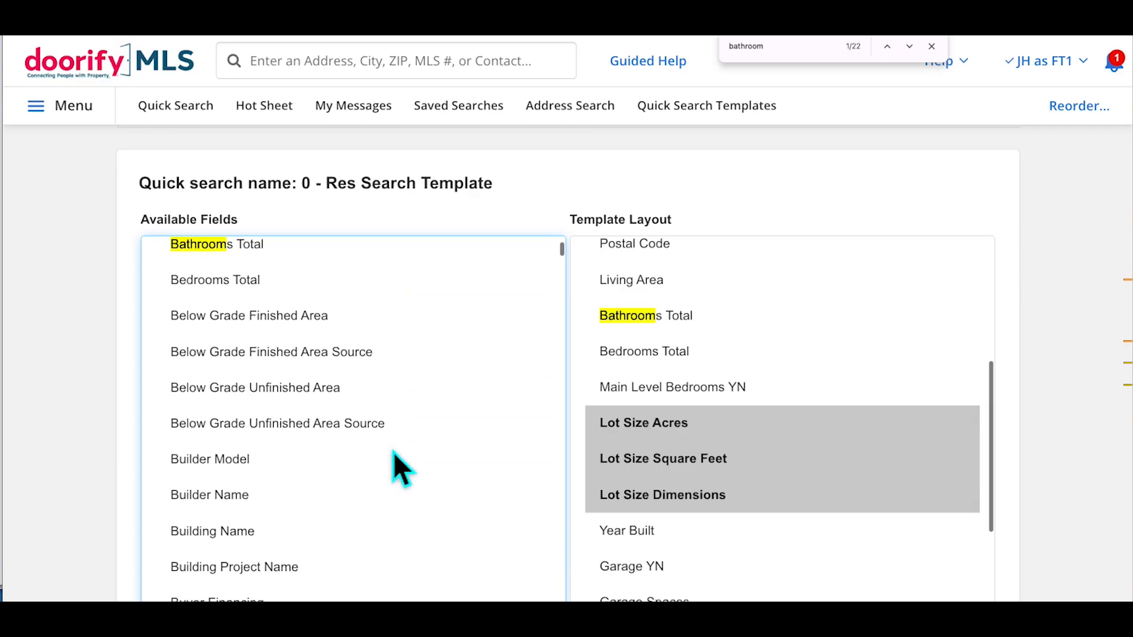
pyautogui.scroll(-10, 230, 510)
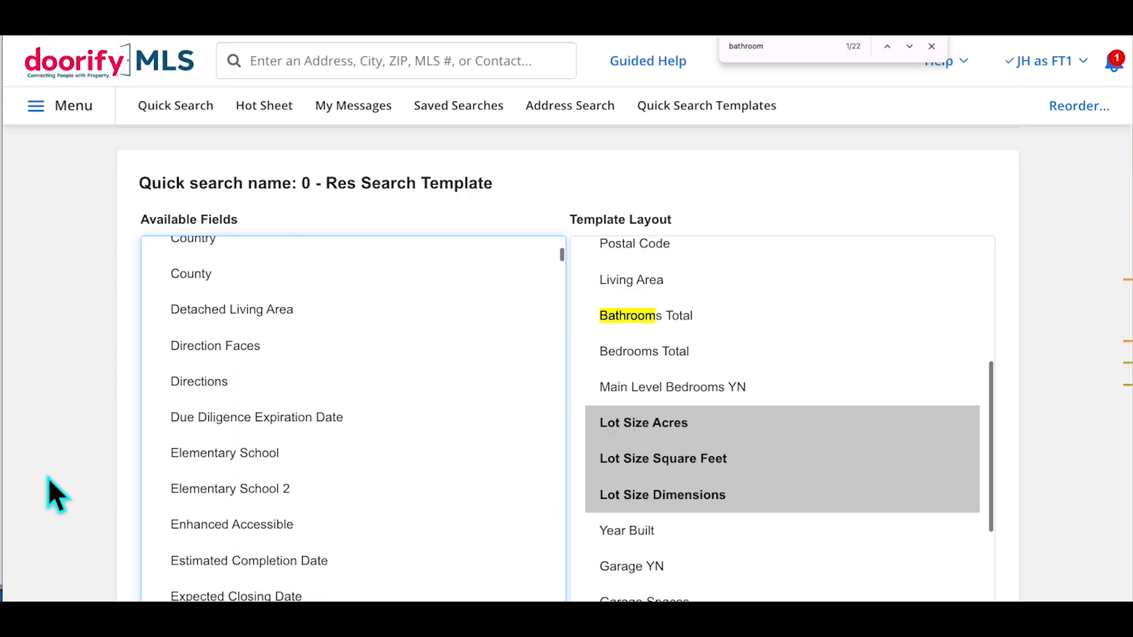
pyautogui.scroll(-4, 48, 477)
pyautogui.click(197, 392)
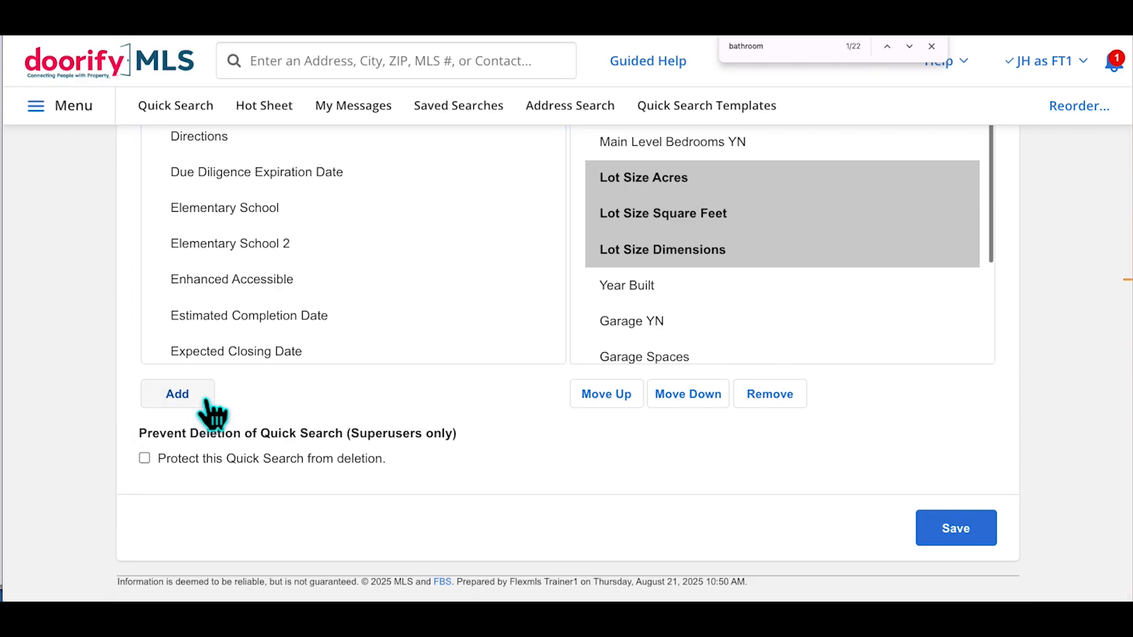
# Shift the fields from Bedrooms Total through High School down one position
pyautogui.scroll(2, 822, 311)
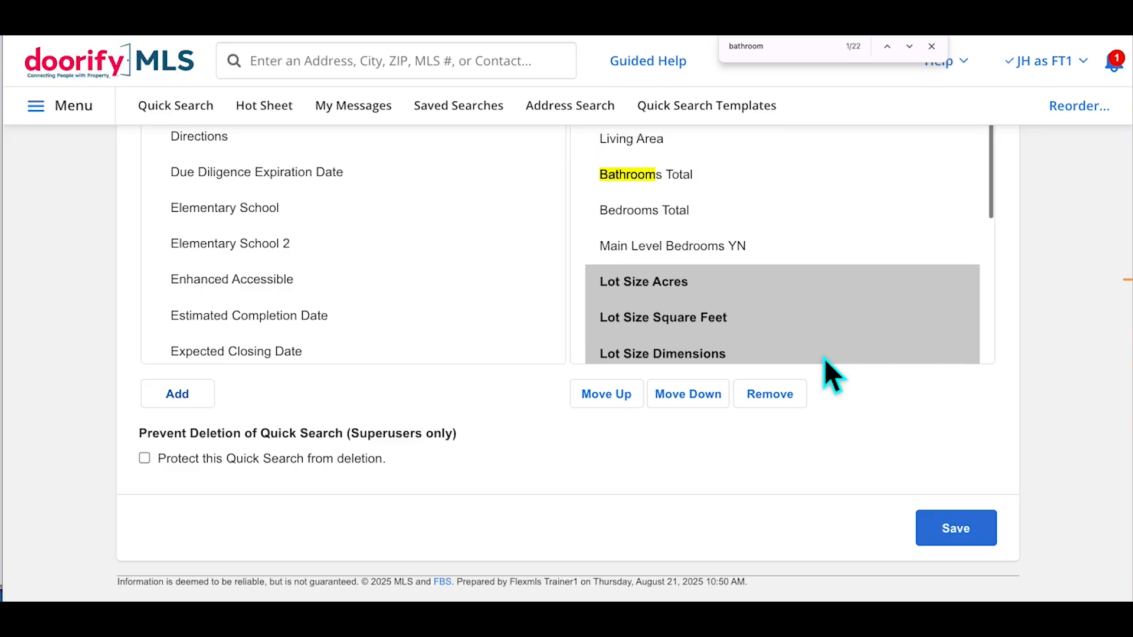
pyautogui.scroll(-5, 823, 311)
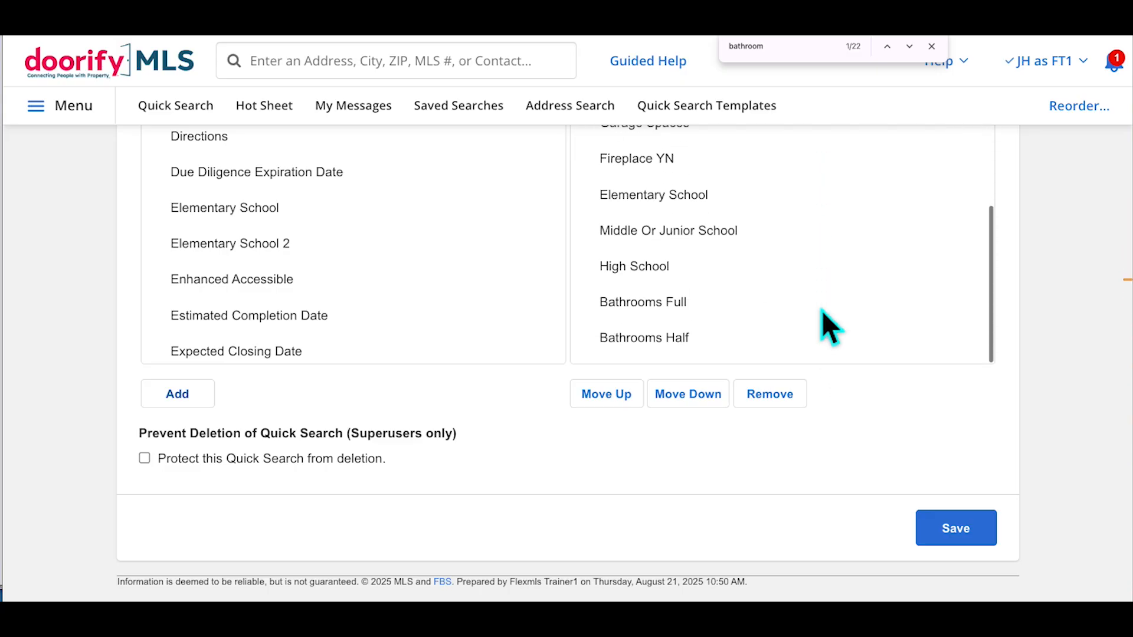
pyautogui.scroll(7, 821, 309)
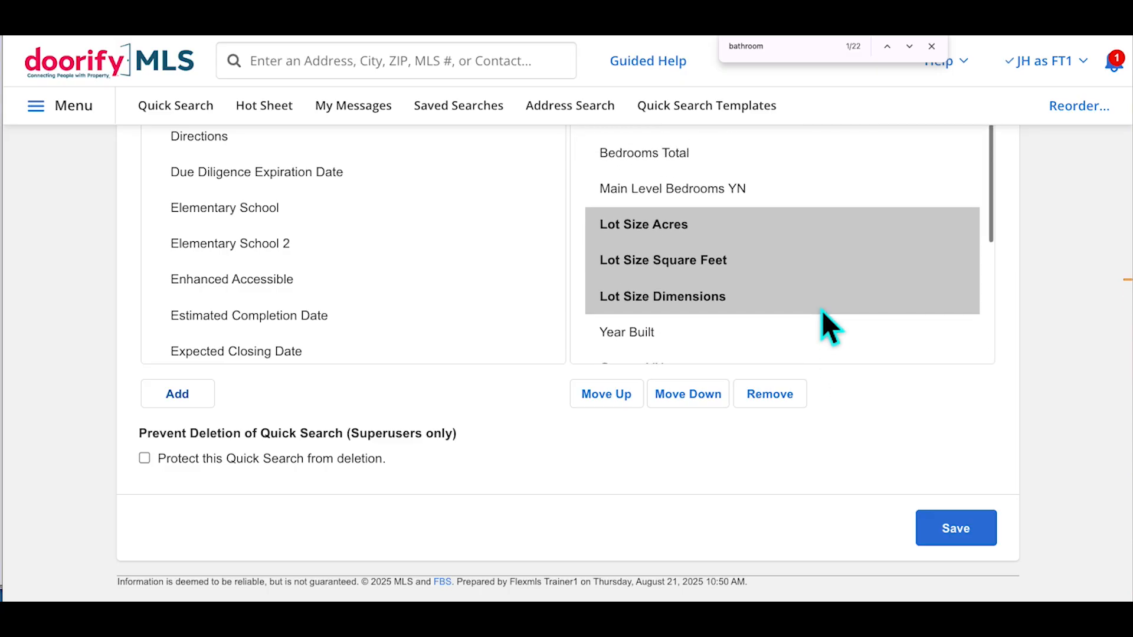
pyautogui.scroll(1, 823, 310)
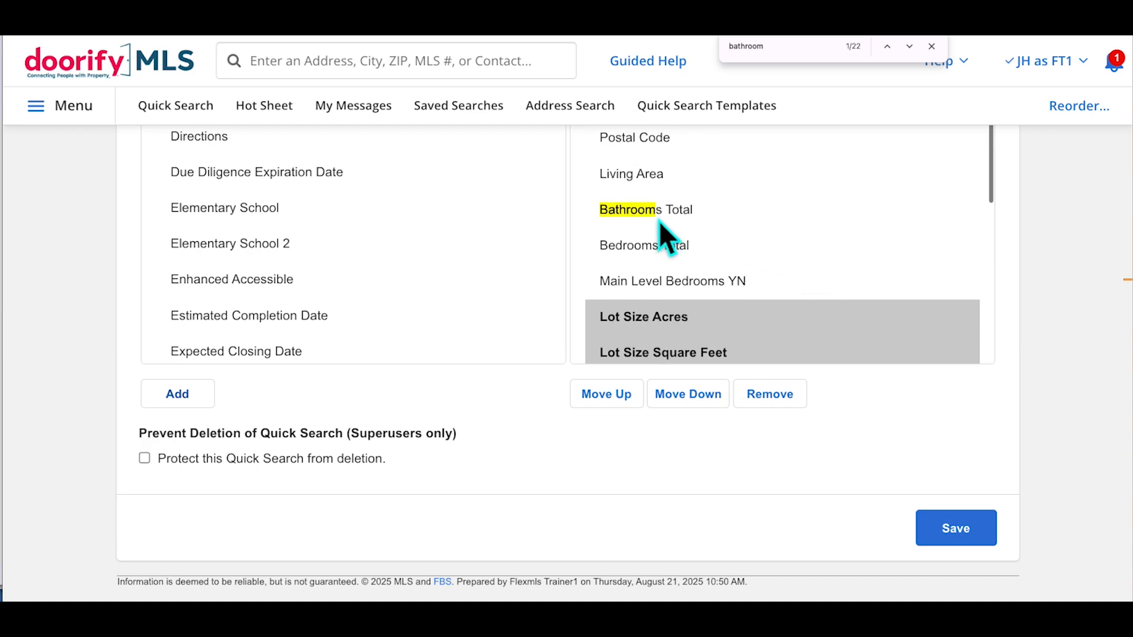
pyautogui.click(664, 248)
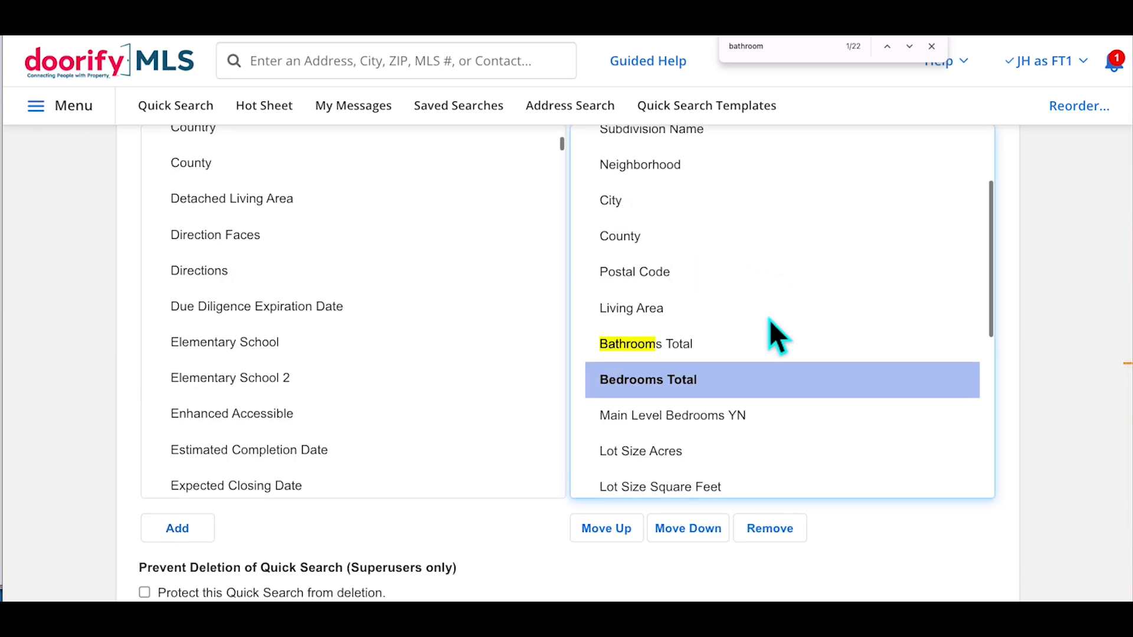
pyautogui.scroll(-5, 791, 359)
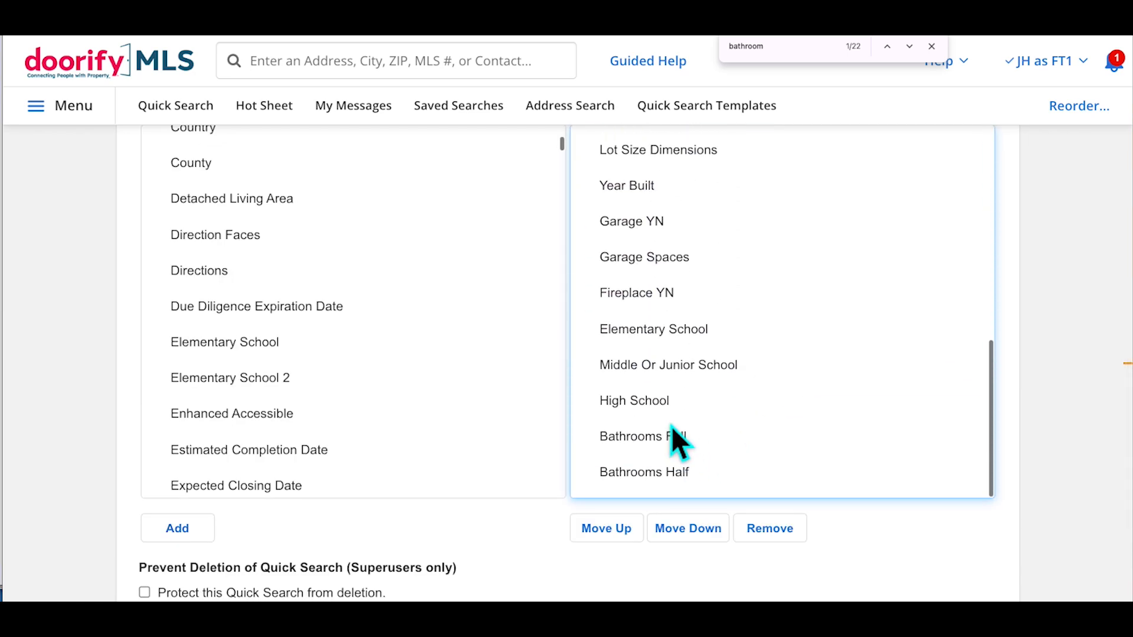
pyautogui.keyDown('shift'); pyautogui.click(643, 404); pyautogui.keyUp('shift')
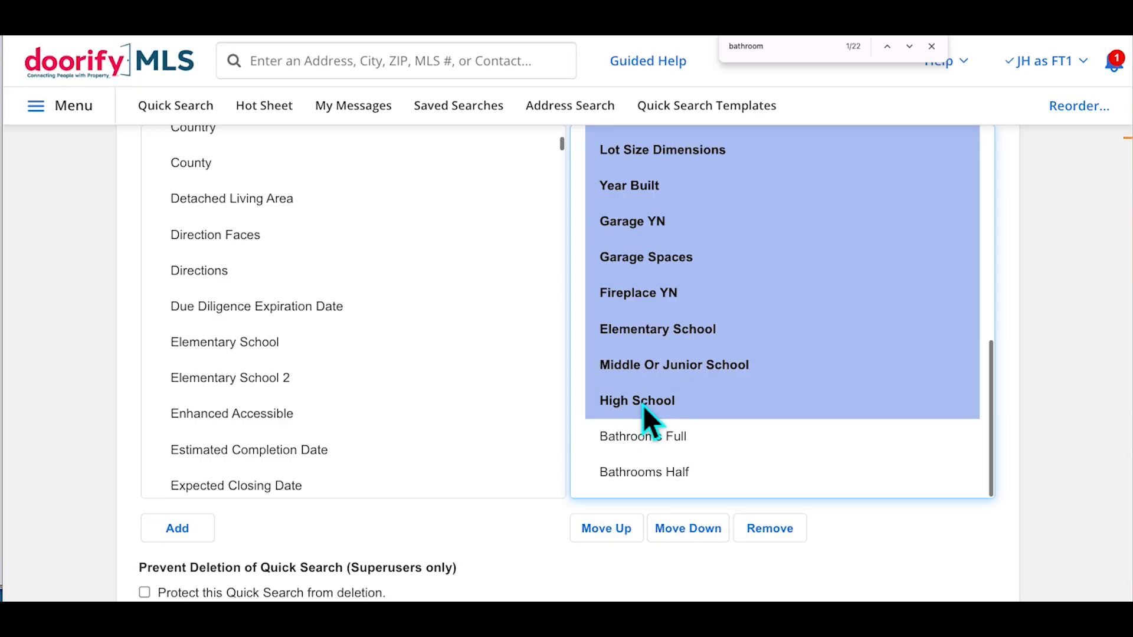
pyautogui.click(693, 533)
# Save the 0 - Res Search Template with its 24 fields
pyautogui.scroll(4, 741, 455)
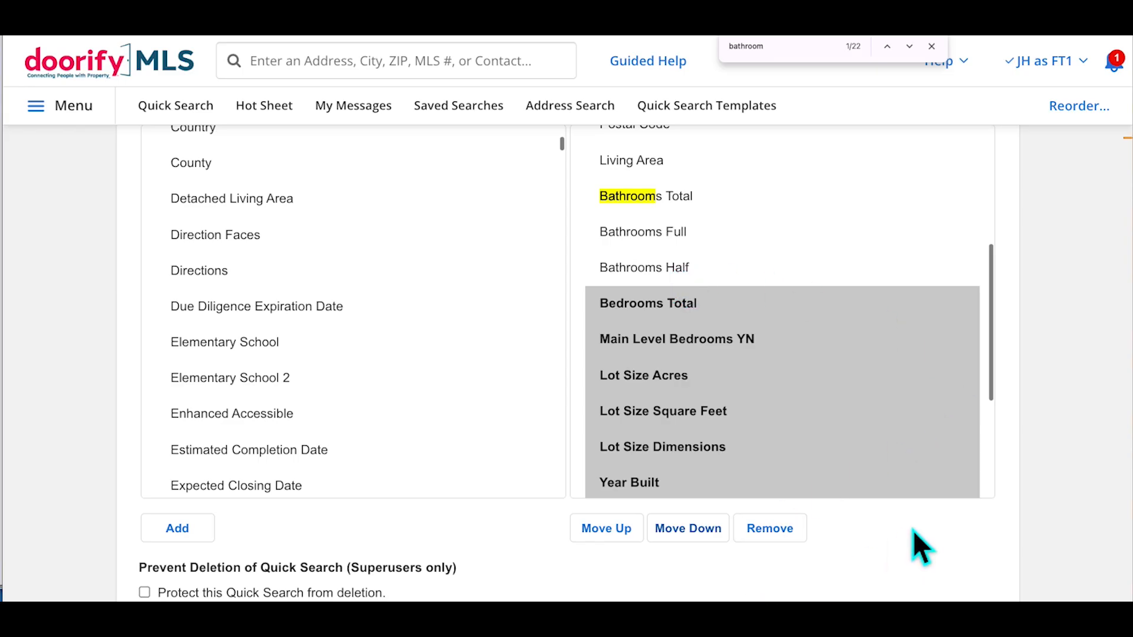
pyautogui.scroll(3, 1042, 410)
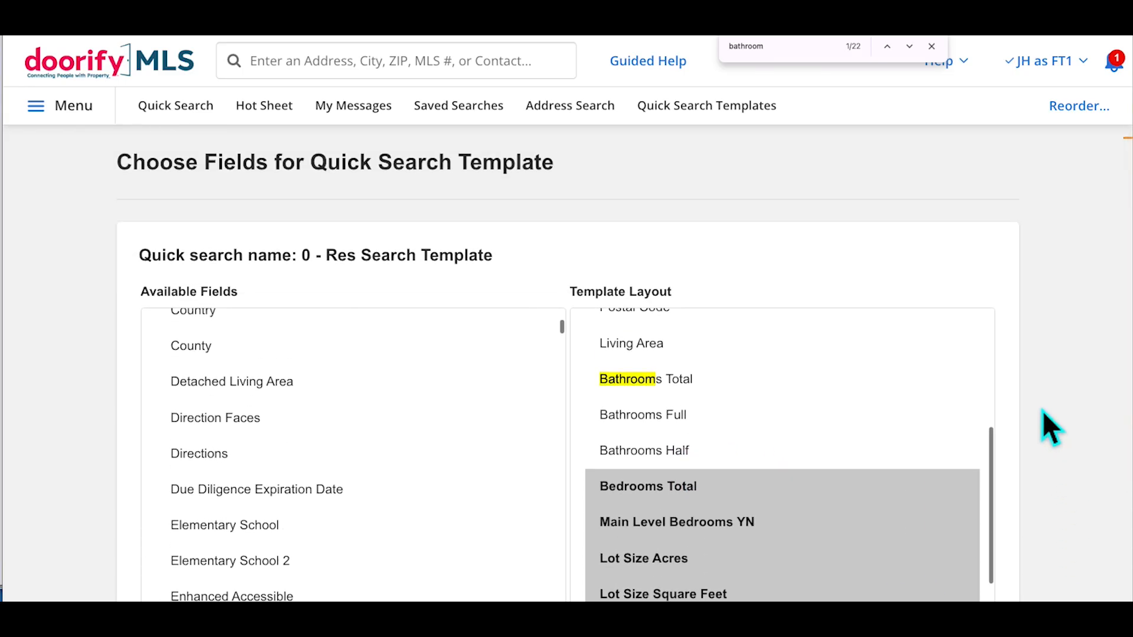
pyautogui.scroll(-5, 1042, 410)
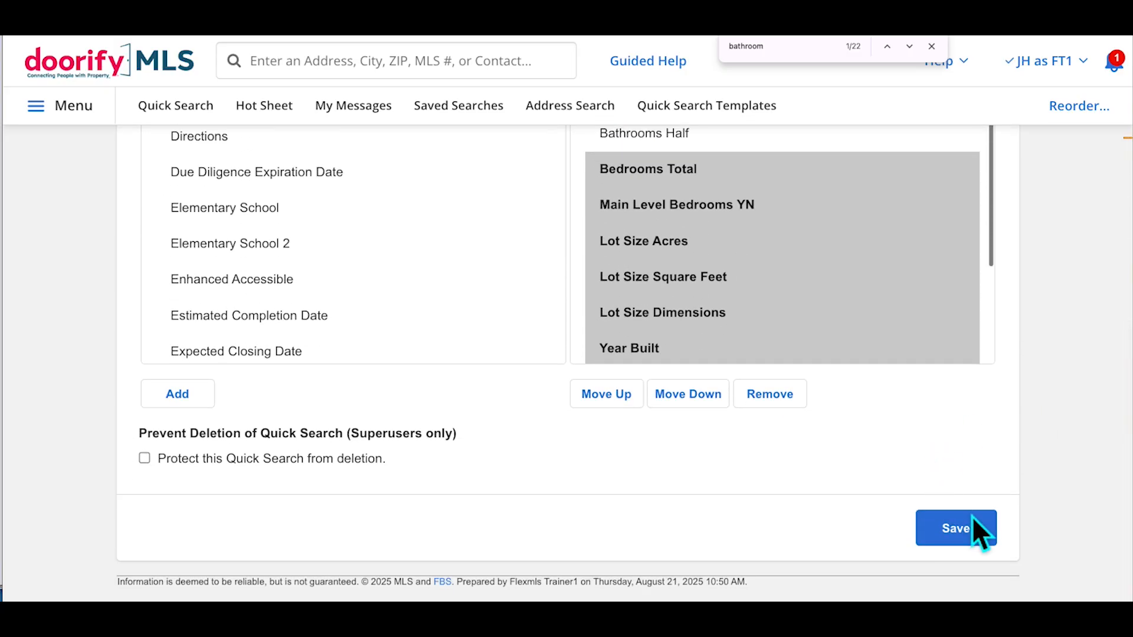
pyautogui.click(970, 546)
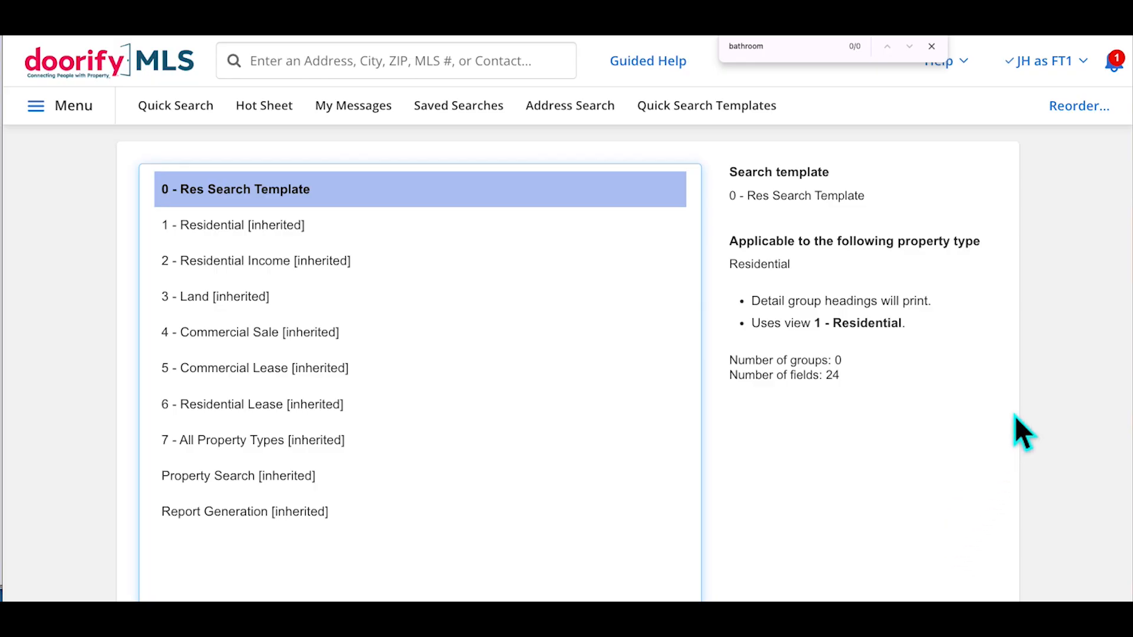
pyautogui.scroll(-2, 1014, 415)
pyautogui.scroll(-1, 1014, 415)
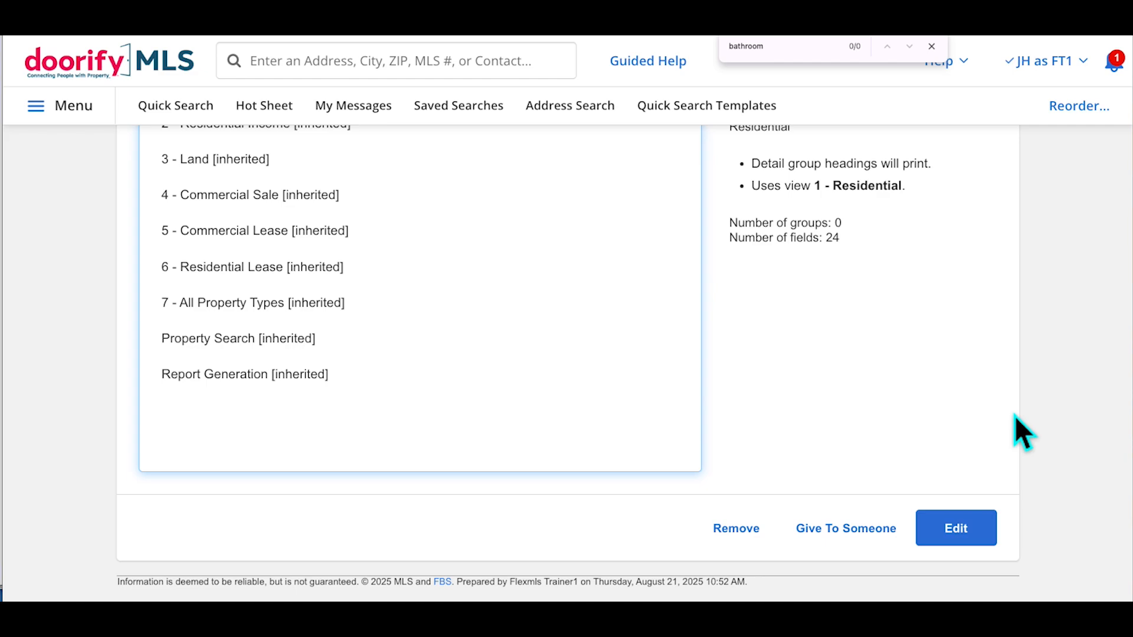
pyautogui.scroll(4, 525, 304)
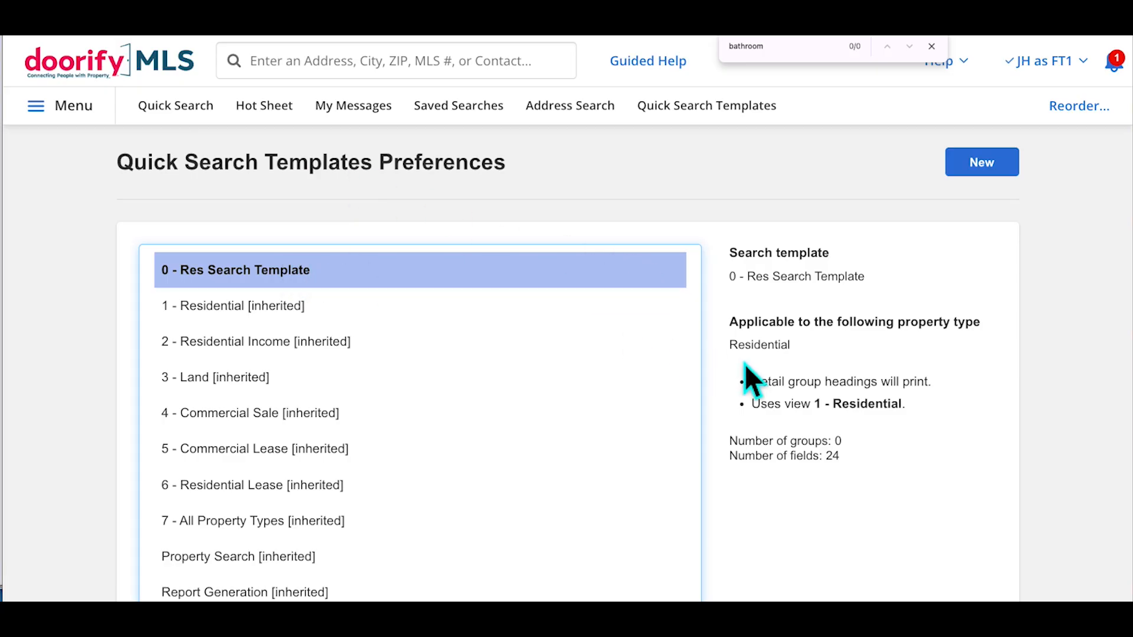
pyautogui.scroll(-4, 744, 307)
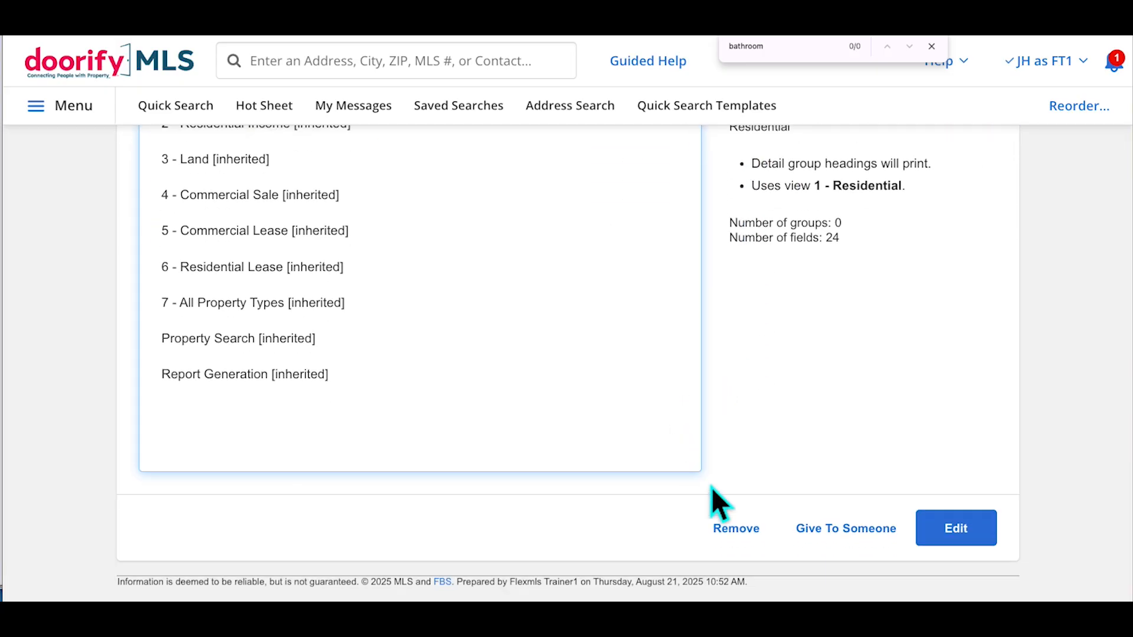
pyautogui.click(845, 528)
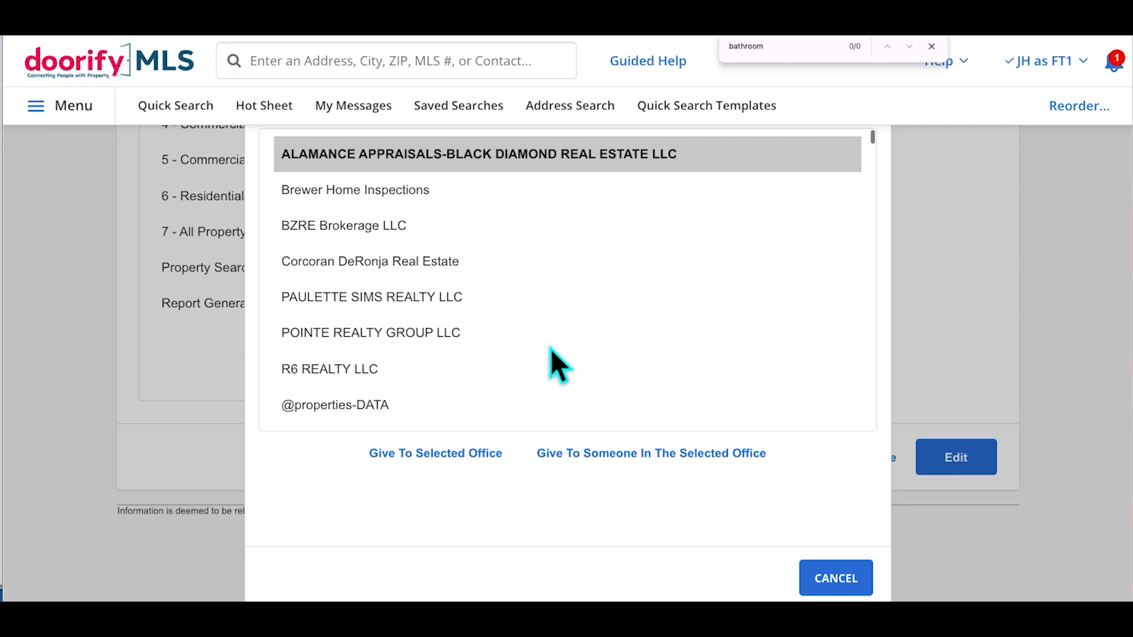
pyautogui.click(834, 577)
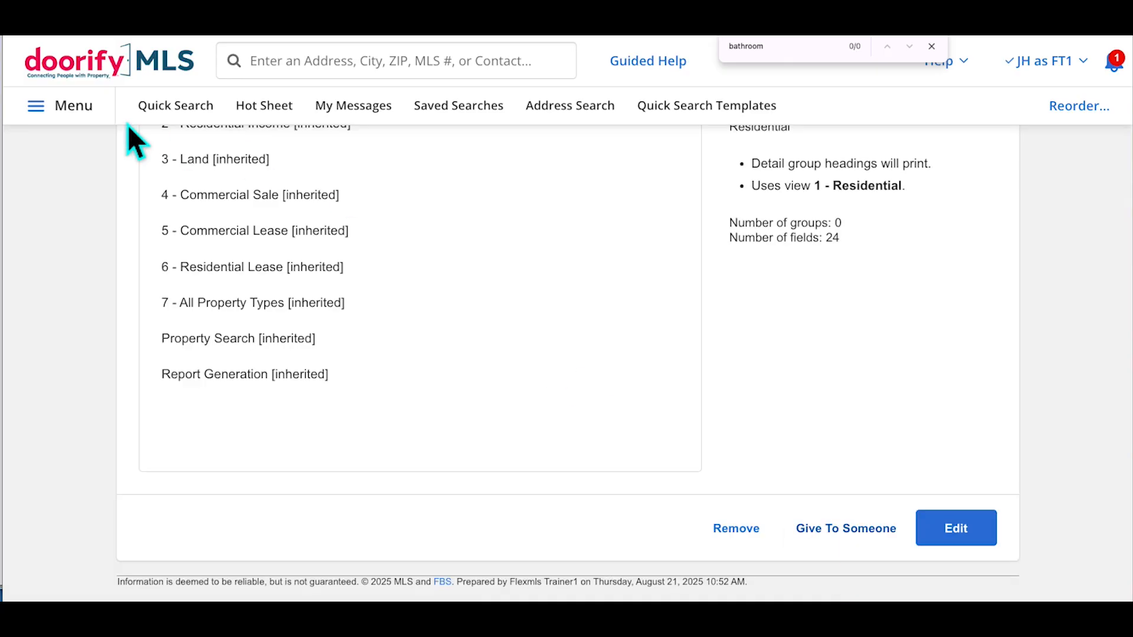
# Start a quick search on 0 - Res Search Template and review its criteria, including Bathrooms Full and Half
pyautogui.click(193, 117)
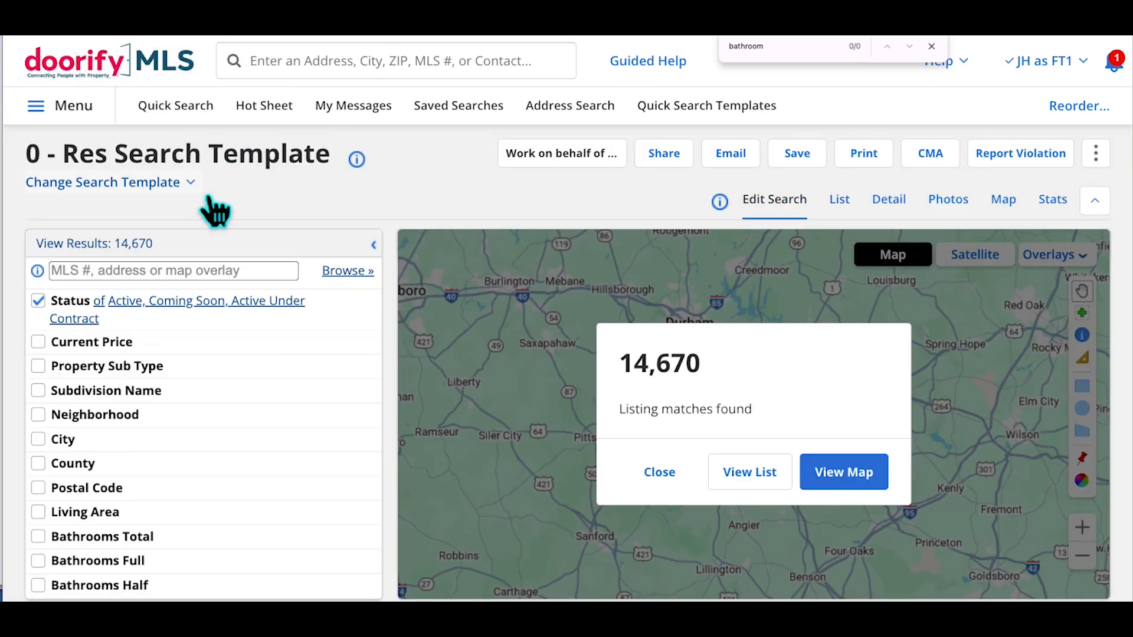
pyautogui.click(151, 183)
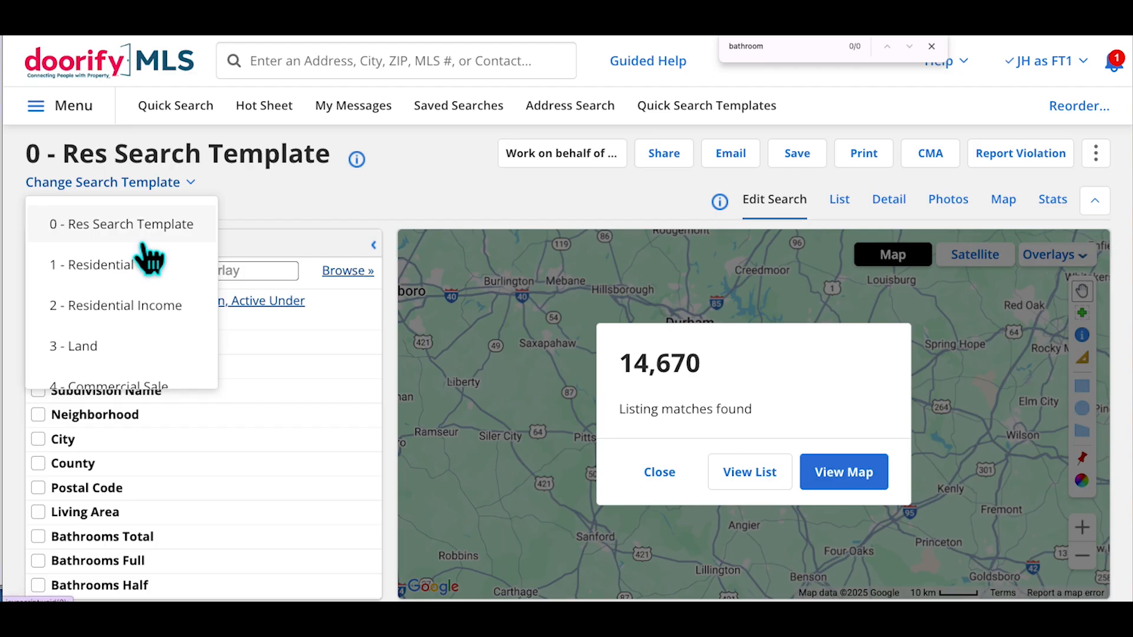
pyautogui.click(355, 203)
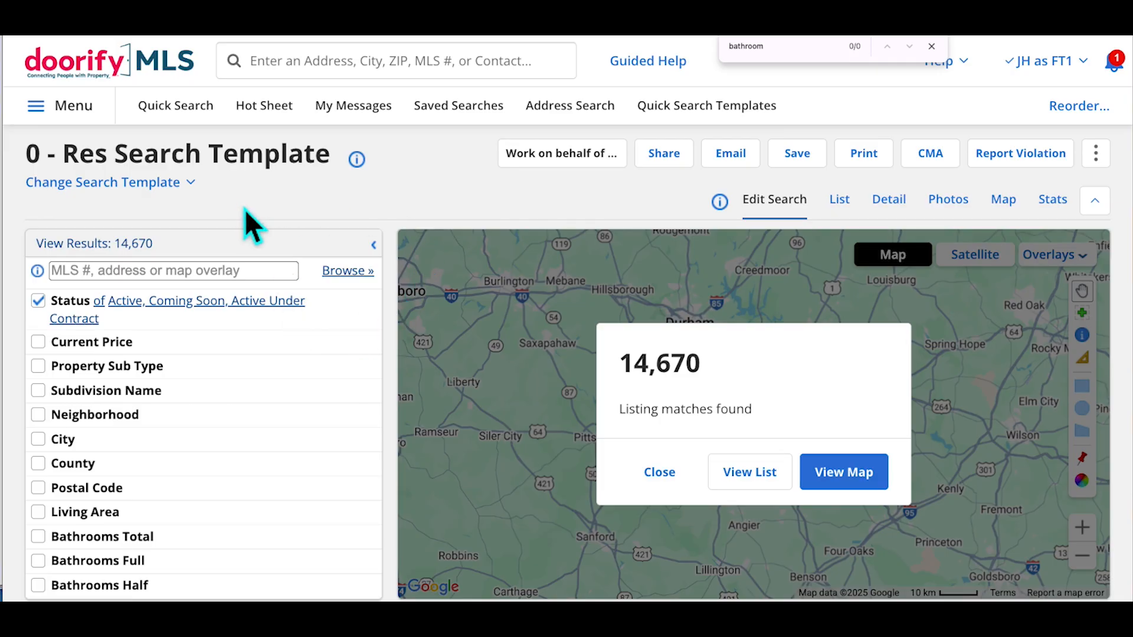
pyautogui.scroll(-1, 147, 421)
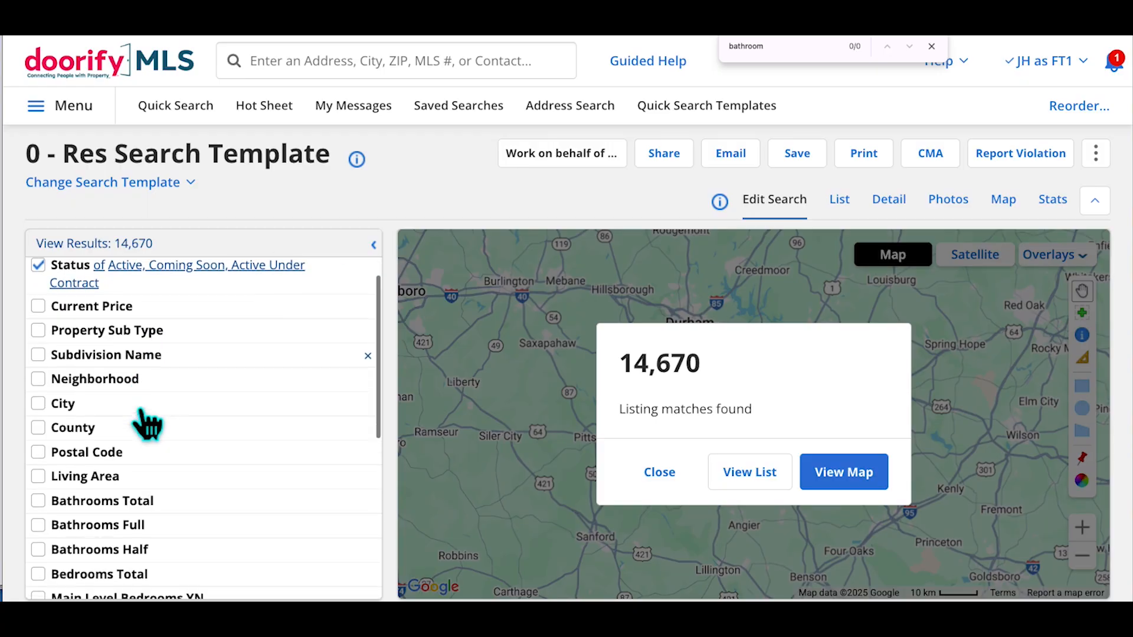
pyautogui.scroll(-1, 194, 476)
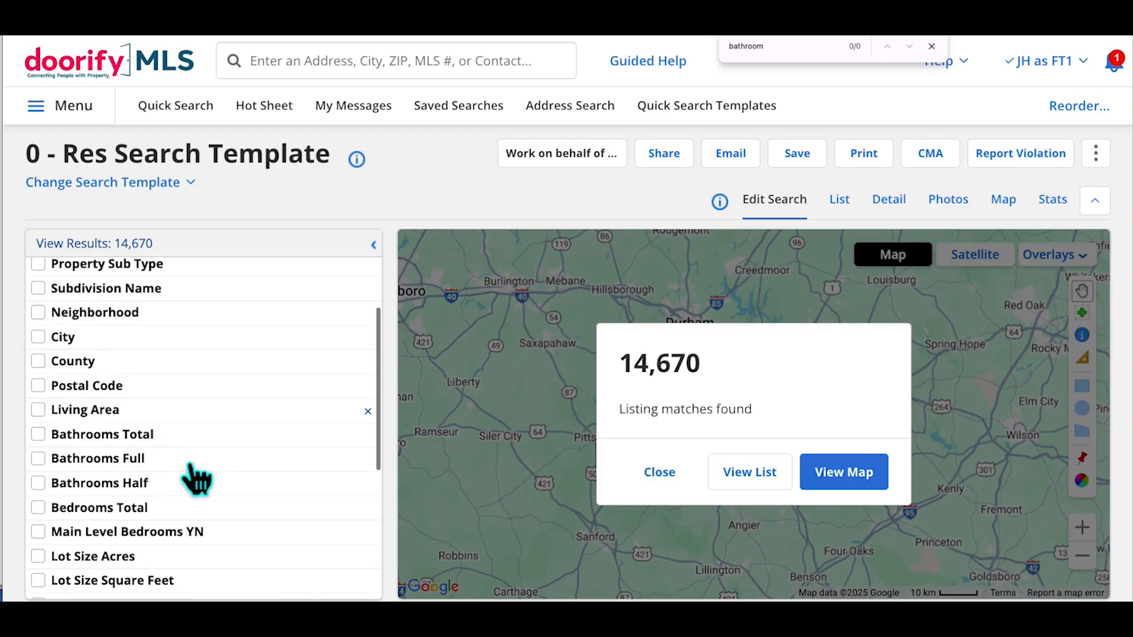
pyautogui.scroll(-1, 222, 486)
pyautogui.scroll(-1, 221, 486)
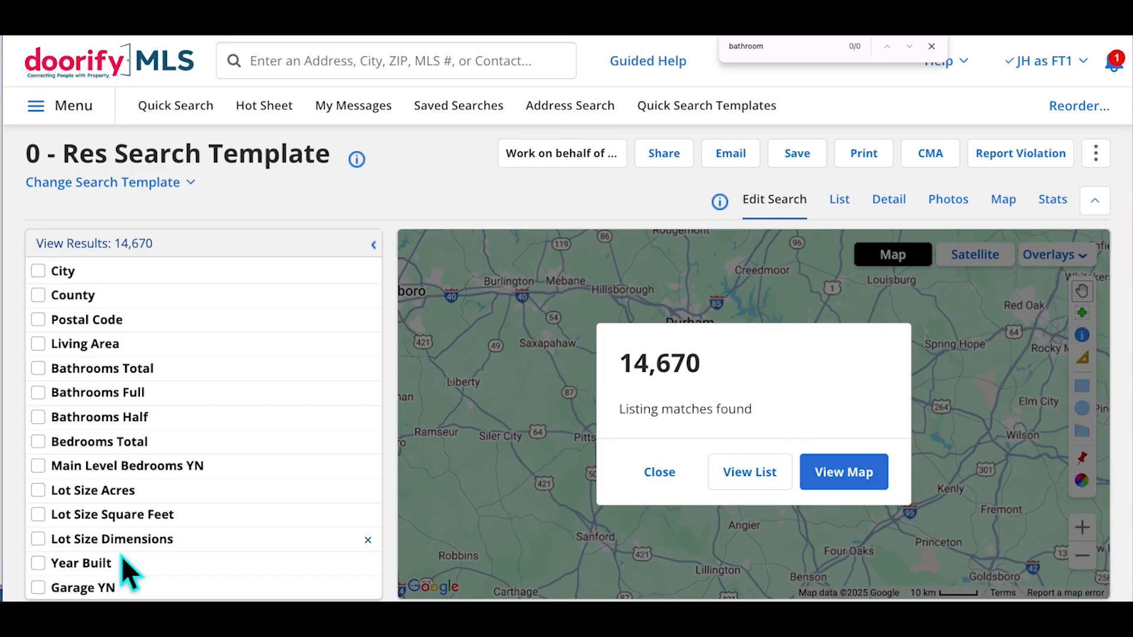
pyautogui.scroll(4, 203, 424)
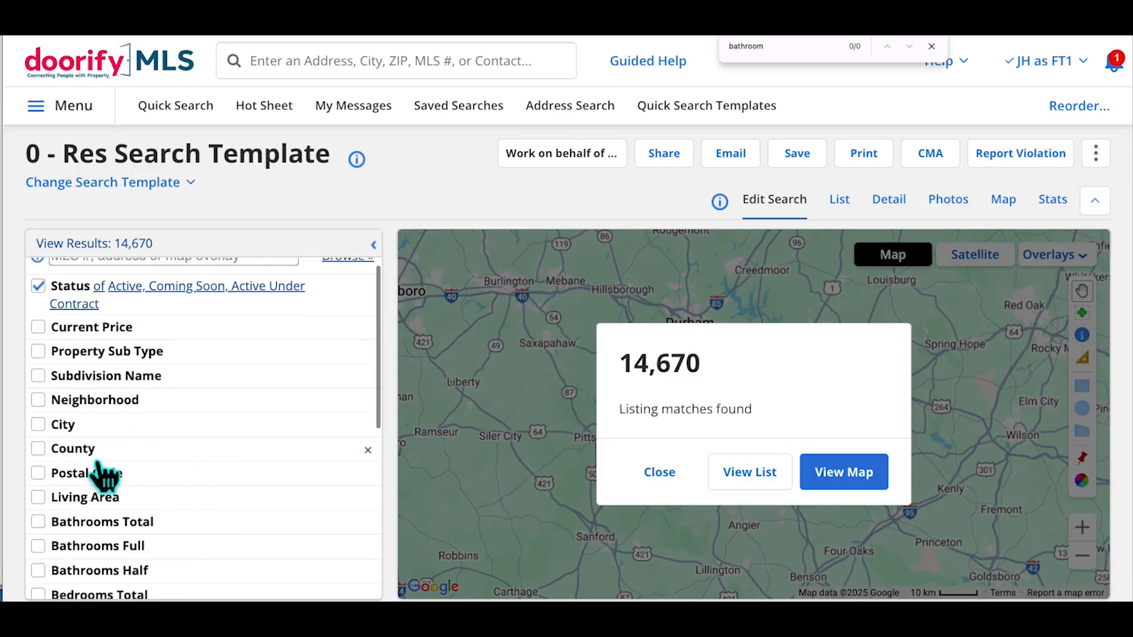
# Add Burlington as the City criterion, narrowing to 191 listings, and show them as a list
pyautogui.click(115, 431)
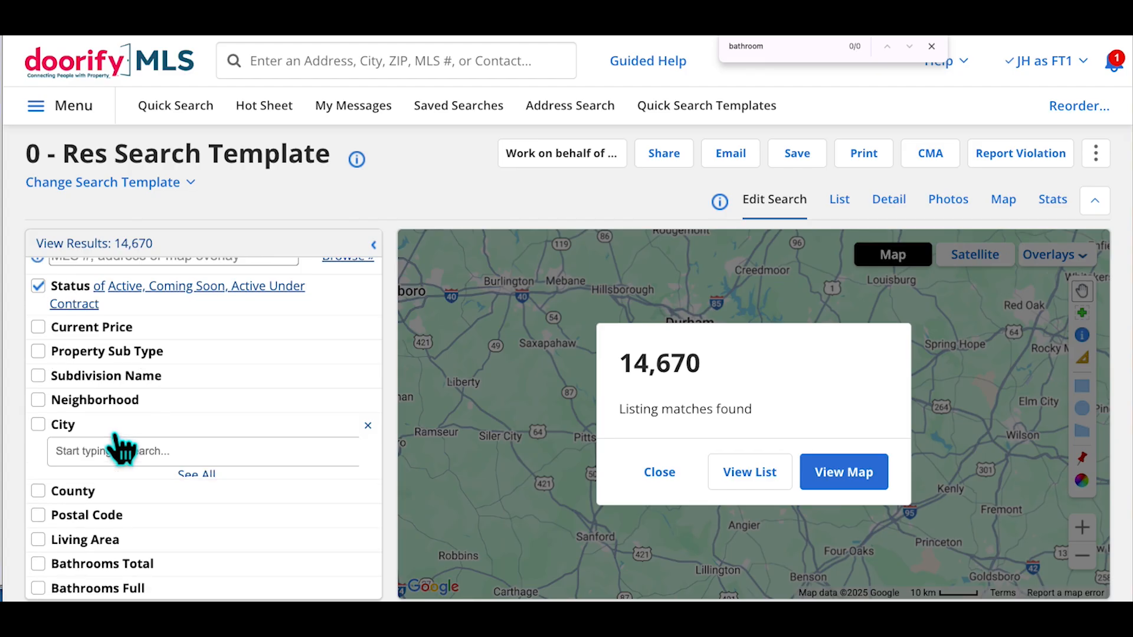
pyautogui.write('bu')
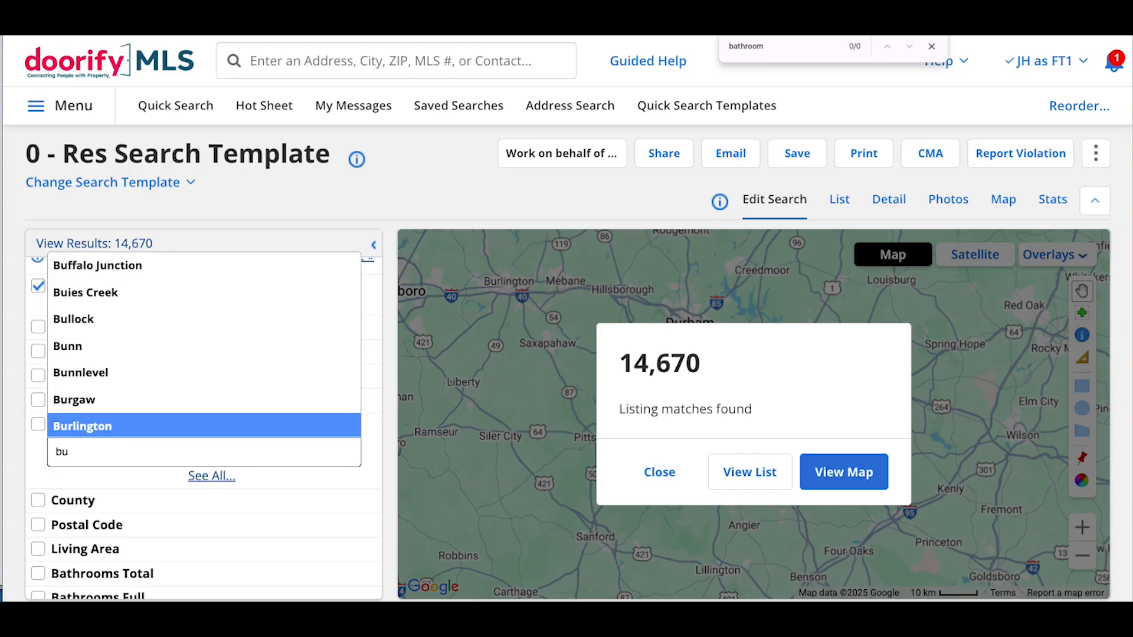
pyautogui.click(115, 428)
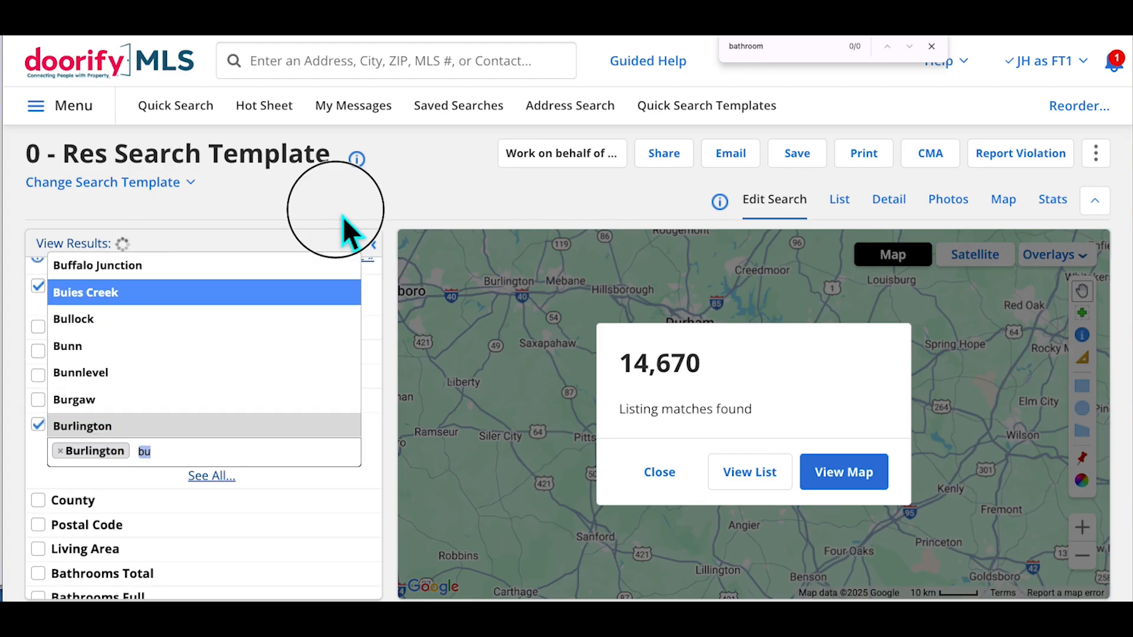
pyautogui.click(342, 217)
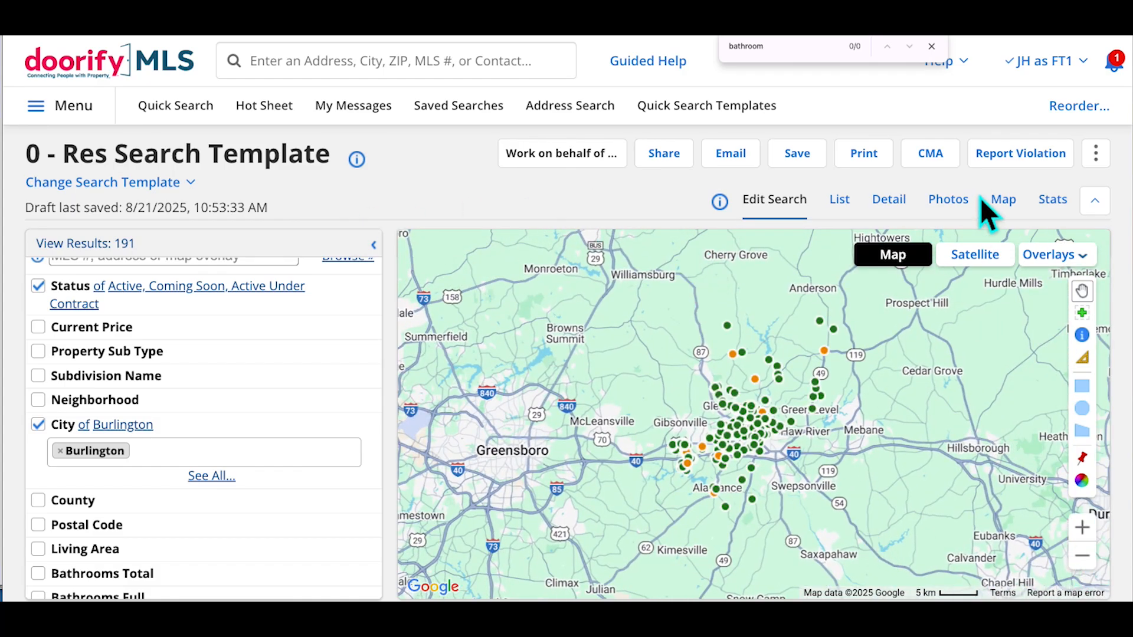
pyautogui.click(849, 204)
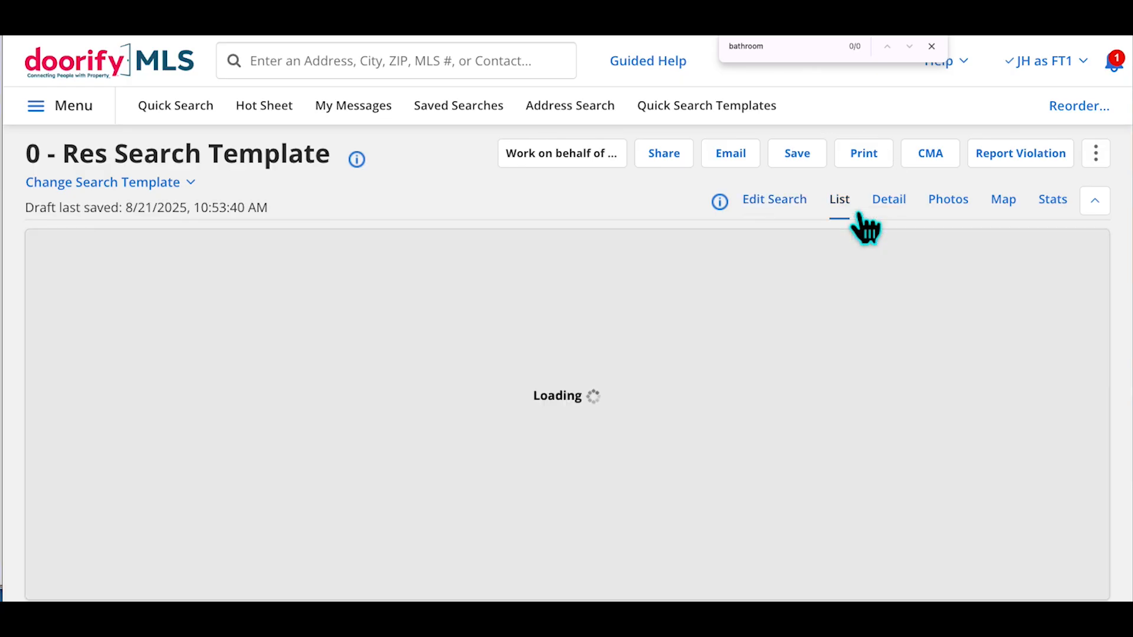
# Close the find bar and switch the search to the 1 - Residential template in list view
pyautogui.click(933, 47)
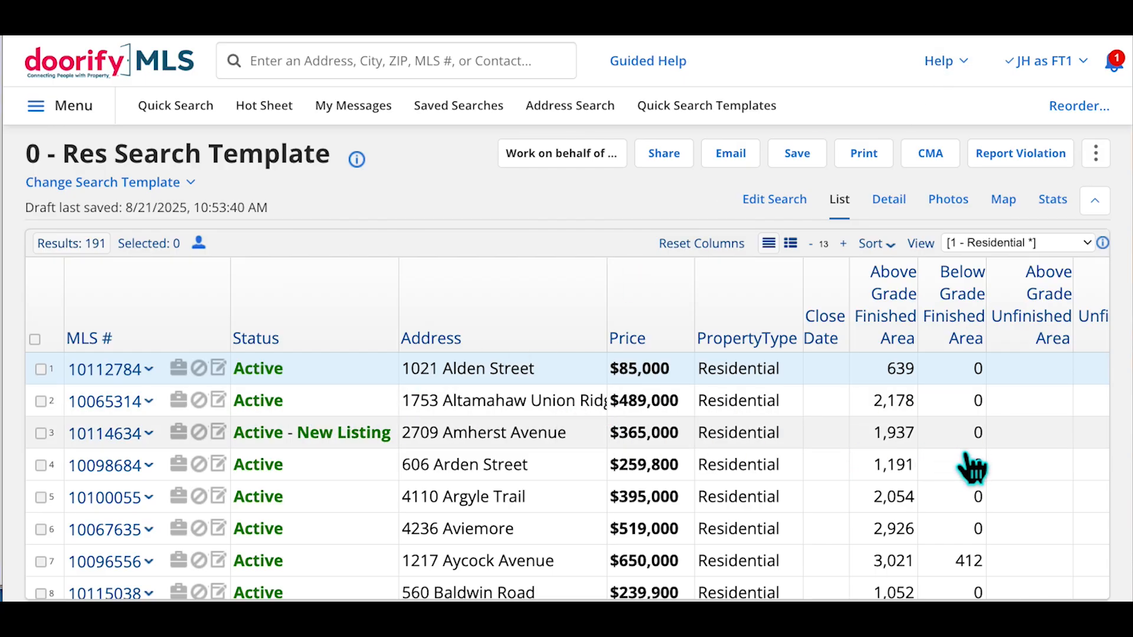
pyautogui.click(141, 183)
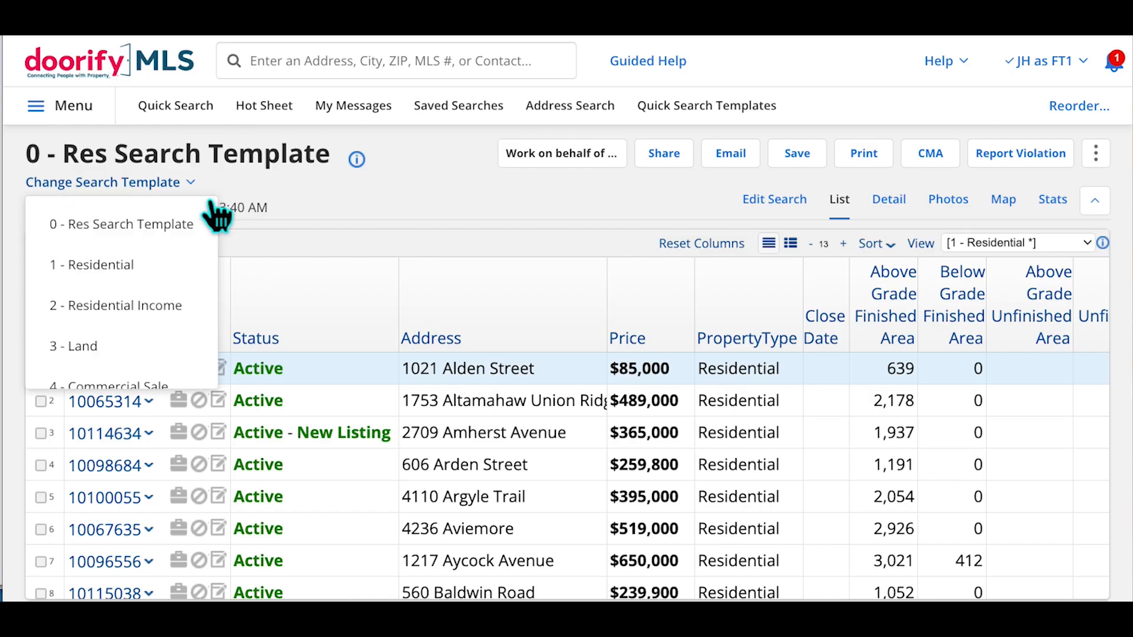
pyautogui.click(128, 267)
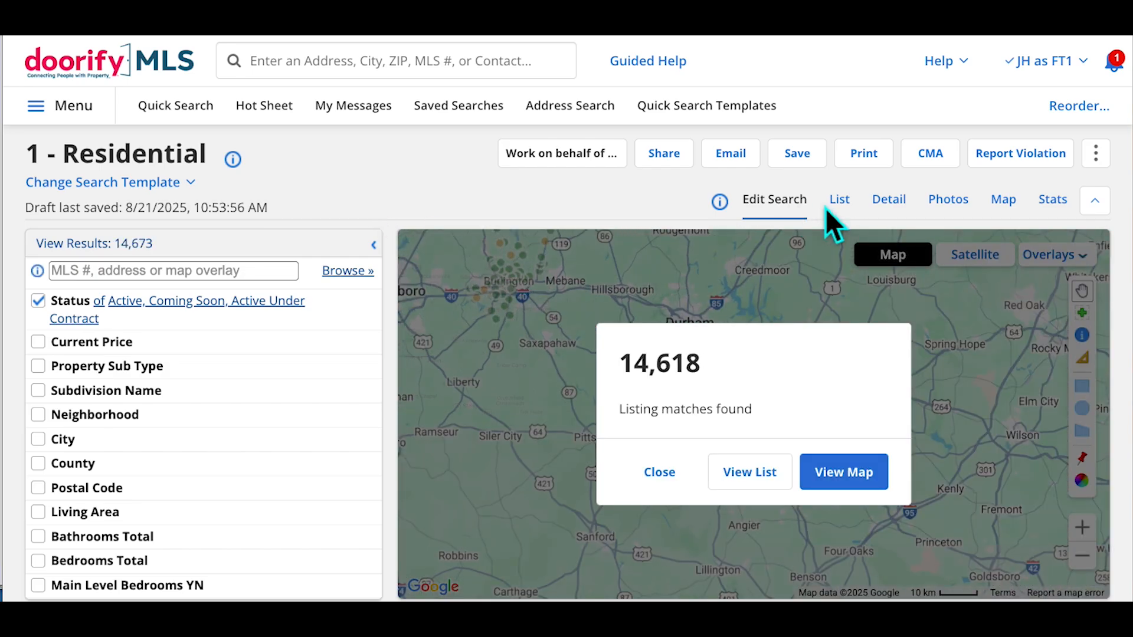
pyautogui.click(832, 207)
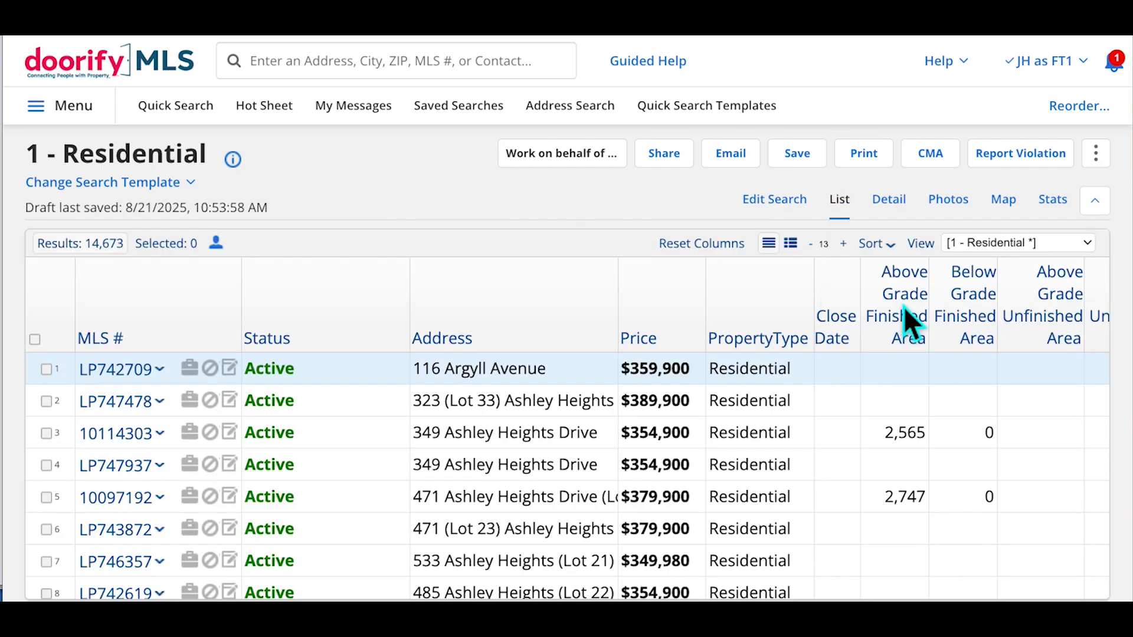
# Check the View dropdown, then start a new list view from 1 - Residential
pyautogui.click(1075, 252)
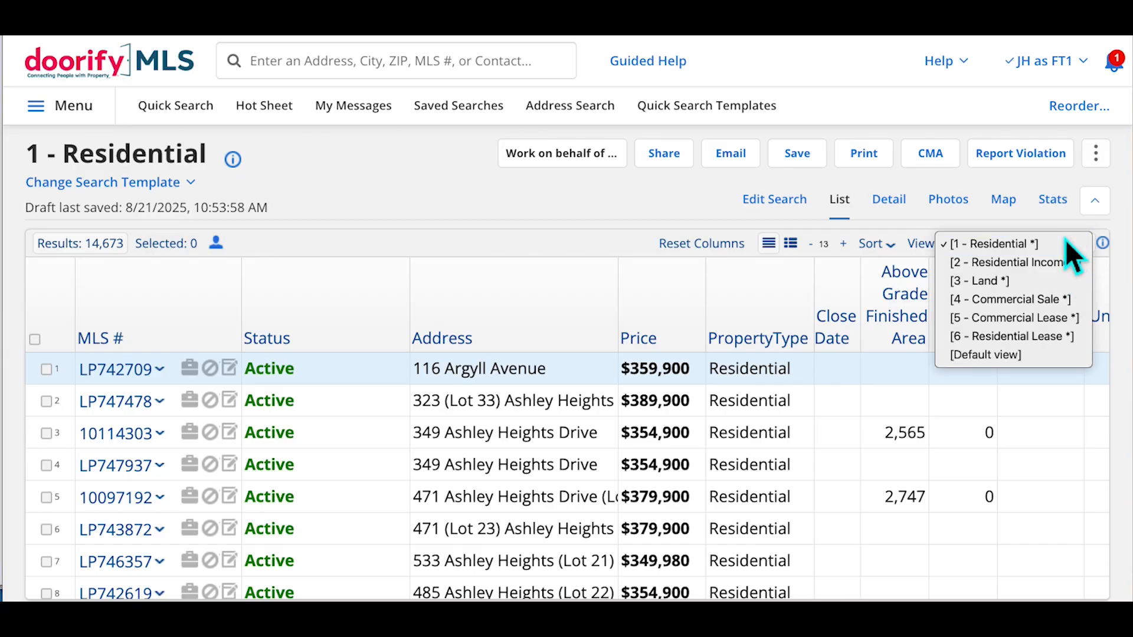
pyautogui.click(675, 221)
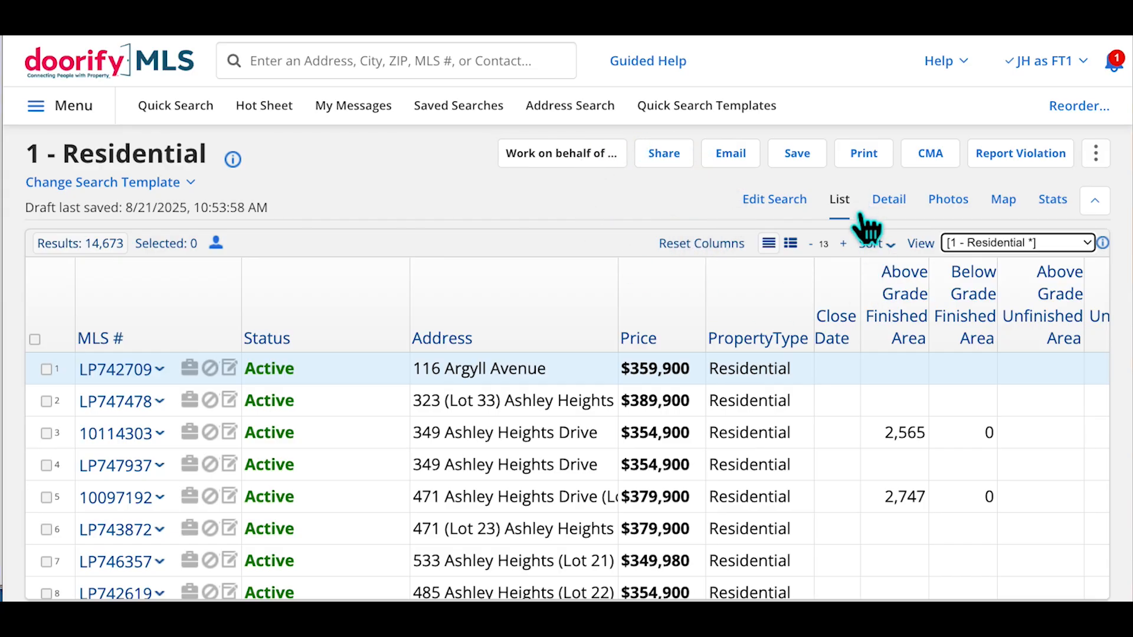
pyautogui.click(939, 259)
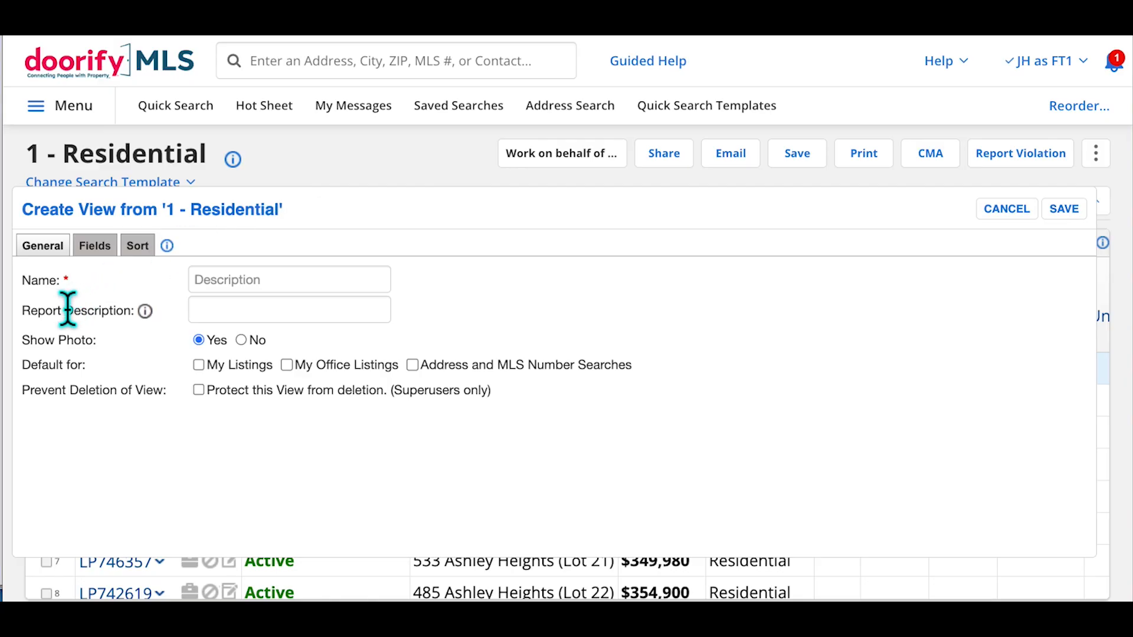
# Name the view '0 - Custom Res View' with report description 'Residential'
pyautogui.click(240, 286)
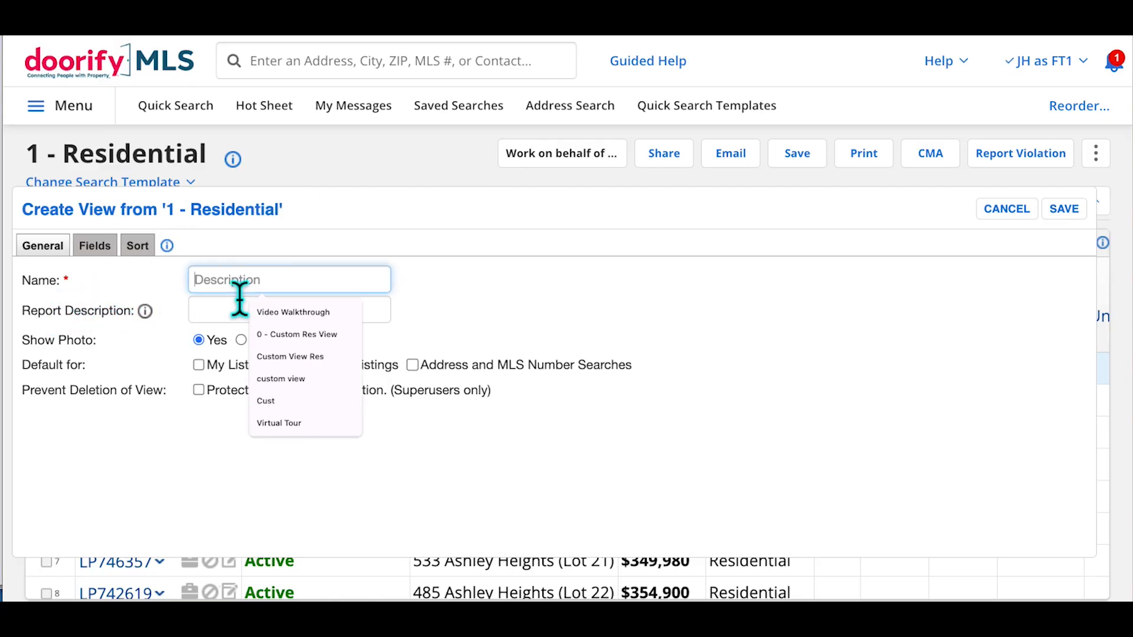
pyautogui.click(288, 337)
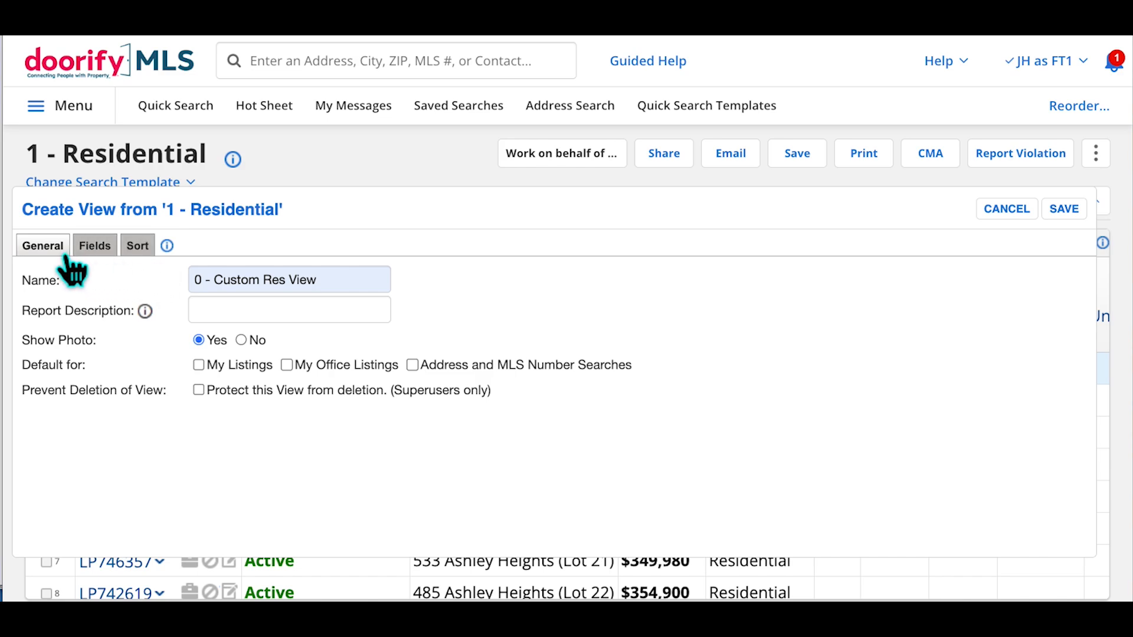
pyautogui.click(246, 321)
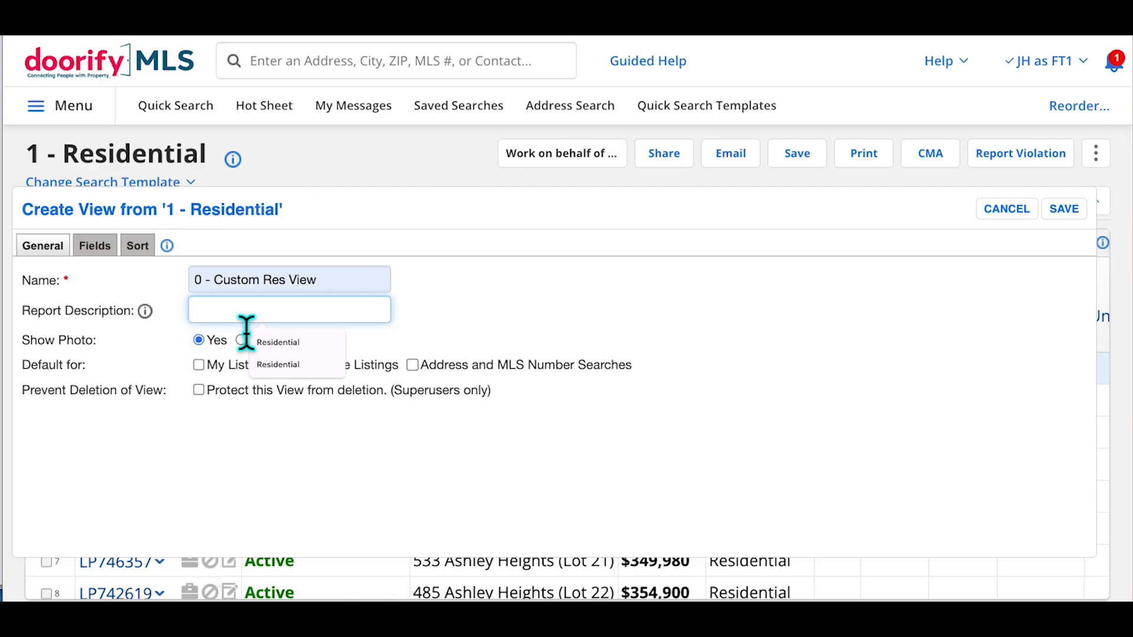
pyautogui.click(292, 349)
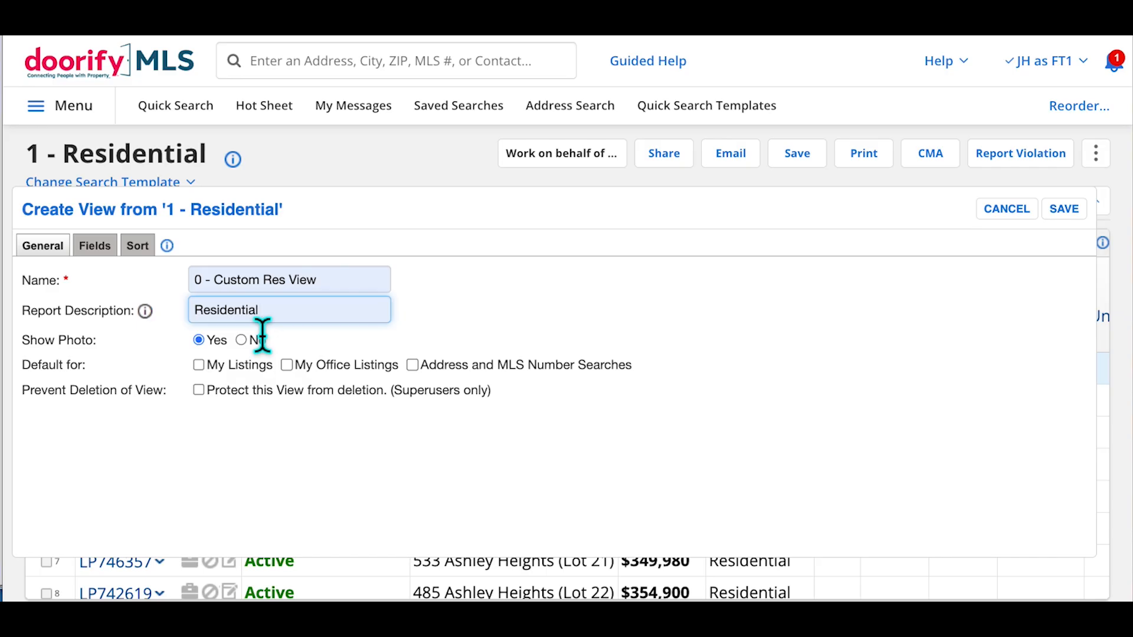
pyautogui.click(665, 322)
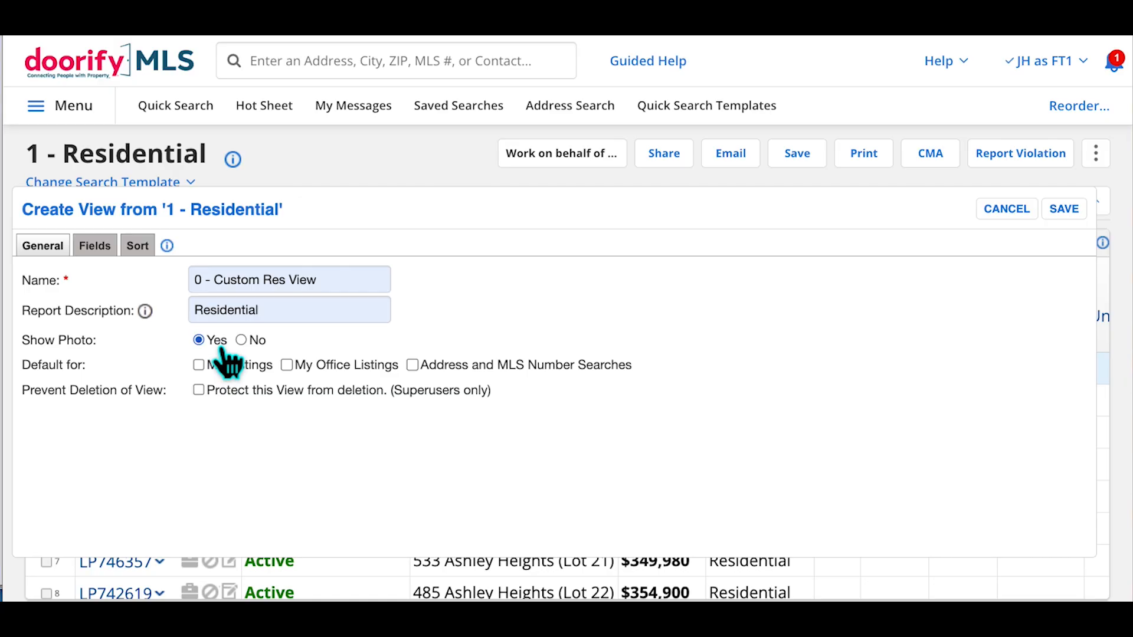
# Turn photos off and make the view default for address and MLS number searches
pyautogui.click(255, 344)
pyautogui.click(430, 376)
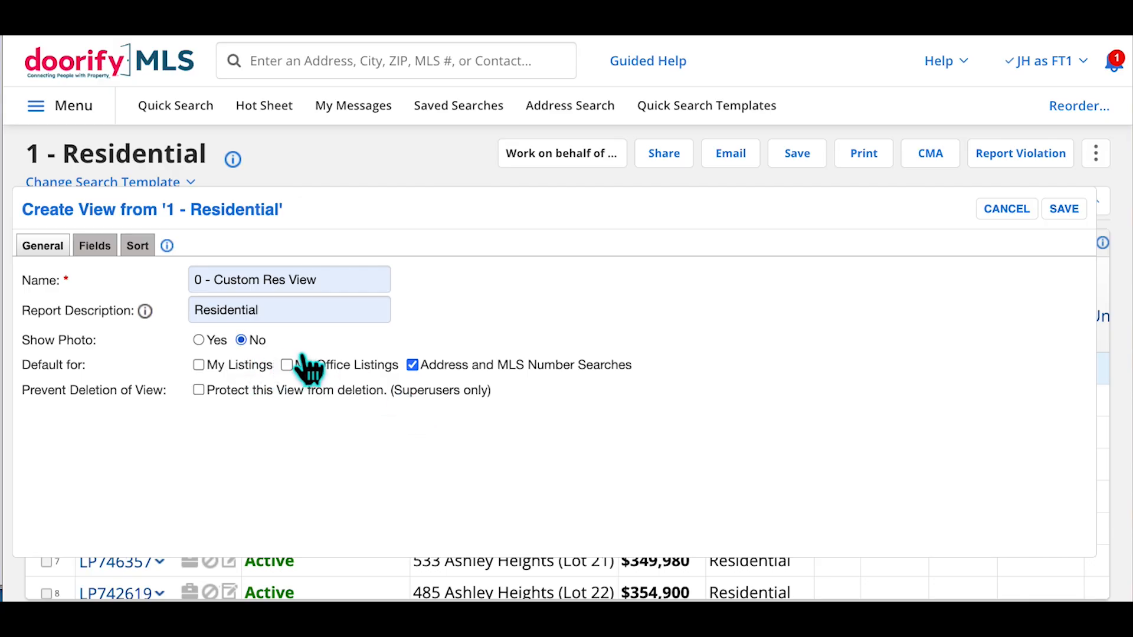
pyautogui.click(110, 258)
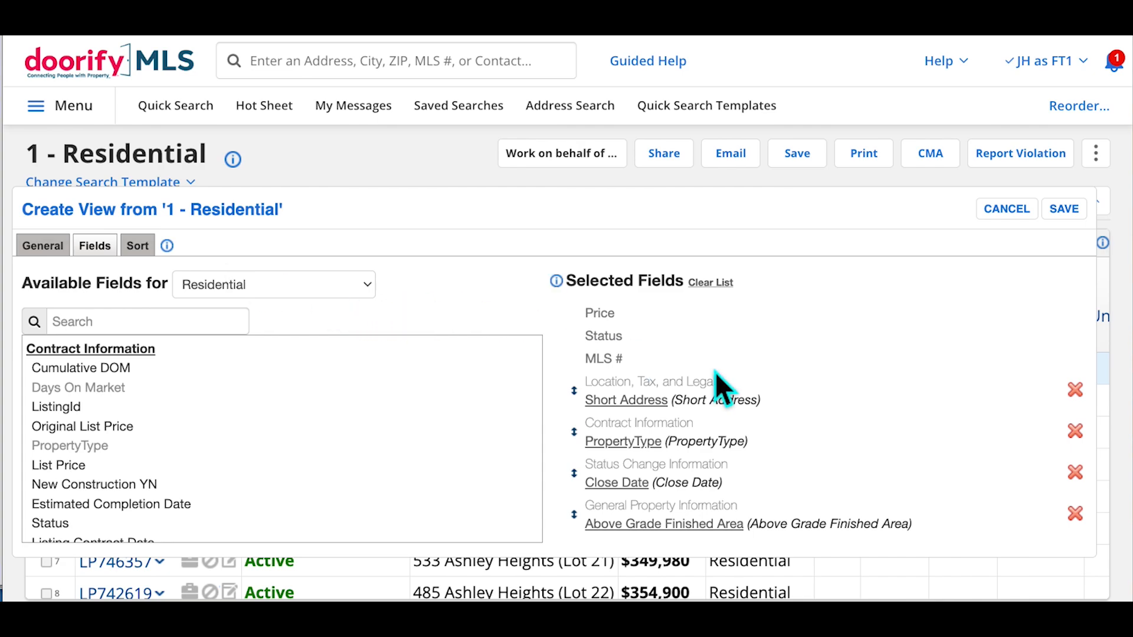
# Drag Days On Market up below Short Address, then delete Short Address, leaving Status, MLS #, Days On Market
pyautogui.scroll(-4, 715, 372)
pyautogui.scroll(-2, 726, 384)
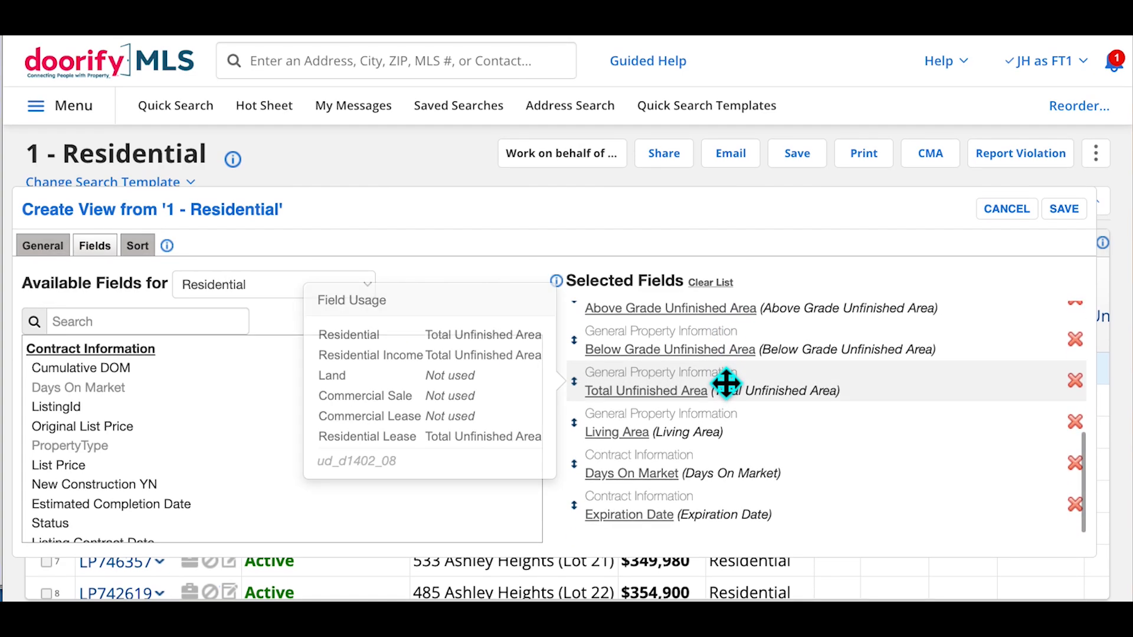
pyautogui.scroll(6, 725, 383)
pyautogui.scroll(-3, 726, 384)
pyautogui.scroll(-4, 725, 384)
pyautogui.moveTo(725, 384)
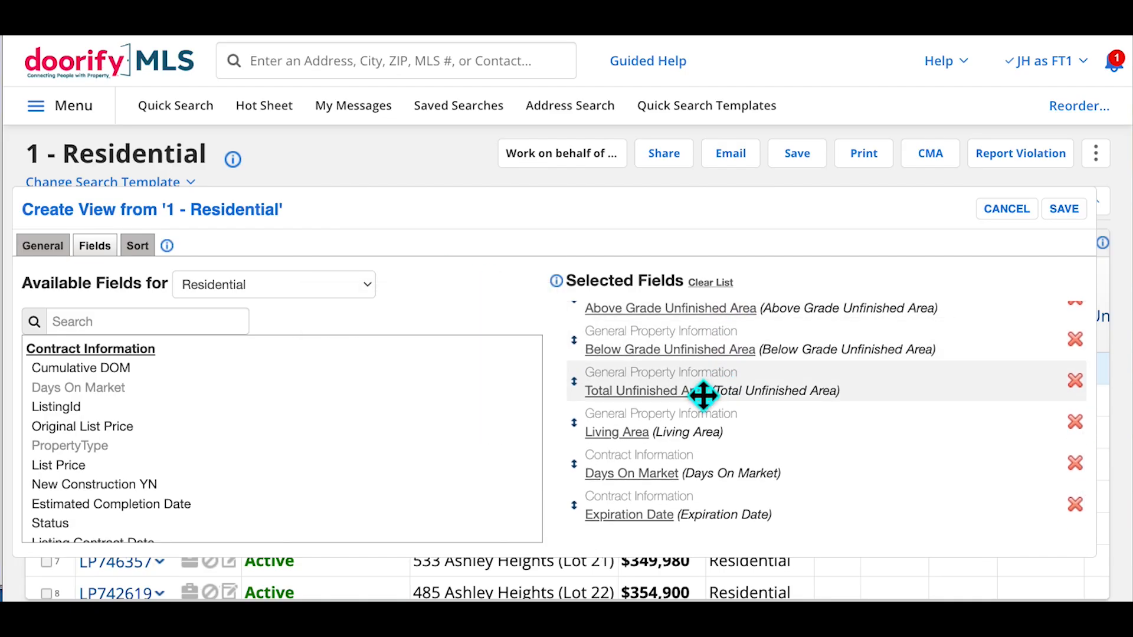
pyautogui.moveTo(755, 494)
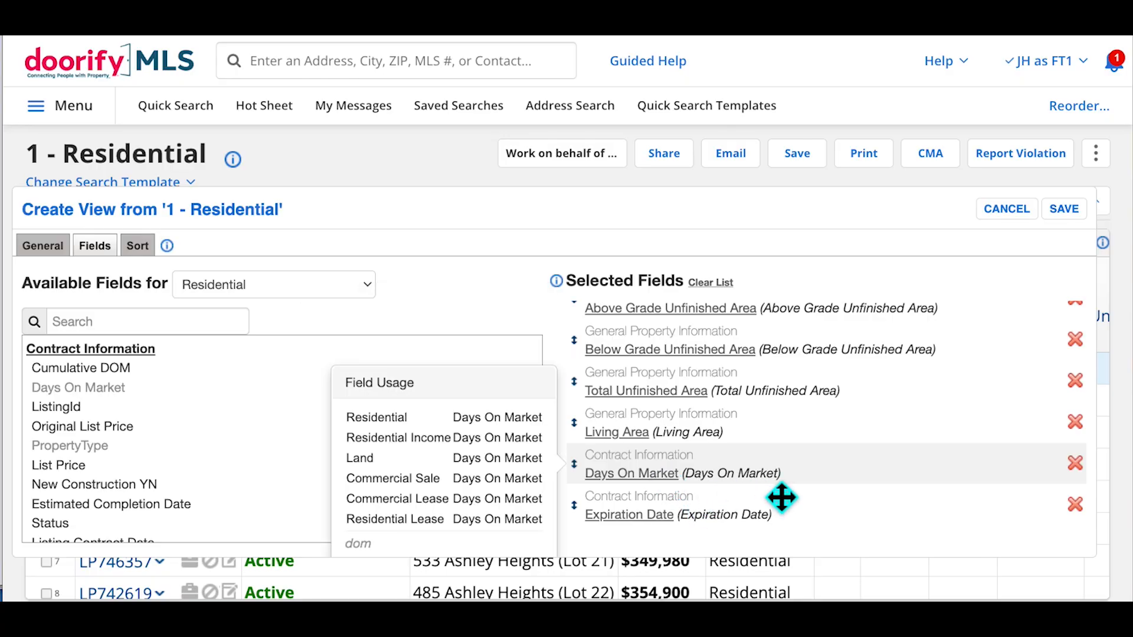
pyautogui.click(776, 495)
pyautogui.moveTo(776, 496); pyautogui.dragTo(769, 306)
pyautogui.moveTo(783, 348); pyautogui.dragTo(759, 430)
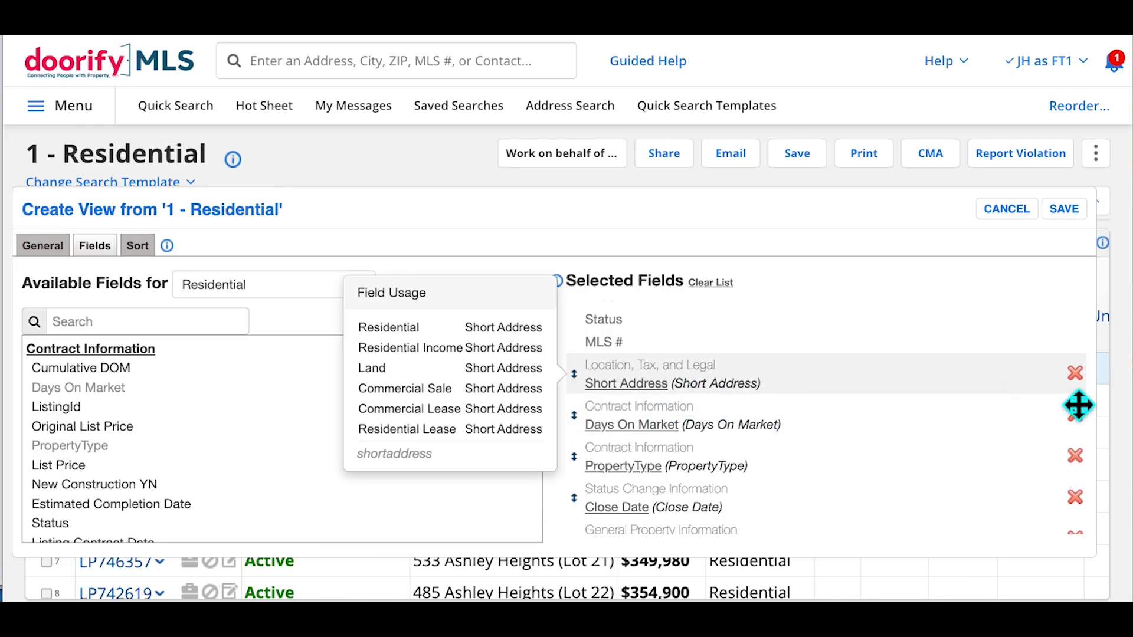
pyautogui.click(1075, 373)
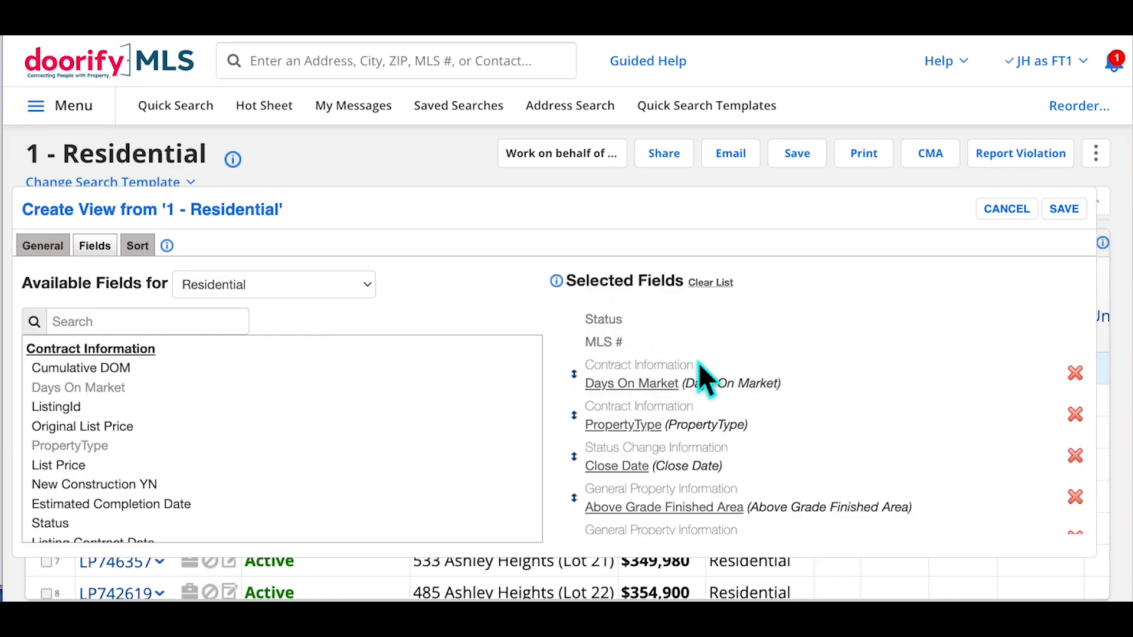
pyautogui.moveTo(710, 445)
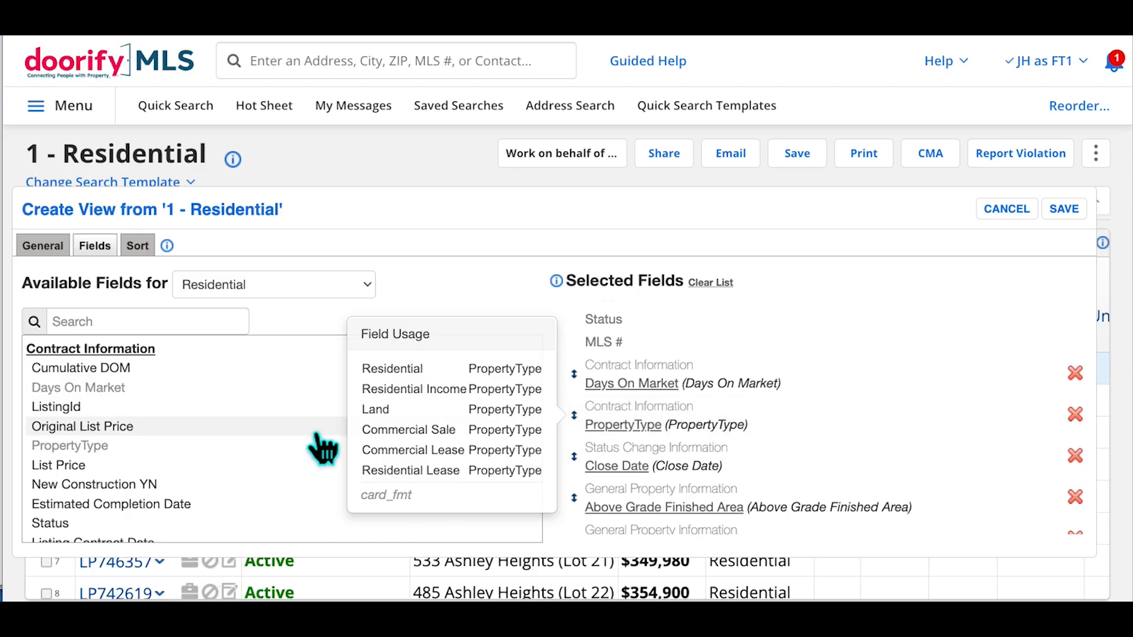
# Search 'sub', add Property Sub Type, and move it between PropertyType and Close Date
pyautogui.click(125, 326)
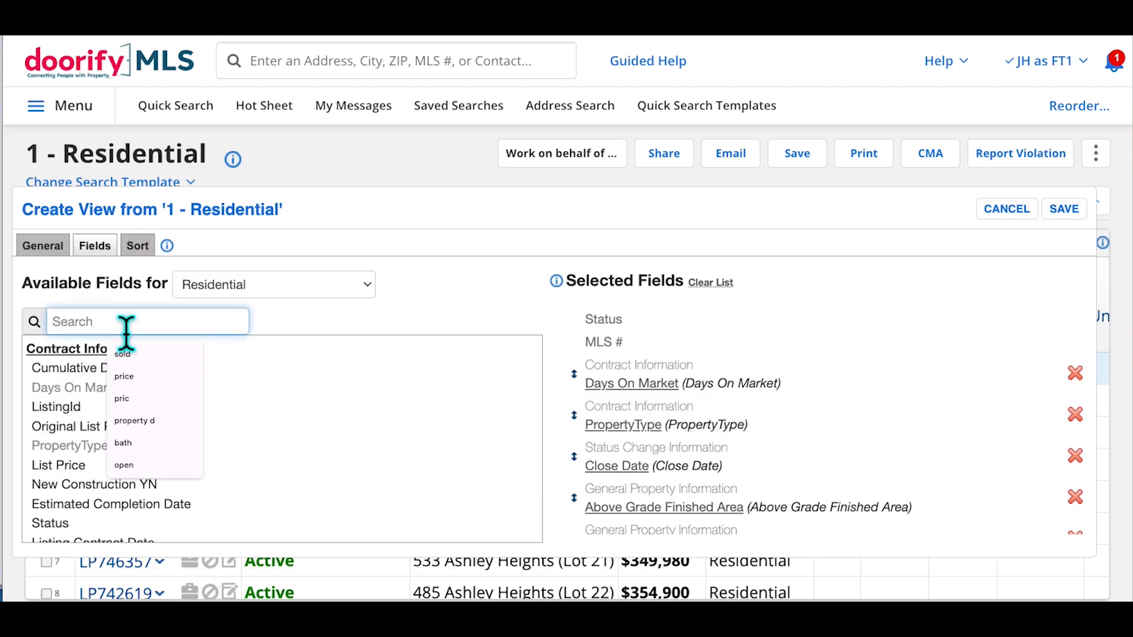
pyautogui.write('subb')
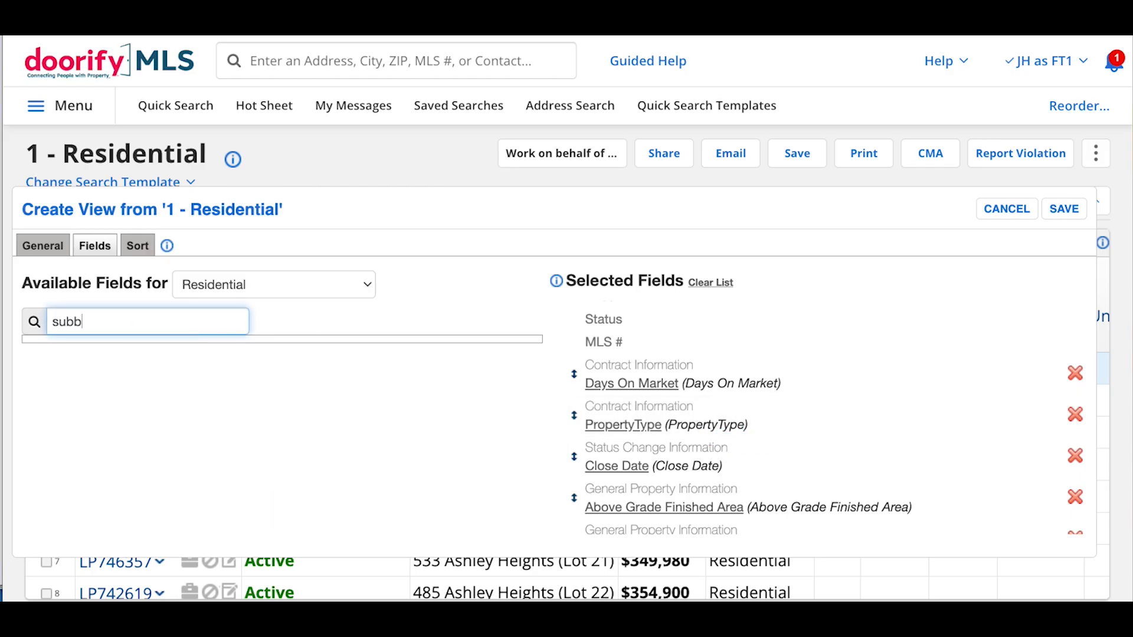
pyautogui.press('BackSpace')
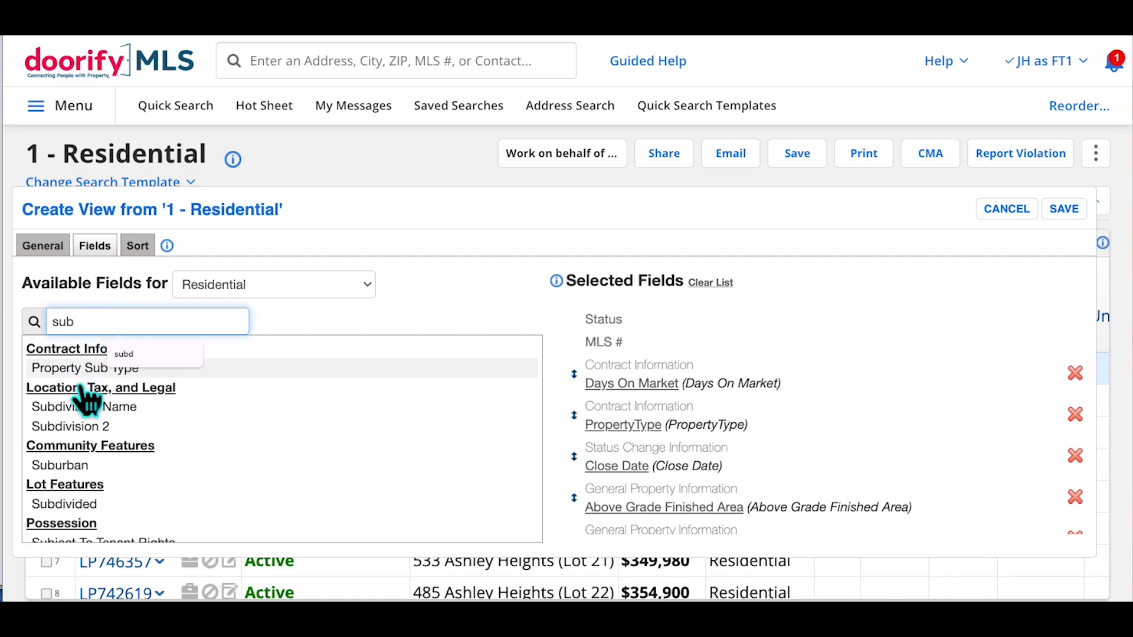
pyautogui.click(62, 371)
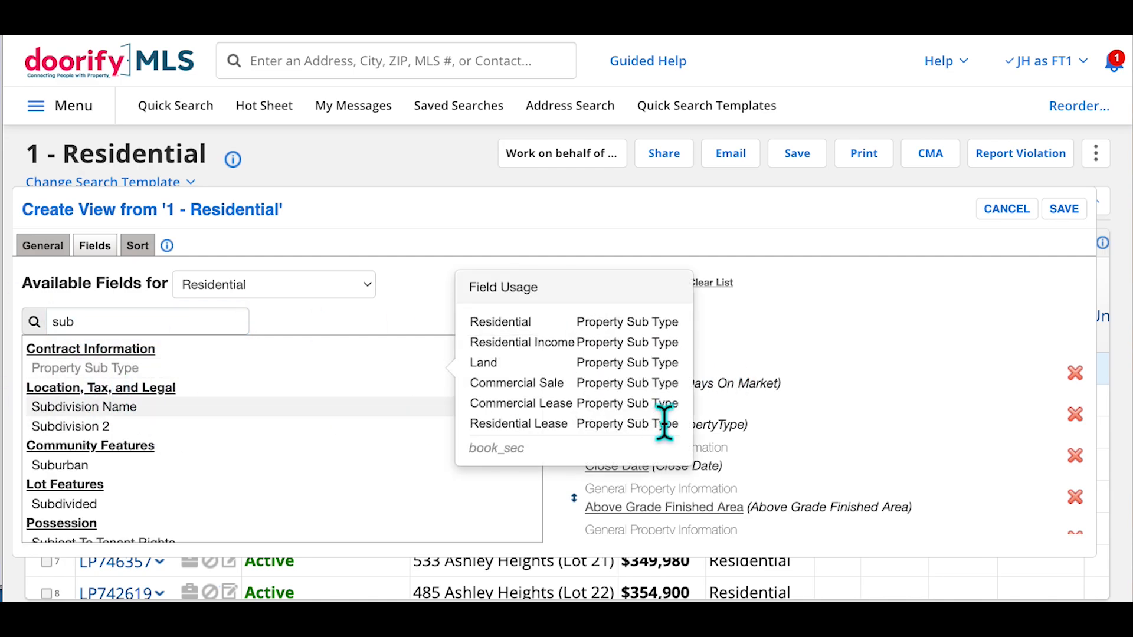
pyautogui.scroll(-5, 889, 447)
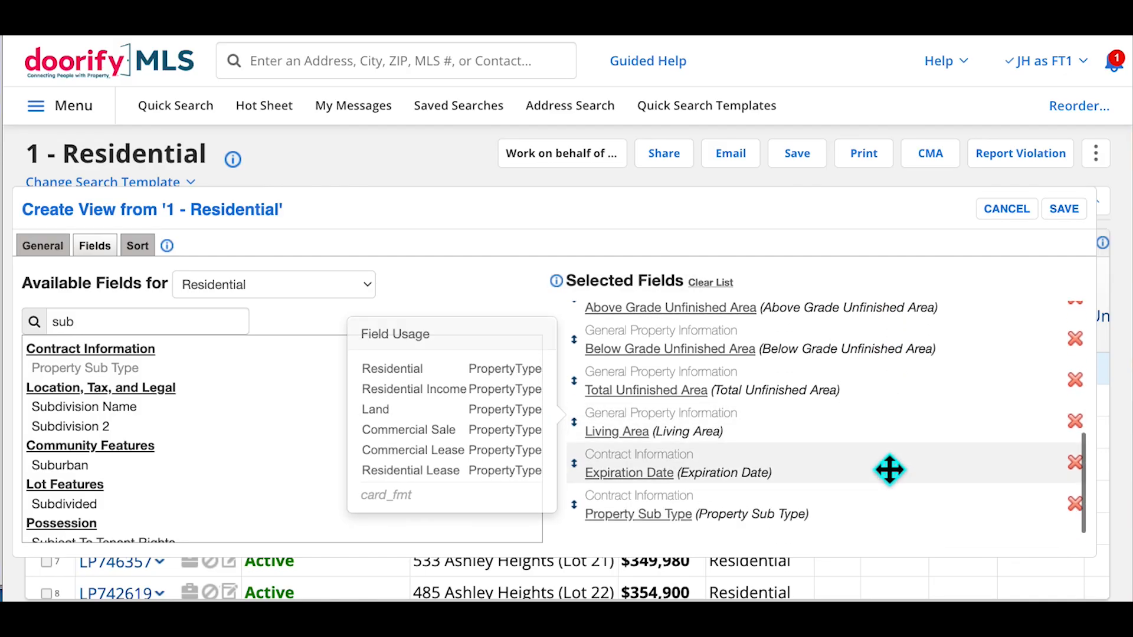
pyautogui.moveTo(876, 537); pyautogui.dragTo(890, 507)
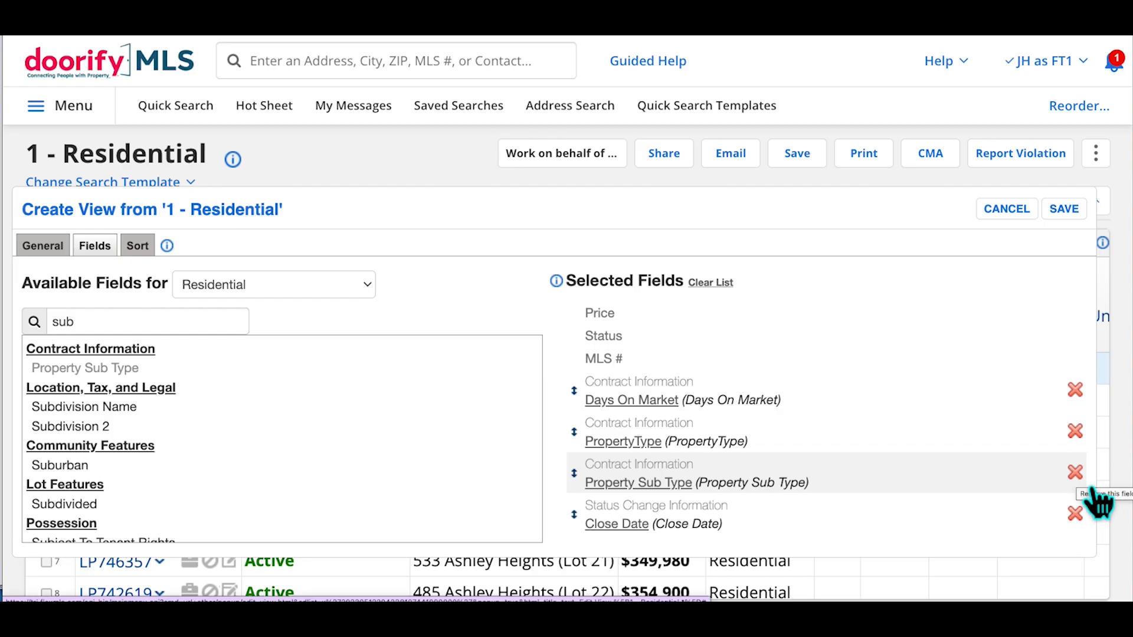
pyautogui.moveTo(741, 466)
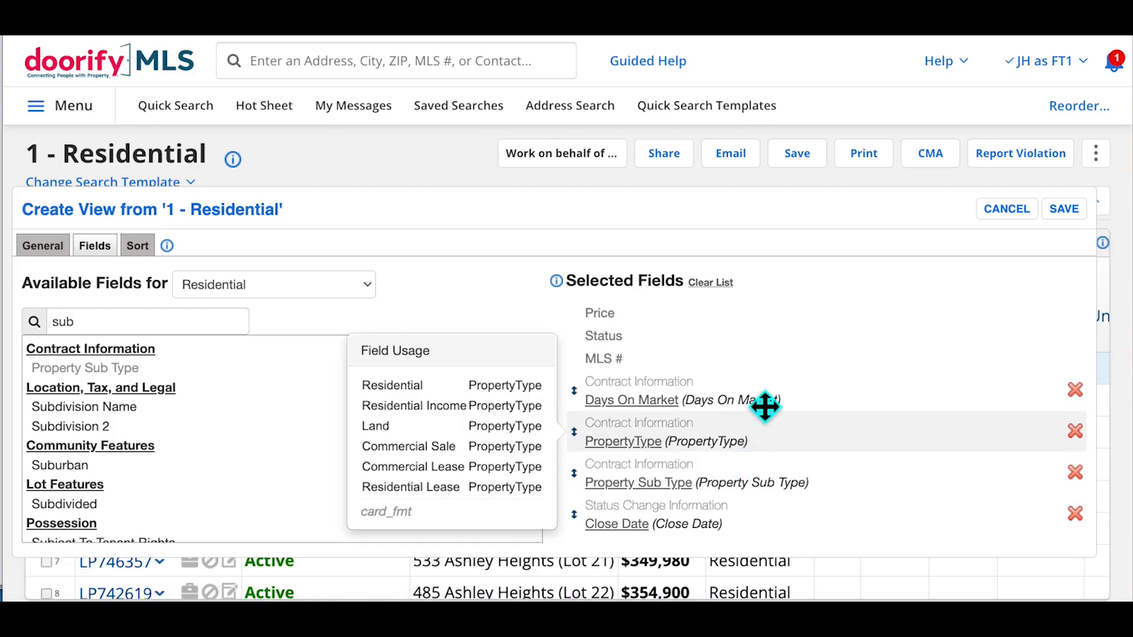
pyautogui.moveTo(660, 416)
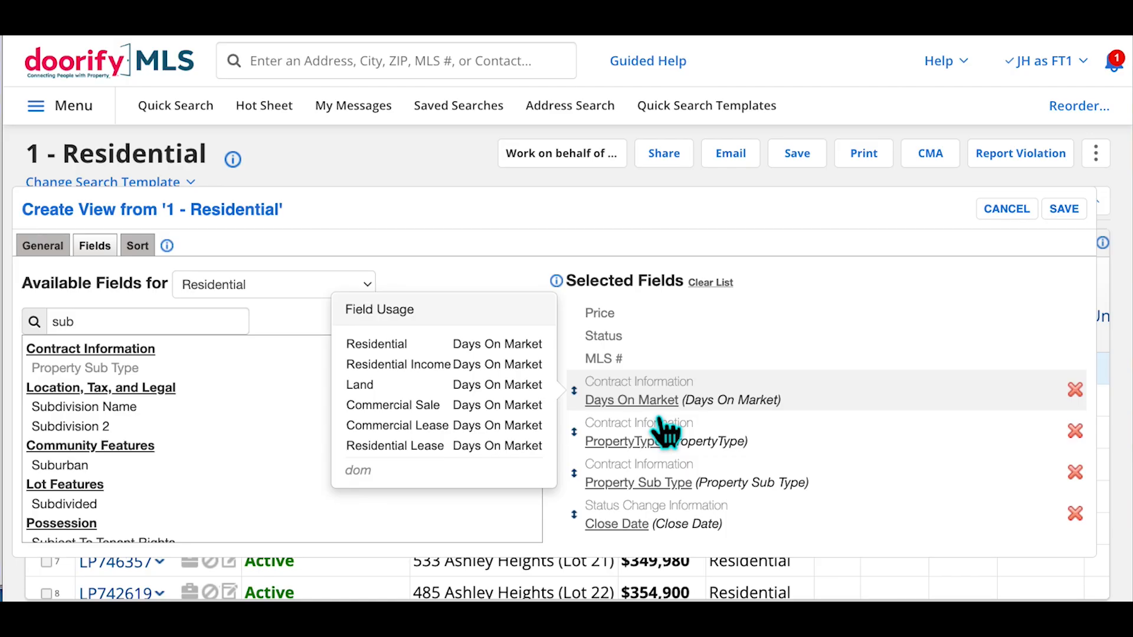
# Change the Days On Market field label to 'DOM'
pyautogui.click(637, 402)
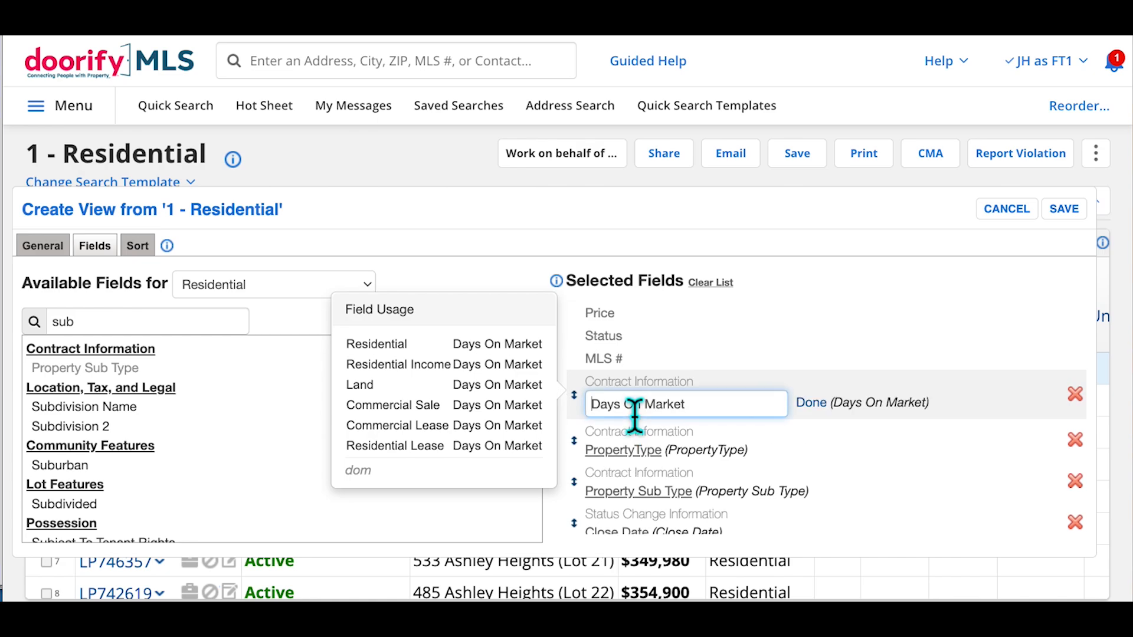
pyautogui.moveTo(699, 403); pyautogui.dragTo(597, 425)
pyautogui.write('DOM')
pyautogui.click(762, 384)
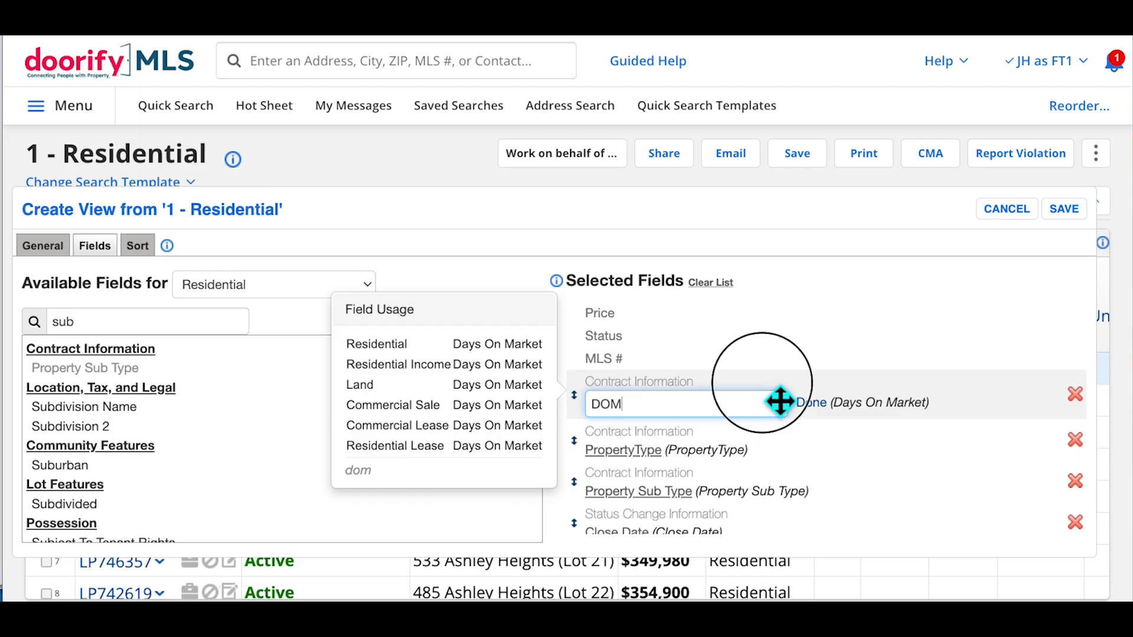
# Select the old text in the field search box, ready for a new search
pyautogui.click(135, 331)
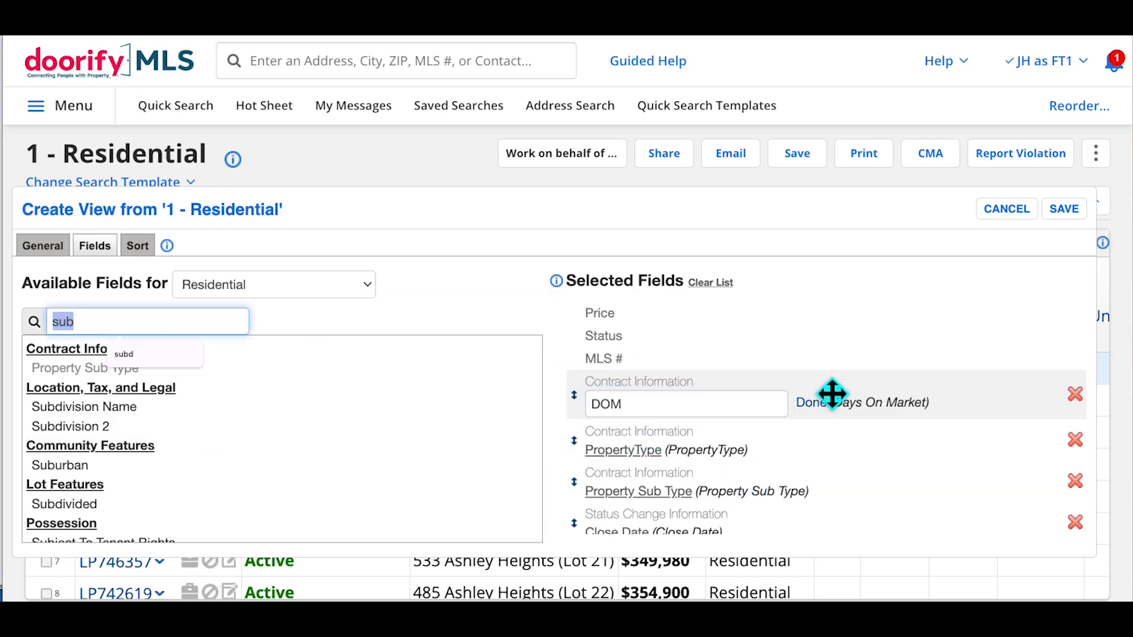
pyautogui.scroll(-5, 841, 513)
pyautogui.moveTo(843, 512)
pyautogui.scroll(1, 843, 512)
pyautogui.scroll(1, 843, 512)
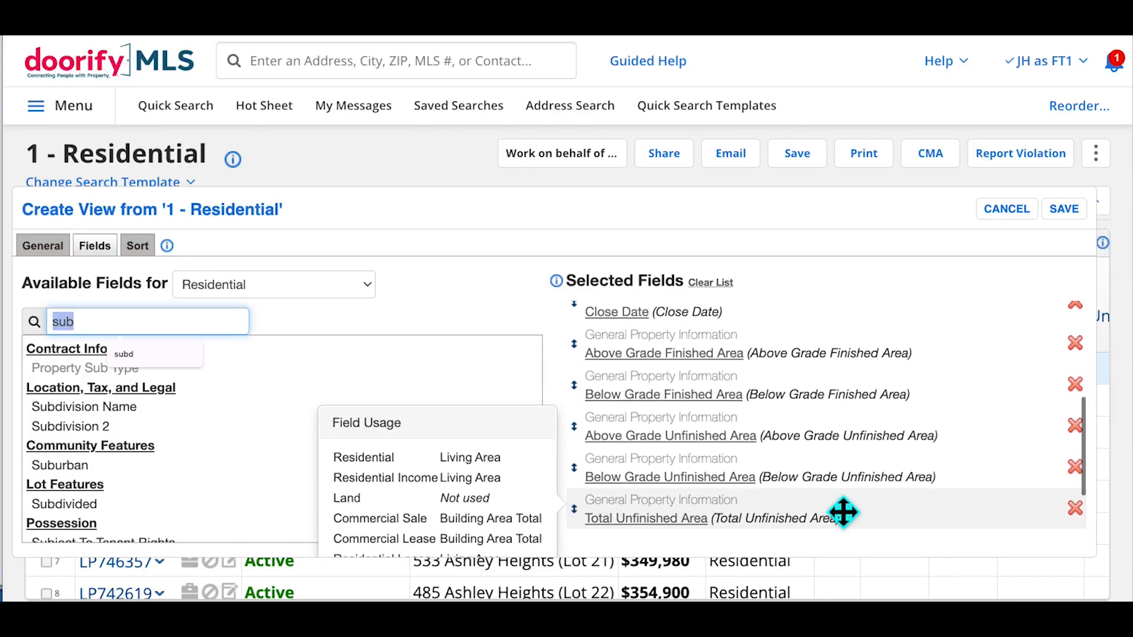
# Search 'bed' and add Bedrooms Total to the selected fields
pyautogui.write('bed')
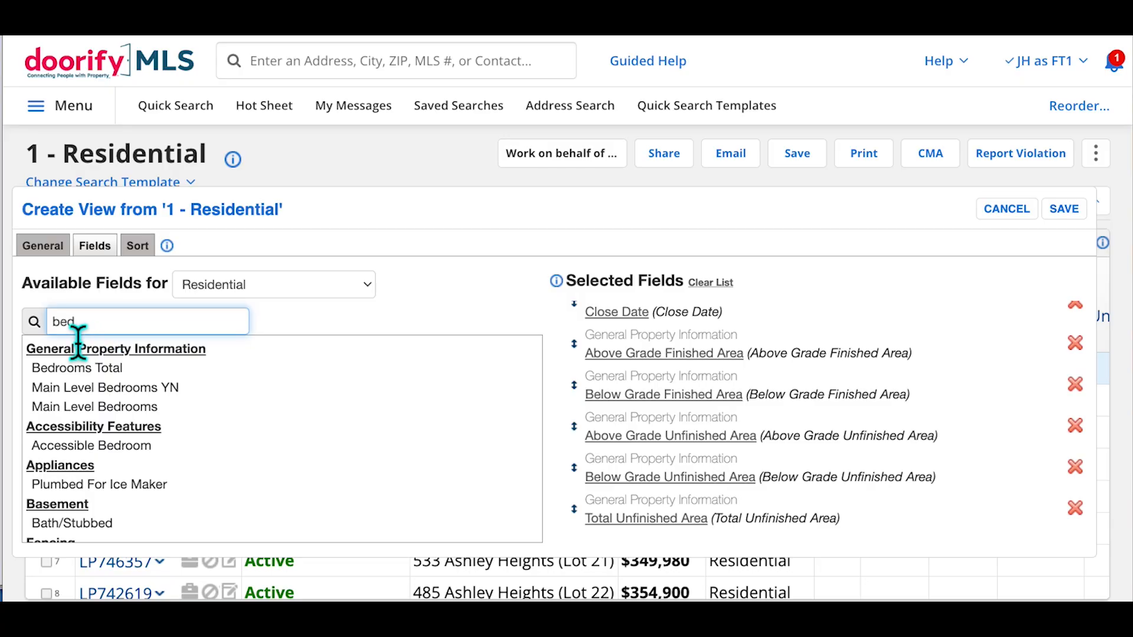
pyautogui.click(88, 369)
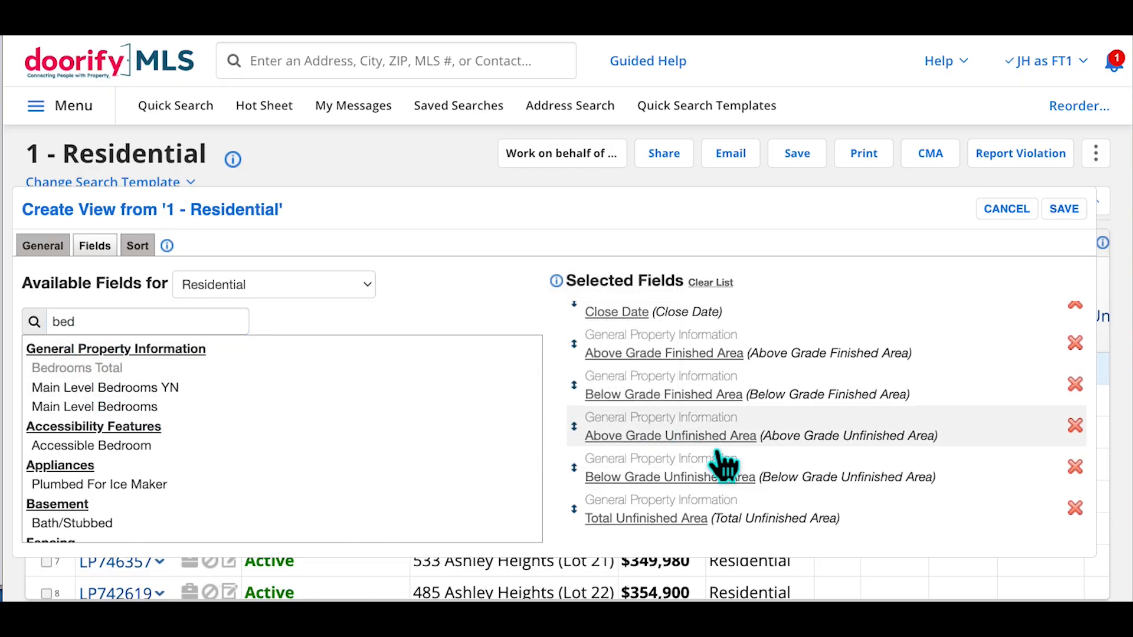
pyautogui.scroll(-3, 724, 466)
# Search 'bath' and add Bathrooms Total, Bathrooms Full and Bathrooms Half
pyautogui.doubleClick(138, 327)
pyautogui.write('bath')
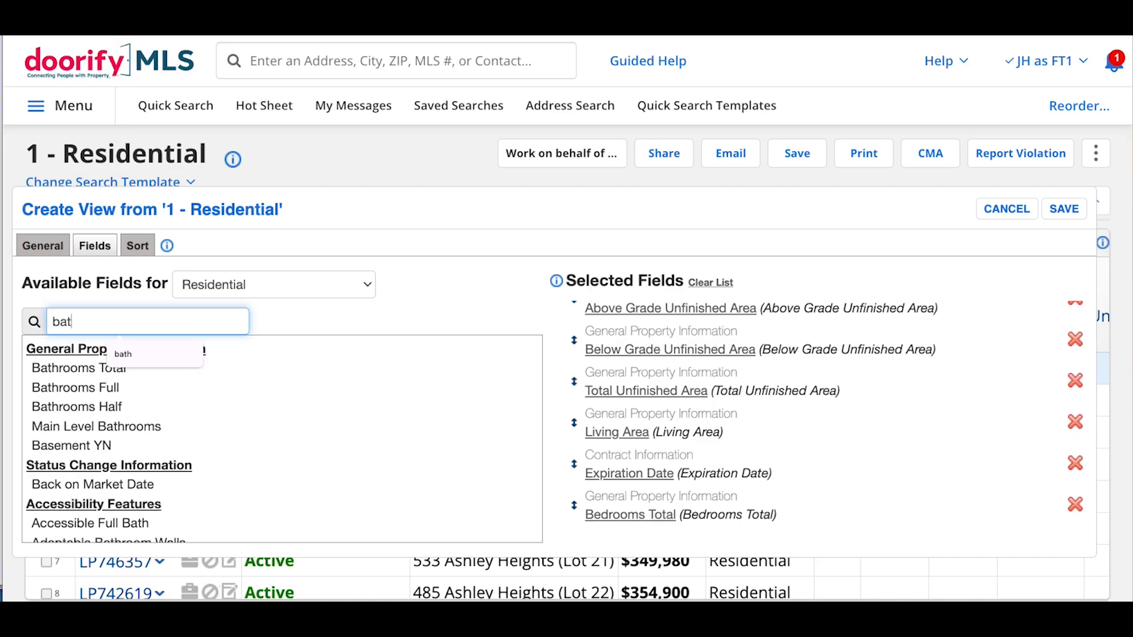
pyautogui.click(110, 371)
pyautogui.click(98, 389)
pyautogui.click(96, 406)
pyautogui.scroll(-3, 776, 430)
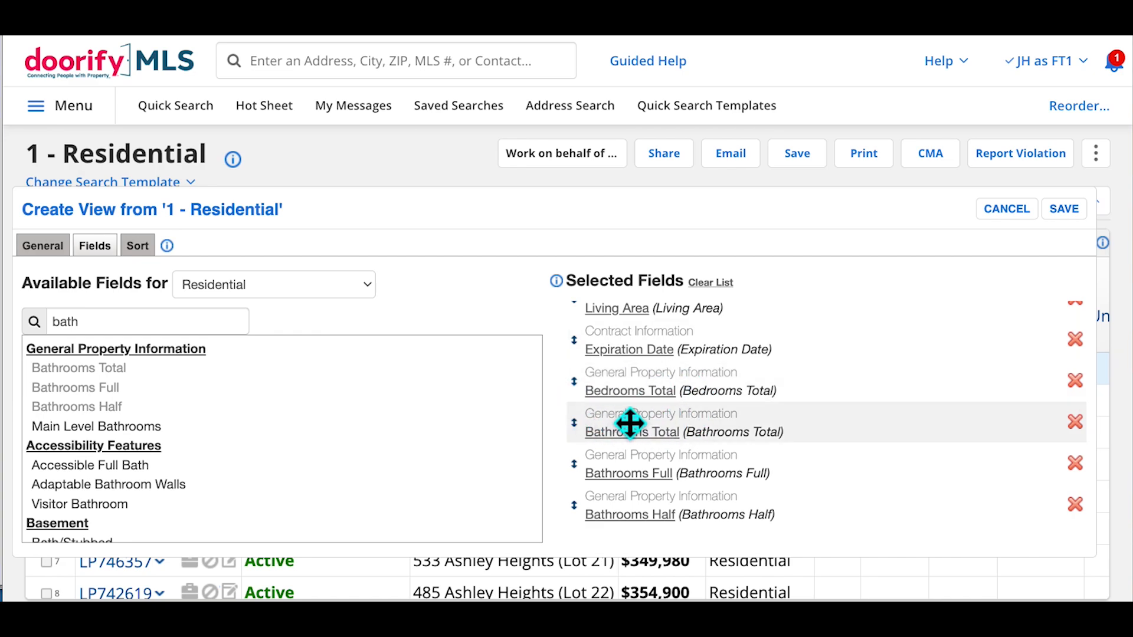
# Relabel Bedrooms Total as 'Beds' and Bathrooms Total as 'Baths'
pyautogui.click(634, 392)
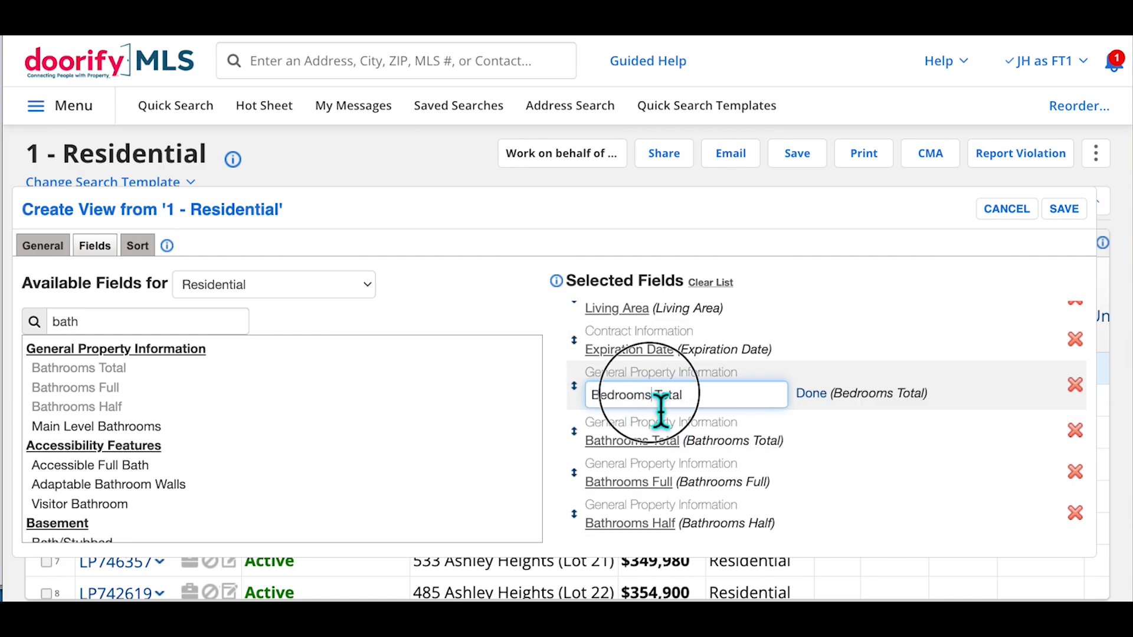
pyautogui.tripleClick(660, 406)
pyautogui.write('Beds')
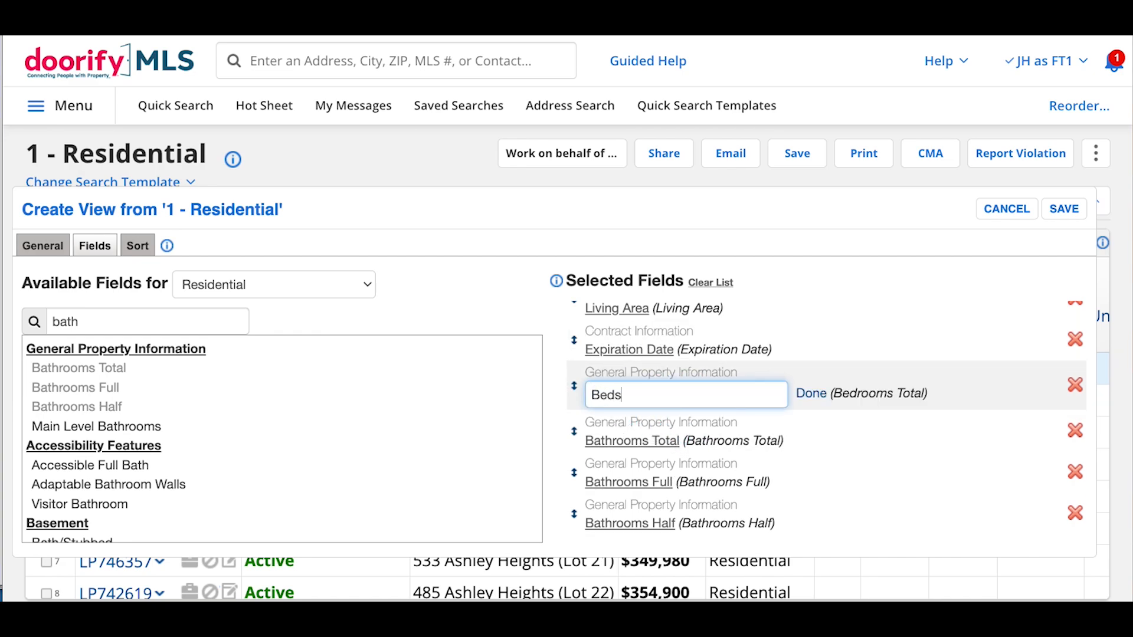
pyautogui.click(643, 448)
pyautogui.tripleClick(646, 462)
pyautogui.write('Baths')
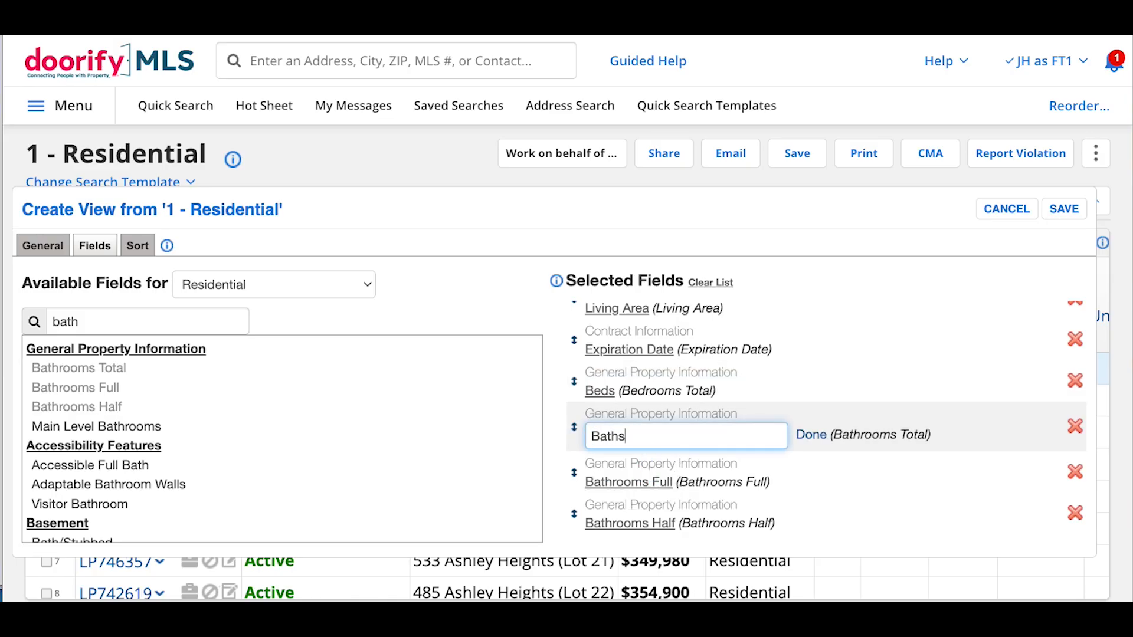
# Relabel Bathrooms Full as 'FB' and Bathrooms Half as 'HB'
pyautogui.click(643, 482)
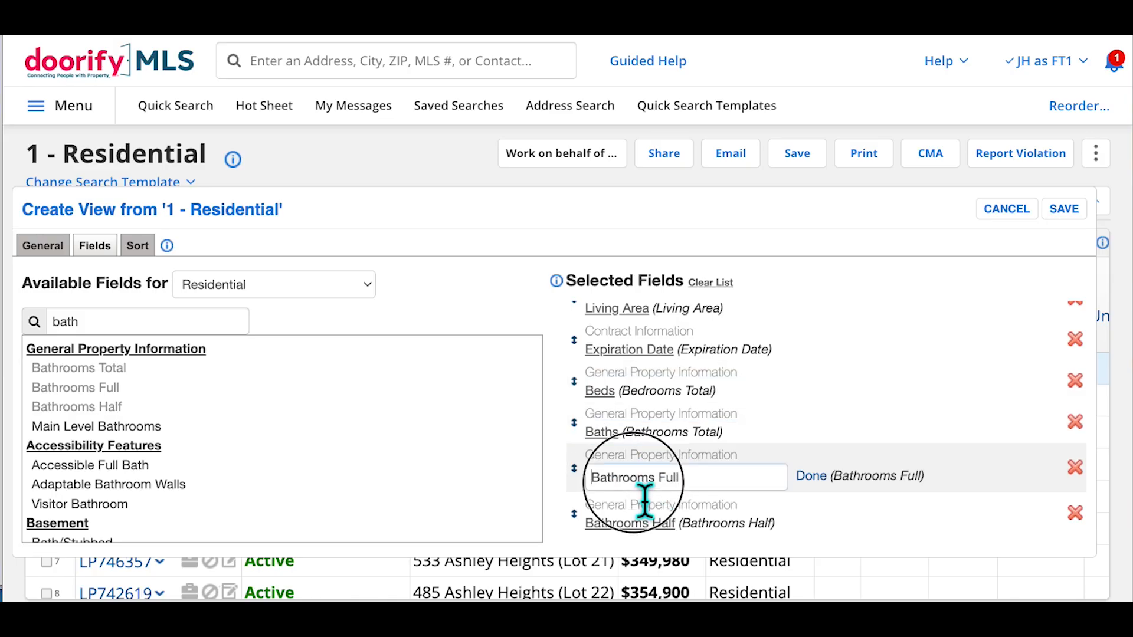
pyautogui.moveTo(680, 477); pyautogui.dragTo(572, 475)
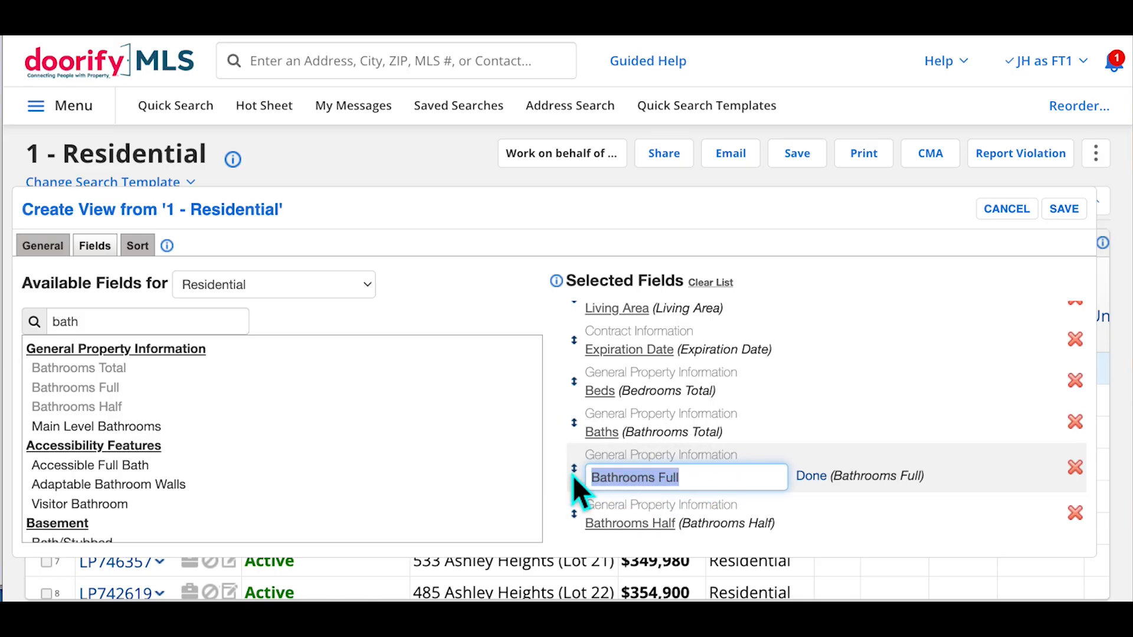
pyautogui.write('FB')
pyautogui.click(631, 524)
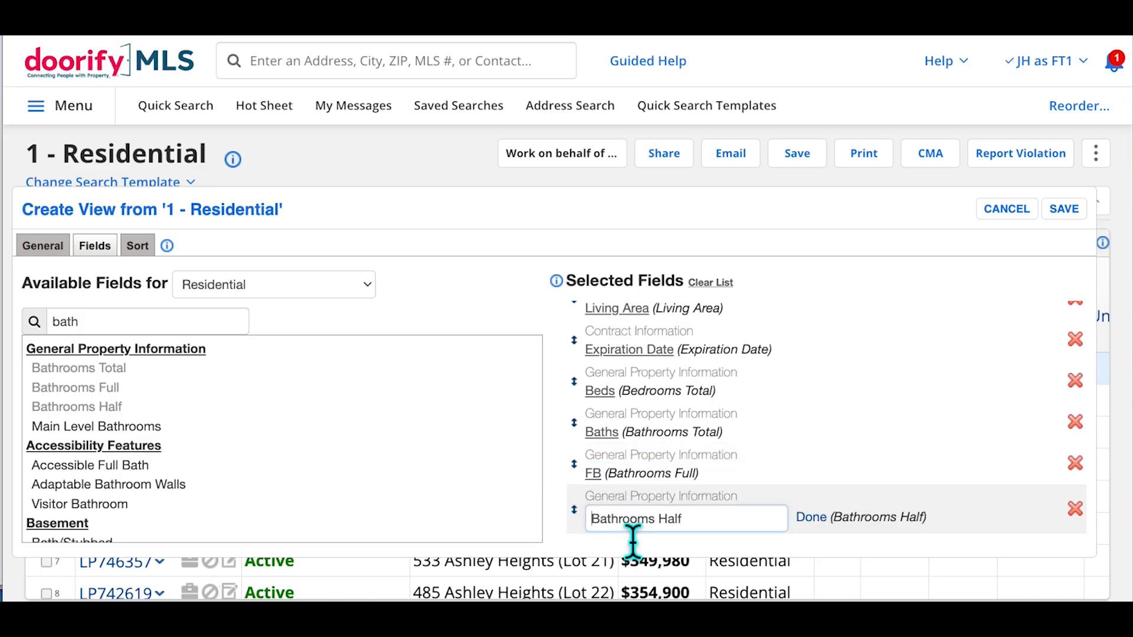
pyautogui.doubleClick(624, 519)
pyautogui.tripleClick(632, 524)
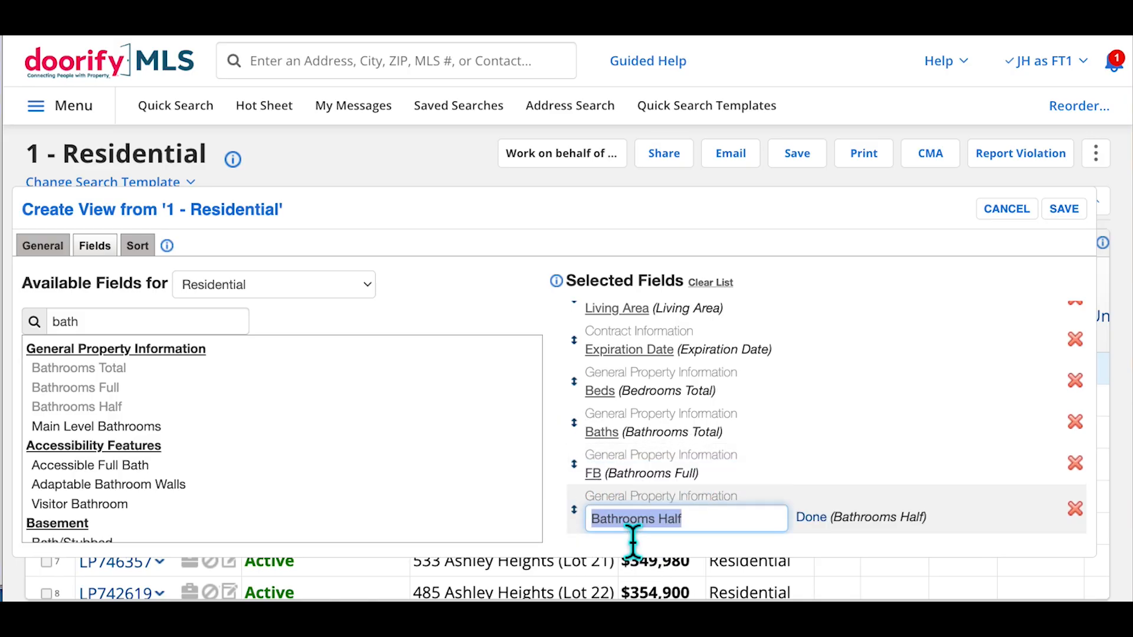
pyautogui.write('HB')
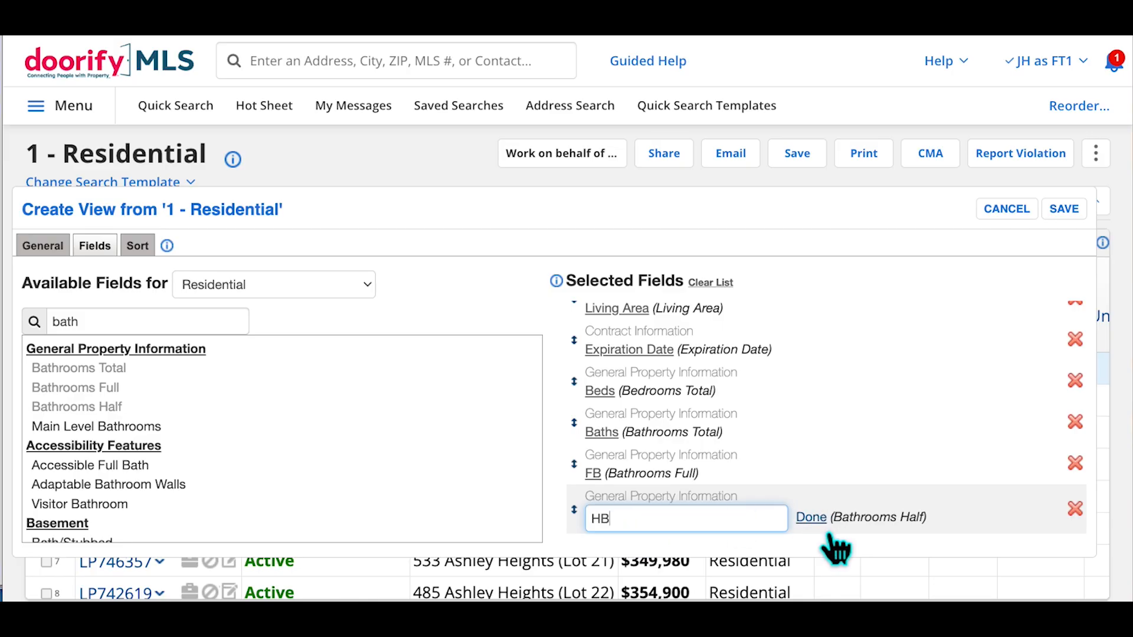
pyautogui.click(814, 520)
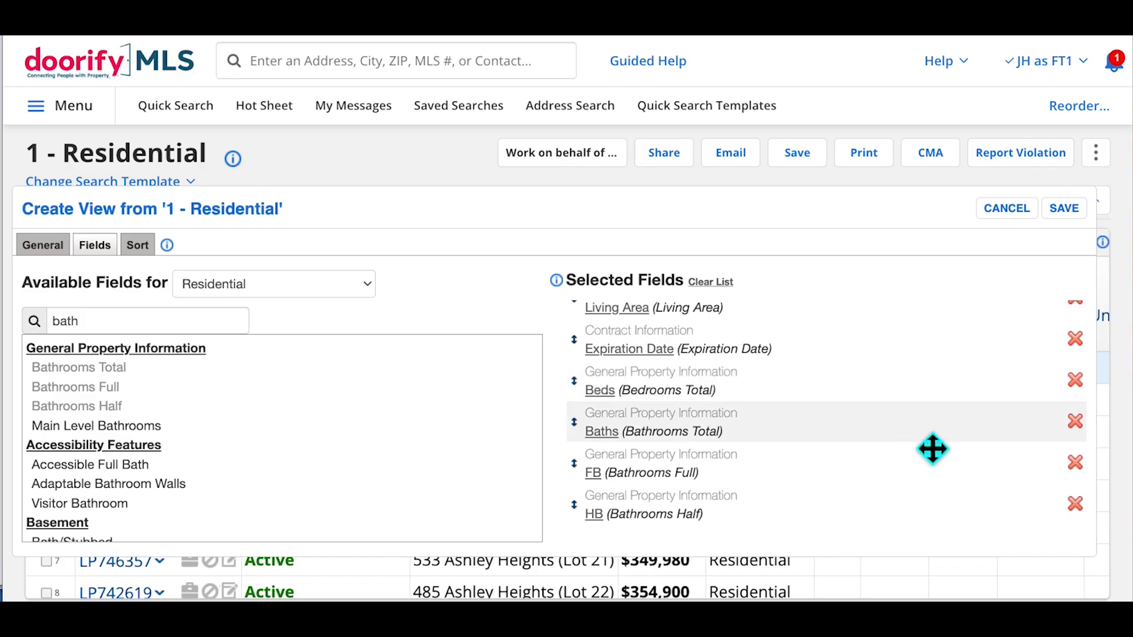
pyautogui.scroll(1, 932, 449)
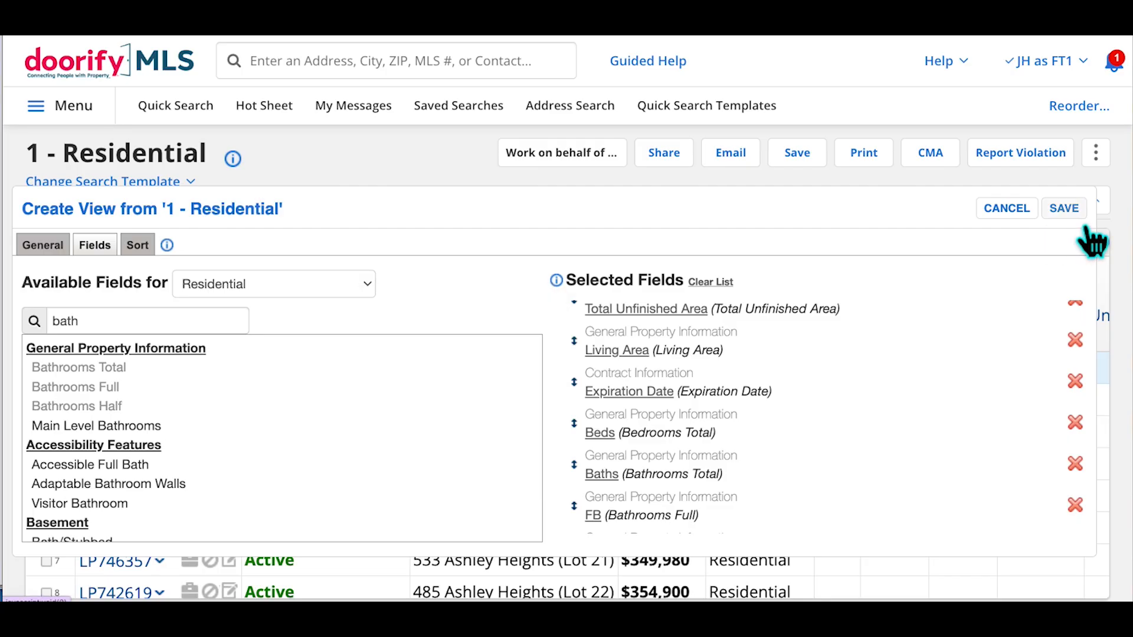
# Choose Custom Sort and create a new Residential sort named 'Prop Type - DOM'
pyautogui.click(156, 258)
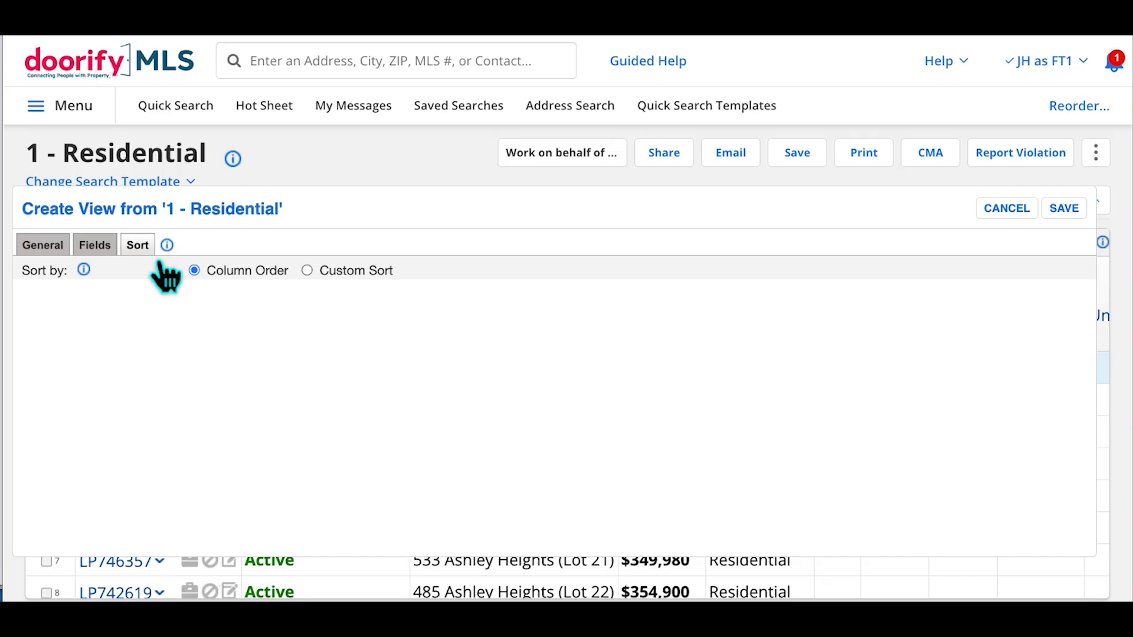
pyautogui.click(330, 277)
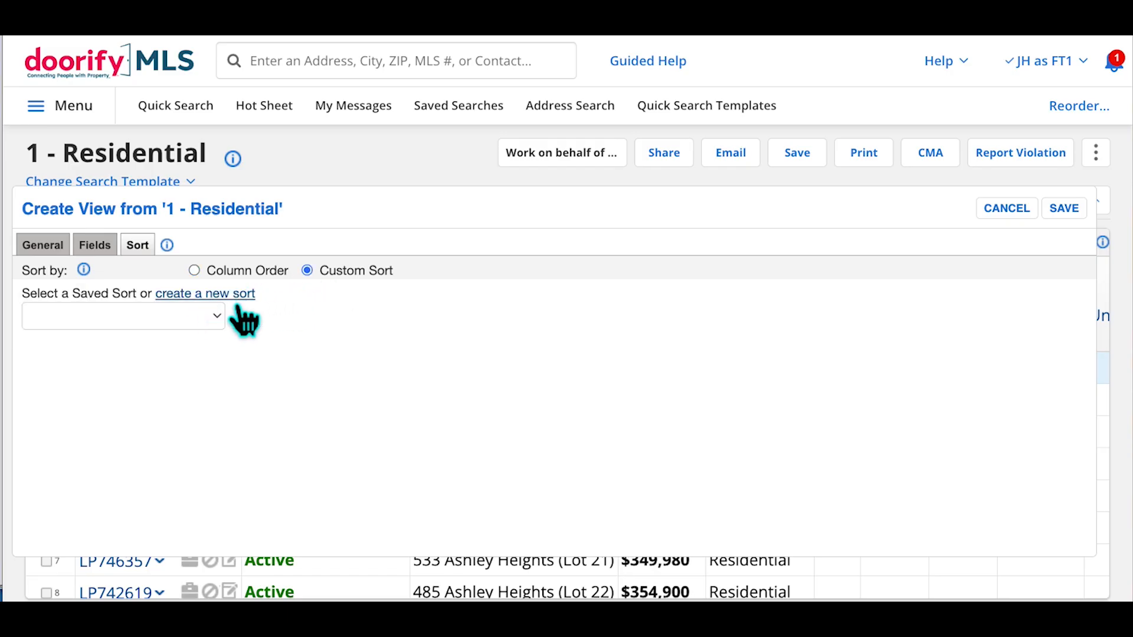
pyautogui.click(215, 295)
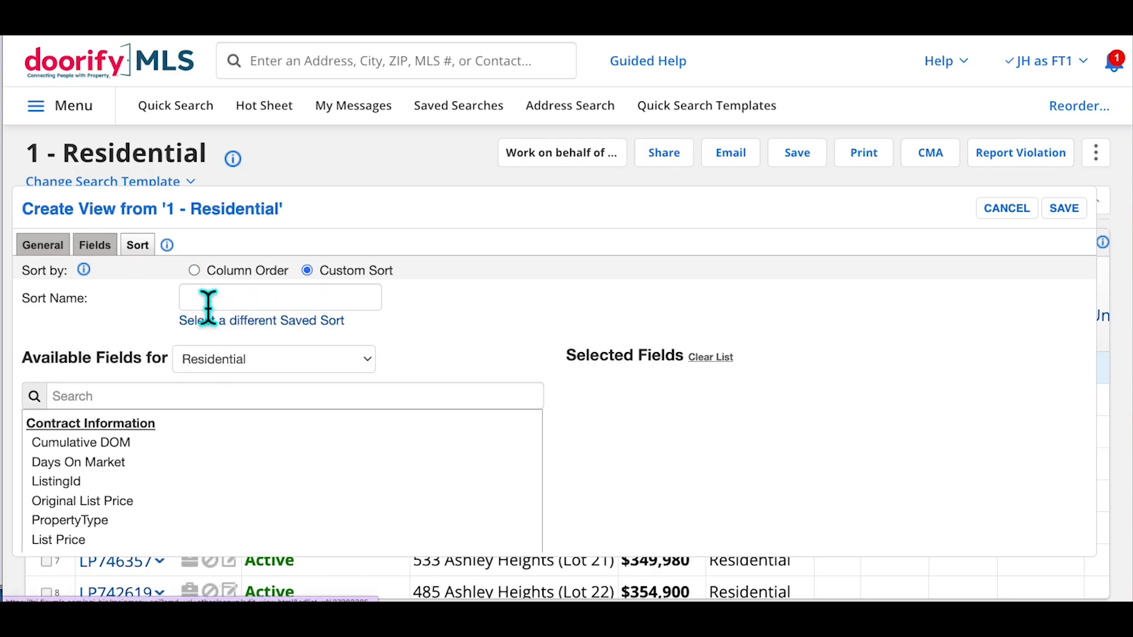
pyautogui.click(242, 303)
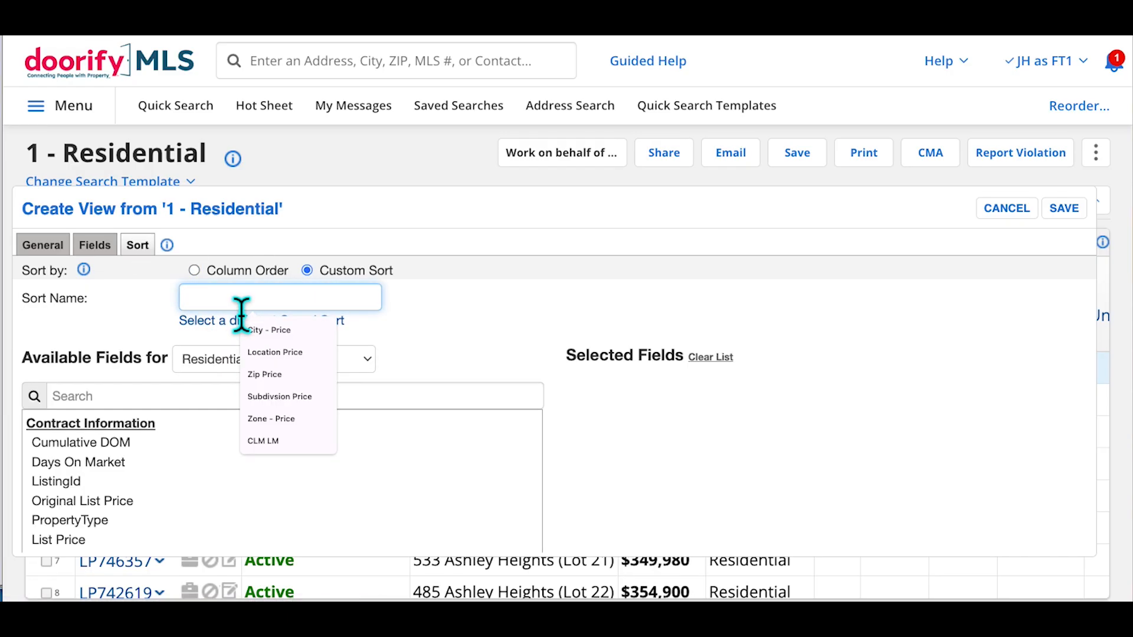
pyautogui.write('Prop Type - DOM')
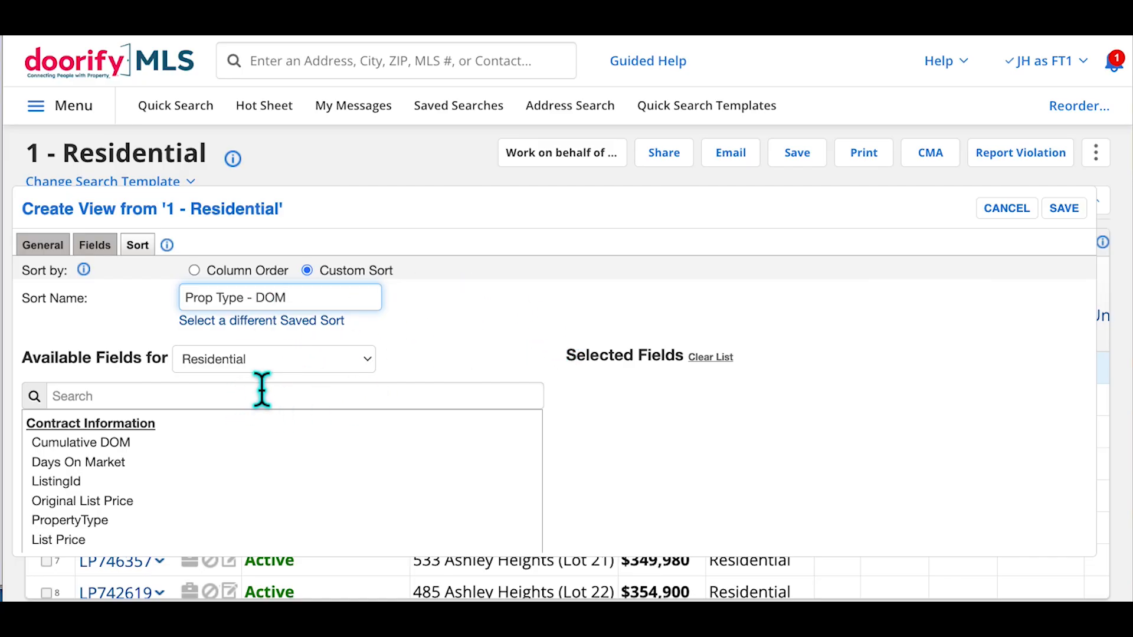
pyautogui.click(342, 373)
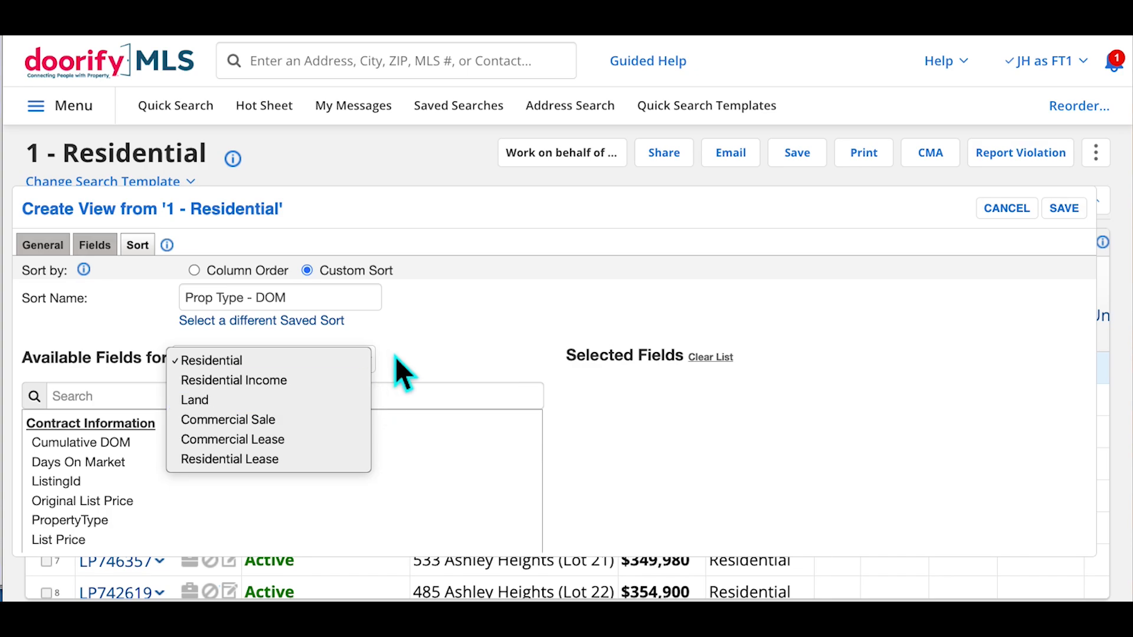
pyautogui.click(420, 361)
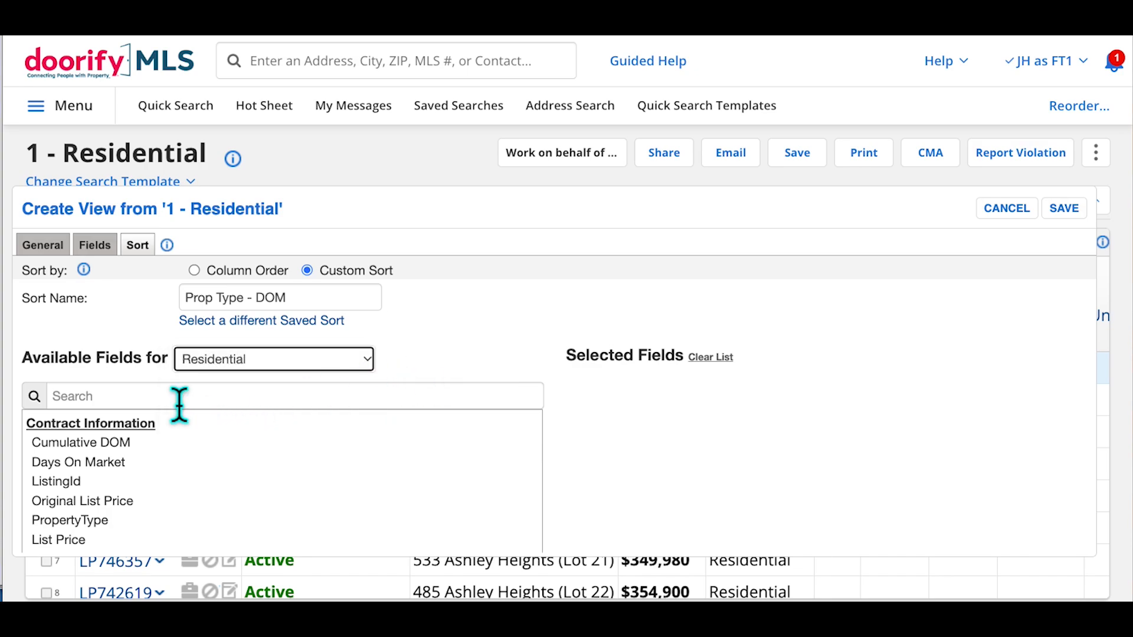
# Add PropertyType, Days On Market and Current Price as the sort fields
pyautogui.click(147, 412)
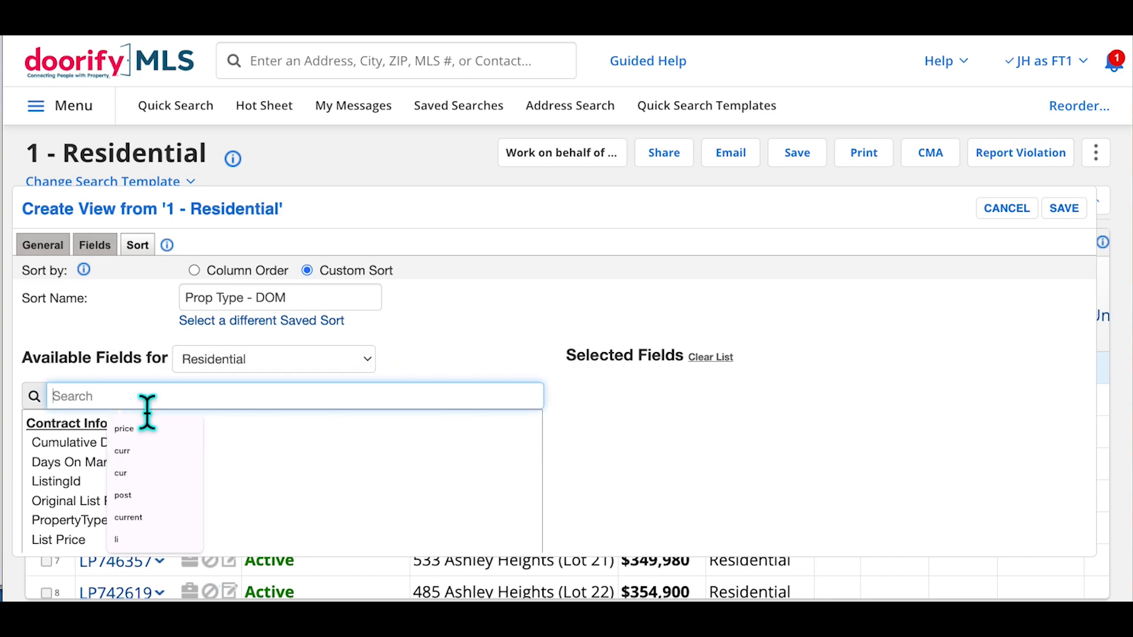
pyautogui.write('prop')
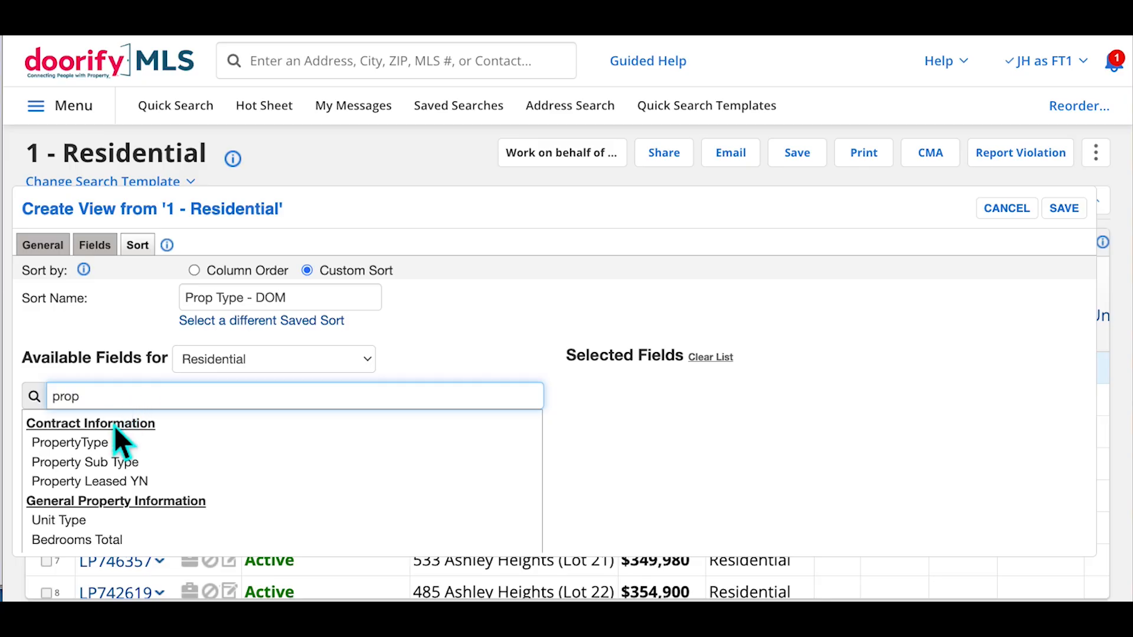
pyautogui.click(116, 444)
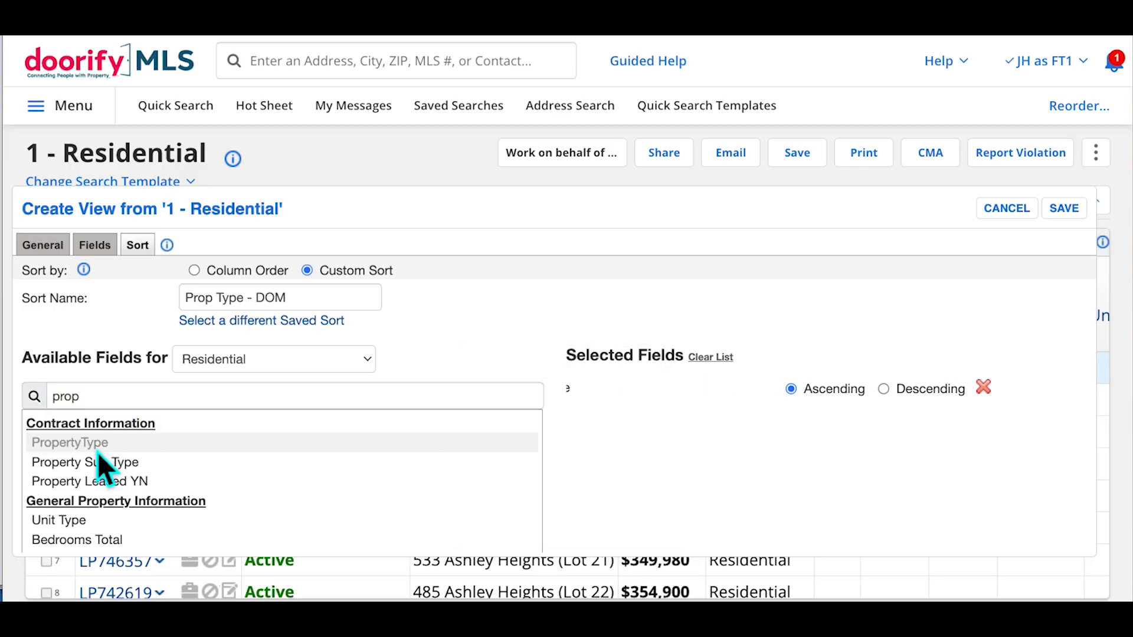
pyautogui.doubleClick(170, 407)
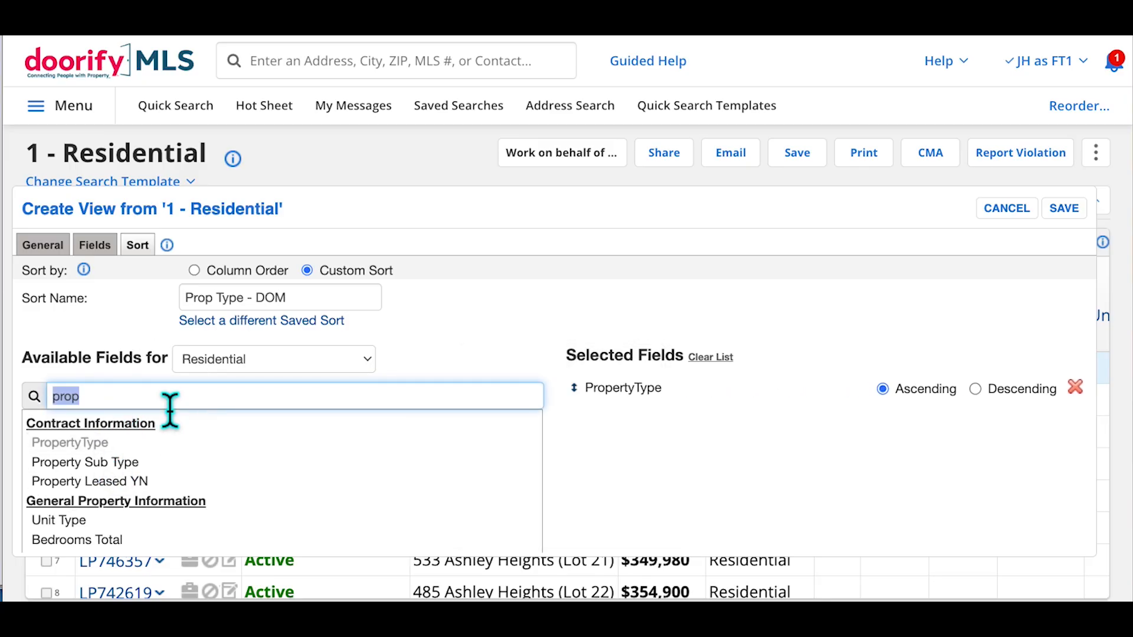
pyautogui.write('days')
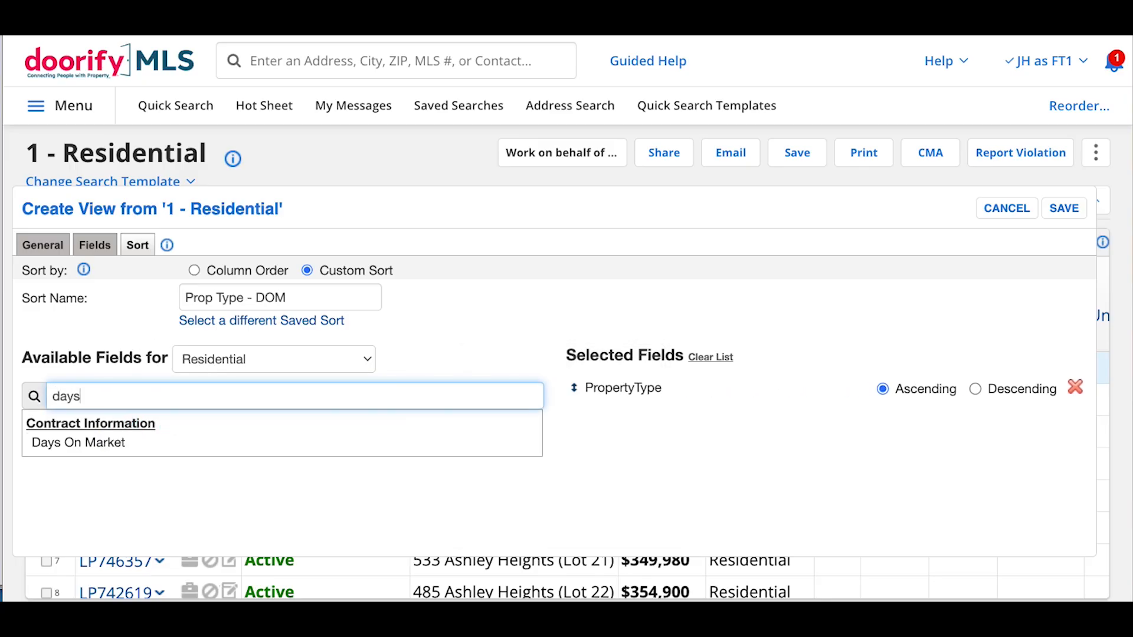
pyautogui.click(113, 446)
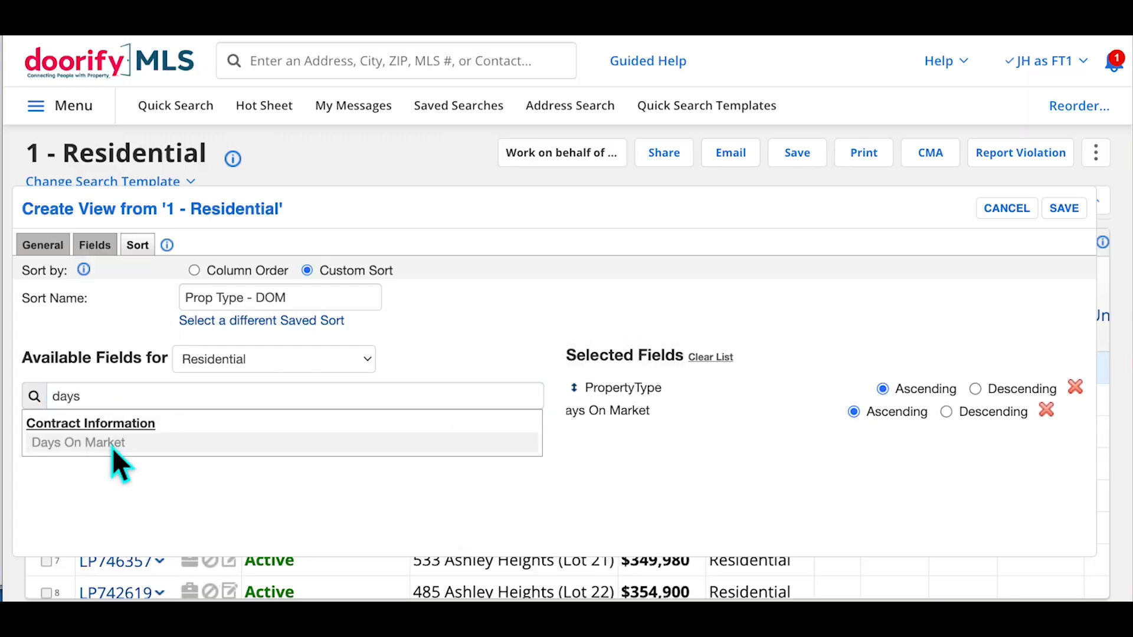
pyautogui.doubleClick(122, 396)
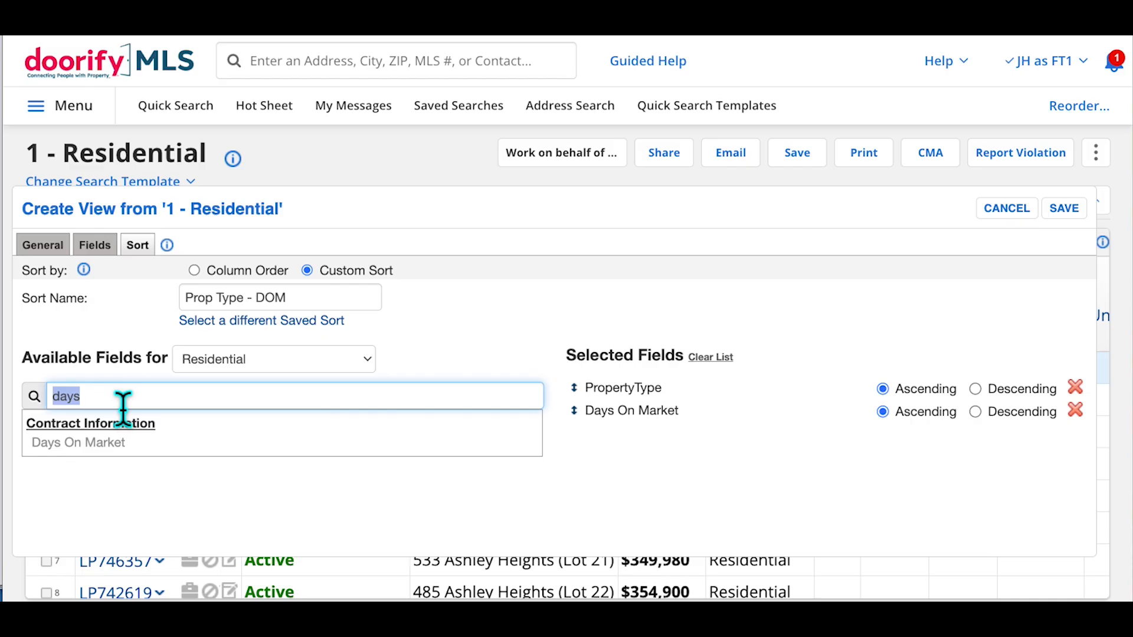
pyautogui.write('p')
pyautogui.press('BackSpace')
pyautogui.write('pric')
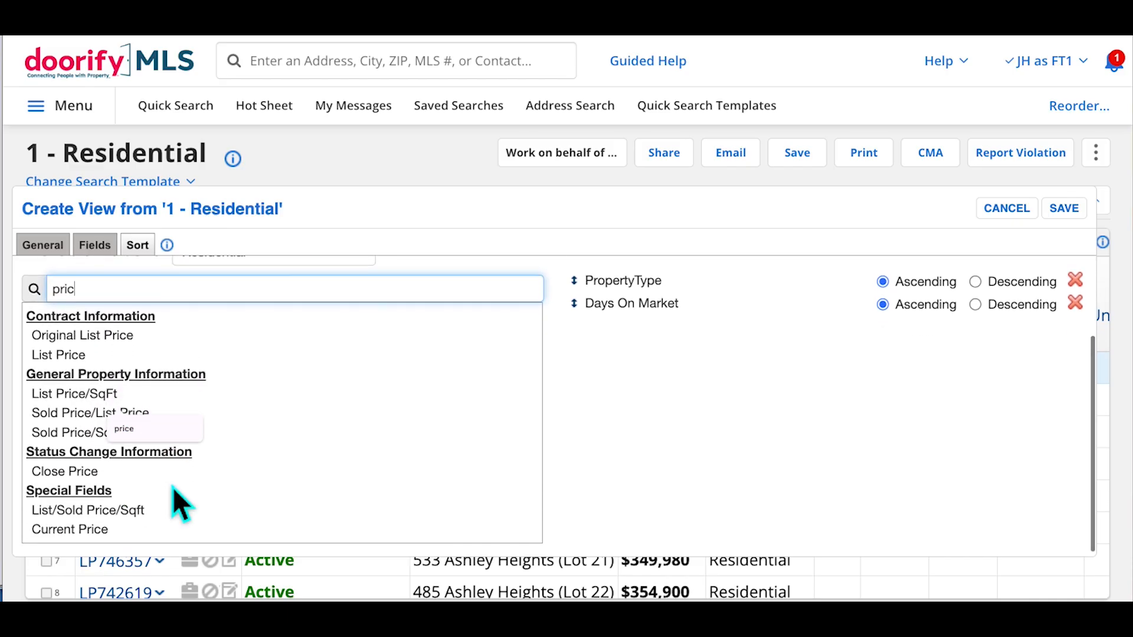
pyautogui.click(103, 537)
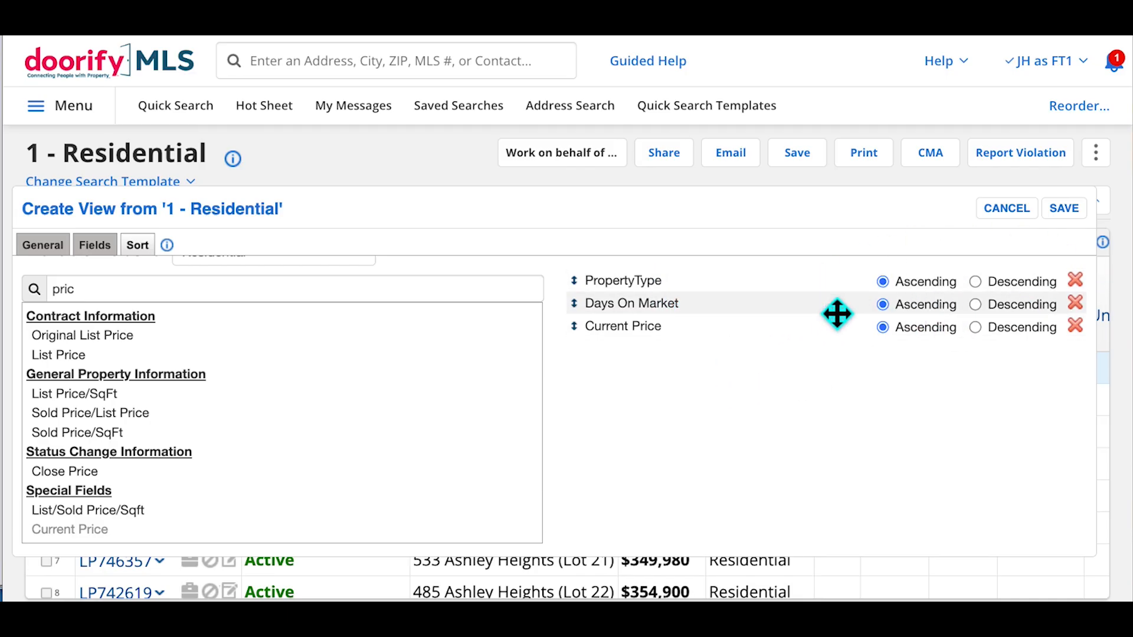
# Sort Days On Market descending, keep Current Price ascending, and save the view
pyautogui.click(975, 304)
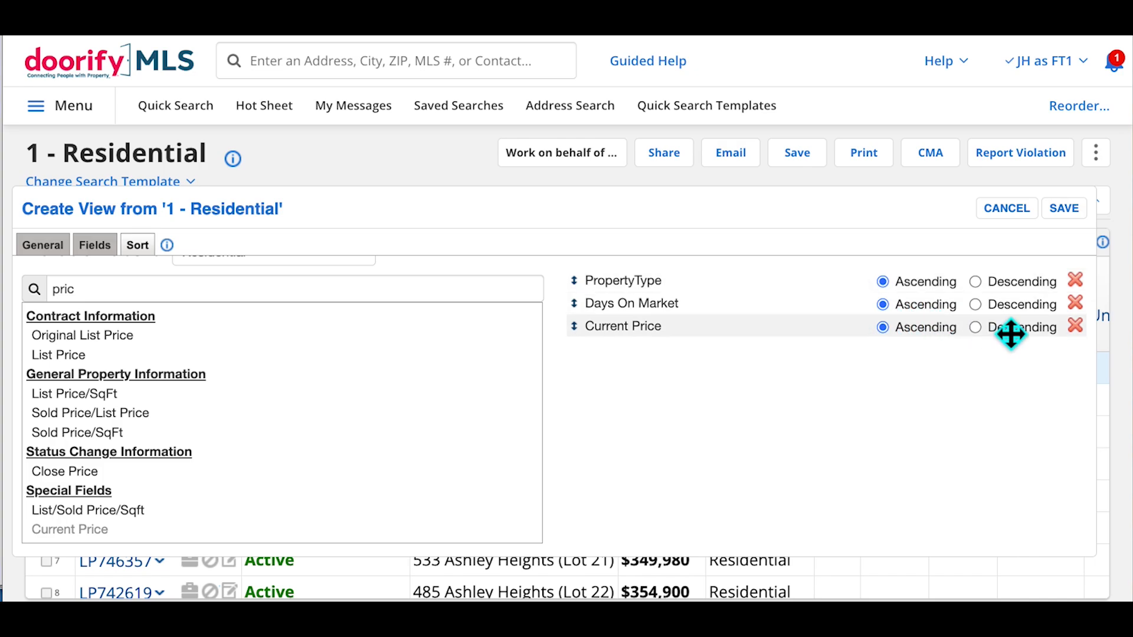
pyautogui.click(991, 331)
pyautogui.click(903, 340)
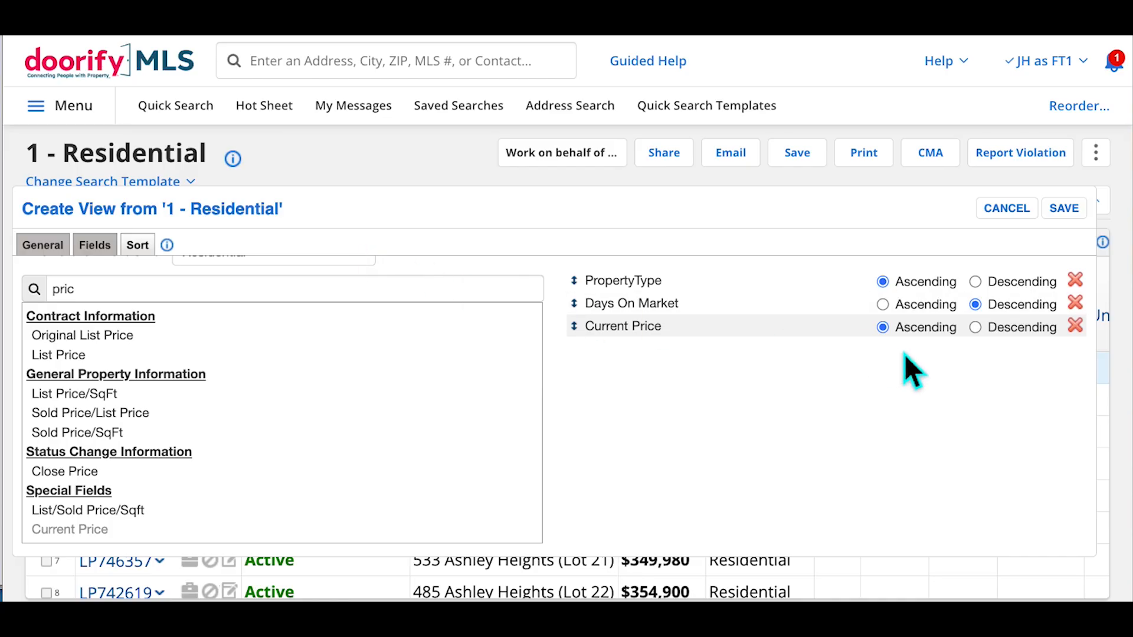
pyautogui.click(1067, 213)
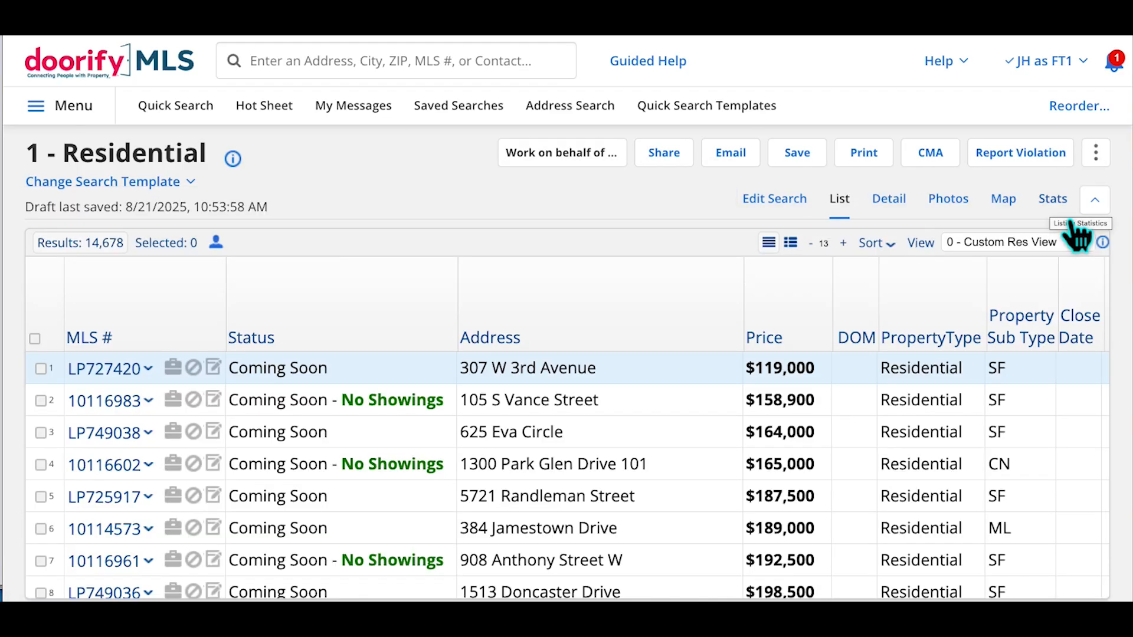
# Confirm 0 - Custom Res View is selected in the results' View dropdown
pyautogui.click(1038, 243)
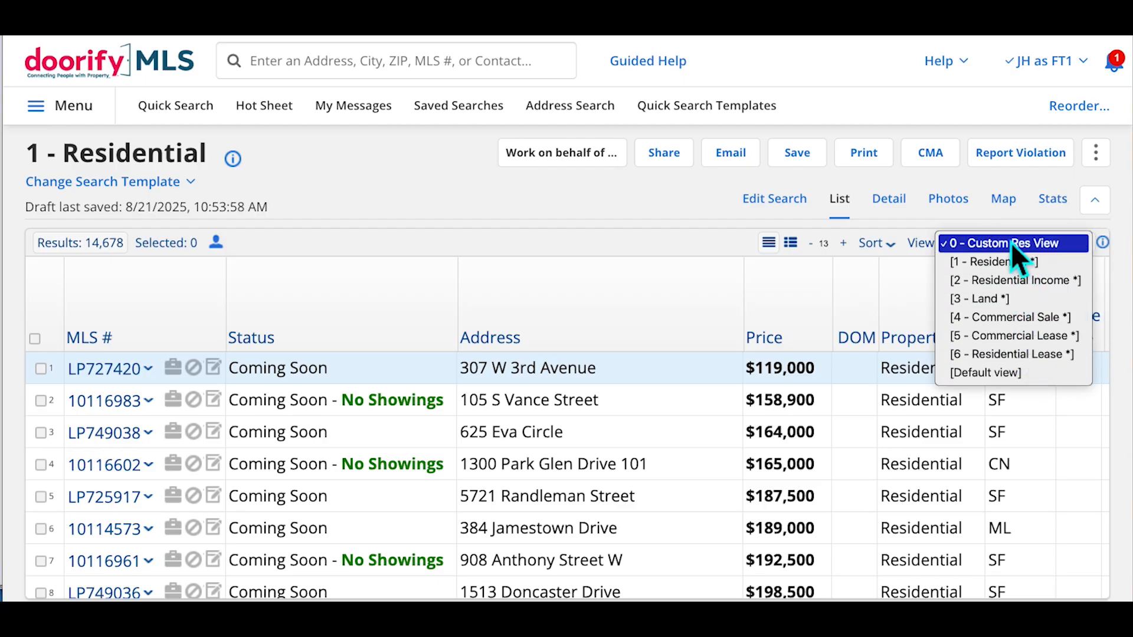
pyautogui.click(924, 268)
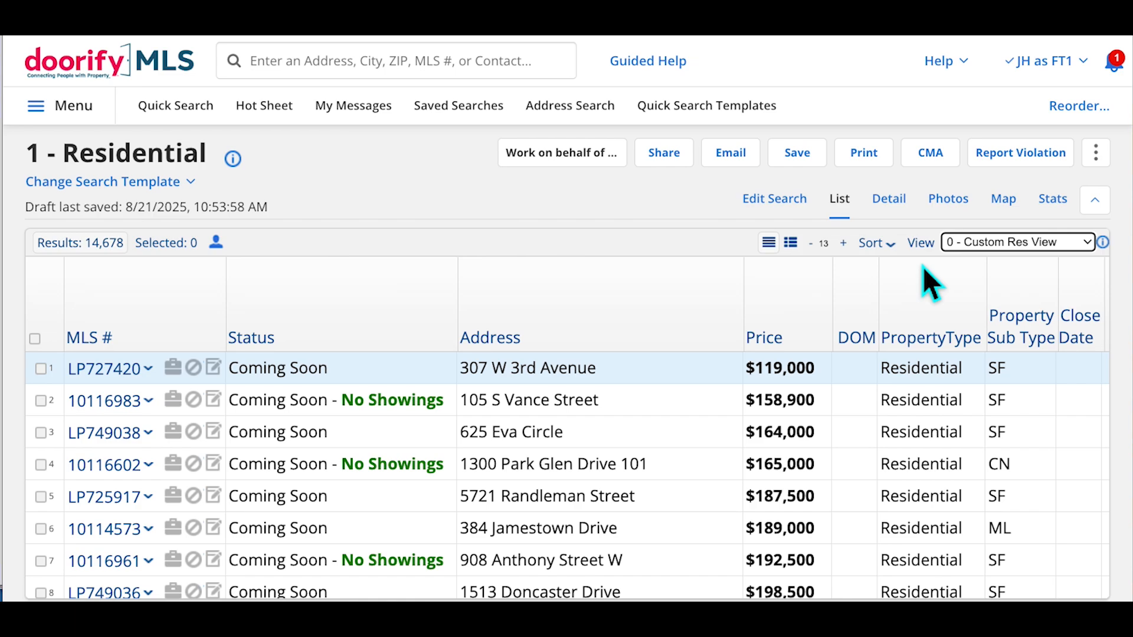
# Return to the quick search page, leaving the search template unchanged
pyautogui.click(202, 118)
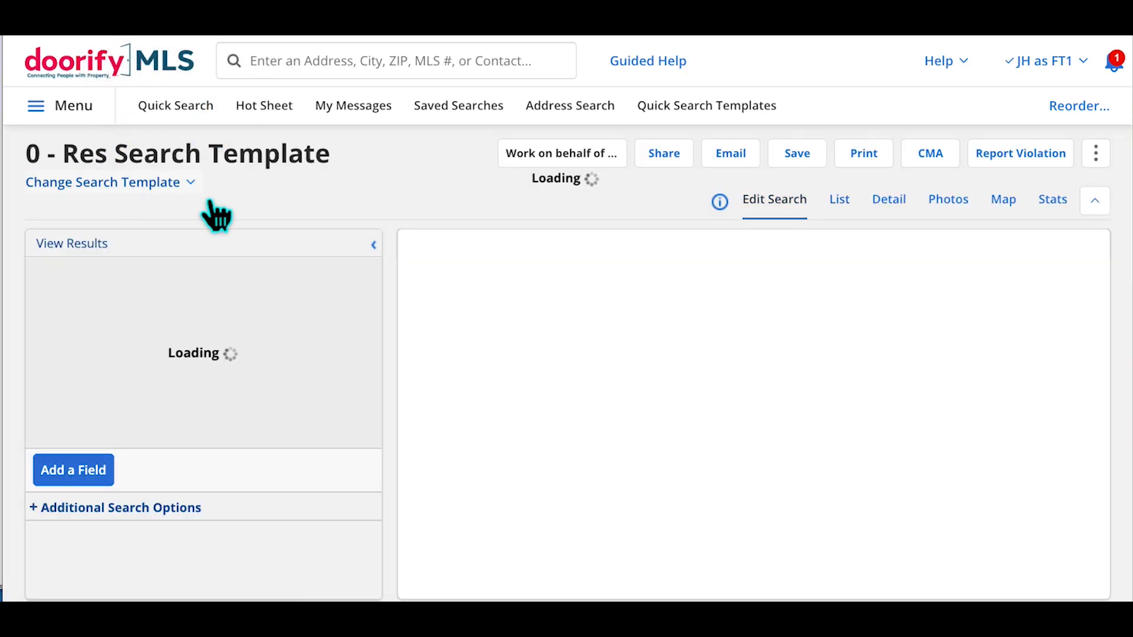
pyautogui.click(211, 202)
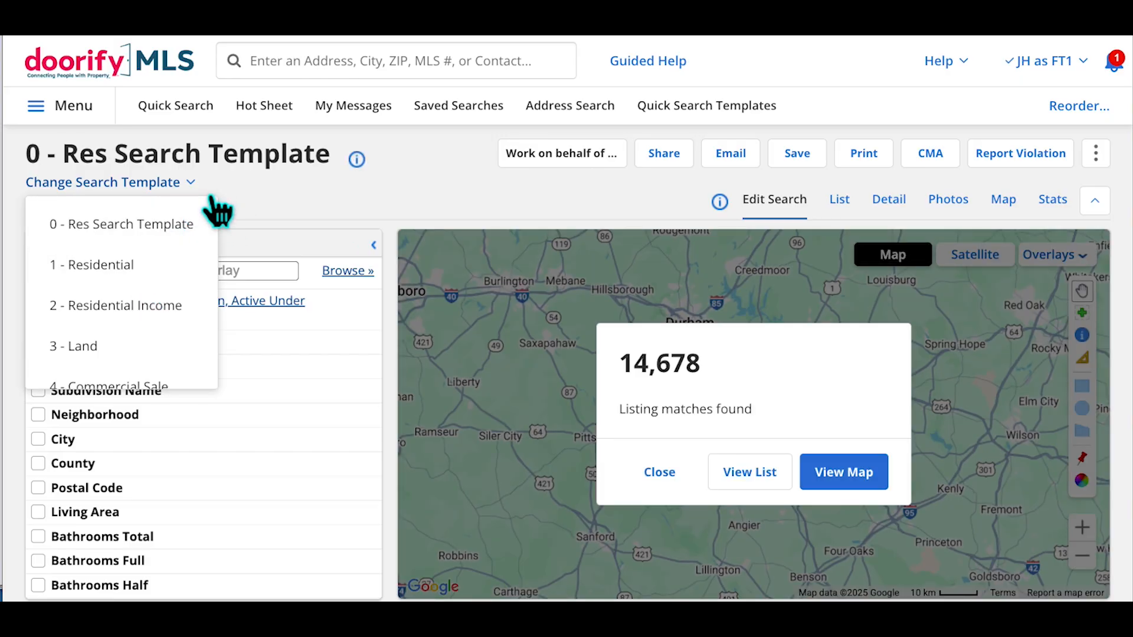
pyautogui.click(285, 198)
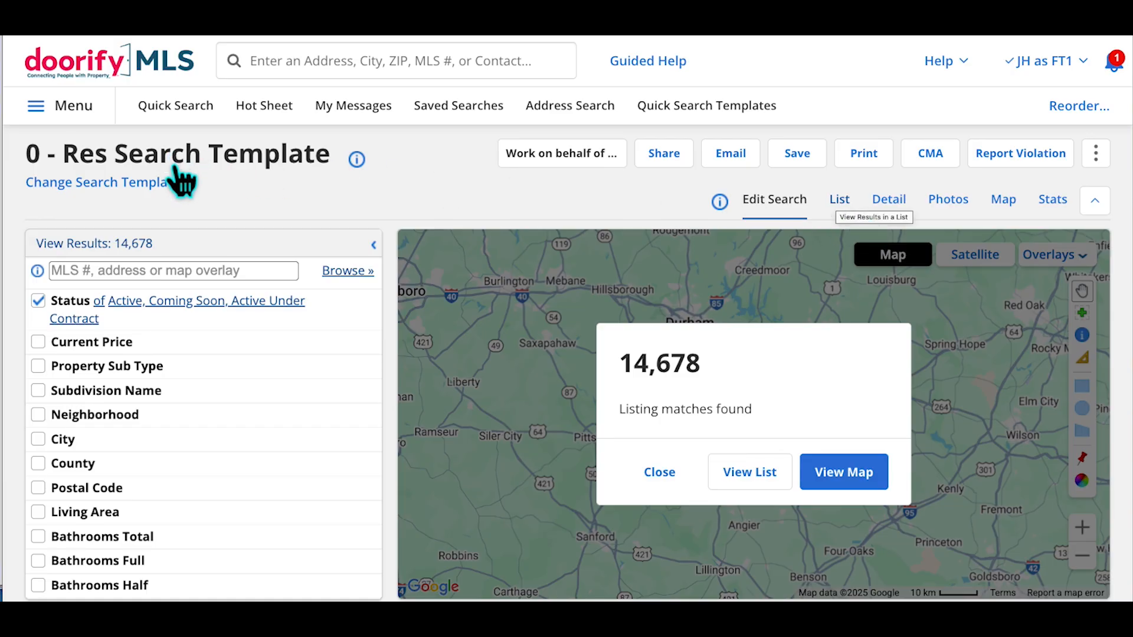
# Show the results as a list in 0 - Custom Res View, zoomed out
pyautogui.click(854, 211)
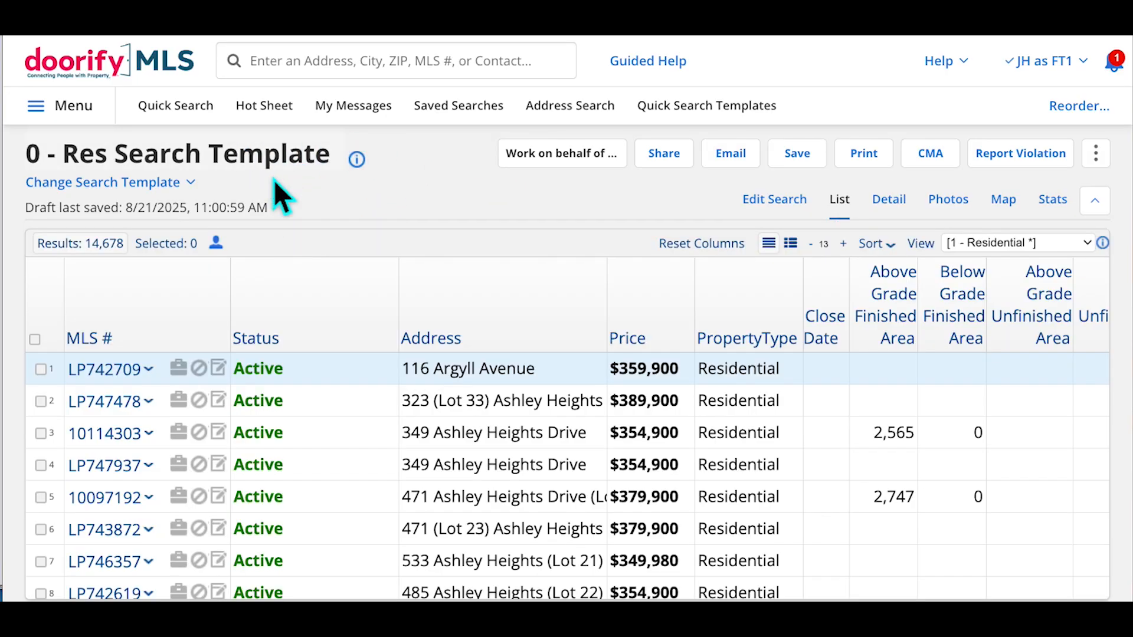
pyautogui.click(1069, 250)
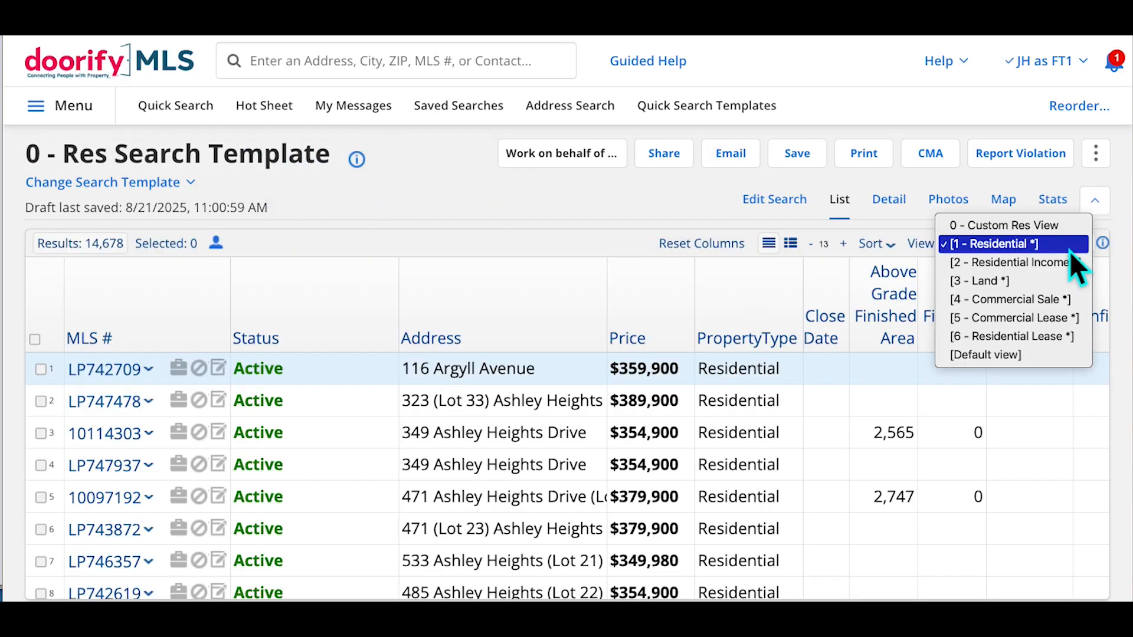
pyautogui.click(1034, 228)
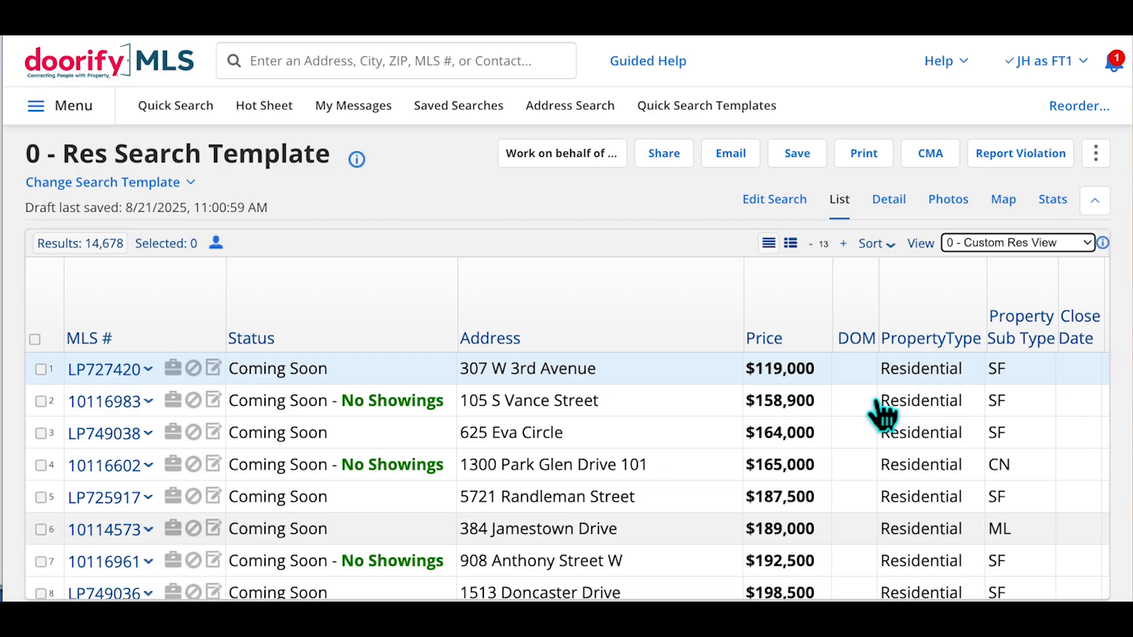
pyautogui.scroll(-3, 938, 462)
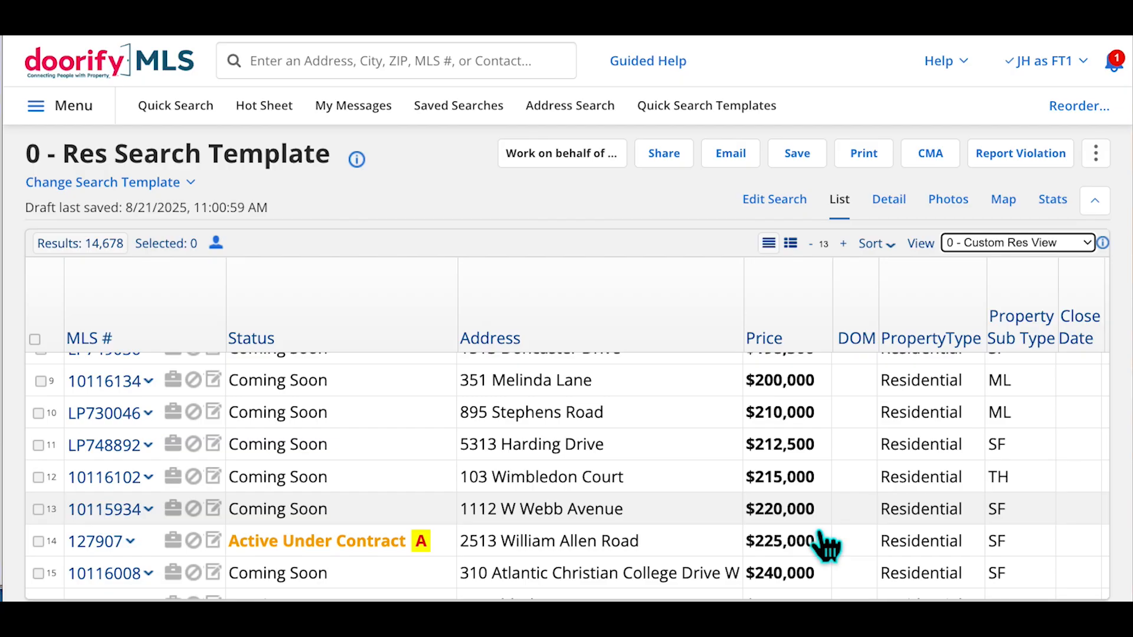
pyautogui.hotkey('ctrl', '-')
pyautogui.hotkey('ctrl', '-')
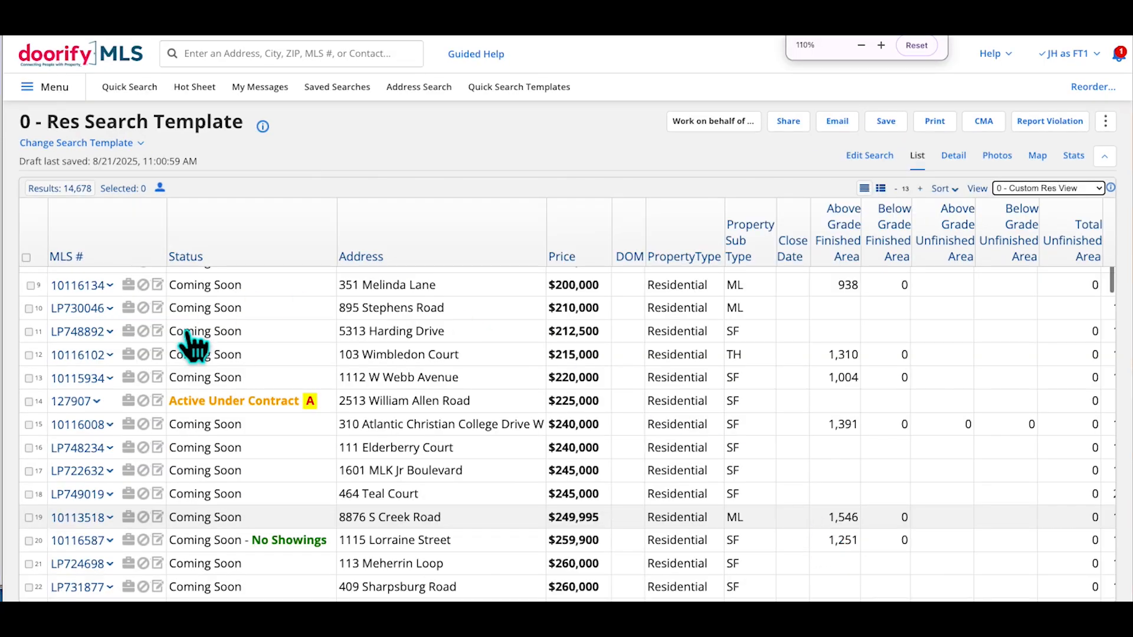
# Edit the search to use 7 - All Property Types, excluding Commercial Sale and Commercial Lease
pyautogui.click(883, 170)
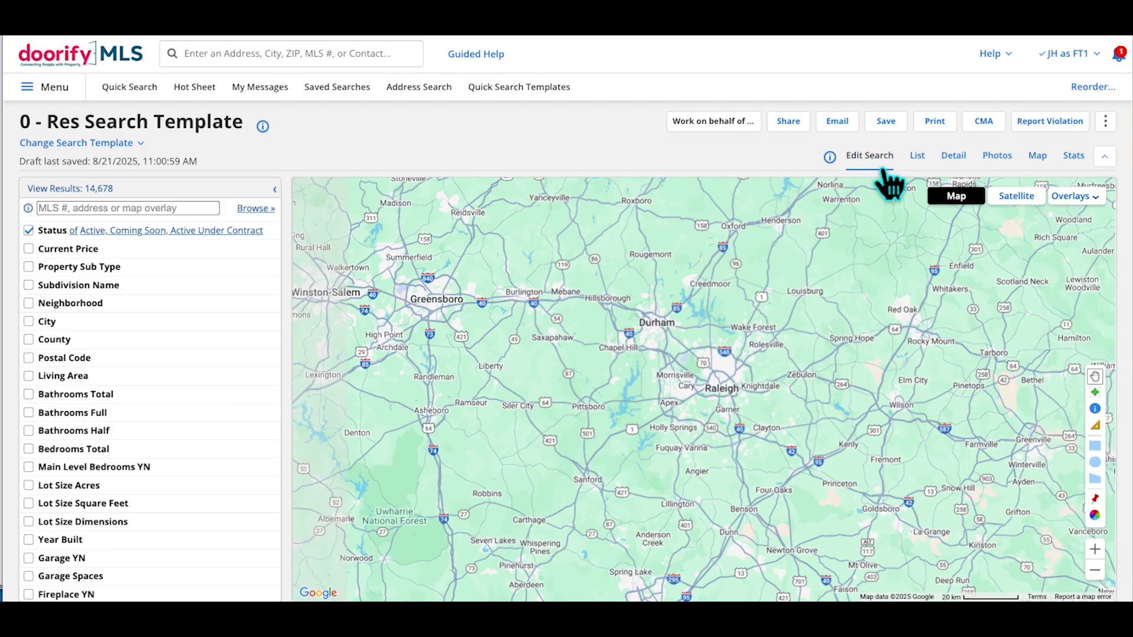
pyautogui.click(141, 143)
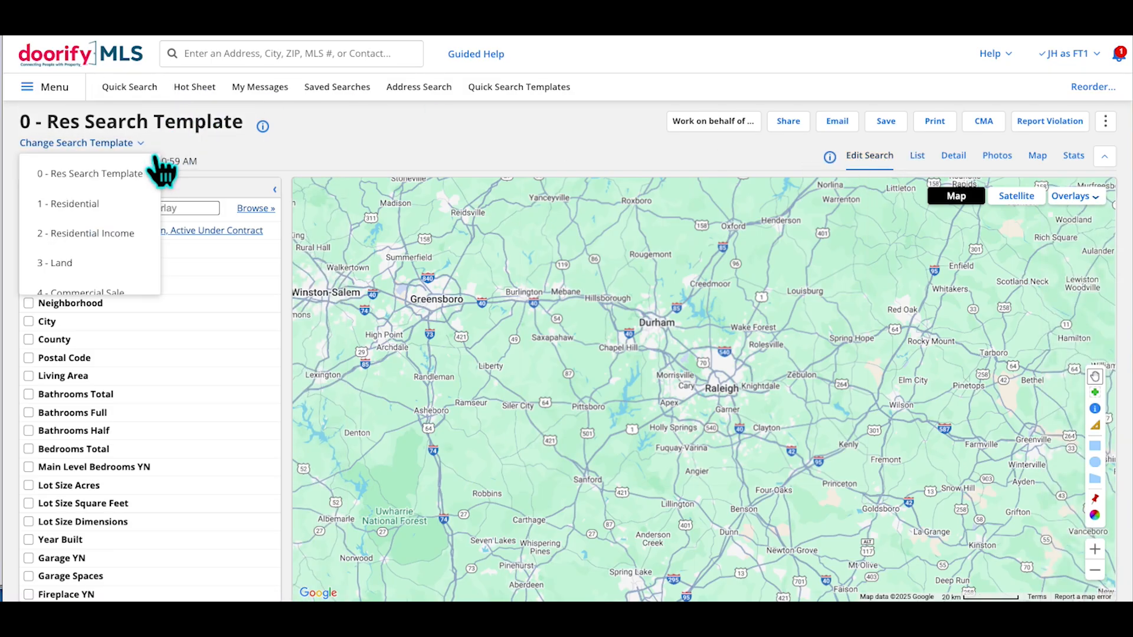
pyautogui.scroll(-4, 122, 249)
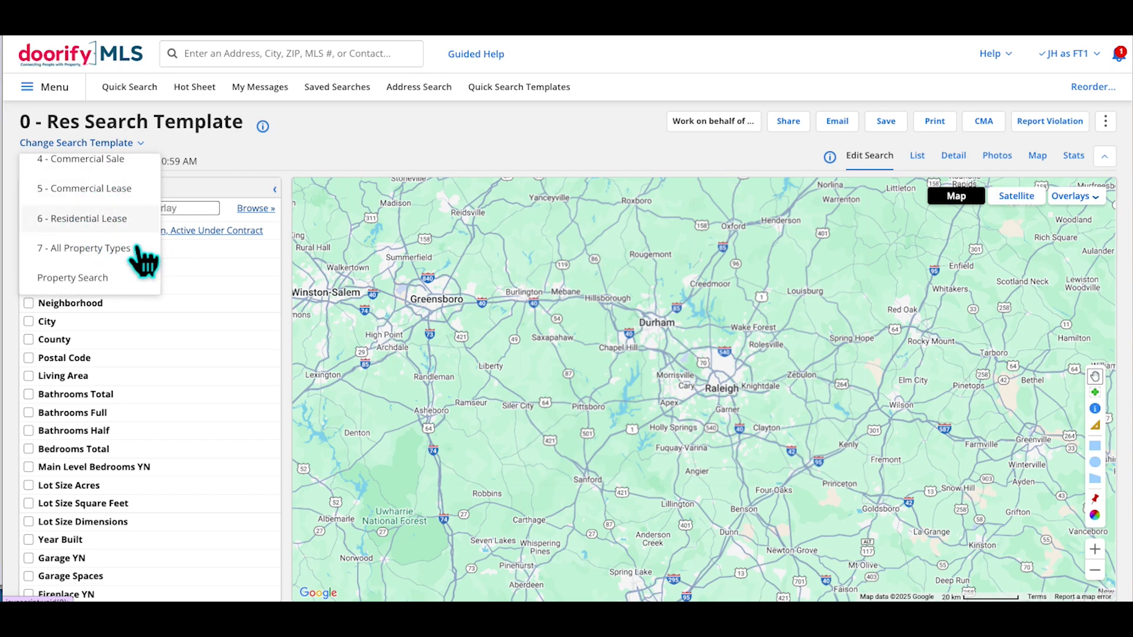
pyautogui.click(89, 250)
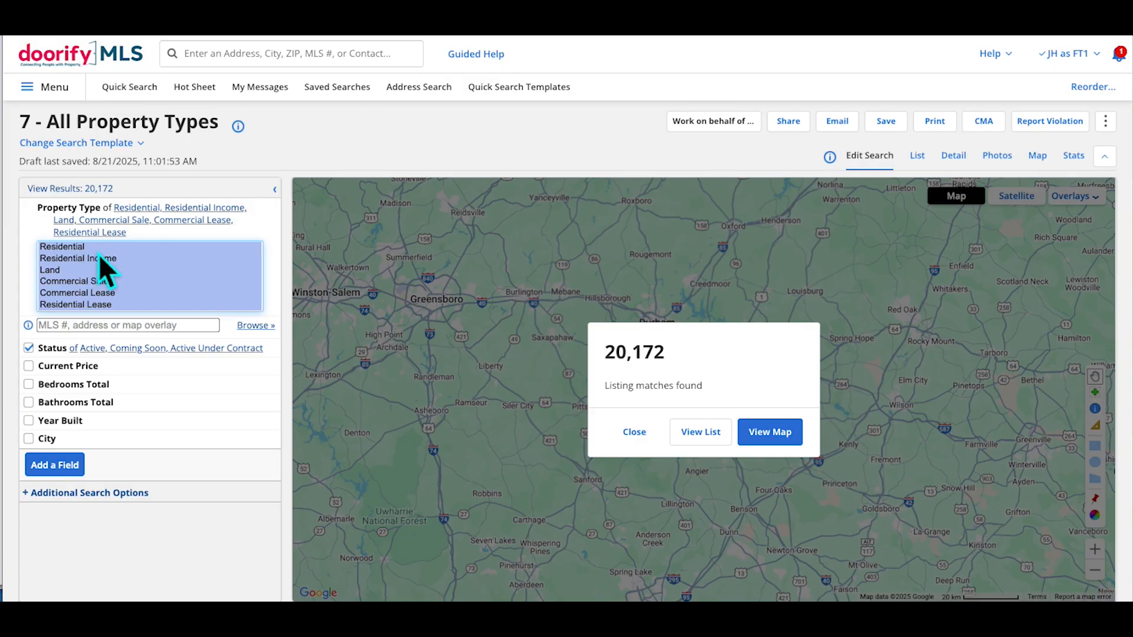
pyautogui.keyDown('ctrl'); pyautogui.click(103, 286); pyautogui.keyUp('ctrl')
pyautogui.keyDown('ctrl'); pyautogui.click(103, 285); pyautogui.keyUp('ctrl')
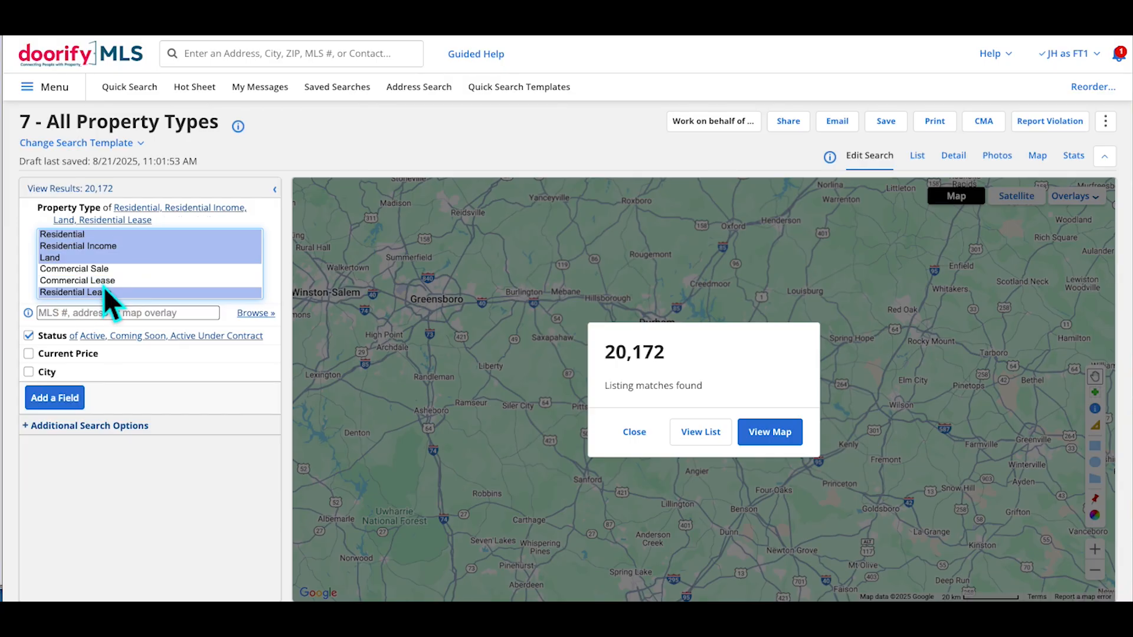
# Limit the search to Burlington, Closed status, and close dates within 30 days back
pyautogui.click(67, 374)
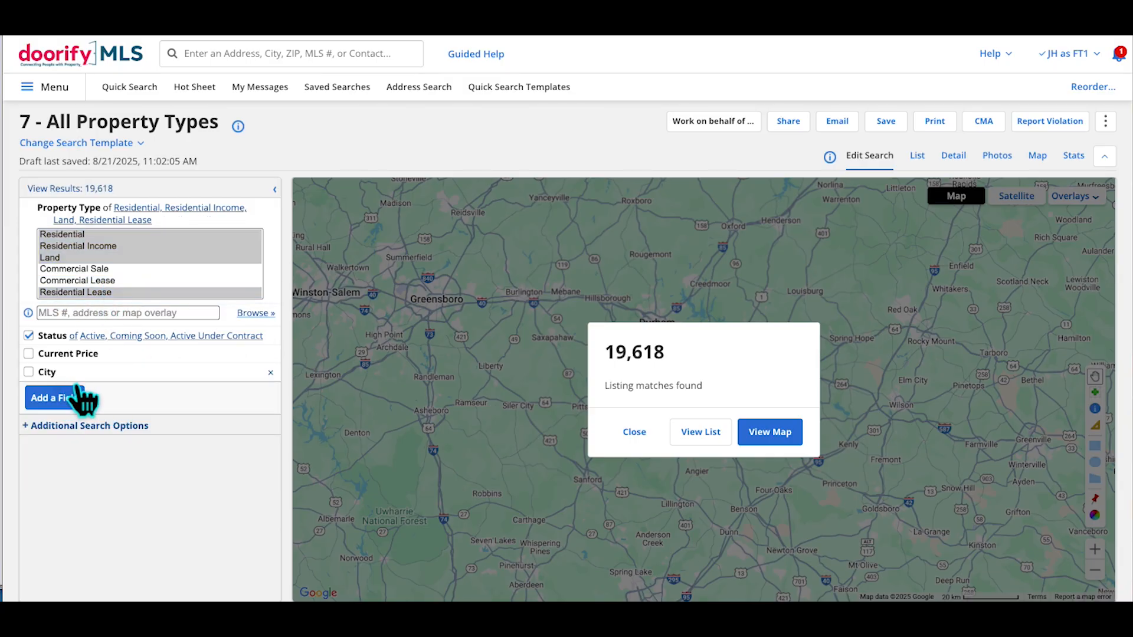
pyautogui.write('bu')
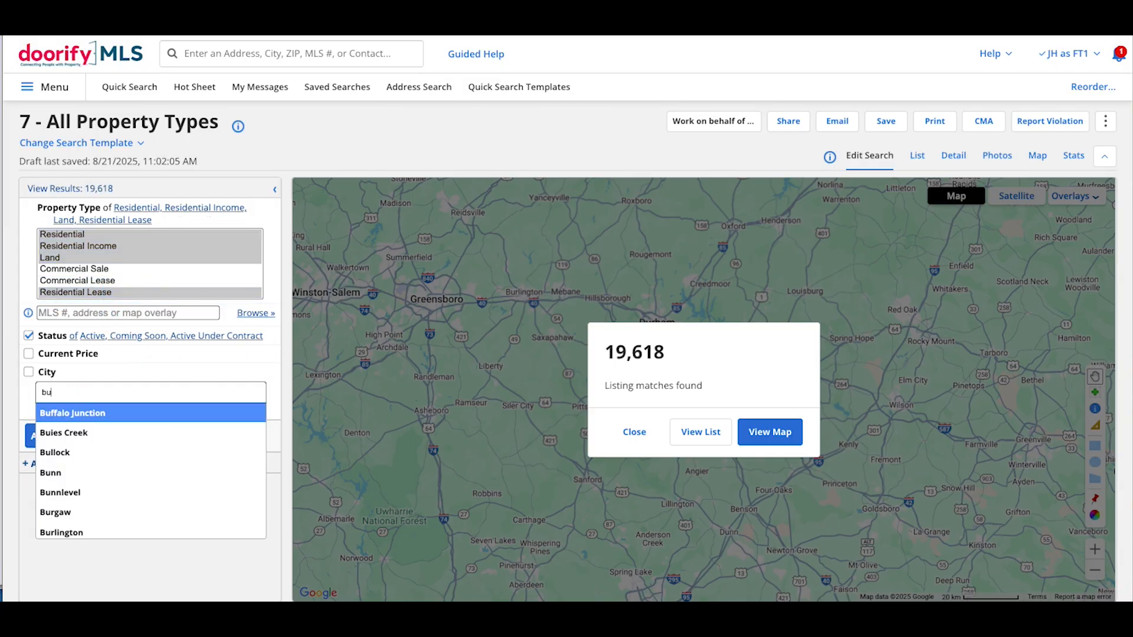
pyautogui.write('rl')
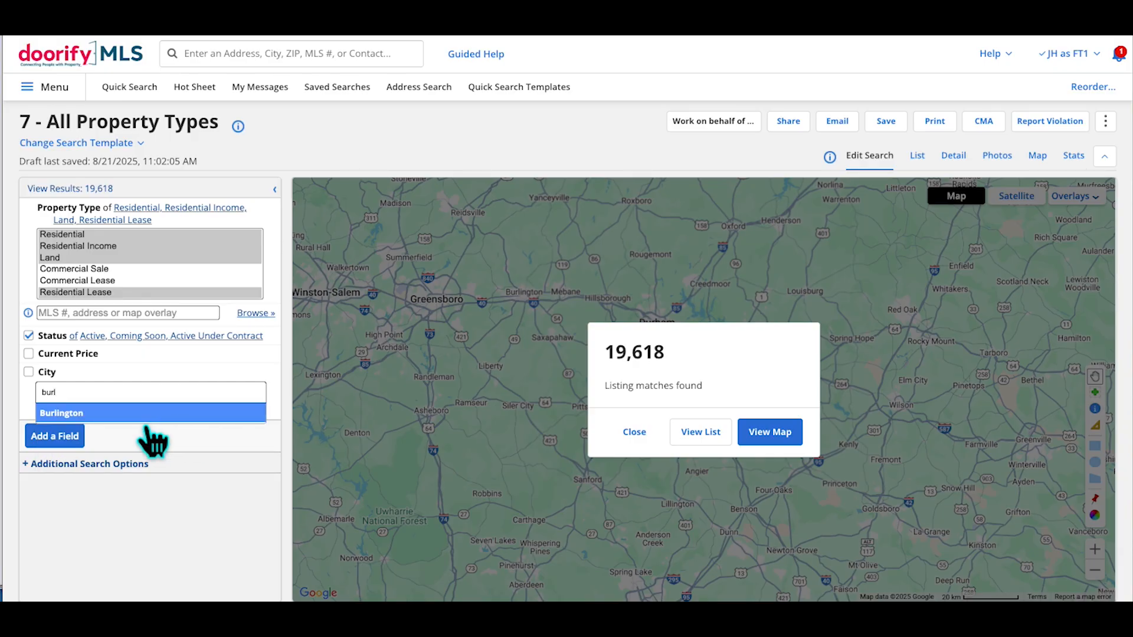
pyautogui.click(77, 414)
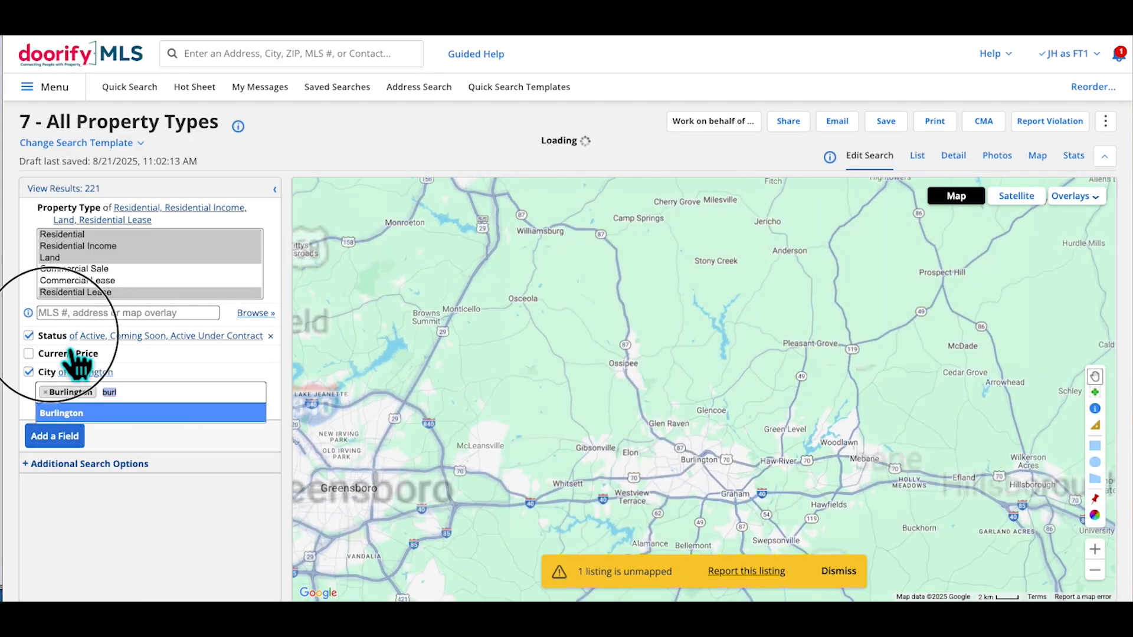
pyautogui.click(73, 336)
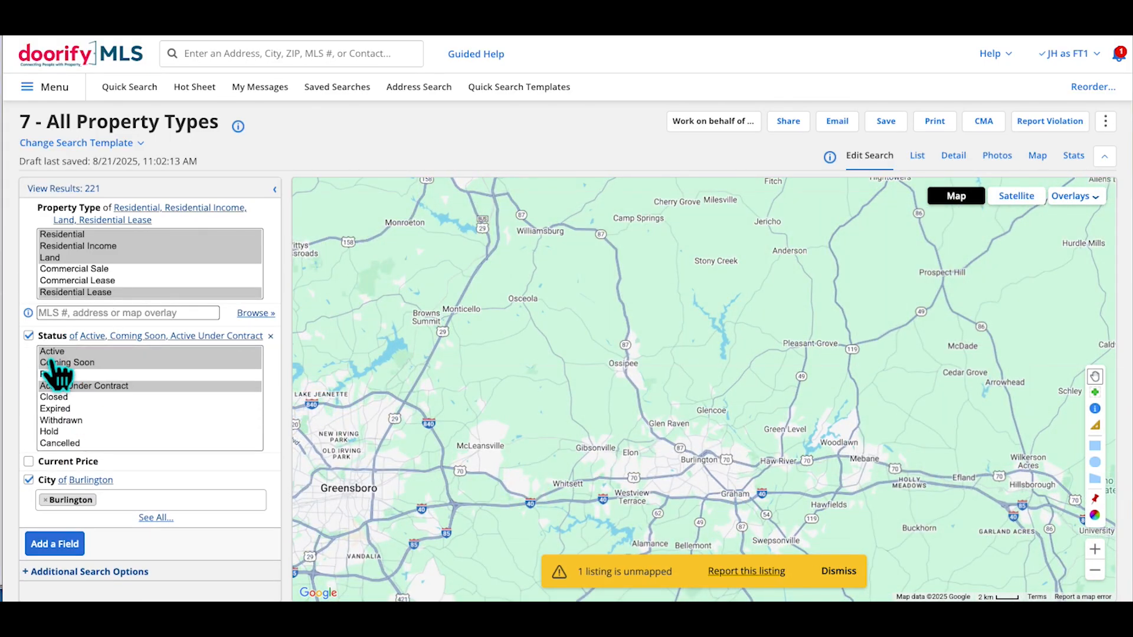
pyautogui.click(59, 386)
pyautogui.click(62, 398)
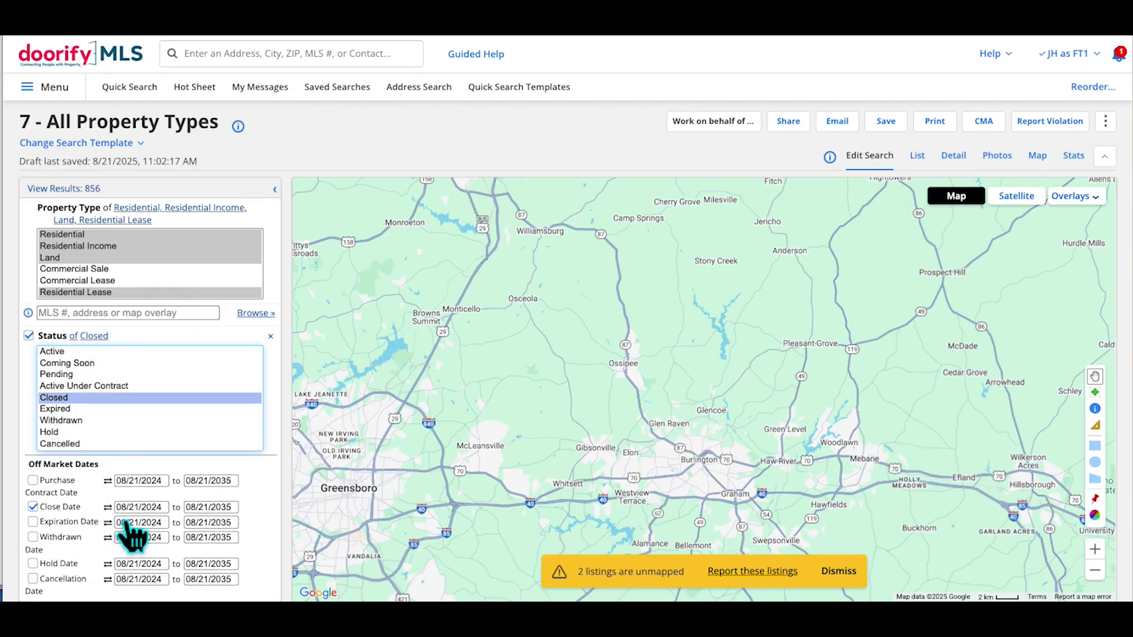
pyautogui.click(108, 508)
pyautogui.doubleClick(126, 508)
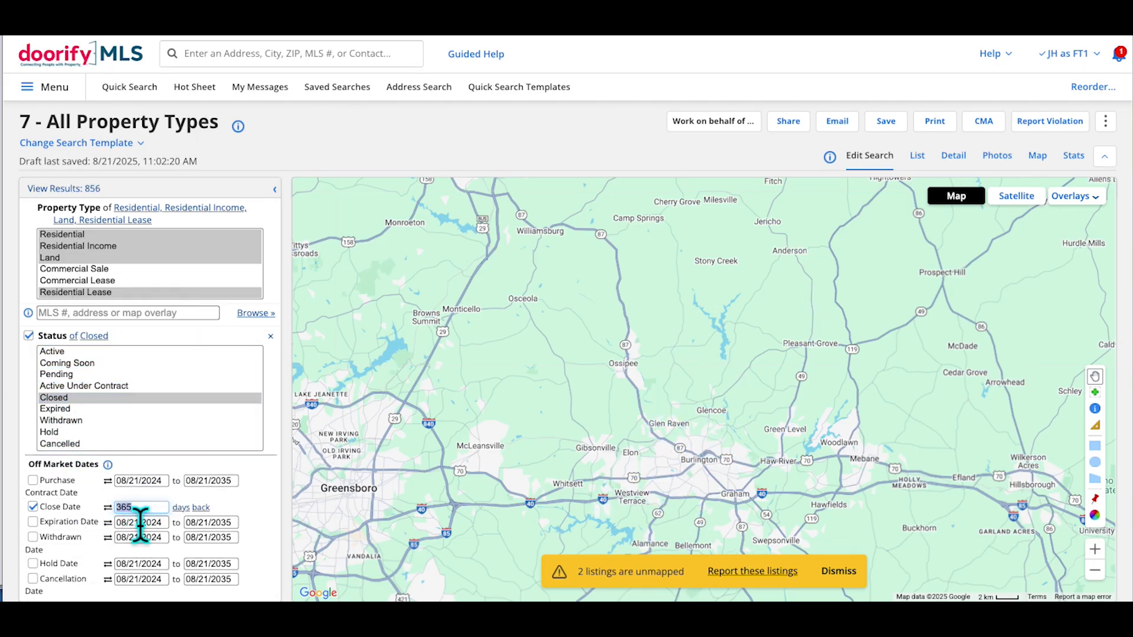
pyautogui.write('30')
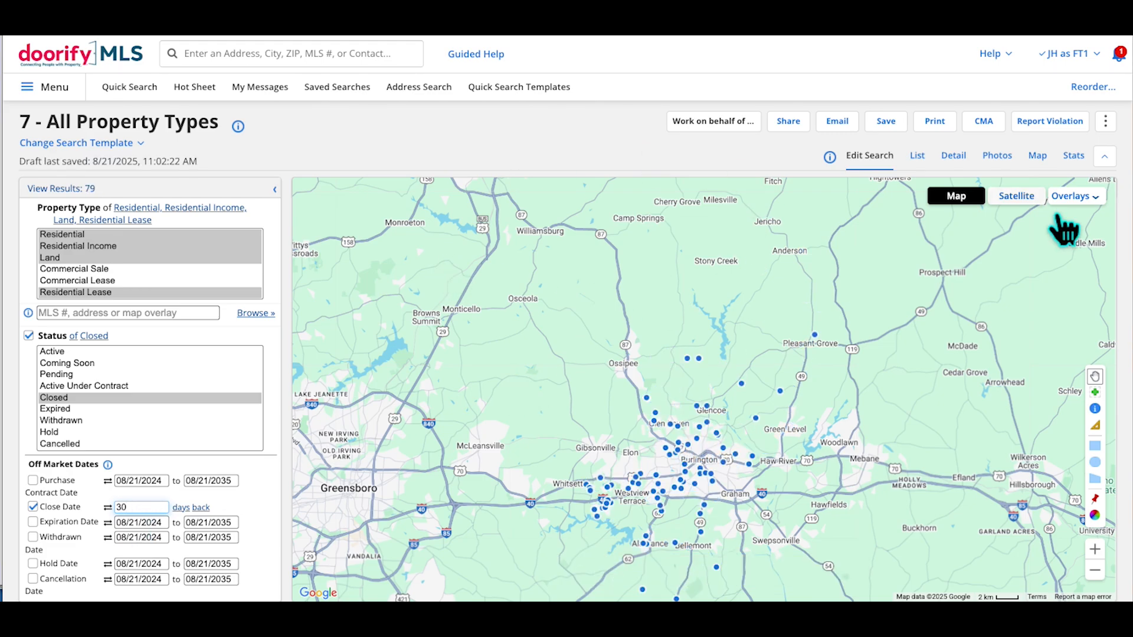
pyautogui.click(917, 155)
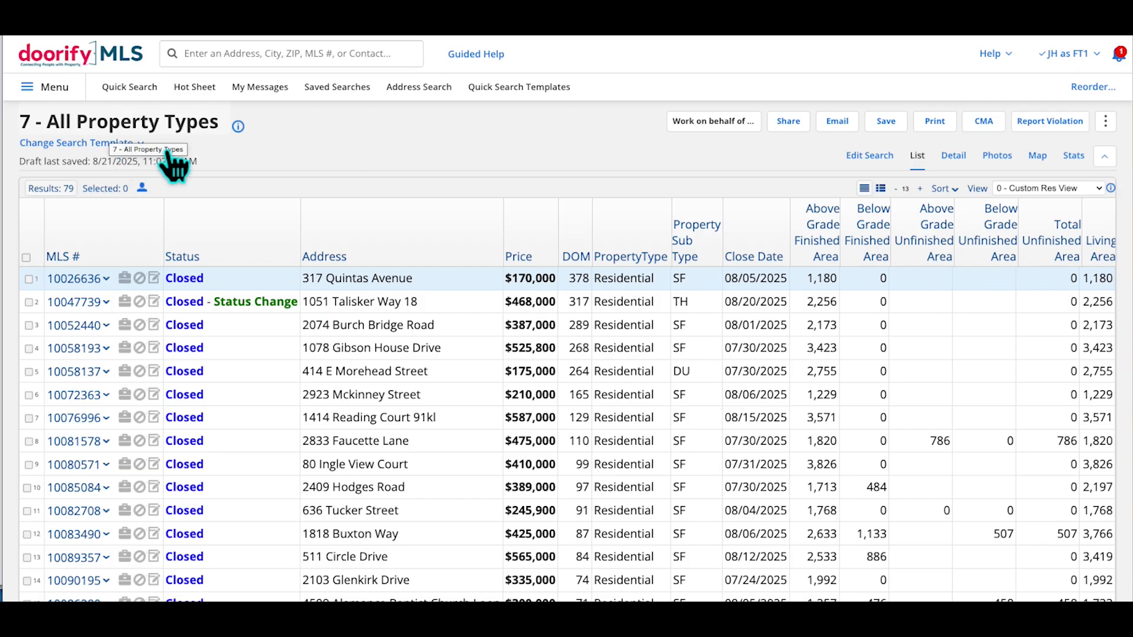
# Keep 0 - Custom Res View for the 79 closed listings, zoom in, and scroll through them
pyautogui.click(1085, 190)
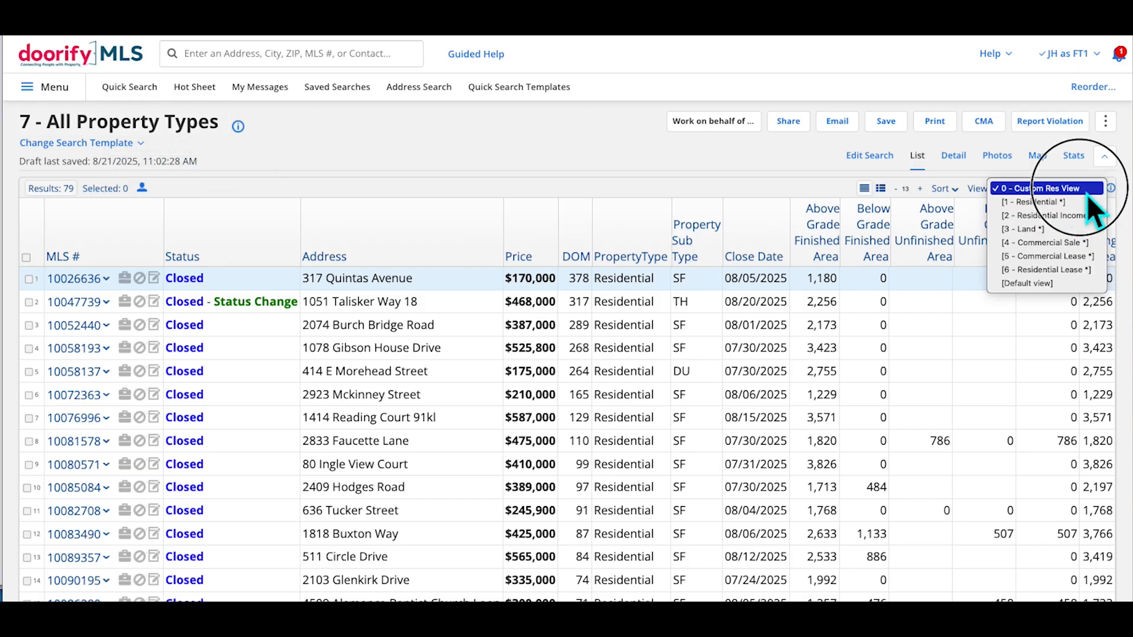
pyautogui.click(1060, 197)
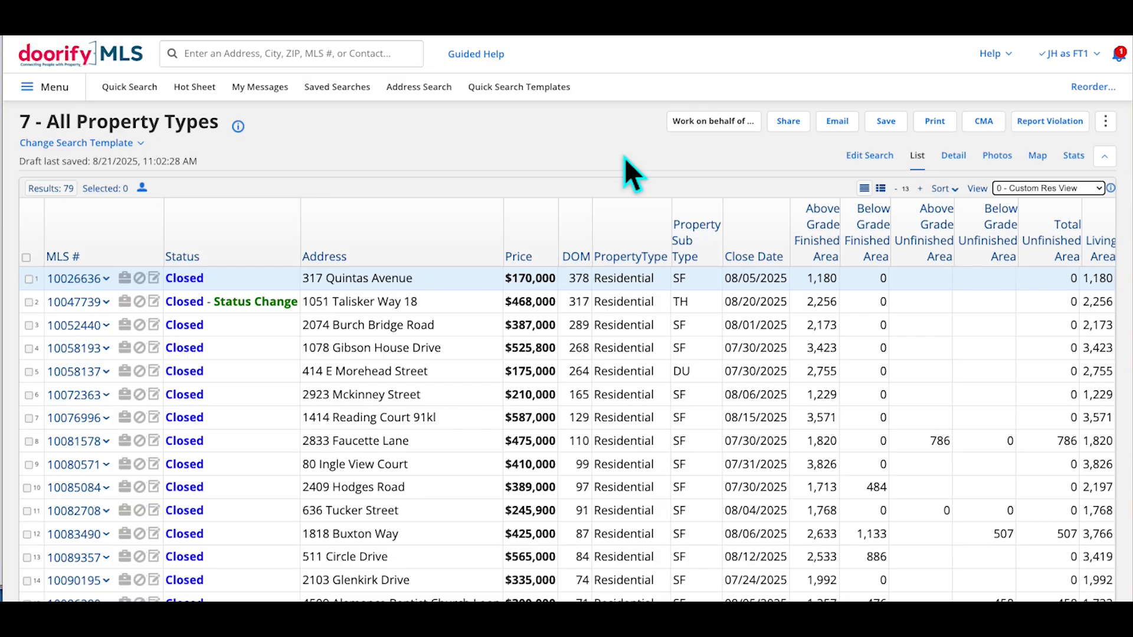
pyautogui.hotkey('ctrl', '+')
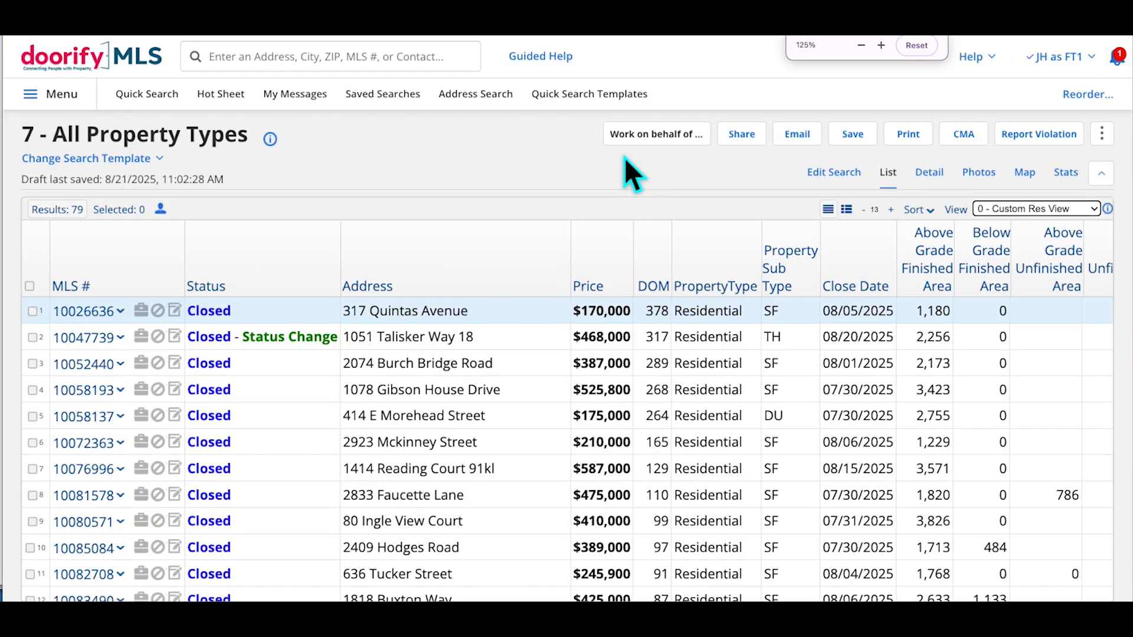
pyautogui.scroll(-7, 761, 495)
pyautogui.scroll(-19, 762, 498)
pyautogui.scroll(-5, 762, 498)
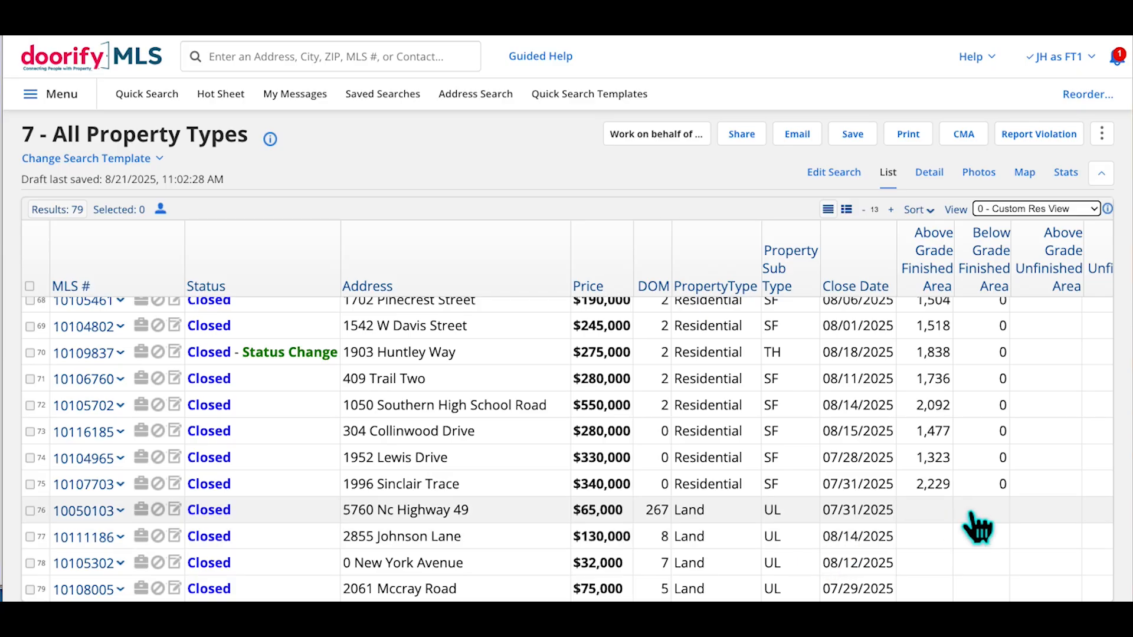
pyautogui.scroll(20, 976, 527)
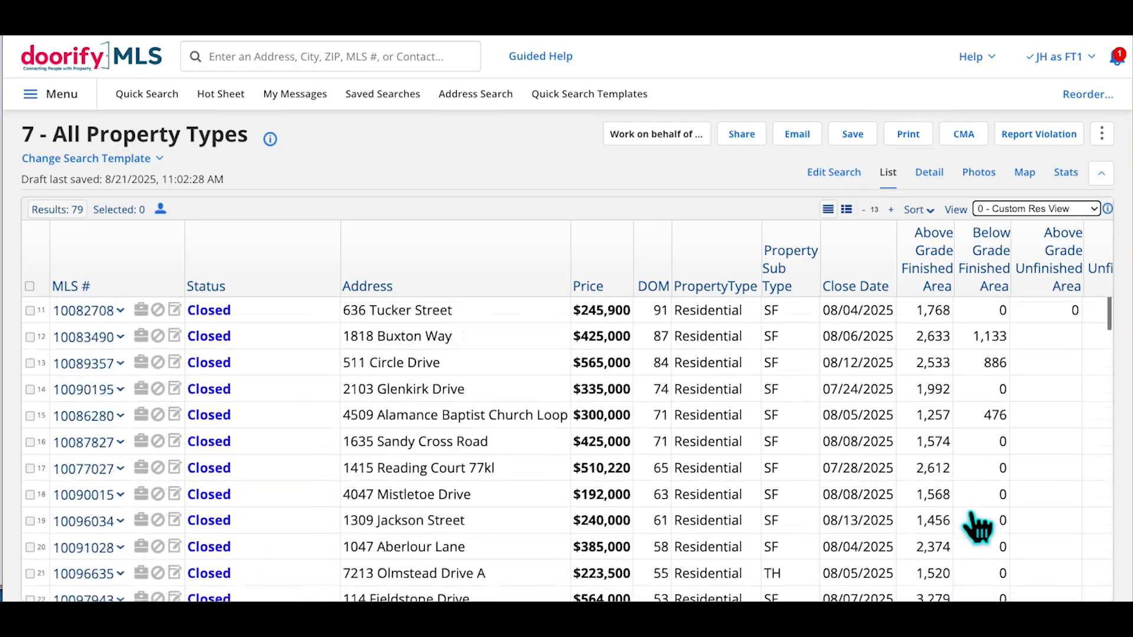
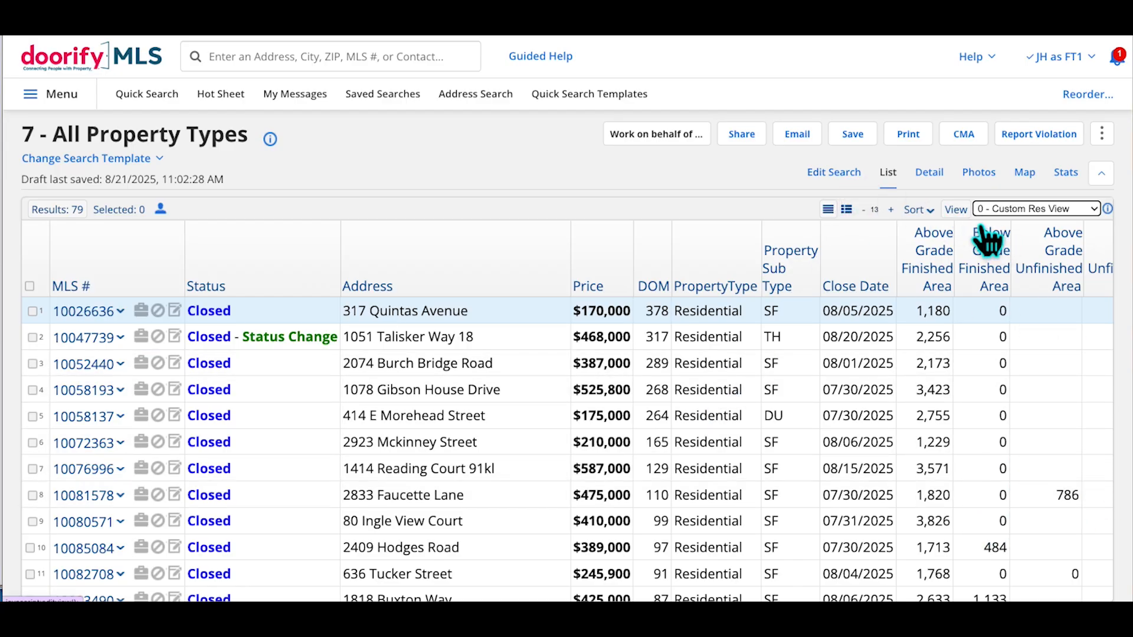
# Leave the results for a new Quick Search and advance the slides to Custom Dashboard and Favorites
pyautogui.click(550, 57)
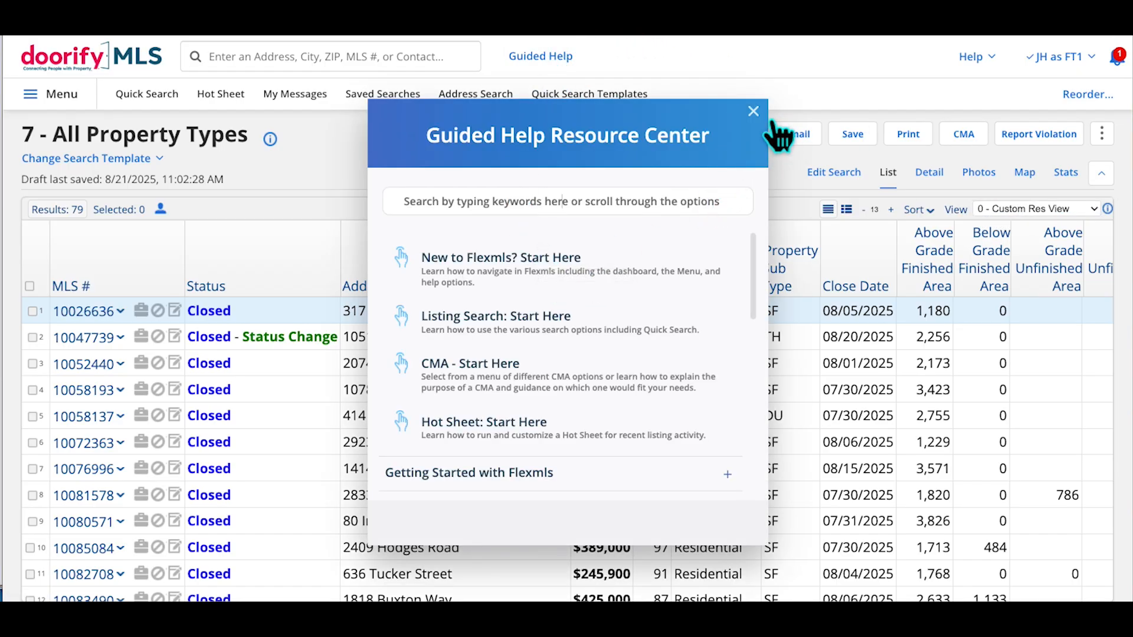
pyautogui.click(753, 112)
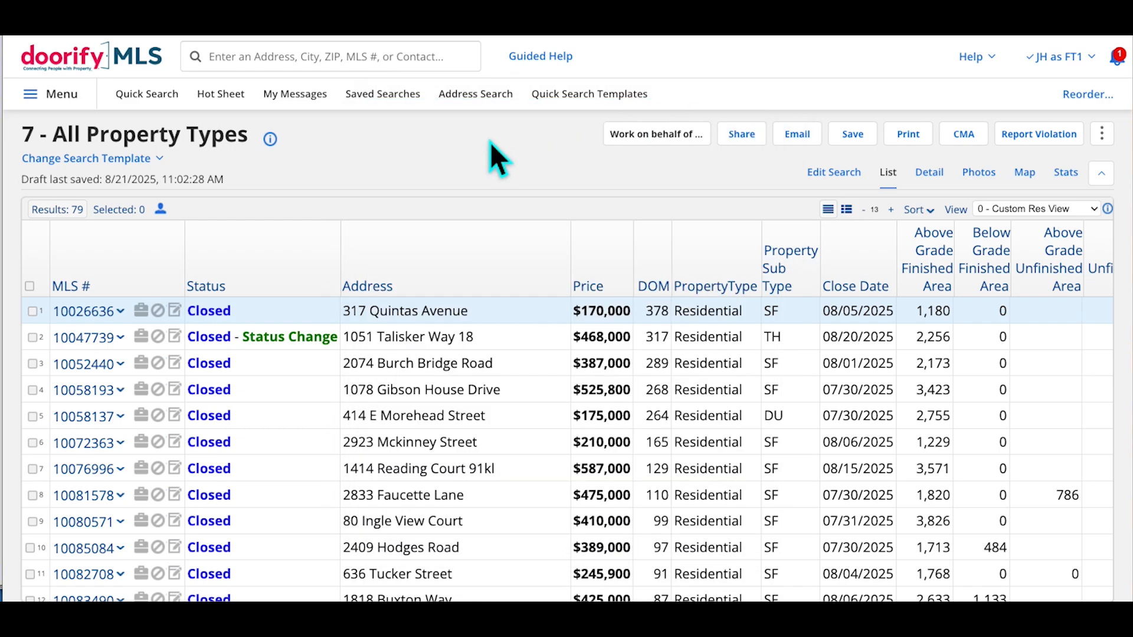
pyautogui.click(150, 90)
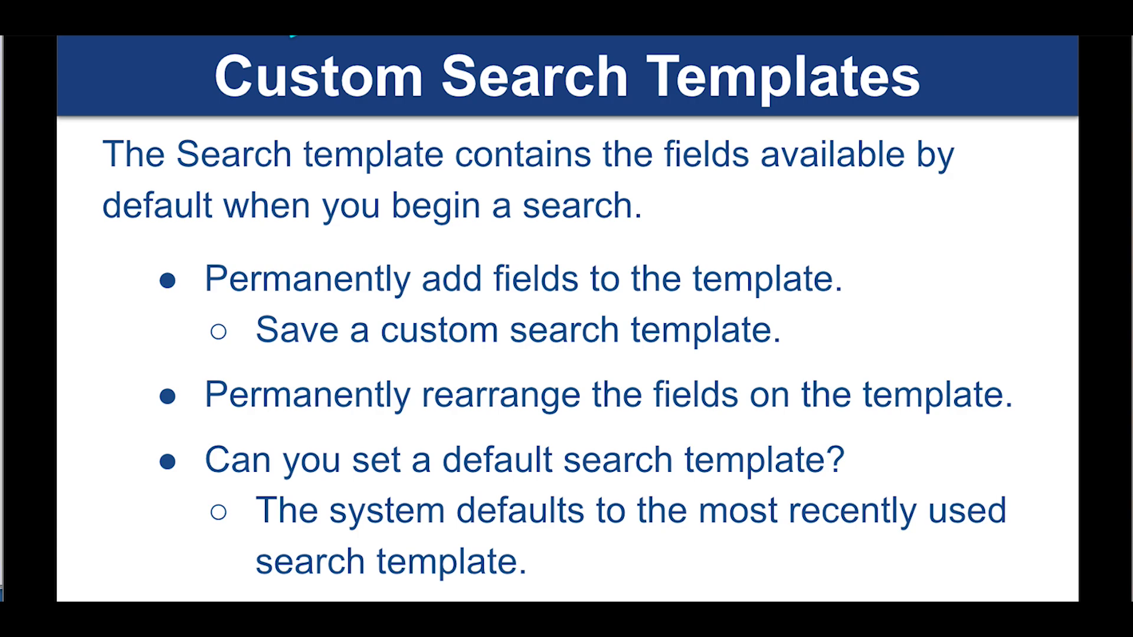
pyautogui.press('Right')
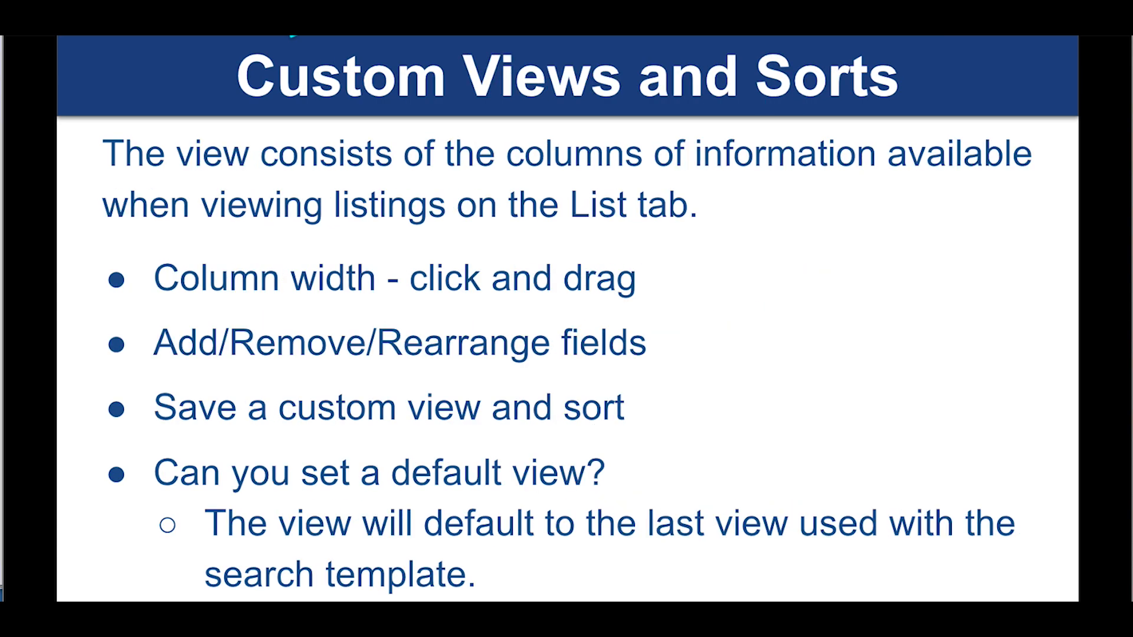
pyautogui.press('Right')
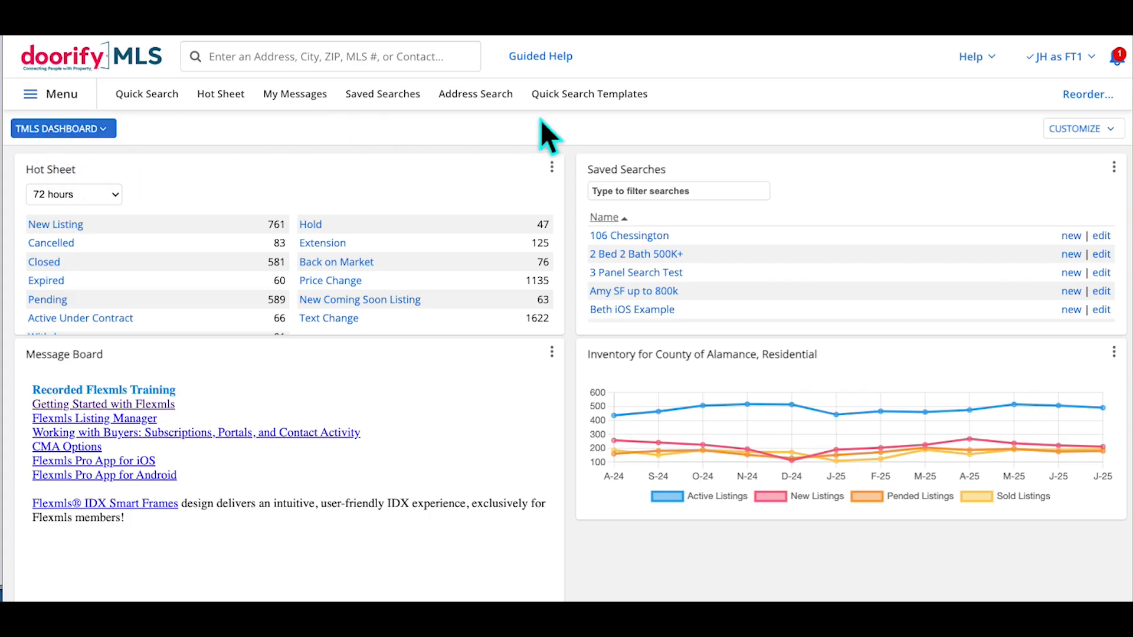
# Add a blank dashboard via Customize > Add, named 'Market Stats Example'
pyautogui.click(1117, 141)
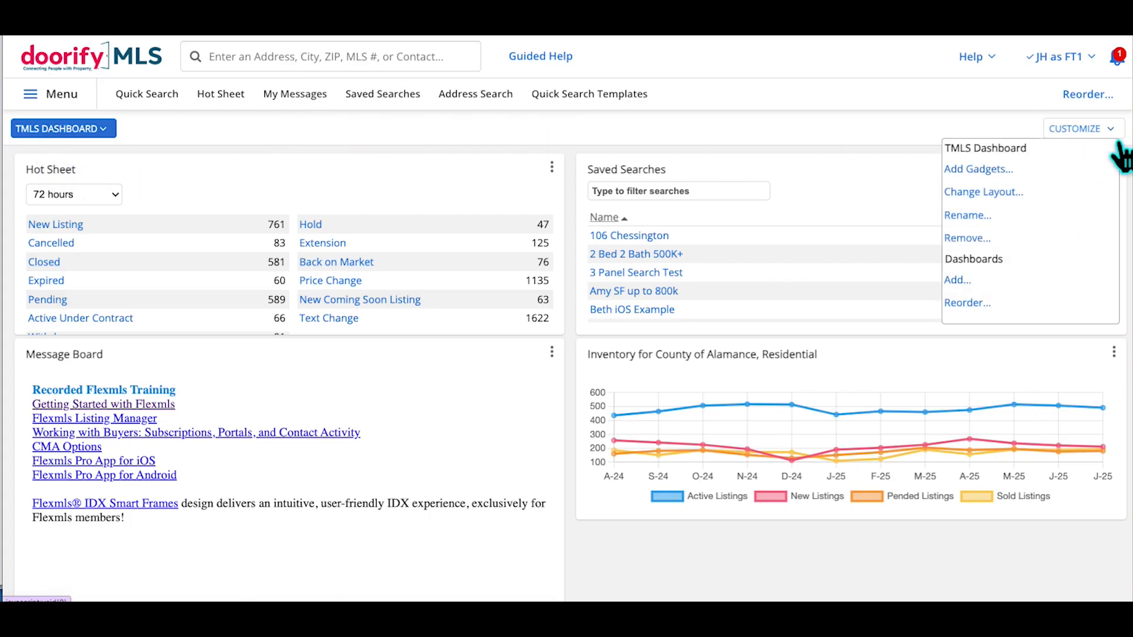
pyautogui.click(1117, 141)
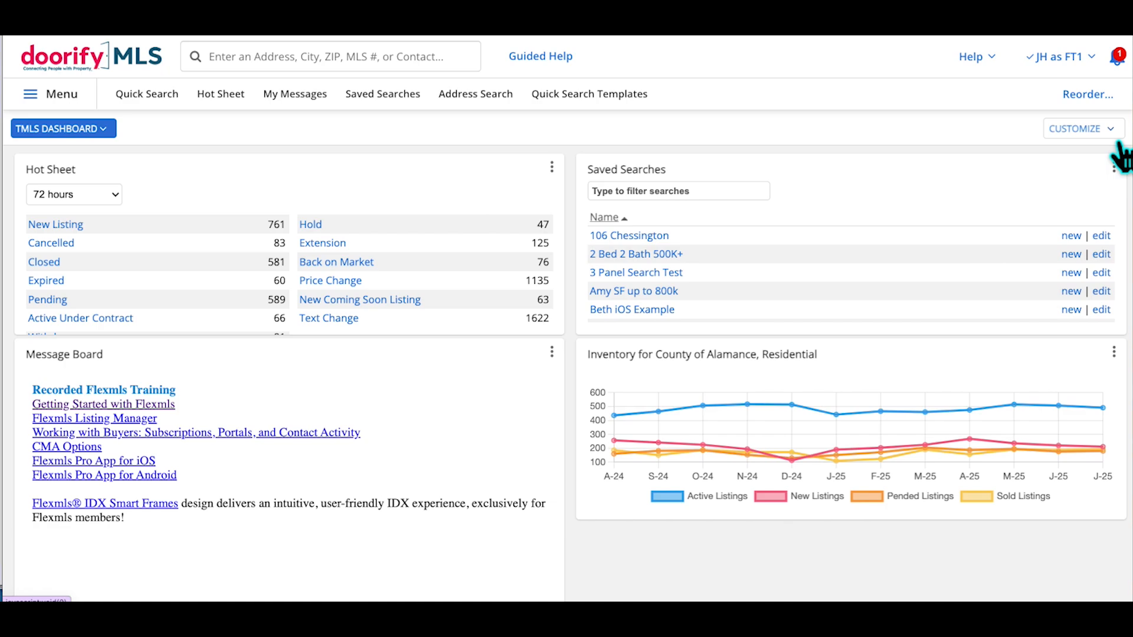
pyautogui.click(1116, 142)
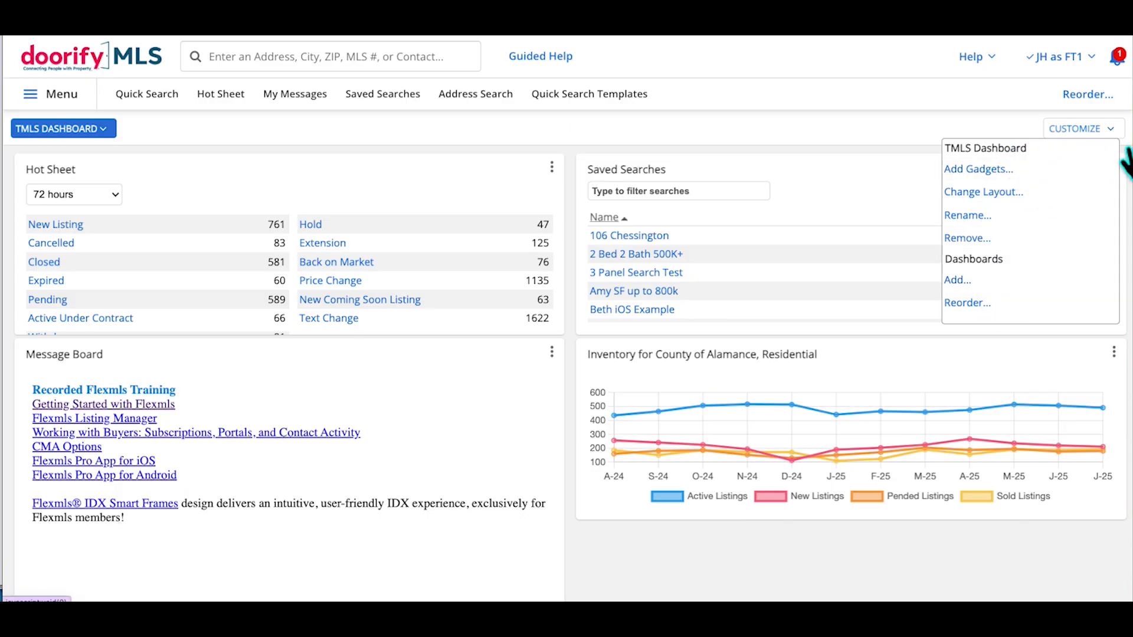
pyautogui.click(979, 301)
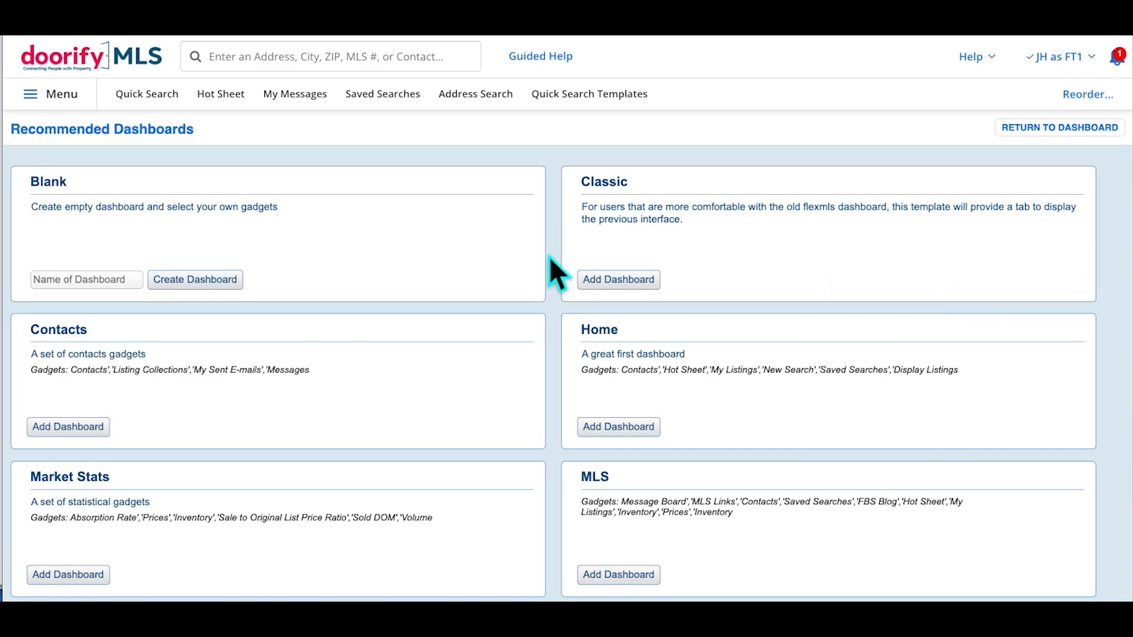
pyautogui.scroll(-3, 645, 260)
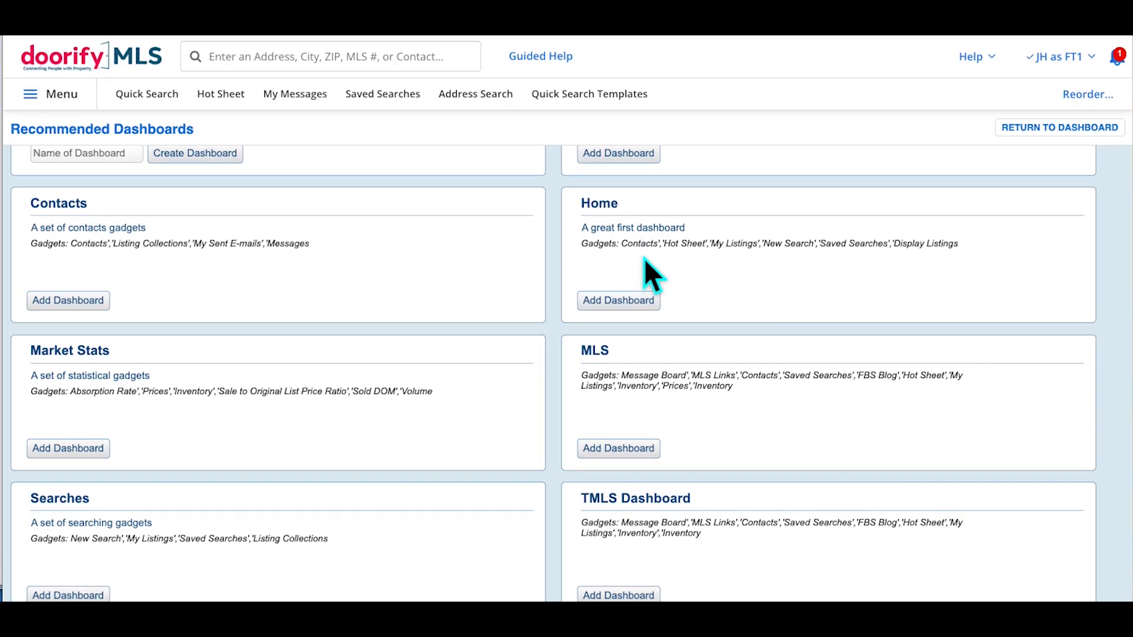
pyautogui.scroll(2, 645, 262)
pyautogui.scroll(1, 644, 258)
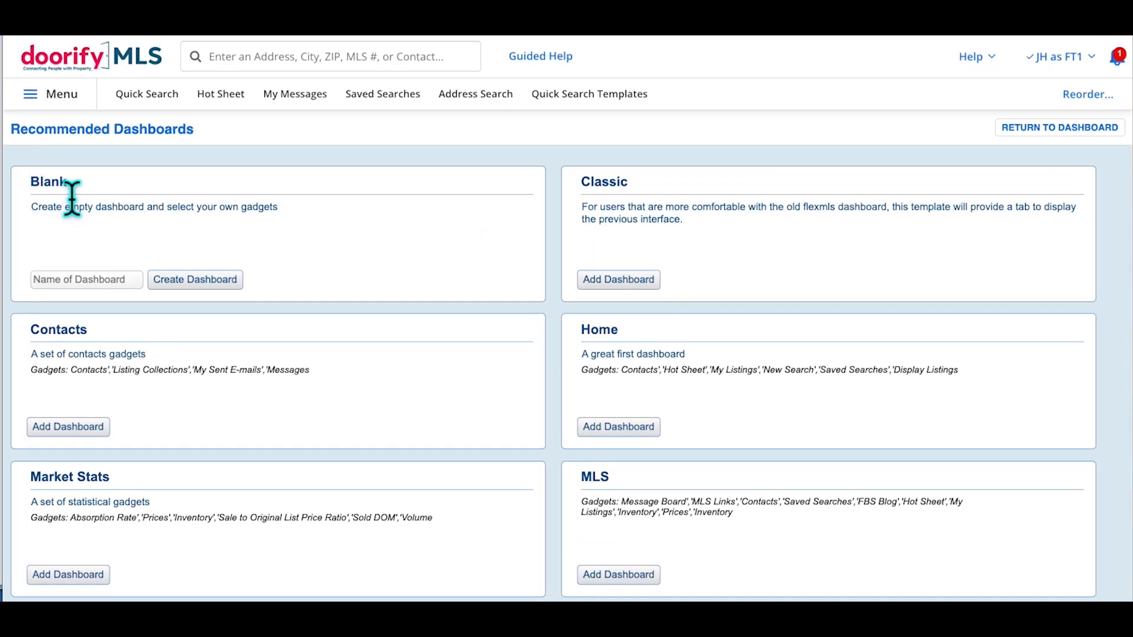
pyautogui.click(94, 279)
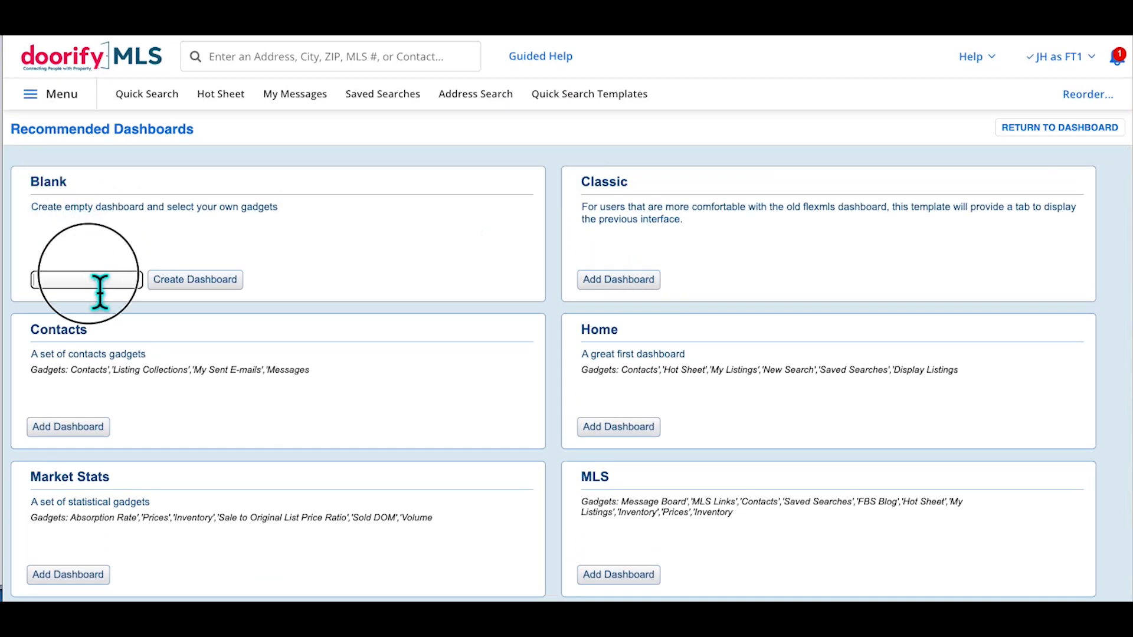
pyautogui.write('Market ')
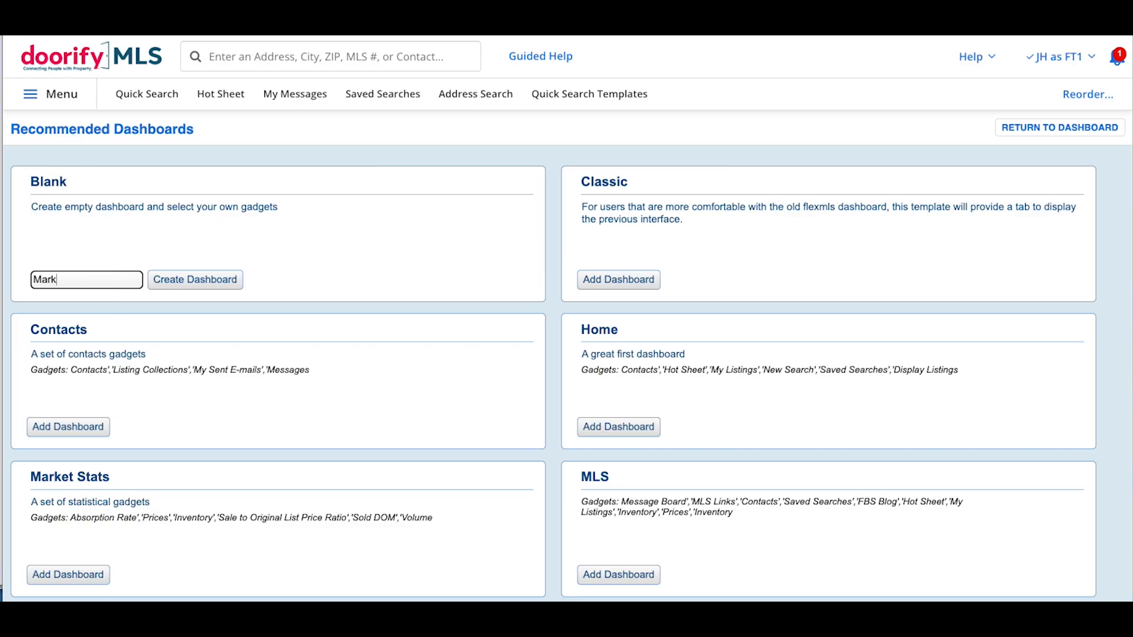
pyautogui.write('Stats Exma')
pyautogui.press('BackSpace')
pyautogui.press('BackSpace')
pyautogui.write('ample')
pyautogui.click(223, 287)
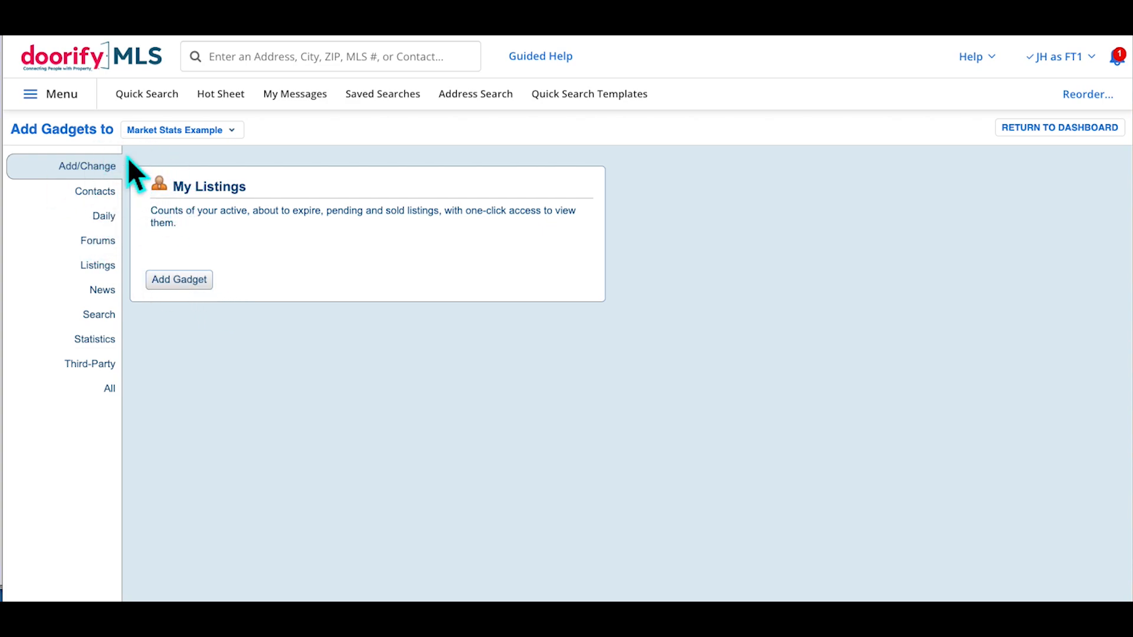
# Add three Hot Sheet gadgets from the Daily gadgets
pyautogui.click(123, 232)
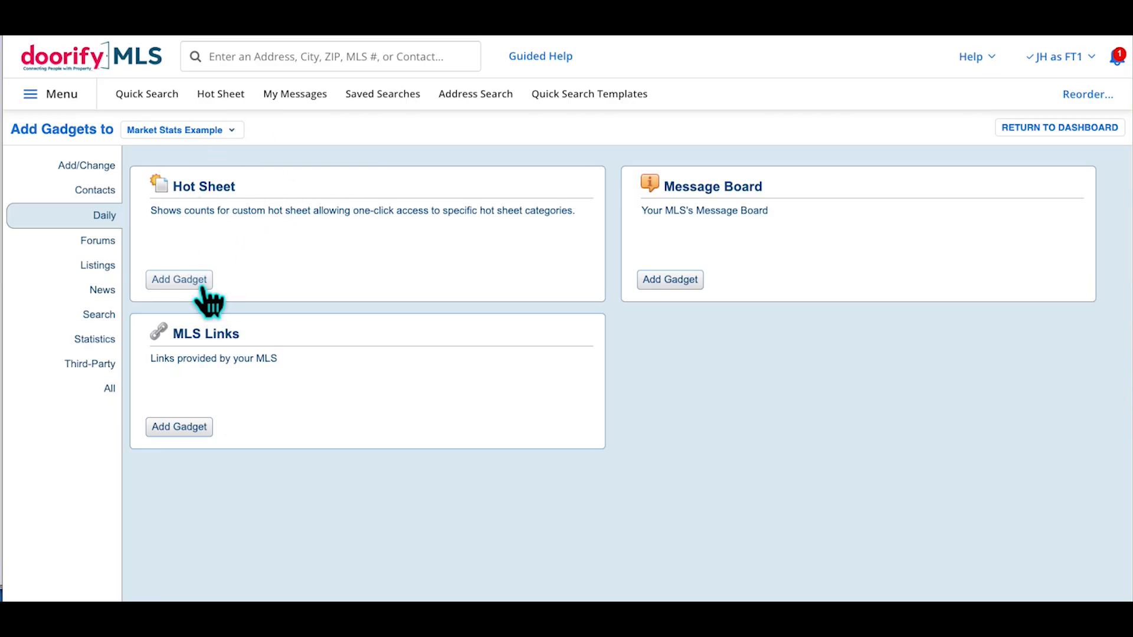
pyautogui.click(191, 280)
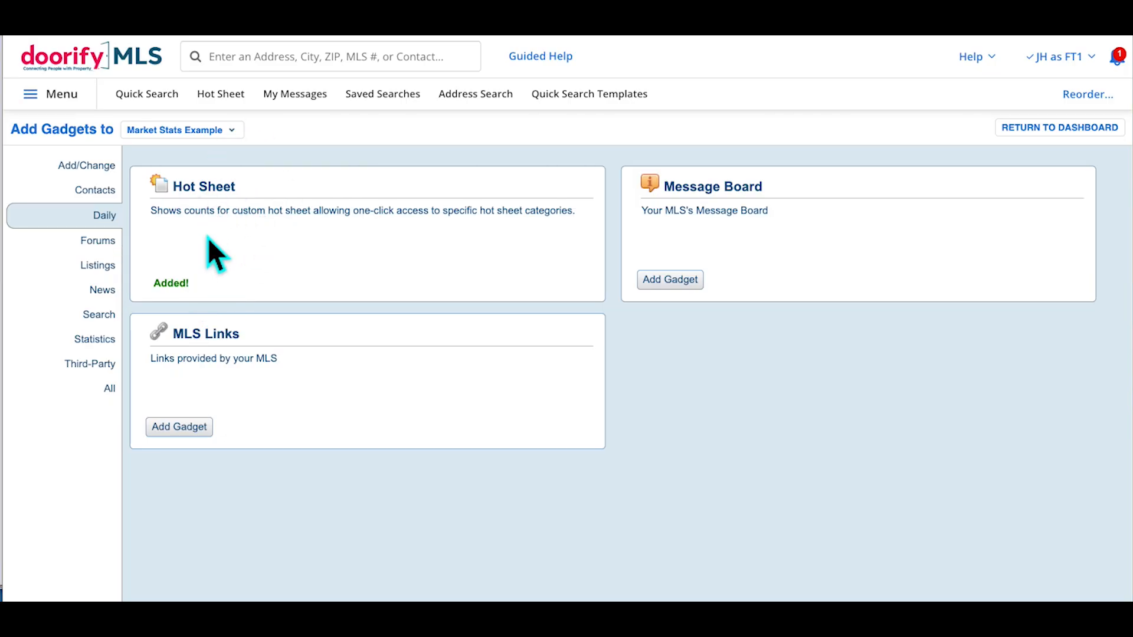
pyautogui.click(187, 279)
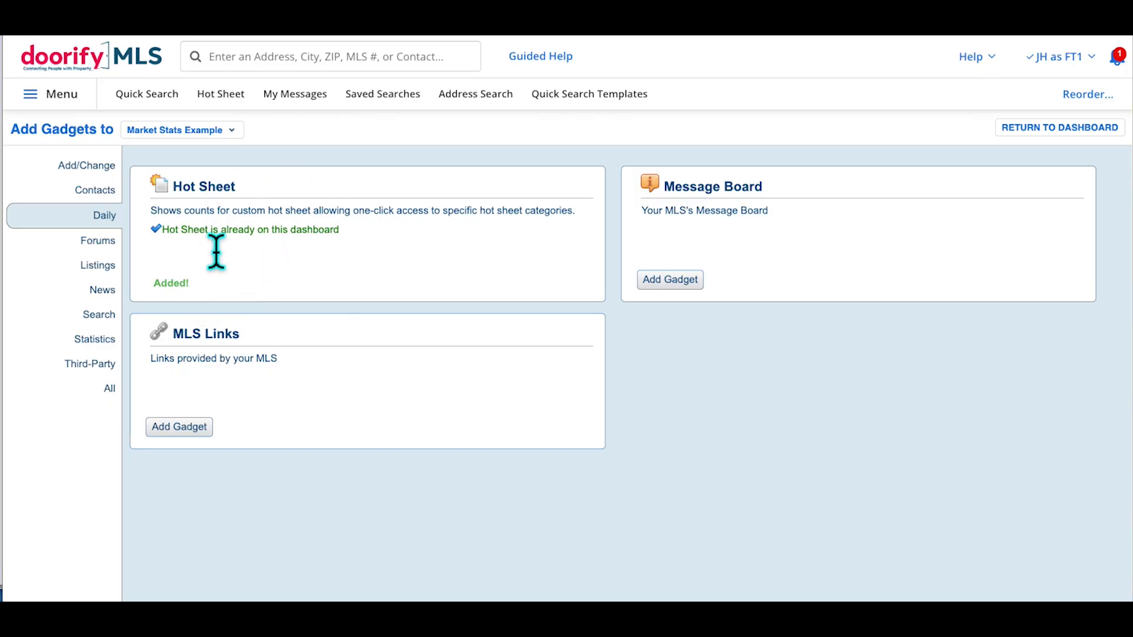
pyautogui.click(189, 280)
# Add three Inventory chart gadgets from the Statistics gadgets
pyautogui.click(111, 349)
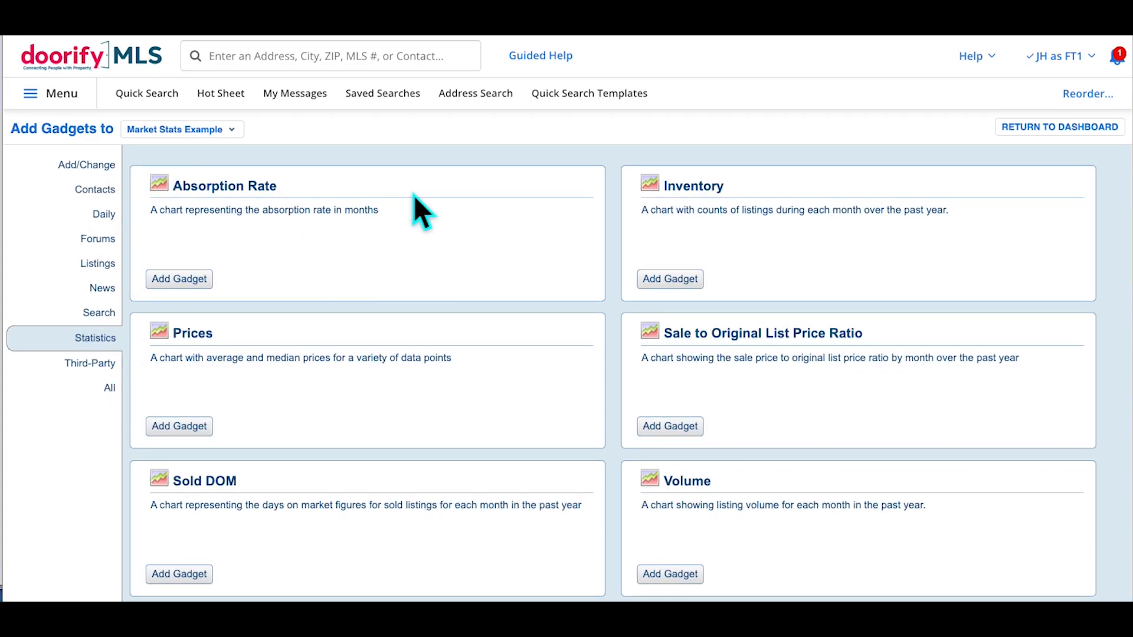
pyautogui.click(674, 281)
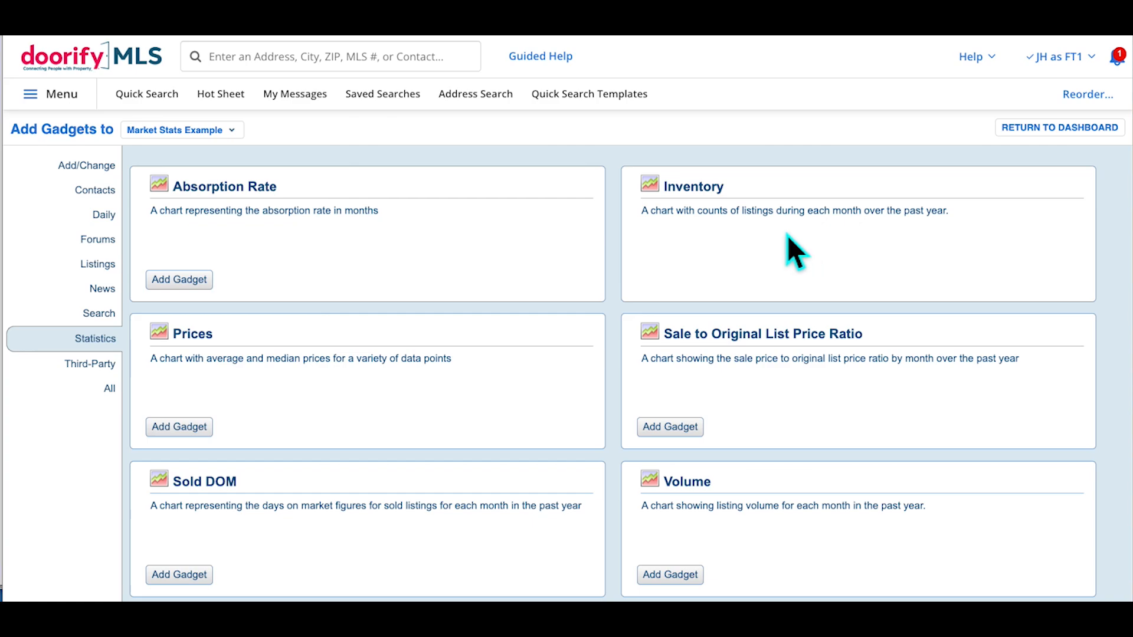
pyautogui.click(681, 280)
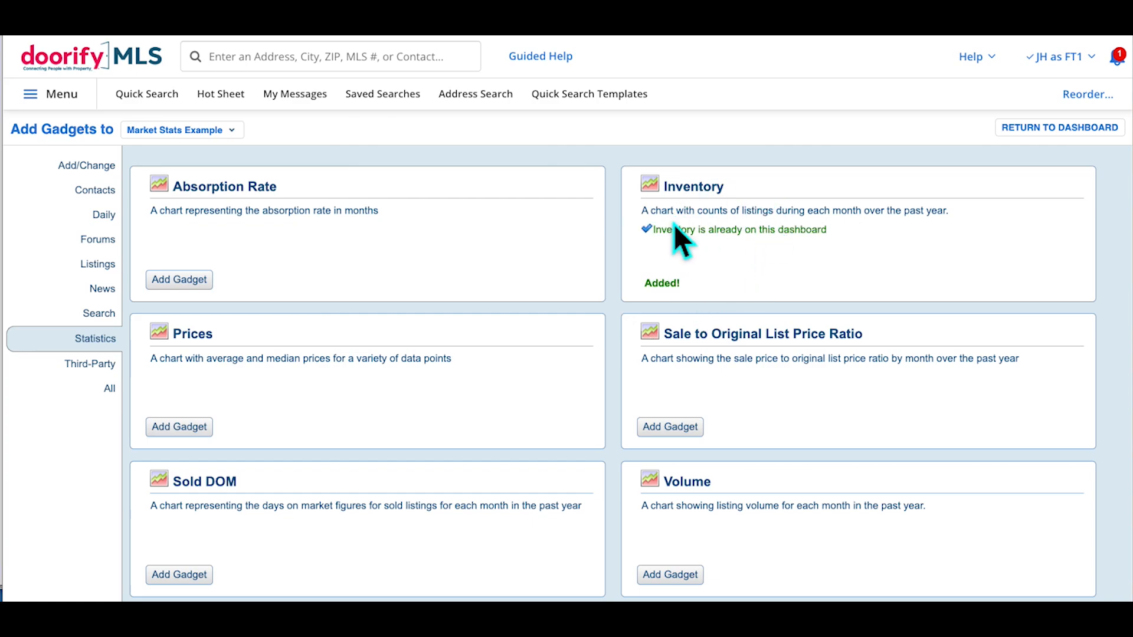
pyautogui.click(676, 284)
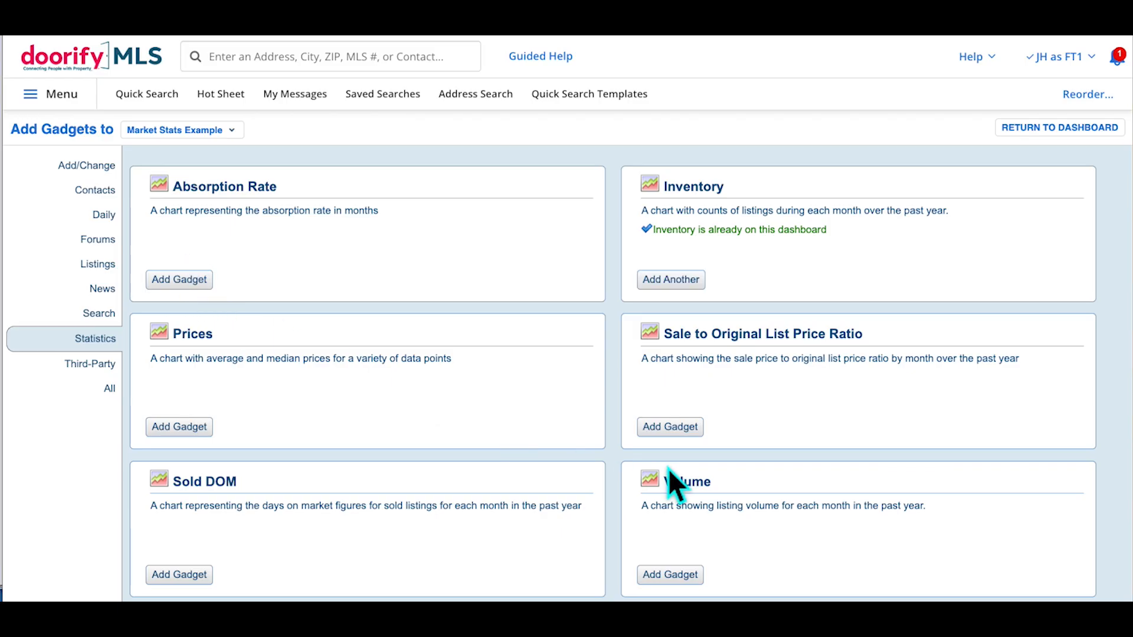
# Add three Absorption Rate chart gadgets and return to the dashboard
pyautogui.click(190, 280)
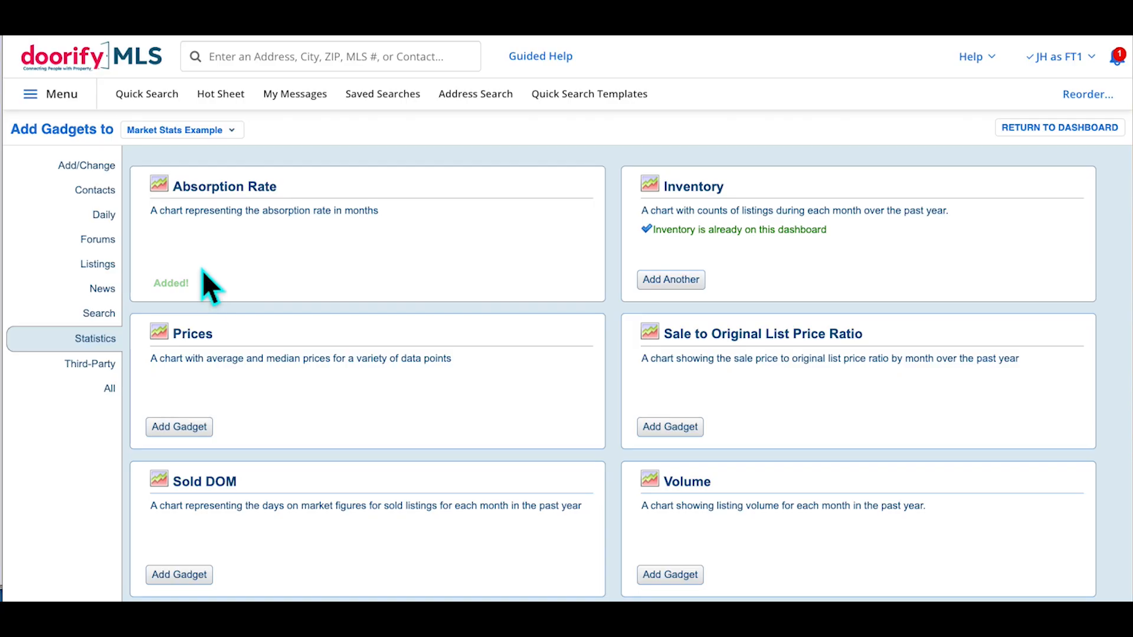
pyautogui.click(185, 282)
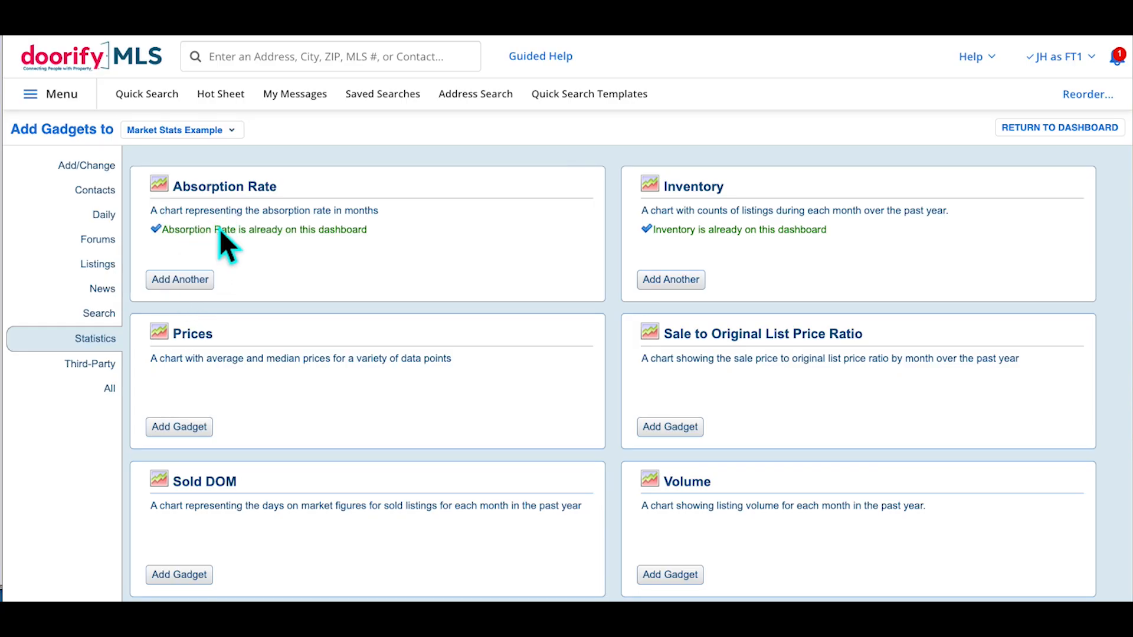
pyautogui.click(198, 284)
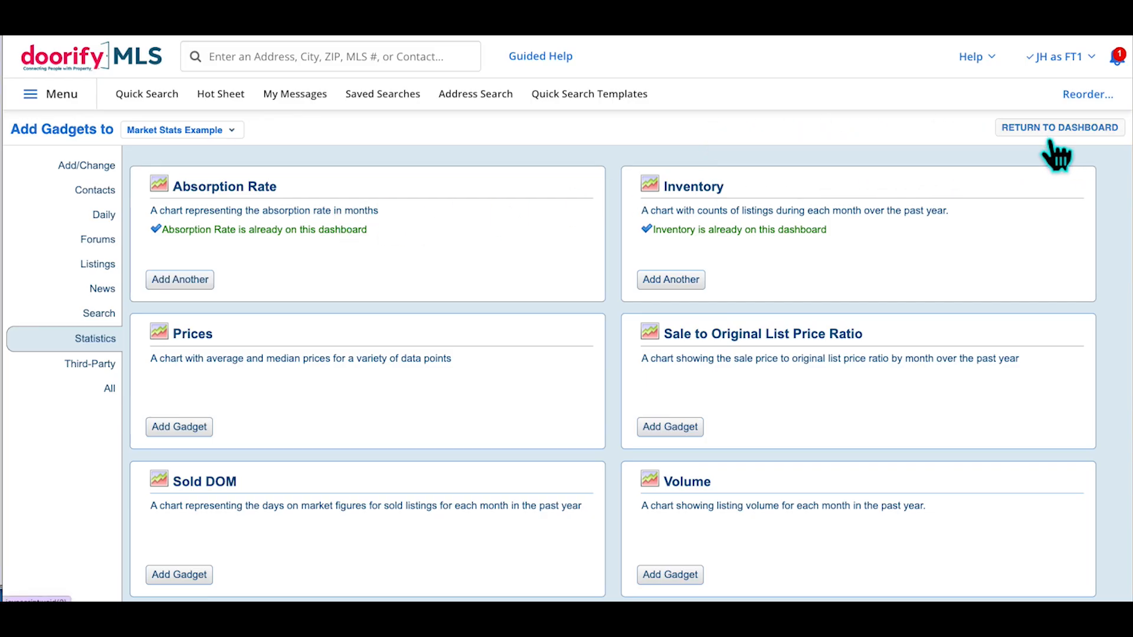
pyautogui.click(1045, 131)
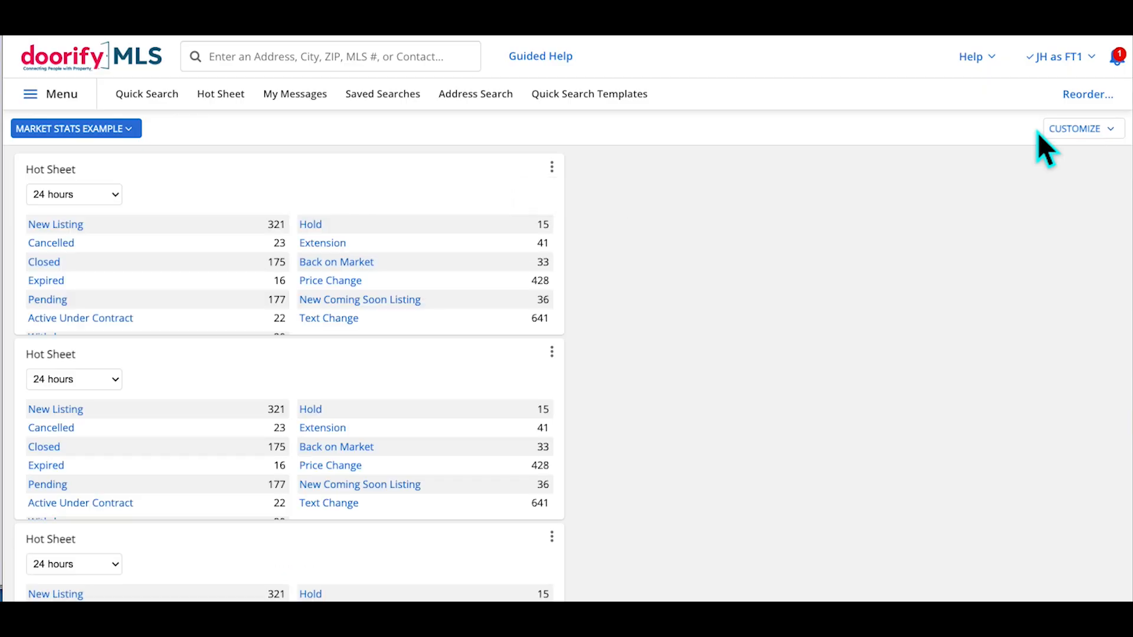
# Change the Market Stats Example dashboard's layout to the three-column option
pyautogui.scroll(-1, 416, 270)
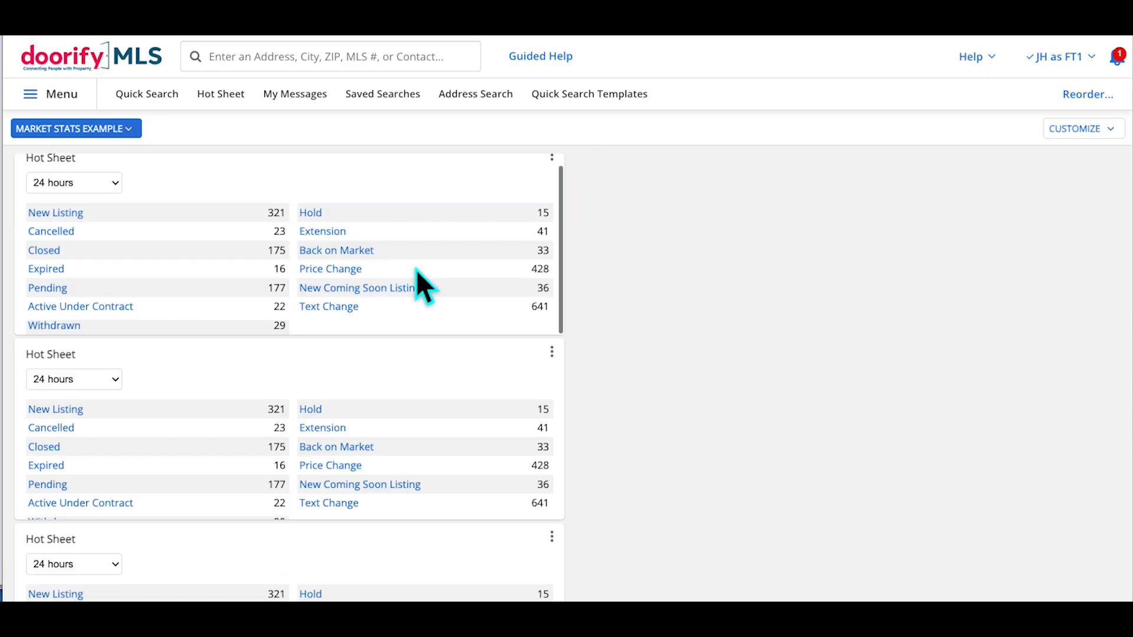
pyautogui.scroll(-10, 638, 330)
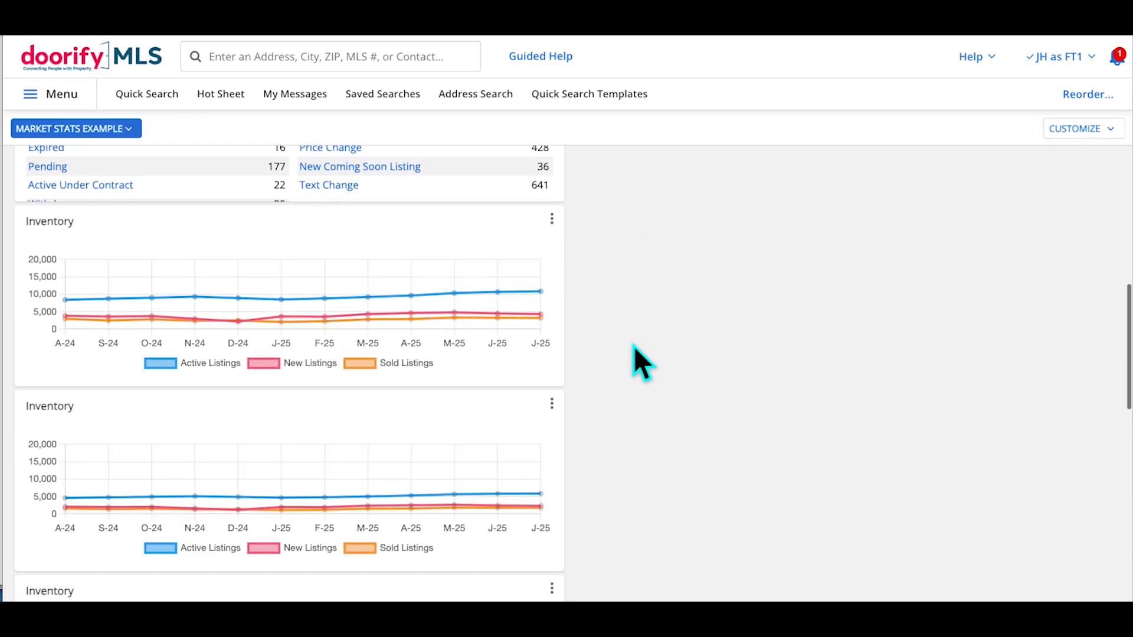
pyautogui.scroll(-3, 634, 346)
pyautogui.scroll(13, 634, 346)
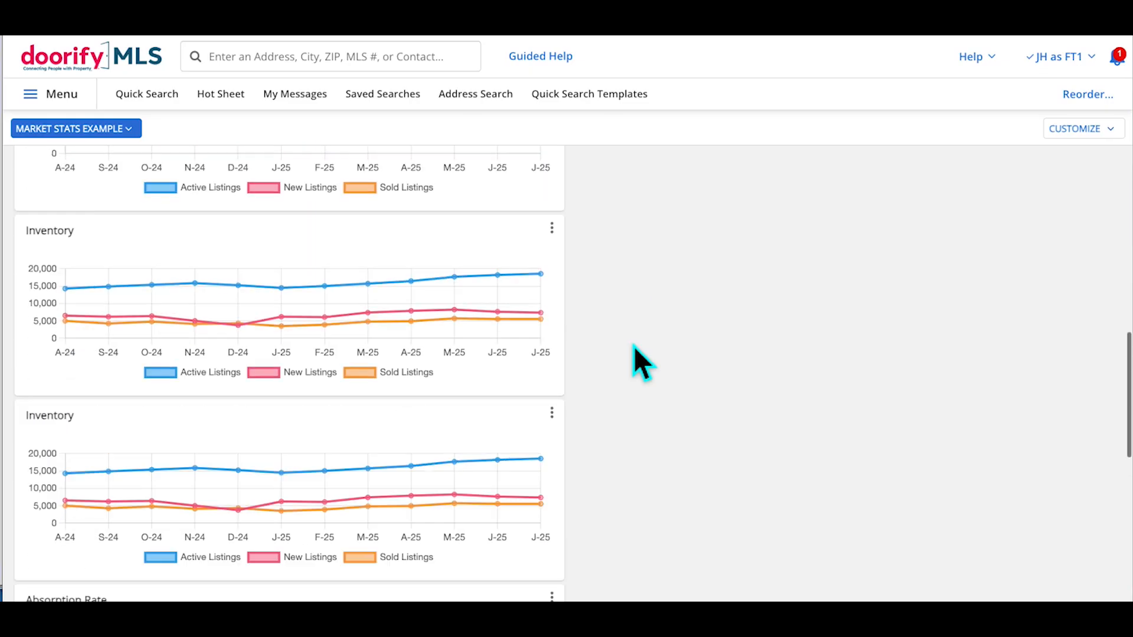
pyautogui.click(1084, 135)
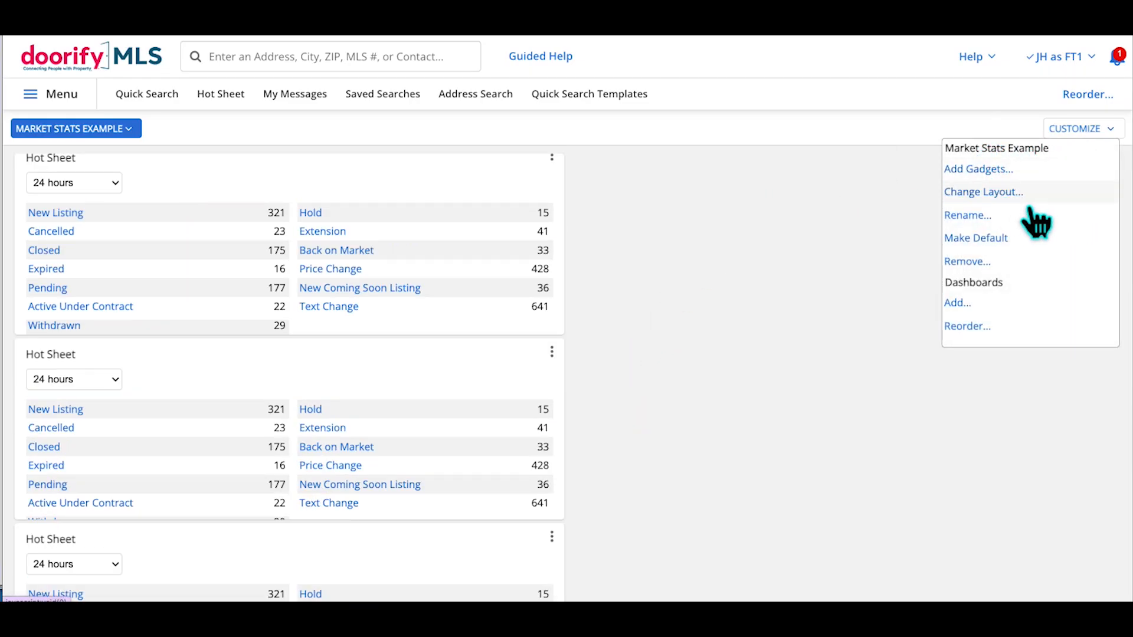
pyautogui.click(1010, 195)
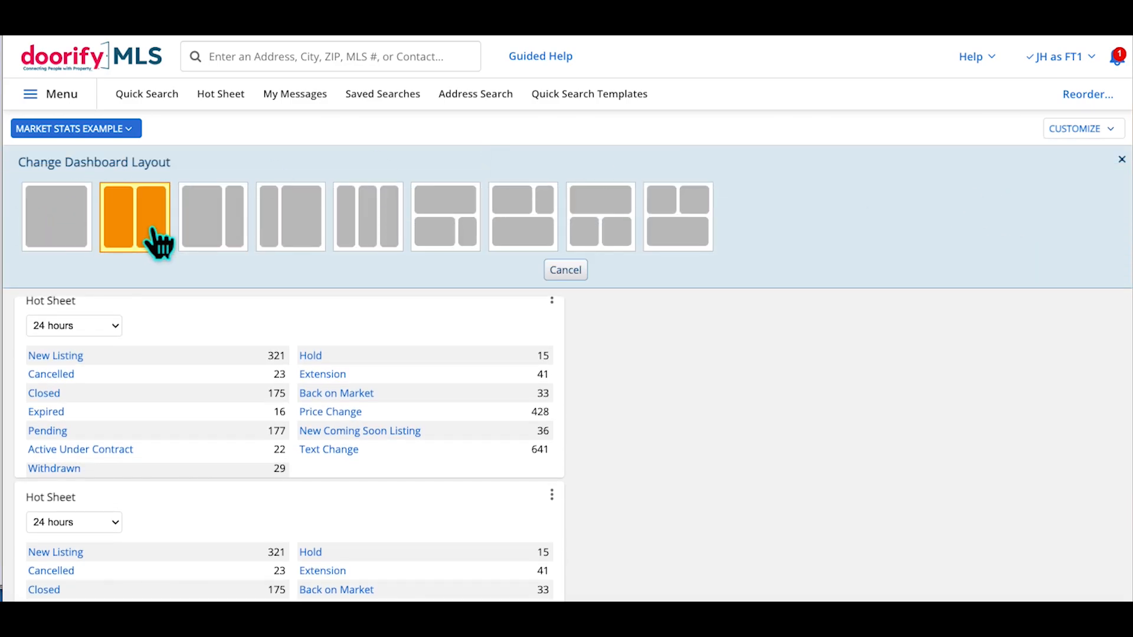
pyautogui.click(372, 251)
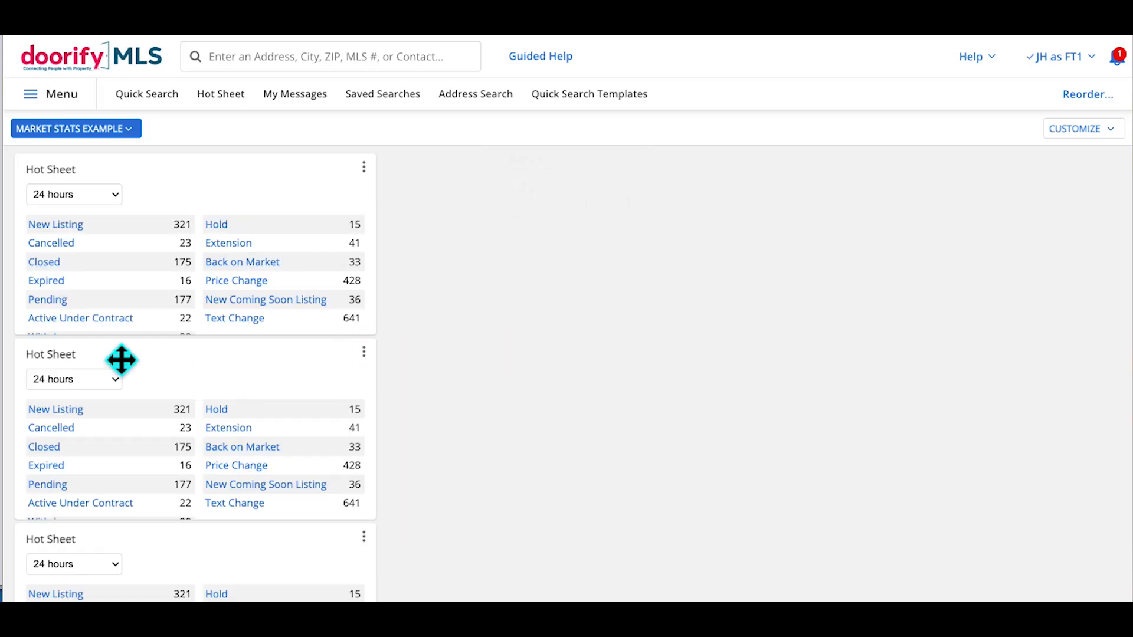
# Drag the second and third Hot Sheets and Inventory charts into the middle and right columns
pyautogui.moveTo(159, 369); pyautogui.dragTo(498, 242)
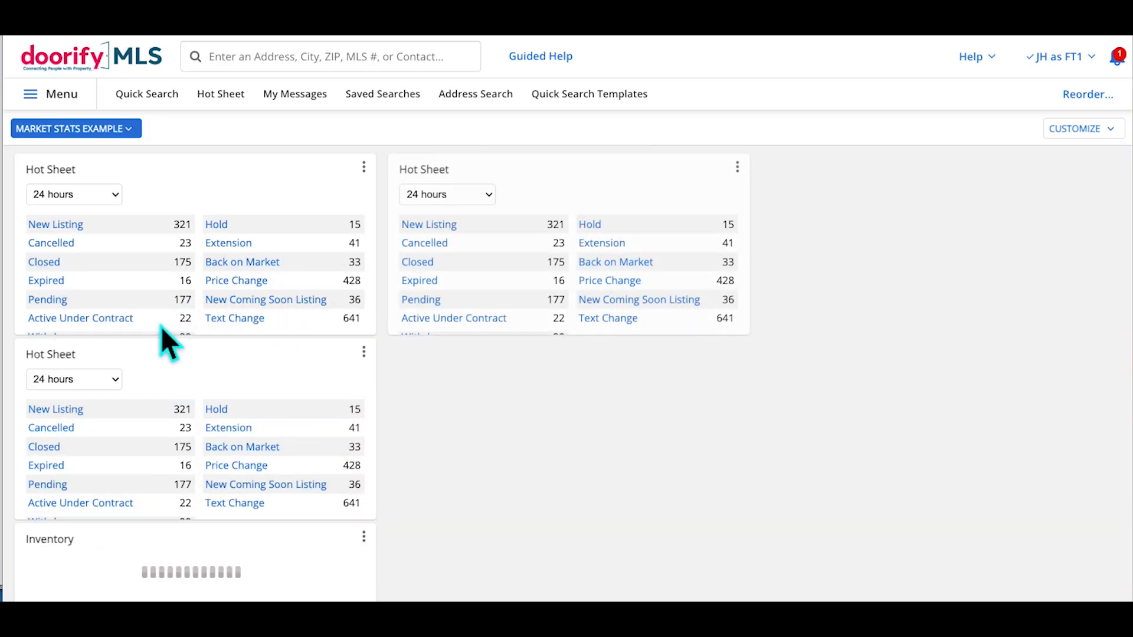
pyautogui.moveTo(169, 362); pyautogui.dragTo(826, 195)
pyautogui.scroll(-3, 526, 419)
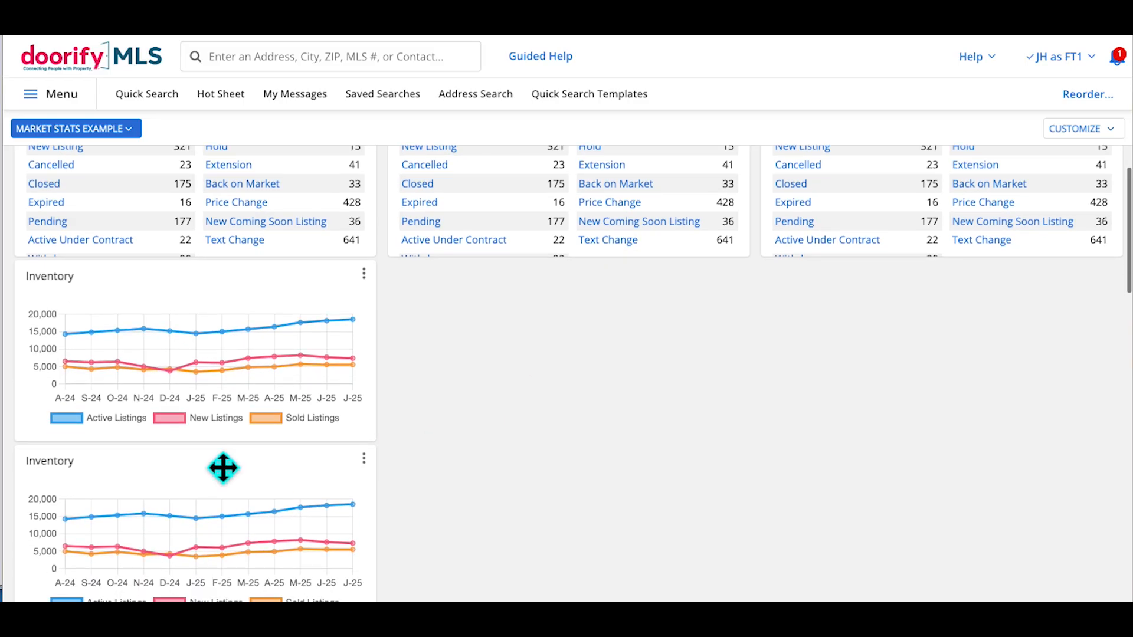
pyautogui.moveTo(225, 480); pyautogui.dragTo(531, 241)
pyautogui.scroll(-3, 817, 354)
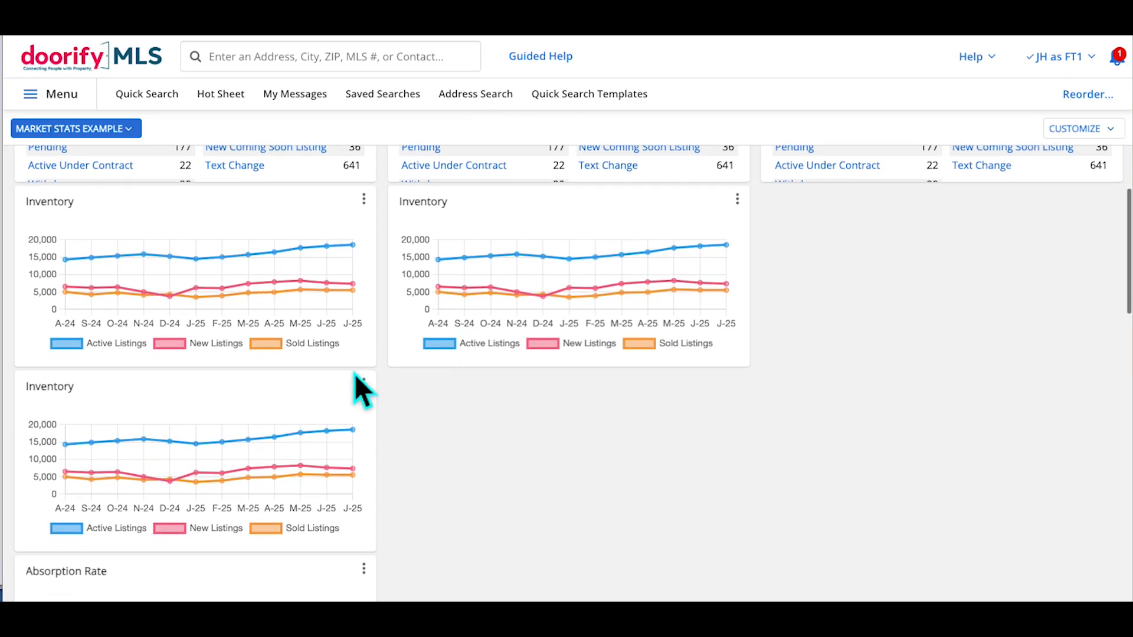
pyautogui.moveTo(273, 395); pyautogui.dragTo(954, 309)
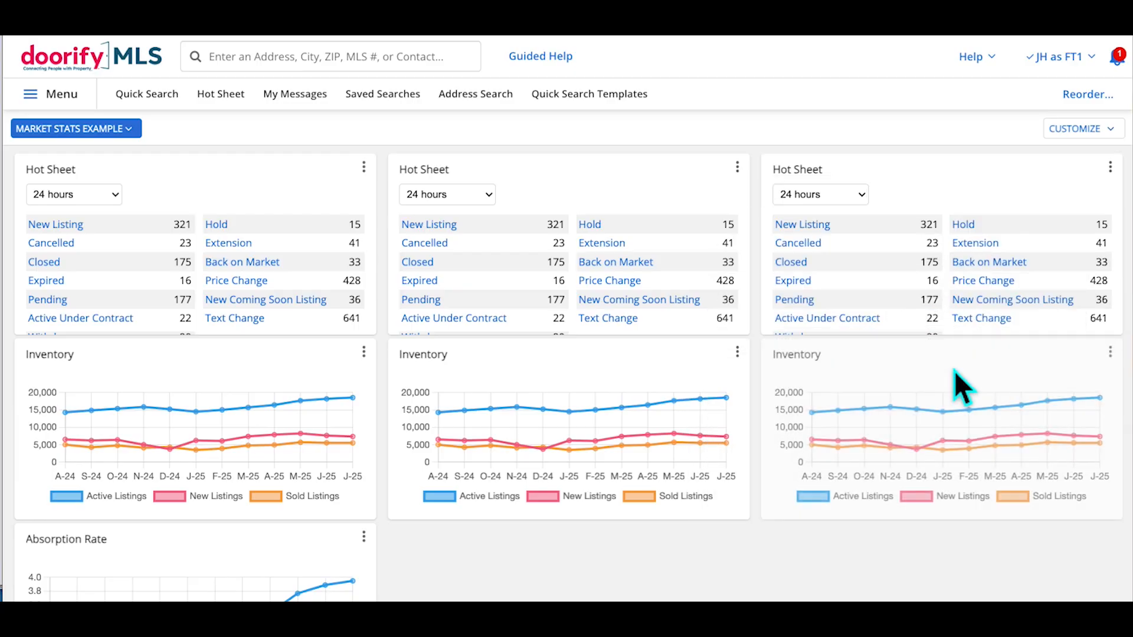
# Move Absorption Rate charts into the middle and right columns, Inventory above Absorption Rate on the right
pyautogui.scroll(-5, 578, 513)
pyautogui.moveTo(220, 466); pyautogui.dragTo(543, 283)
pyautogui.moveTo(213, 467); pyautogui.dragTo(940, 313)
pyautogui.scroll(4, 982, 246)
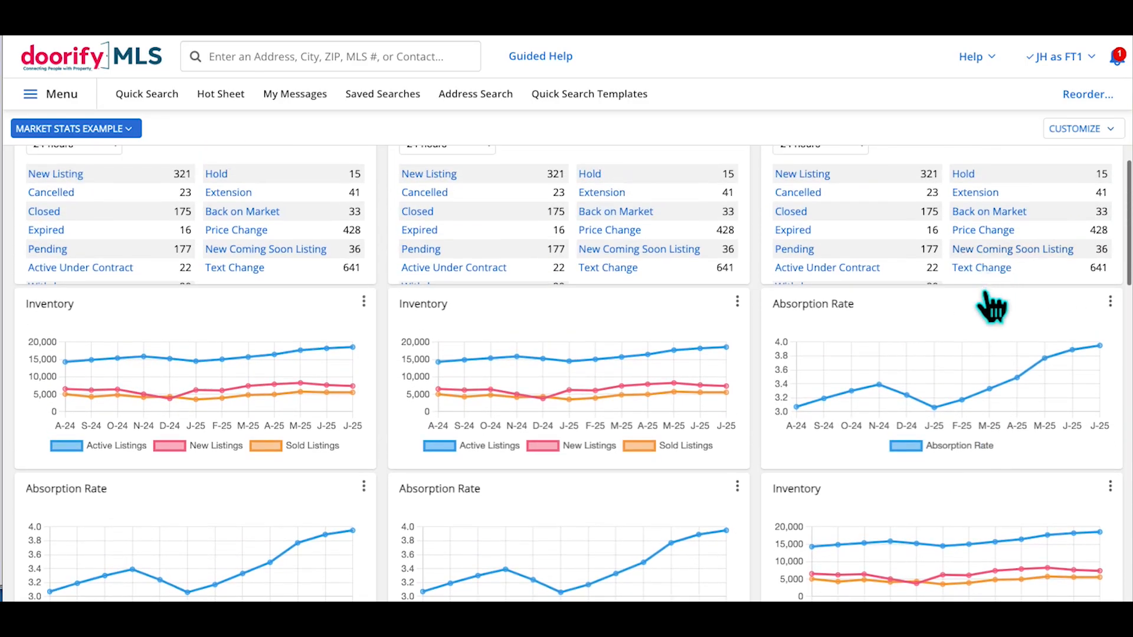
pyautogui.moveTo(962, 512); pyautogui.dragTo(947, 323)
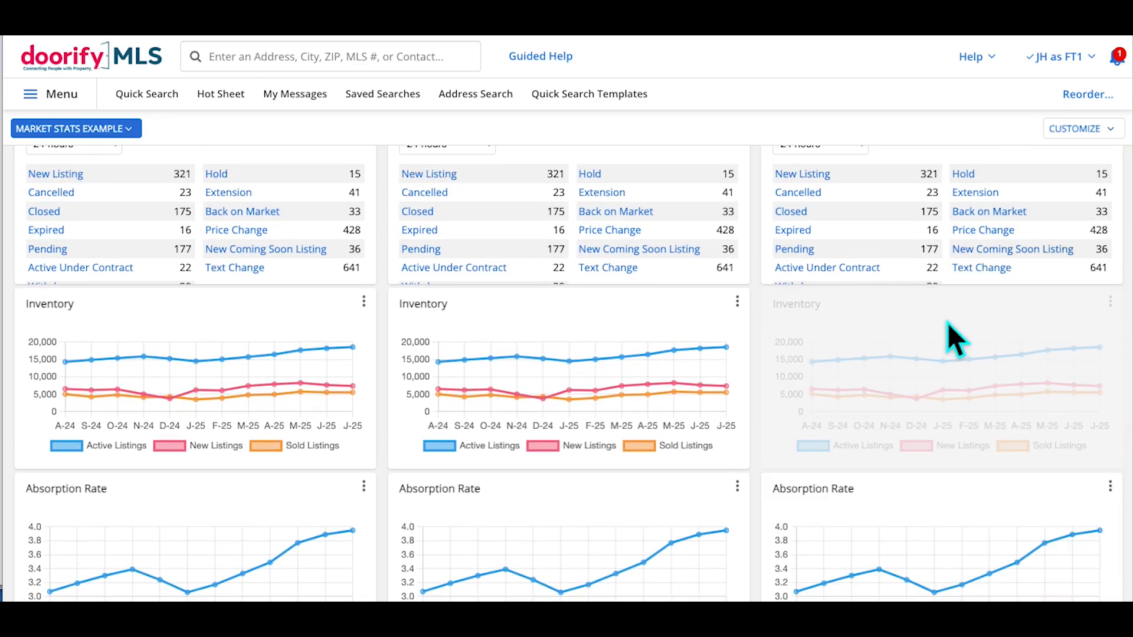
pyautogui.scroll(1, 530, 319)
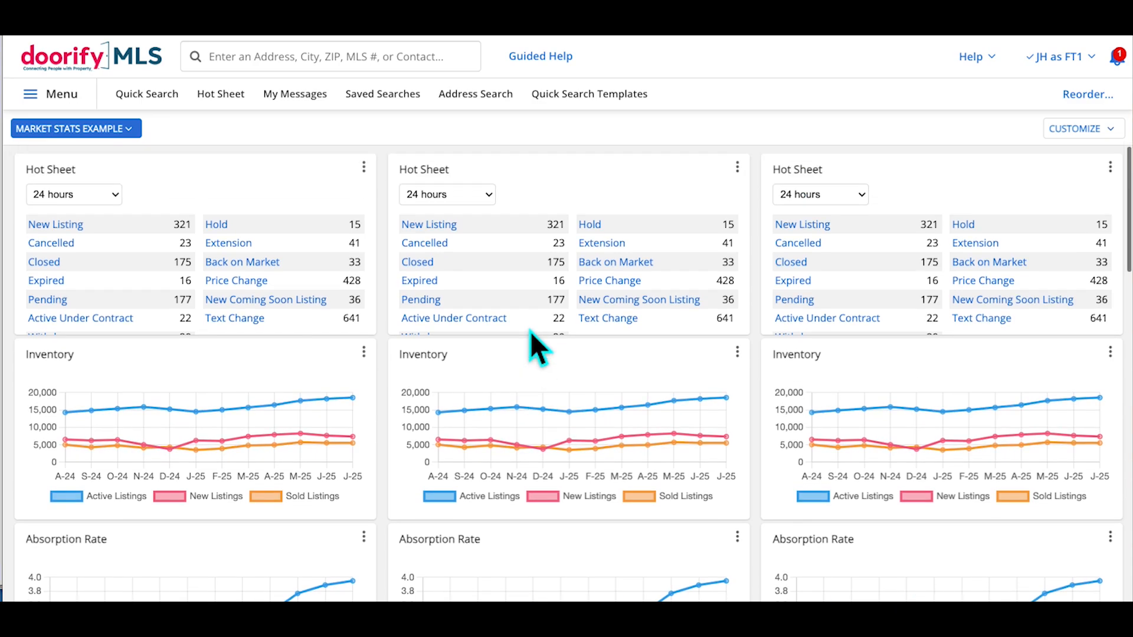
# Set the left Hot Sheet's County filter to Alamance, removing Durham
pyautogui.click(364, 168)
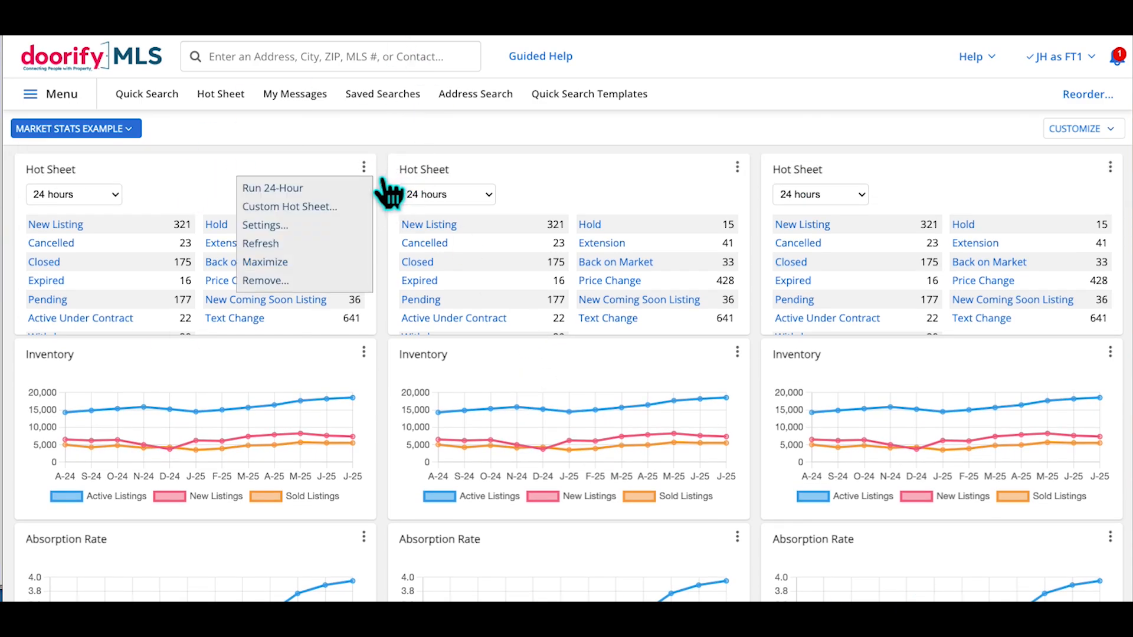
pyautogui.click(280, 226)
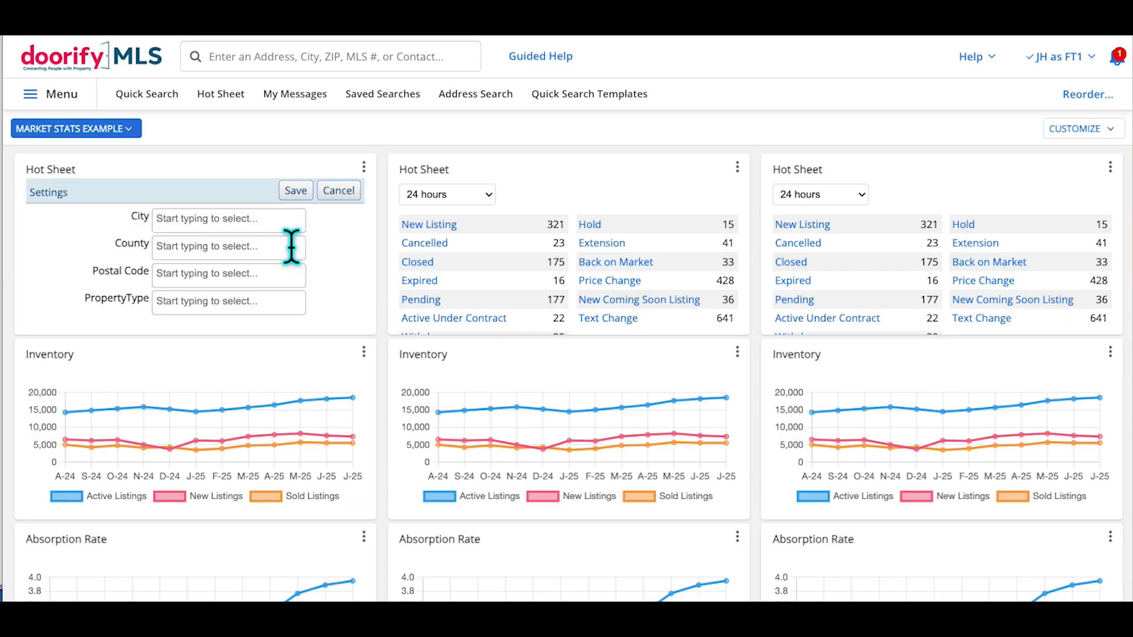
pyautogui.click(263, 223)
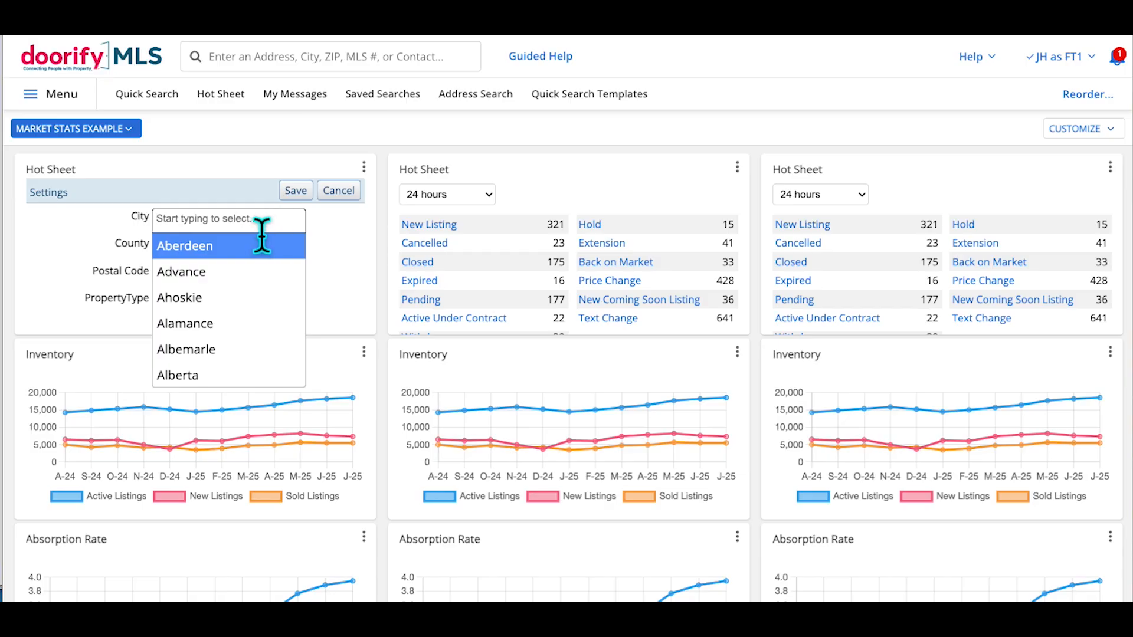
pyautogui.click(102, 240)
pyautogui.click(204, 251)
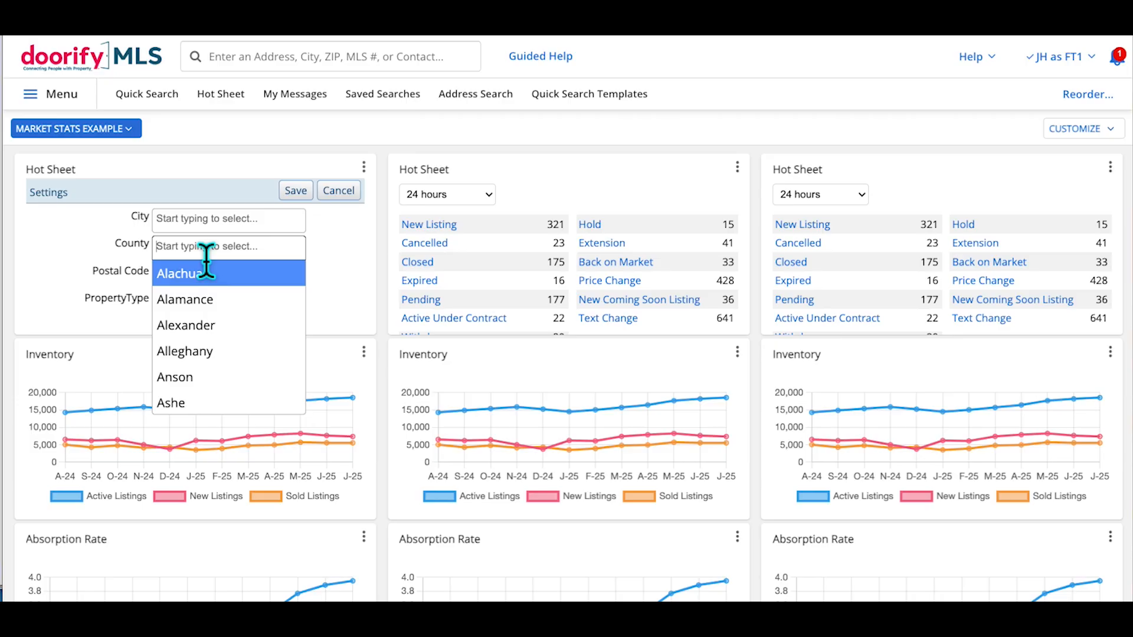
pyautogui.write('du')
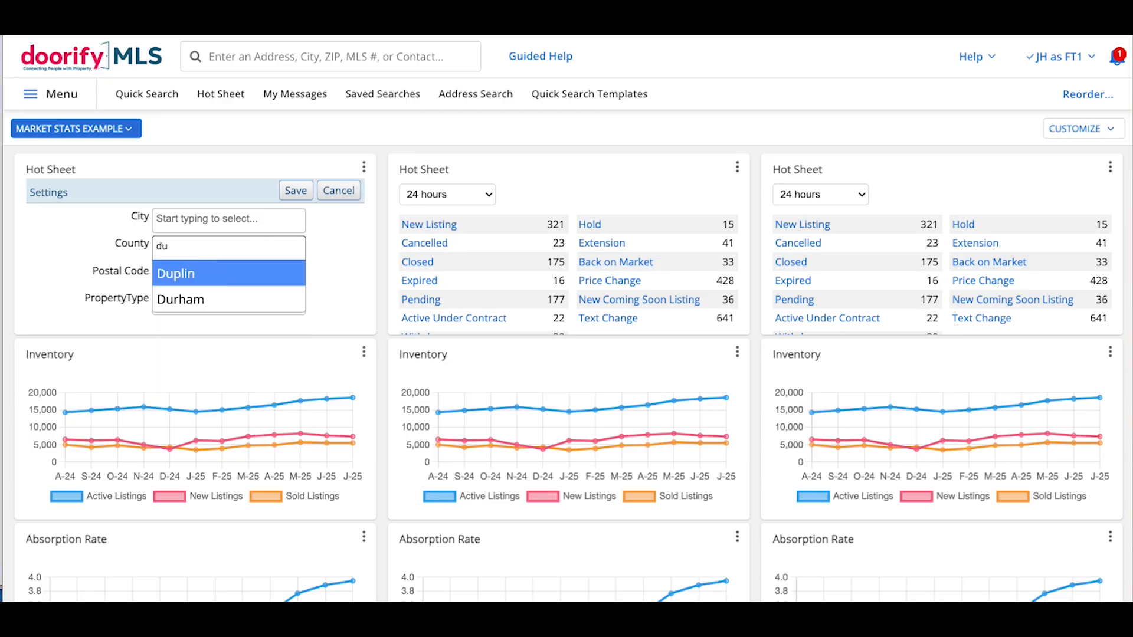
pyautogui.click(212, 300)
pyautogui.write('ala')
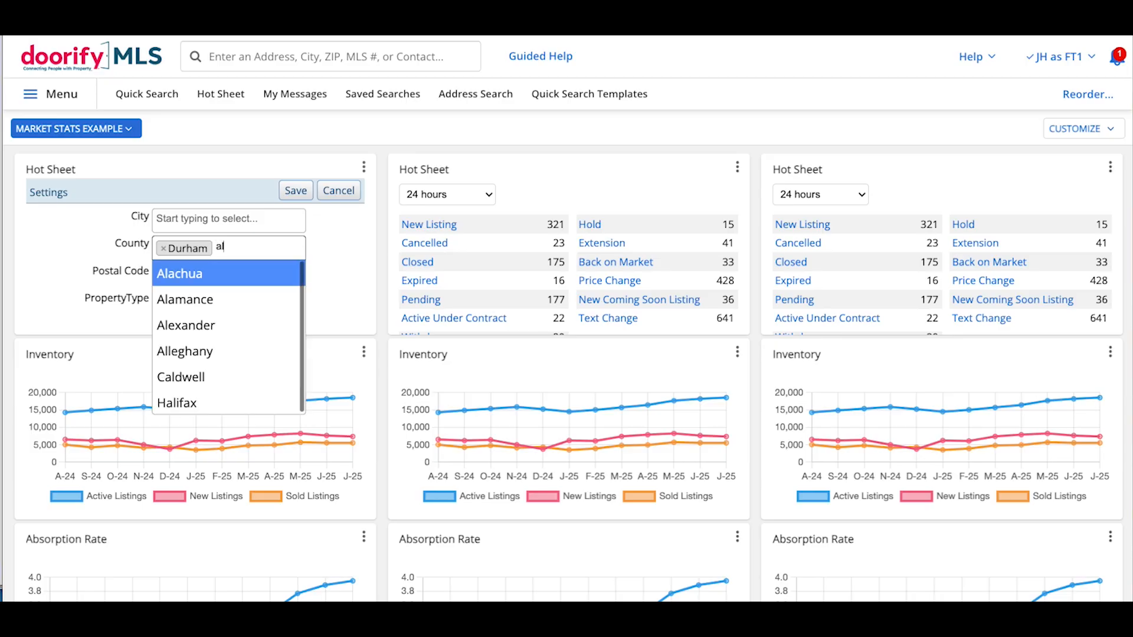
pyautogui.click(215, 305)
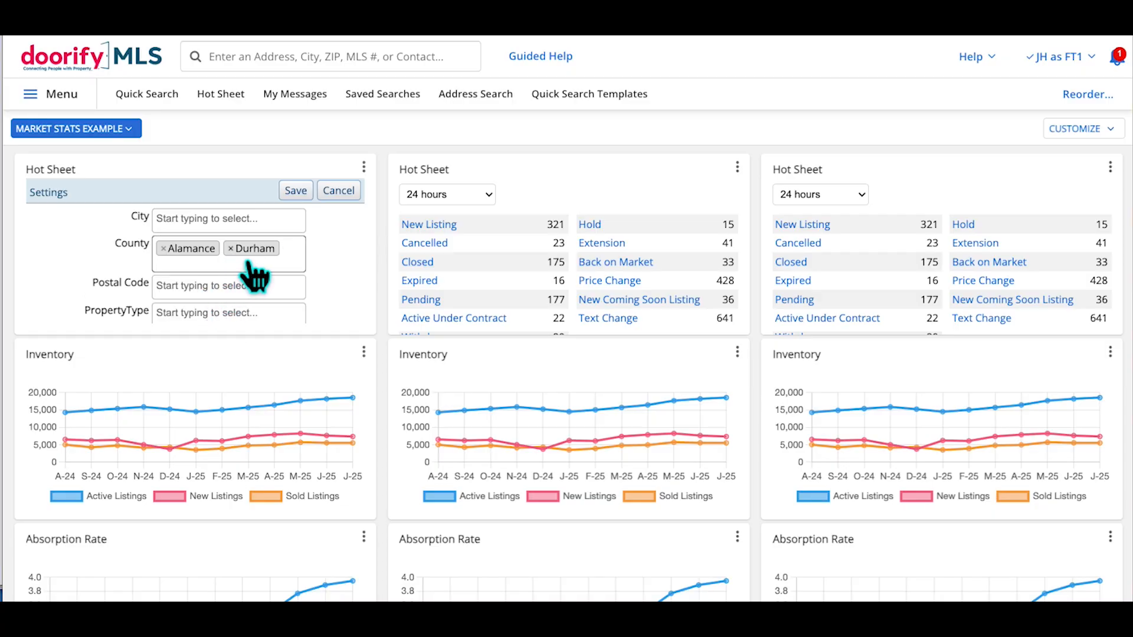
pyautogui.click(231, 249)
pyautogui.click(367, 262)
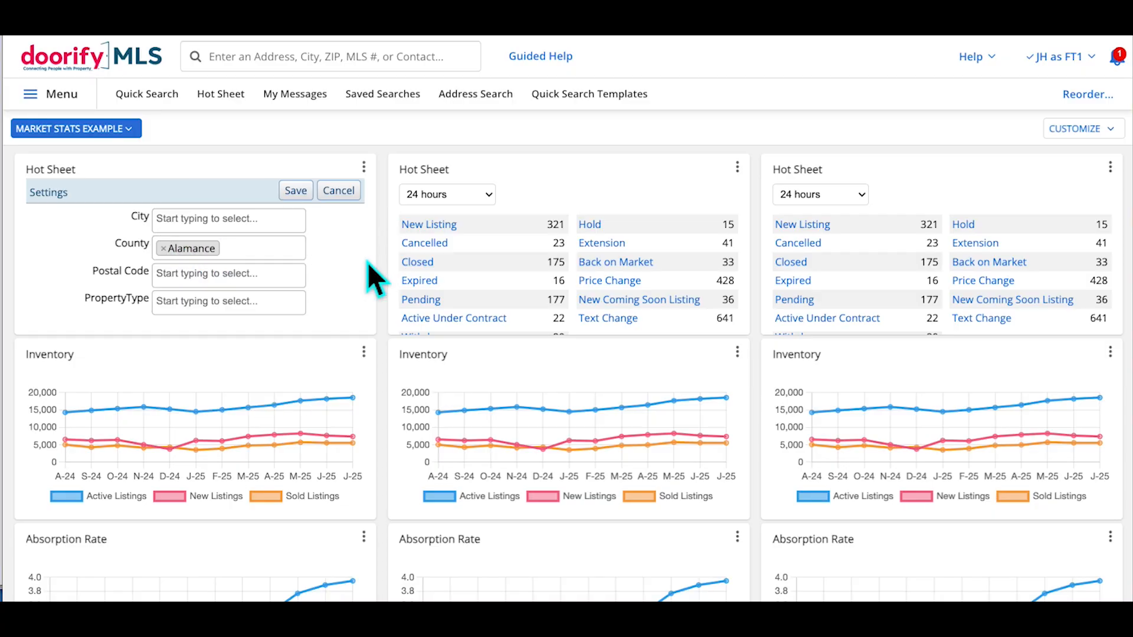
# Add Land, Residential, Residential Income and Residential Lease property types and save
pyautogui.click(233, 302)
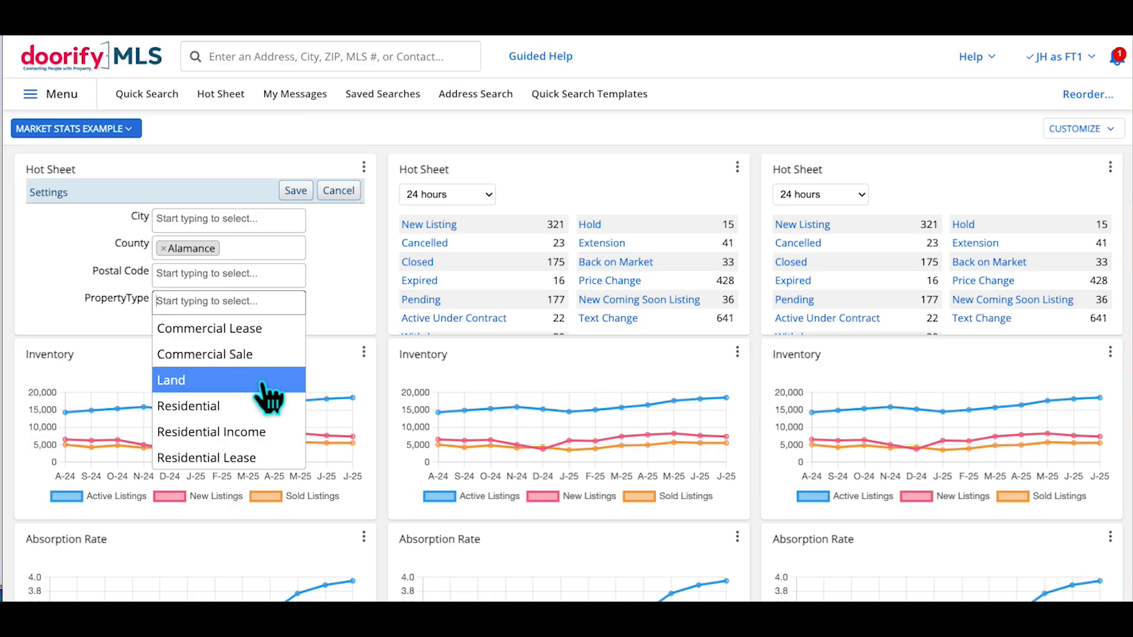
pyautogui.click(269, 397)
pyautogui.click(289, 311)
pyautogui.click(243, 410)
pyautogui.click(288, 310)
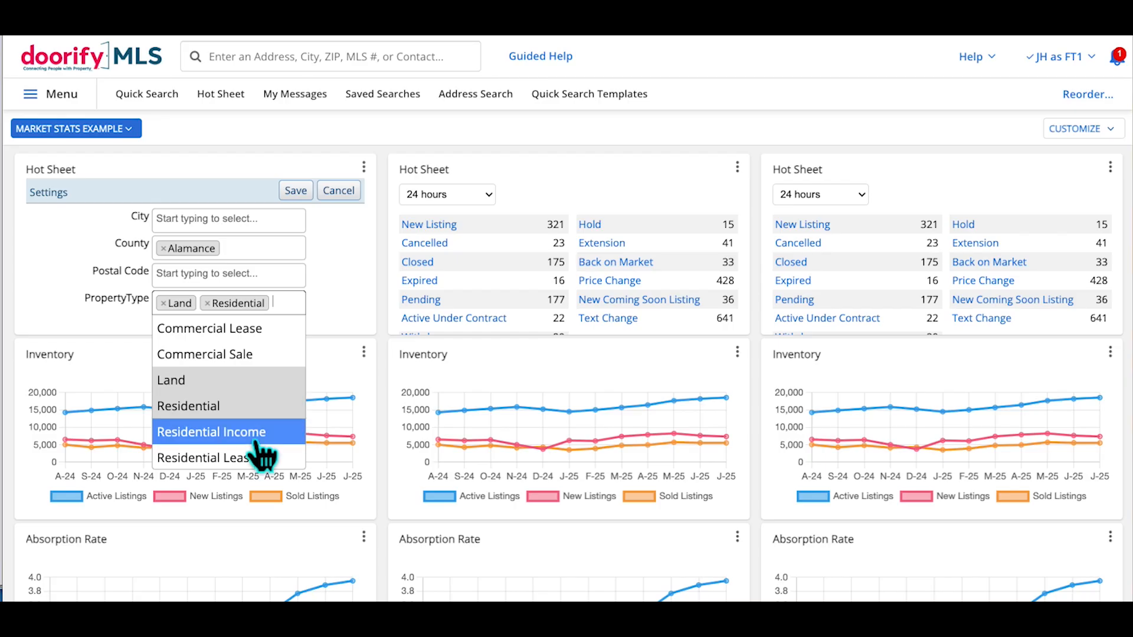
pyautogui.click(256, 439)
pyautogui.click(295, 316)
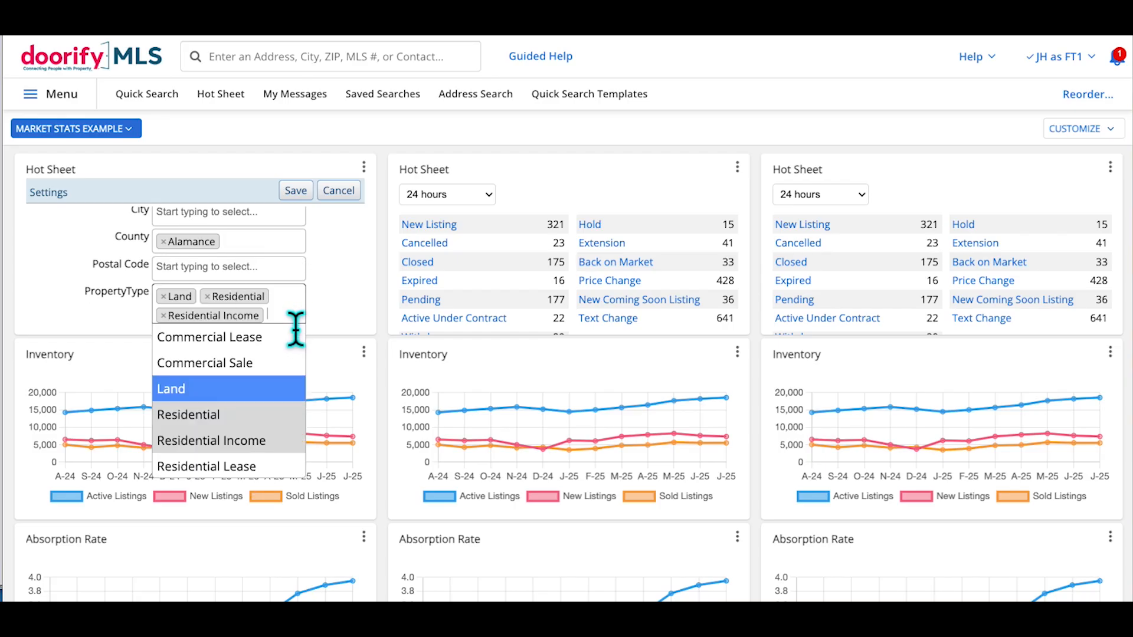
pyautogui.click(266, 472)
pyautogui.click(298, 190)
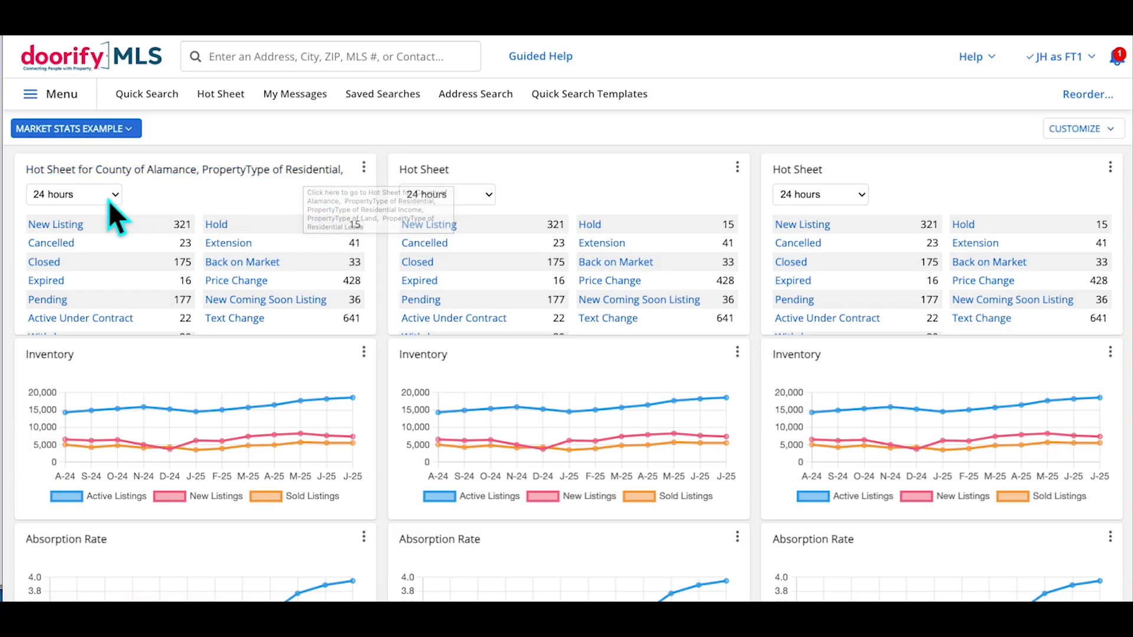
# Filter the middle Hot Sheet to Durham County and save
pyautogui.click(737, 168)
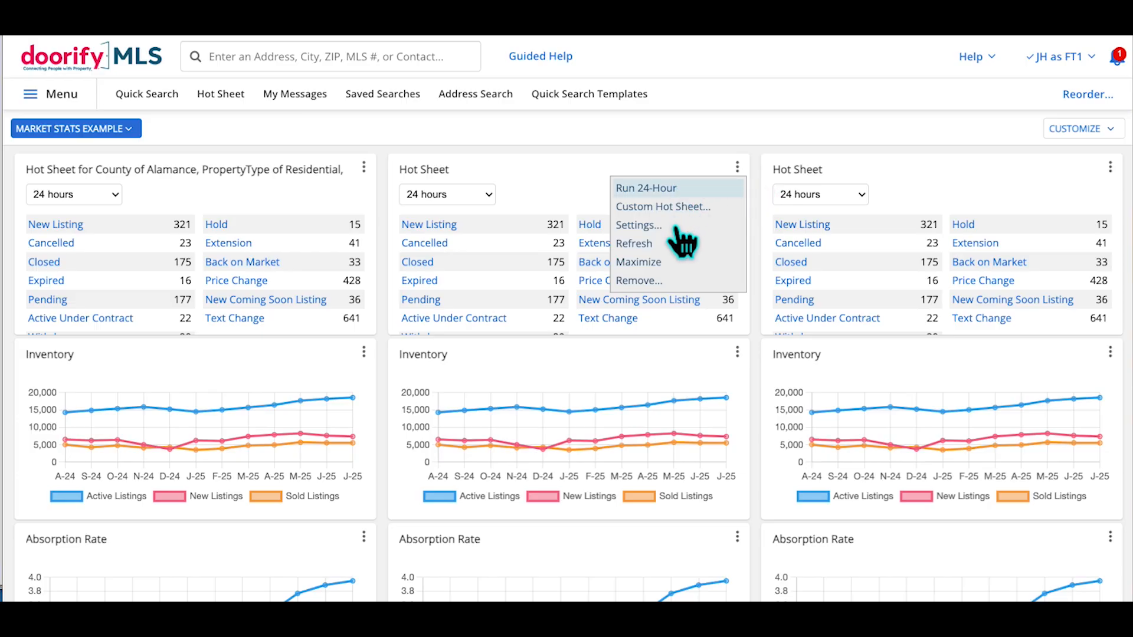
pyautogui.click(665, 229)
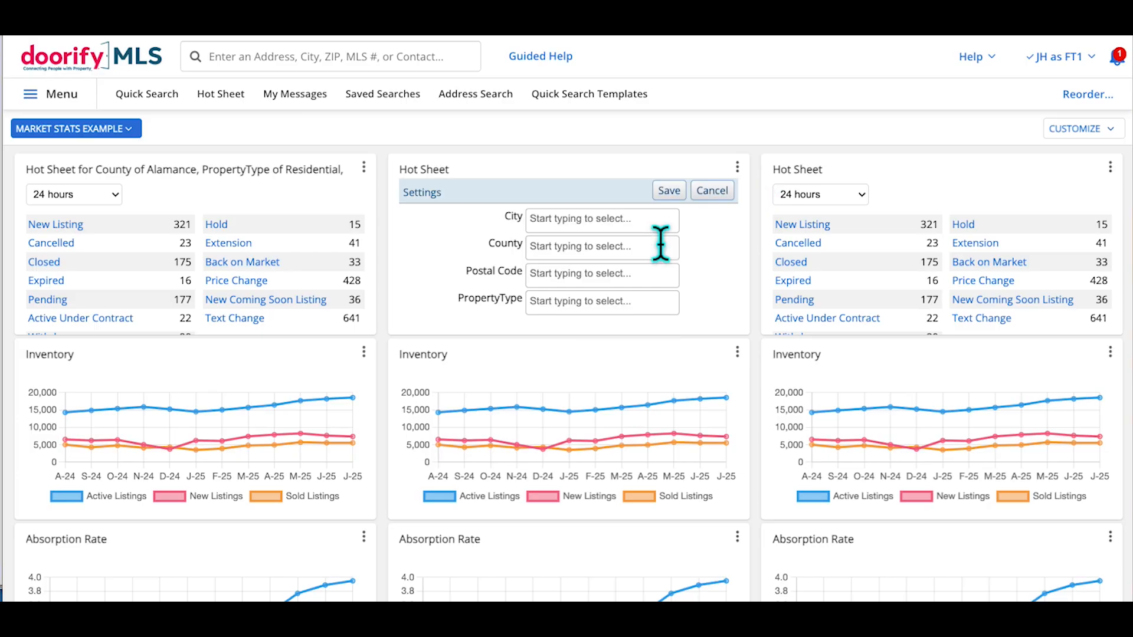
pyautogui.click(576, 258)
pyautogui.write('duh')
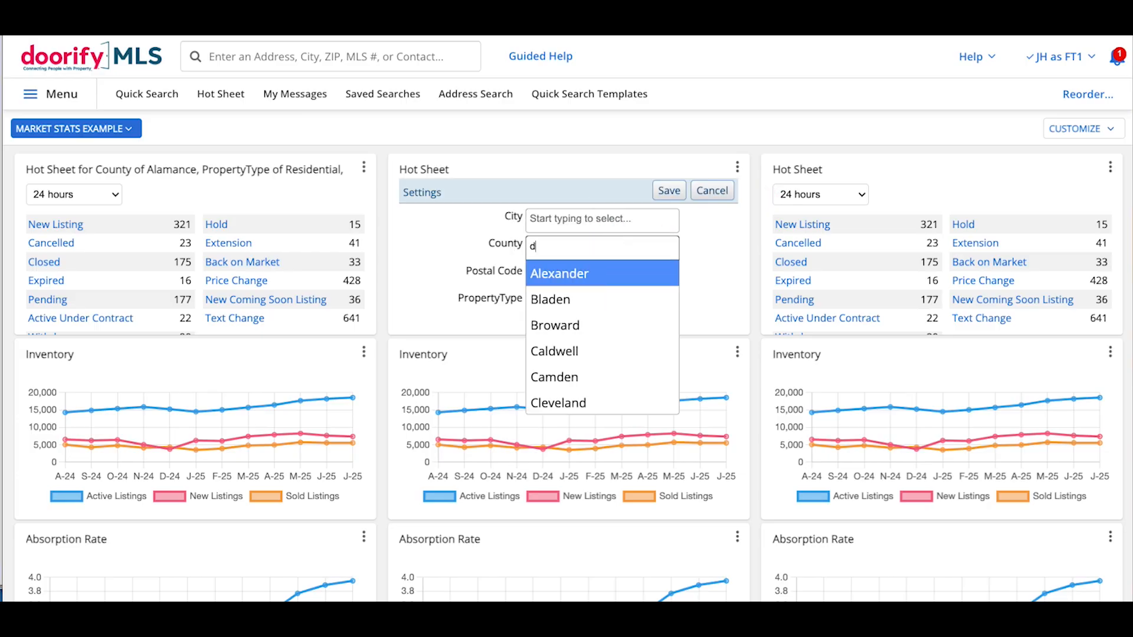
pyautogui.press('BackSpace')
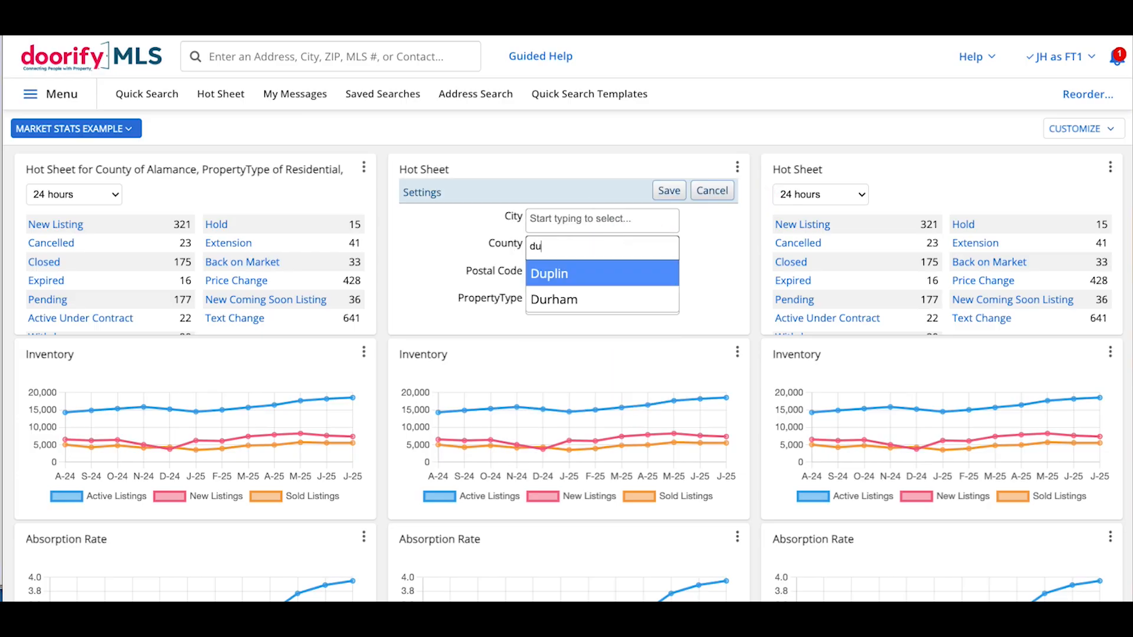
pyautogui.click(571, 299)
pyautogui.click(679, 194)
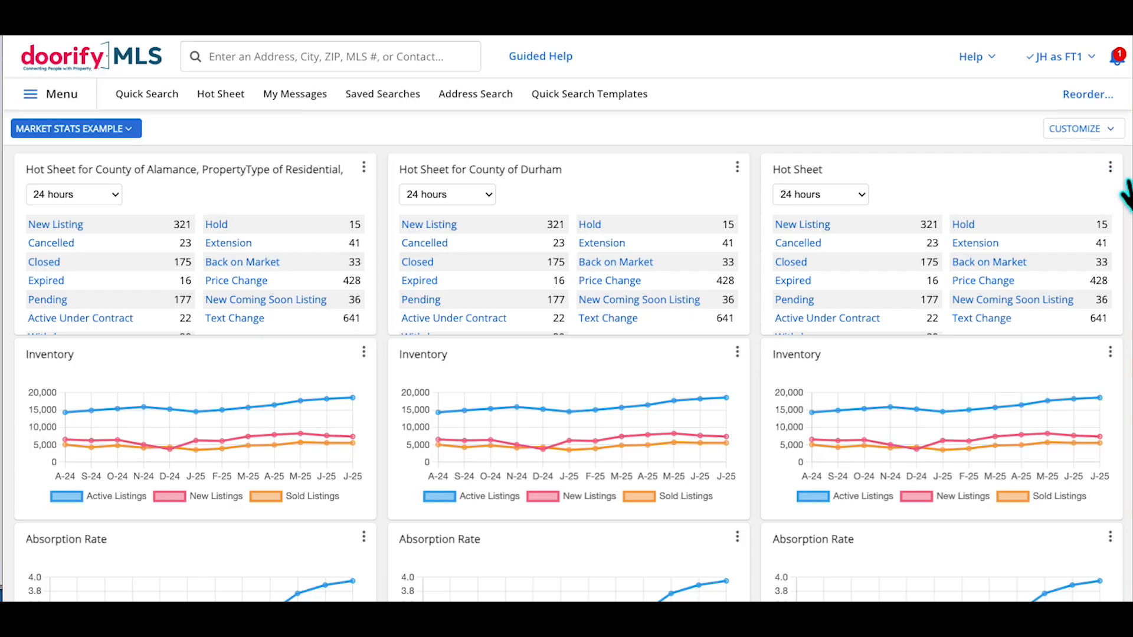
# Filter the right Hot Sheet to Johnston County and save
pyautogui.click(1109, 167)
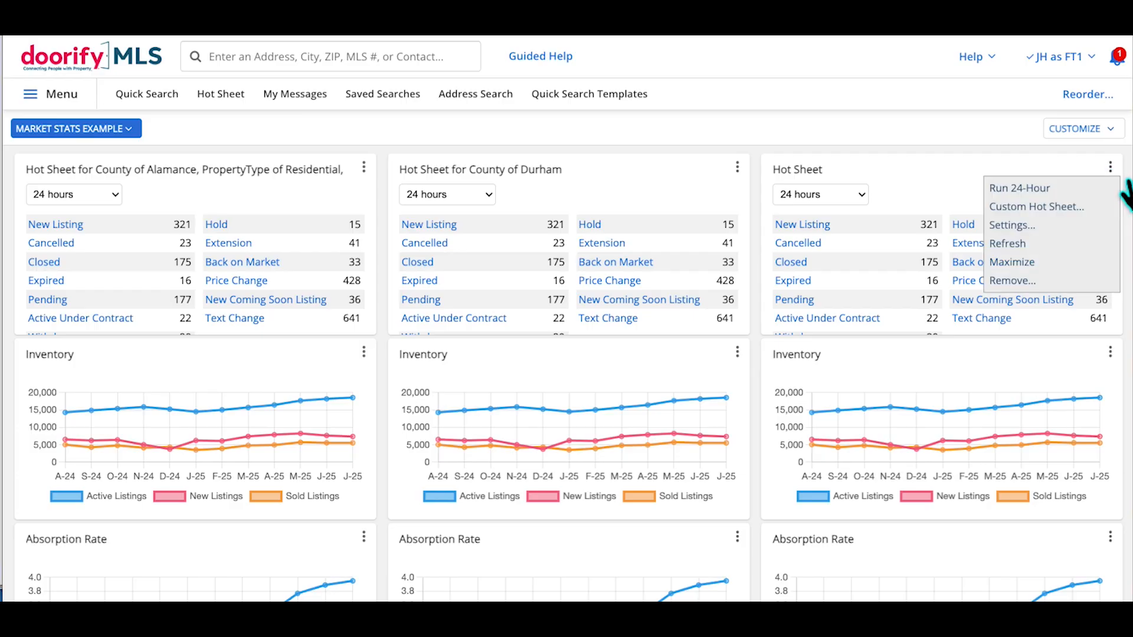
pyautogui.click(1053, 225)
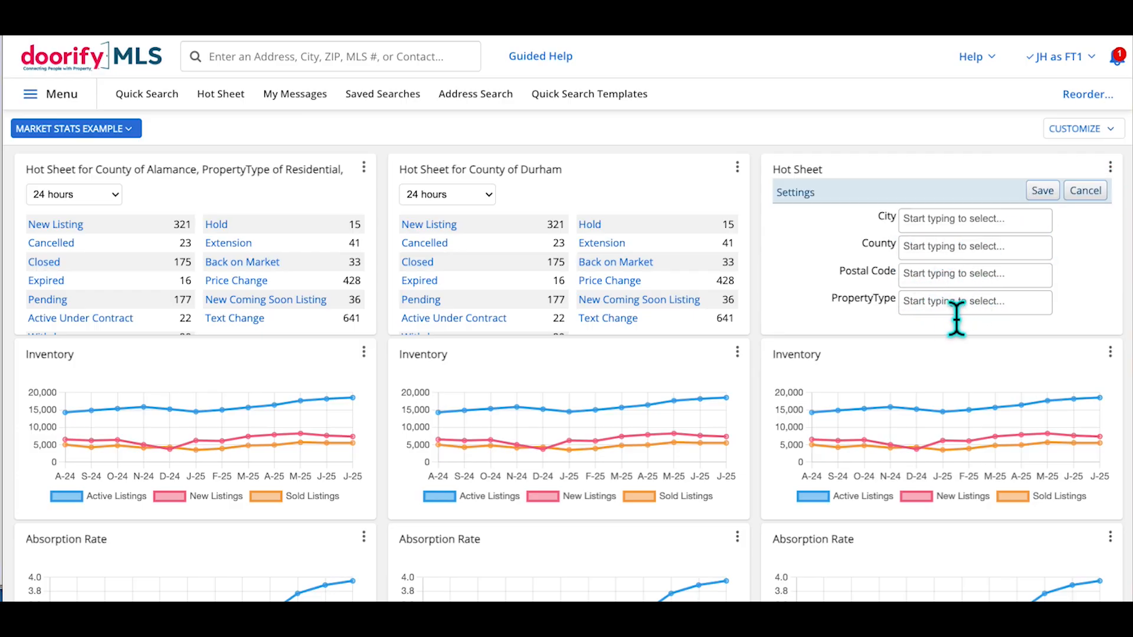
pyautogui.click(954, 282)
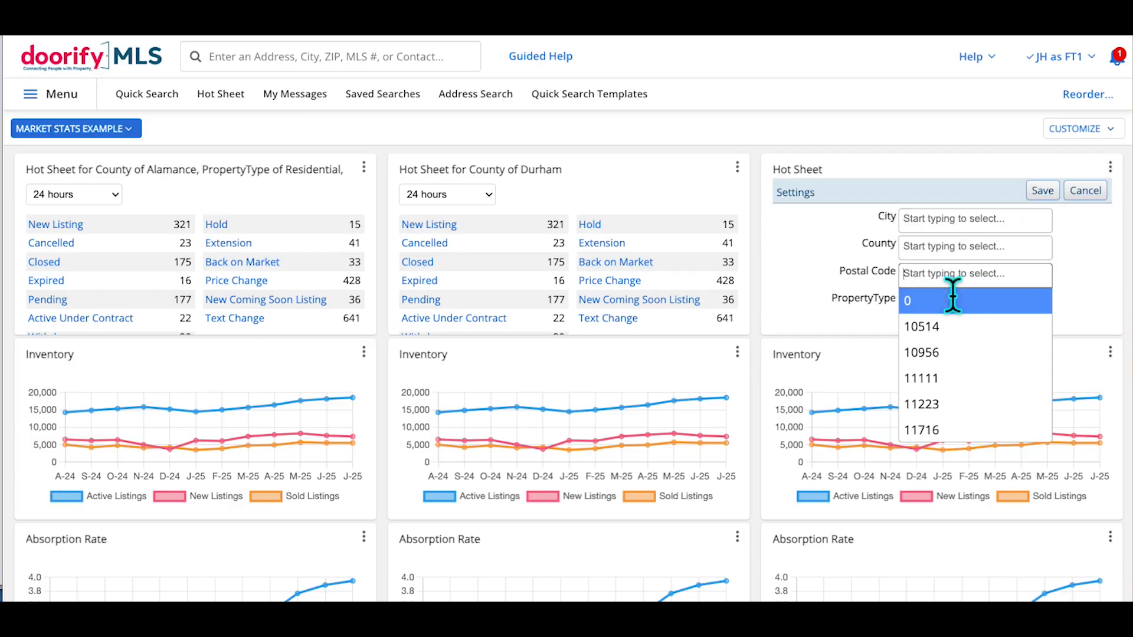
pyautogui.click(949, 253)
pyautogui.write('john')
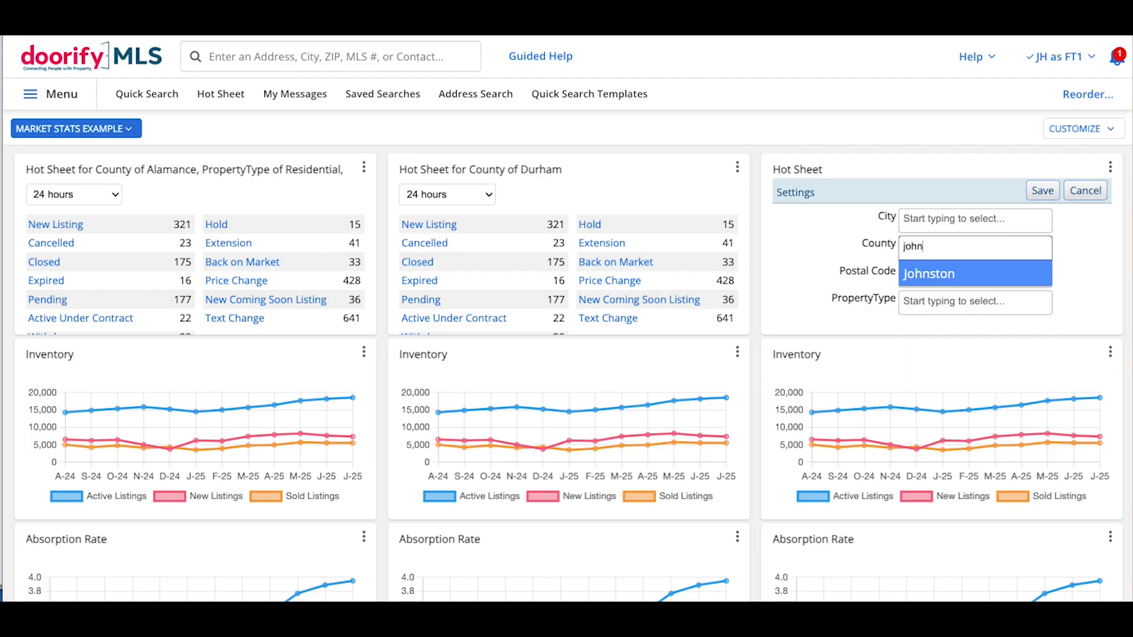
pyautogui.click(939, 281)
pyautogui.click(939, 281)
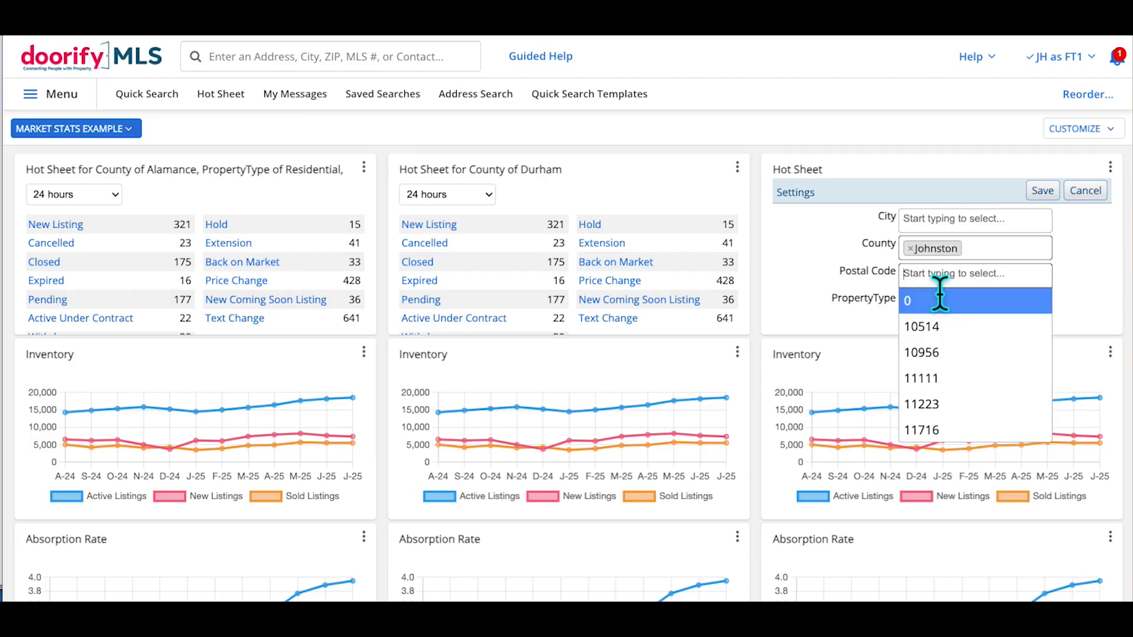
pyautogui.click(1054, 197)
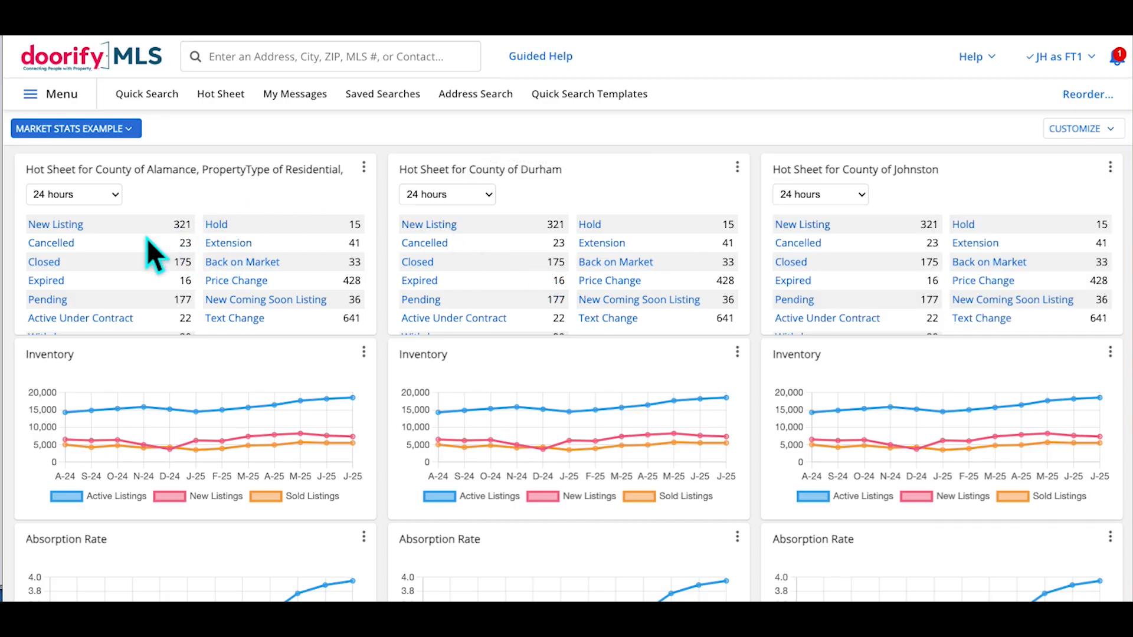
# Refresh the Alamance, Durham and Johnston Hot Sheet gadgets
pyautogui.click(363, 167)
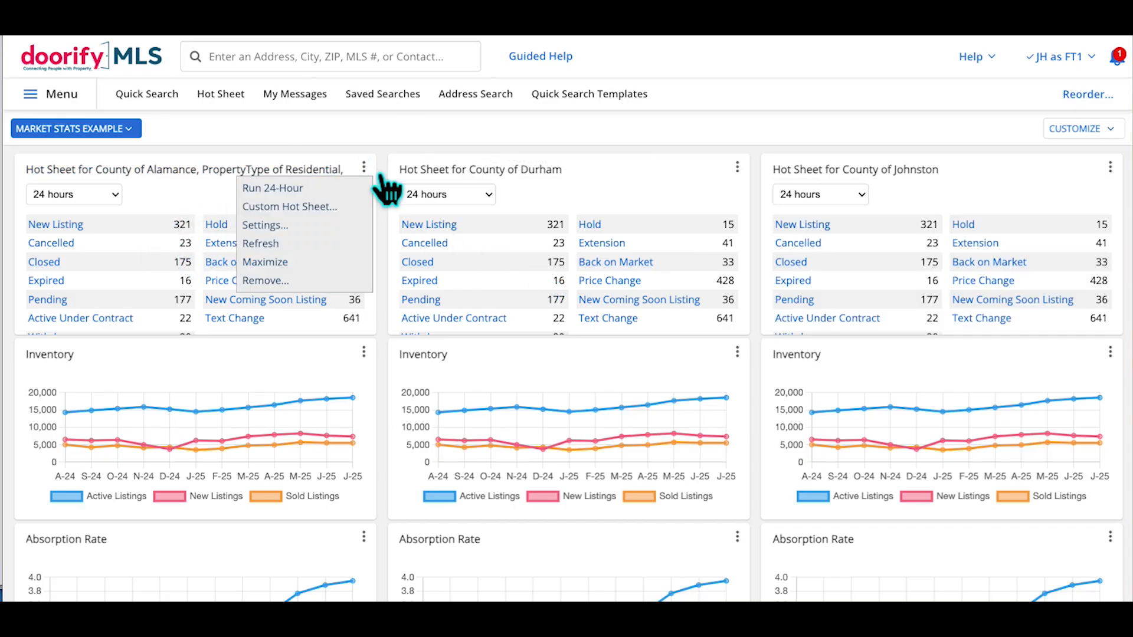
pyautogui.click(323, 253)
pyautogui.click(737, 167)
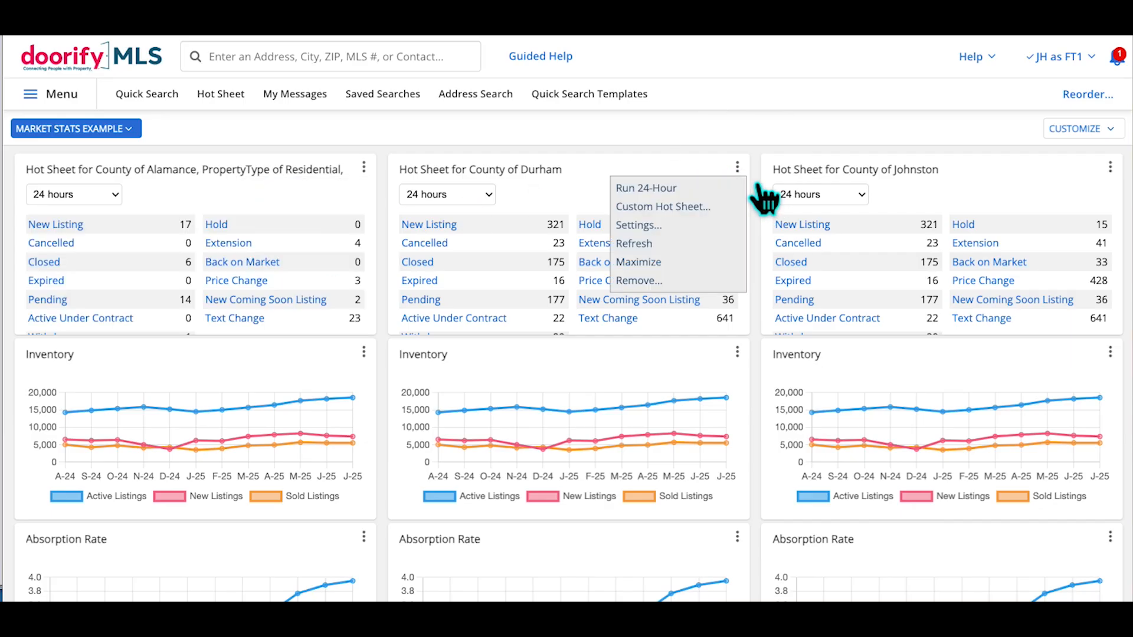
pyautogui.click(693, 247)
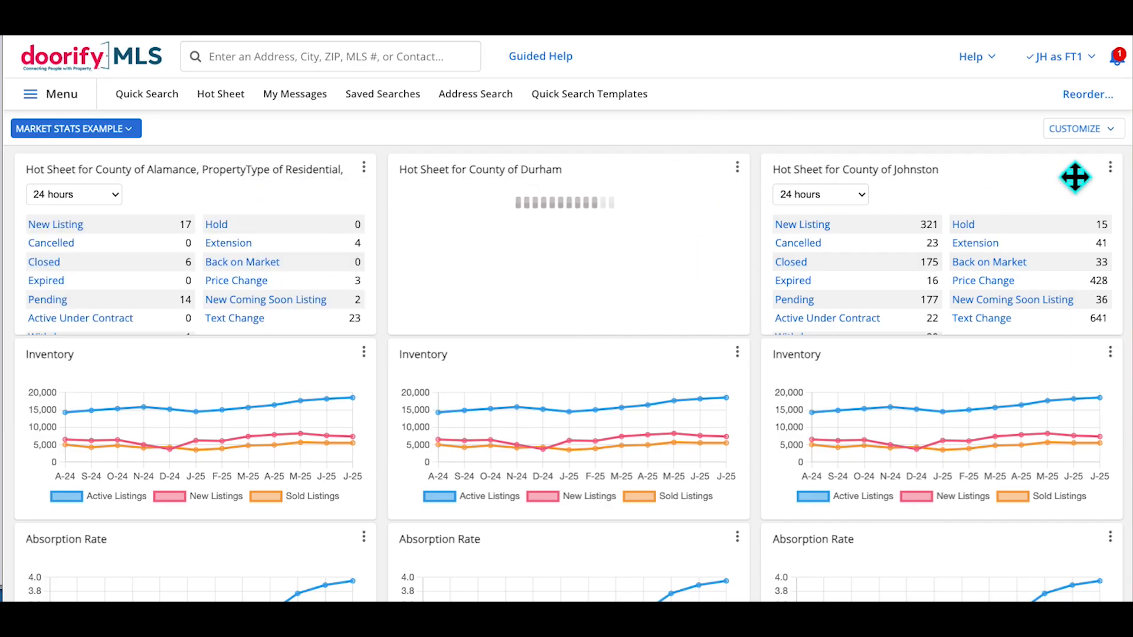
pyautogui.click(1109, 167)
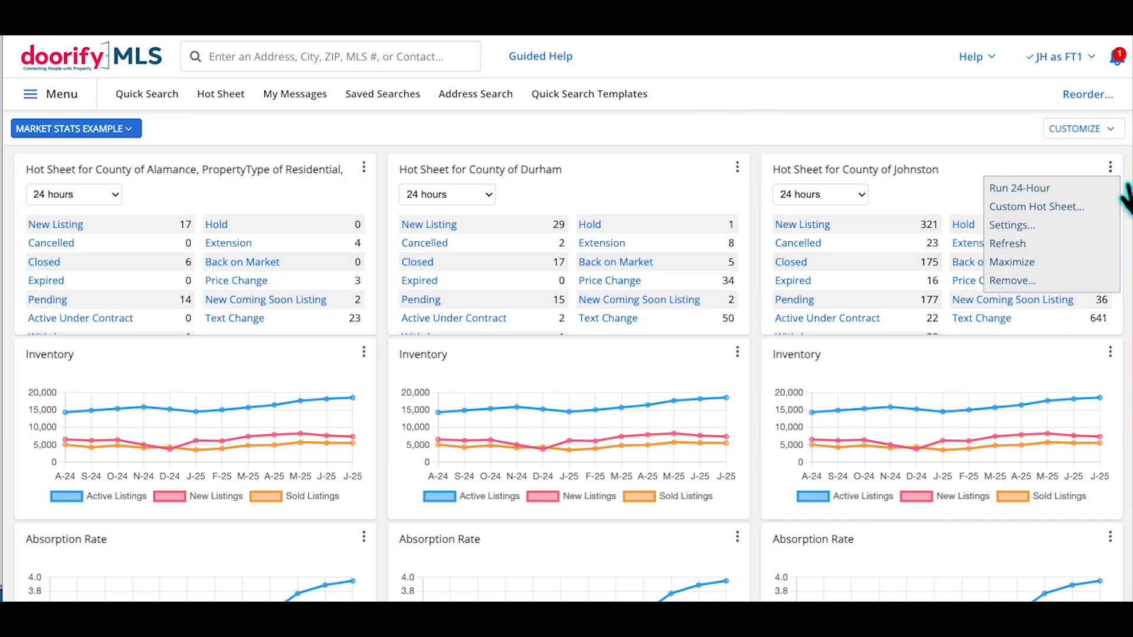
pyautogui.click(1049, 244)
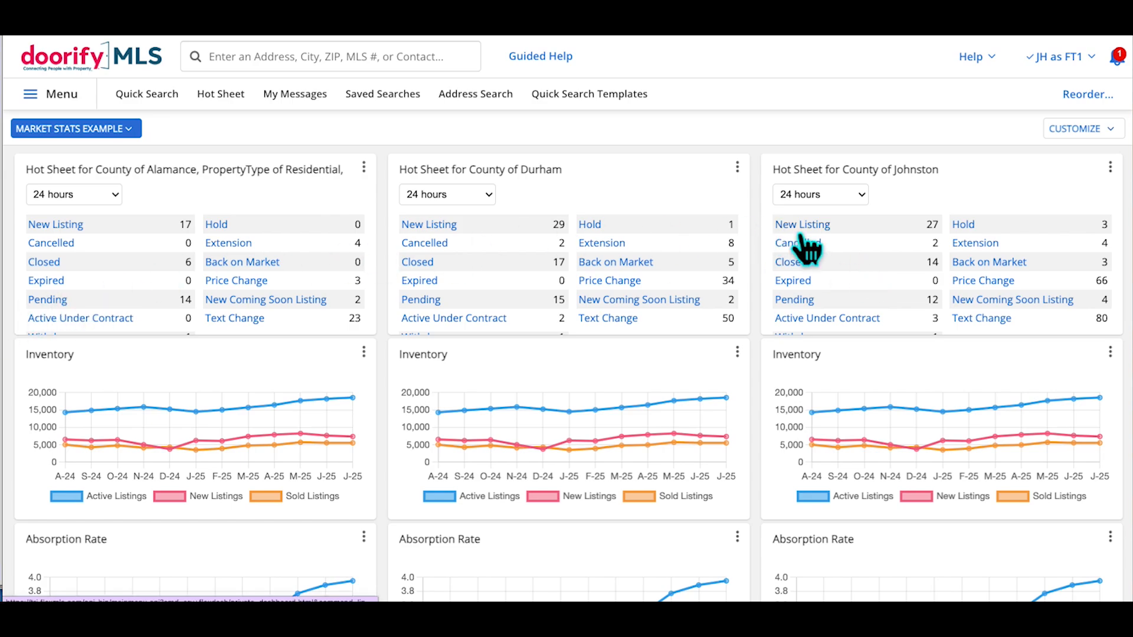
pyautogui.scroll(-1, 805, 244)
pyautogui.scroll(-2, 264, 373)
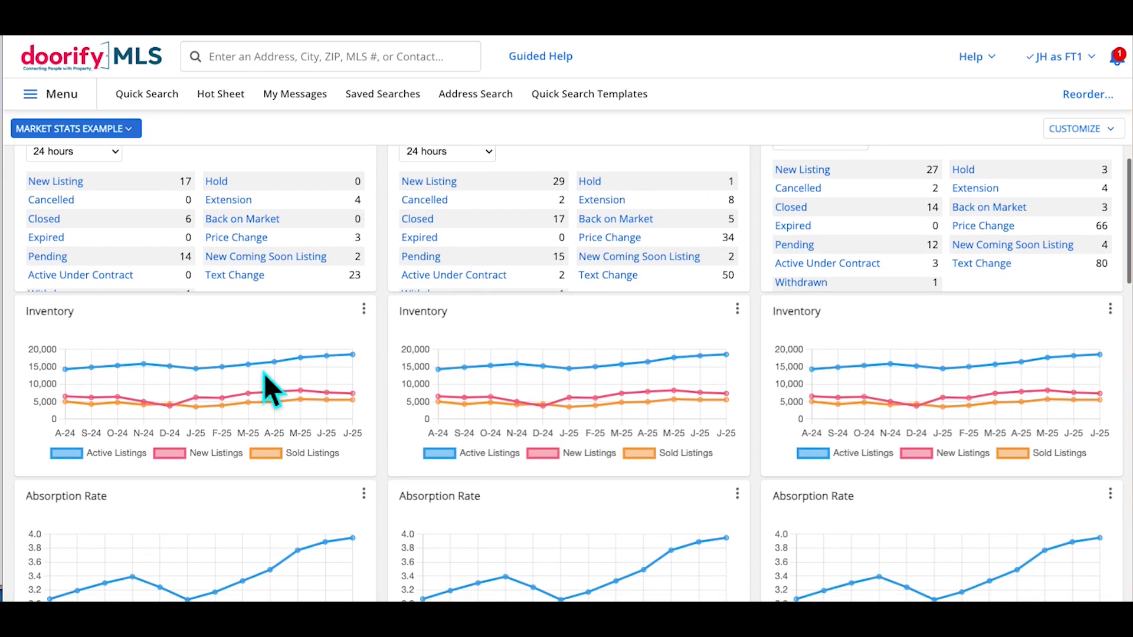
pyautogui.scroll(-1, 264, 373)
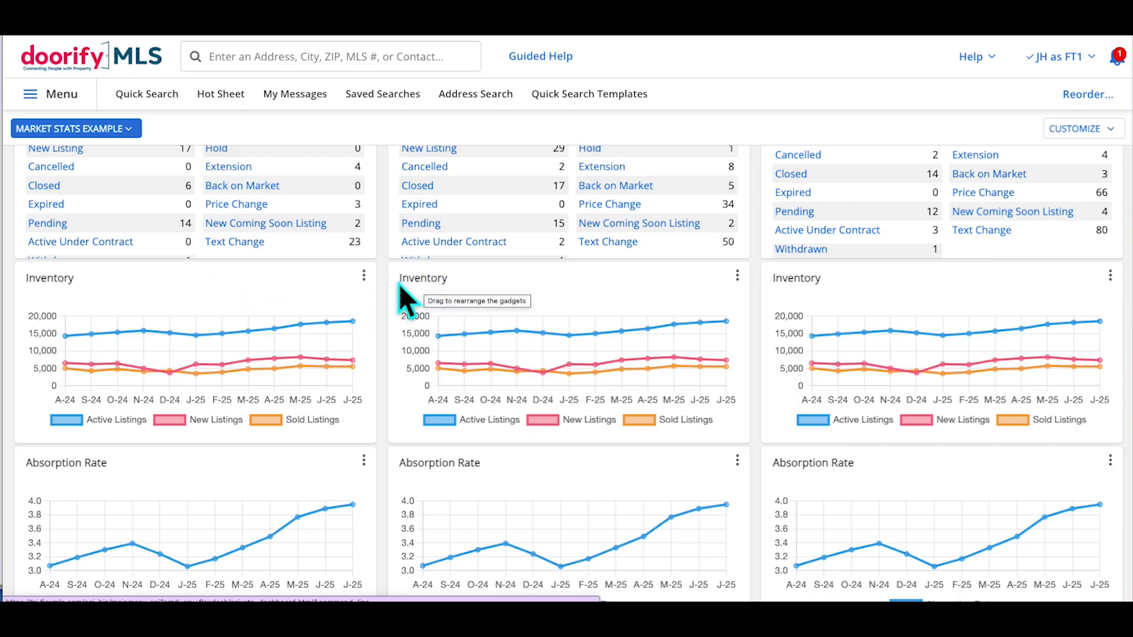
# Add County Durham to the left Inventory chart's location filter
pyautogui.click(363, 275)
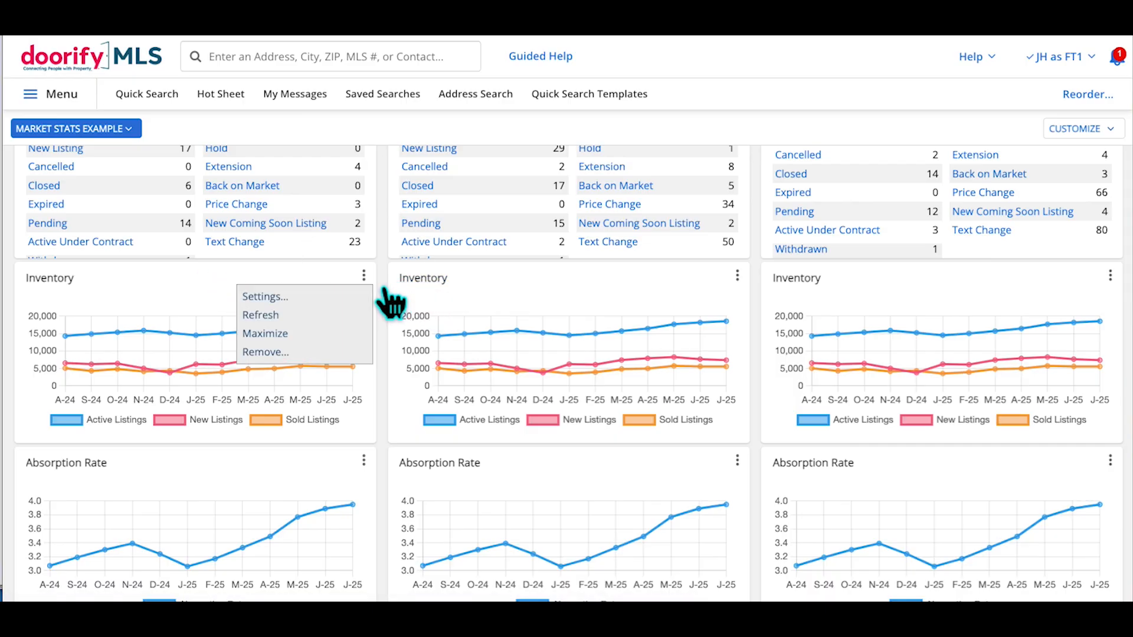
pyautogui.click(287, 300)
pyautogui.click(234, 328)
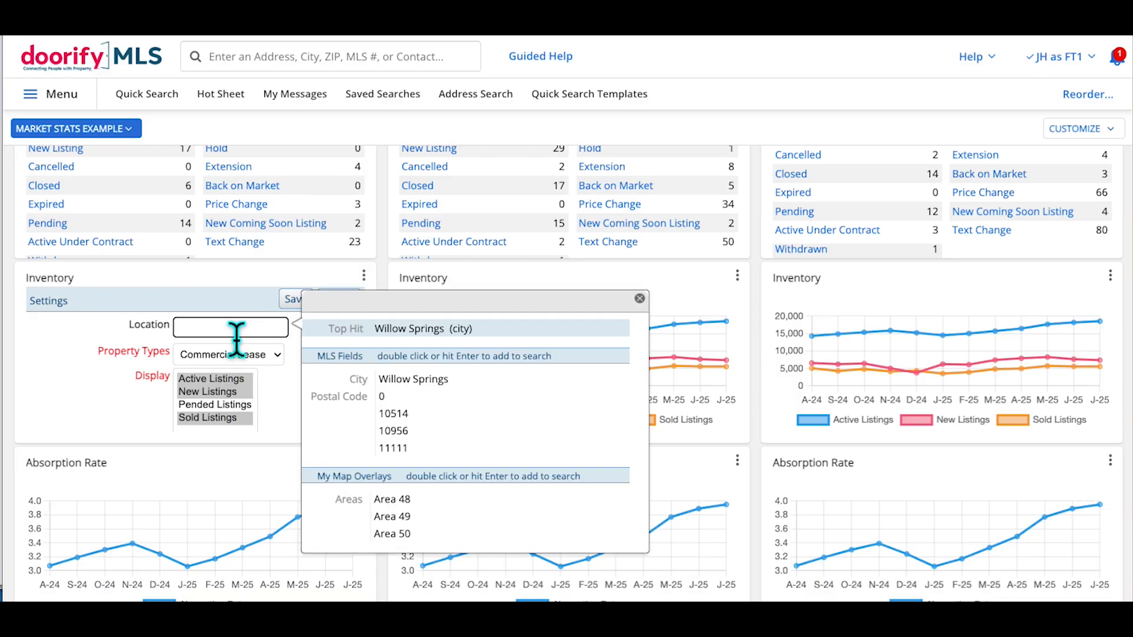
pyautogui.write('dur')
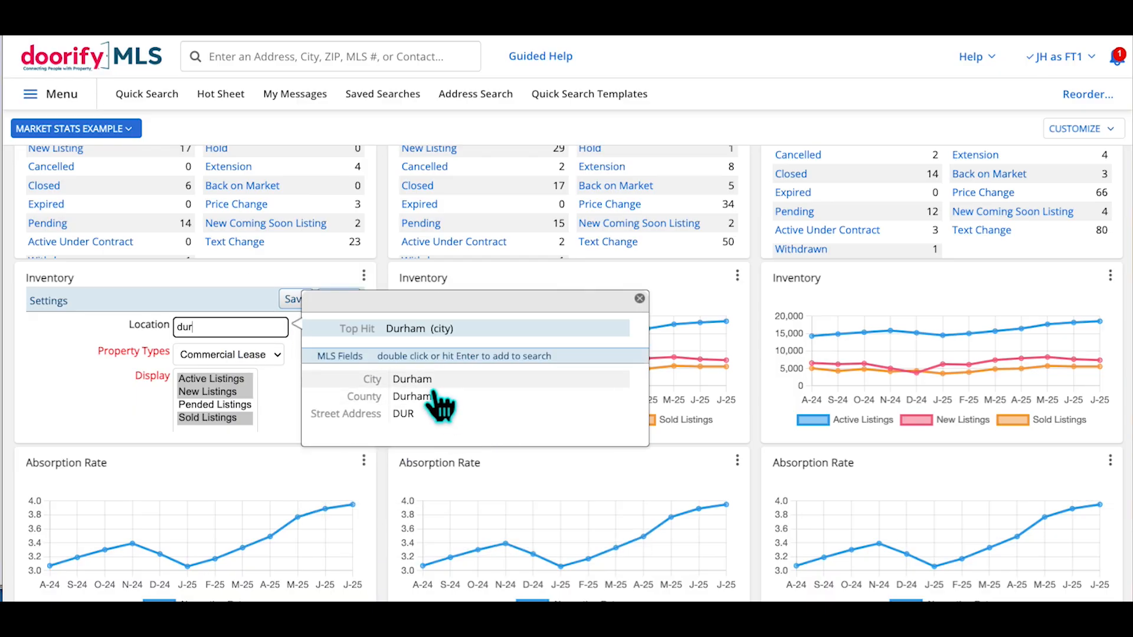
pyautogui.click(423, 403)
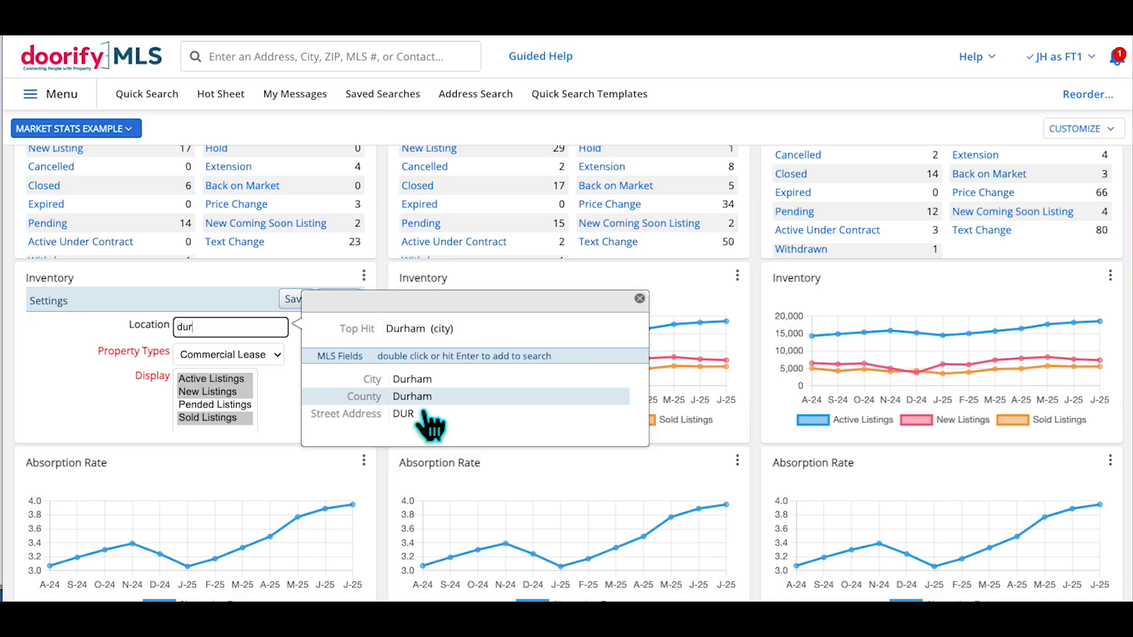
pyautogui.press('Return')
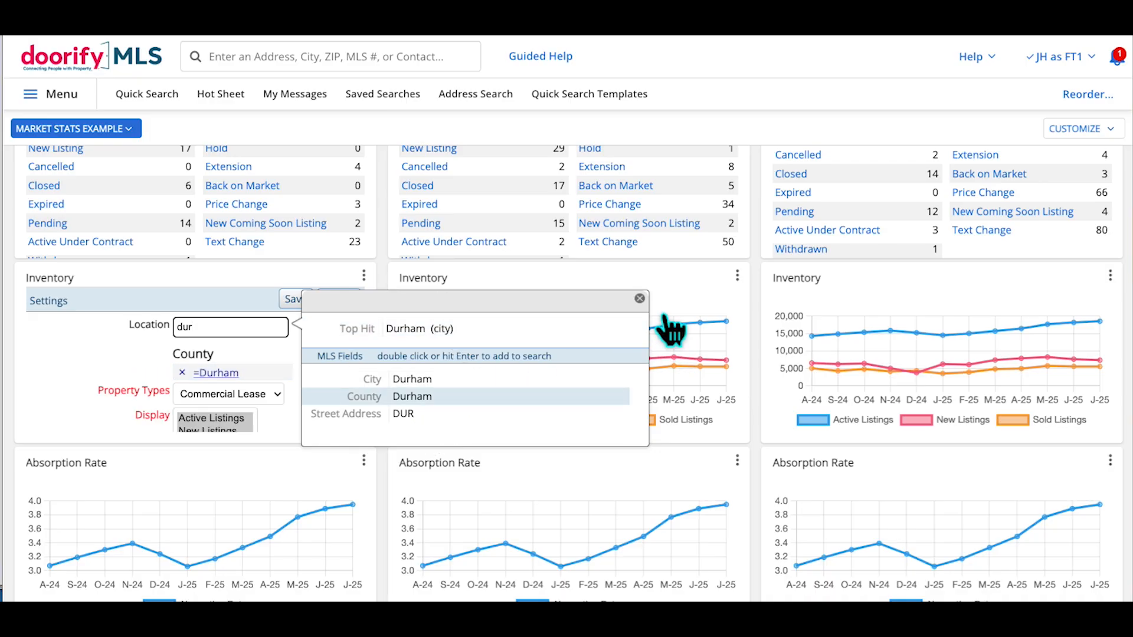
pyautogui.click(639, 298)
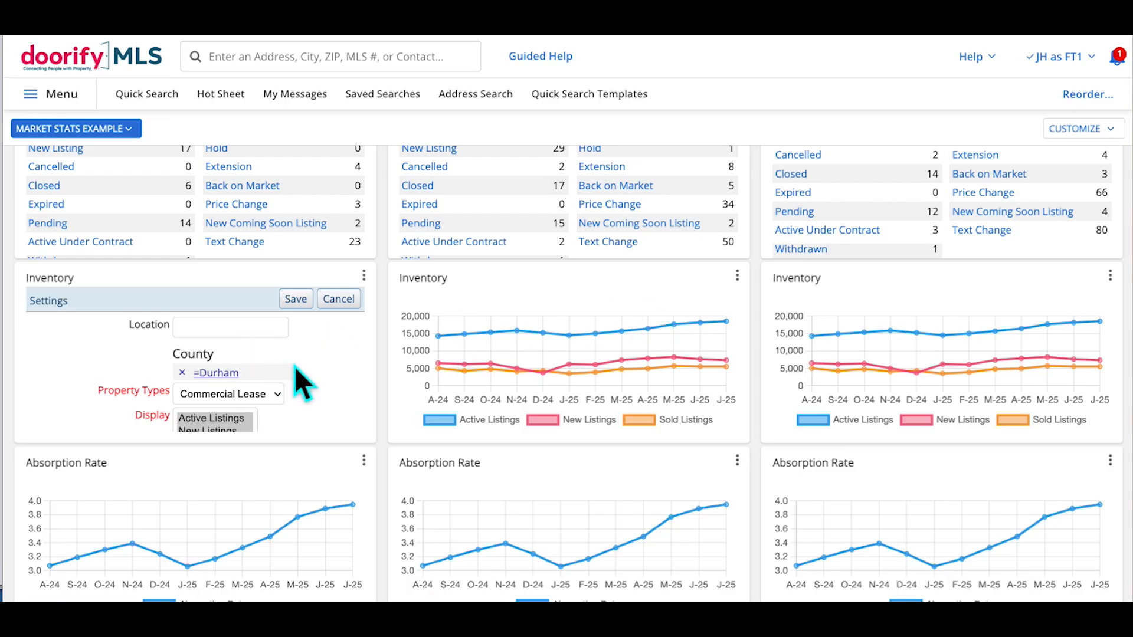
# Set the chart's property type to Residential, include Pended Listings, and save
pyautogui.click(280, 394)
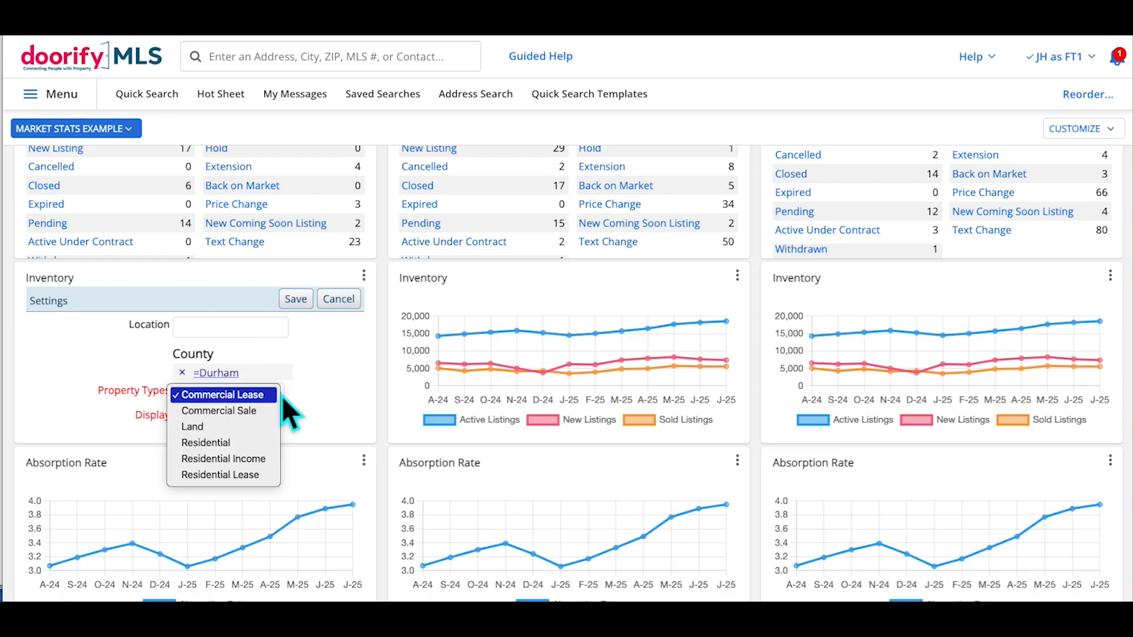
pyautogui.click(250, 444)
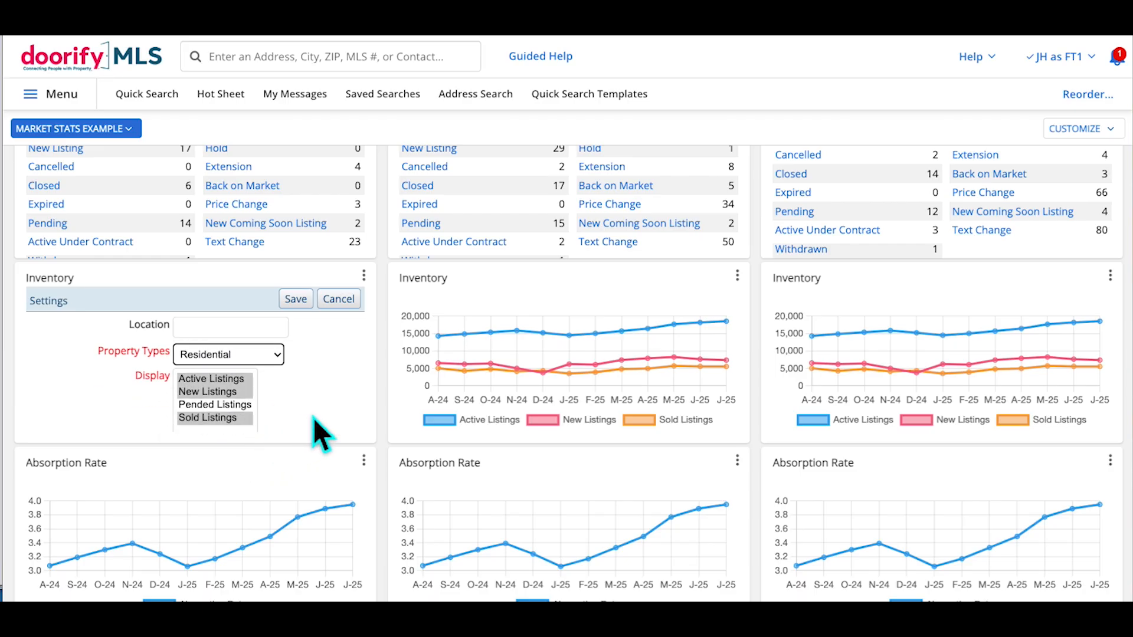
pyautogui.keyDown('ctrl'); pyautogui.click(232, 405); pyautogui.keyUp('ctrl')
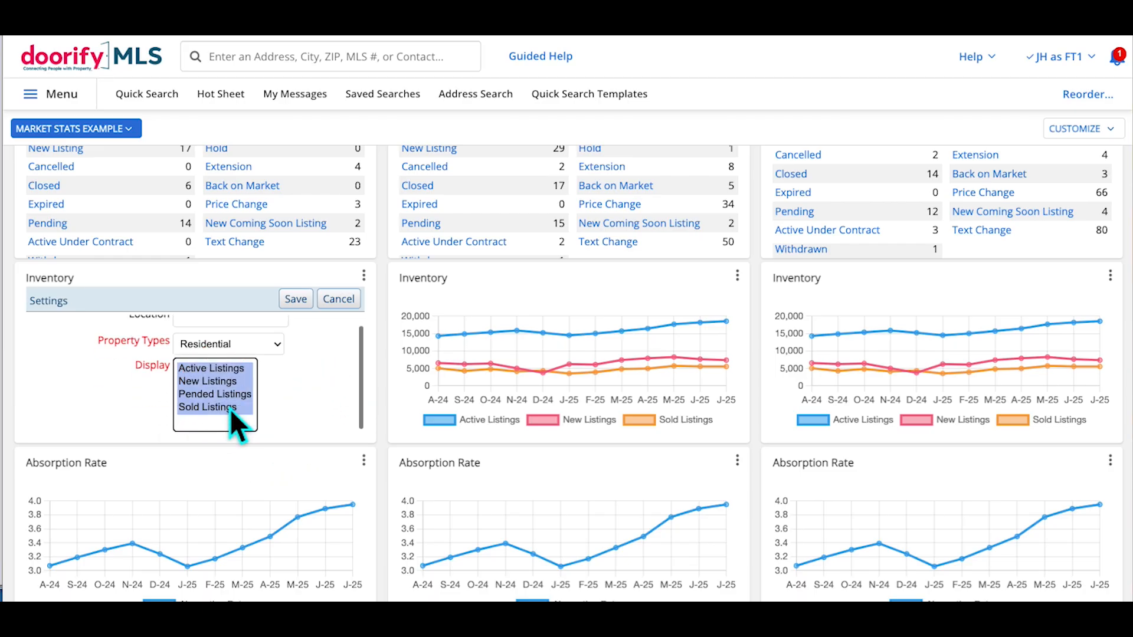
pyautogui.click(296, 299)
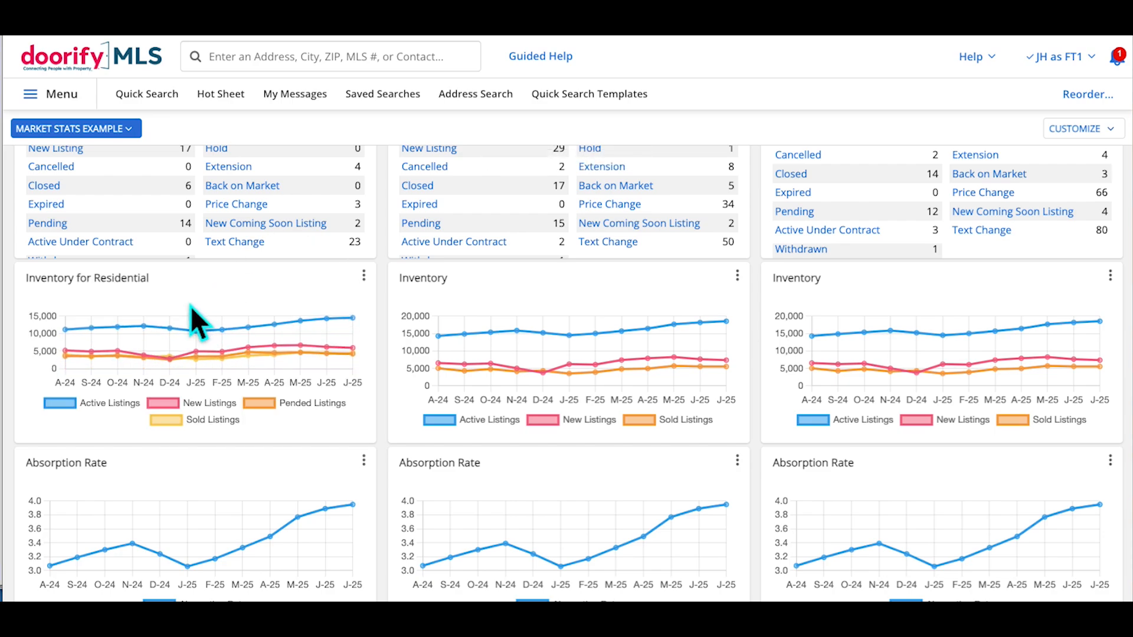
# Add County Alamance as the Residential Inventory chart's location filter
pyautogui.click(364, 275)
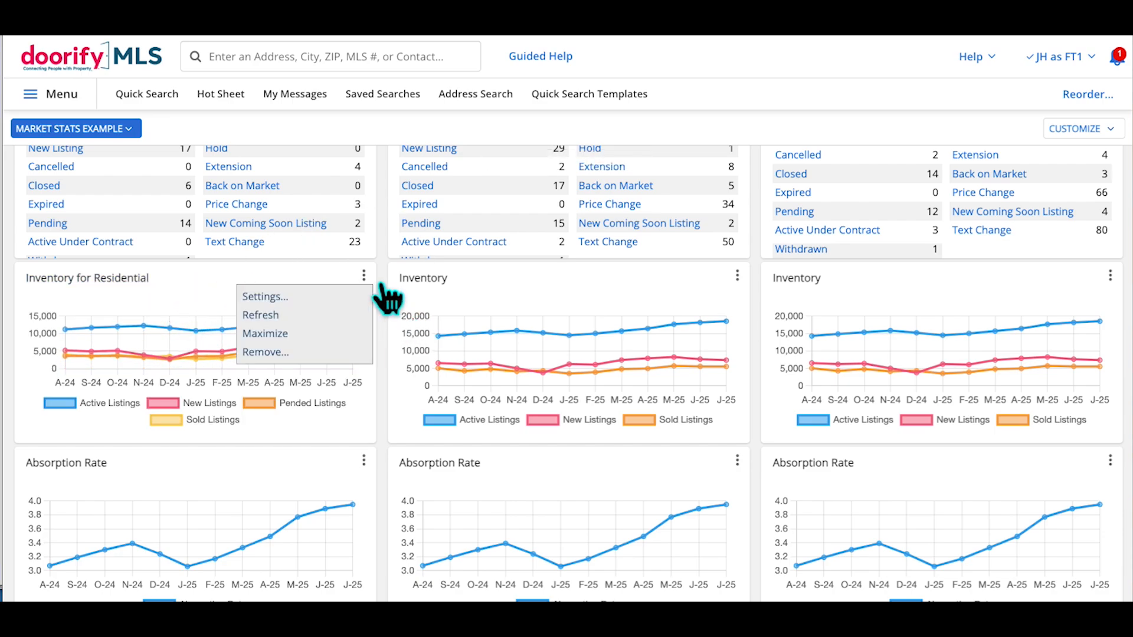
pyautogui.click(301, 294)
pyautogui.click(235, 327)
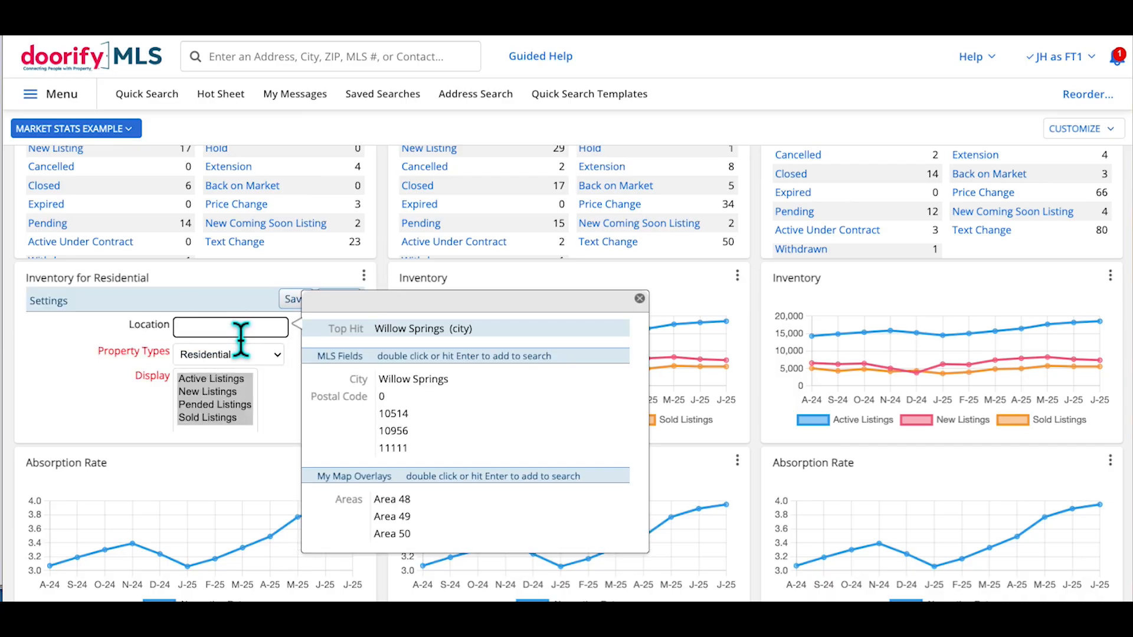
pyautogui.write('alam')
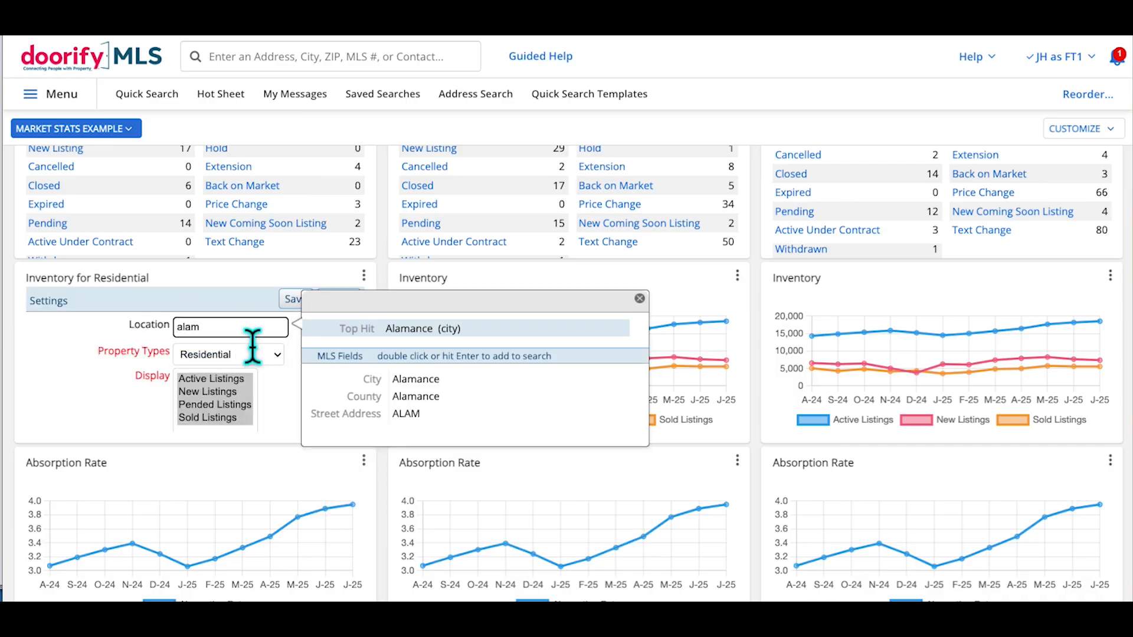
pyautogui.doubleClick(444, 397)
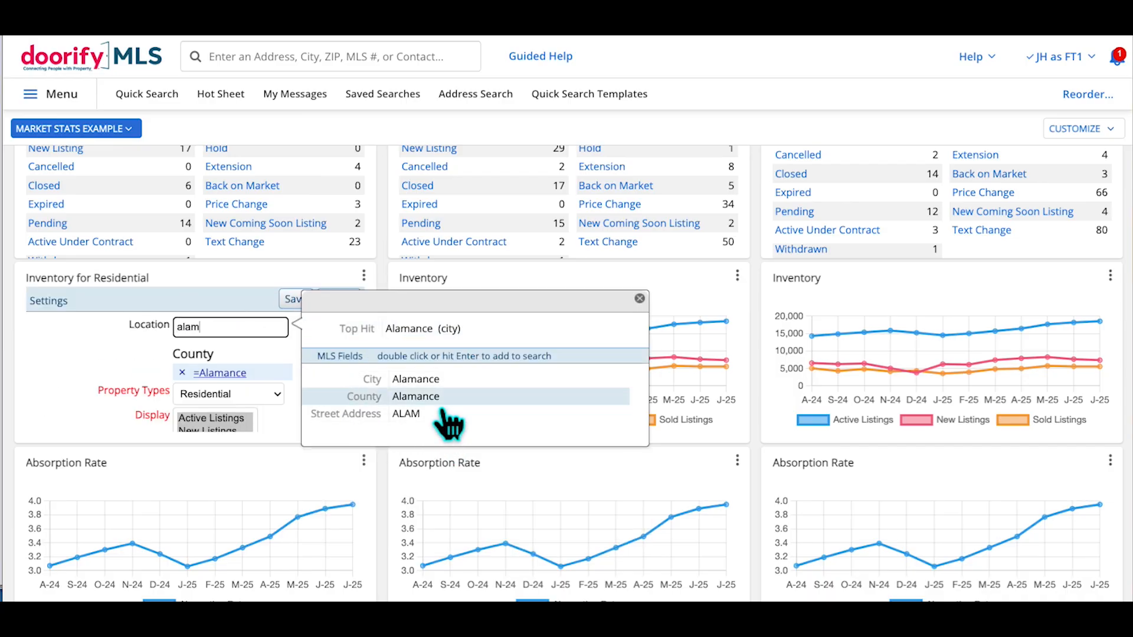
pyautogui.click(640, 298)
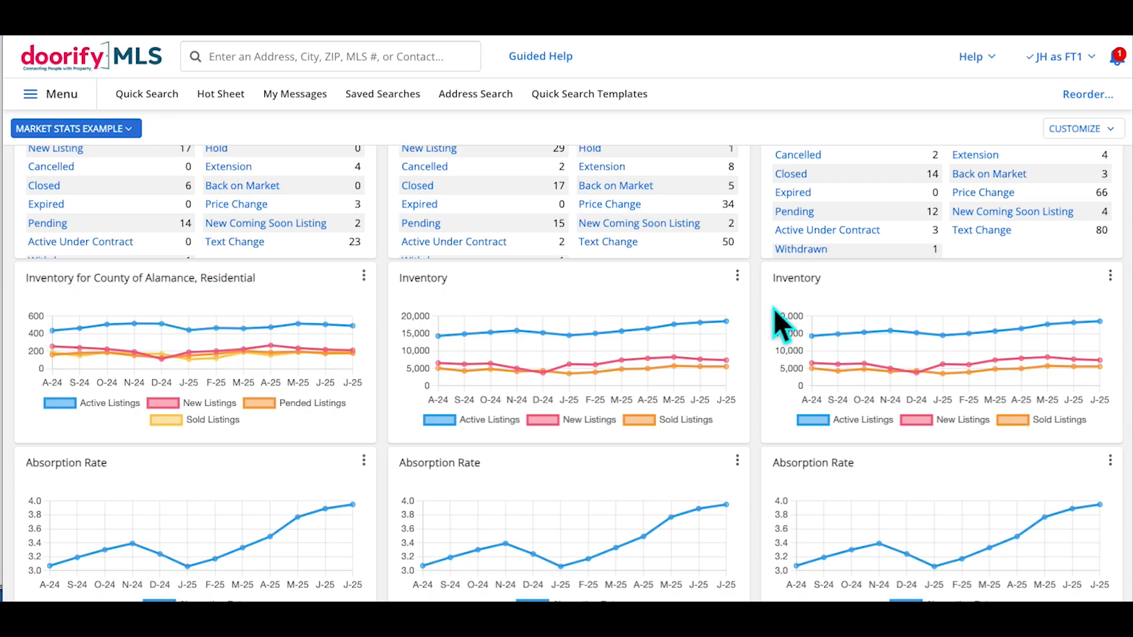
pyautogui.click(736, 276)
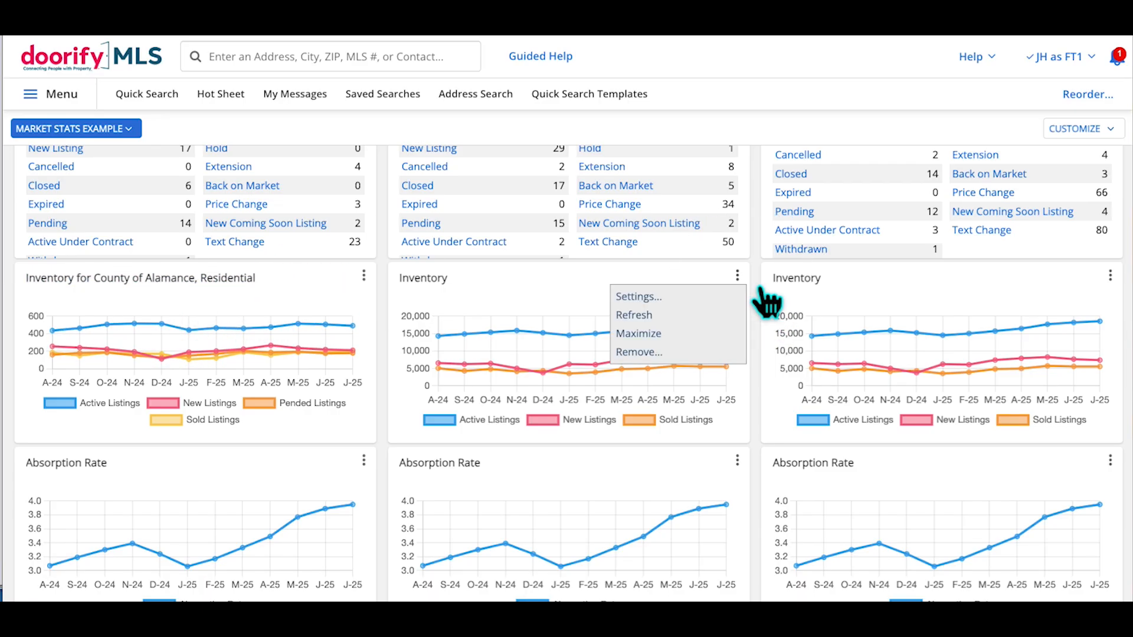
pyautogui.click(1035, 295)
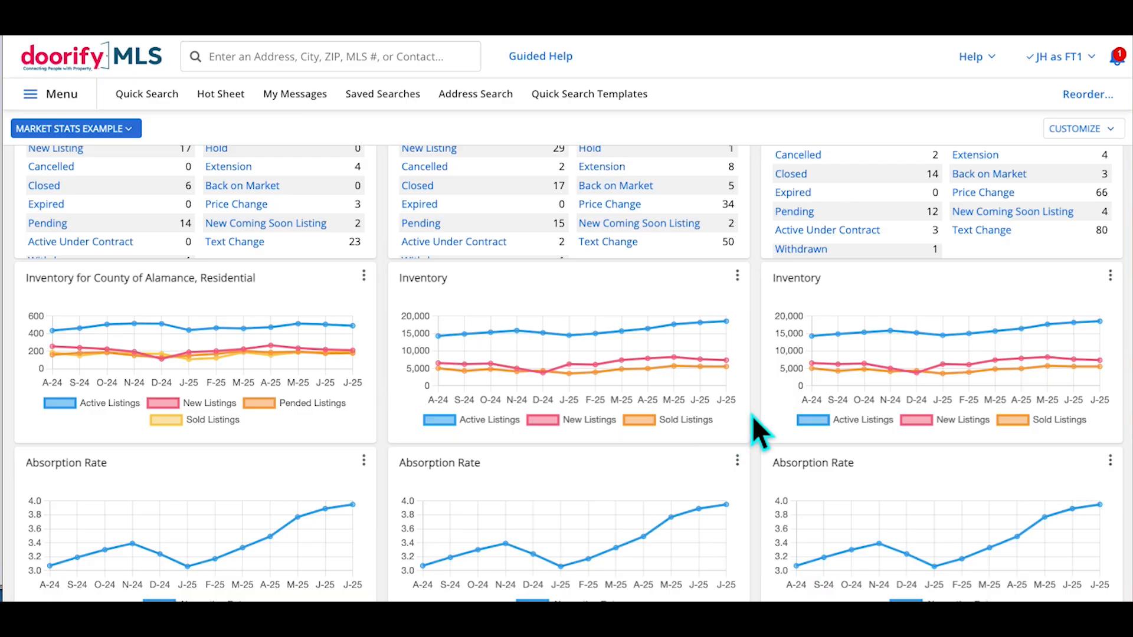
pyautogui.scroll(-2, 767, 416)
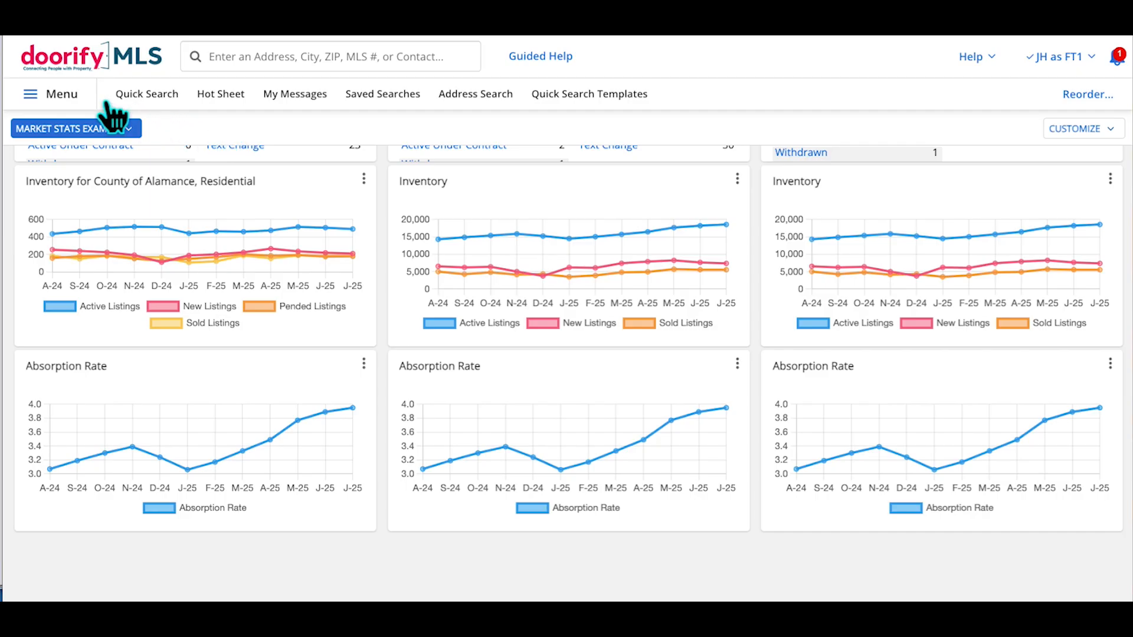
# Star Market Summary under Statistics in the main menu to add it as a favourite quick link
pyautogui.click(88, 107)
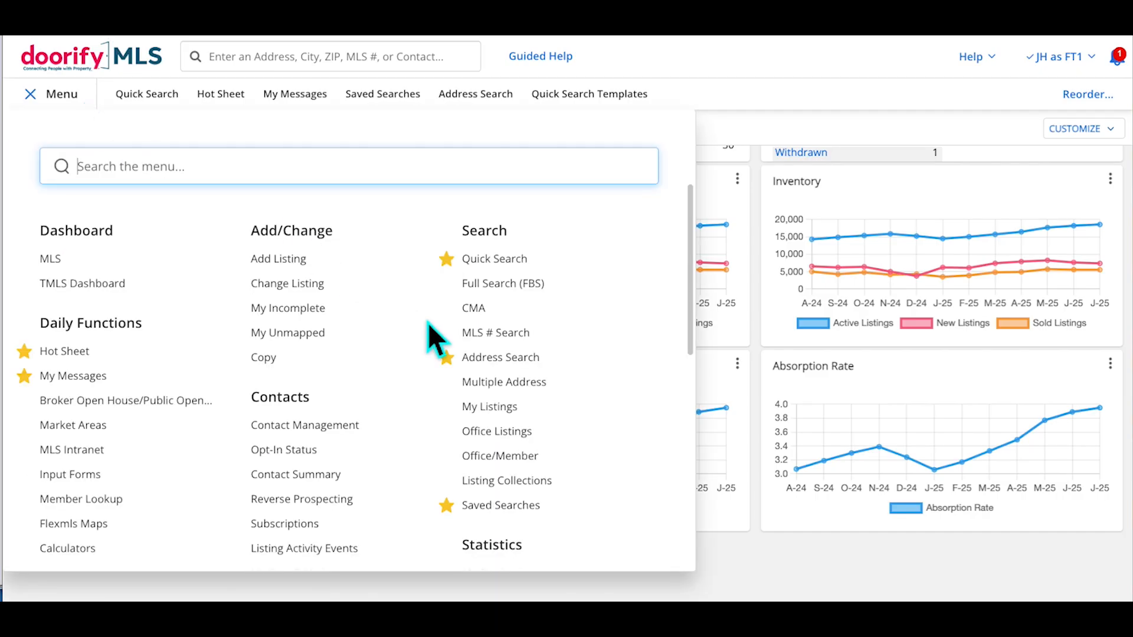
pyautogui.scroll(-2, 429, 323)
pyautogui.scroll(-3, 428, 323)
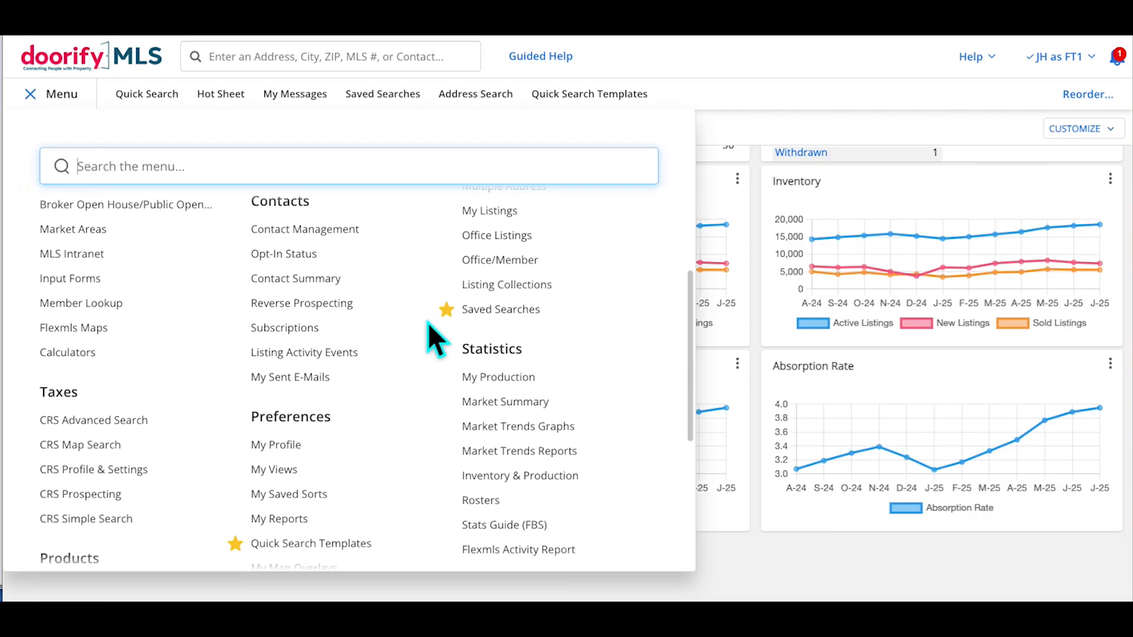
pyautogui.scroll(-1, 540, 354)
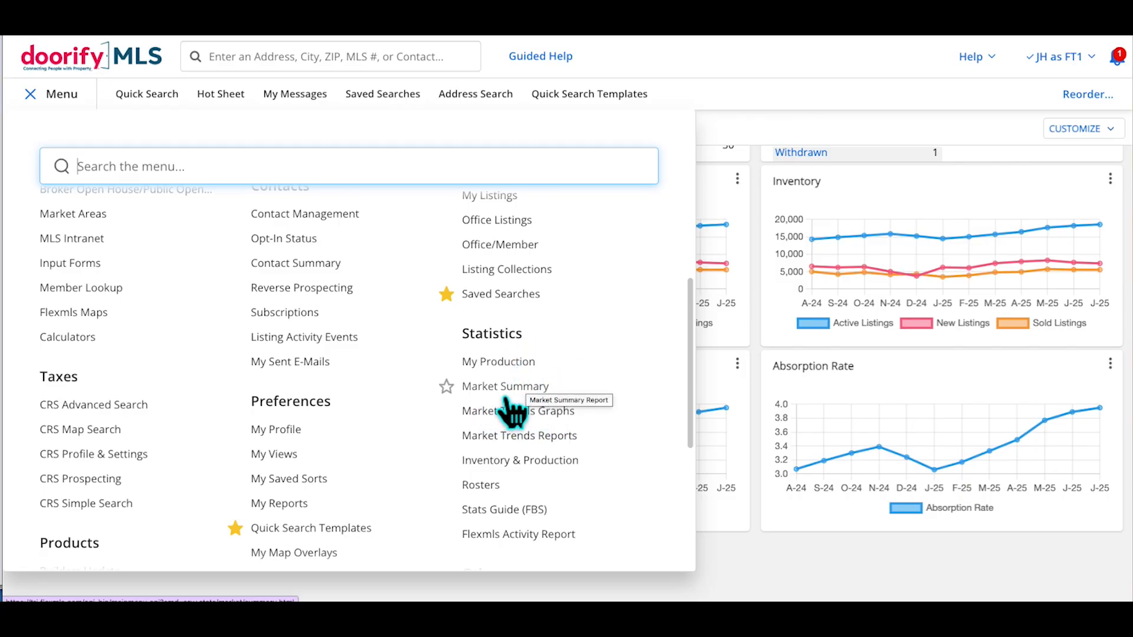
pyautogui.click(447, 386)
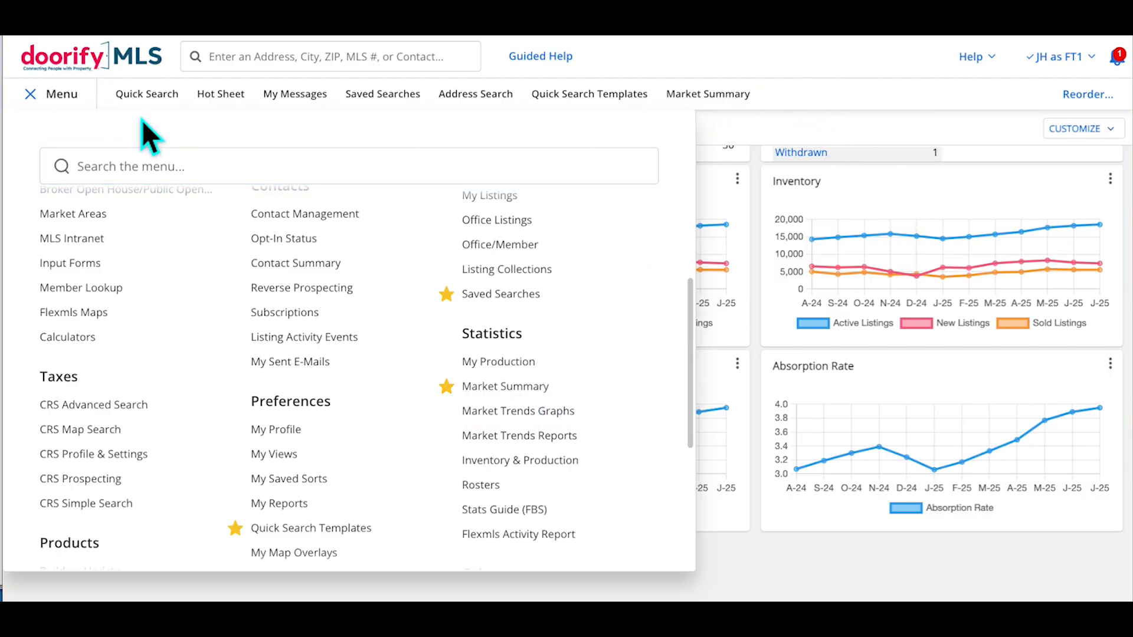
# Open the July 2025 Market Summary report and scroll down to the Listing Prices chart
pyautogui.click(90, 108)
pyautogui.click(707, 109)
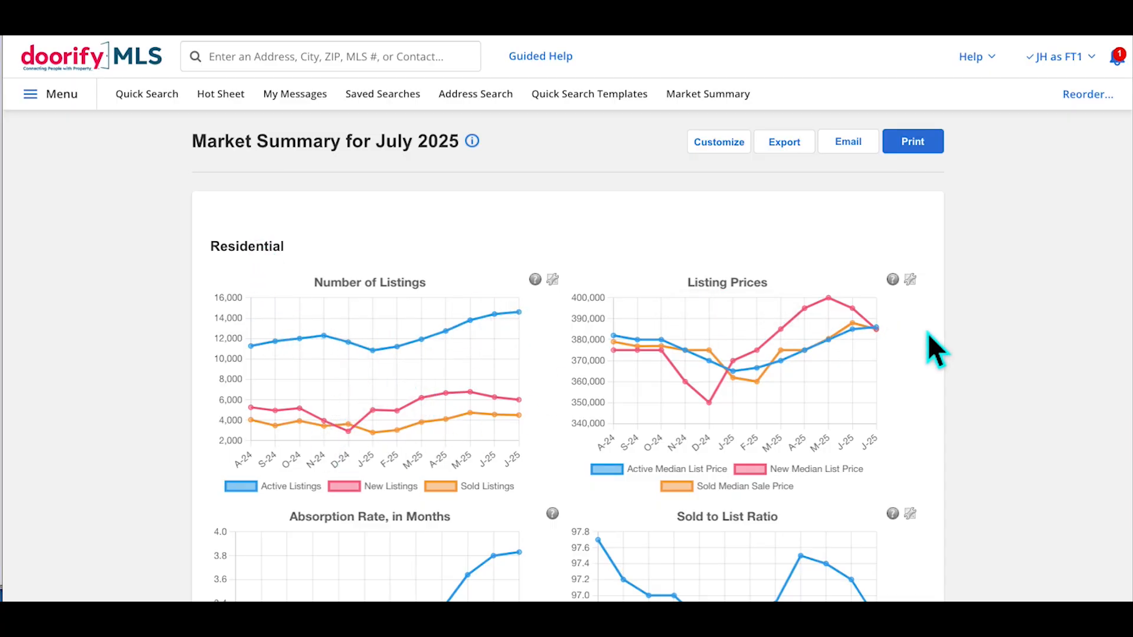
pyautogui.scroll(-1, 928, 333)
# Hide and re-show the Active and New Median List Price lines, then scroll through the residential charts
pyautogui.click(614, 448)
pyautogui.click(758, 447)
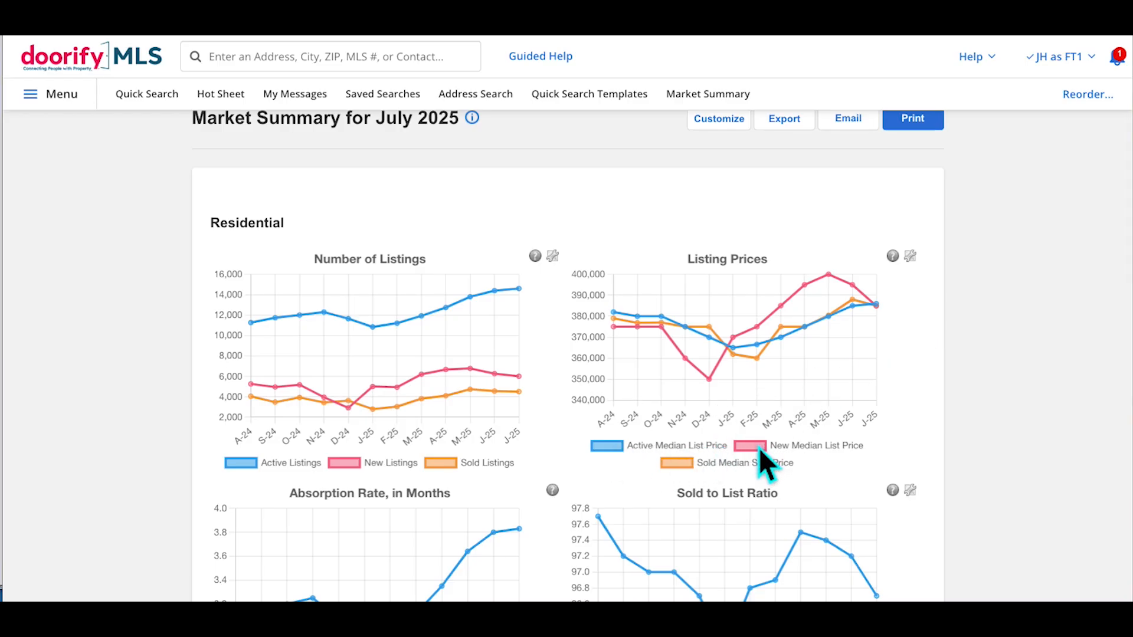
pyautogui.click(758, 450)
pyautogui.click(618, 451)
pyautogui.click(756, 451)
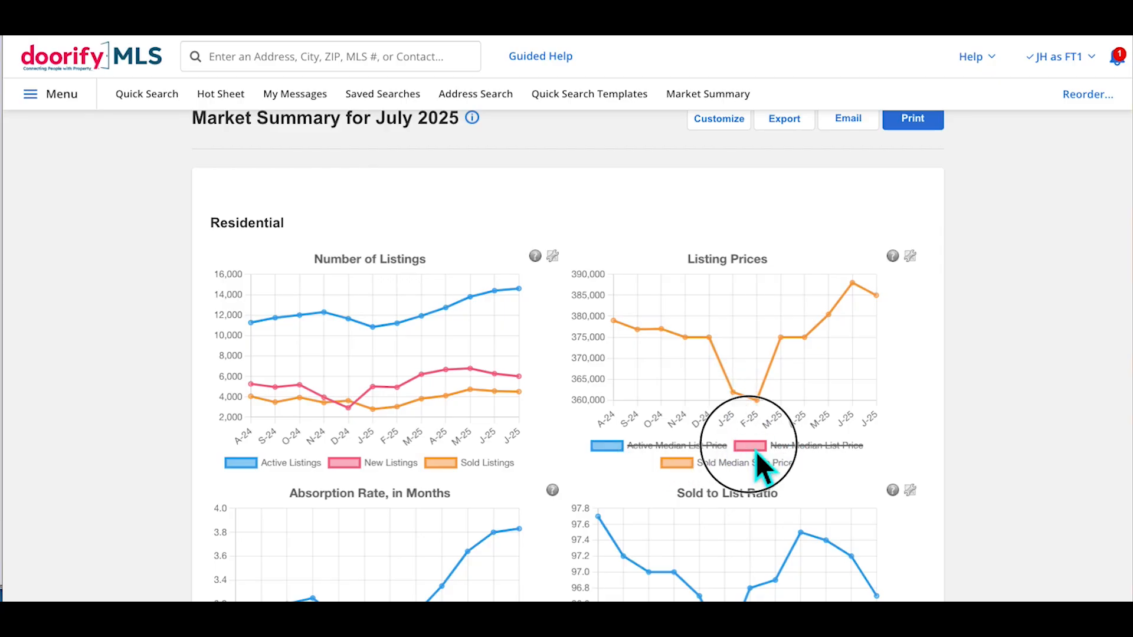
pyautogui.click(614, 448)
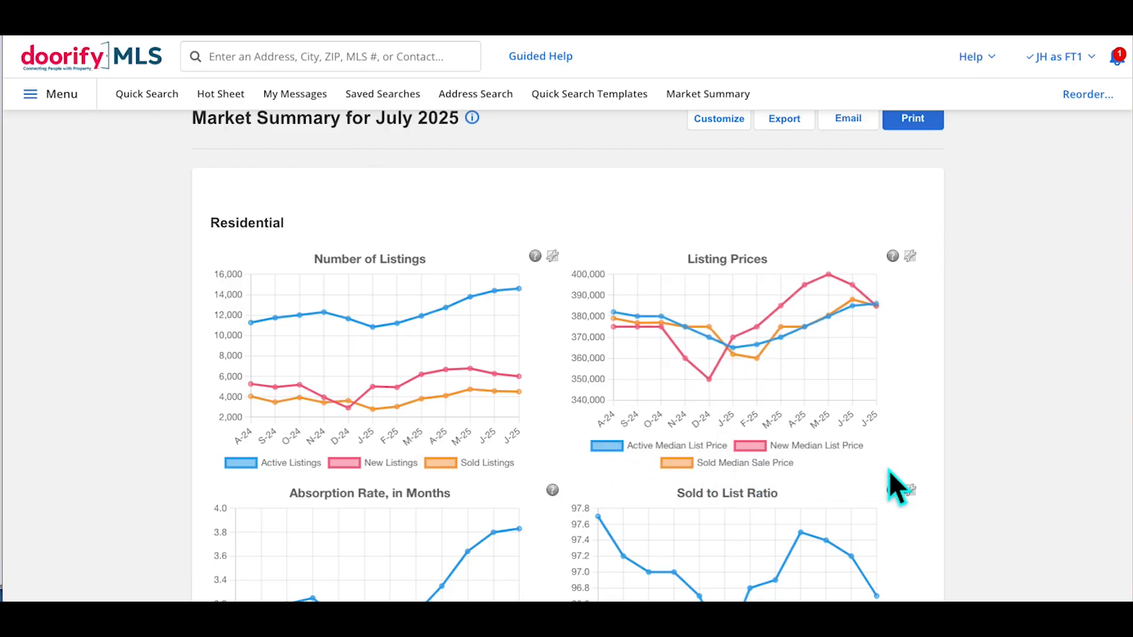
pyautogui.scroll(-3, 908, 472)
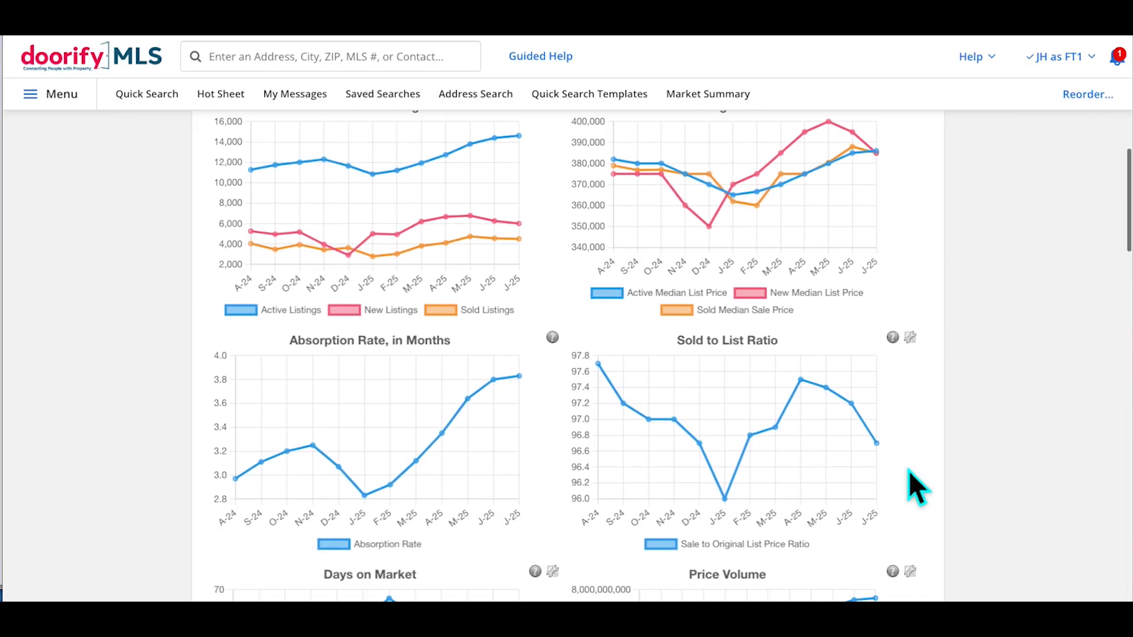
pyautogui.scroll(-1, 909, 470)
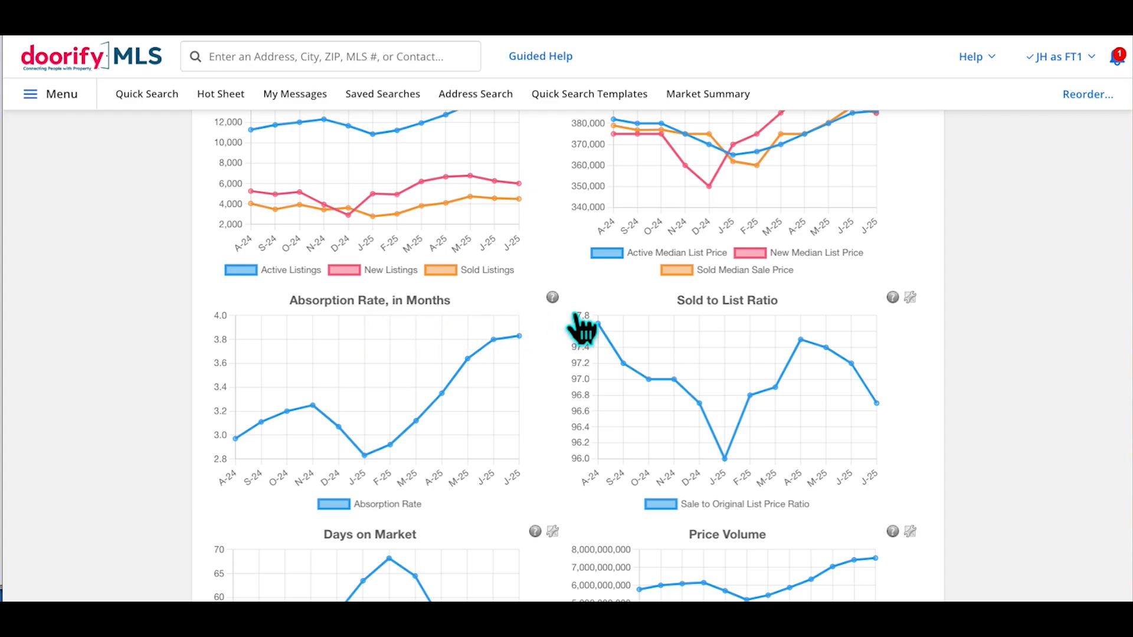
pyautogui.scroll(5, 581, 327)
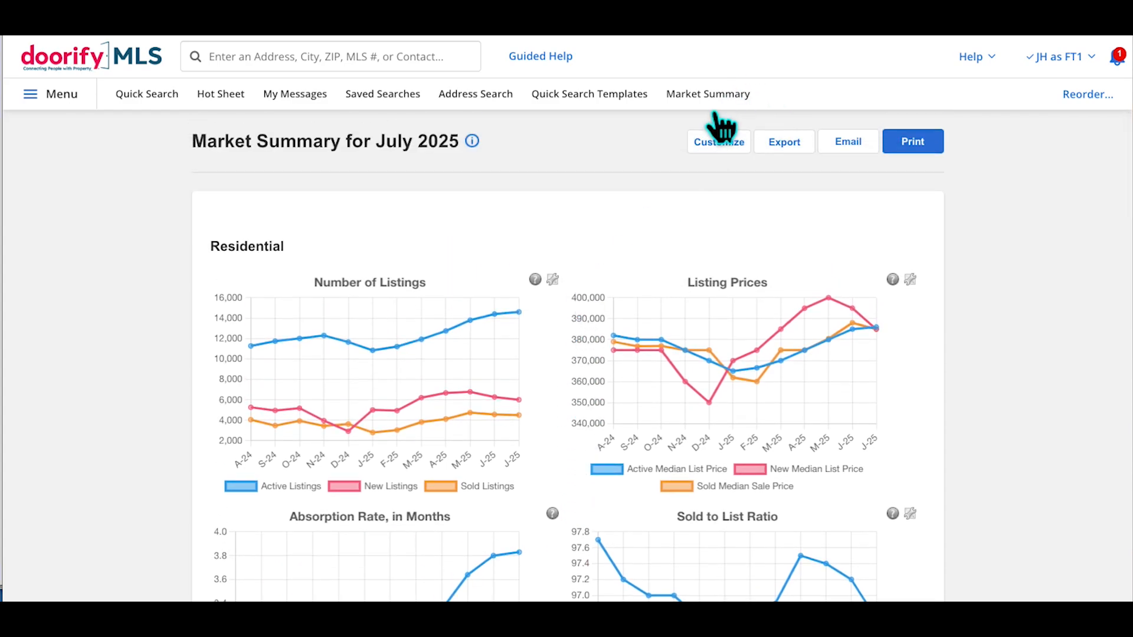
pyautogui.scroll(-7, 554, 270)
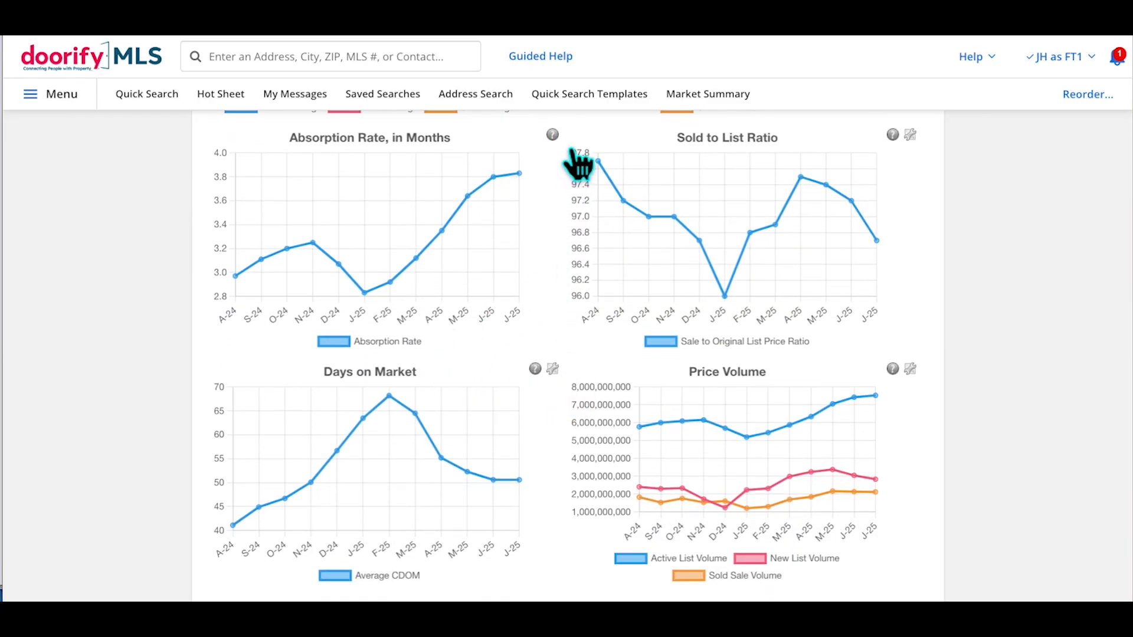
pyautogui.click(554, 136)
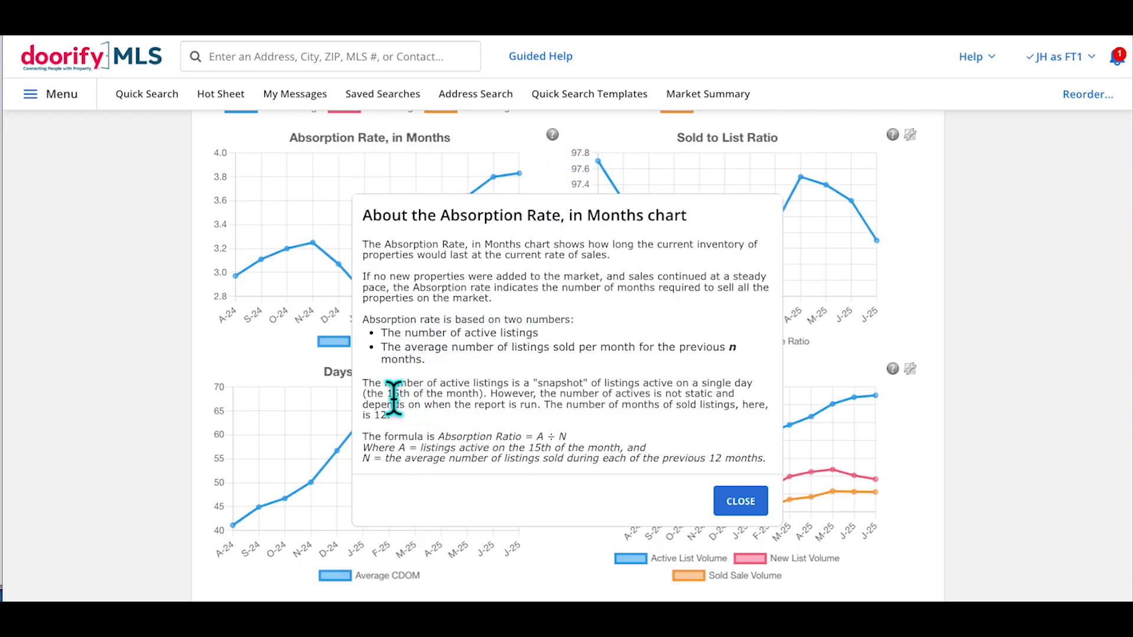
pyautogui.moveTo(383, 384); pyautogui.dragTo(492, 397)
pyautogui.click(492, 398)
pyautogui.moveTo(394, 348); pyautogui.dragTo(466, 369)
pyautogui.click(465, 369)
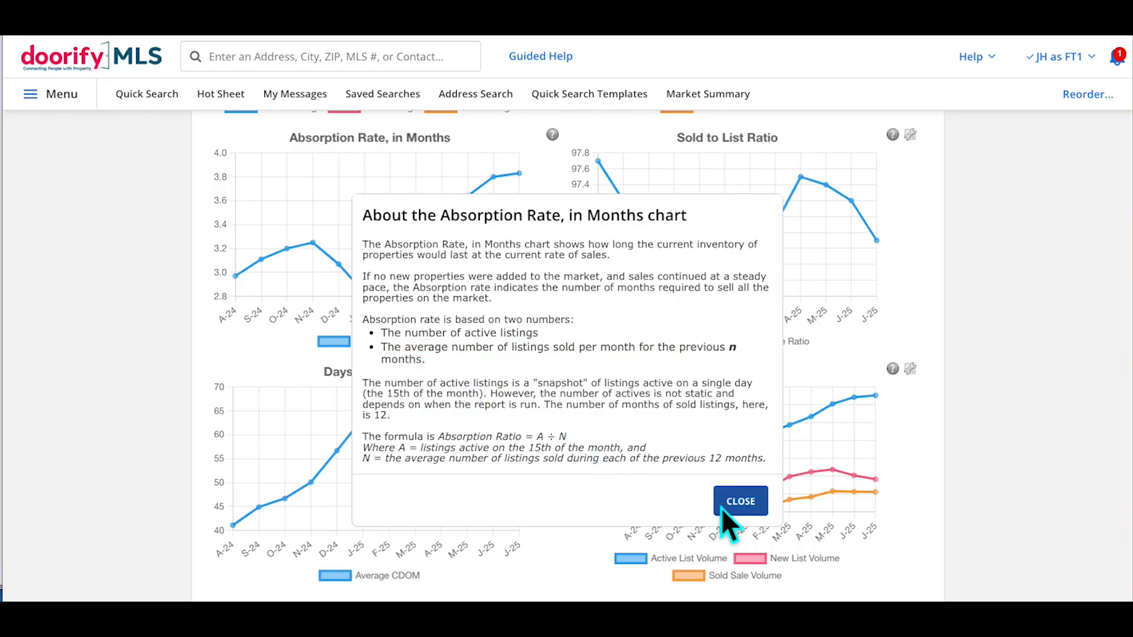
pyautogui.click(740, 501)
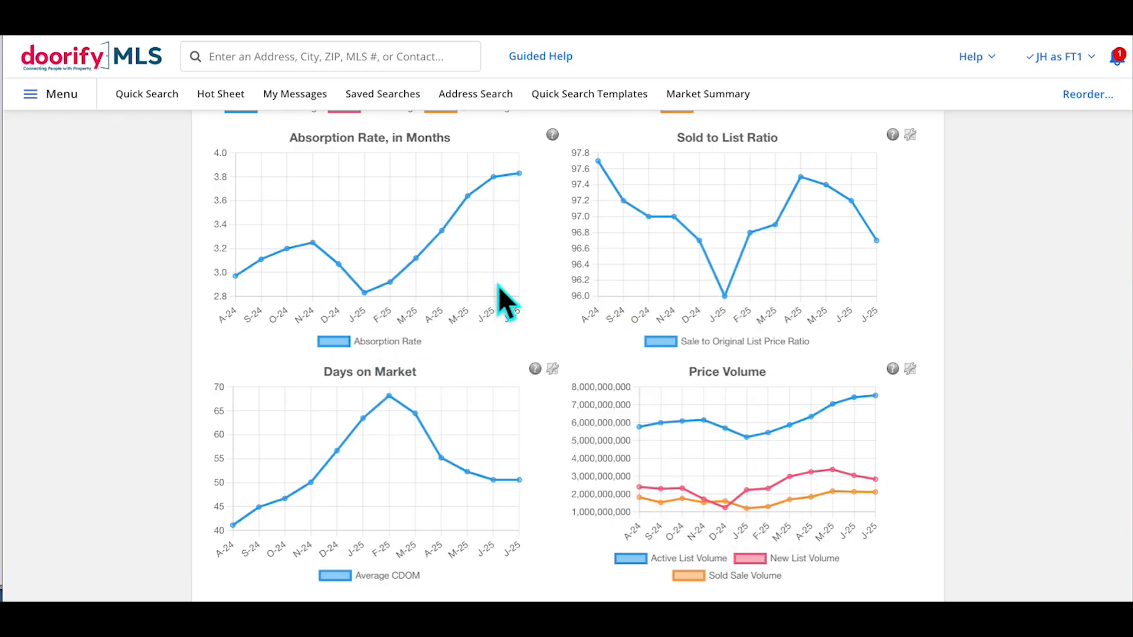
pyautogui.scroll(-7, 498, 285)
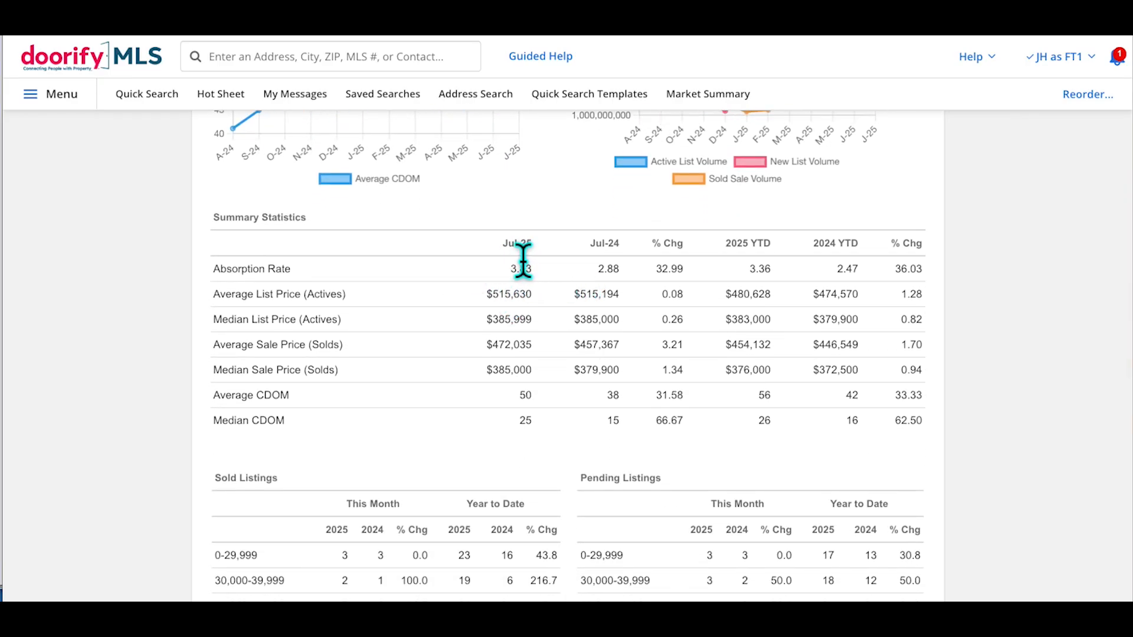
pyautogui.moveTo(595, 245); pyautogui.dragTo(634, 253)
pyautogui.click(635, 252)
pyautogui.scroll(-2, 856, 318)
pyautogui.scroll(-1, 488, 321)
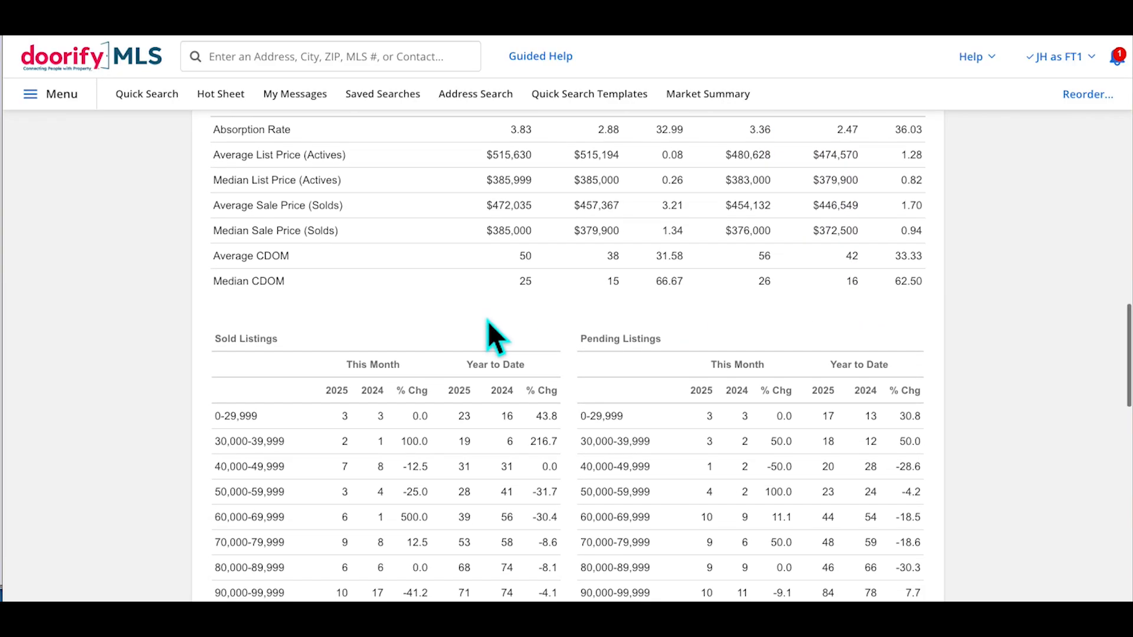
pyautogui.scroll(-2, 488, 321)
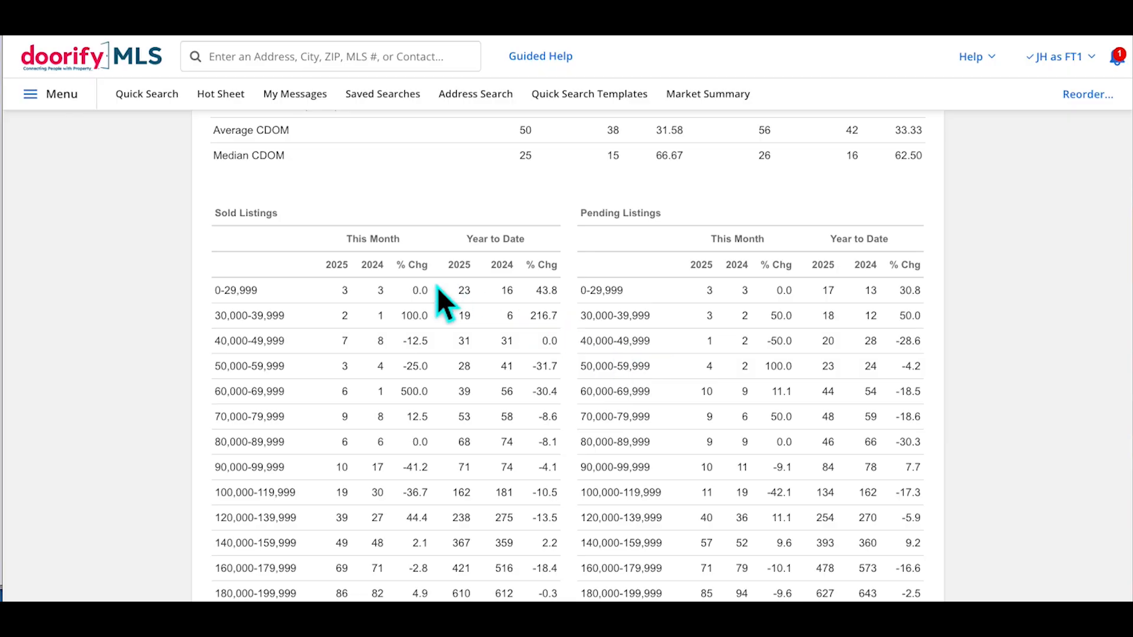
pyautogui.scroll(-2, 437, 287)
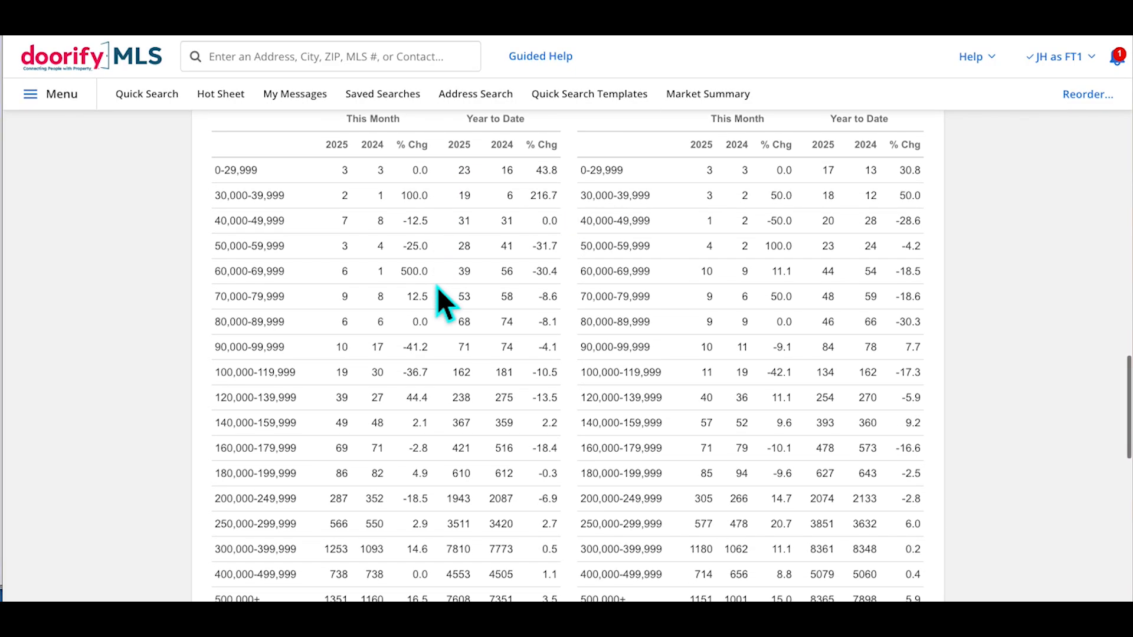
pyautogui.scroll(-2, 437, 287)
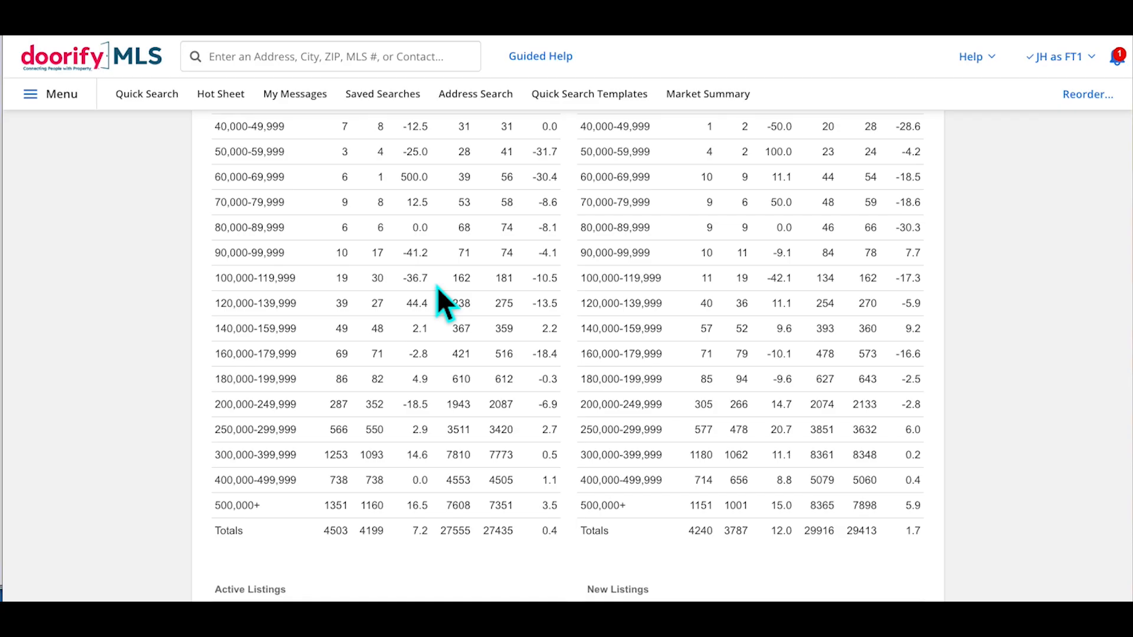
pyautogui.scroll(4, 437, 287)
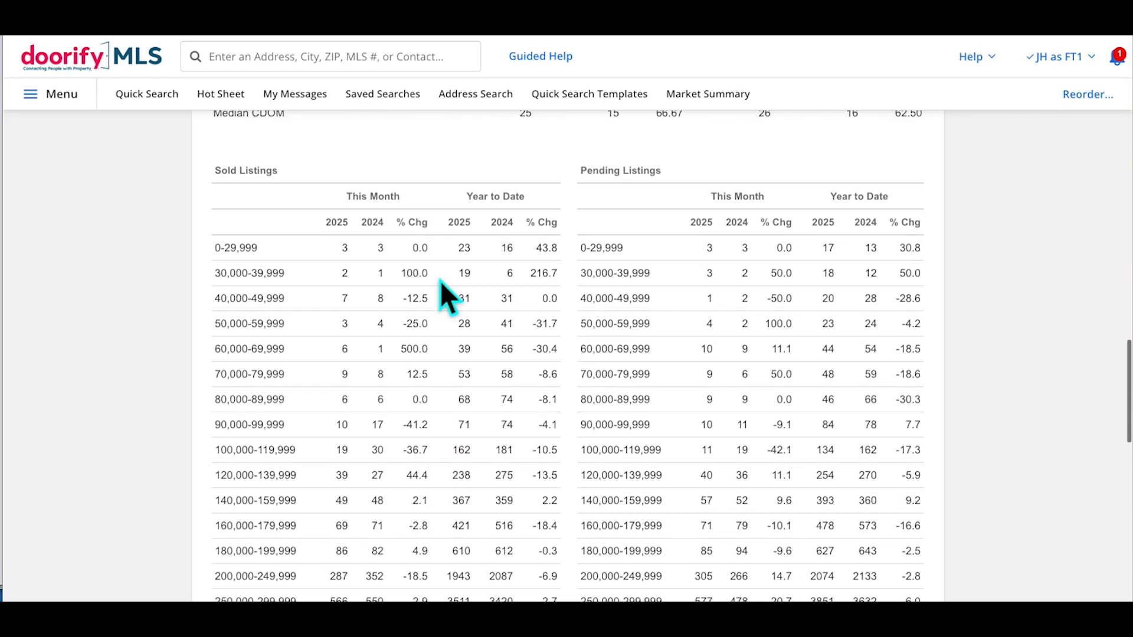
pyautogui.scroll(-2, 440, 280)
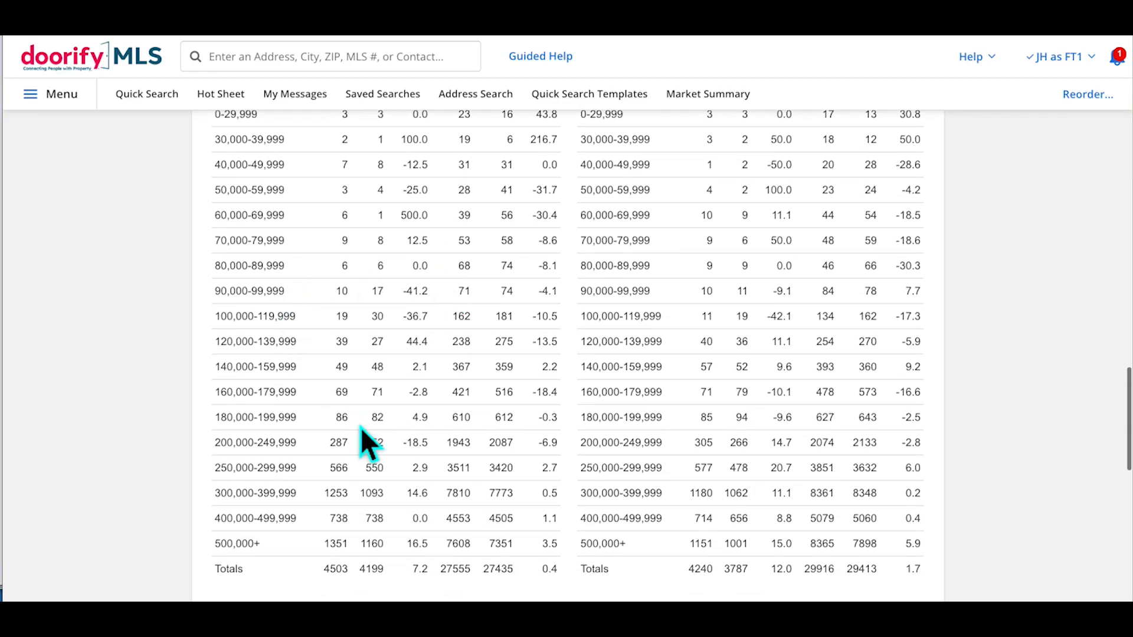
pyautogui.tripleClick(228, 475)
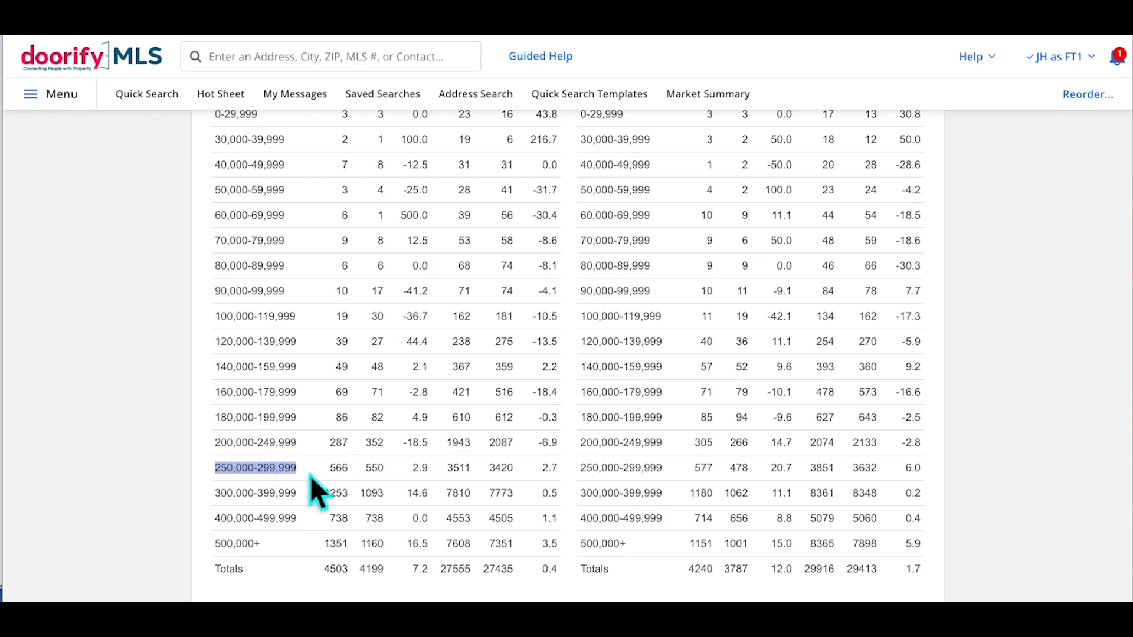
pyautogui.scroll(3, 359, 475)
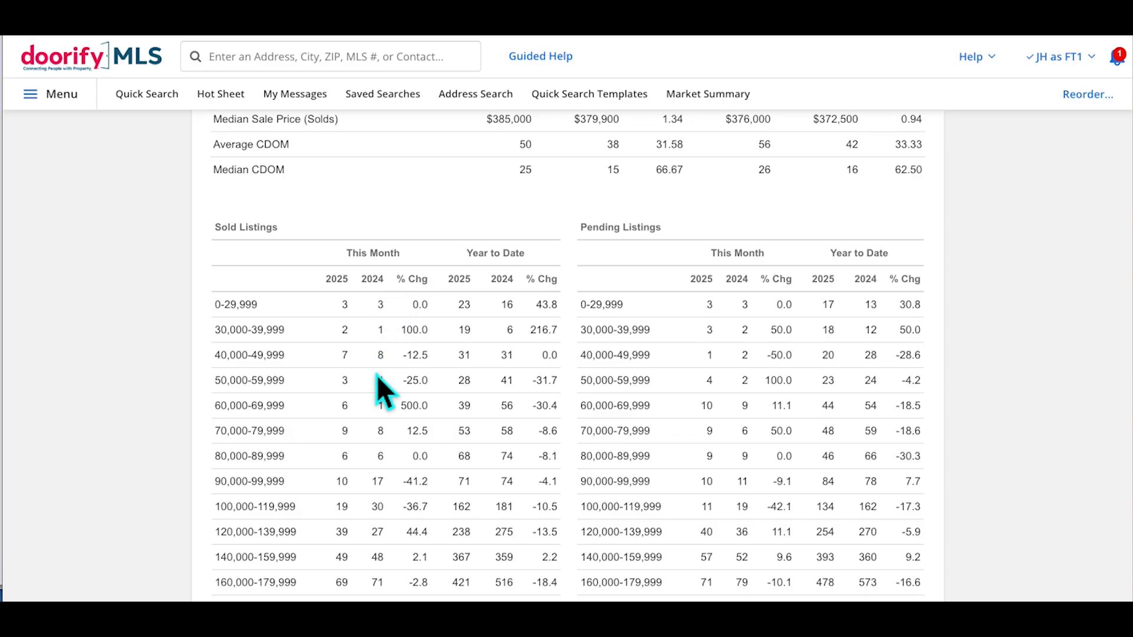
pyautogui.scroll(-3, 376, 377)
pyautogui.click(393, 459)
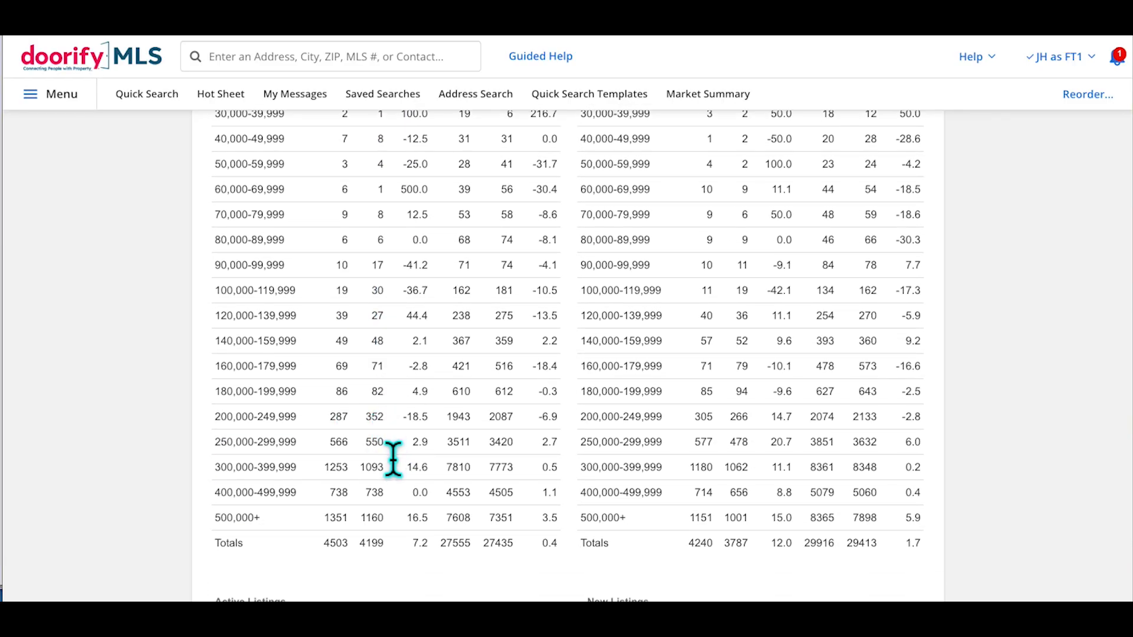
pyautogui.scroll(-9, 392, 466)
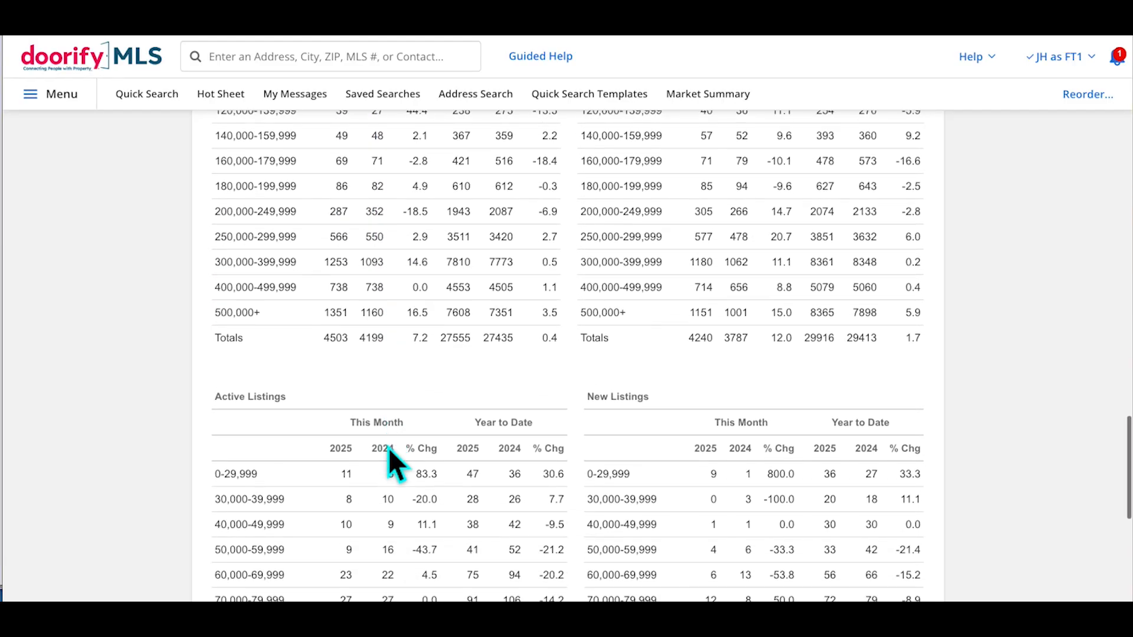
pyautogui.scroll(20, 388, 447)
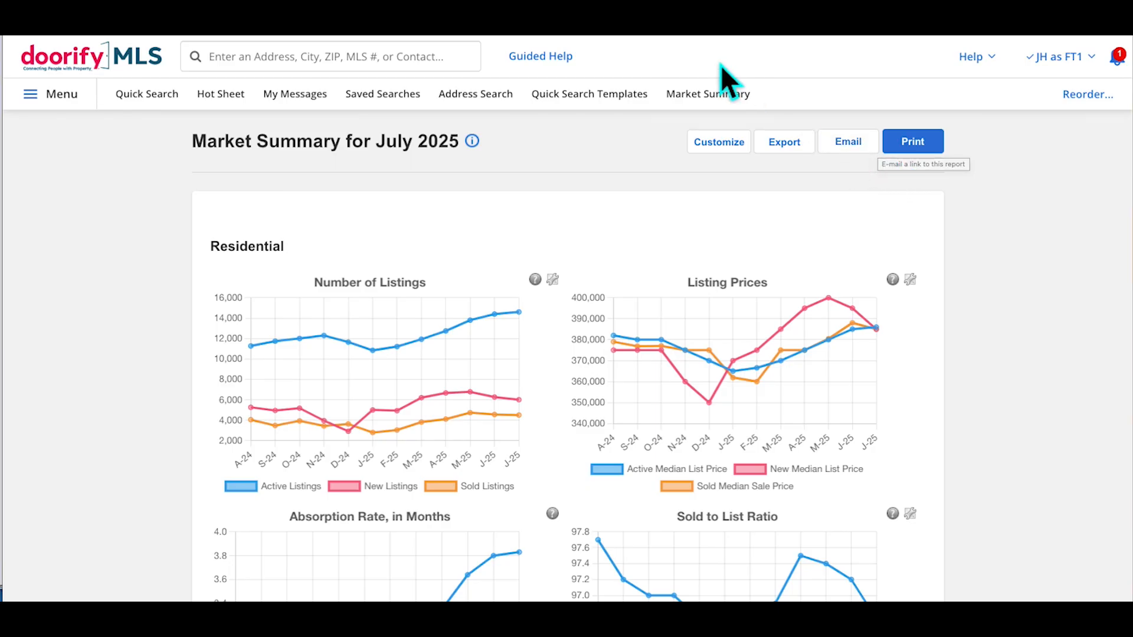
# Add Alamance County as the new report location, leaving the property type as Residential
pyautogui.click(730, 158)
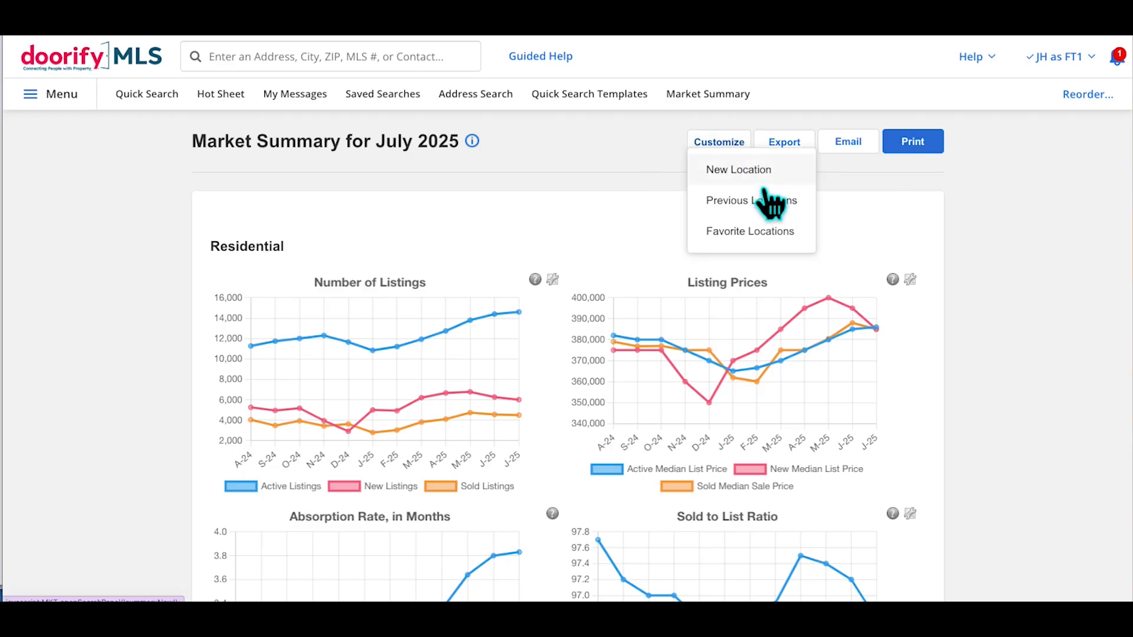
pyautogui.click(744, 171)
pyautogui.click(341, 263)
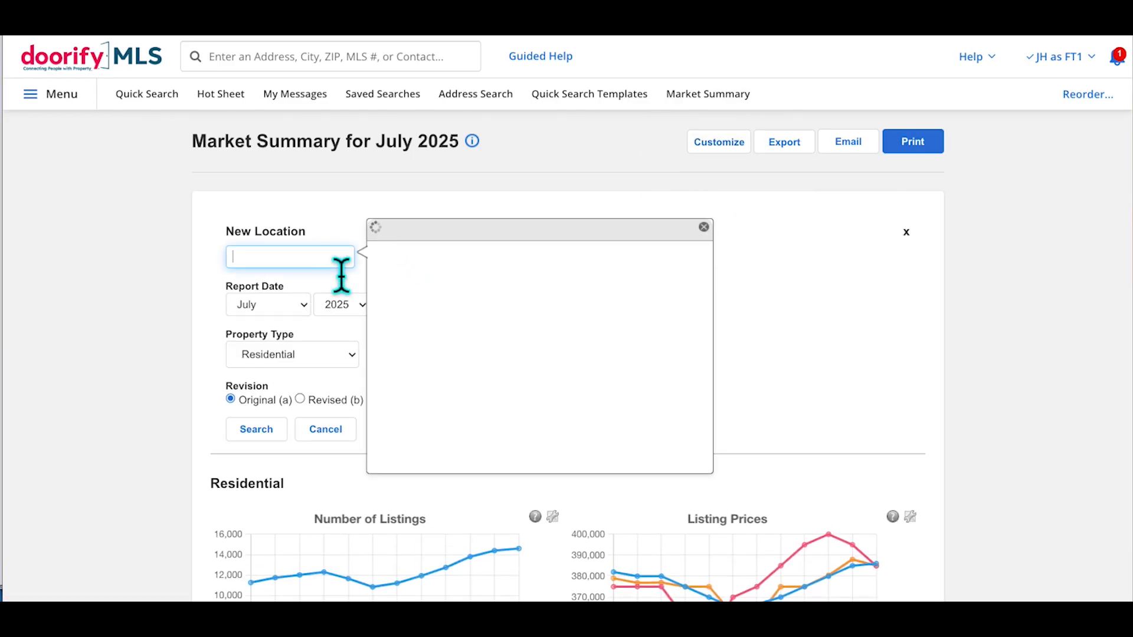
pyautogui.write('alaman')
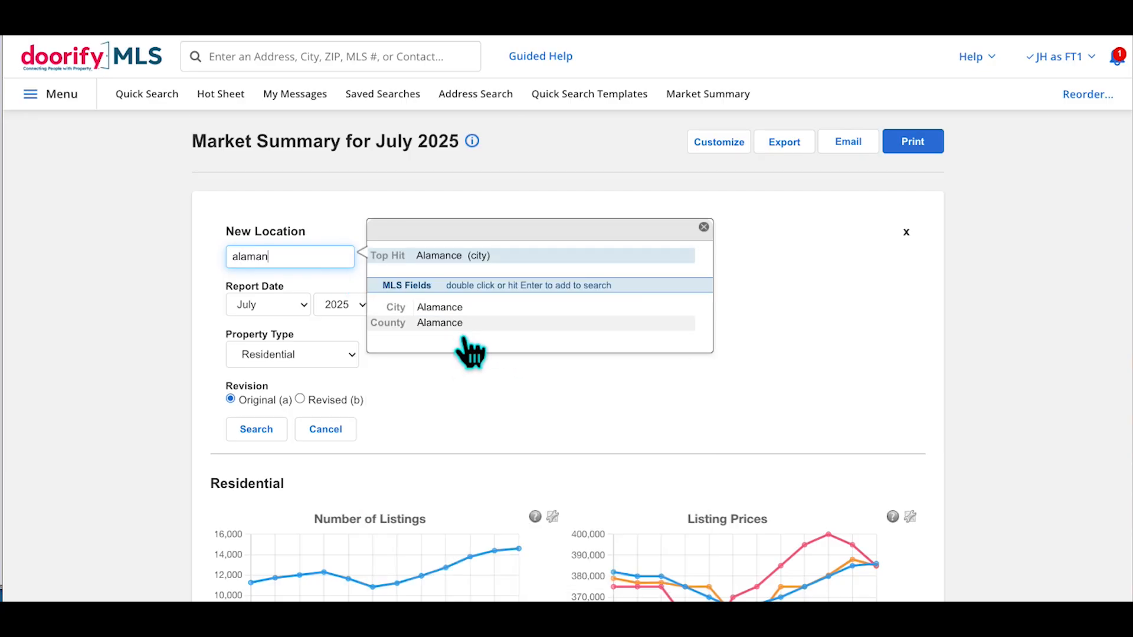
pyautogui.doubleClick(469, 329)
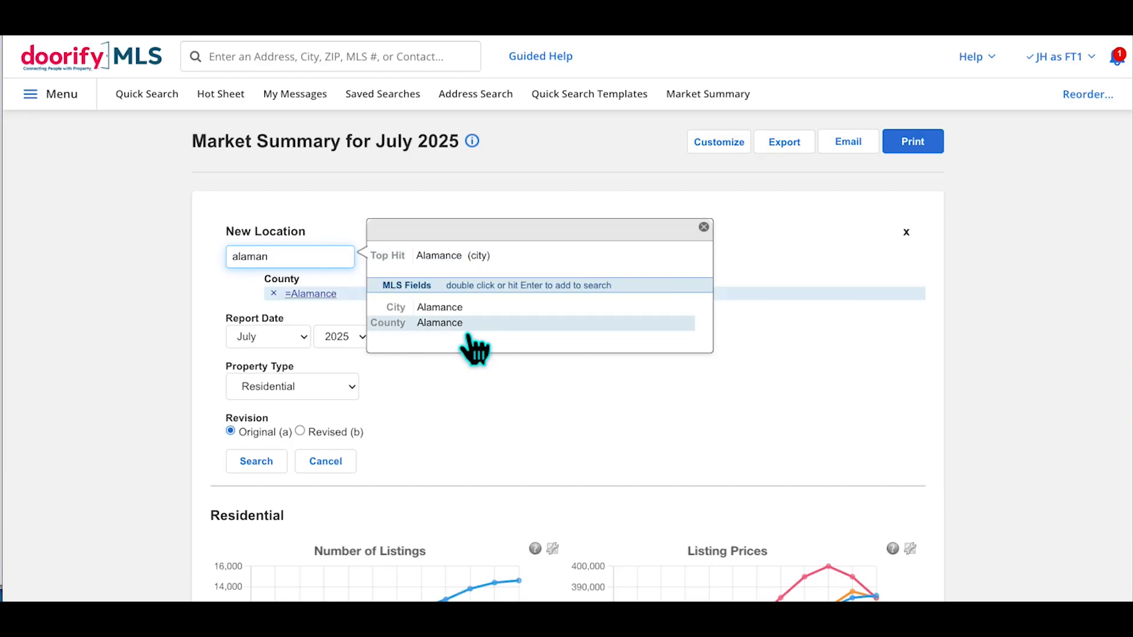
pyautogui.click(189, 314)
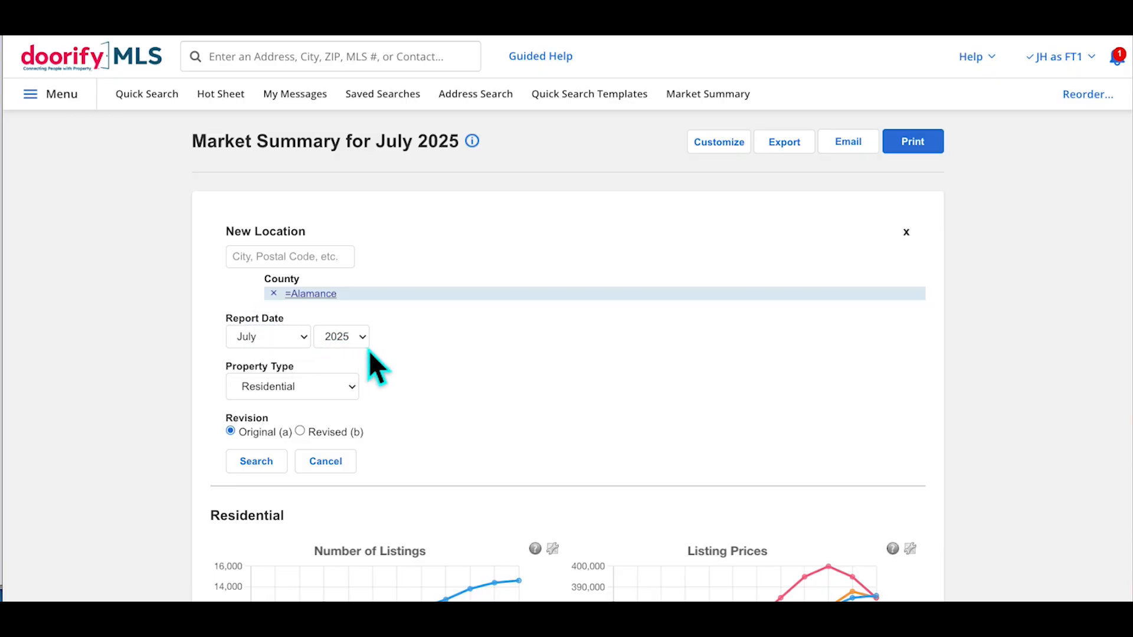
pyautogui.click(354, 391)
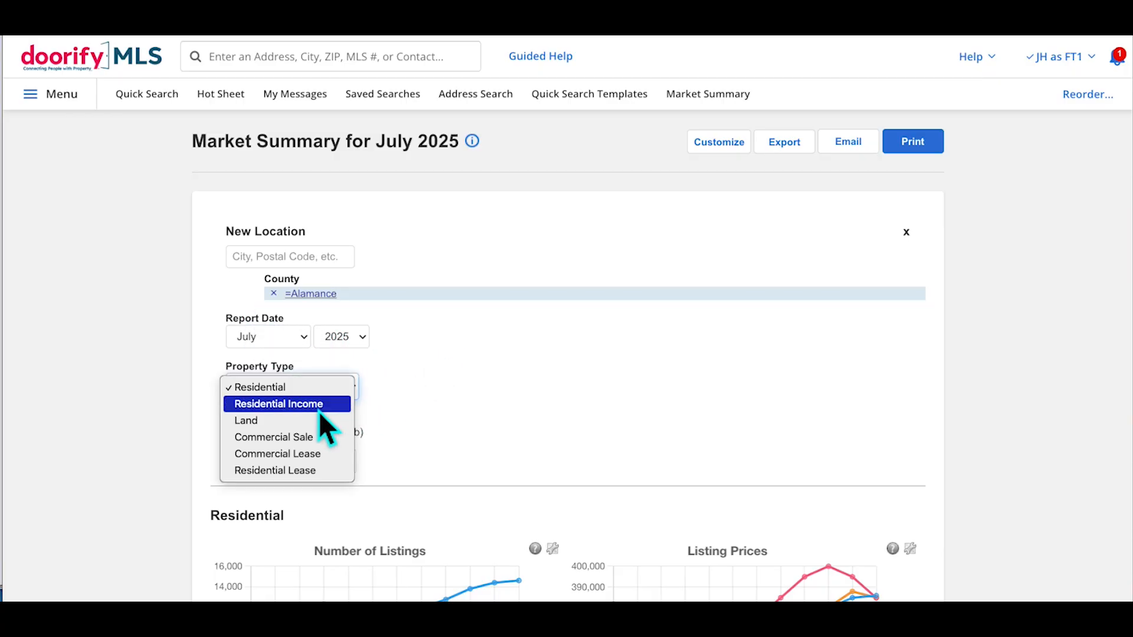
pyautogui.click(458, 402)
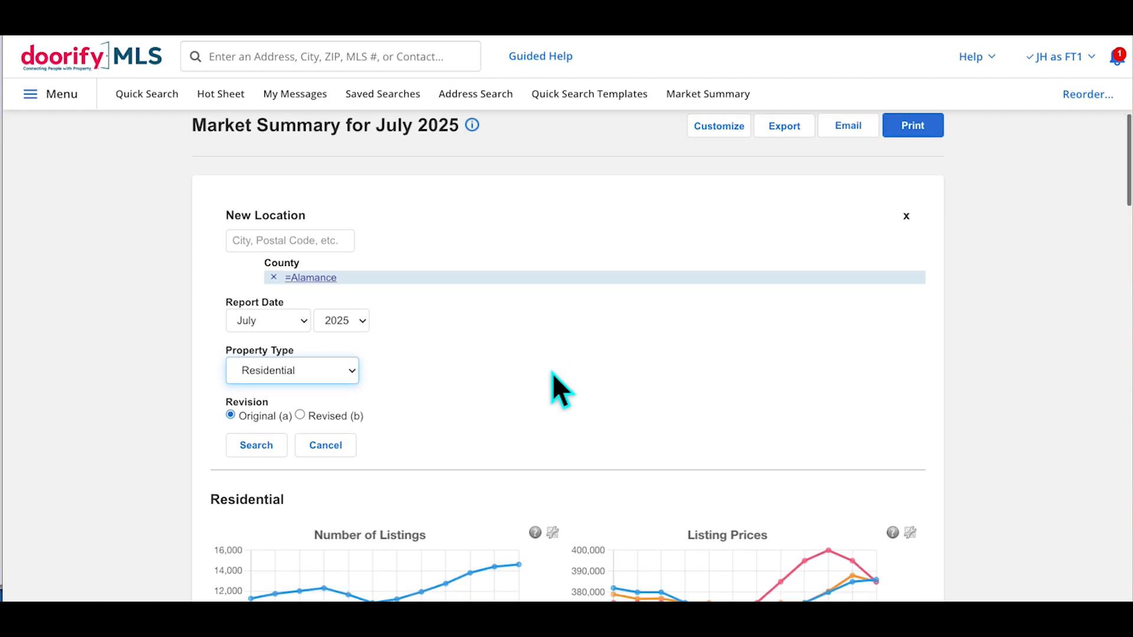
pyautogui.scroll(-3, 413, 360)
# Run the Alamance County market summary and scroll through its Residential charts
pyautogui.click(255, 316)
pyautogui.scroll(-3, 433, 278)
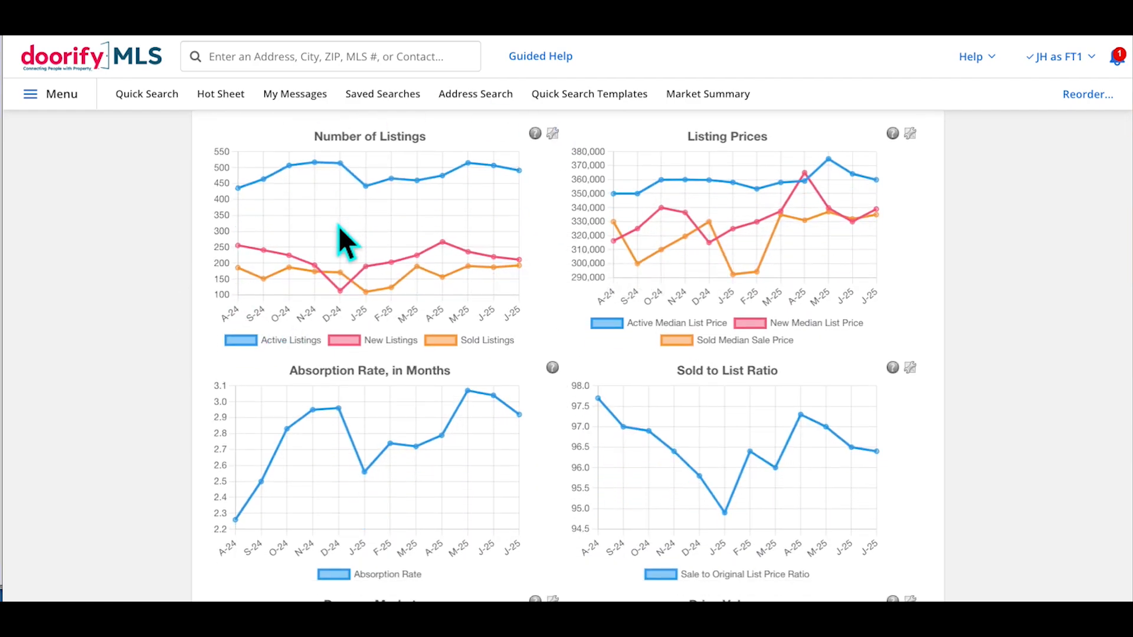
pyautogui.scroll(3, 493, 263)
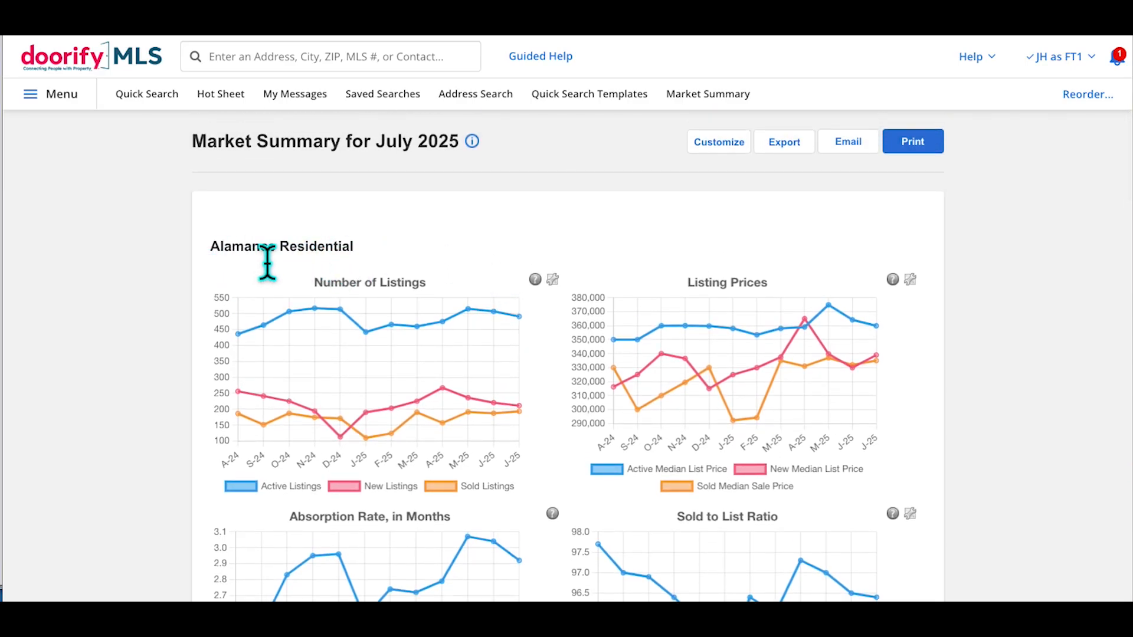
pyautogui.scroll(-3, 581, 345)
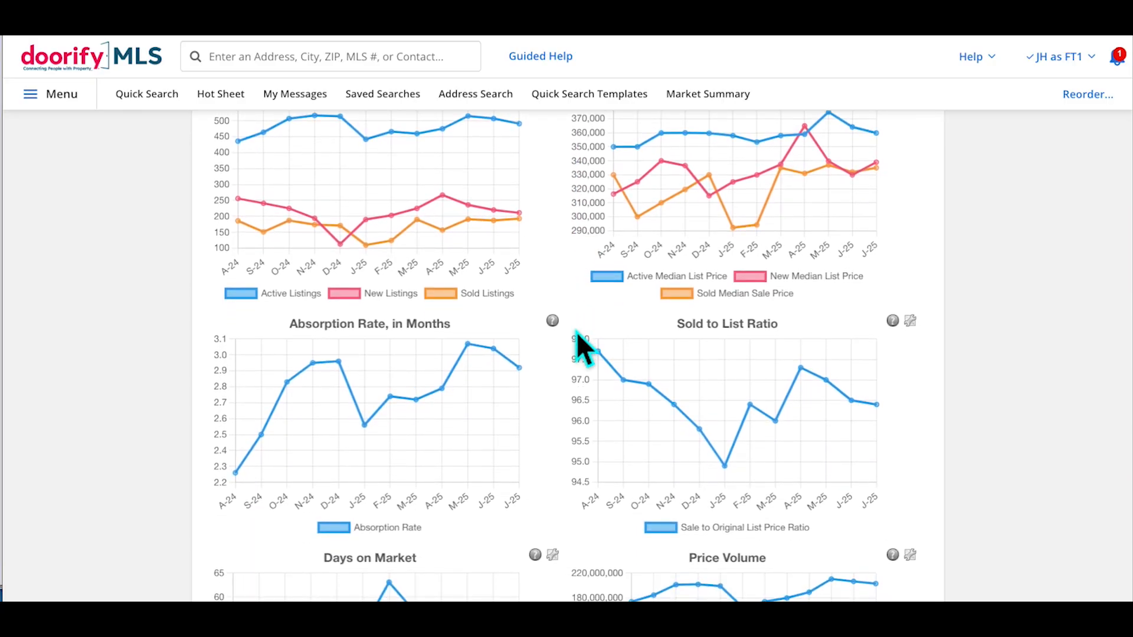
pyautogui.scroll(-5, 803, 334)
pyautogui.scroll(-6, 803, 334)
pyautogui.scroll(14, 804, 334)
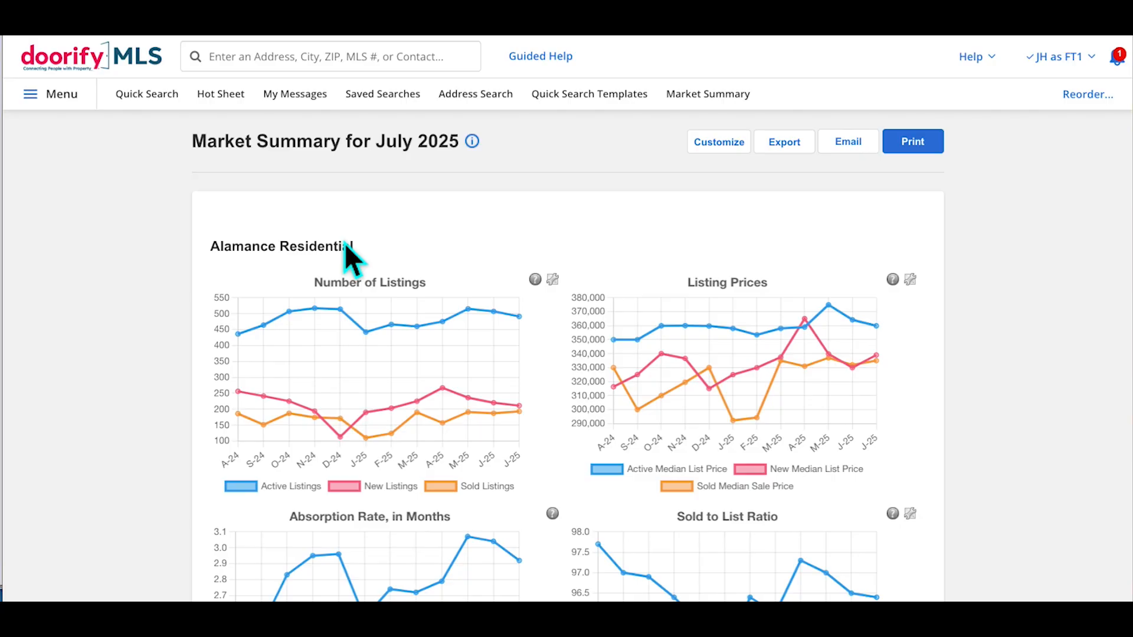
pyautogui.click(738, 151)
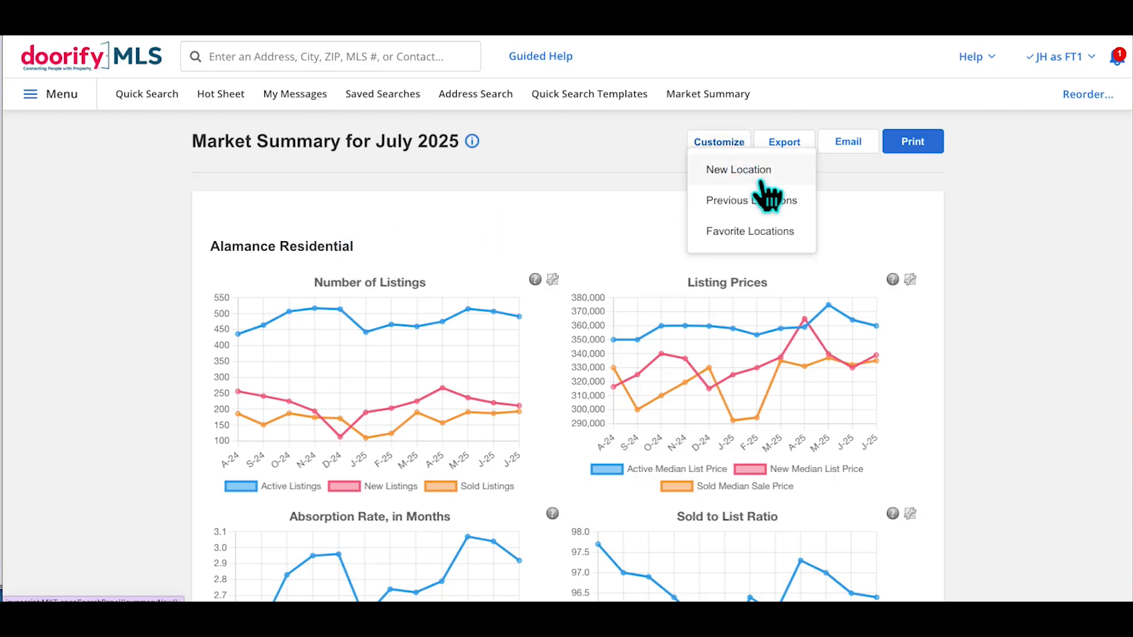
# Replace the report location with Durham County and rerun the market summary
pyautogui.click(748, 172)
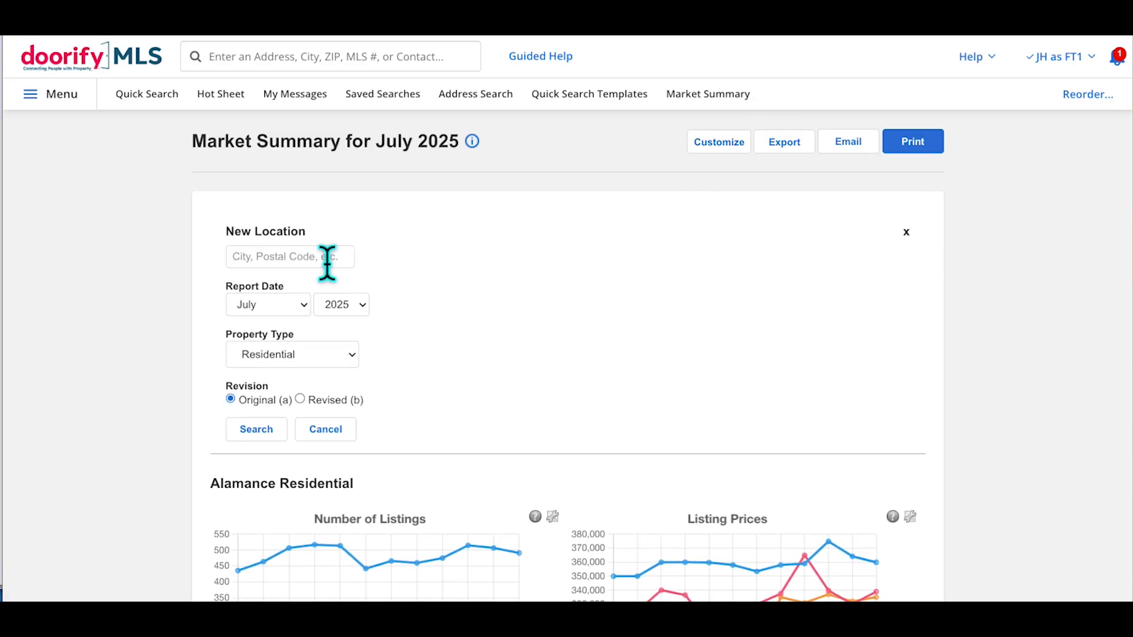
pyautogui.click(327, 262)
pyautogui.write('dur')
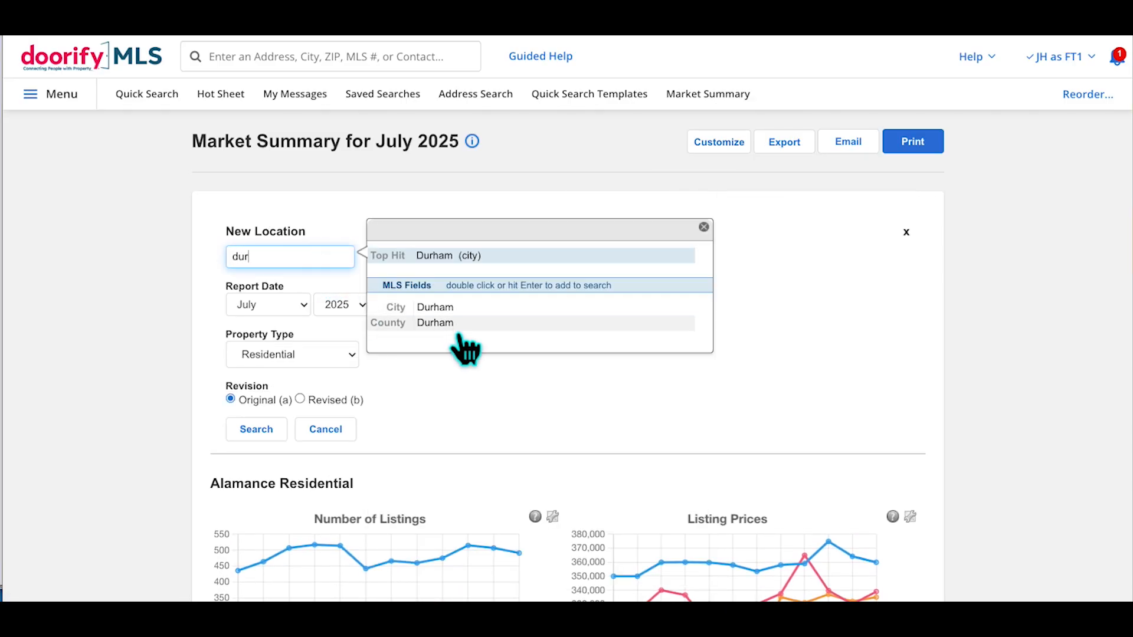
pyautogui.doubleClick(448, 323)
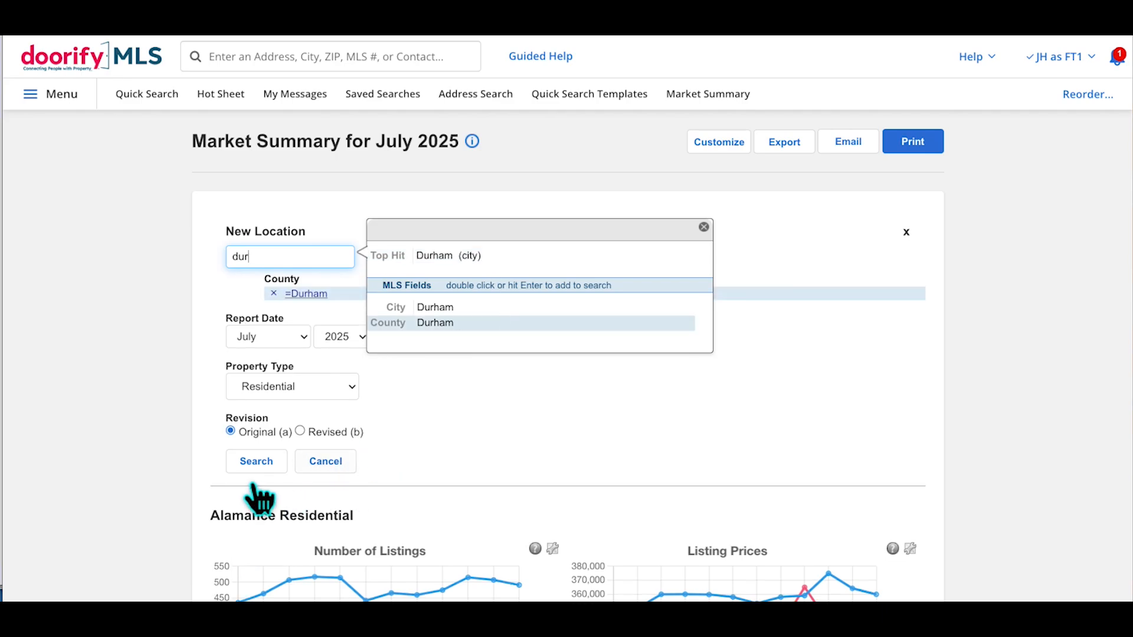
pyautogui.click(265, 471)
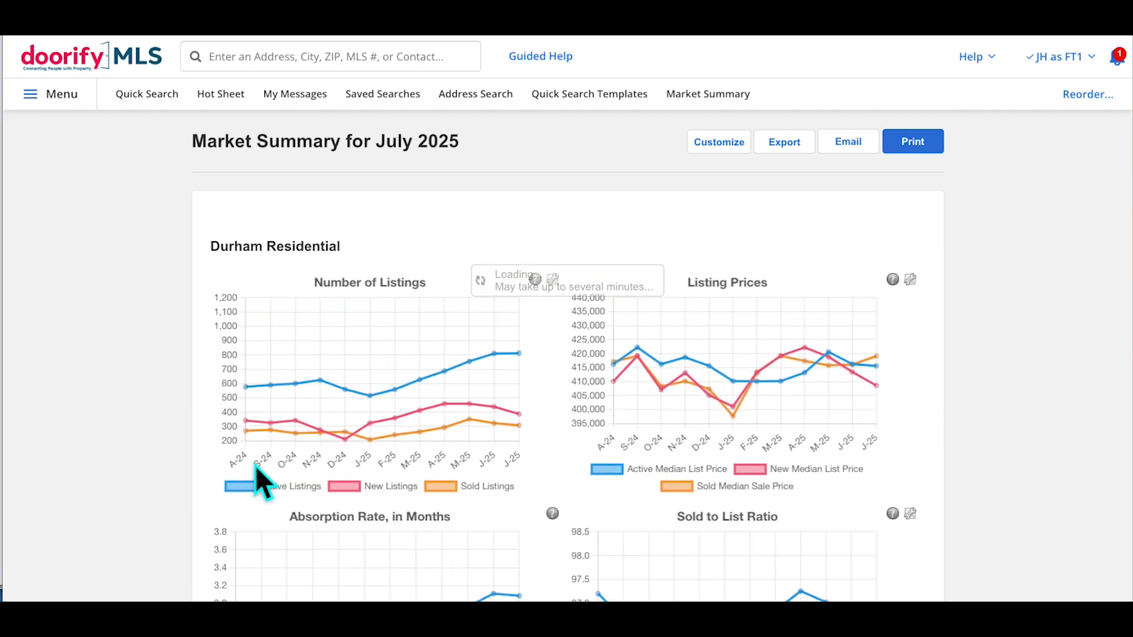
pyautogui.click(735, 147)
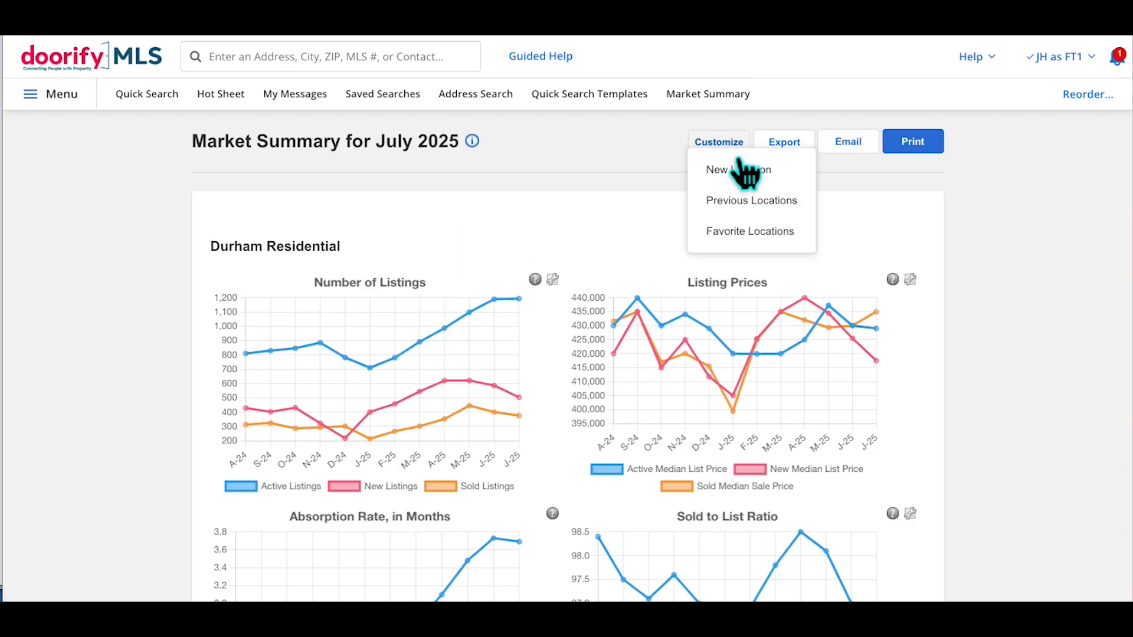
# Star the Durham and Alamance searches in Previous Locations to save them as favorites
pyautogui.click(766, 211)
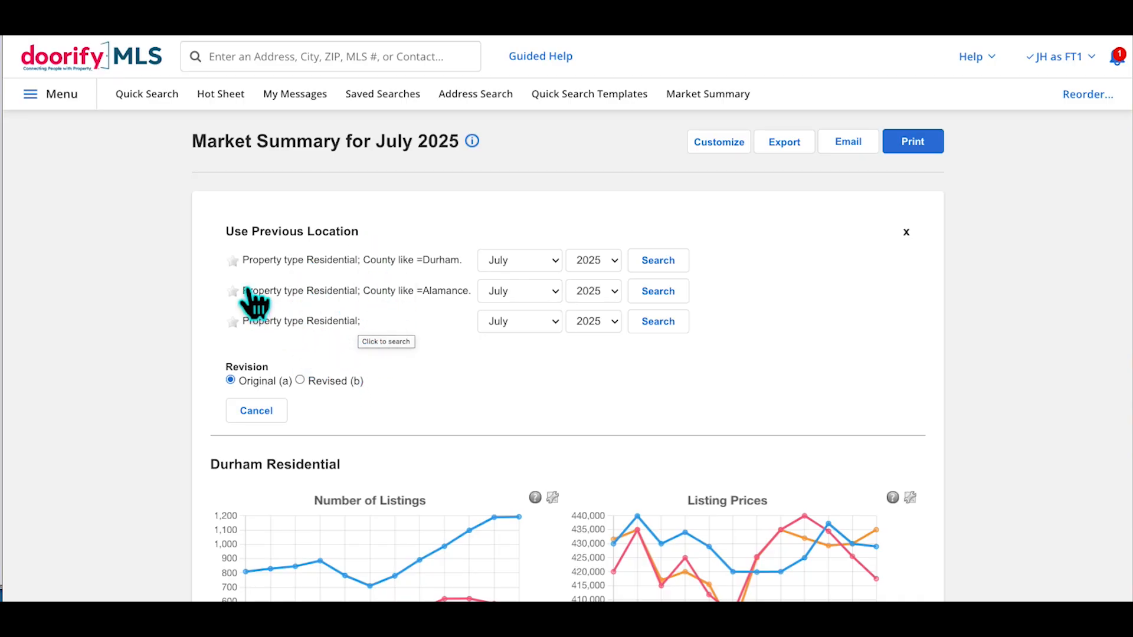
pyautogui.click(234, 261)
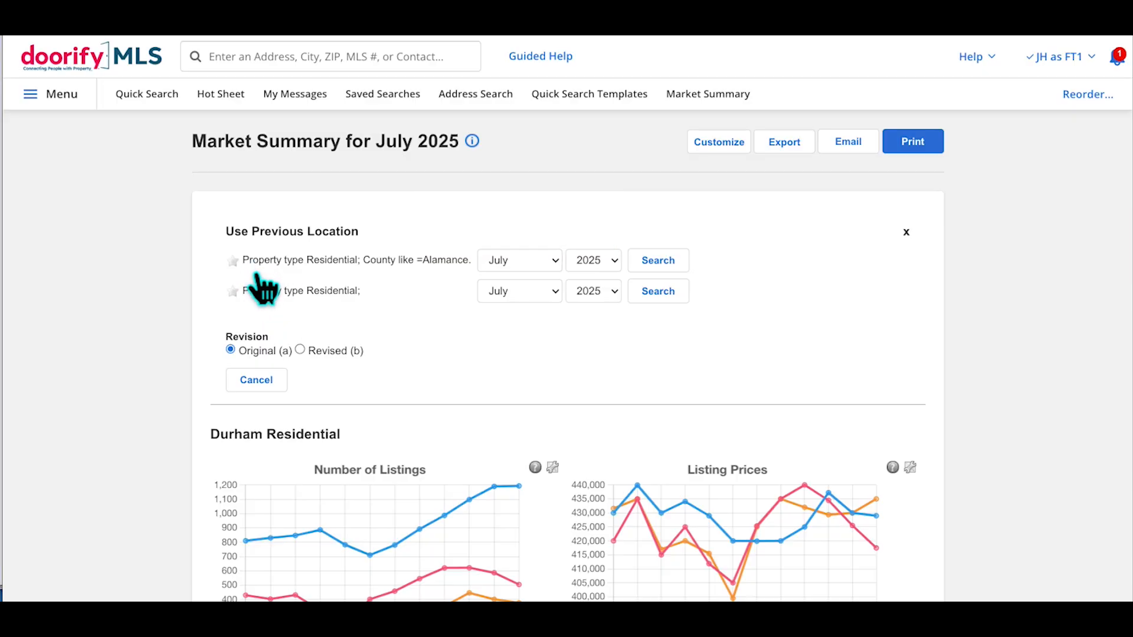
pyautogui.click(234, 261)
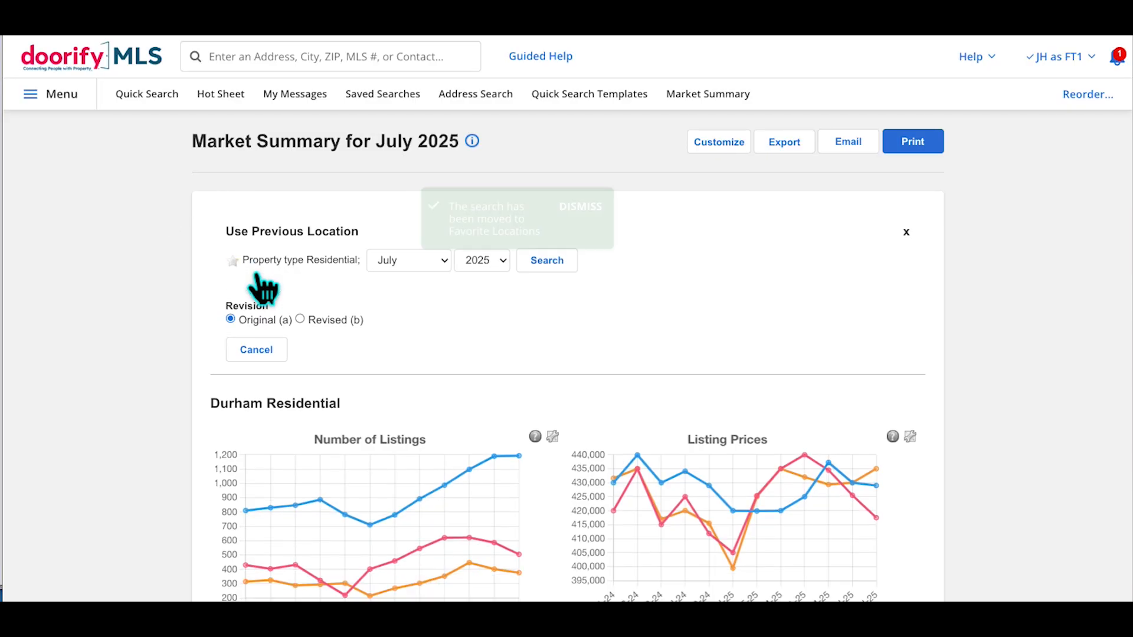
# Rerun the Durham search from Favorite Locations to reload its market summary
pyautogui.click(738, 155)
pyautogui.click(746, 232)
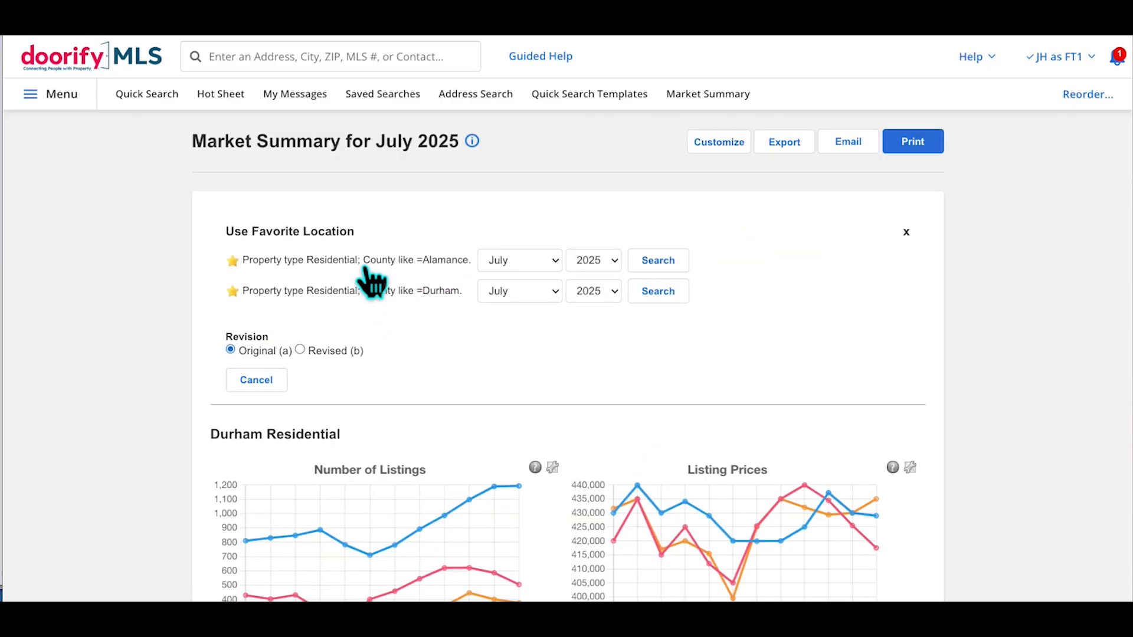
pyautogui.click(668, 296)
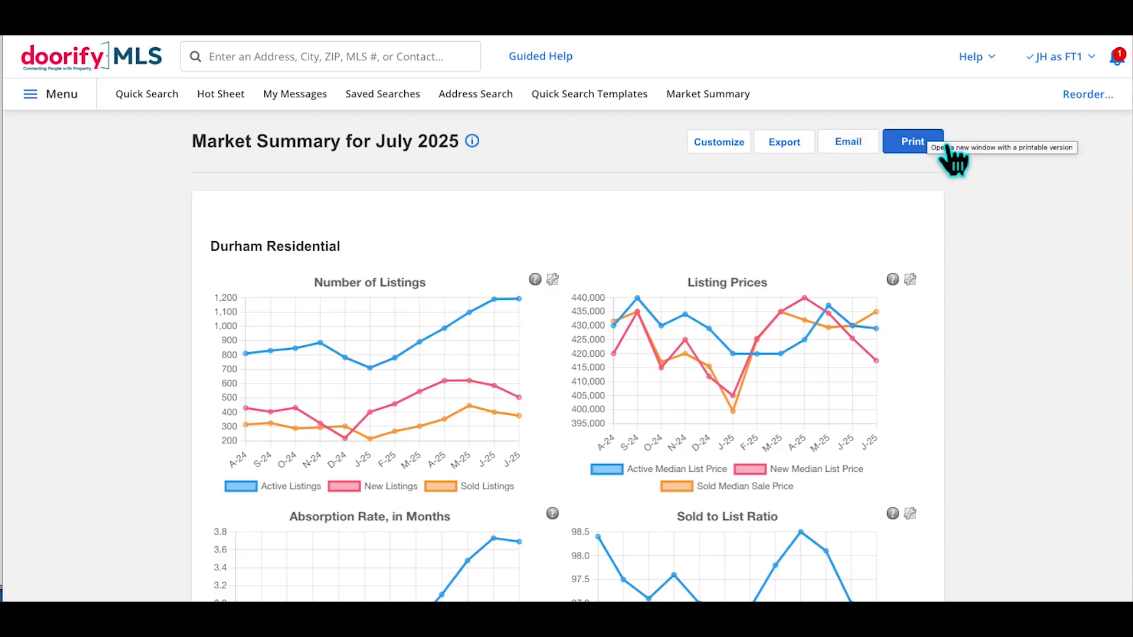
# Open the Email a page form for the Durham Market Summary
pyautogui.click(887, 148)
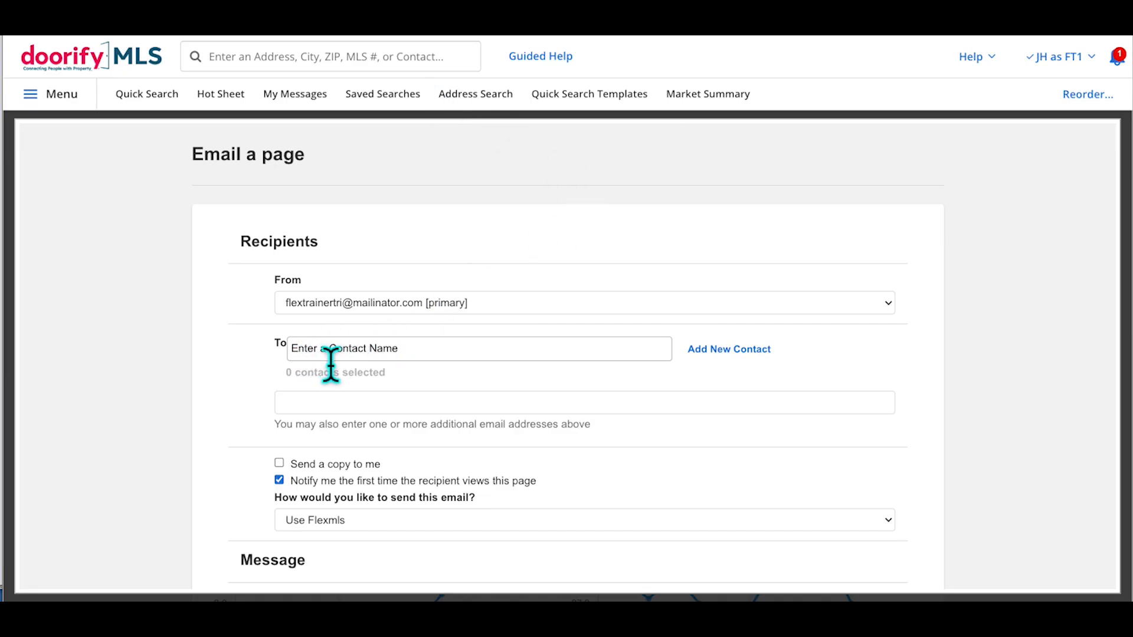
# Leave the additional recipient field empty and cancel the Email a page form without sending
pyautogui.click(317, 407)
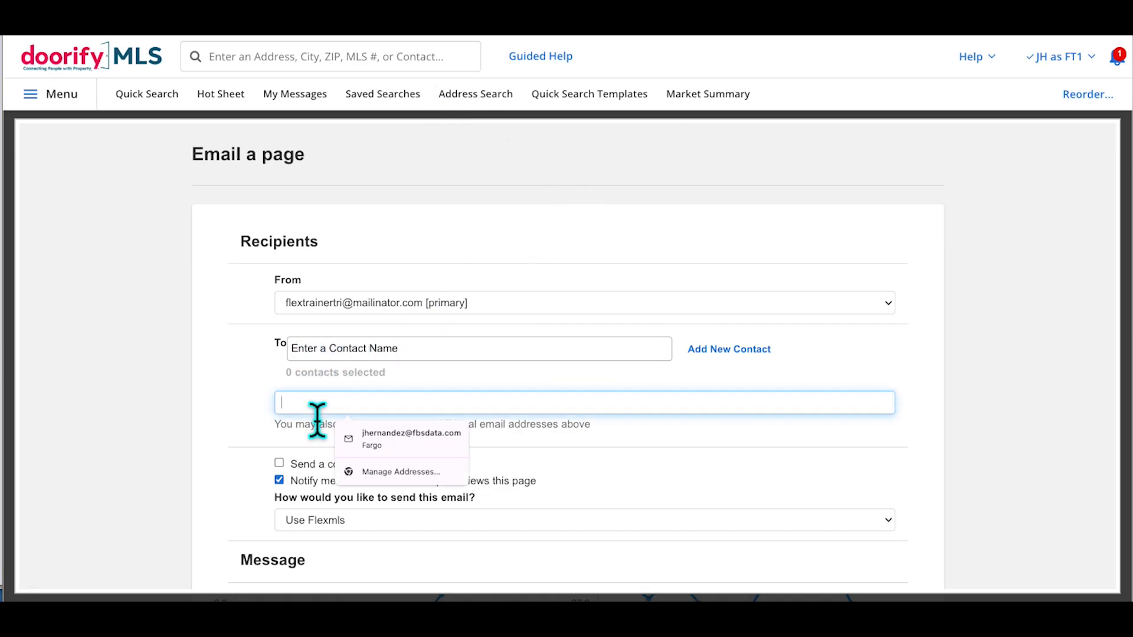
pyautogui.click(211, 349)
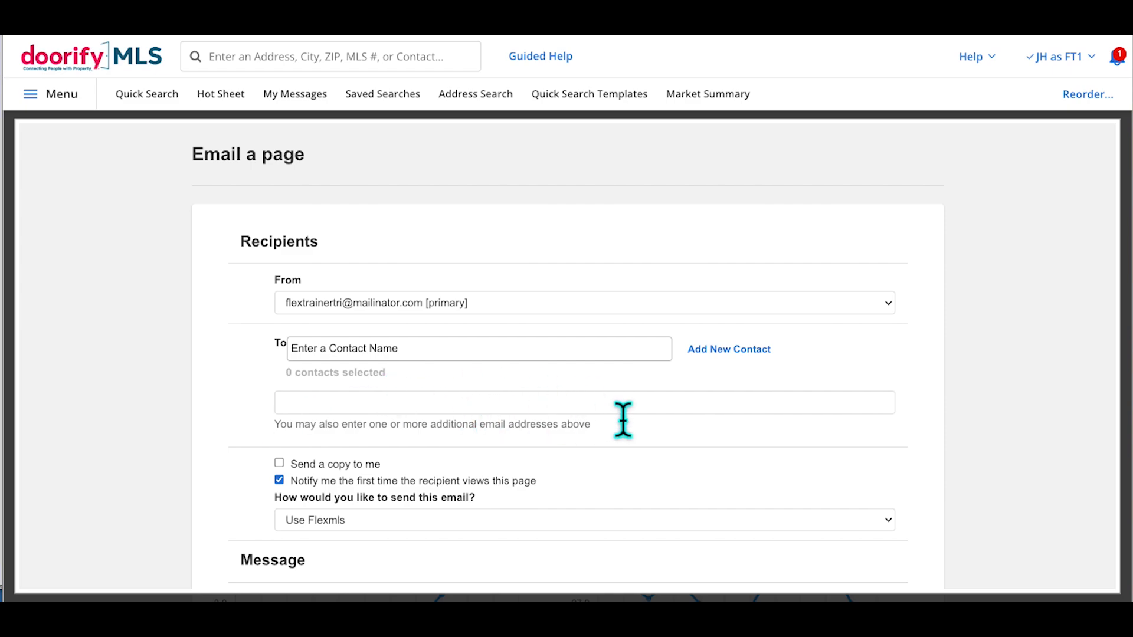
pyautogui.scroll(-5, 947, 400)
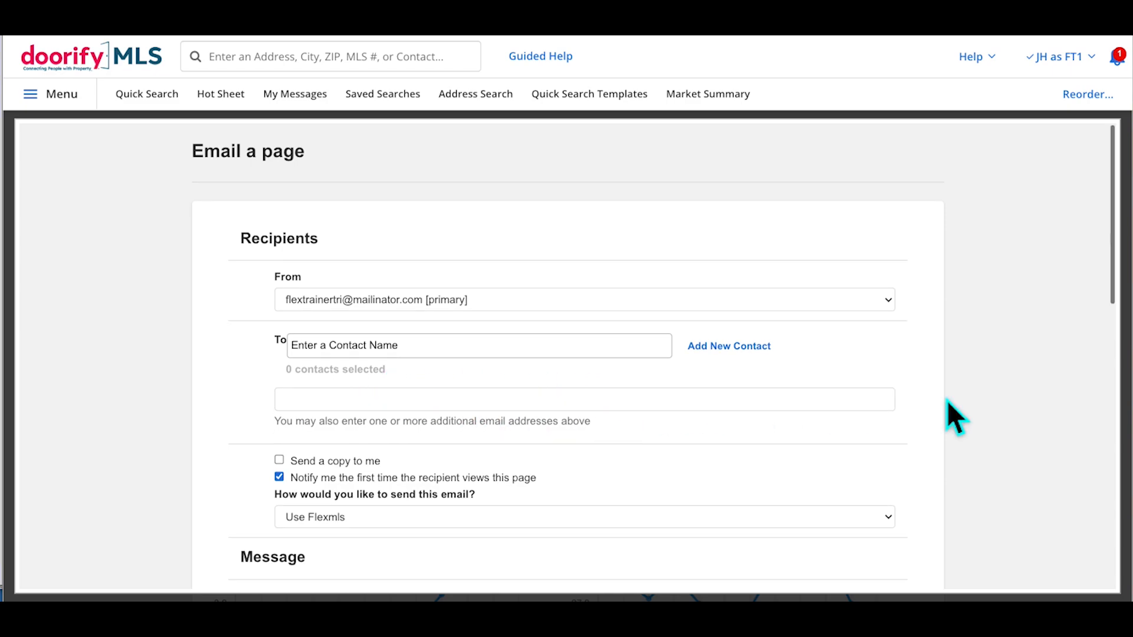
pyautogui.scroll(-2, 947, 400)
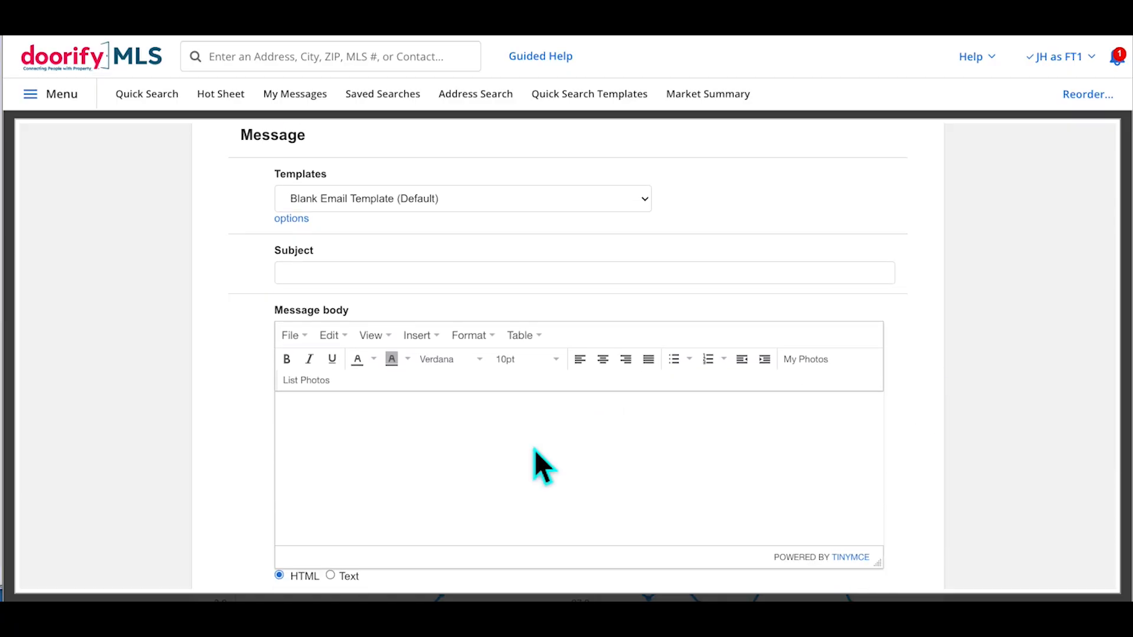
pyautogui.scroll(-5, 968, 394)
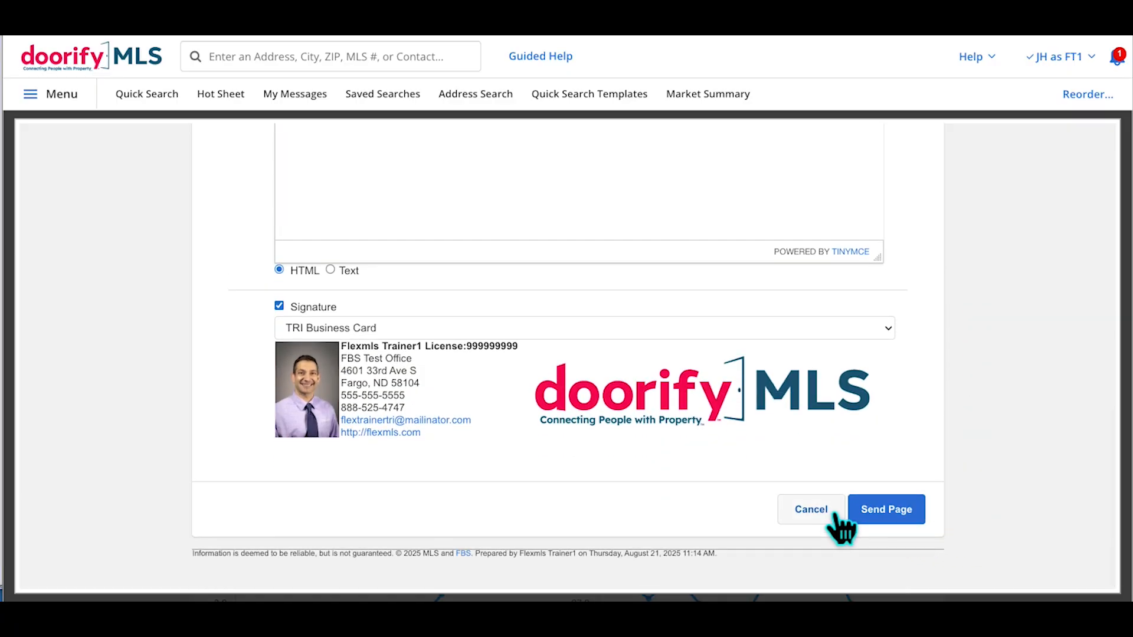
pyautogui.click(817, 509)
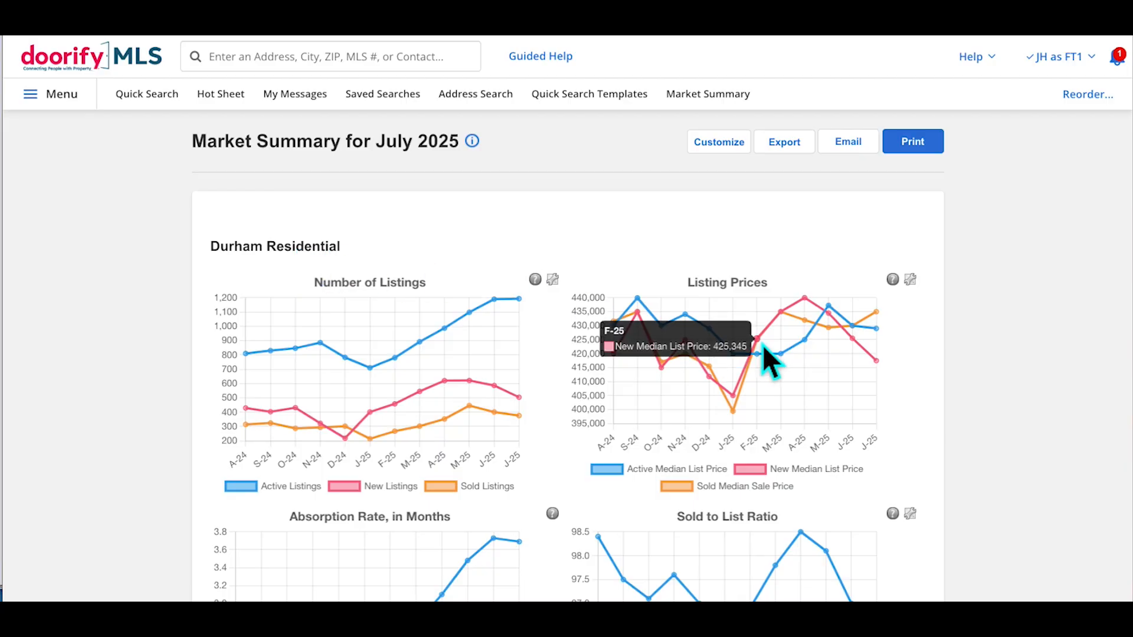
pyautogui.scroll(-15, 1001, 302)
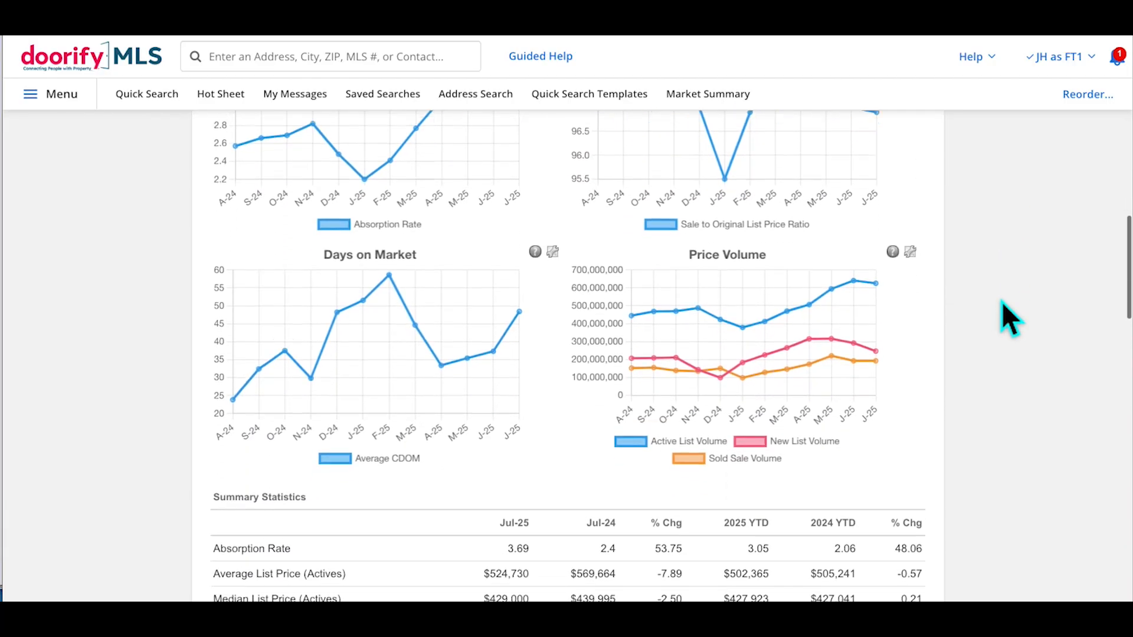
pyautogui.scroll(-8, 1001, 302)
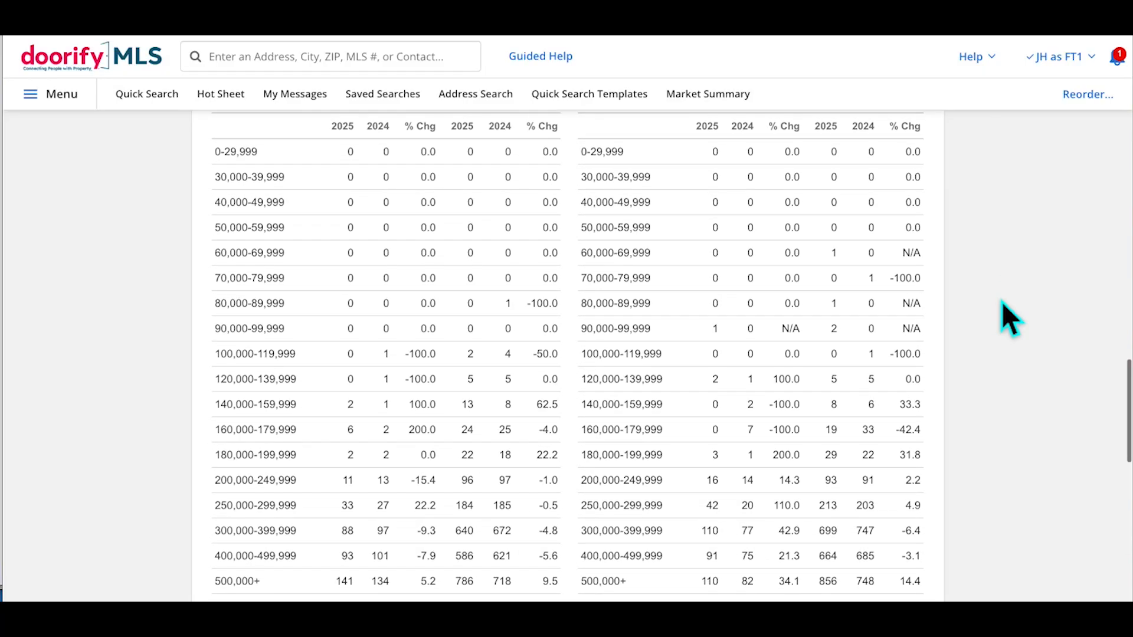
pyautogui.scroll(-5, 1002, 302)
pyautogui.scroll(20, 1002, 302)
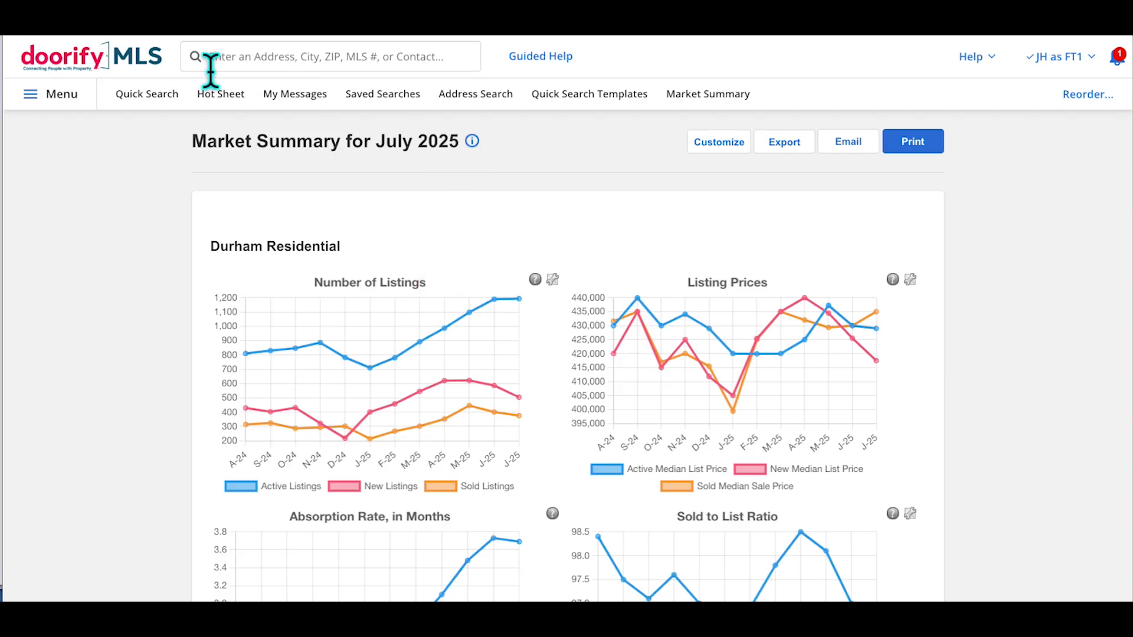
# Star Market Trends Graphs under Statistics in the menu, then close the menu
pyautogui.click(83, 118)
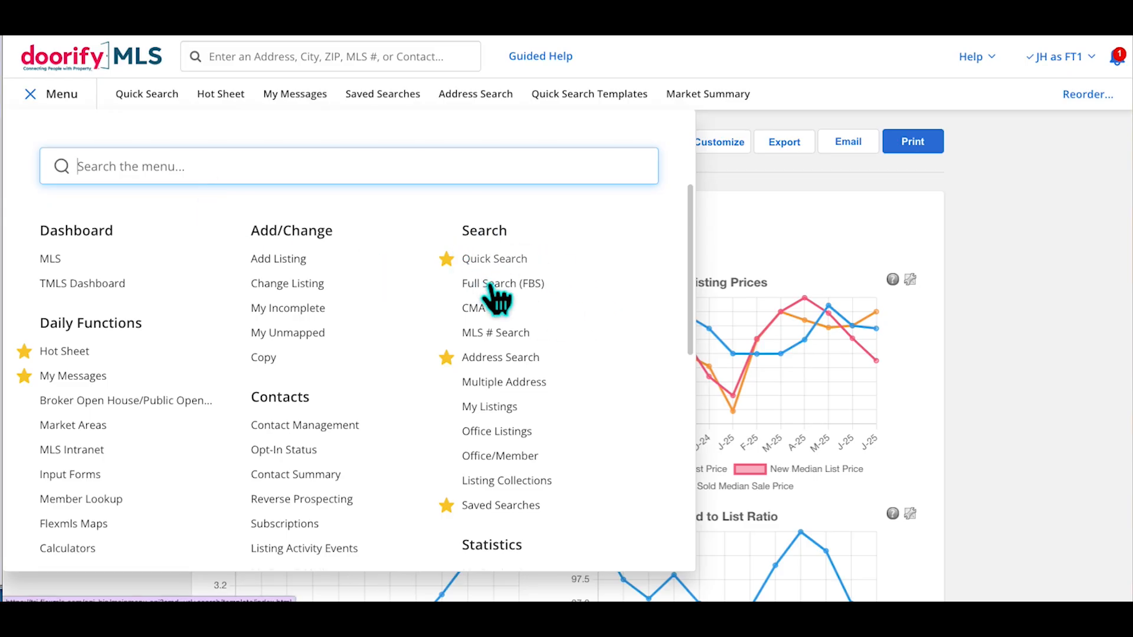
pyautogui.scroll(-3, 555, 271)
pyautogui.scroll(-2, 554, 365)
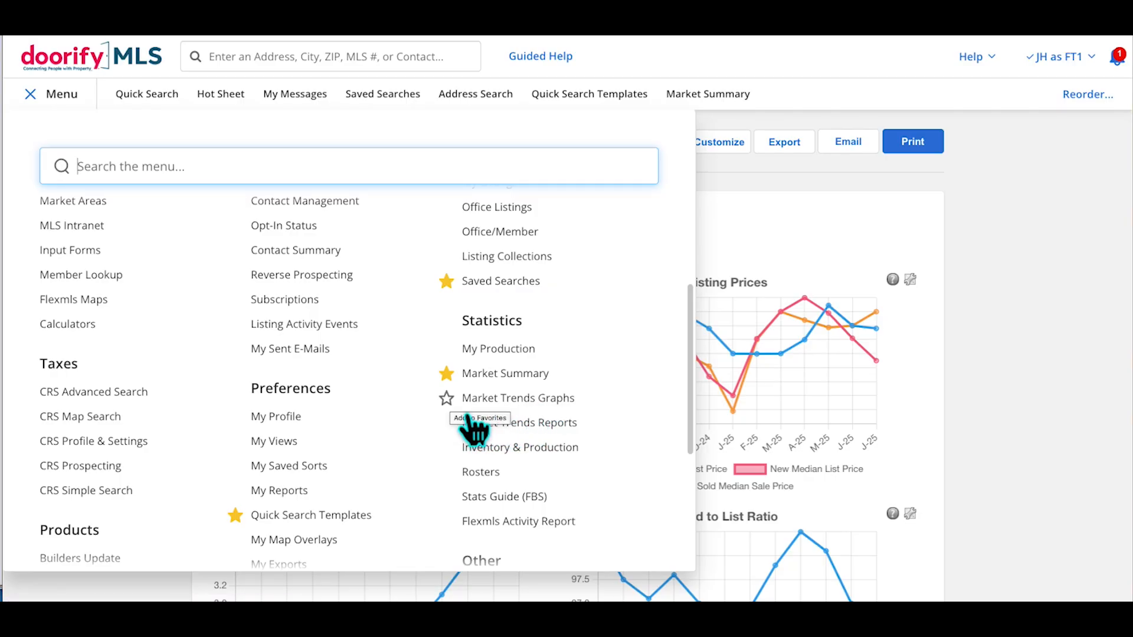
pyautogui.click(447, 398)
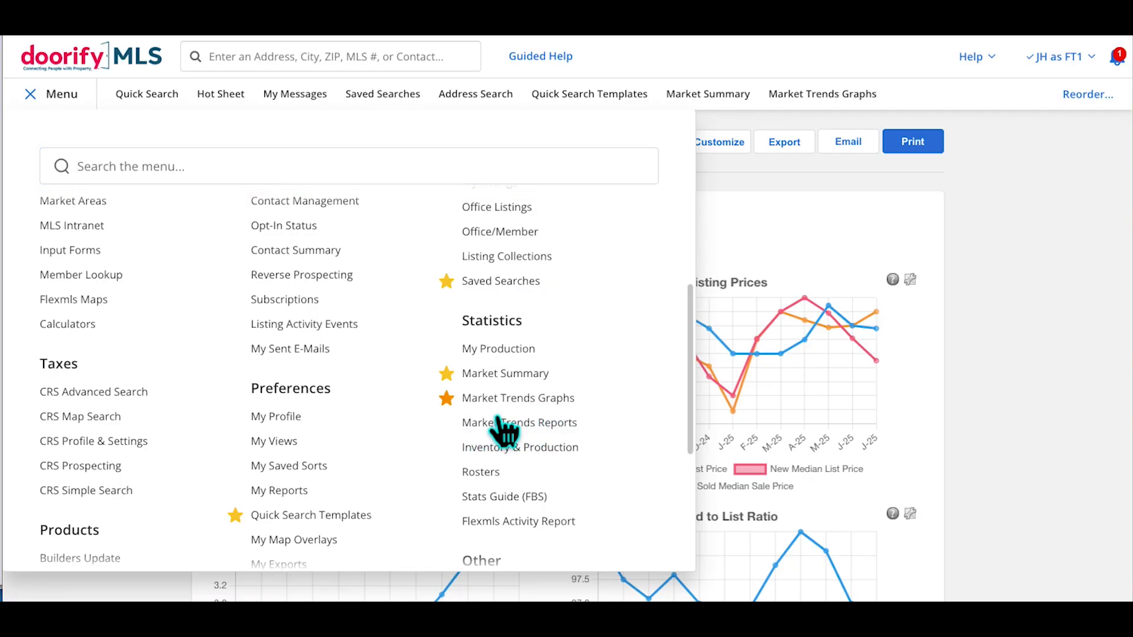
pyautogui.click(975, 112)
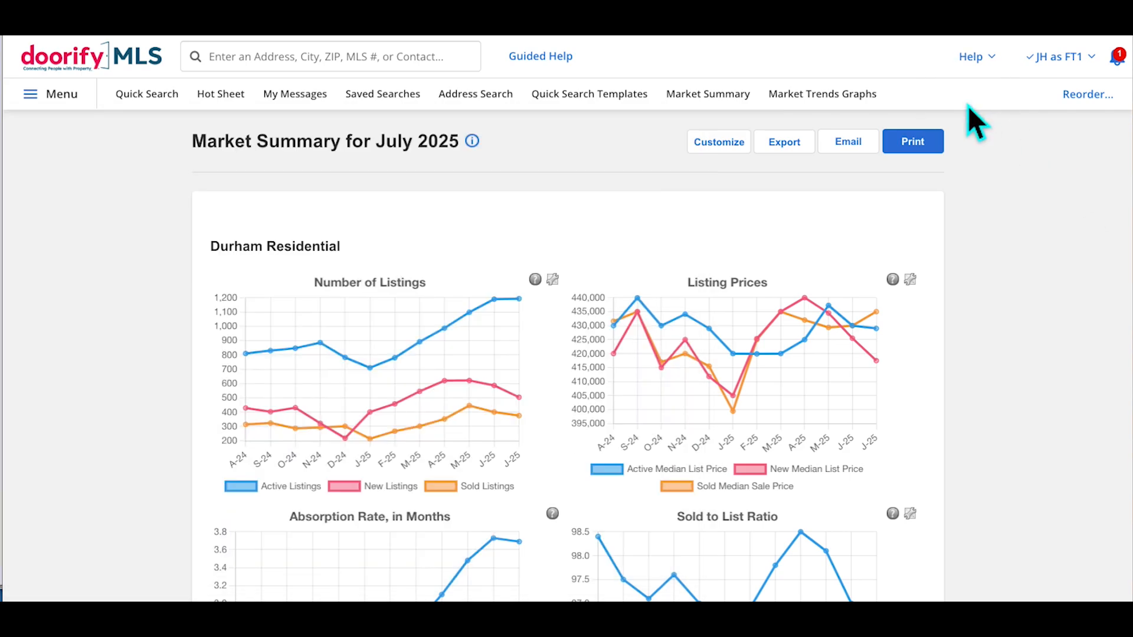
# Show the Number Of Listings graph with Active and New Listings lines, then switch to Price Trends
pyautogui.click(831, 110)
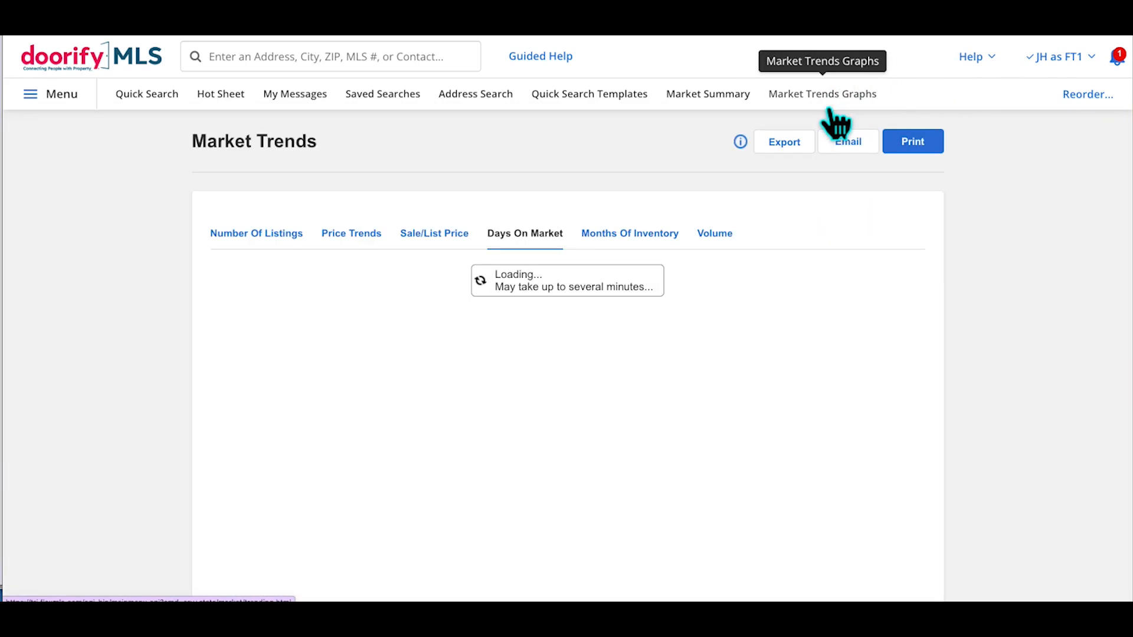
pyautogui.moveTo(266, 238)
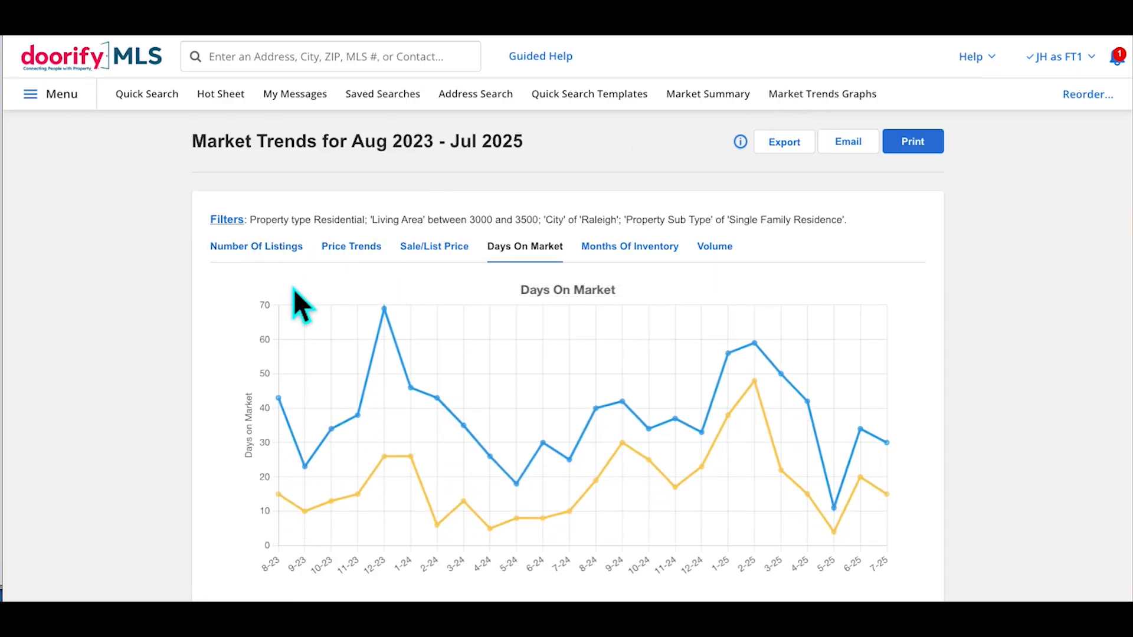
pyautogui.click(272, 259)
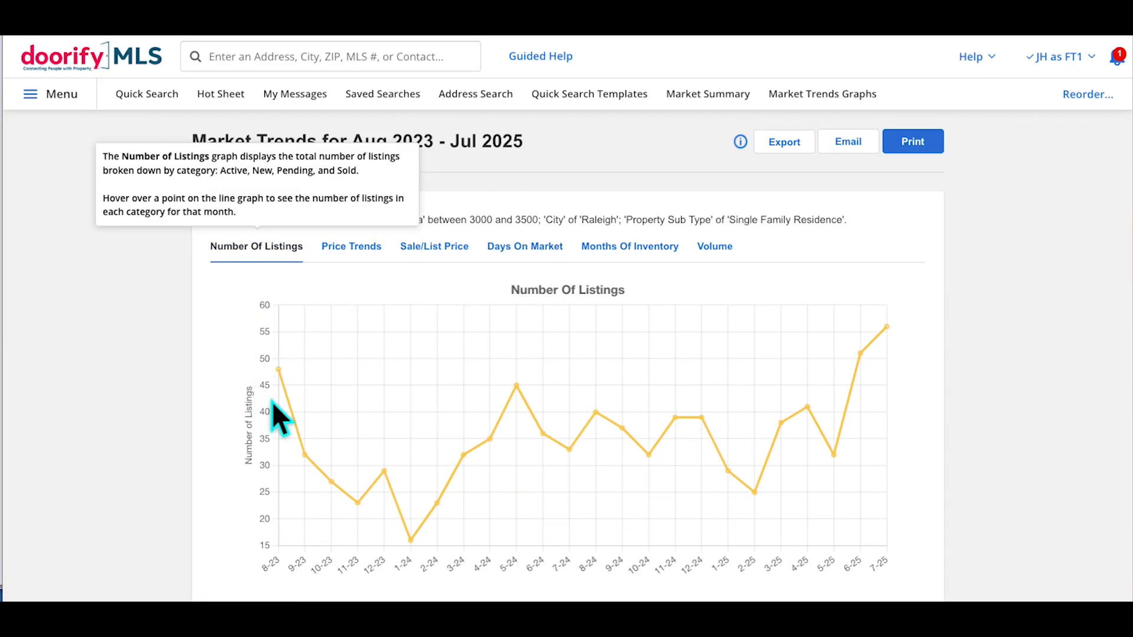
pyautogui.scroll(-1, 383, 466)
pyautogui.scroll(-1, 382, 465)
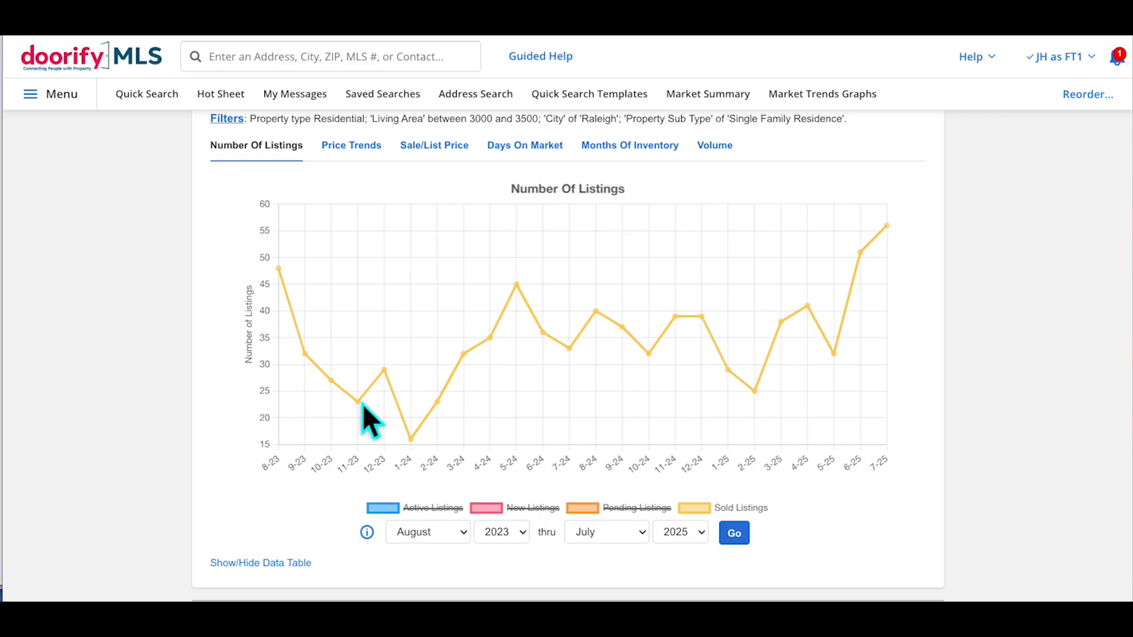
pyautogui.click(391, 510)
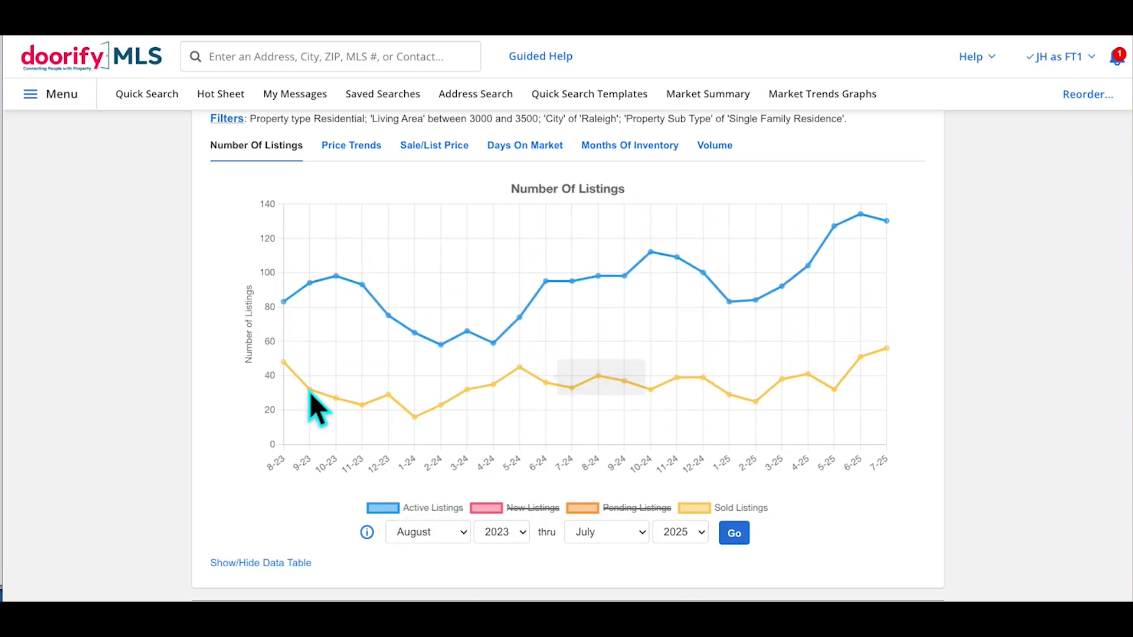
pyautogui.click(487, 509)
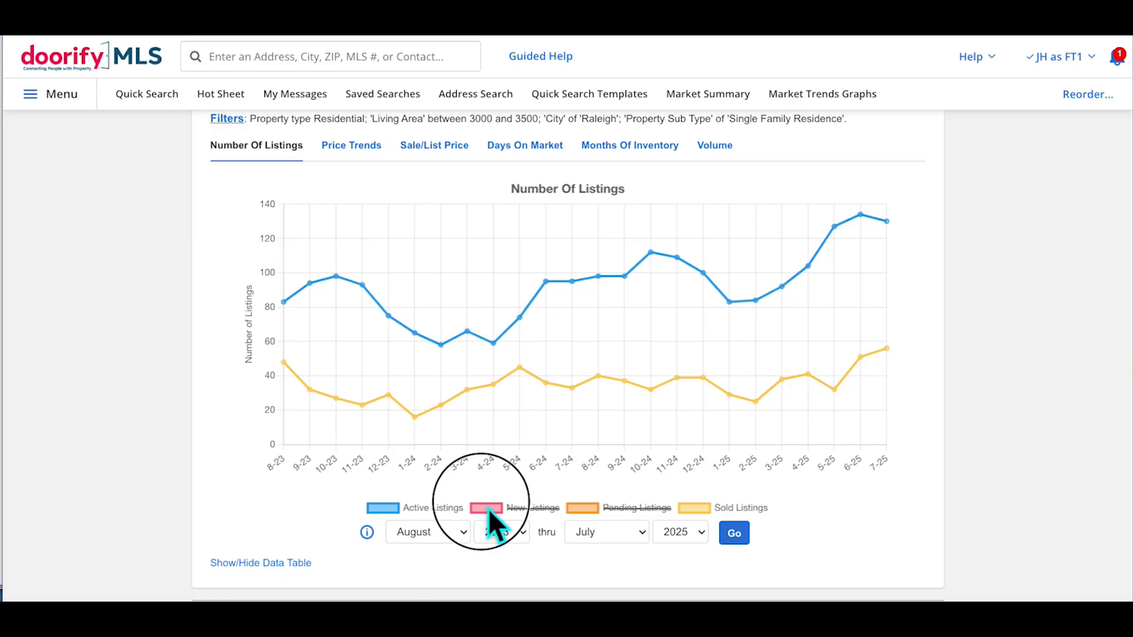
pyautogui.click(508, 511)
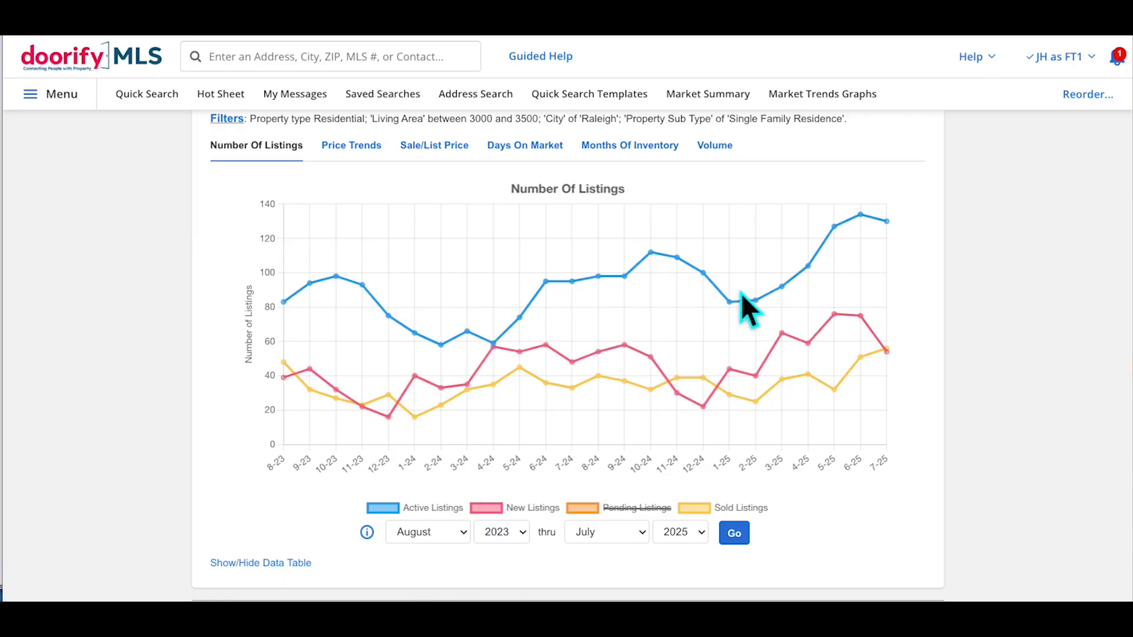
pyautogui.click(354, 147)
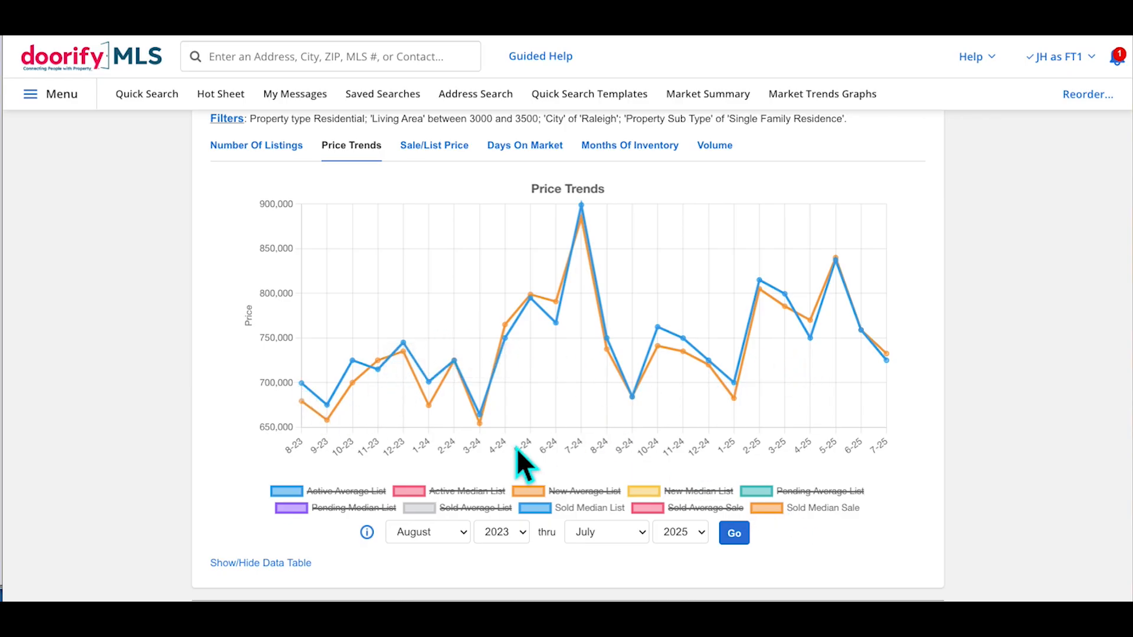
# Show and then hide the Active Average List line, and view the Sale/List Price graph
pyautogui.click(291, 491)
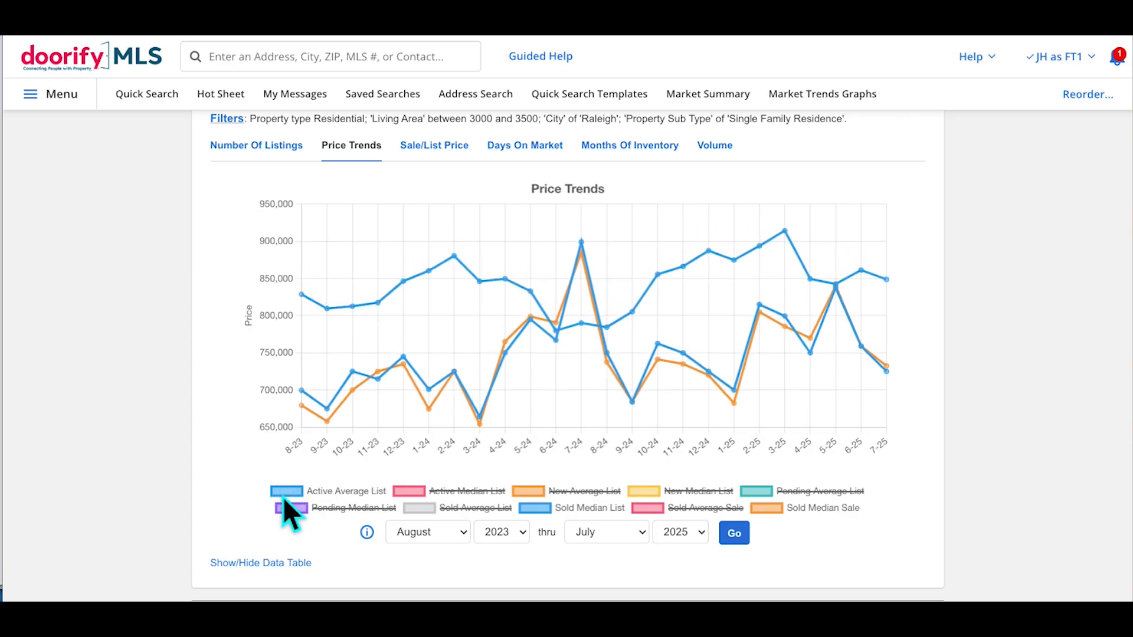
pyautogui.click(291, 493)
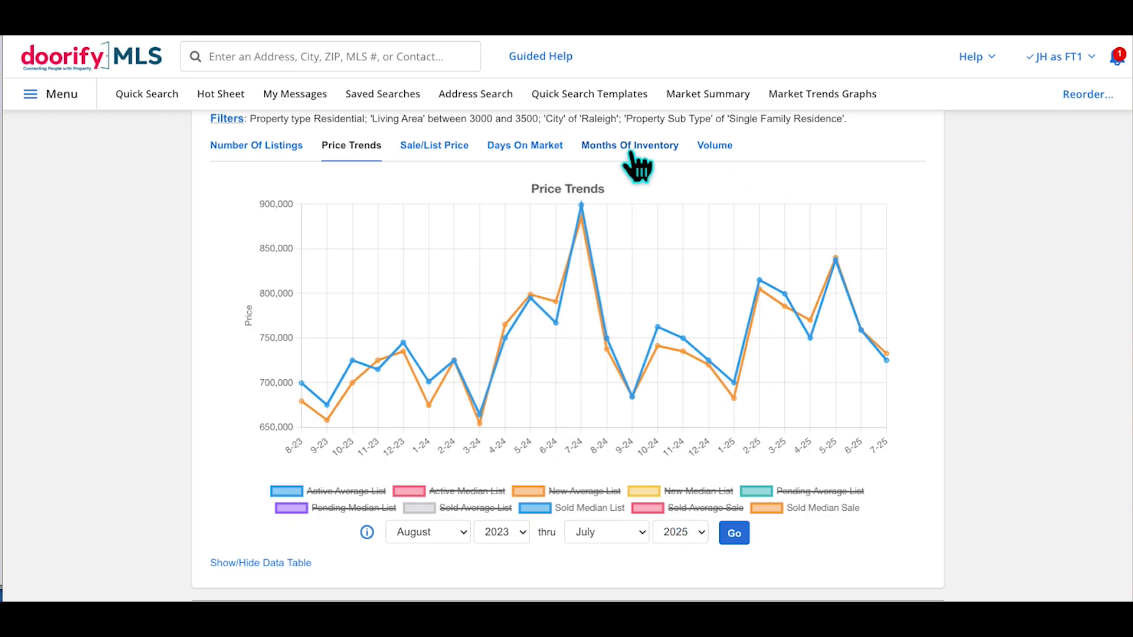
pyautogui.click(442, 158)
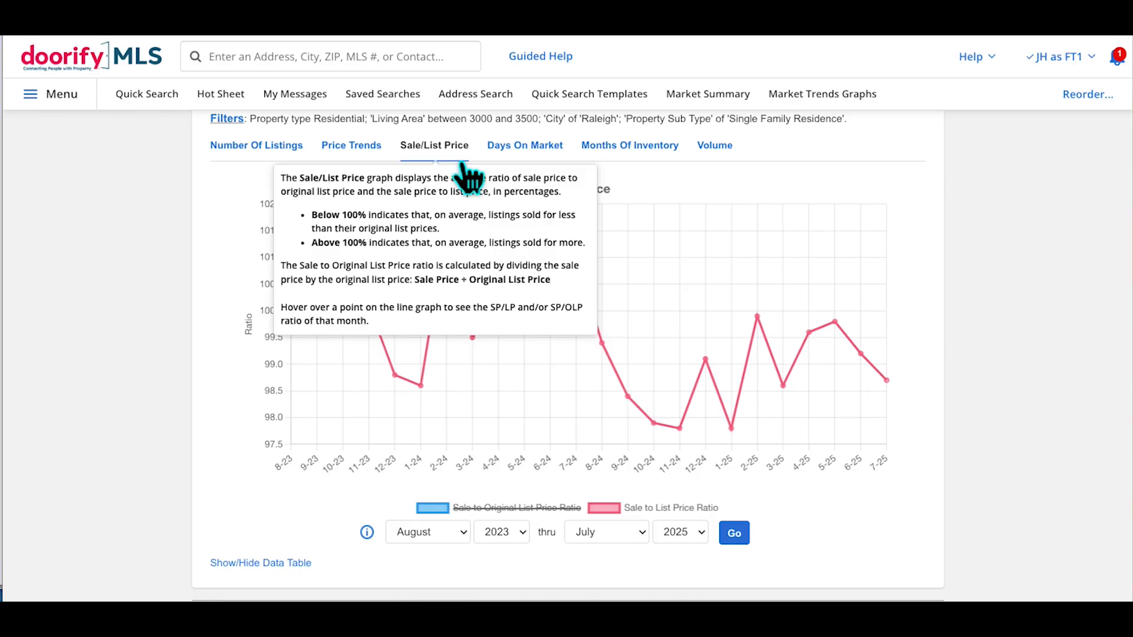
# Review the Days On Market graph, ending on the Months Of Inventory graph
pyautogui.click(528, 164)
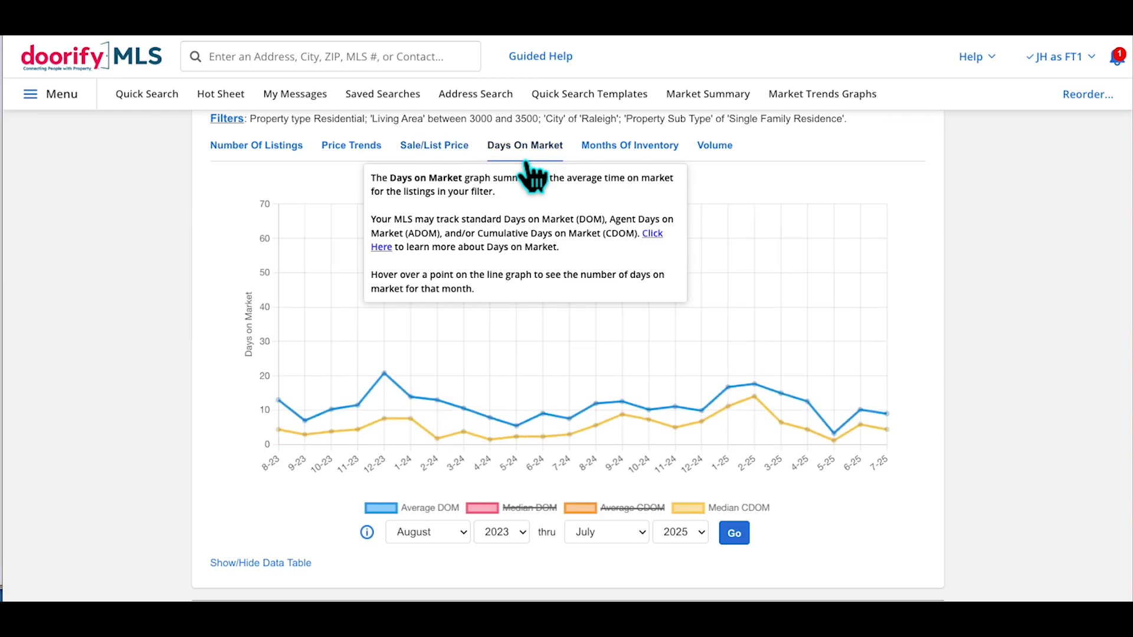
pyautogui.click(652, 156)
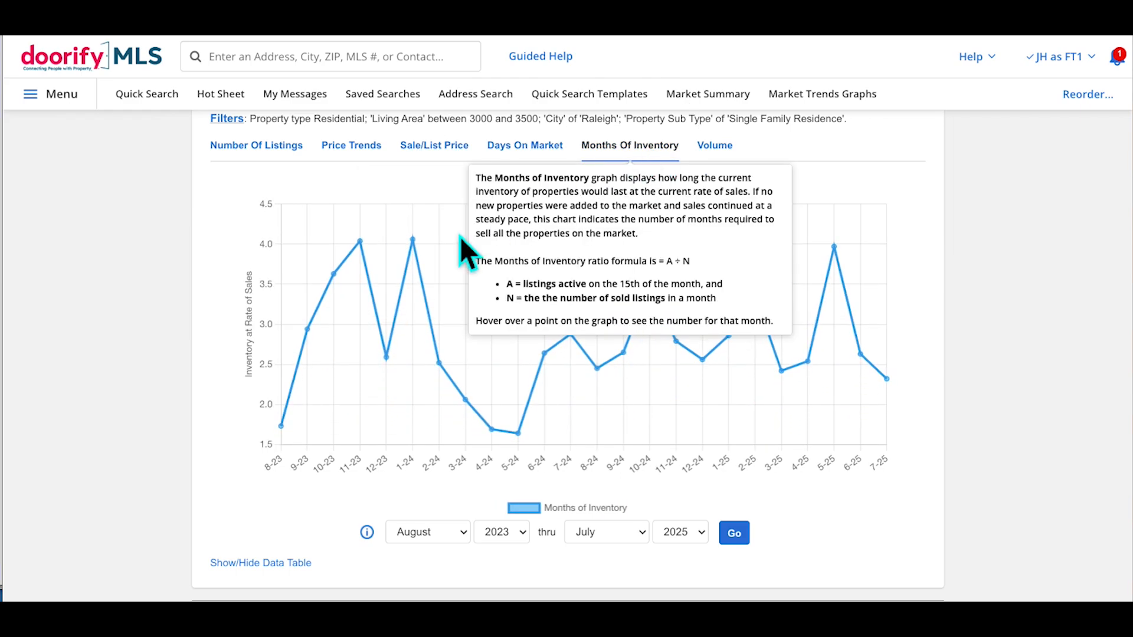
pyautogui.scroll(1, 709, 327)
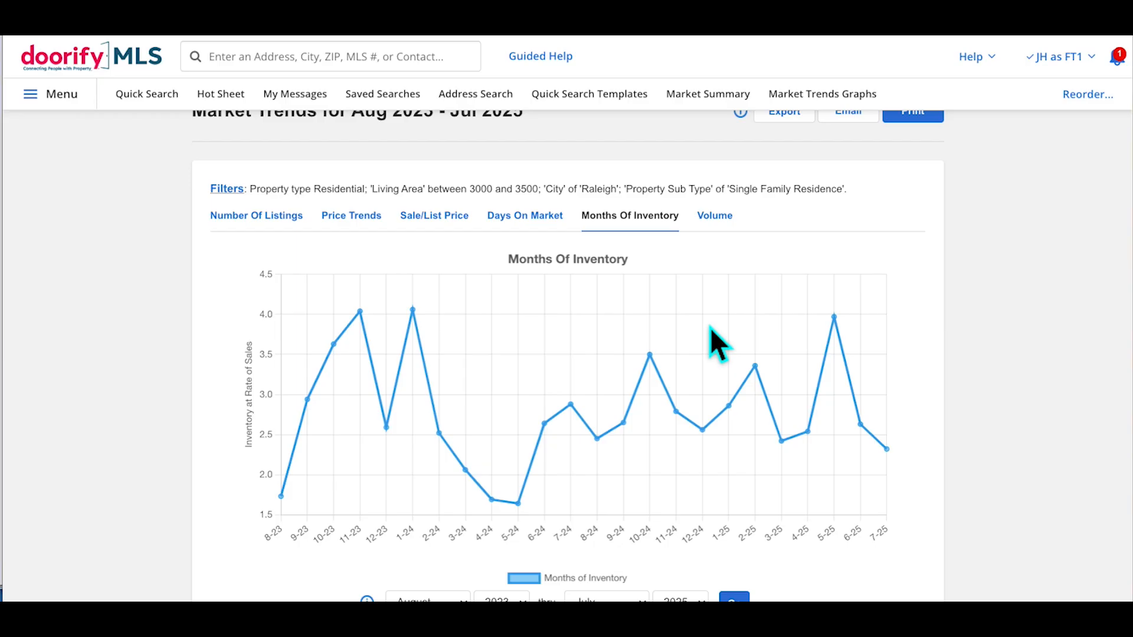
pyautogui.scroll(1, 709, 327)
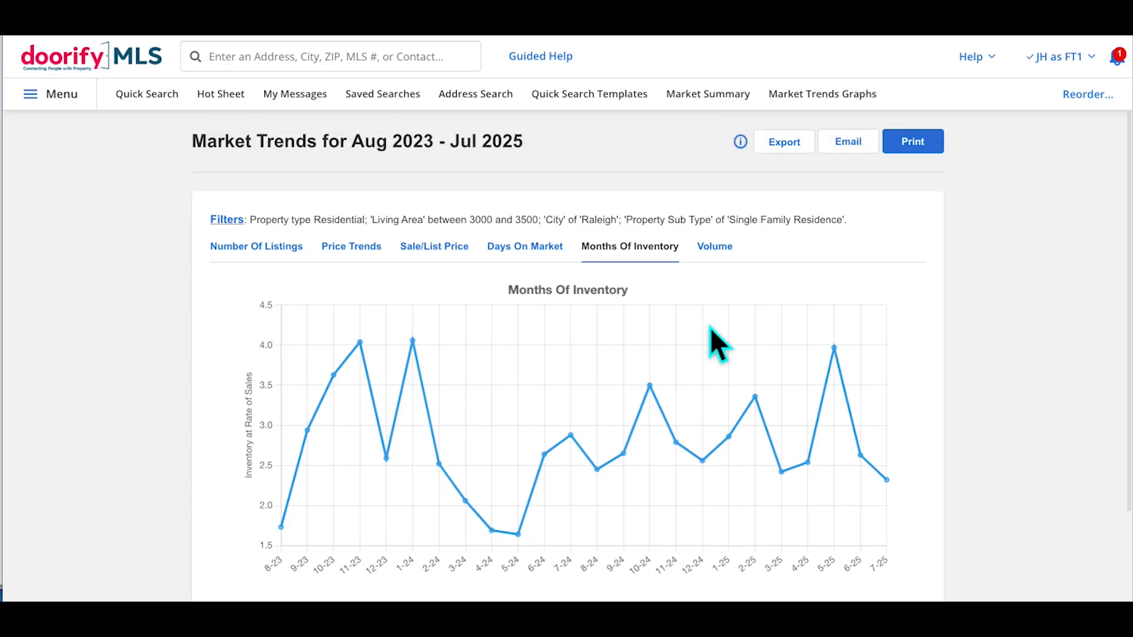
pyautogui.scroll(-2, 710, 327)
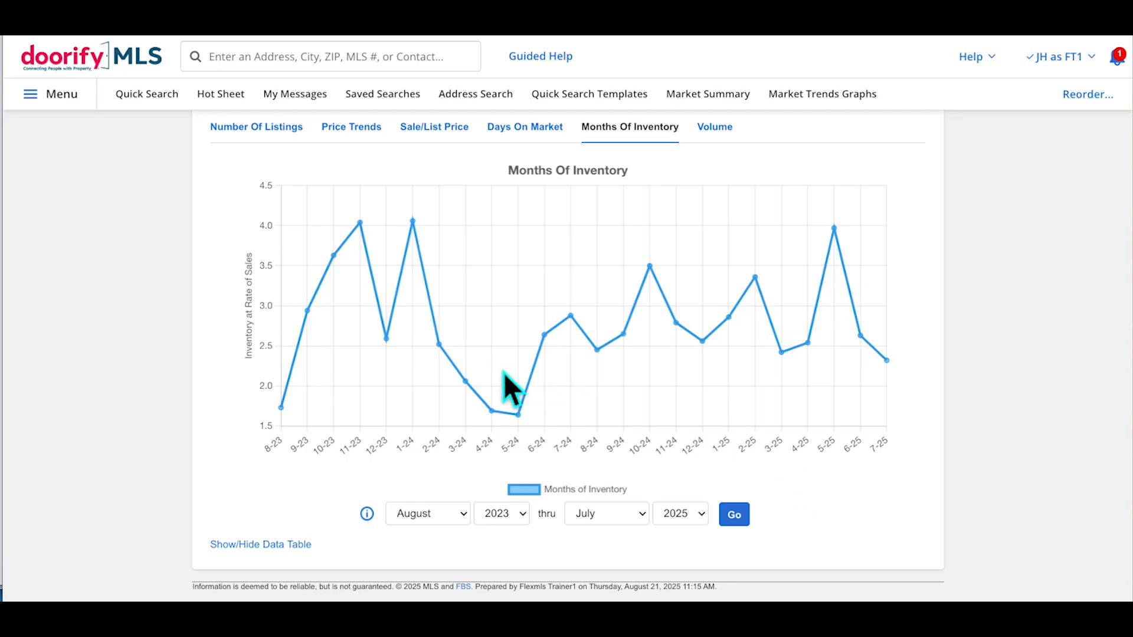
pyautogui.scroll(3, 504, 372)
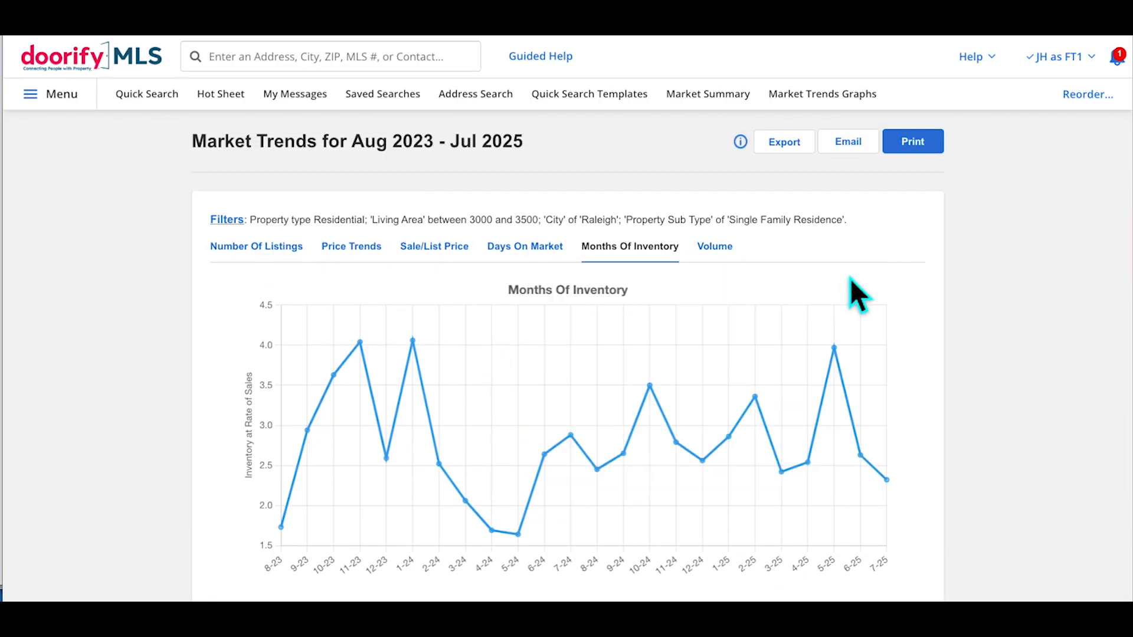
# Switch the trends filter to the '0 - Res Search Template' quick search
pyautogui.click(232, 223)
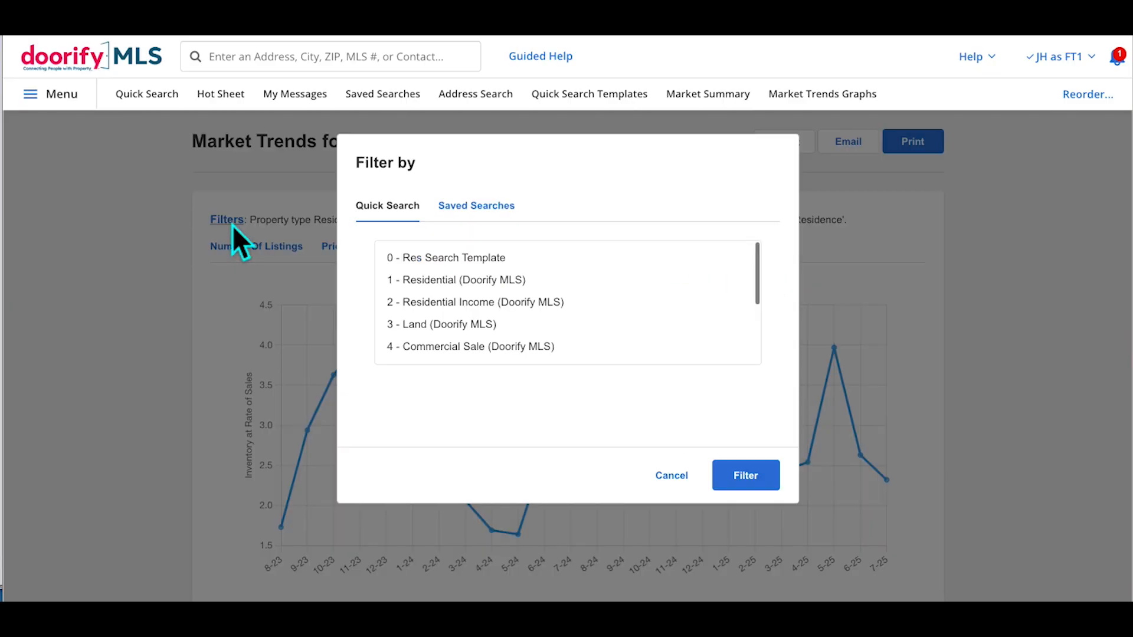
pyautogui.click(457, 261)
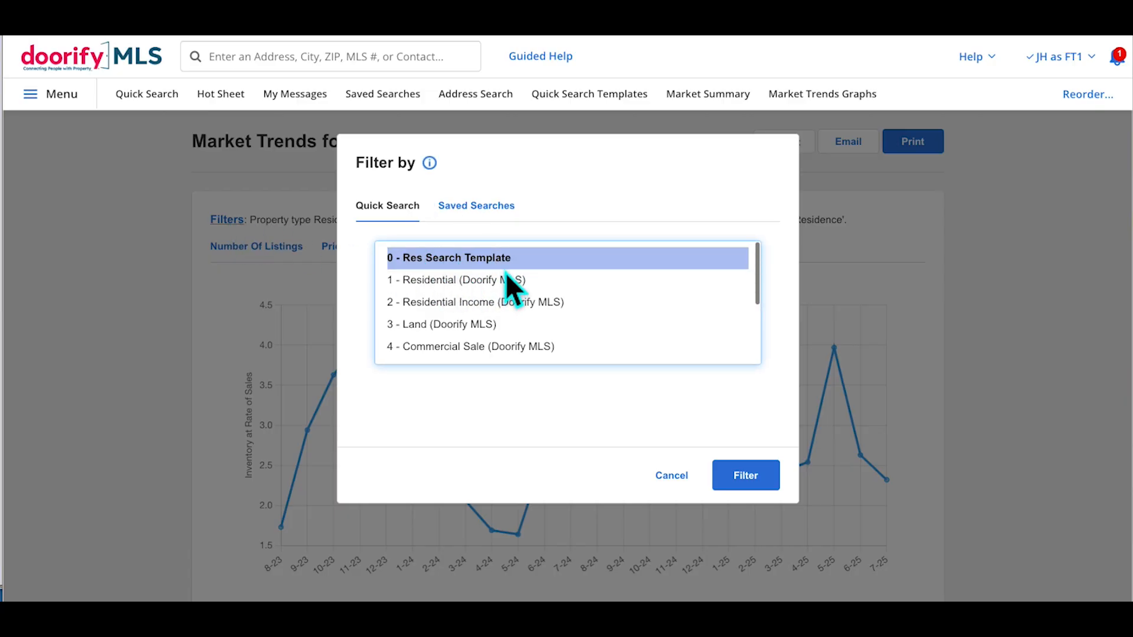
pyautogui.click(768, 486)
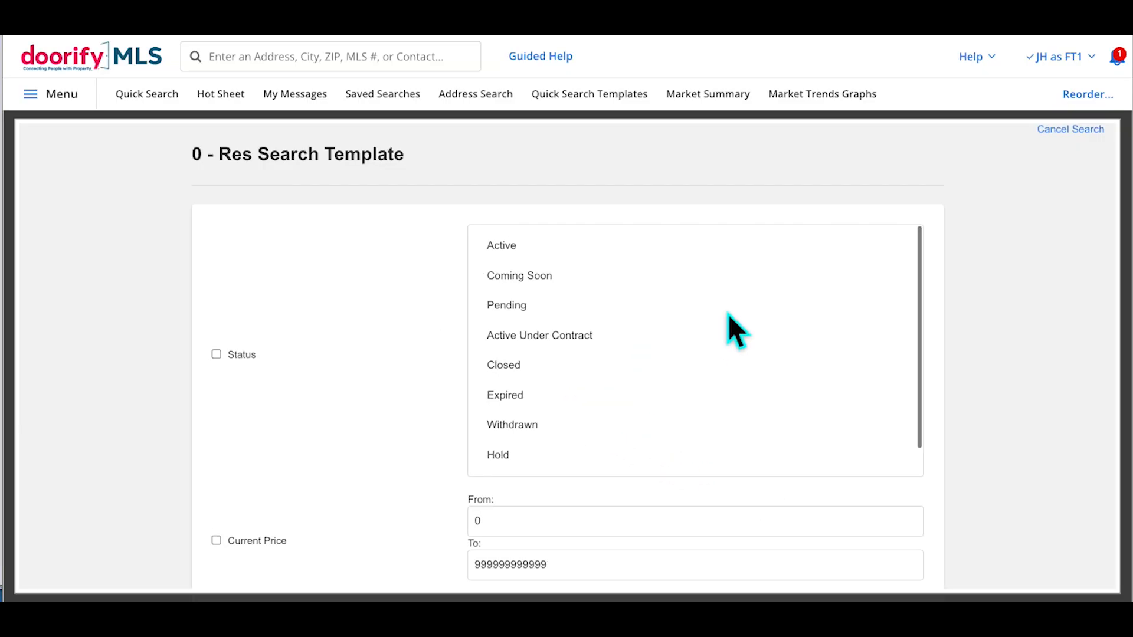
# Restrict the property type to Single Family Residence
pyautogui.scroll(-2, 402, 362)
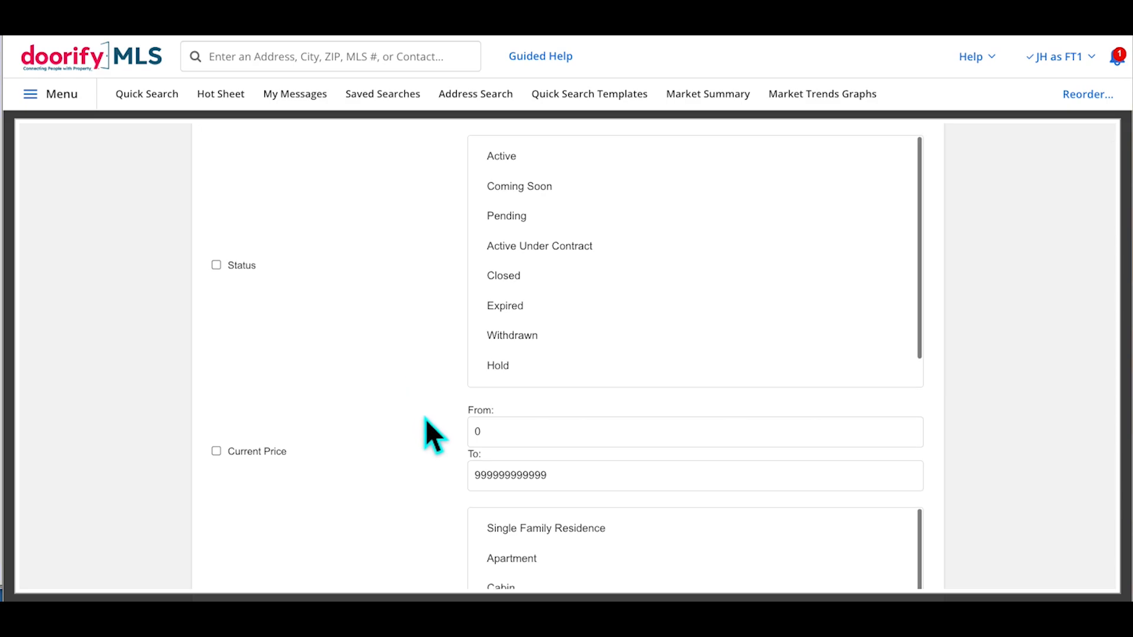
pyautogui.scroll(-2, 426, 418)
pyautogui.scroll(-3, 426, 418)
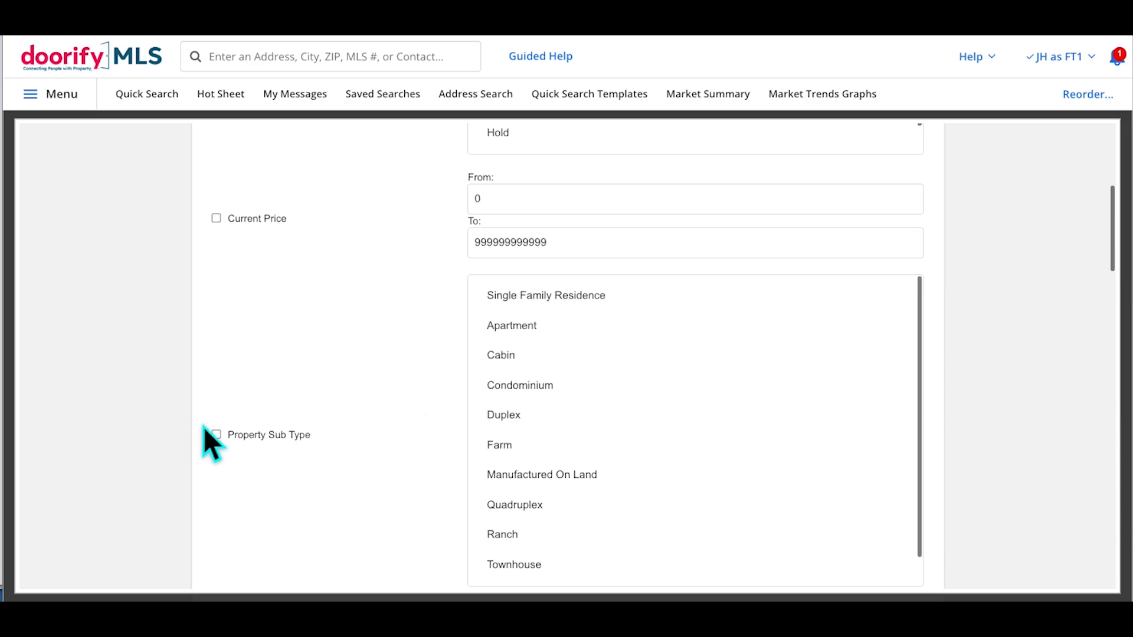
pyautogui.click(550, 302)
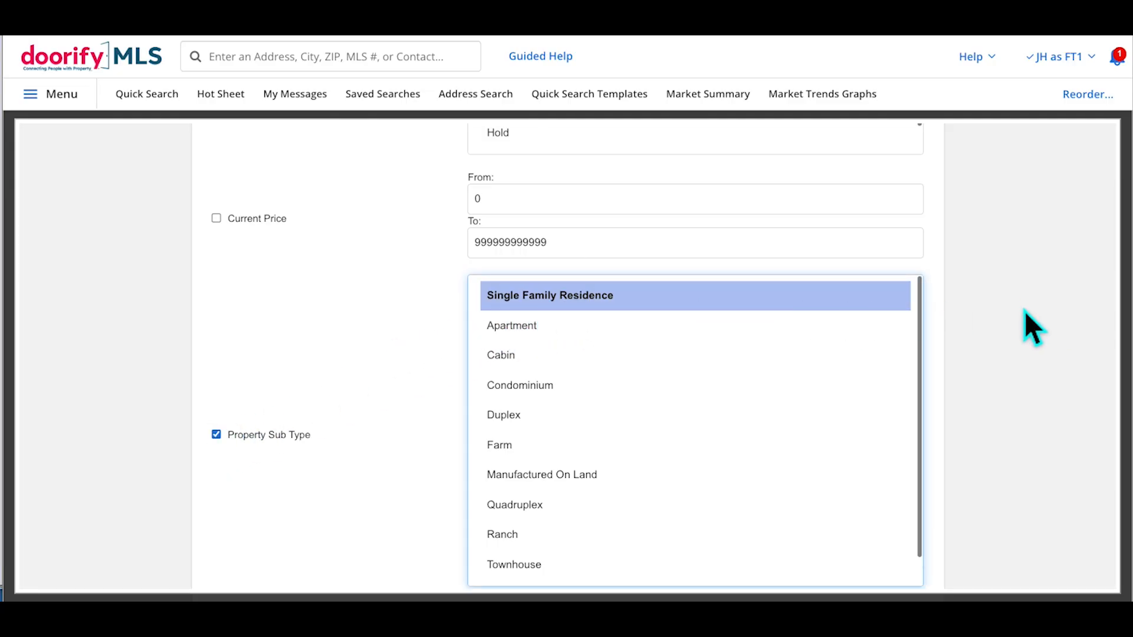
# Enter Governors Club as the Subdivision Name criterion from the 'governors' suggestions
pyautogui.scroll(-3, 1024, 311)
pyautogui.scroll(-3, 1024, 311)
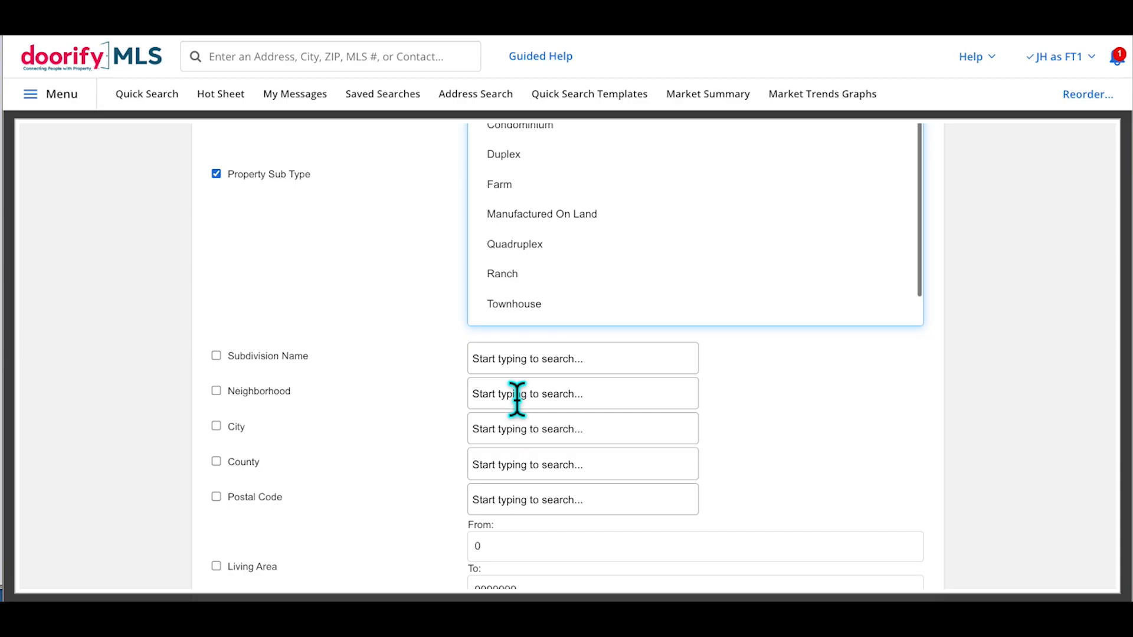
pyautogui.scroll(-1, 517, 398)
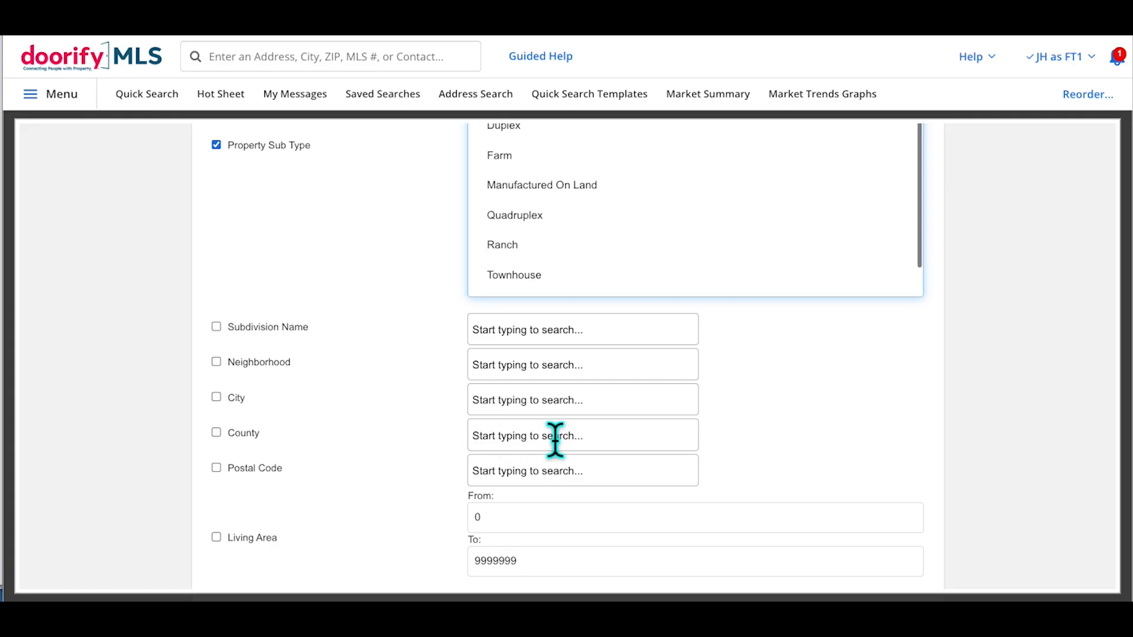
pyautogui.click(558, 341)
pyautogui.write('g')
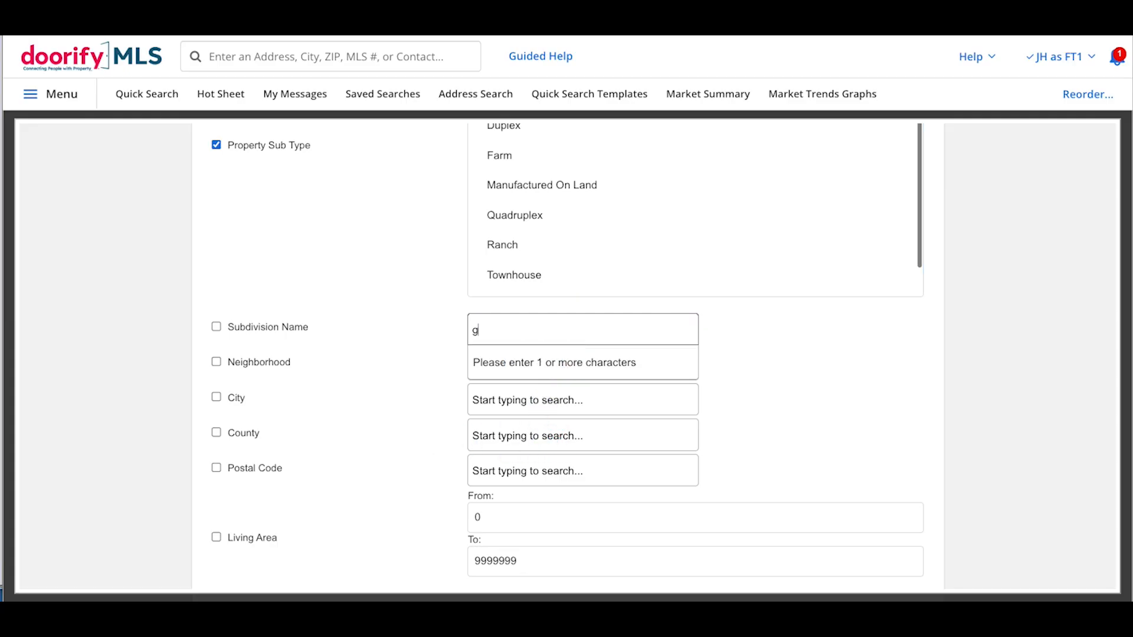
pyautogui.write('overnors')
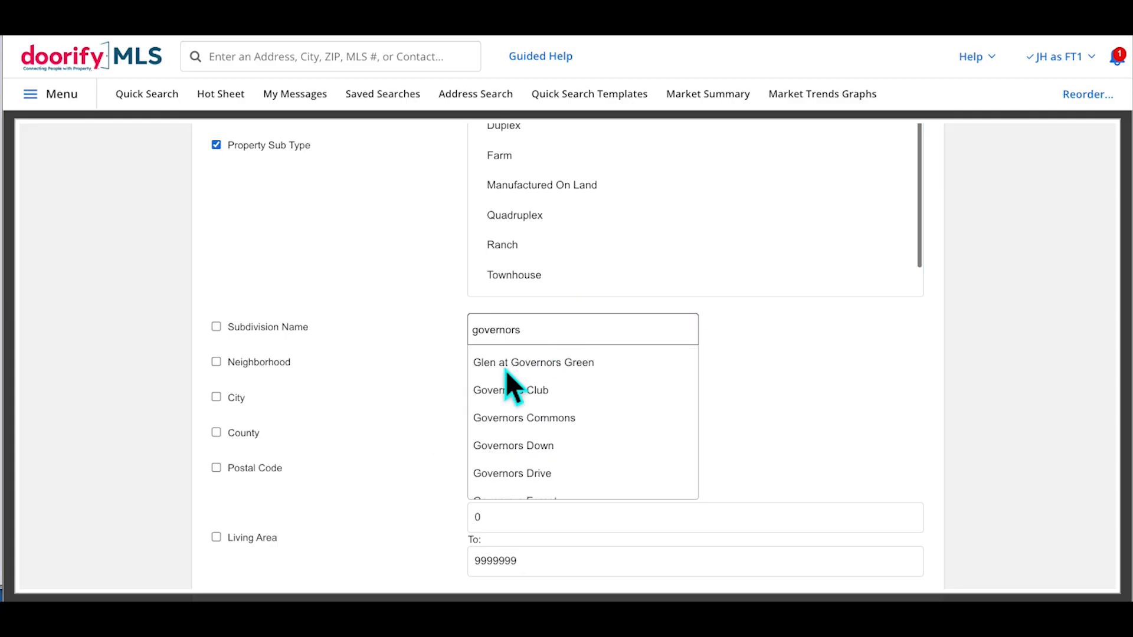
pyautogui.click(538, 392)
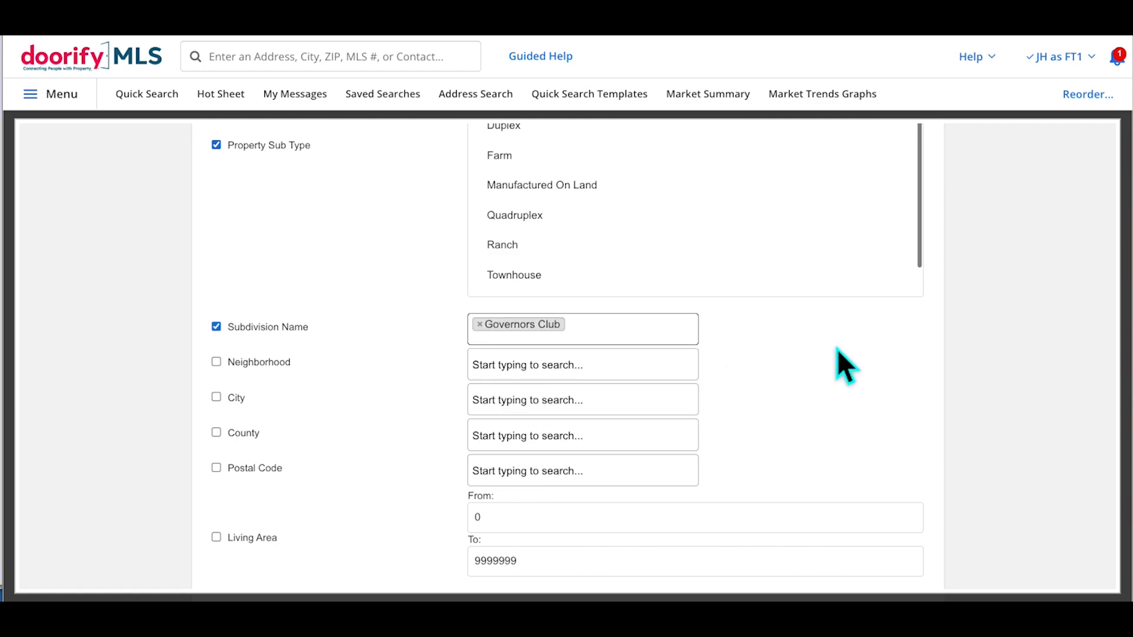
pyautogui.click(818, 342)
pyautogui.scroll(-3, 818, 343)
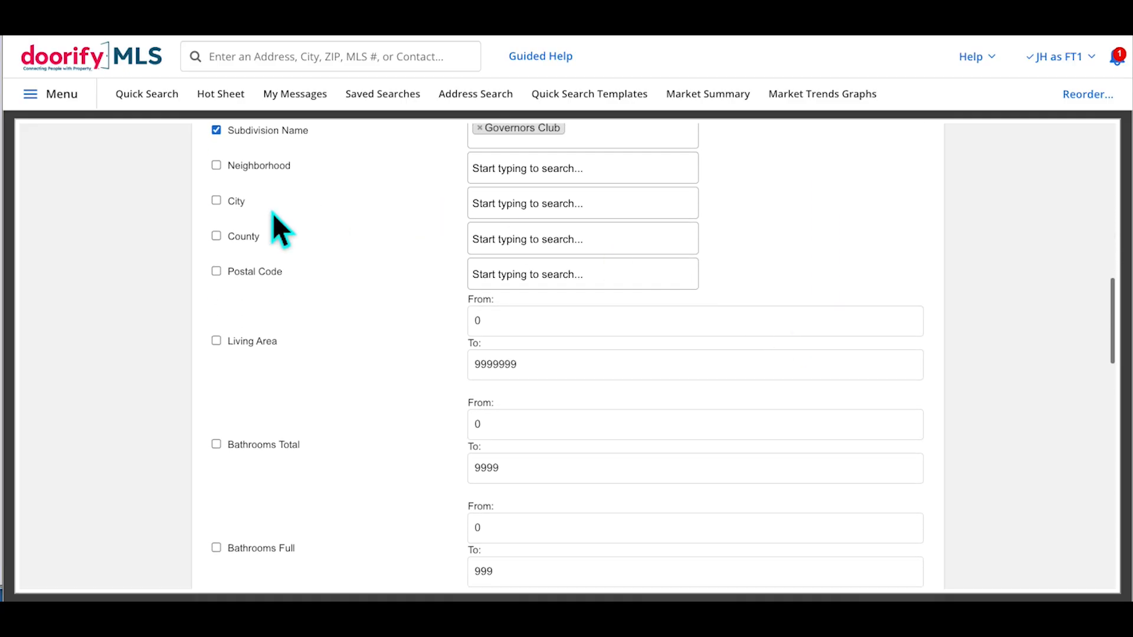
pyautogui.scroll(-3, 387, 295)
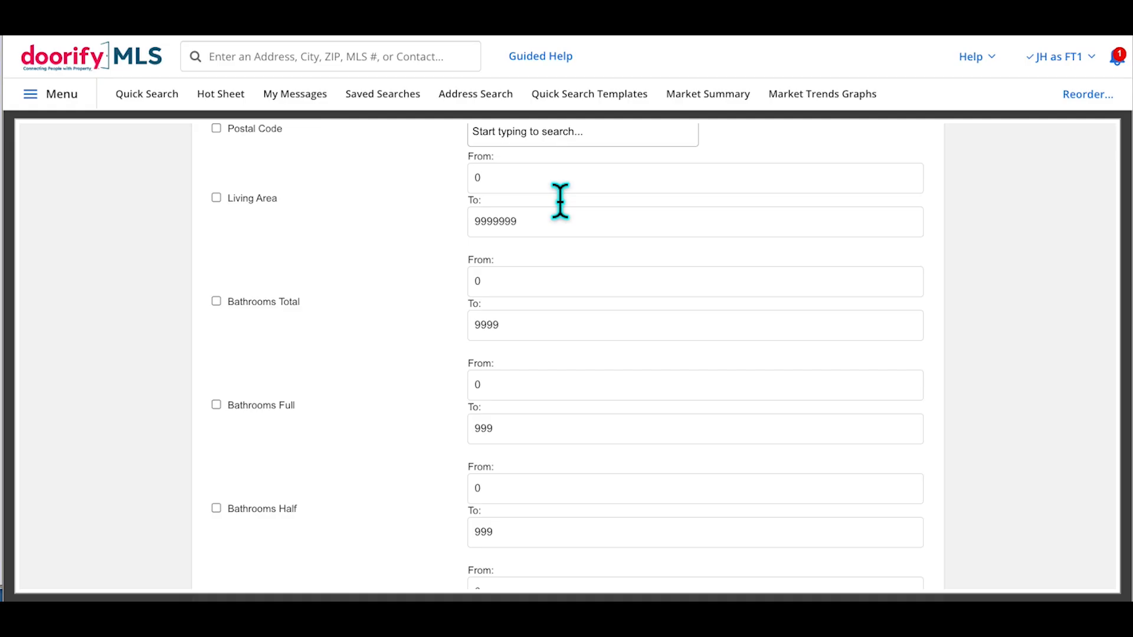
pyautogui.scroll(-10, 415, 374)
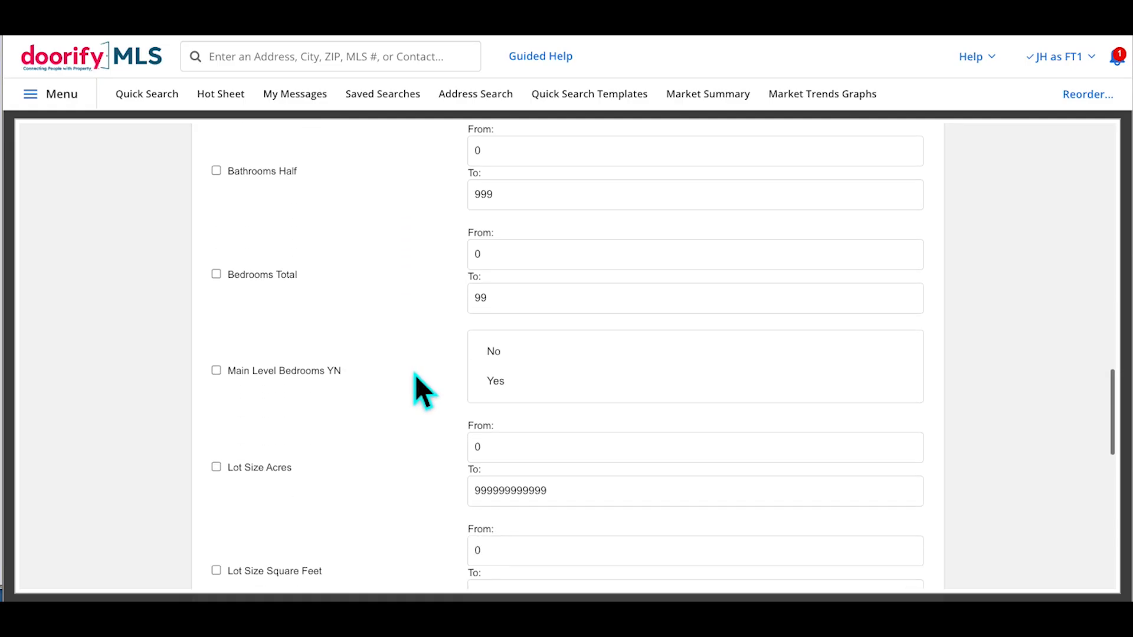
pyautogui.scroll(-8, 415, 374)
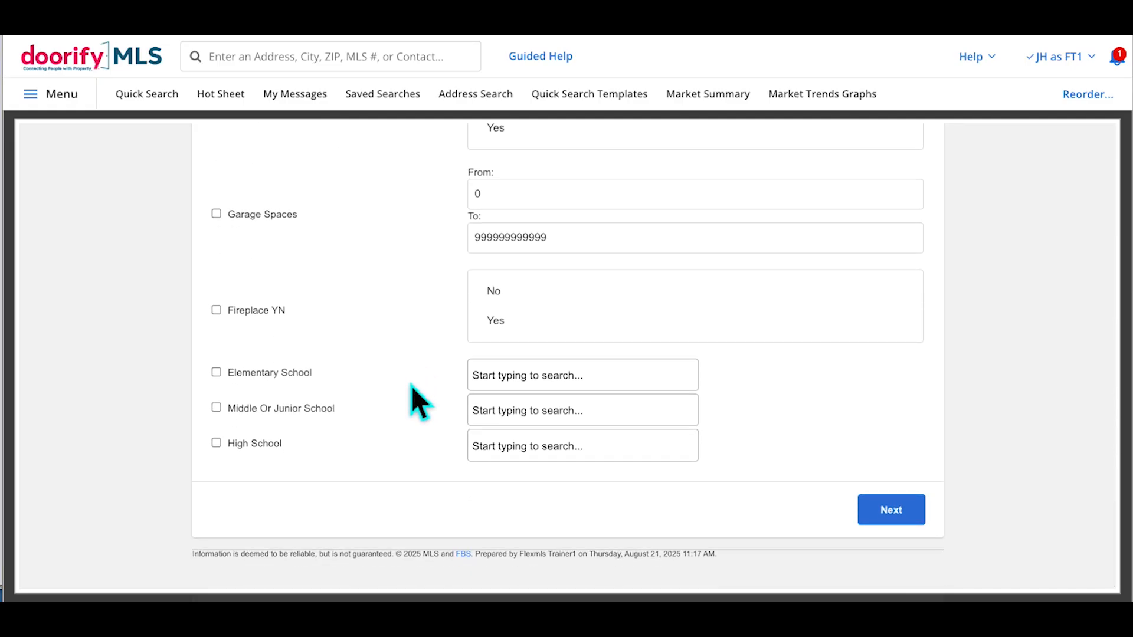
# Run the search and display the Governors Club Number Of Listings graph
pyautogui.click(901, 524)
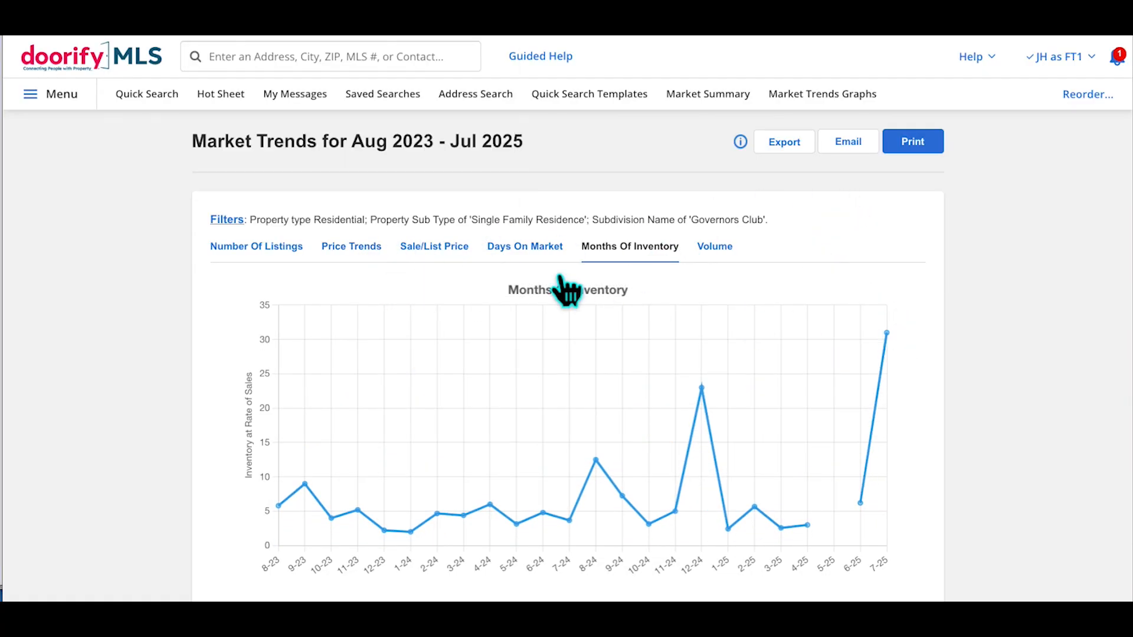
pyautogui.moveTo(255, 267)
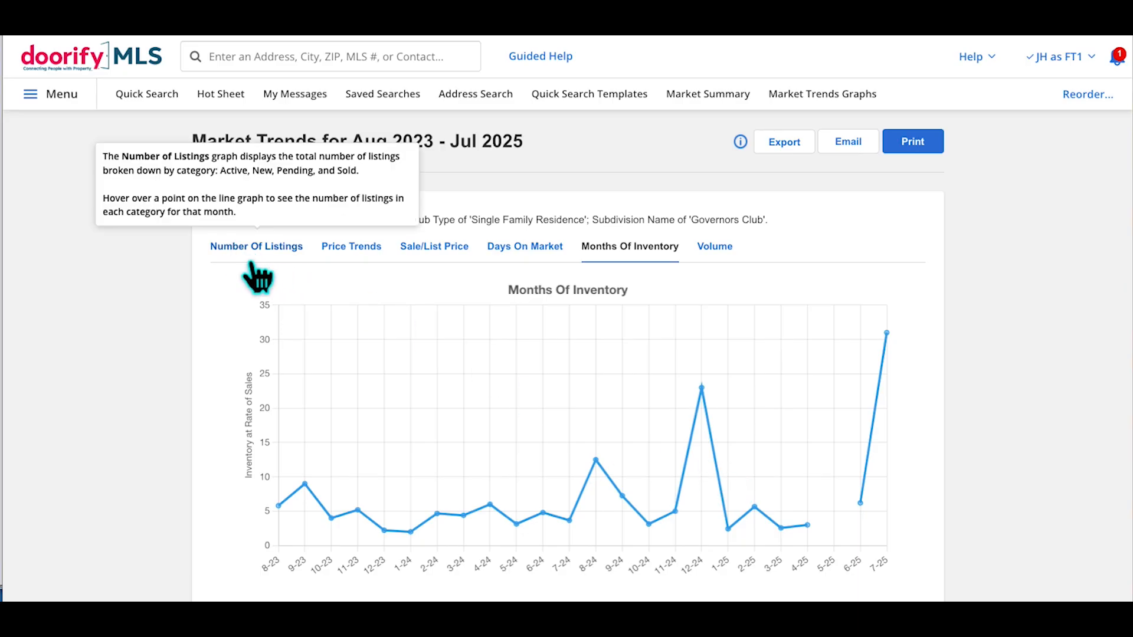
pyautogui.click(256, 266)
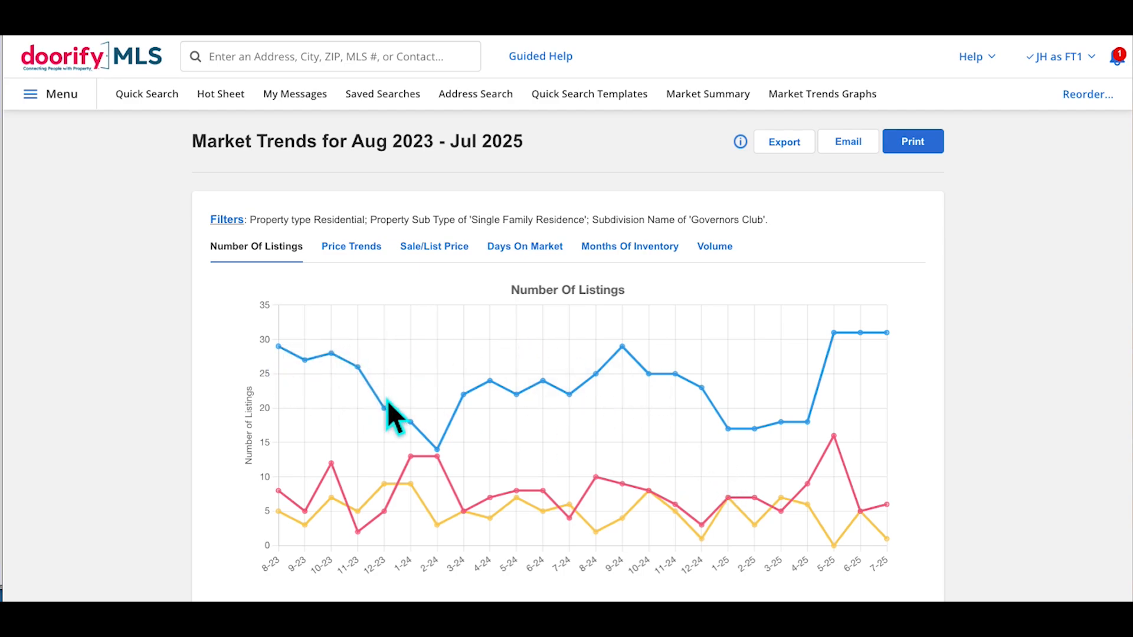
pyautogui.scroll(-1, 628, 398)
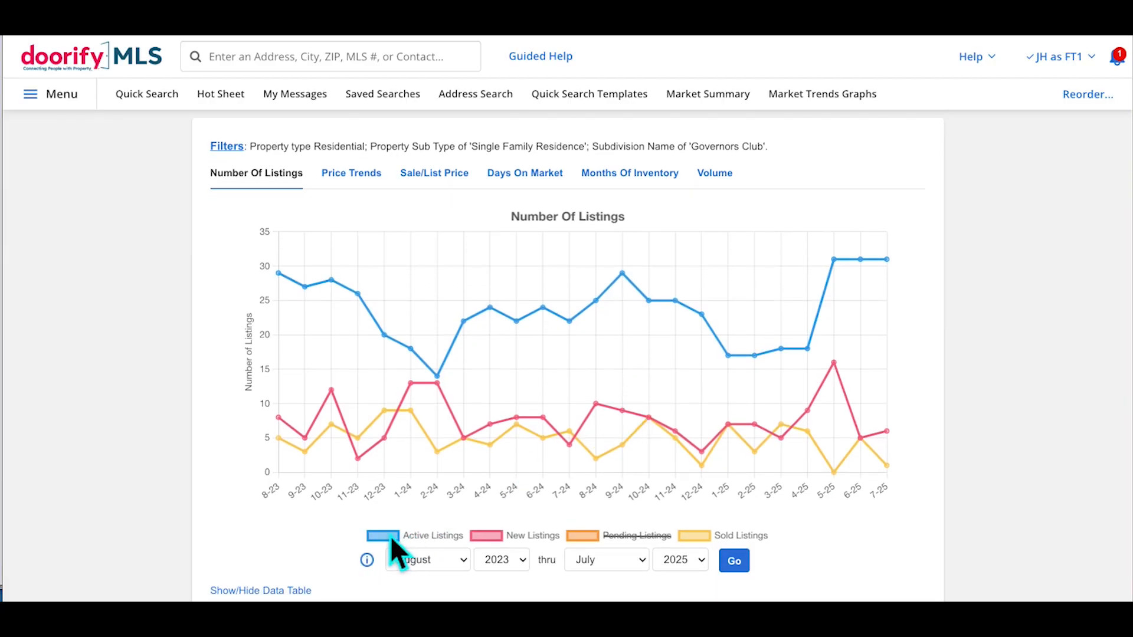
# Hide the Active Listings line and show the data table beneath the chart
pyautogui.click(391, 537)
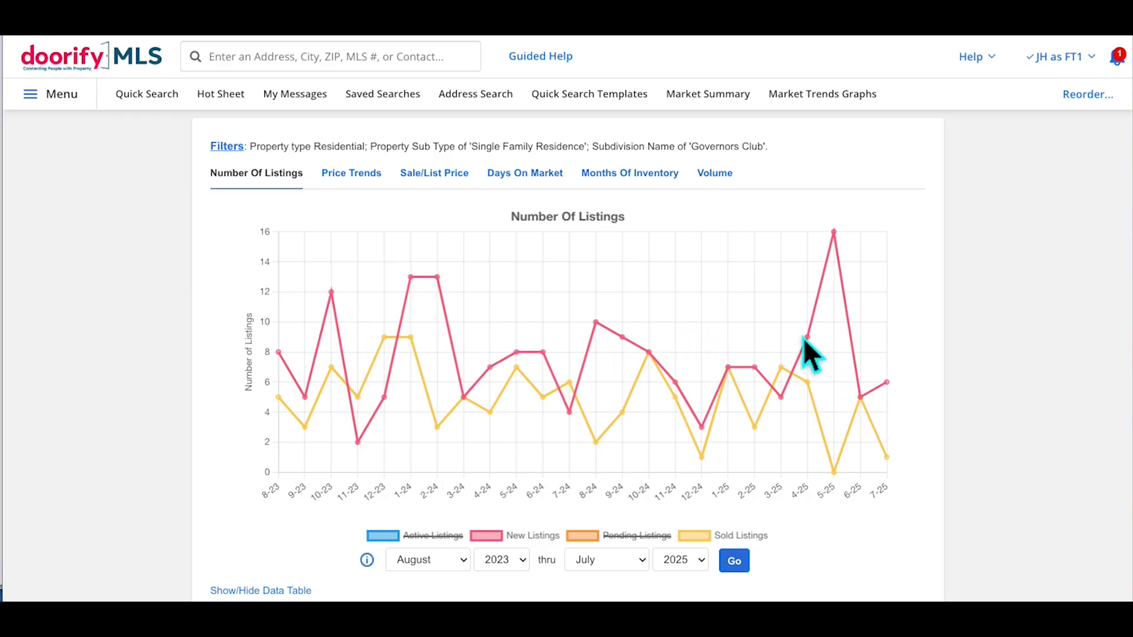
pyautogui.scroll(-2, 986, 471)
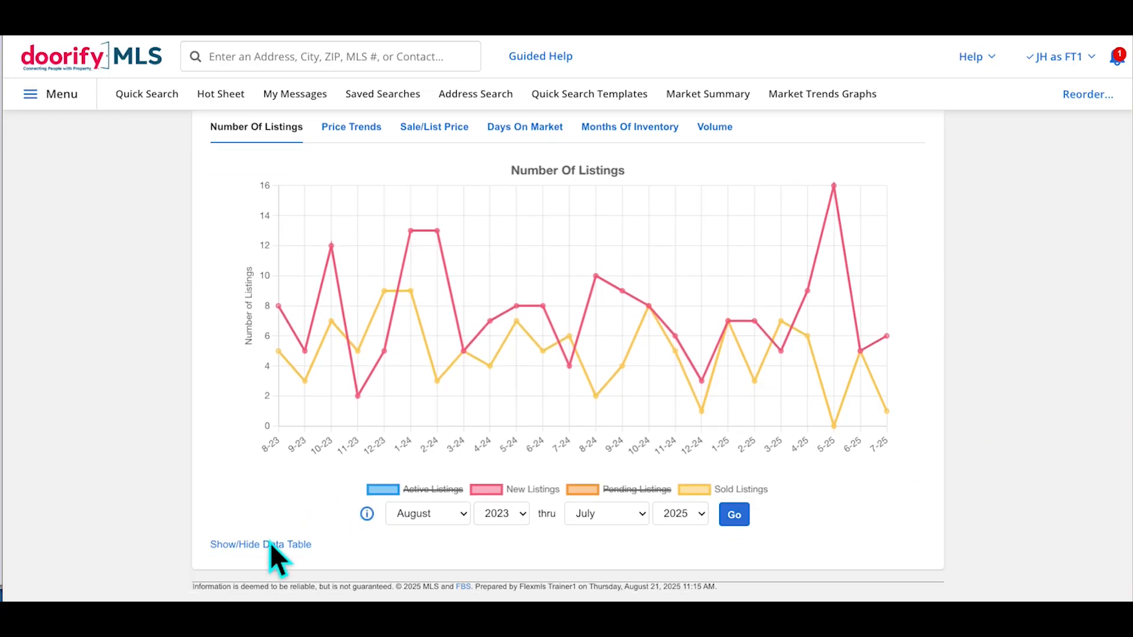
pyautogui.click(275, 545)
pyautogui.scroll(-3, 288, 474)
pyautogui.scroll(-4, 289, 475)
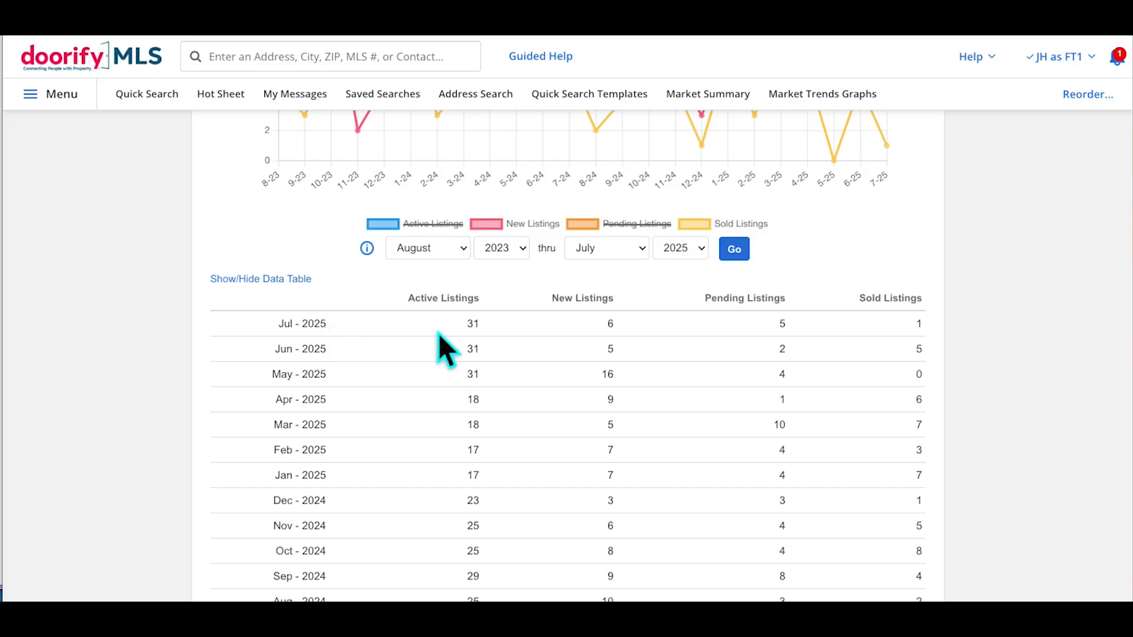
pyautogui.scroll(4, 480, 336)
pyautogui.moveTo(840, 136)
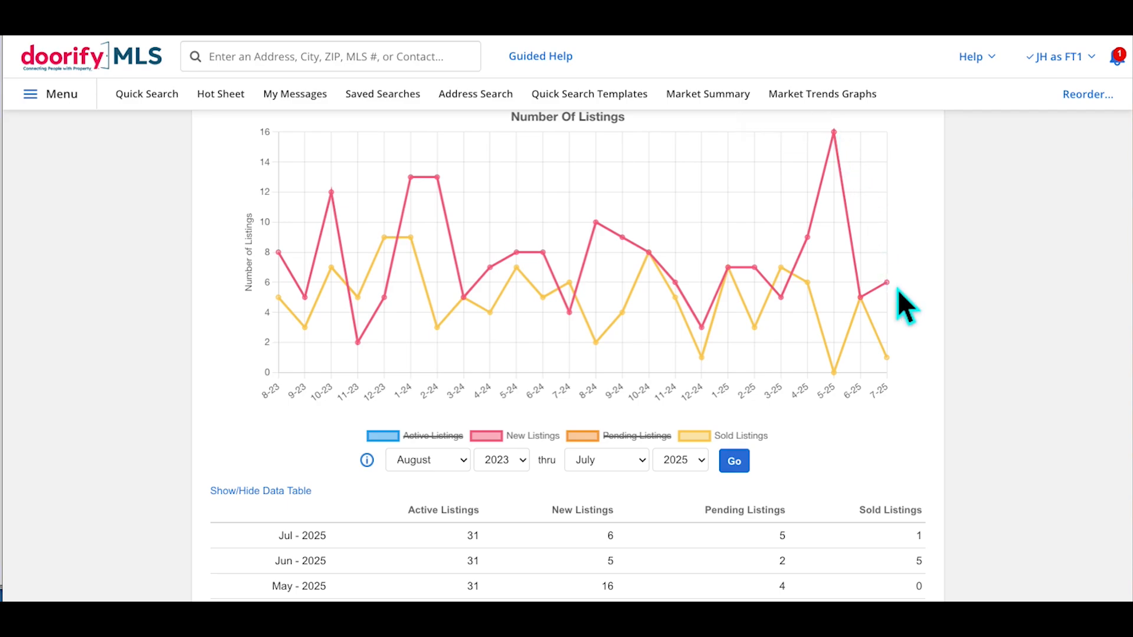
pyautogui.scroll(-1, 721, 364)
pyautogui.scroll(-2, 419, 505)
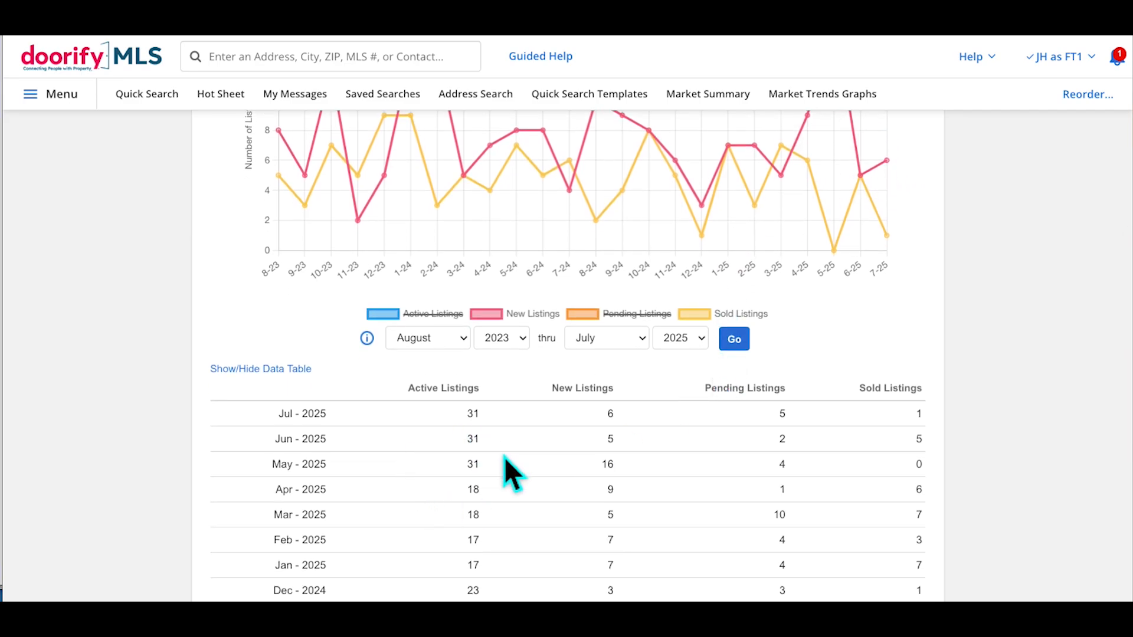
pyautogui.scroll(-2, 508, 471)
pyautogui.scroll(-5, 504, 373)
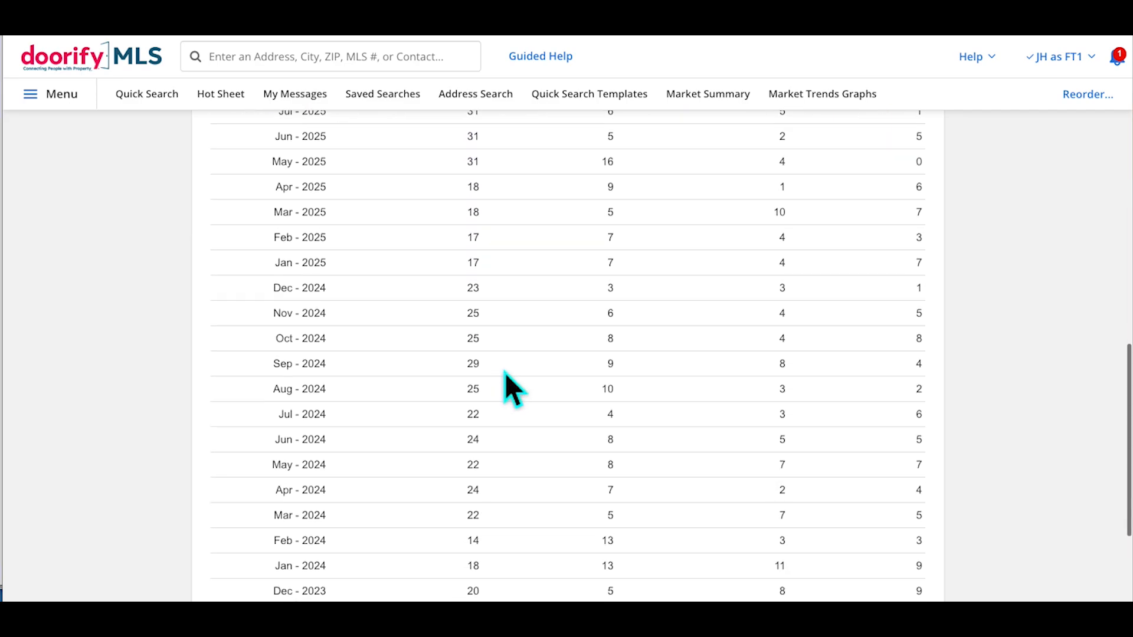
pyautogui.scroll(10, 505, 373)
pyautogui.scroll(2, 511, 387)
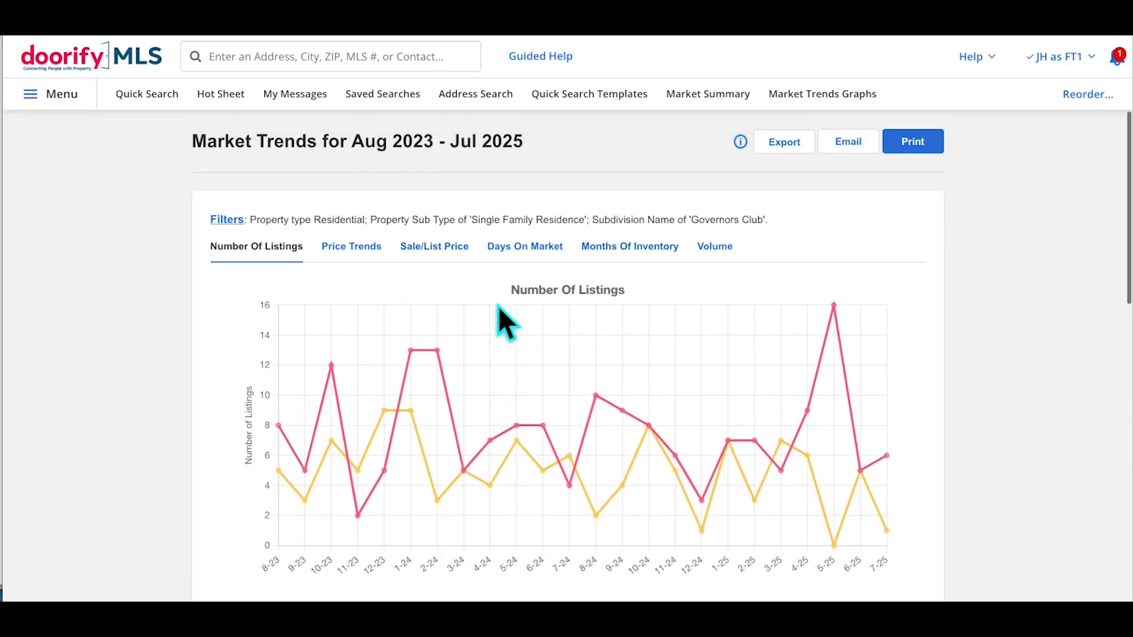
# Review the Governors Club Price Trends graph
pyautogui.click(381, 264)
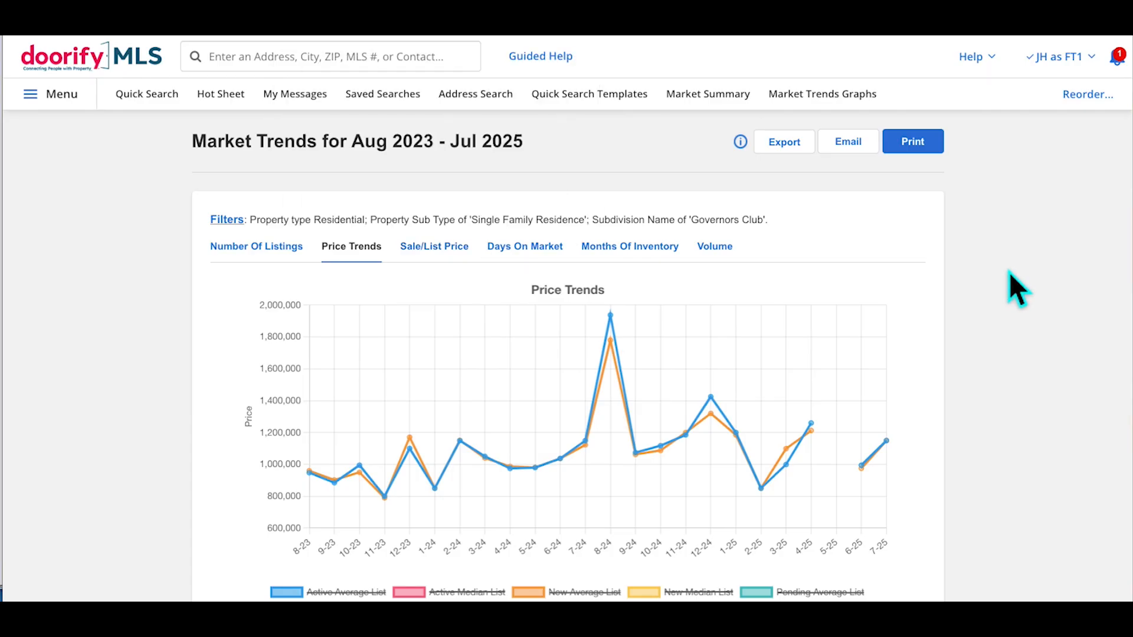
pyautogui.scroll(-10, 1008, 272)
pyautogui.scroll(10, 1010, 273)
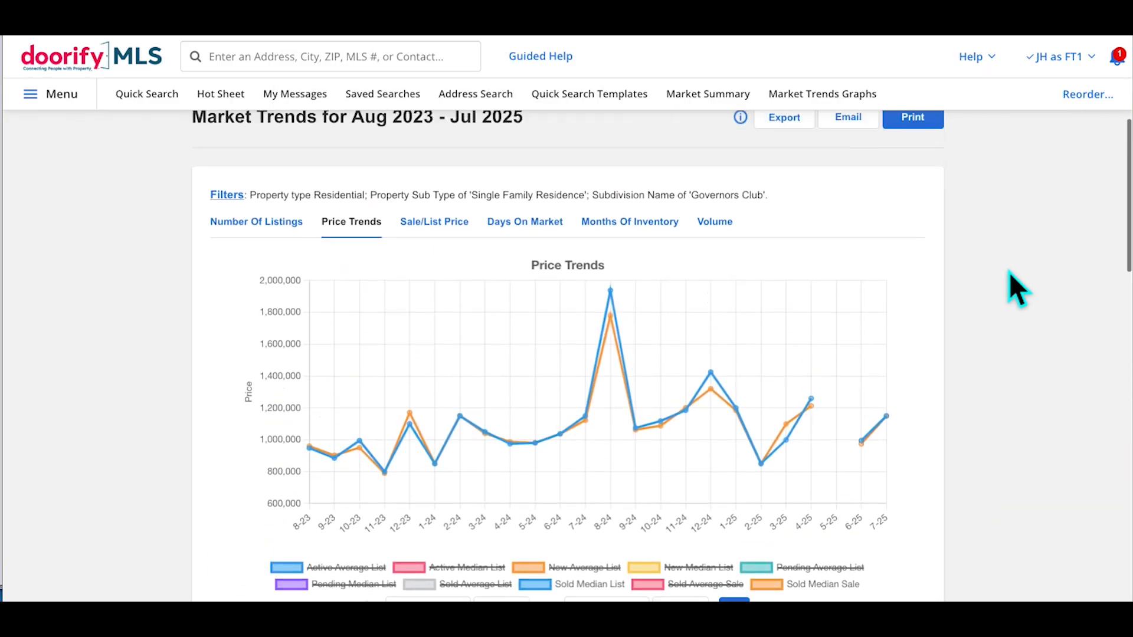
pyautogui.scroll(-1, 1009, 271)
pyautogui.scroll(1, 1008, 271)
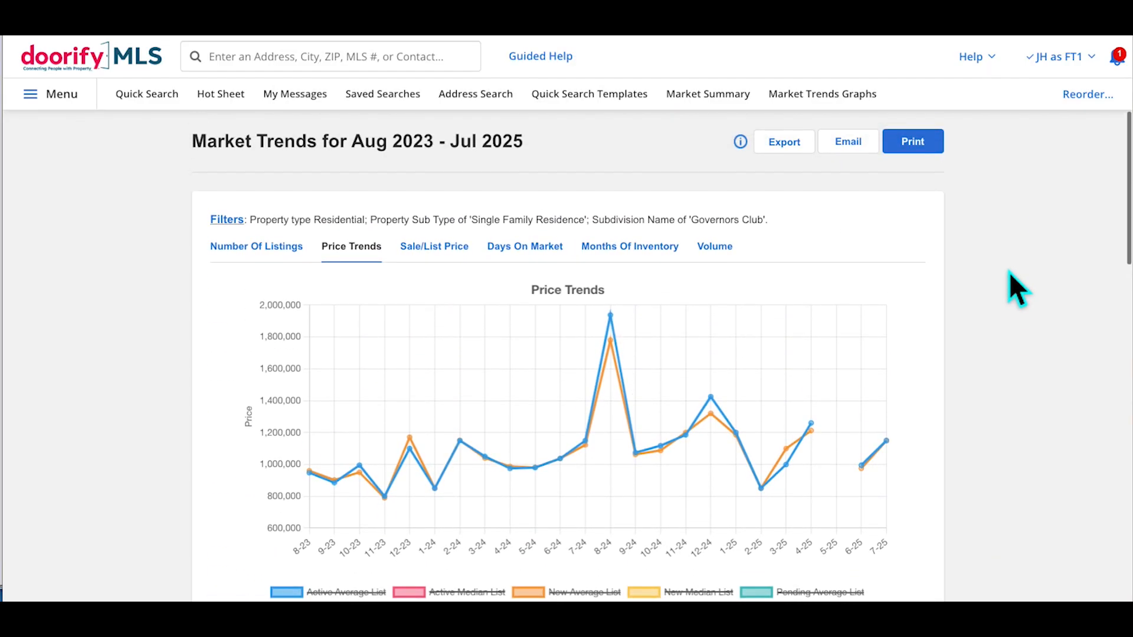
pyautogui.scroll(-2, 1008, 272)
pyautogui.scroll(2, 1007, 254)
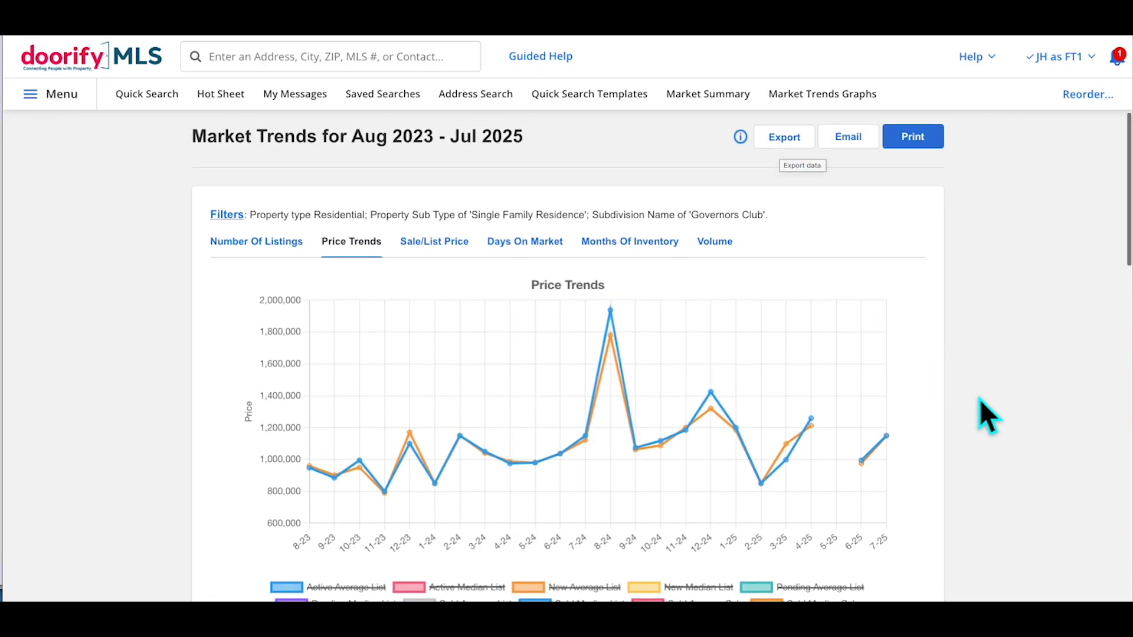
# Export all downloaded market trends data to a CSV spreadsheet
pyautogui.scroll(-10, 979, 399)
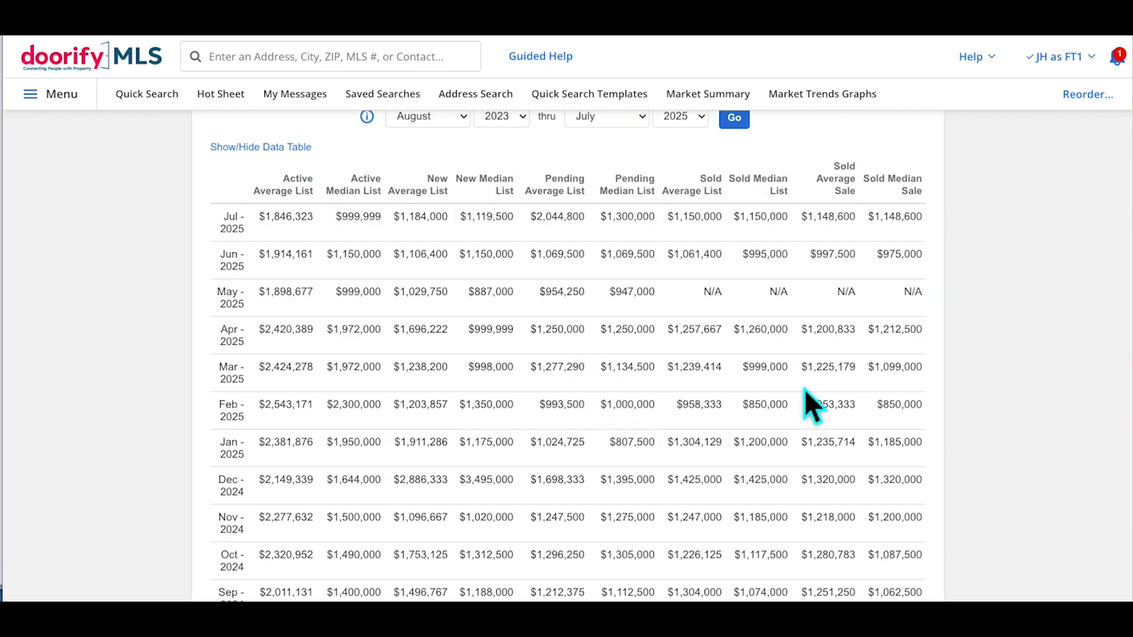
pyautogui.scroll(10, 967, 425)
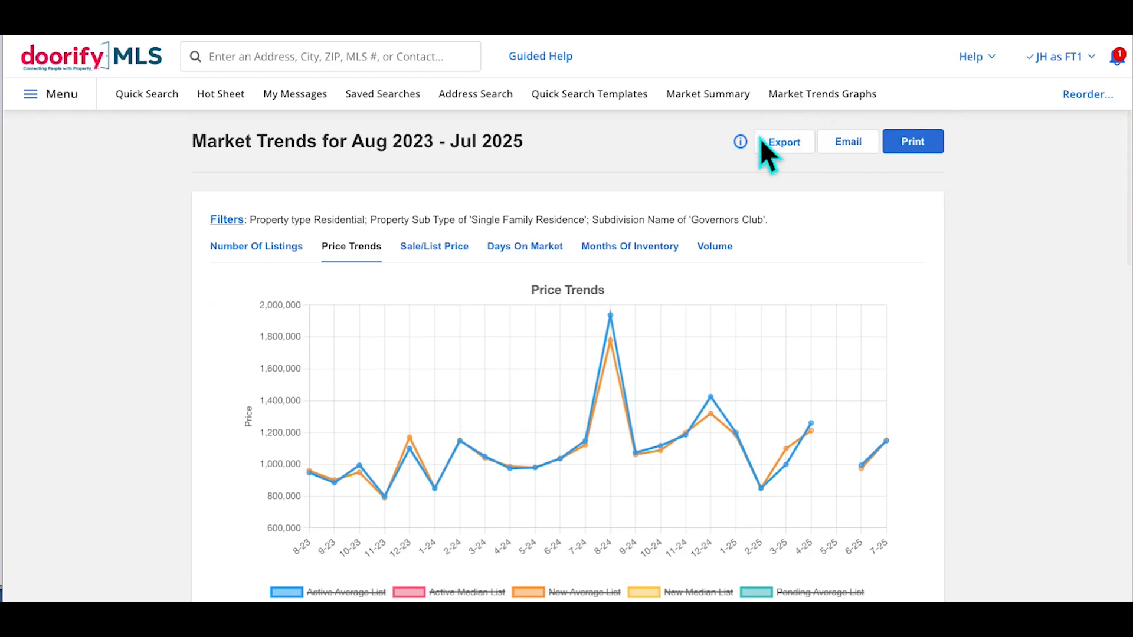
pyautogui.click(797, 161)
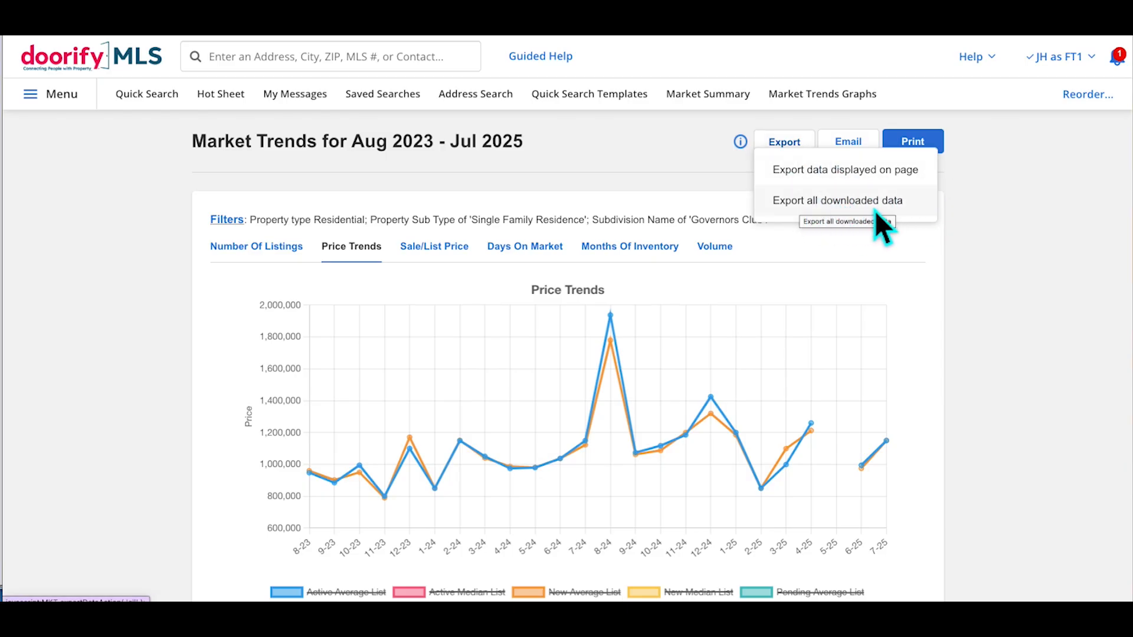
pyautogui.click(832, 203)
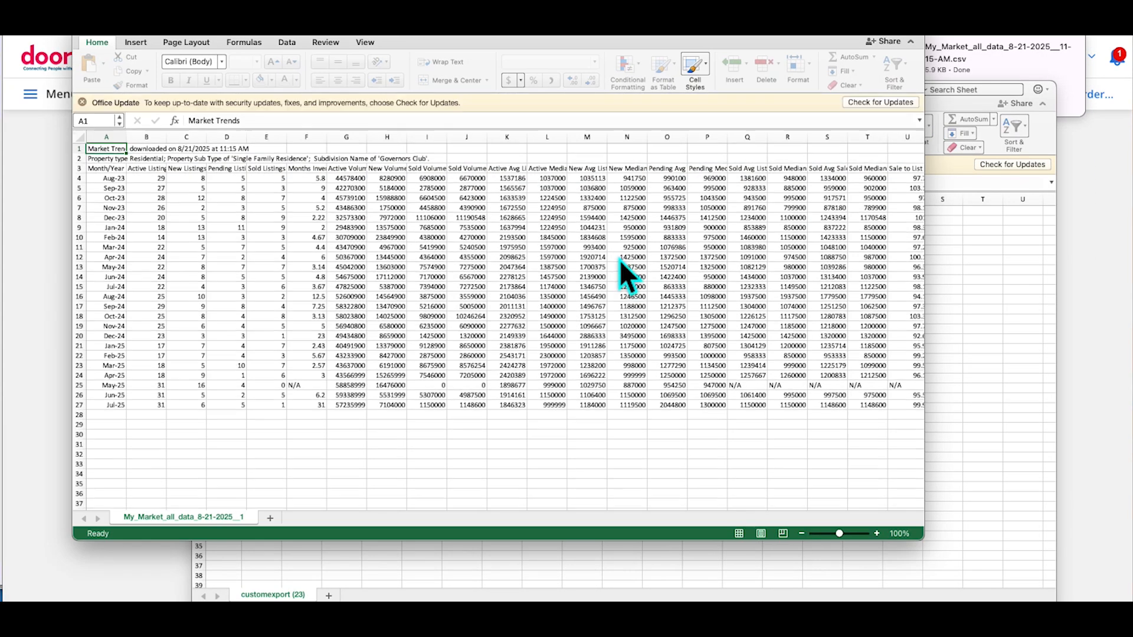
# Minimize the My_Market_all_data and customexport (23) Excel windows to return to Flexmls
pyautogui.hscroll(15, 410, 346)
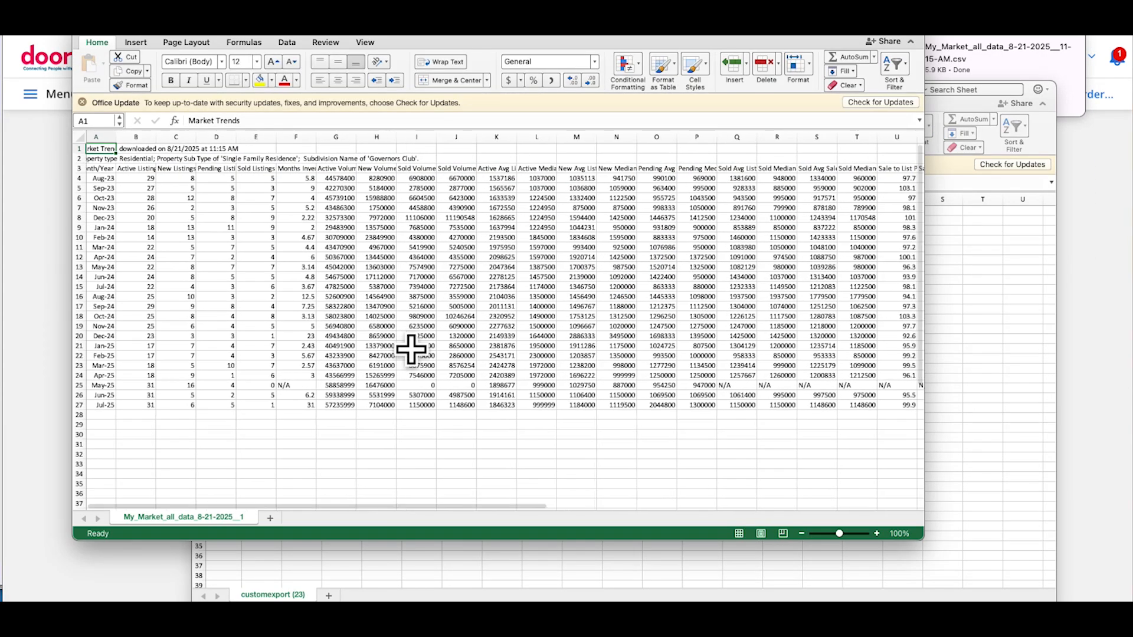
pyautogui.hscroll(-5, 411, 350)
pyautogui.hscroll(-15, 411, 350)
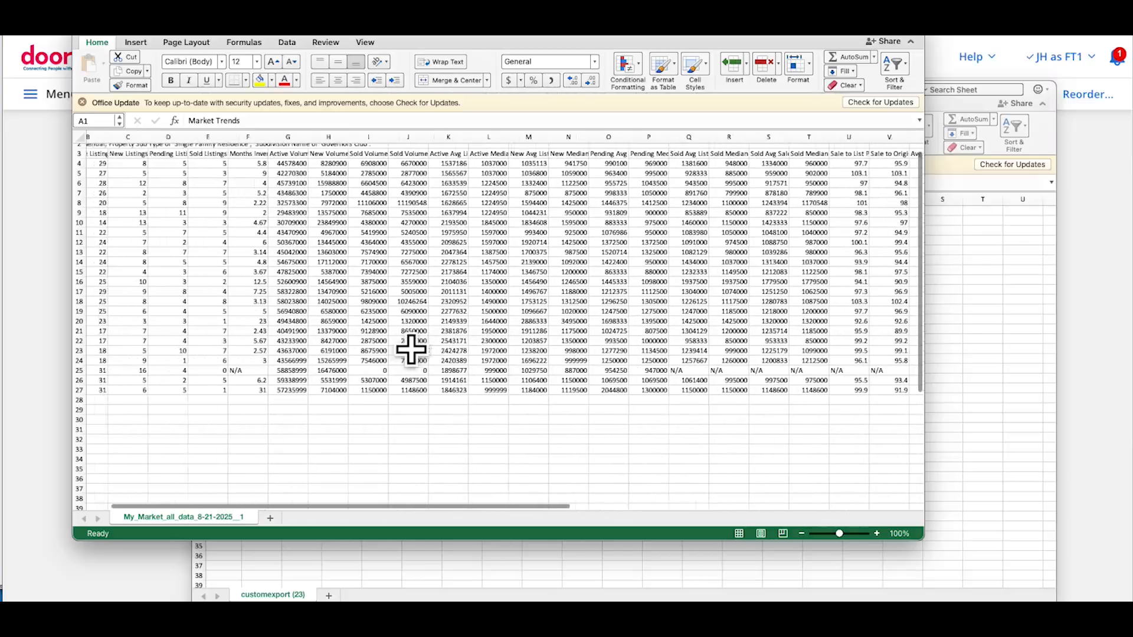
pyautogui.click(99, 30)
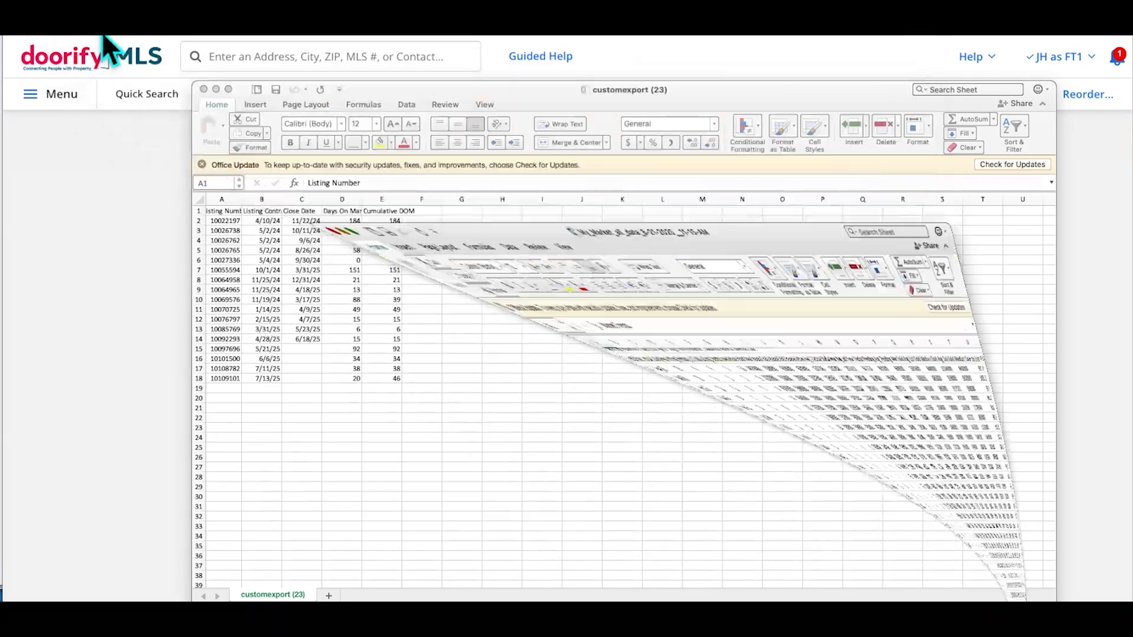
pyautogui.click(500, 193)
pyautogui.click(216, 89)
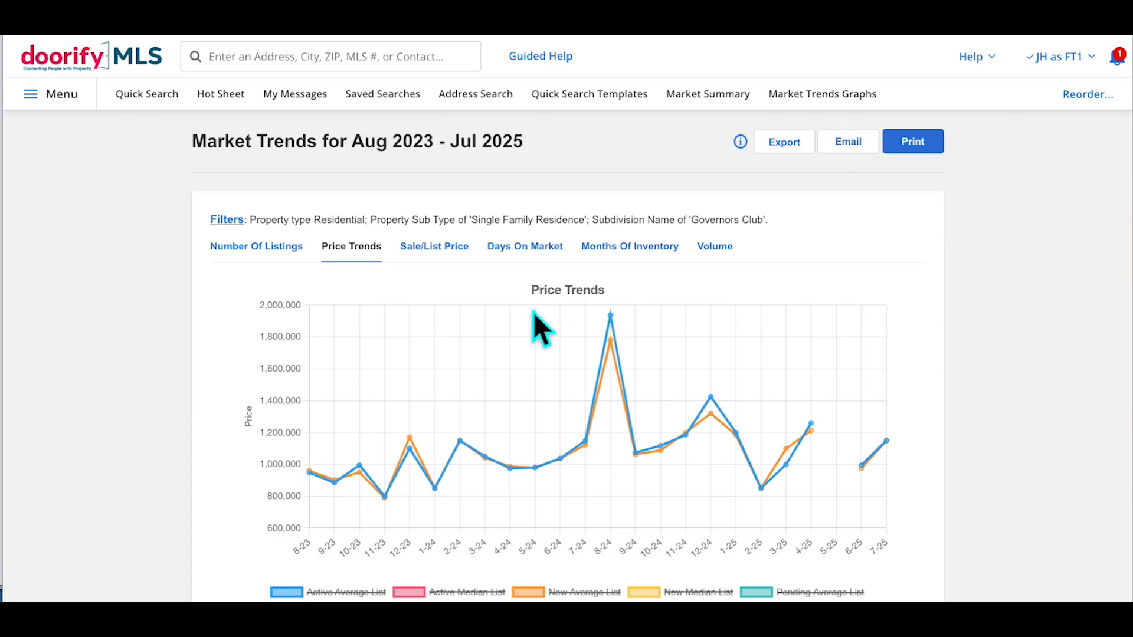
pyautogui.scroll(-1, 533, 313)
pyautogui.scroll(2, 533, 313)
pyautogui.scroll(-2, 543, 328)
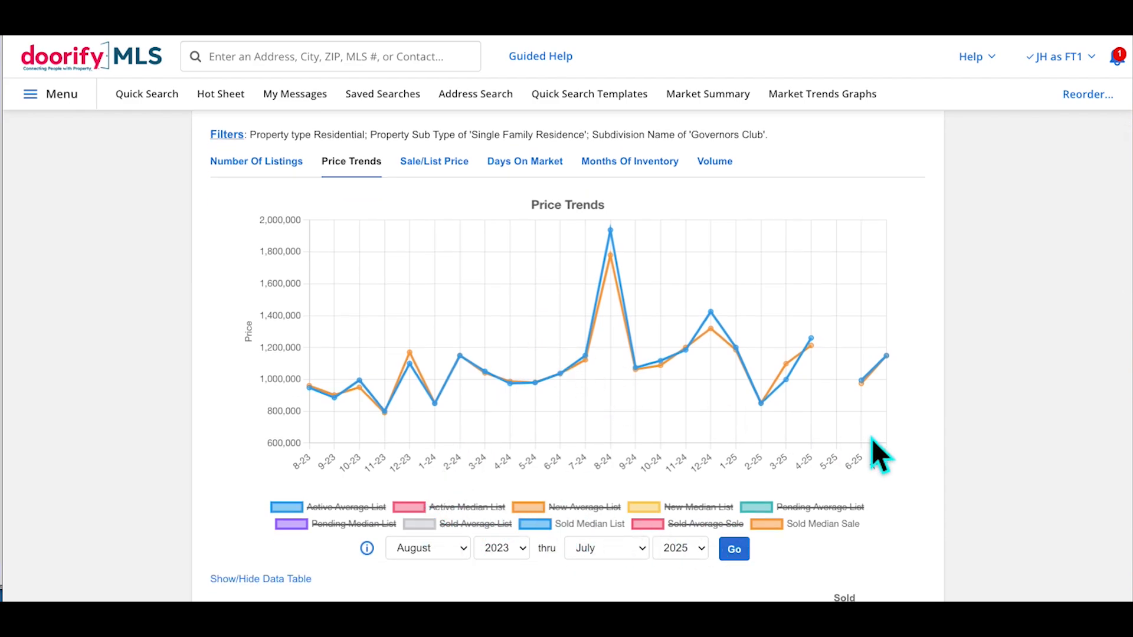
pyautogui.scroll(-4, 872, 440)
pyautogui.scroll(6, 872, 439)
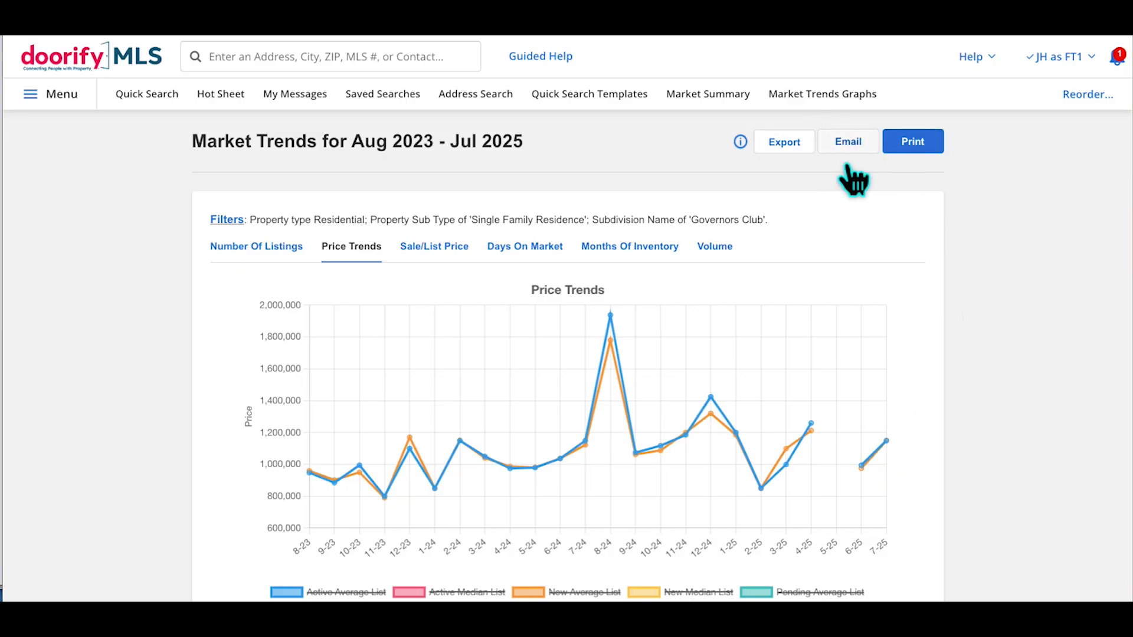
# Start an email of the Market Trends page and add the client's e-mail address as recipient
pyautogui.click(848, 140)
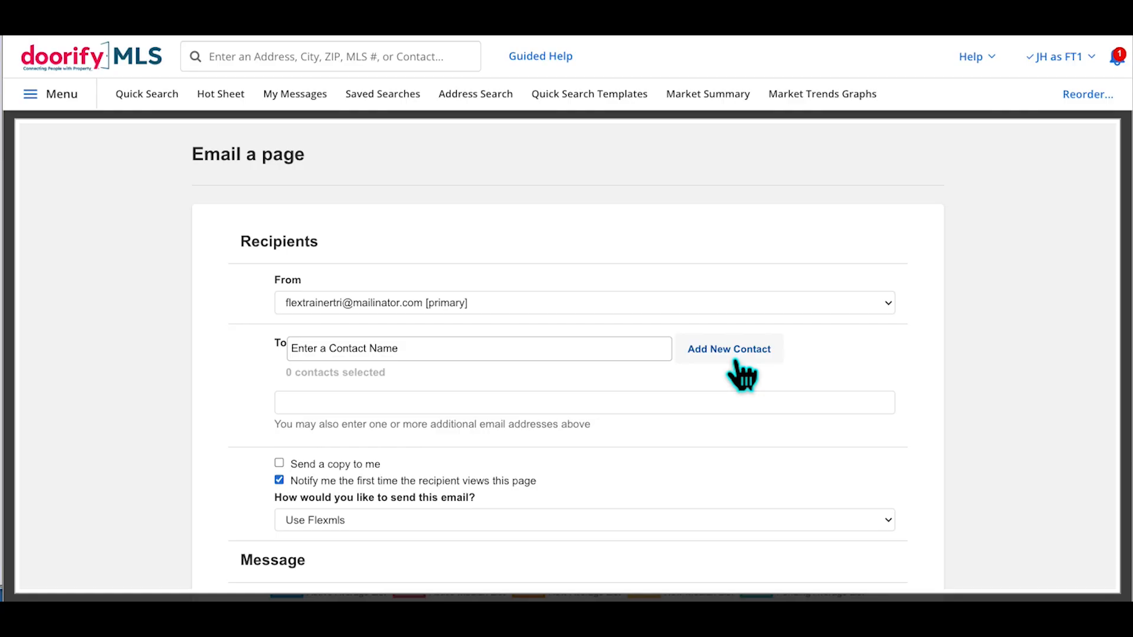
pyautogui.click(415, 407)
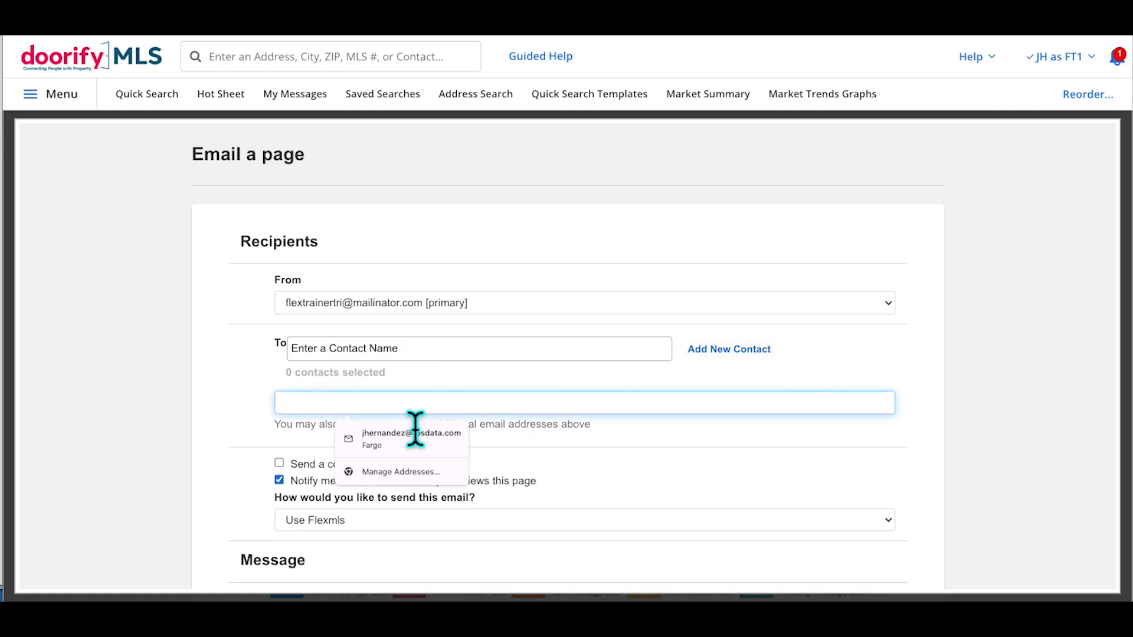
pyautogui.click(978, 430)
pyautogui.scroll(-9, 978, 430)
pyautogui.scroll(-3, 978, 430)
pyautogui.scroll(8, 977, 449)
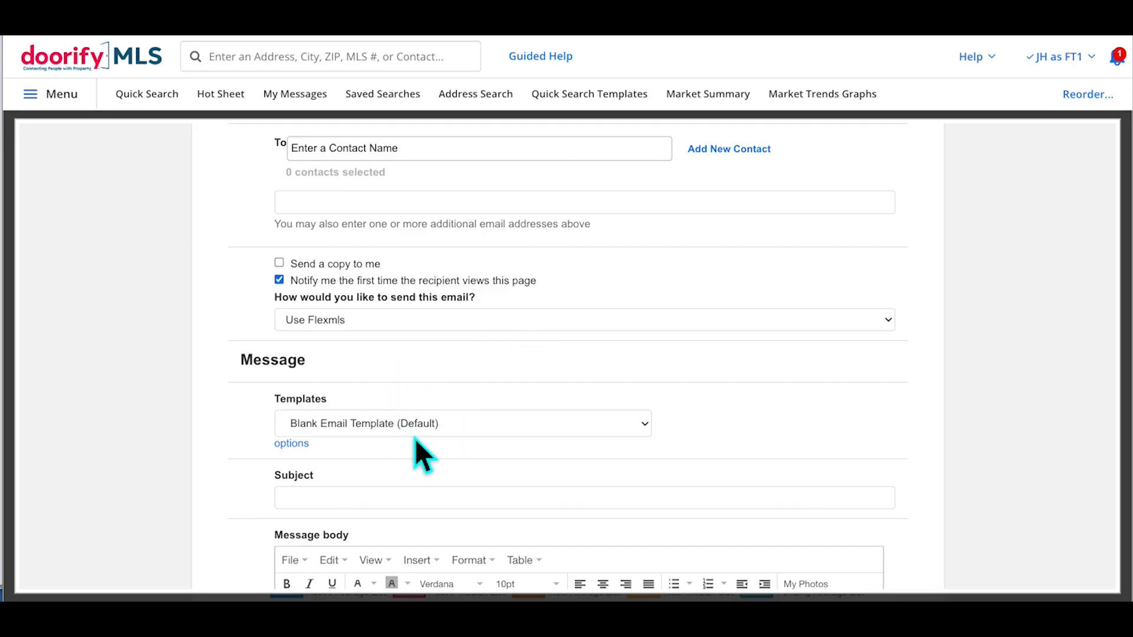
pyautogui.scroll(3, 546, 392)
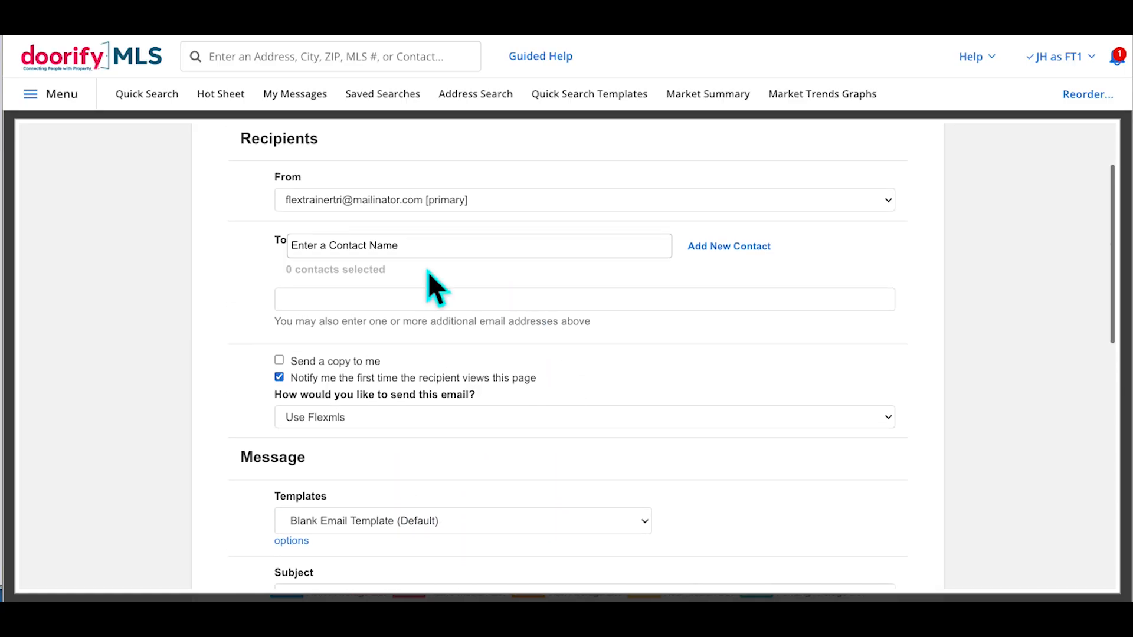
pyautogui.click(359, 322)
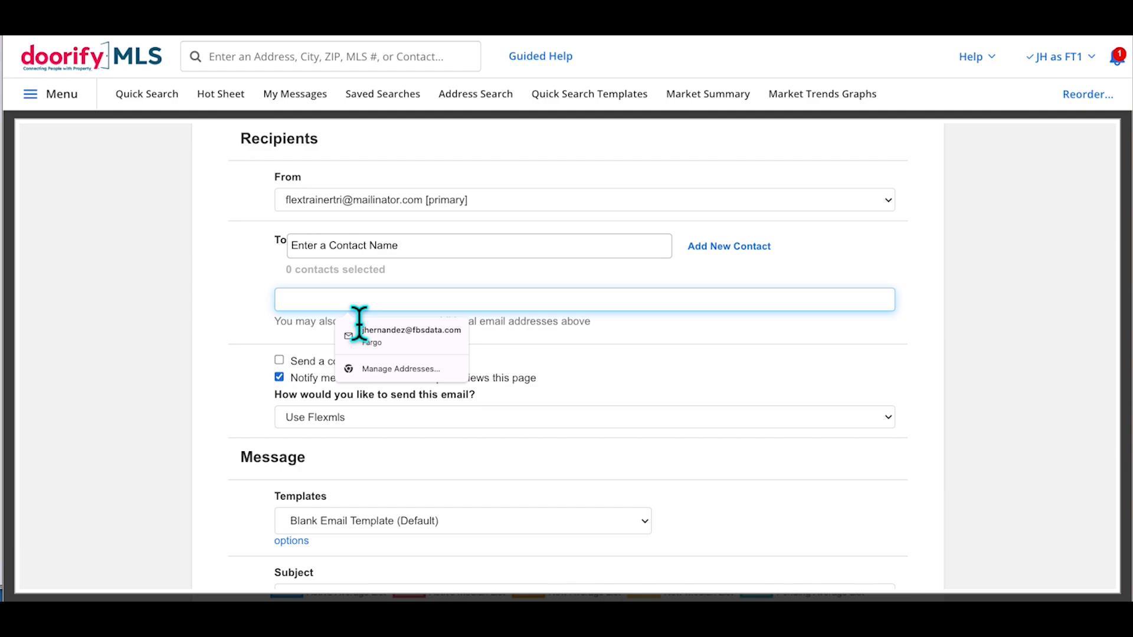
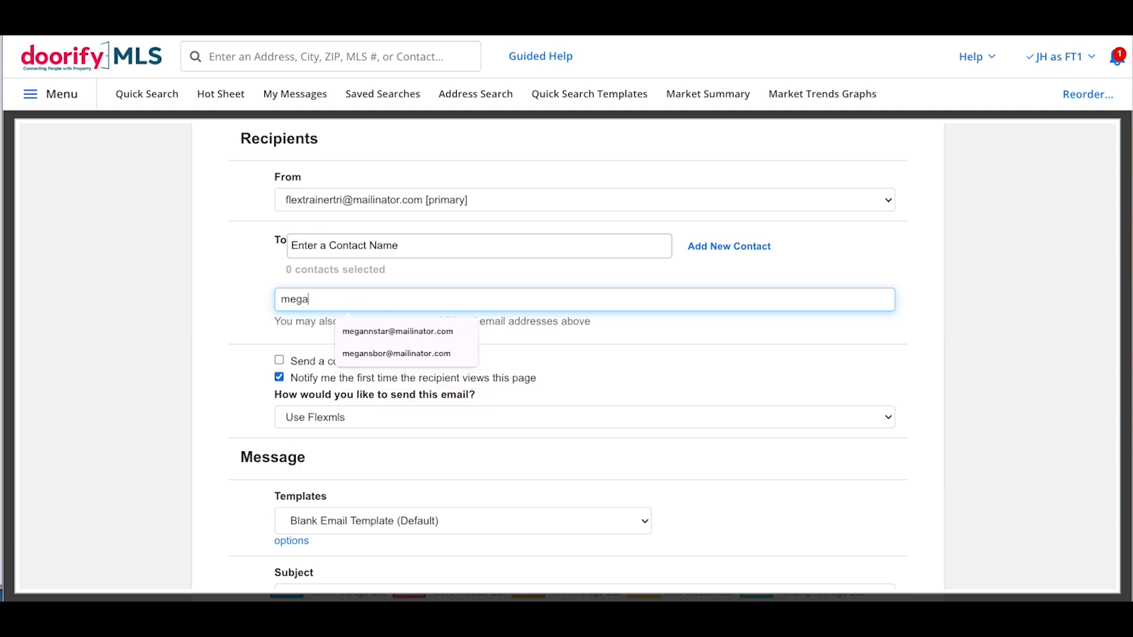
pyautogui.click(934, 349)
# Set the subject to 'Stats', write a short greeting to the client, and send it
pyautogui.scroll(-3, 934, 351)
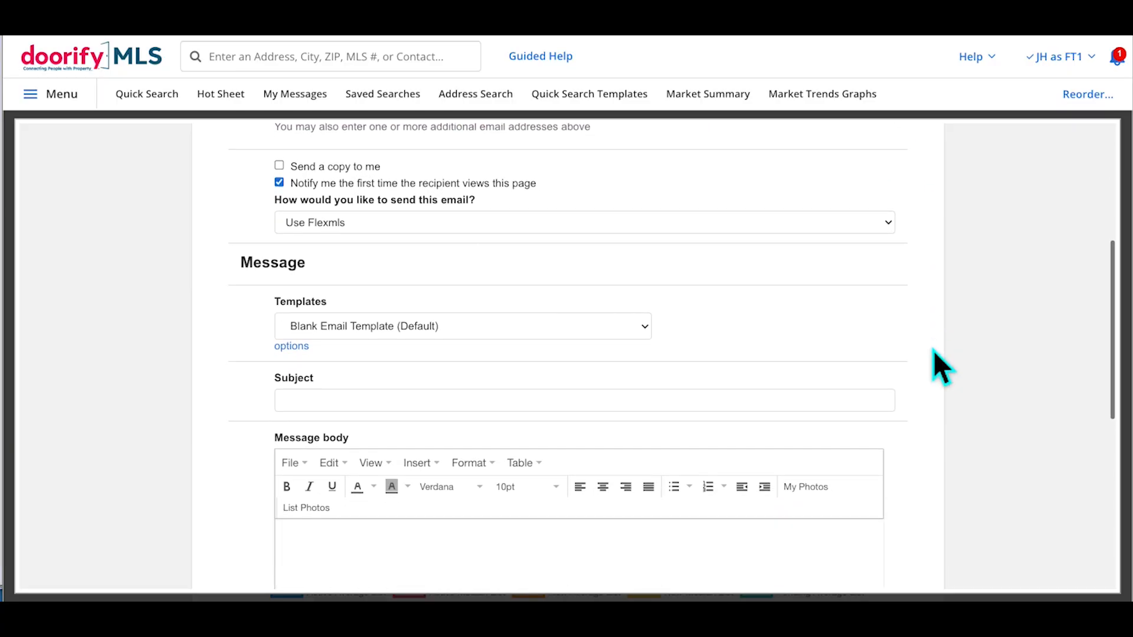
pyautogui.scroll(-5, 933, 349)
pyautogui.scroll(4, 700, 313)
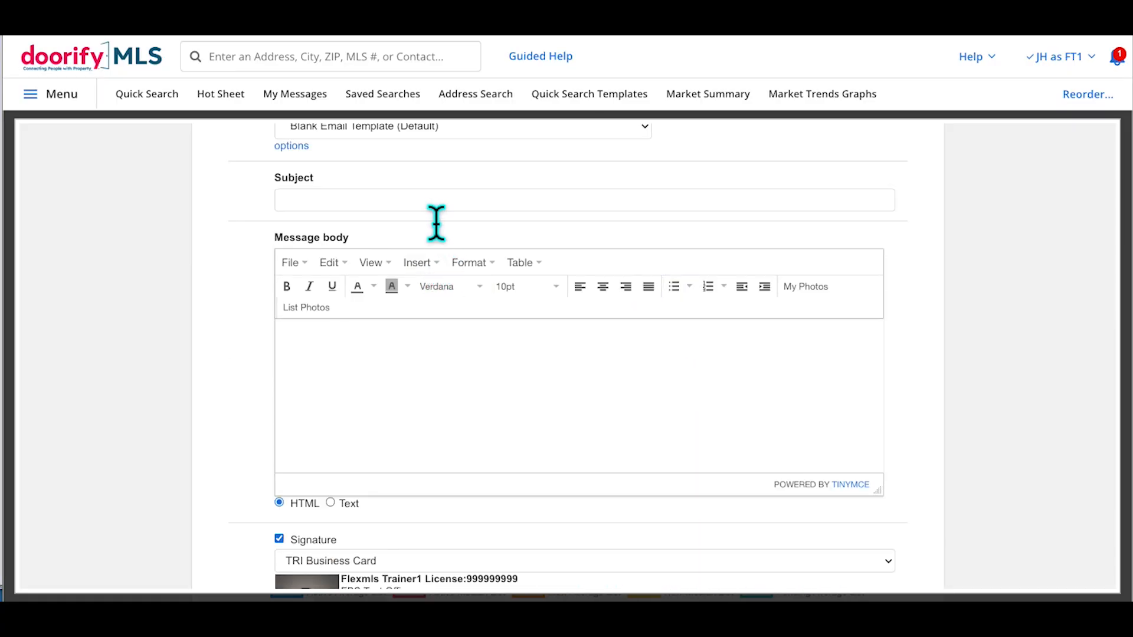
pyautogui.click(436, 204)
pyautogui.write('Stats')
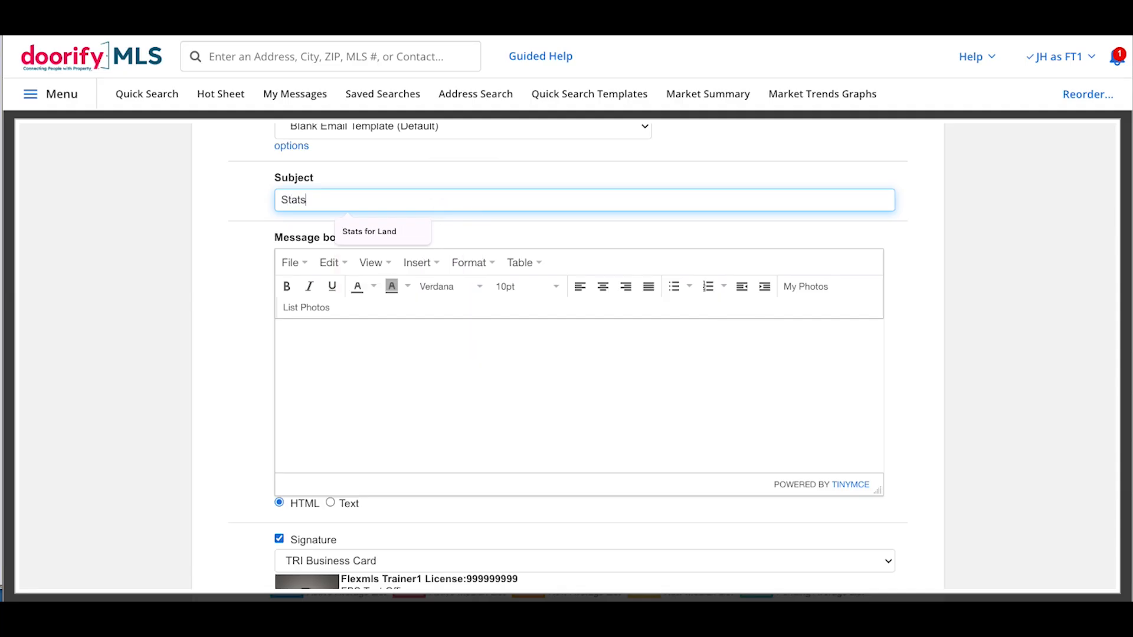
pyautogui.click(370, 348)
pyautogui.write('Hi, Megan')
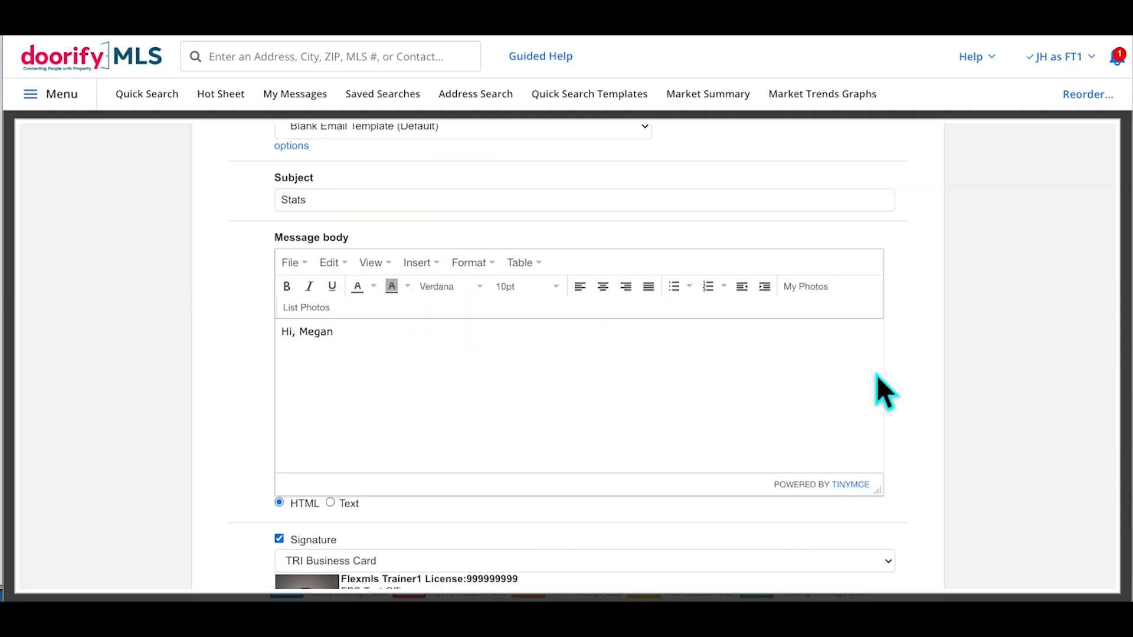
pyautogui.scroll(-4, 876, 374)
pyautogui.click(907, 522)
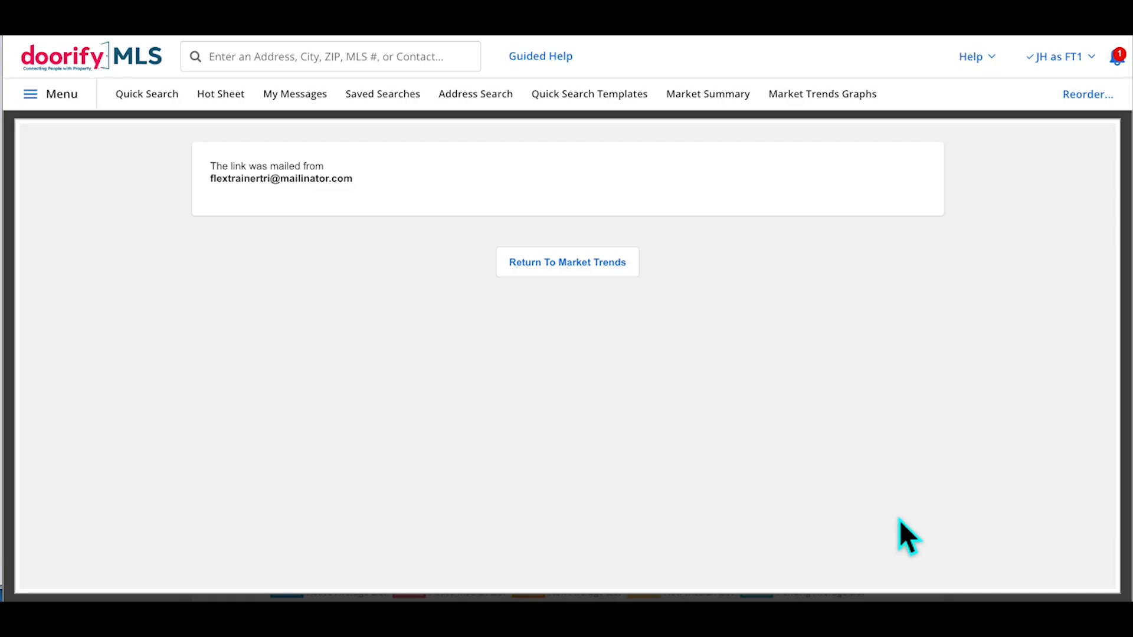
# Return to Market Trends and open My Sent E-Mails through the menu search 'mail'
pyautogui.click(596, 267)
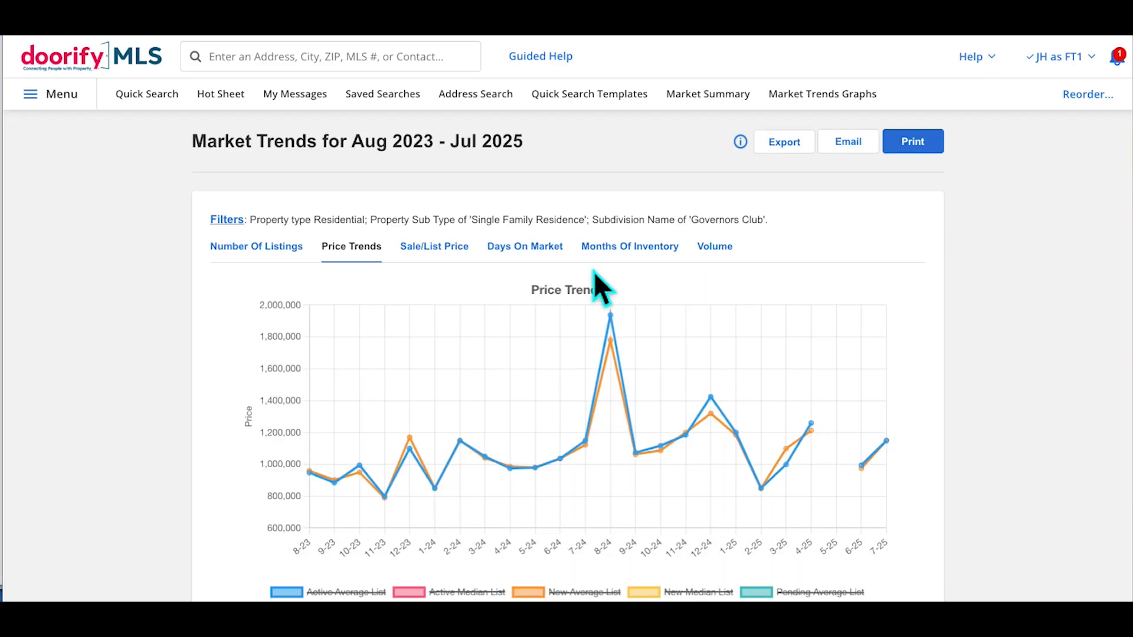
pyautogui.click(92, 121)
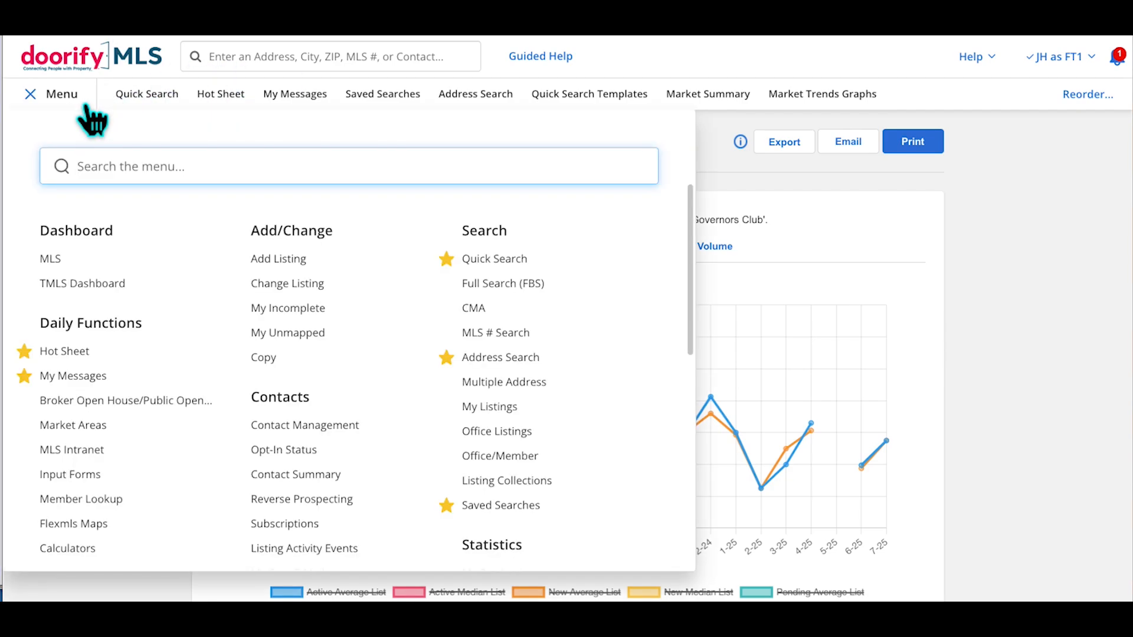
pyautogui.write('mess')
pyautogui.press('BackSpace')
pyautogui.press('BackSpace')
pyautogui.press('BackSpace')
pyautogui.press('BackSpace')
pyautogui.write('eg')
pyautogui.press('BackSpace')
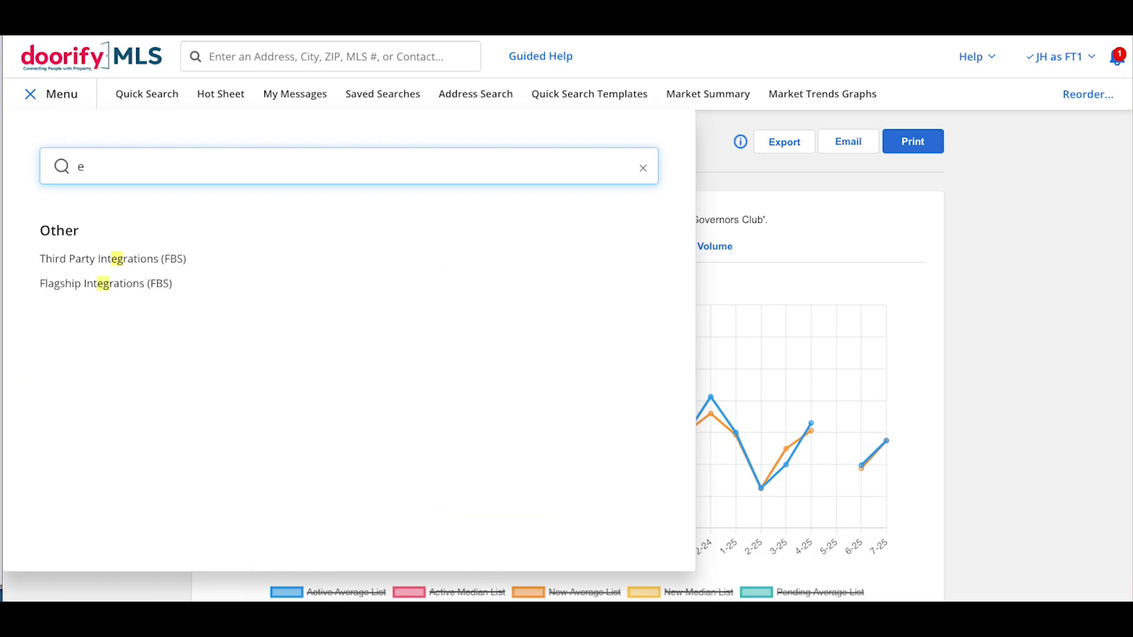
pyautogui.write('mail')
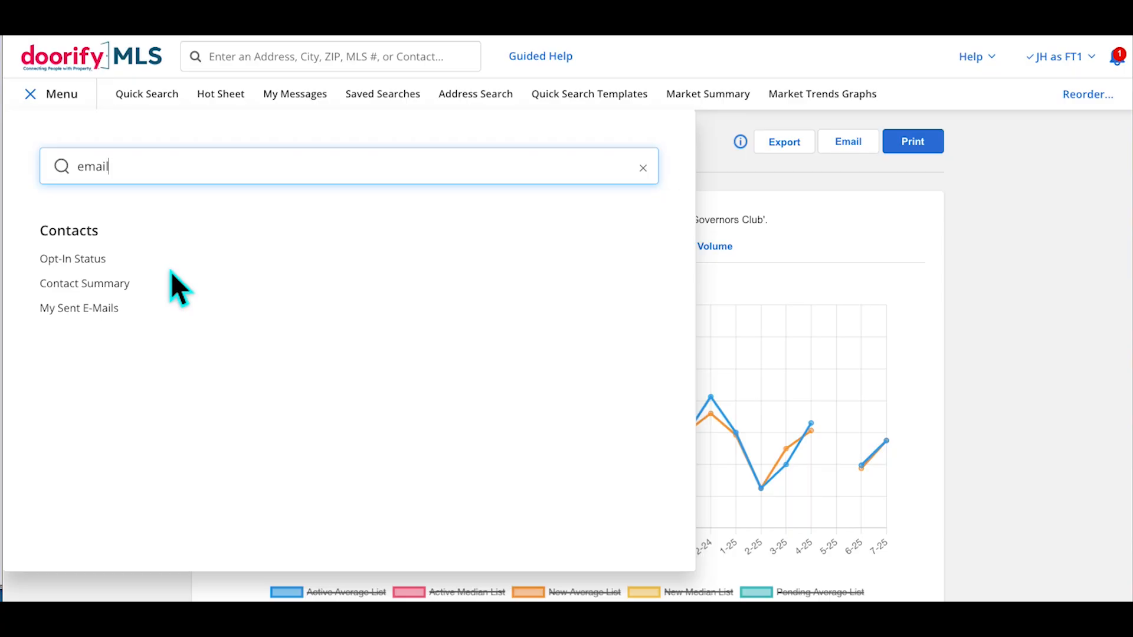
pyautogui.click(107, 308)
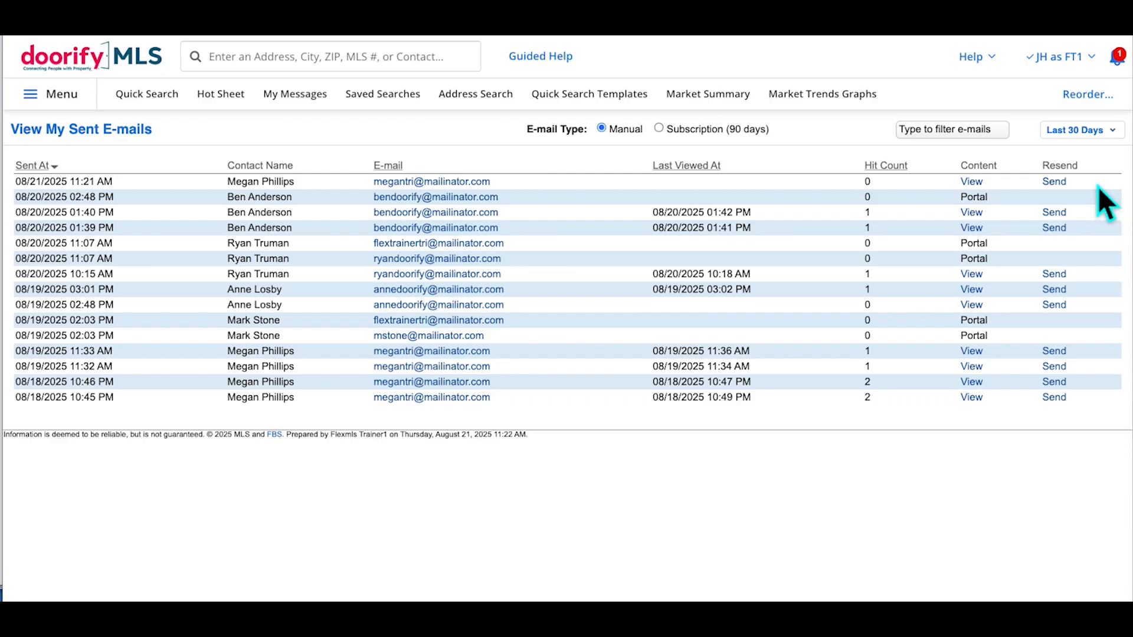
# View the page from the latest sent e-mail, showing the Governors Club Price Trends graph
pyautogui.click(979, 212)
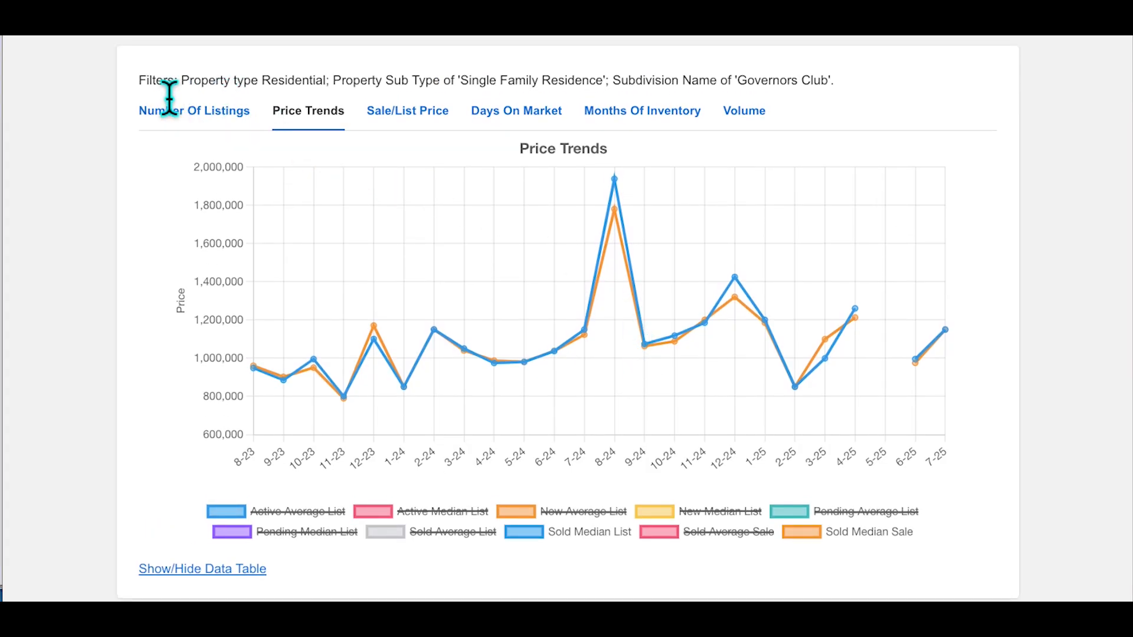
pyautogui.moveTo(140, 82); pyautogui.dragTo(313, 83)
pyautogui.click(314, 84)
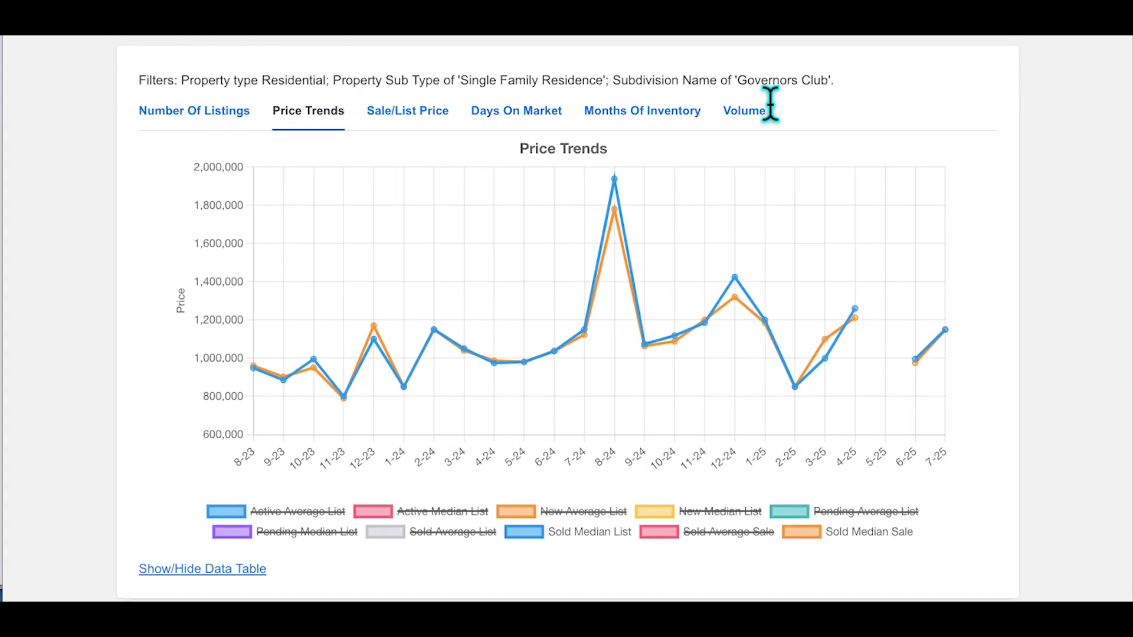